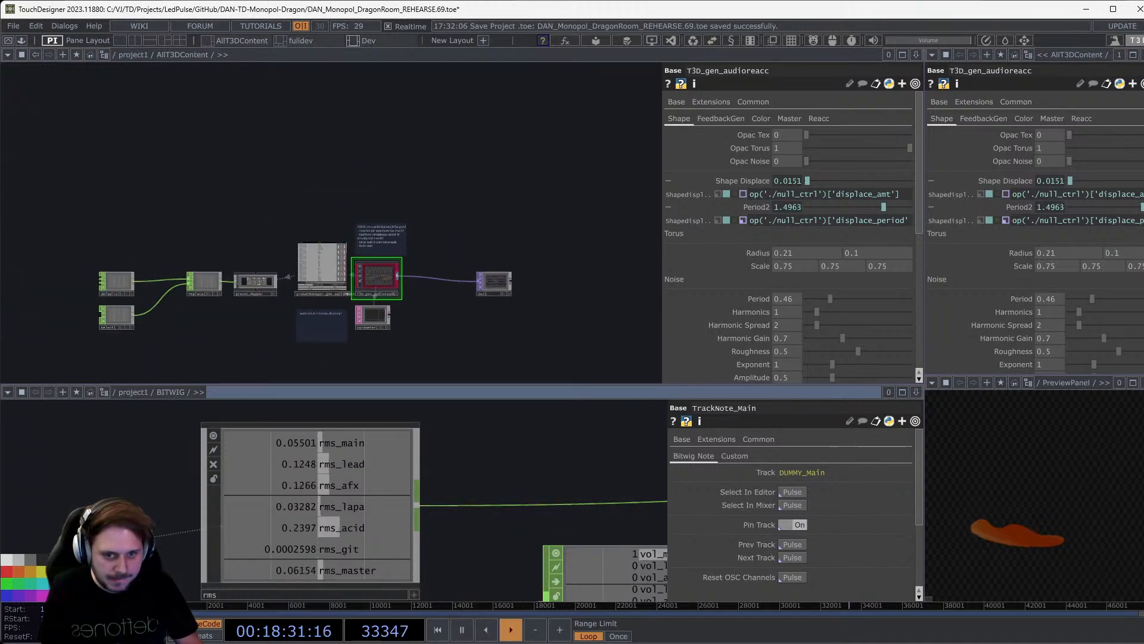
Pan and zoom the network to centre on the T3D_gen_audioreacc generator nodes.
{"action": "left_click_drag", "start_coordinate": [502, 314], "coordinate": [534, 262]}
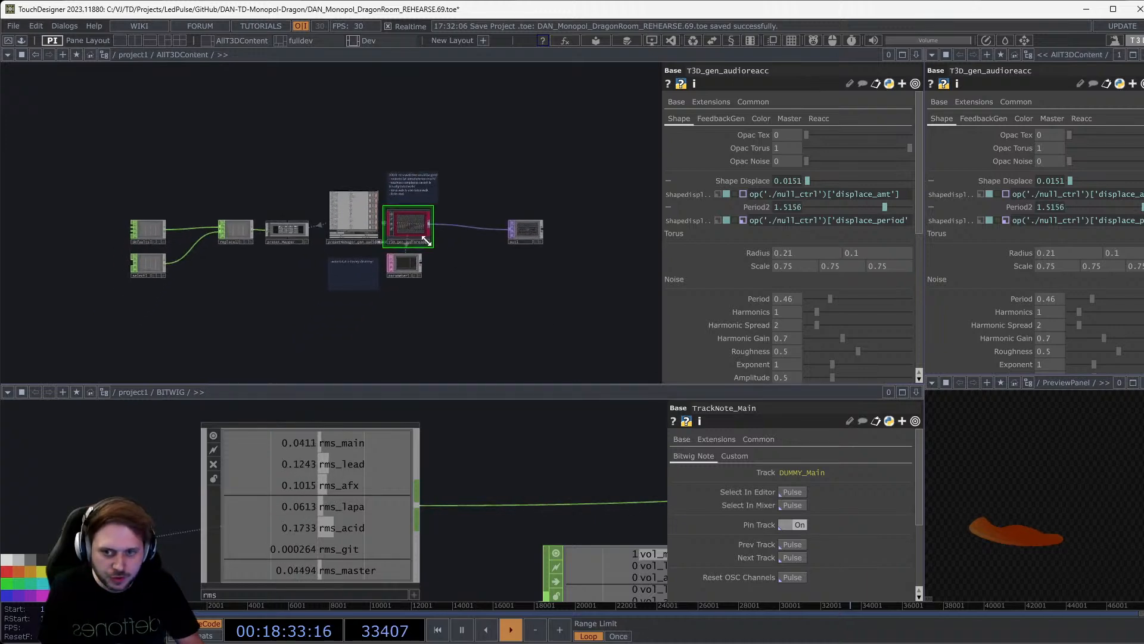
{"action": "scroll", "coordinate": [317, 267], "scroll_direction": "up", "scroll_amount": 2}
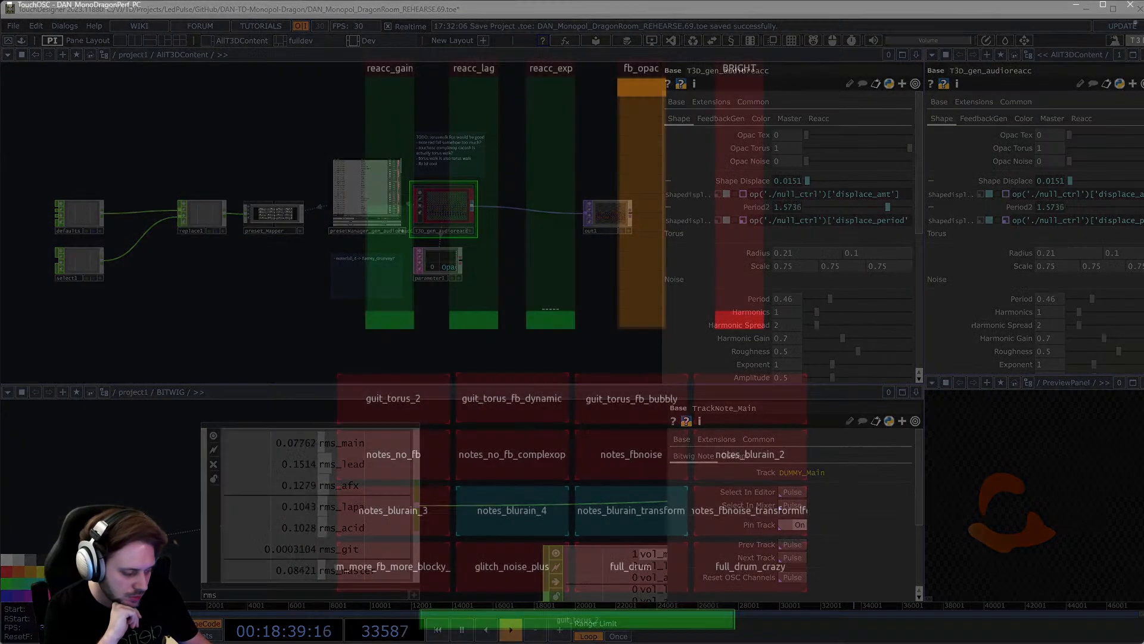
In TouchOSC, load the notes_blurain_2 visual preset, then switch to notes_blurain_4.
{"action": "key", "text": "alt+Tab"}
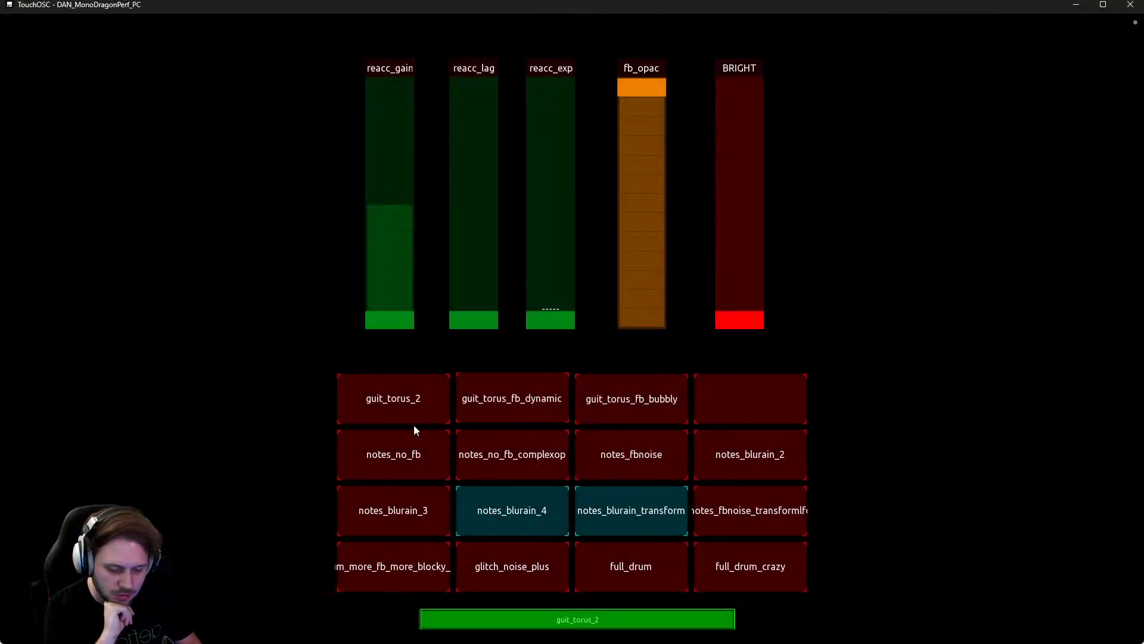
{"action": "left_click", "coordinate": [751, 467]}
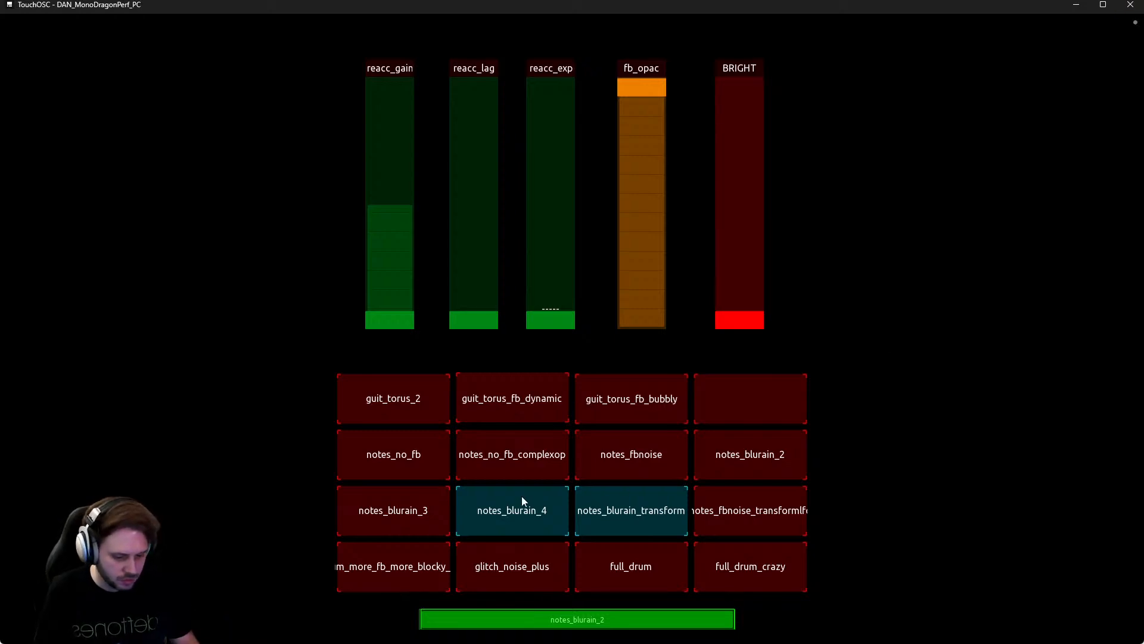
{"action": "left_click", "coordinate": [509, 513]}
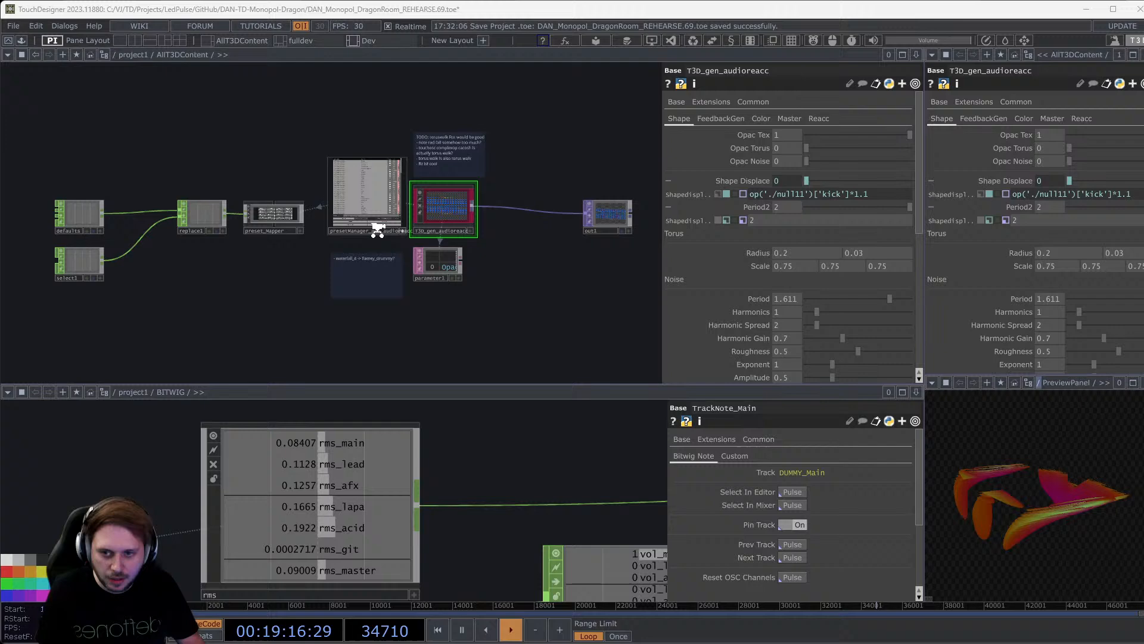
Zoom in on presetManager_gen_audioreacc in the network, then zoom back out.
{"action": "scroll", "coordinate": [377, 230], "scroll_direction": "up", "scroll_amount": 6}
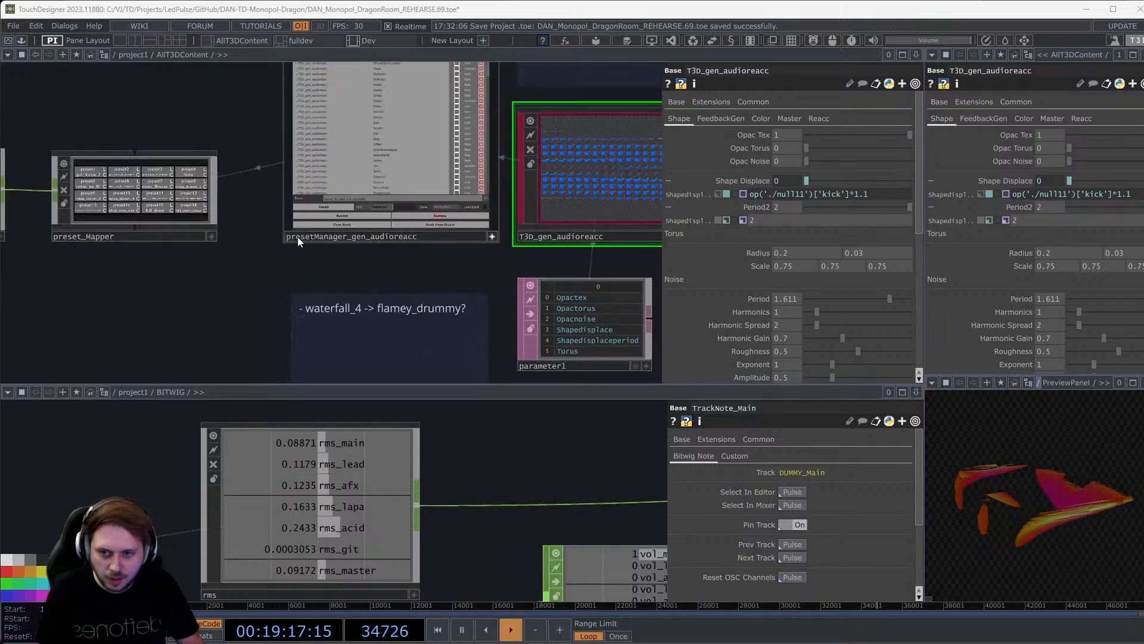
{"action": "scroll", "coordinate": [187, 358], "scroll_direction": "down", "scroll_amount": 5}
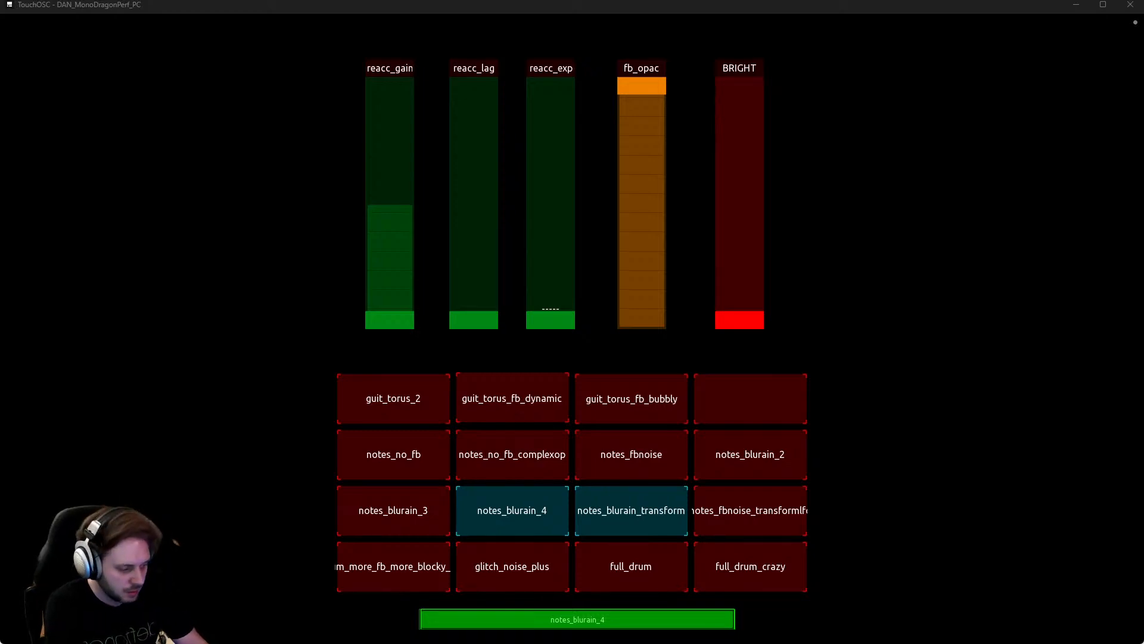
Load the guit_torus_2 visual preset from the TouchOSC surface.
{"action": "left_click", "coordinate": [433, 402]}
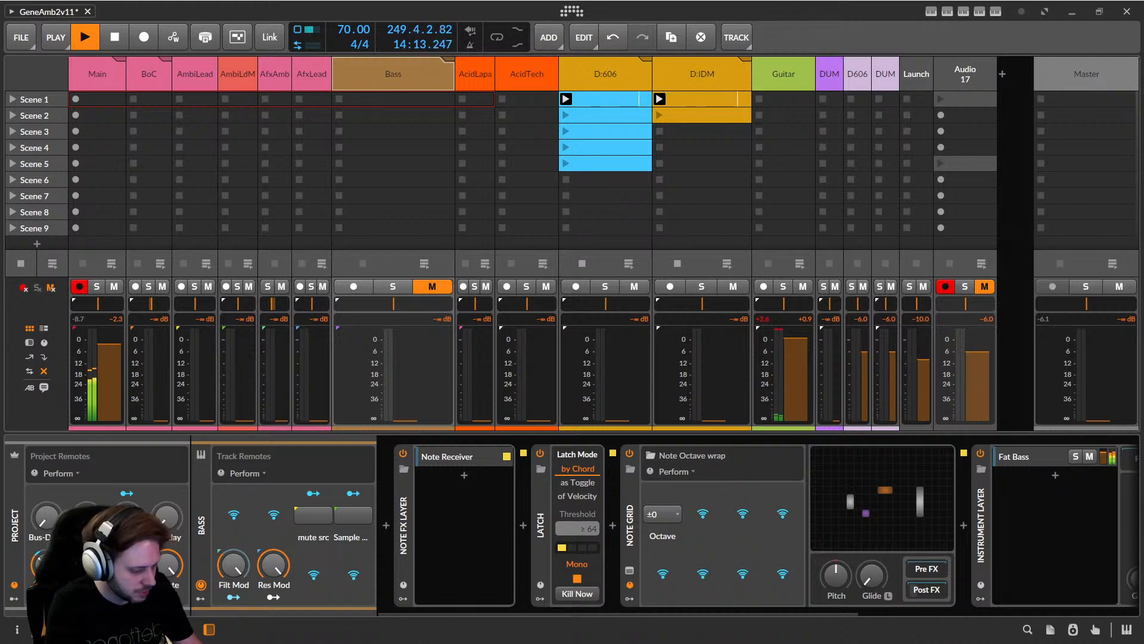
Switch through TouchDesigner to the VLC window holding the Sanity Check concert video.
{"action": "key", "text": "alt+Tab"}
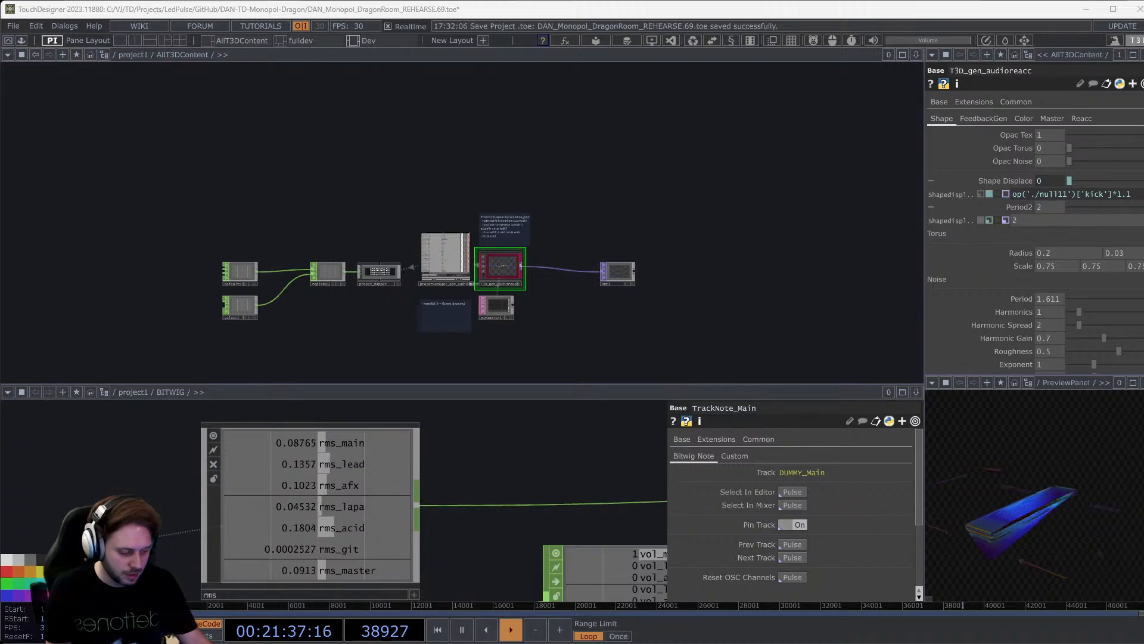
{"action": "key", "text": "alt+Tab"}
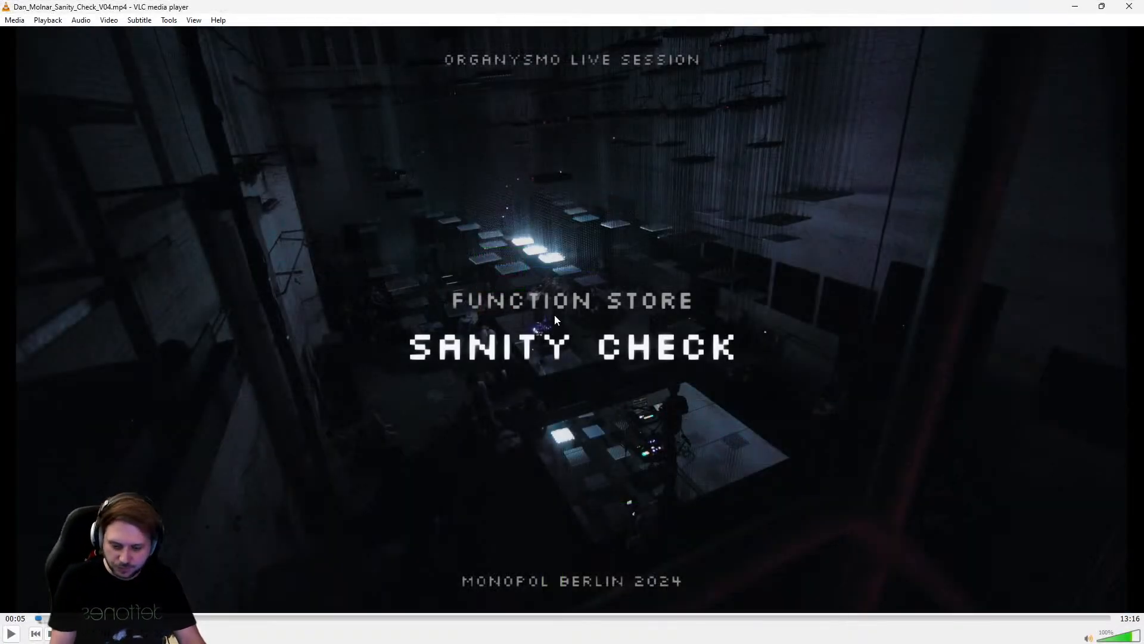
Play the concert fullscreen with volume lowered to 32%, skipping ahead to about 1:54.
{"action": "key", "text": "f"}
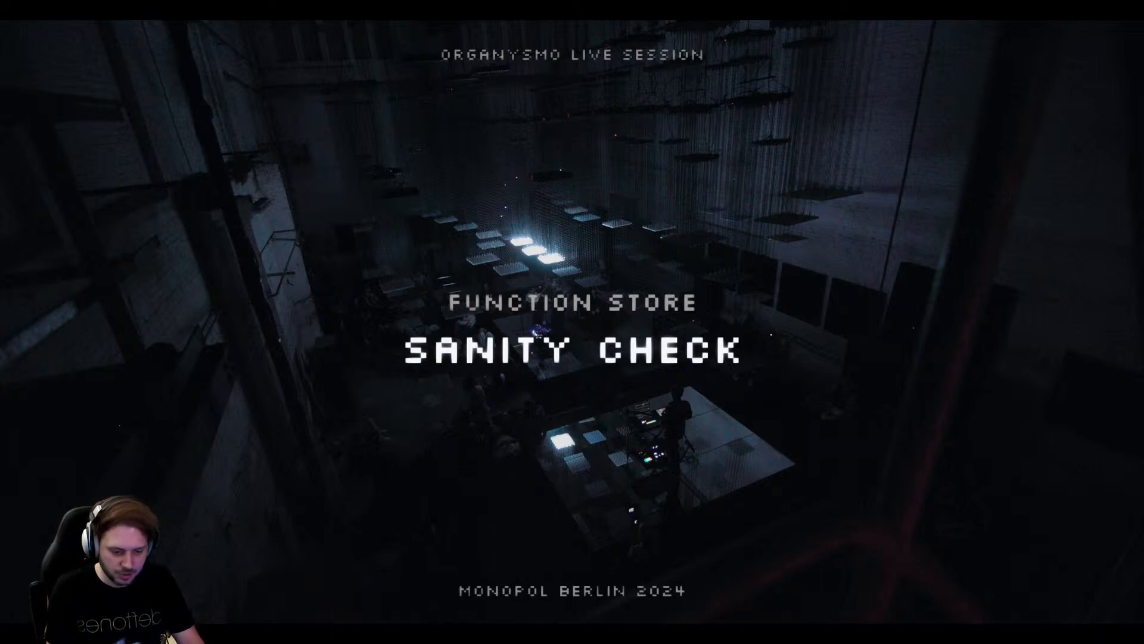
{"action": "key", "text": "space"}
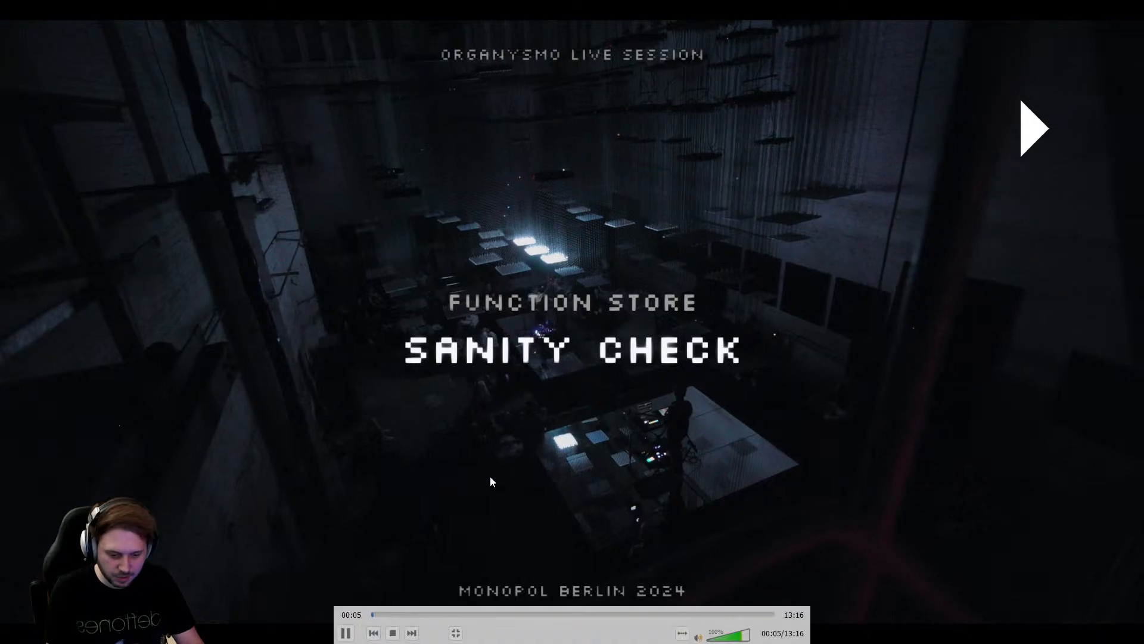
{"action": "left_click", "coordinate": [722, 638]}
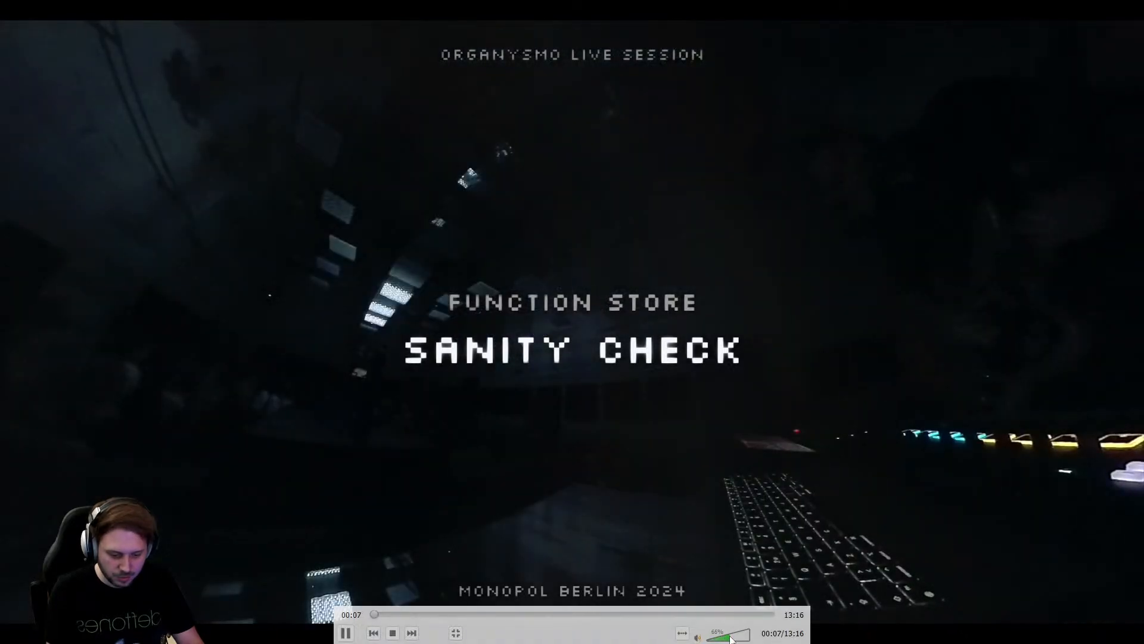
{"action": "left_click", "coordinate": [721, 638]}
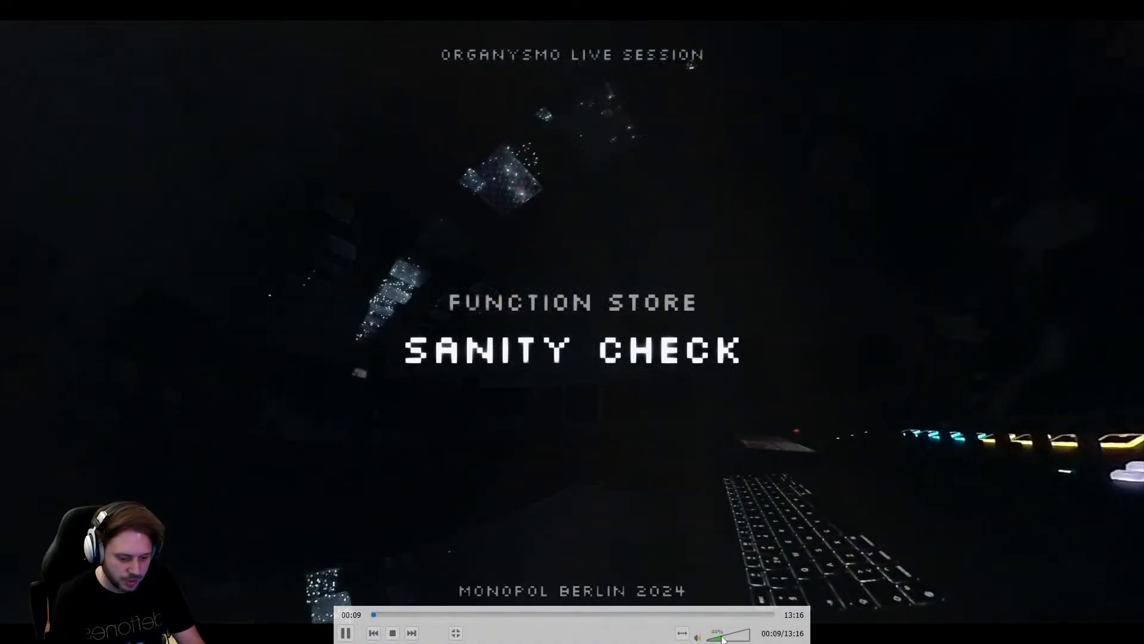
{"action": "left_click", "coordinate": [720, 639]}
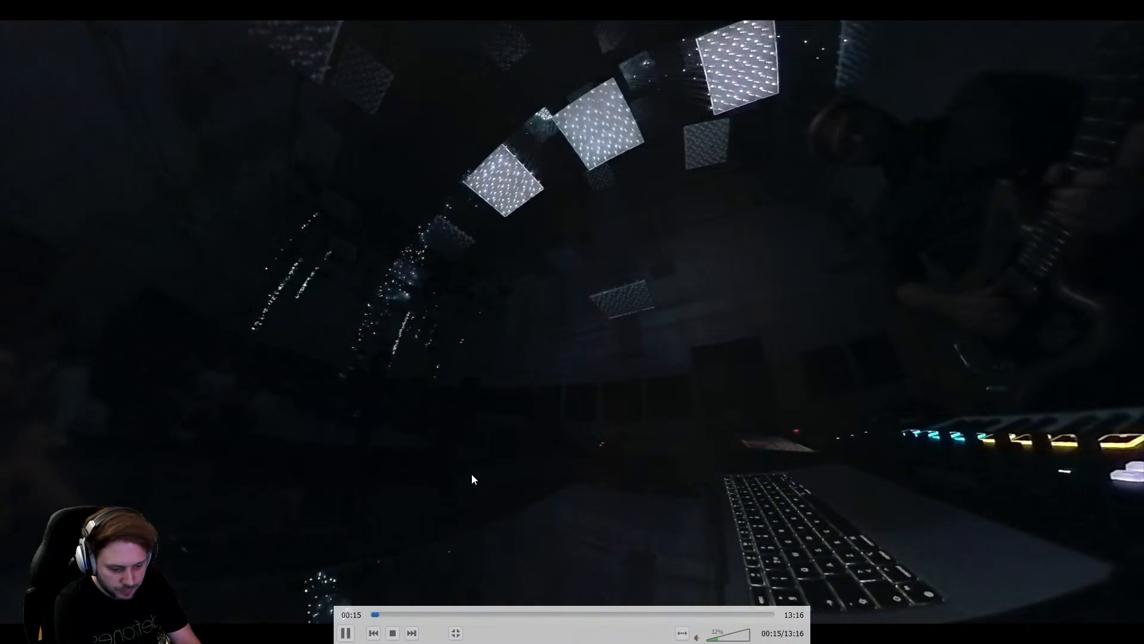
{"action": "left_click", "coordinate": [402, 617]}
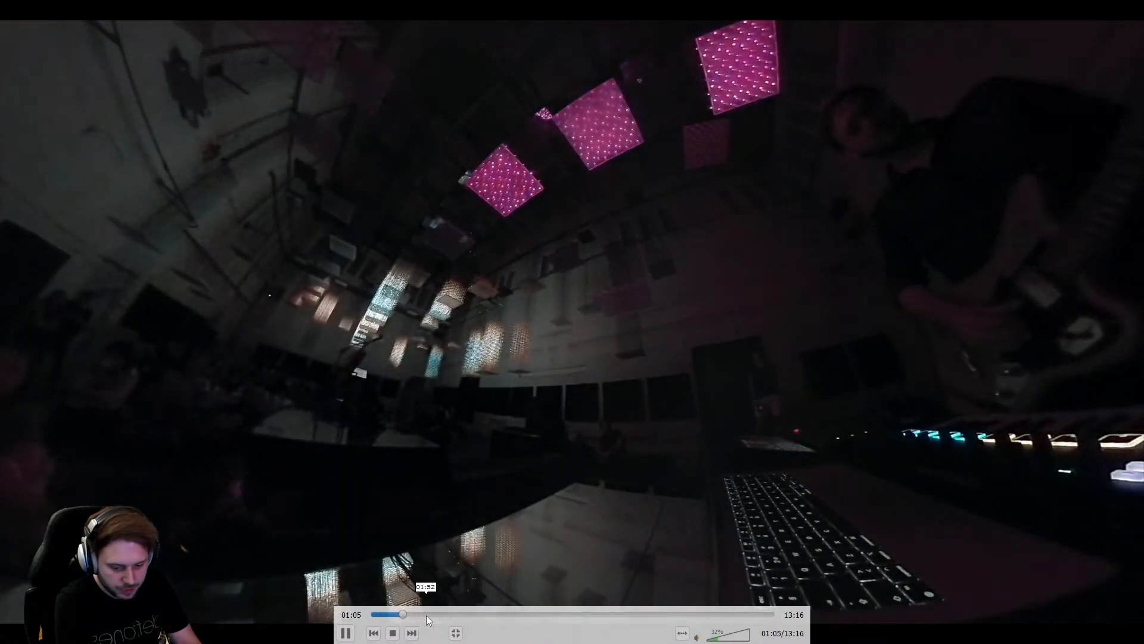
{"action": "left_click", "coordinate": [426, 615]}
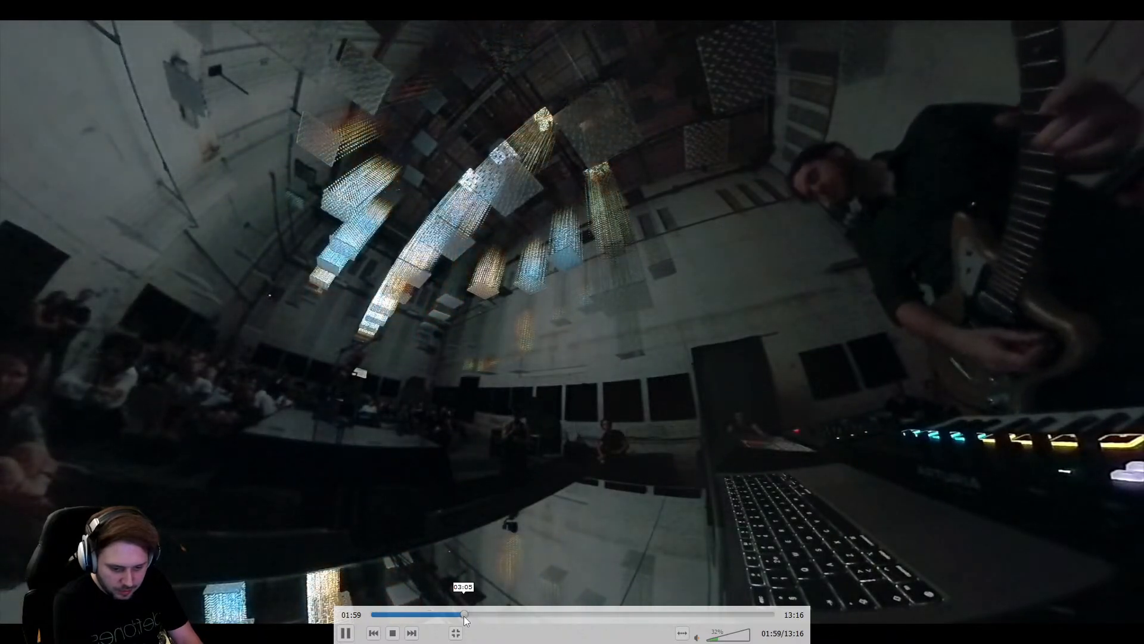
Skim the concert ahead to about 11:32, raise the volume to 48%, then exit fullscreen.
{"action": "left_click", "coordinate": [464, 615]}
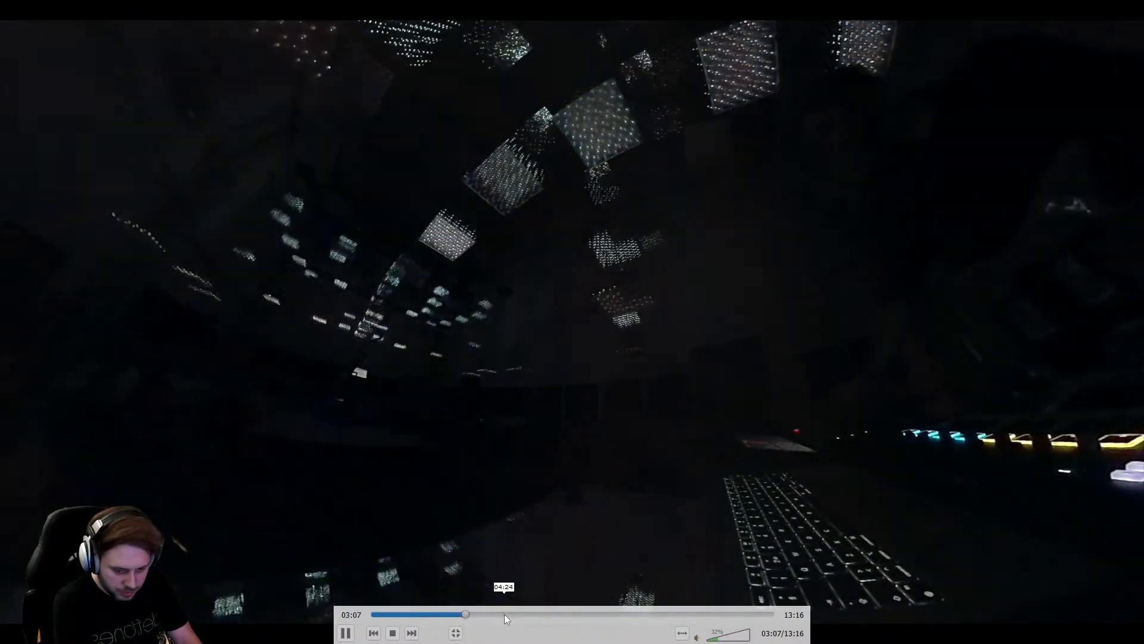
{"action": "left_click", "coordinate": [504, 614]}
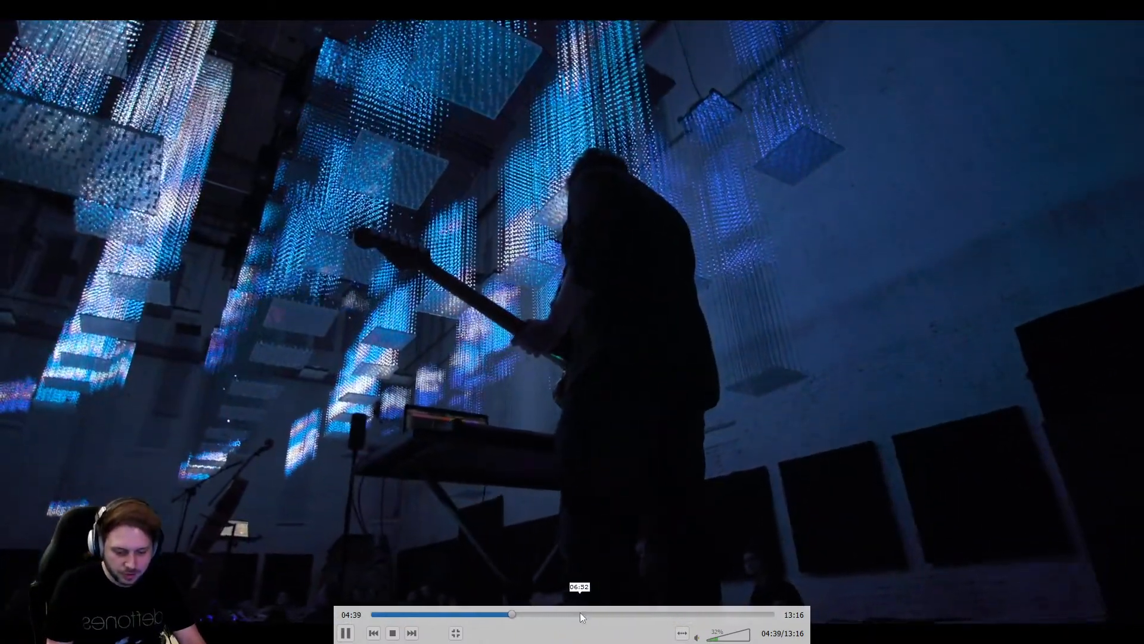
{"action": "left_click", "coordinate": [569, 612]}
{"action": "left_click_drag", "start_coordinate": [570, 612], "coordinate": [613, 616]}
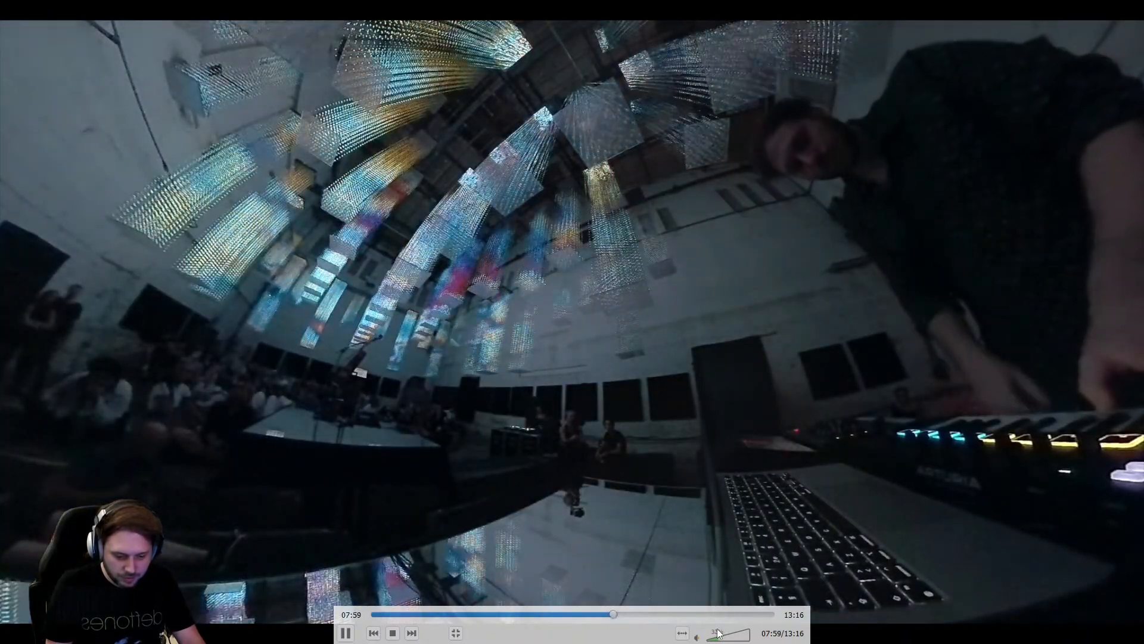
{"action": "left_click", "coordinate": [723, 636]}
{"action": "left_click", "coordinate": [728, 635]}
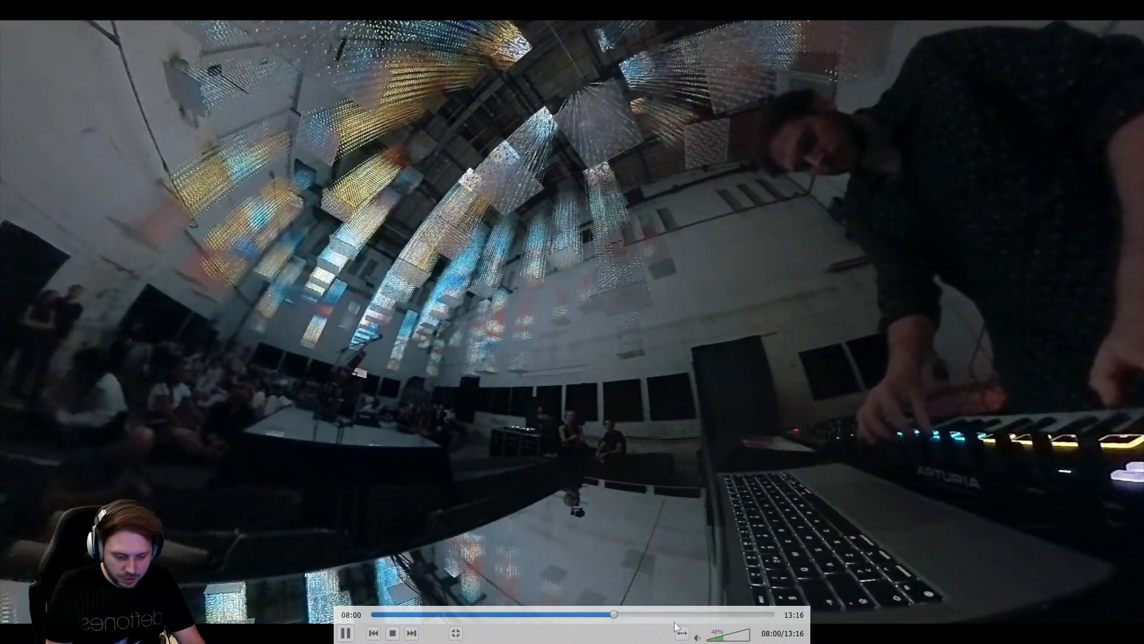
{"action": "left_click", "coordinate": [652, 613]}
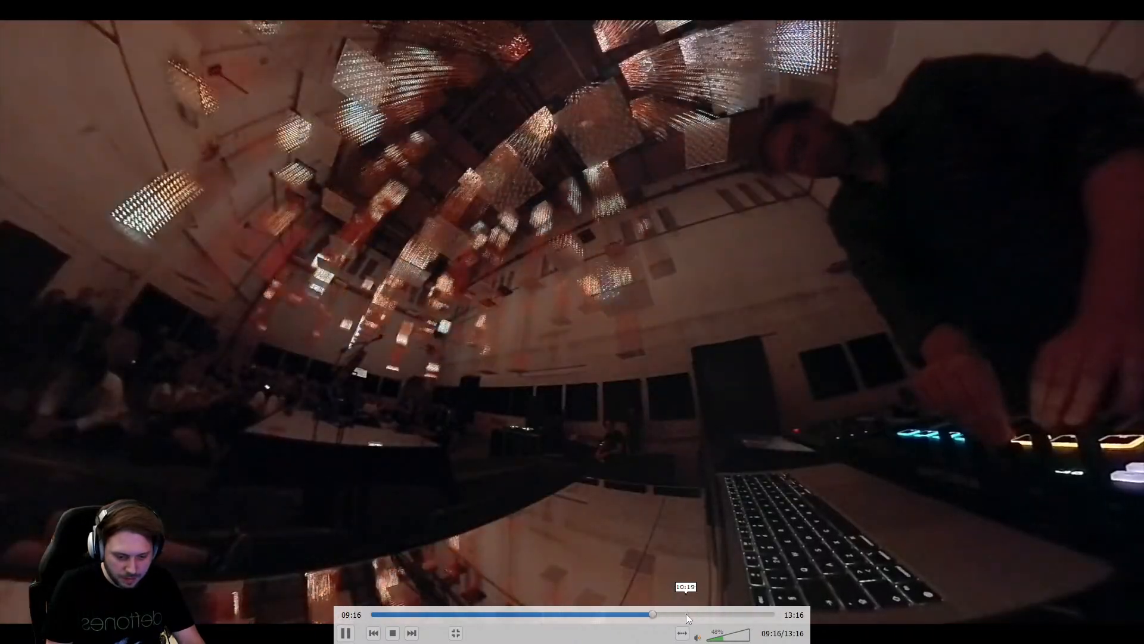
{"action": "left_click", "coordinate": [722, 614]}
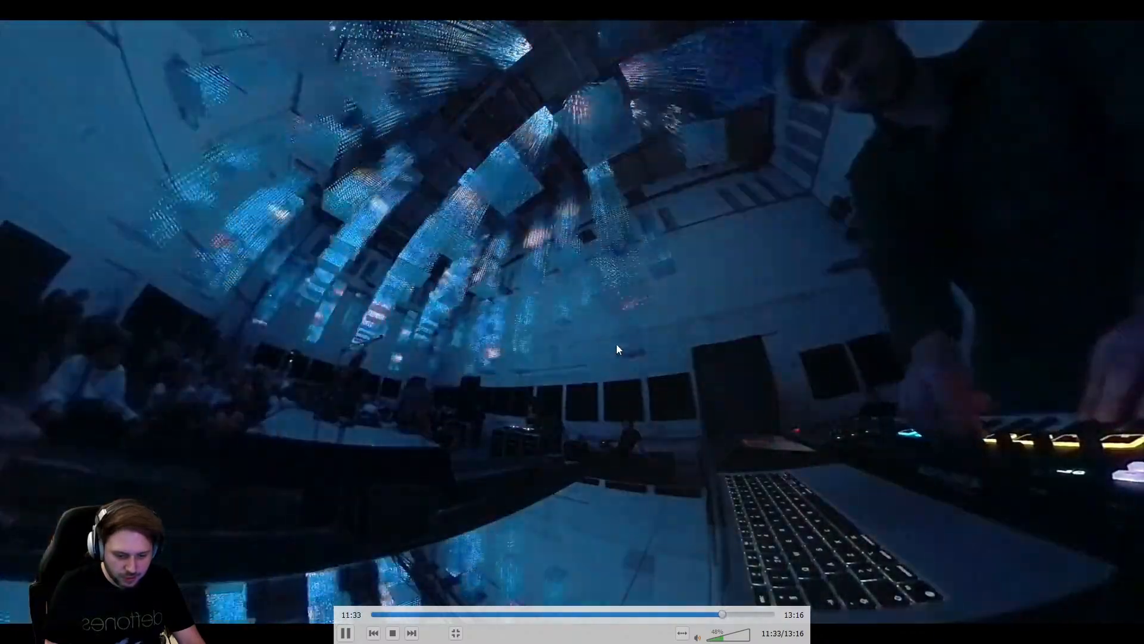
{"action": "double_click", "coordinate": [617, 345]}
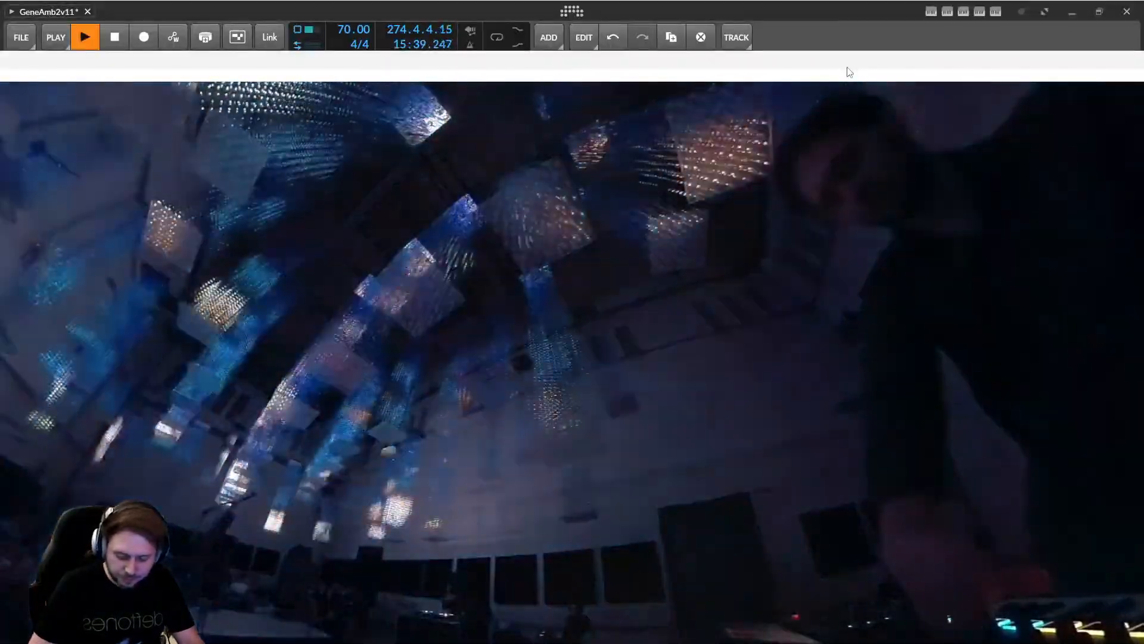
Close the concert video and drag the Photos window down onto the screen.
{"action": "key", "text": "alt+Tab"}
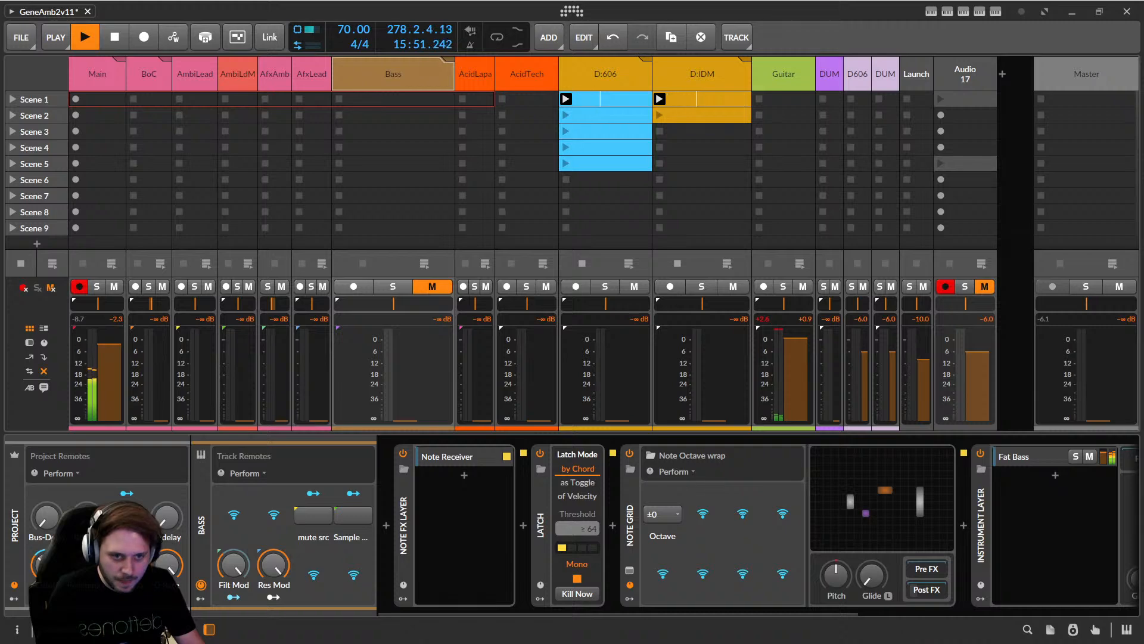
{"action": "left_click_drag", "start_coordinate": [620, 0], "coordinate": [727, 134]}
Maximise the photo viewer and advance to the full stage rig photo PXL_20240826_195726128.jpg.
{"action": "double_click", "coordinate": [727, 134]}
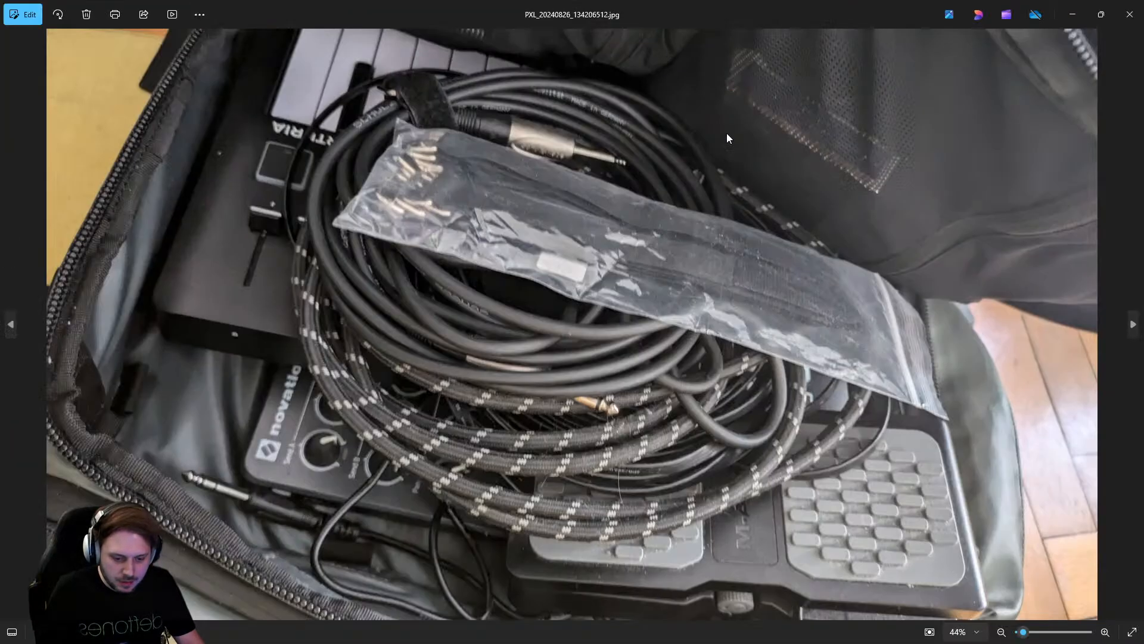
{"action": "key", "text": "Right"}
{"action": "key", "text": "Right"}
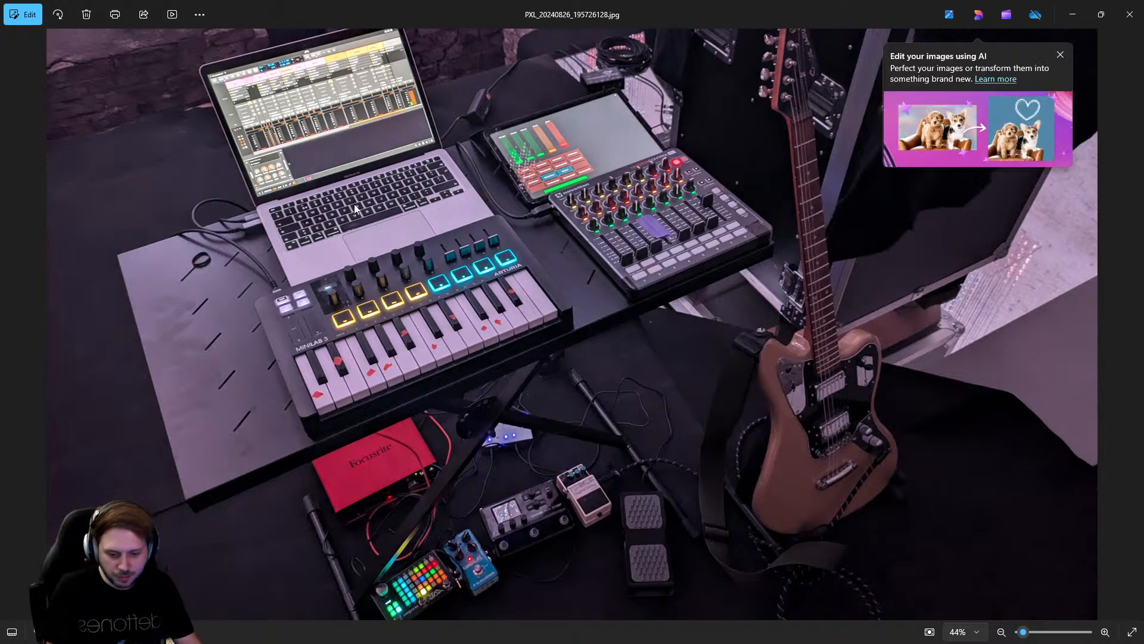
Dismiss the 'Edit your images using AI' popup and advance to the pedalboard close-up.
{"action": "left_click", "coordinate": [1061, 54]}
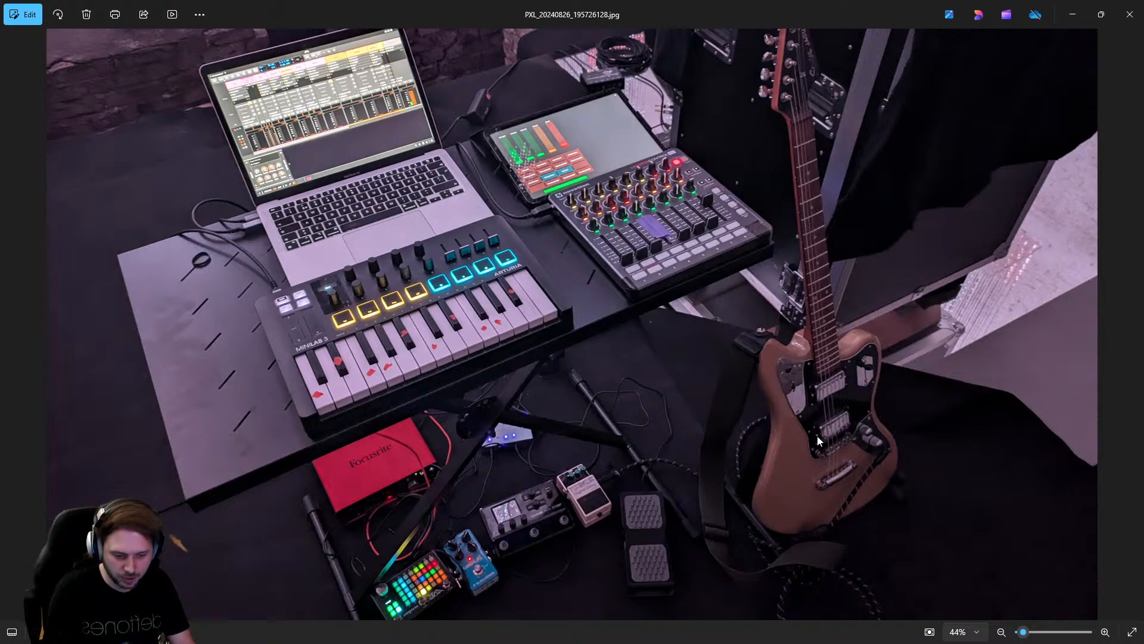
{"action": "key", "text": "Right"}
{"action": "key", "text": "Right"}
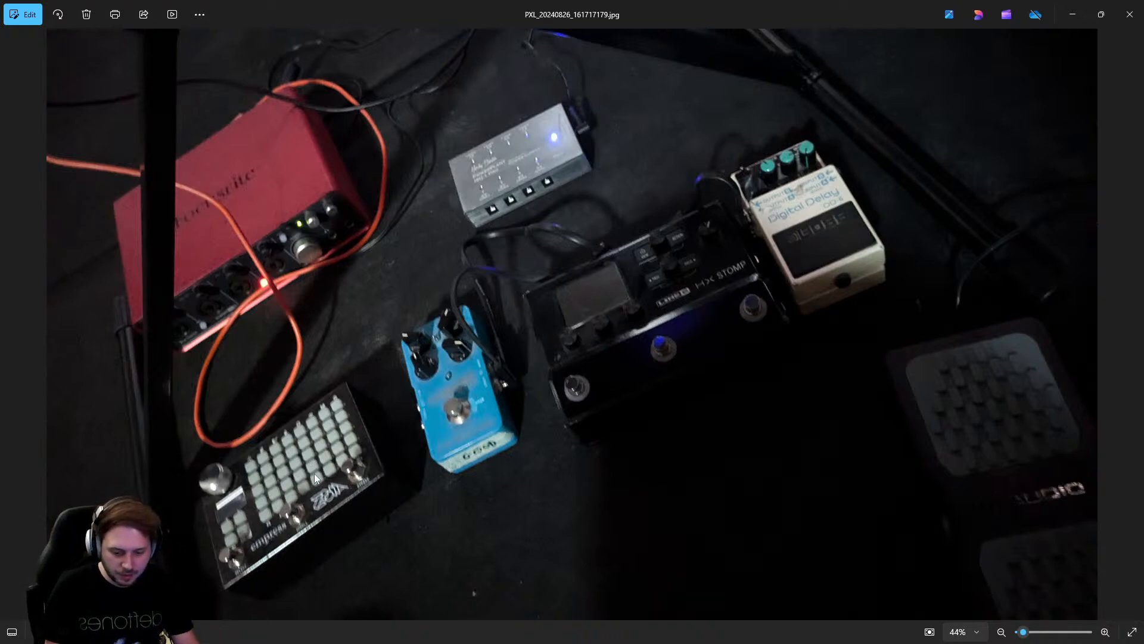
Zoom and pan across the pedalboard photo, fit it back to the window, then Alt+Tab away.
{"action": "scroll", "coordinate": [299, 488], "scroll_direction": "up", "scroll_amount": 8}
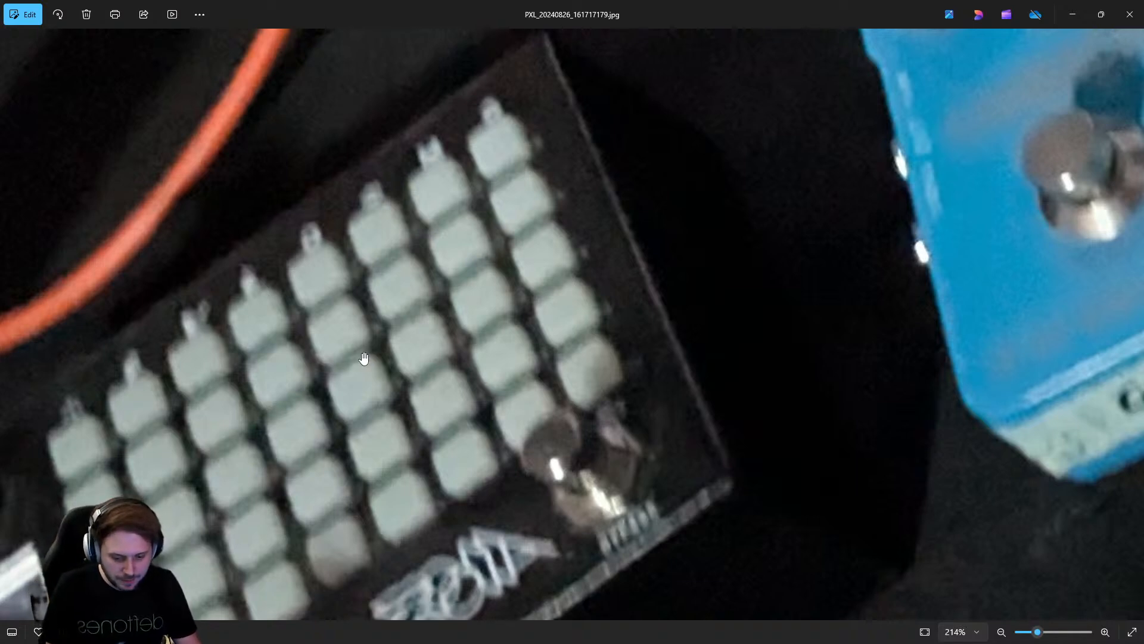
{"action": "left_click_drag", "start_coordinate": [363, 359], "coordinate": [602, 162]}
{"action": "scroll", "coordinate": [561, 188], "scroll_direction": "down", "scroll_amount": 2}
{"action": "scroll", "coordinate": [561, 189], "scroll_direction": "down", "scroll_amount": 3}
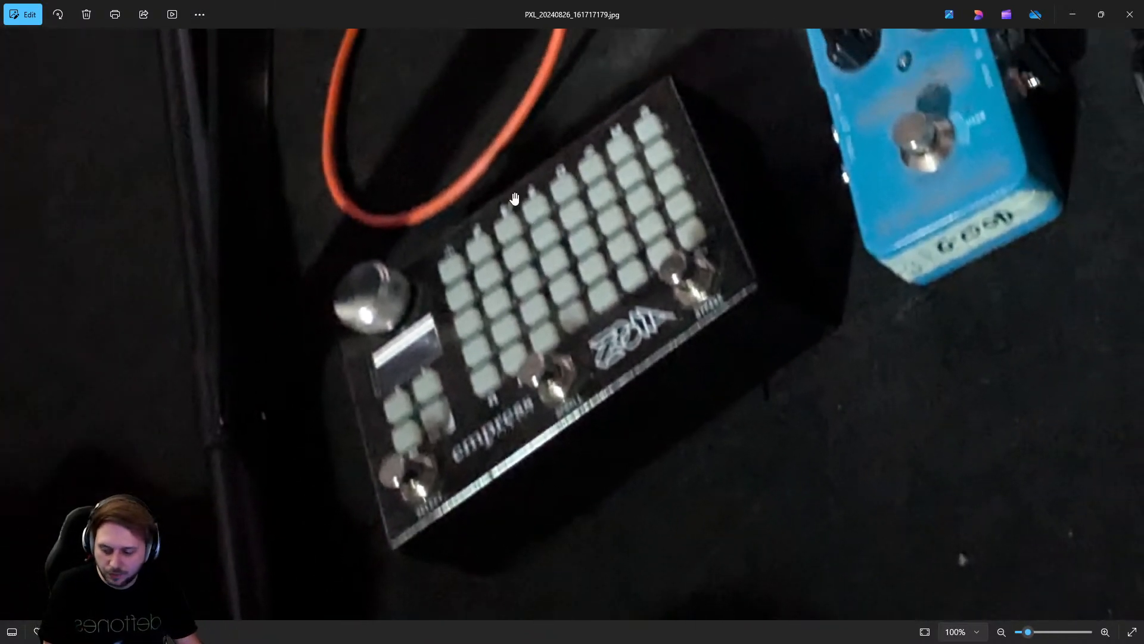
{"action": "scroll", "coordinate": [544, 220], "scroll_direction": "down", "scroll_amount": 2}
{"action": "scroll", "coordinate": [418, 253], "scroll_direction": "down", "scroll_amount": 2}
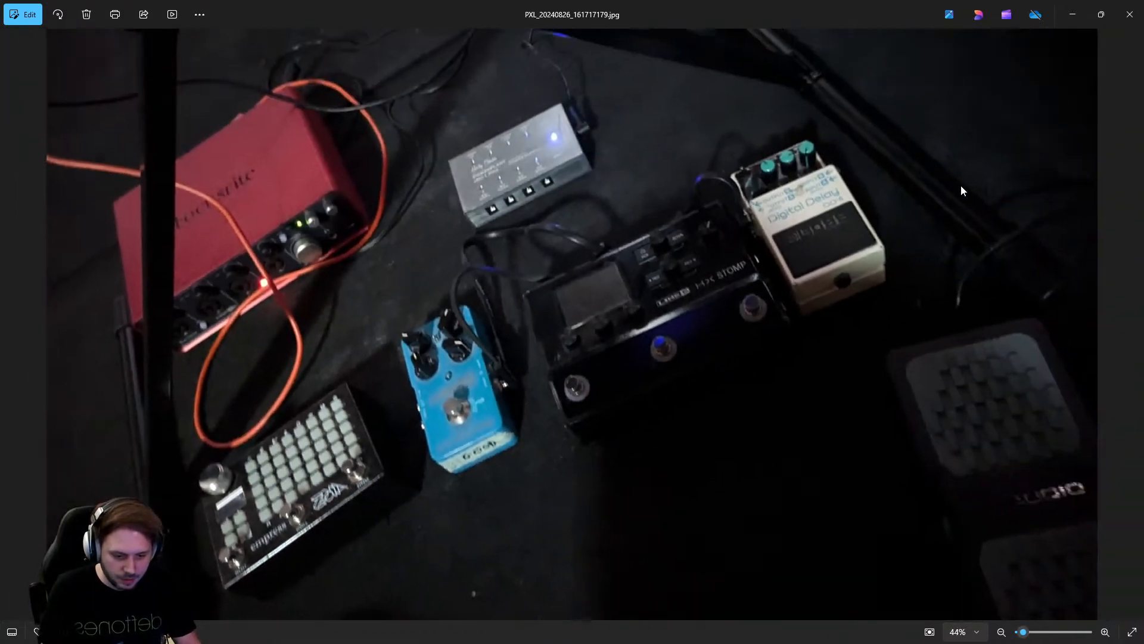
{"action": "key", "text": "alt+Tab"}
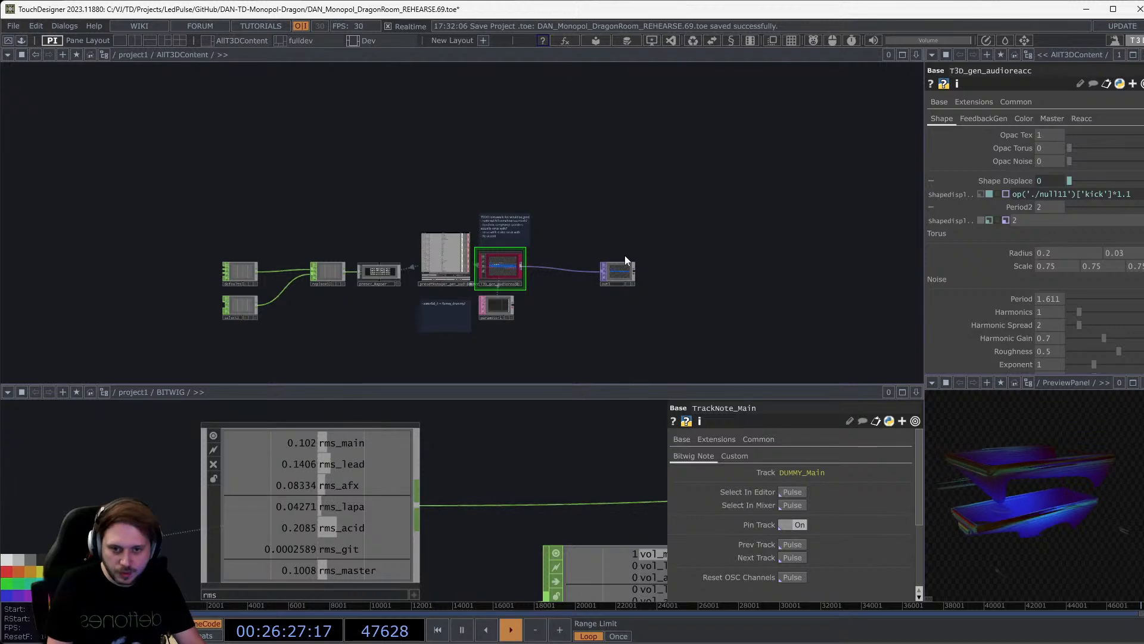
Zoom the network editor out of AllT3DContent up to the project1 level.
{"action": "scroll", "coordinate": [624, 255], "scroll_direction": "down", "scroll_amount": 4}
{"action": "scroll", "coordinate": [618, 277], "scroll_direction": "up", "scroll_amount": 4}
{"action": "scroll", "coordinate": [619, 271], "scroll_direction": "up", "scroll_amount": 2}
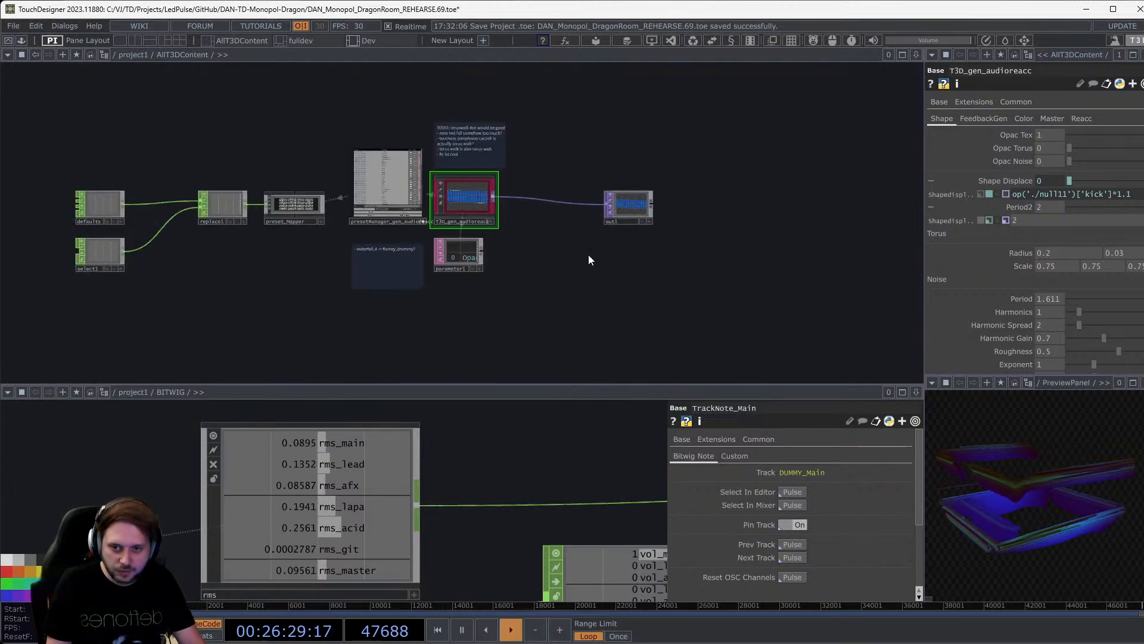
{"action": "scroll", "coordinate": [584, 262], "scroll_direction": "up", "scroll_amount": 1}
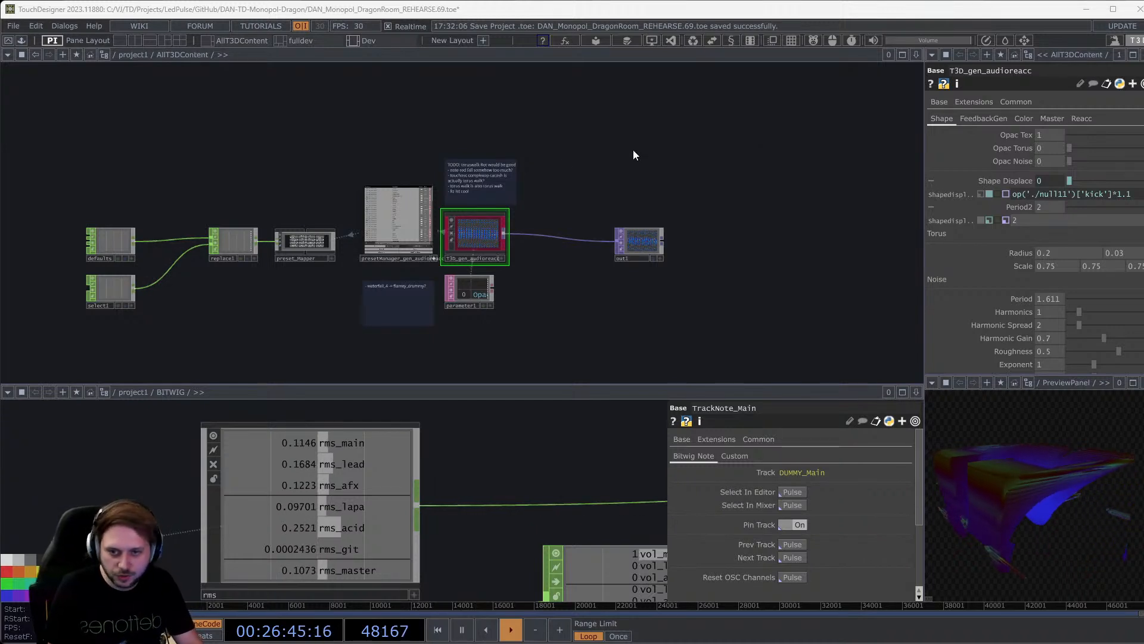
{"action": "scroll", "coordinate": [565, 167], "scroll_direction": "down", "scroll_amount": 10}
Pan the project1 network to the DragonSystem container, zoom in and select it.
{"action": "scroll", "coordinate": [565, 167], "scroll_direction": "down", "scroll_amount": 8}
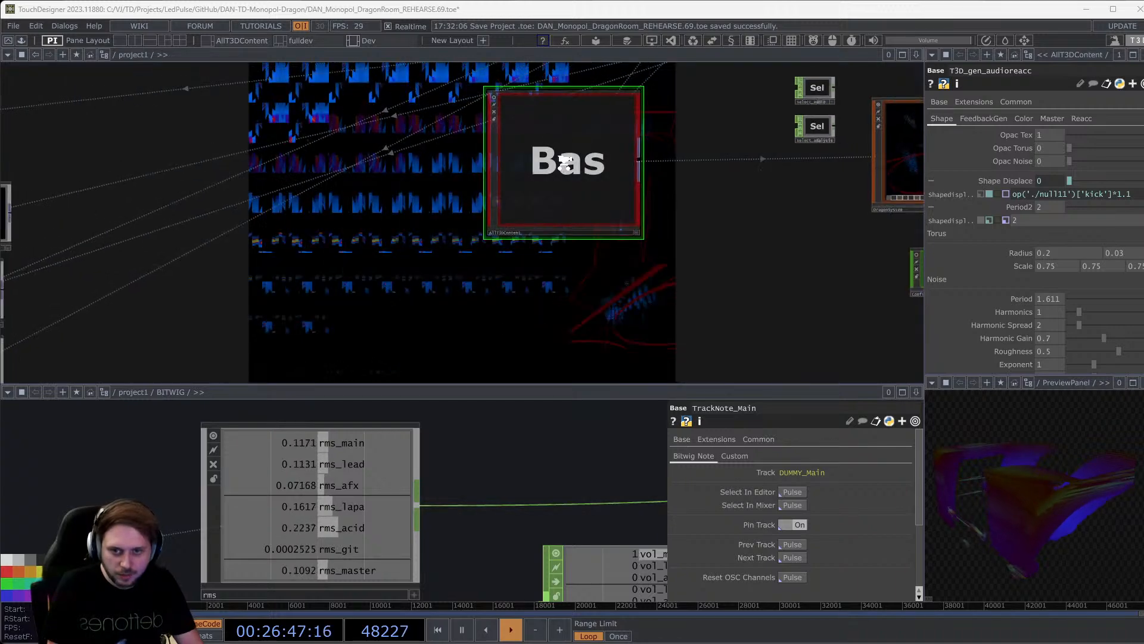
{"action": "left_click_drag", "start_coordinate": [651, 284], "coordinate": [582, 332]}
{"action": "left_click_drag", "start_coordinate": [563, 289], "coordinate": [504, 354]}
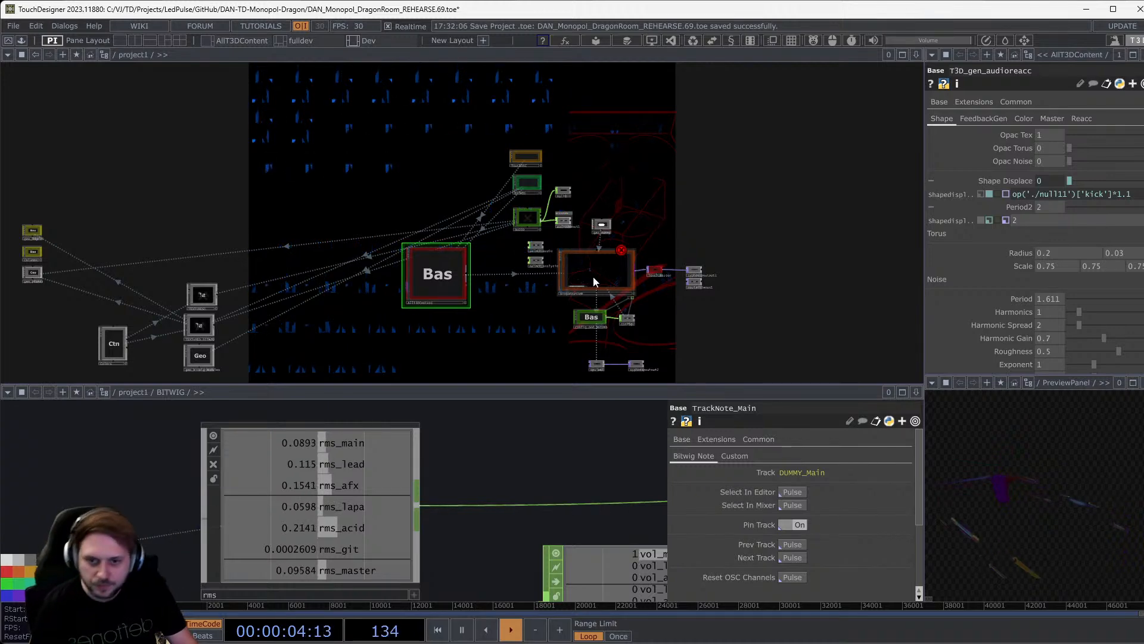
{"action": "scroll", "coordinate": [593, 276], "scroll_direction": "up", "scroll_amount": 5}
{"action": "scroll", "coordinate": [599, 328], "scroll_direction": "up", "scroll_amount": 3}
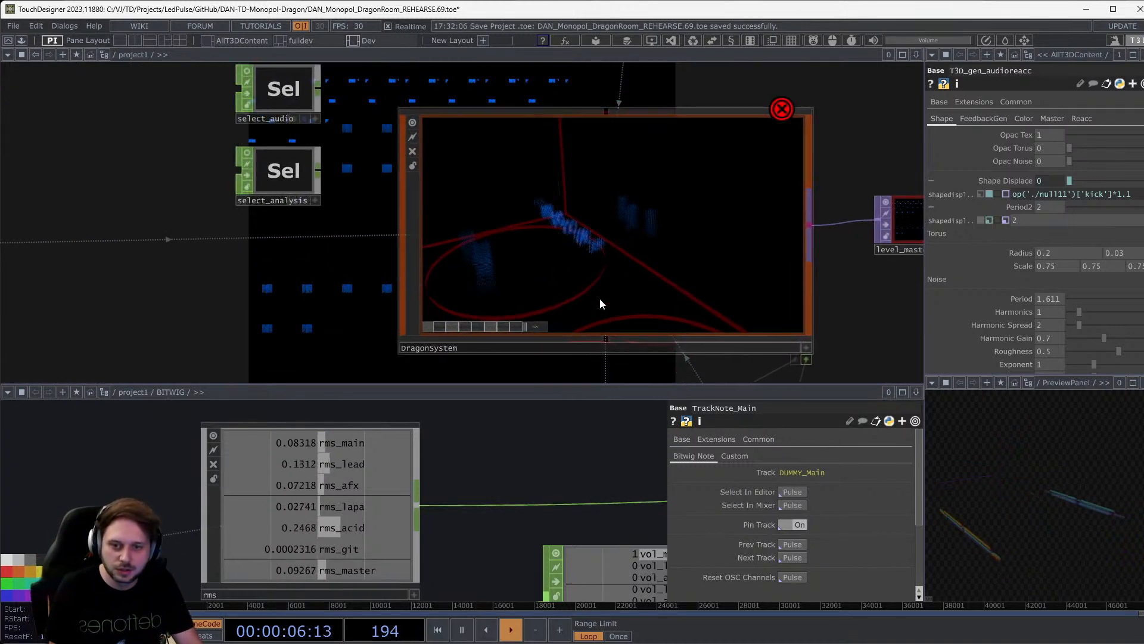
{"action": "left_click", "coordinate": [599, 301]}
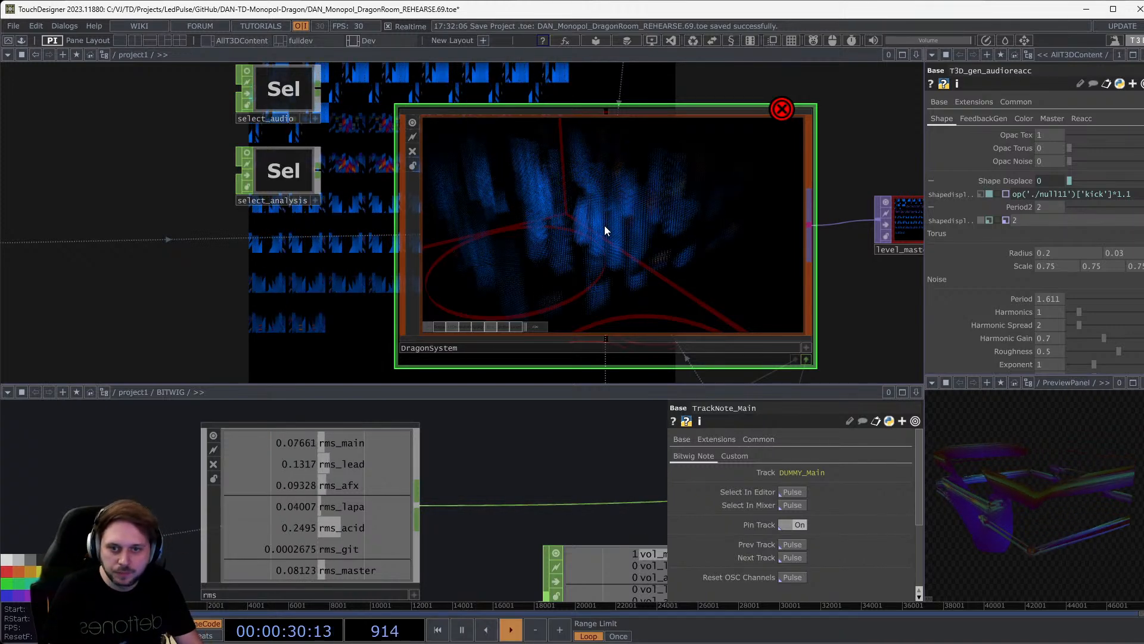
{"action": "scroll", "coordinate": [605, 226], "scroll_direction": "down", "scroll_amount": 2}
Open DragonSystem's parameters and close the T3D_gen_audioreacc parameter pane and the BITWIG pane.
{"action": "scroll", "coordinate": [604, 225], "scroll_direction": "down", "scroll_amount": 2}
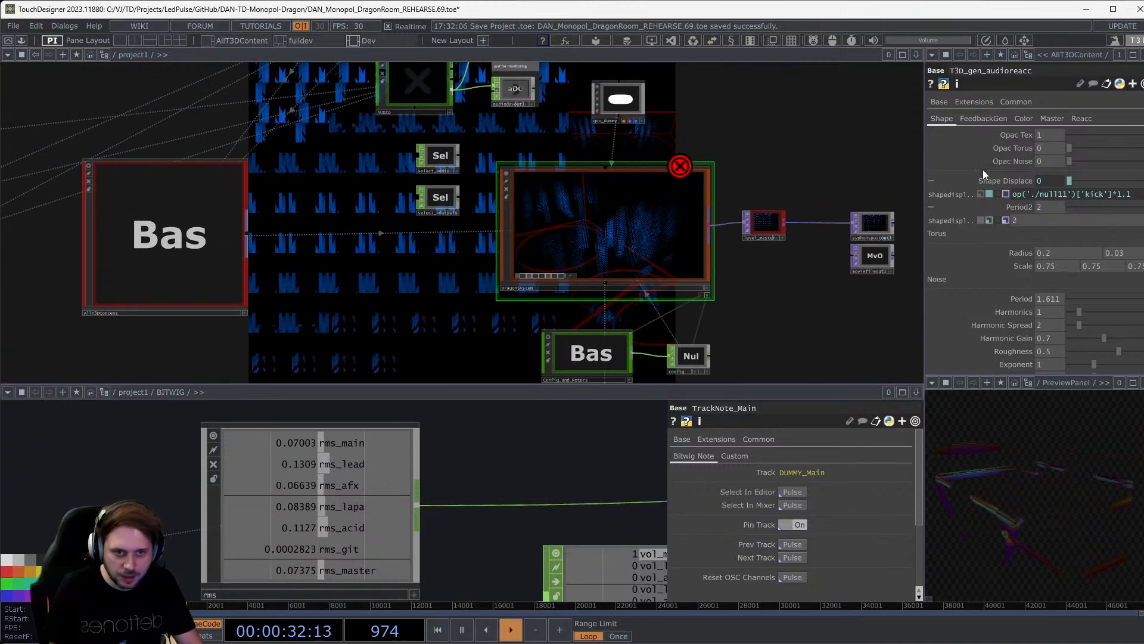
{"action": "key", "text": "p"}
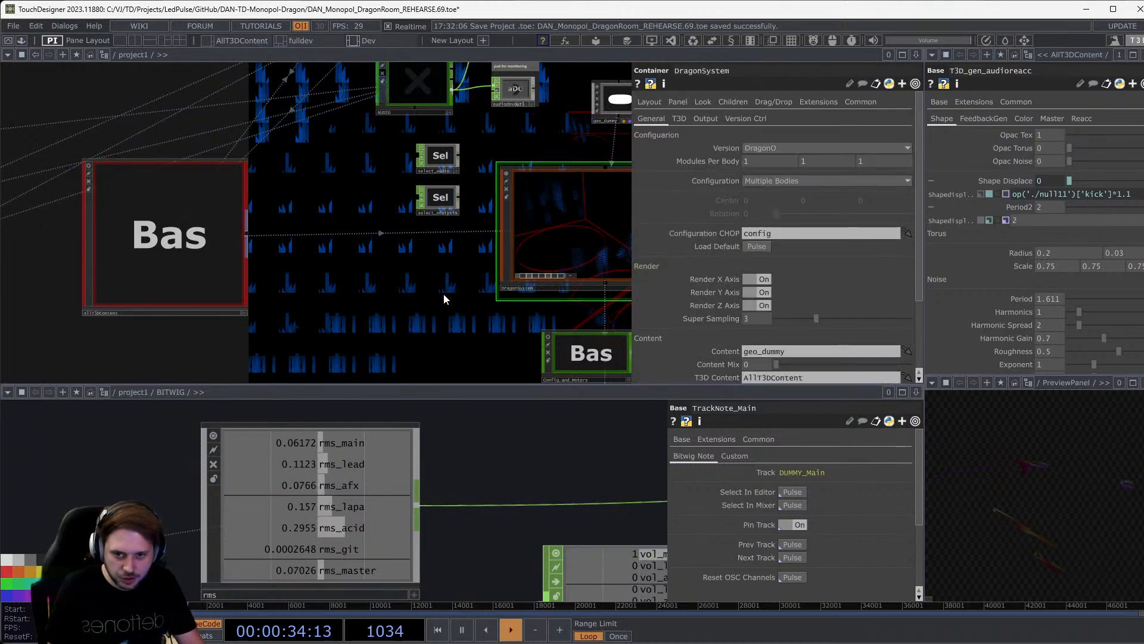
{"action": "left_click_drag", "start_coordinate": [444, 293], "coordinate": [296, 317]}
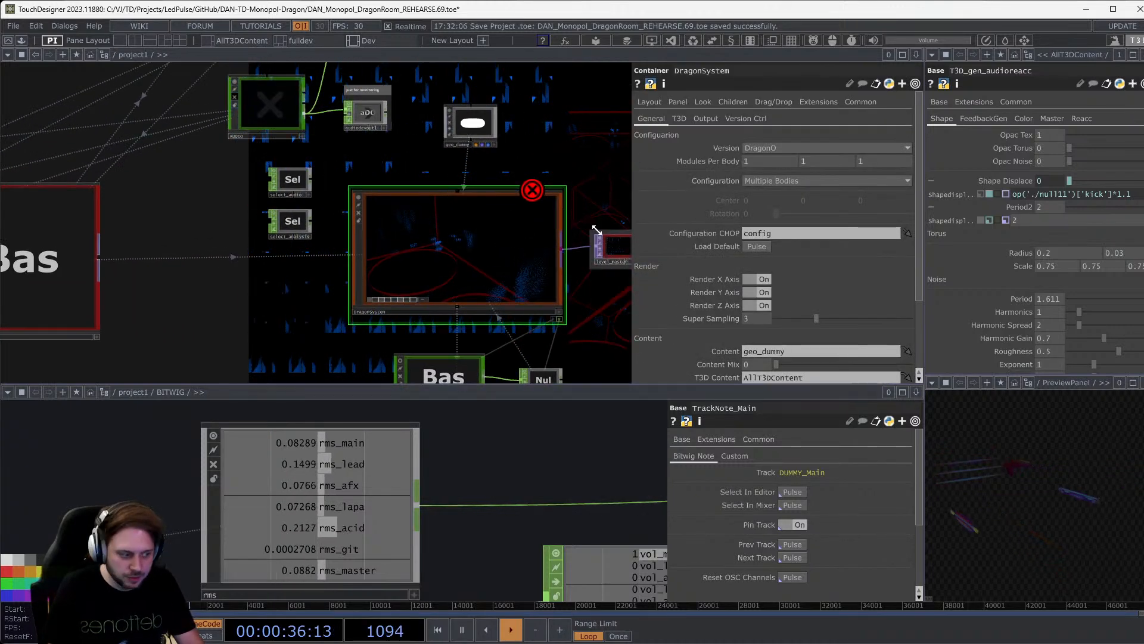
{"action": "left_click", "coordinate": [1143, 55]}
{"action": "left_click", "coordinate": [1109, 139]}
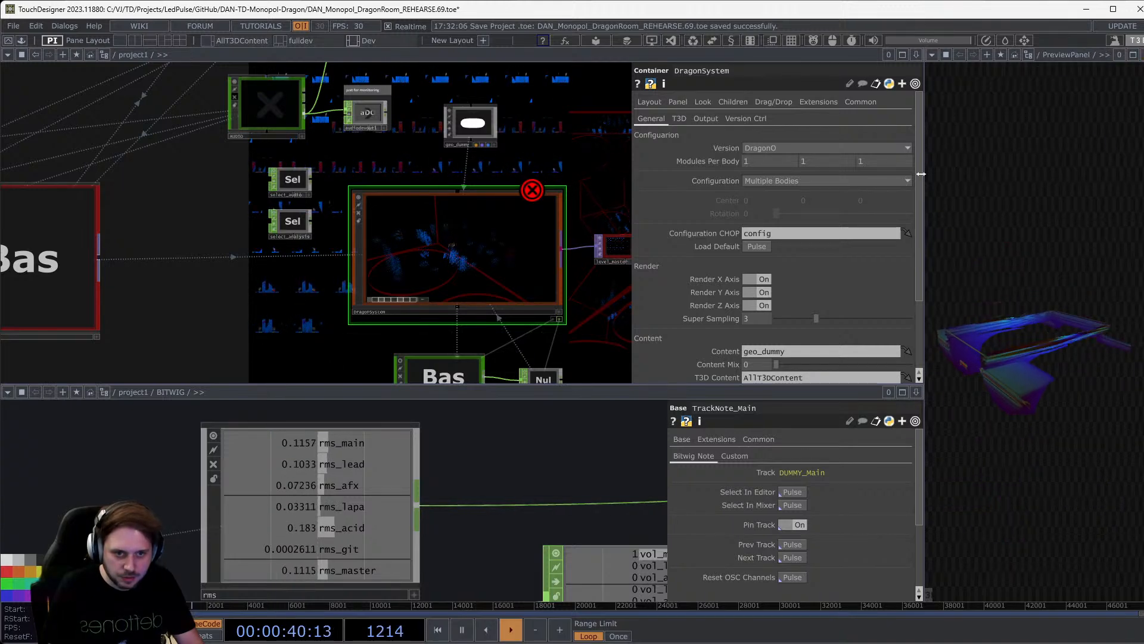
{"action": "left_click_drag", "start_coordinate": [924, 178], "coordinate": [1007, 179]}
{"action": "left_click", "coordinate": [1000, 392]}
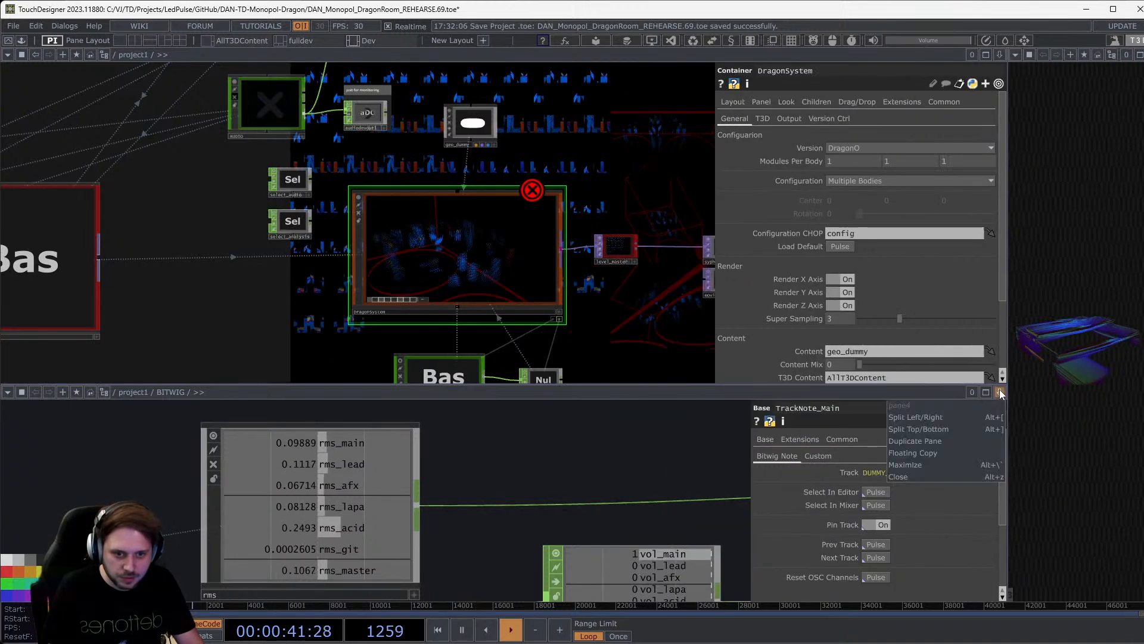
{"action": "left_click", "coordinate": [943, 476]}
Set T3D Mix to 0 and Content Mix to 1, and assign geo_dummy to DragonSystem.
{"action": "scroll", "coordinate": [520, 320], "scroll_direction": "up", "scroll_amount": 4}
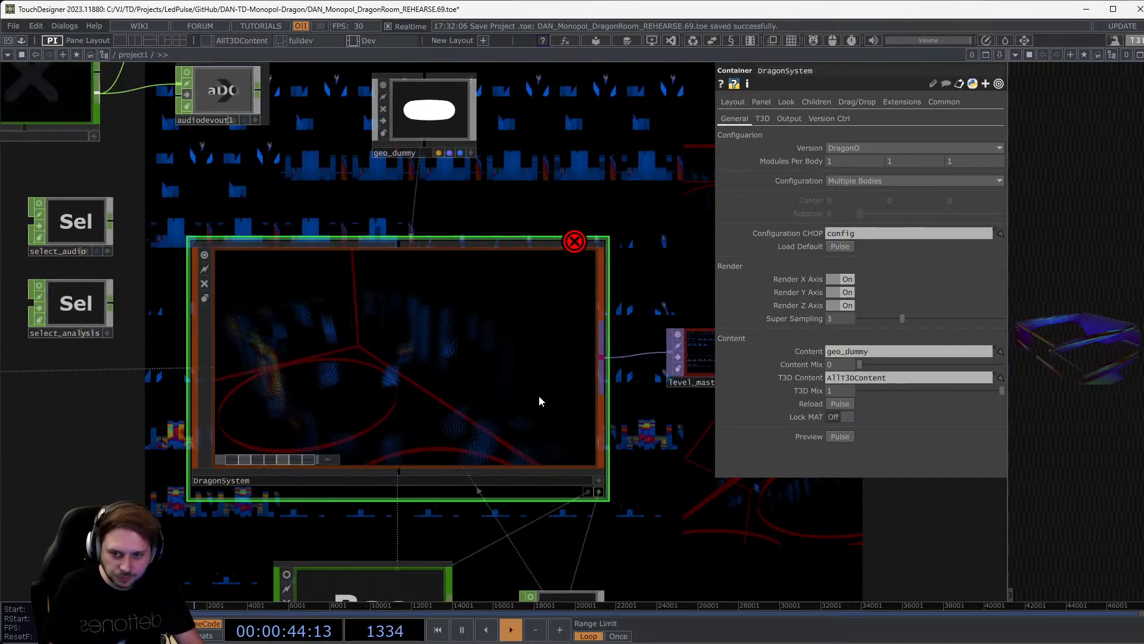
{"action": "scroll", "coordinate": [524, 395], "scroll_direction": "down", "scroll_amount": 3}
{"action": "scroll", "coordinate": [513, 342], "scroll_direction": "up", "scroll_amount": 3}
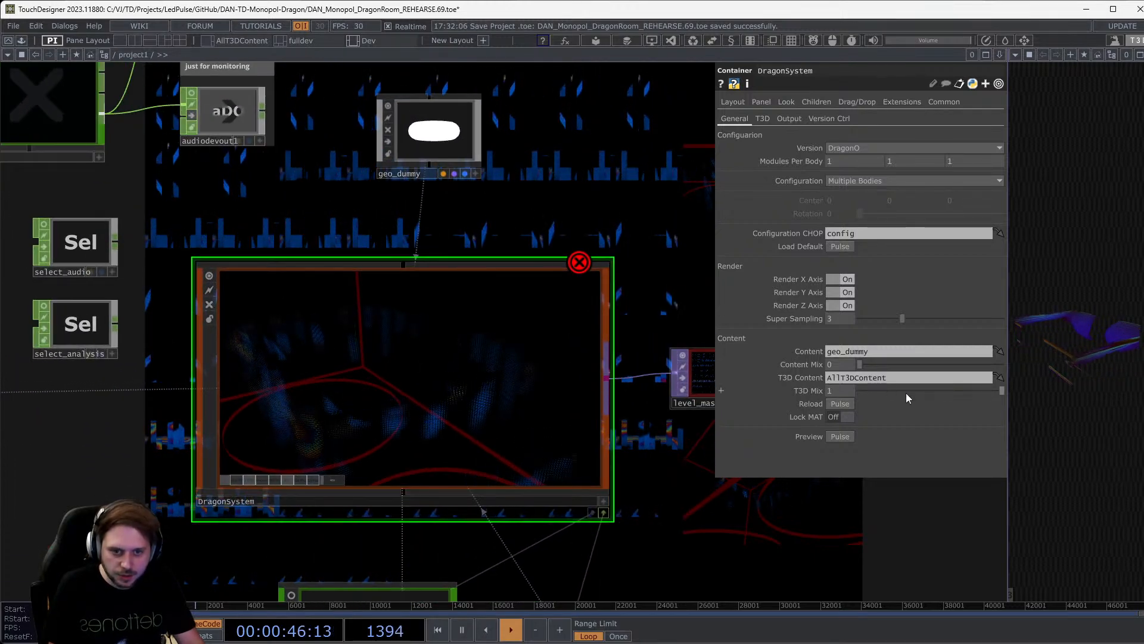
{"action": "left_click_drag", "start_coordinate": [906, 393], "coordinate": [774, 393]}
{"action": "left_click_drag", "start_coordinate": [871, 366], "coordinate": [1010, 365]}
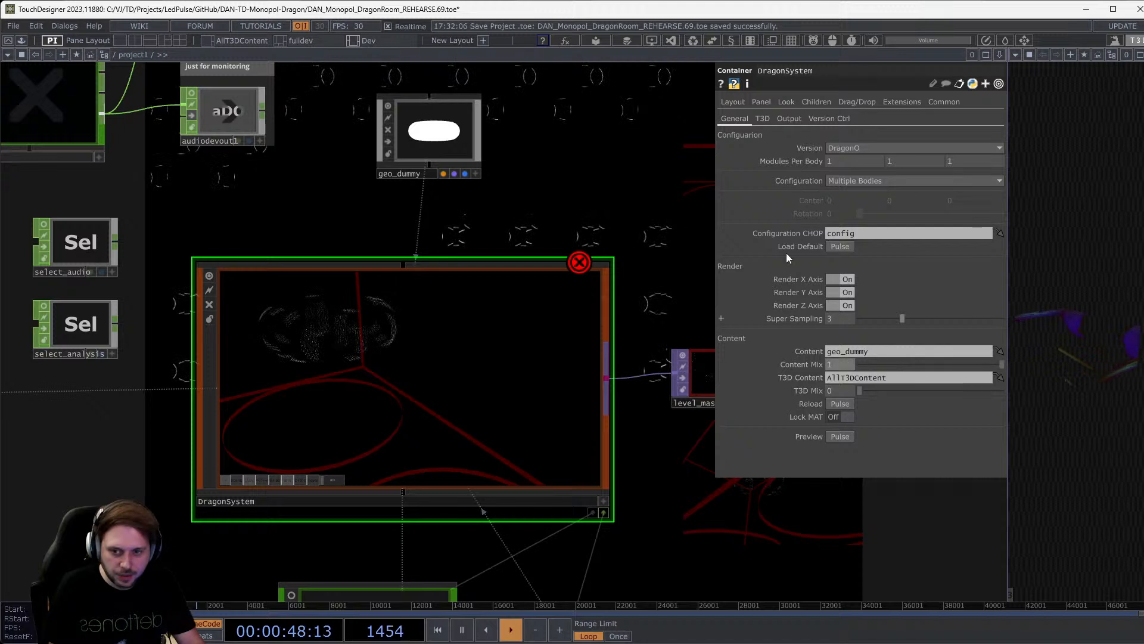
{"action": "left_click_drag", "start_coordinate": [436, 142], "coordinate": [420, 370]}
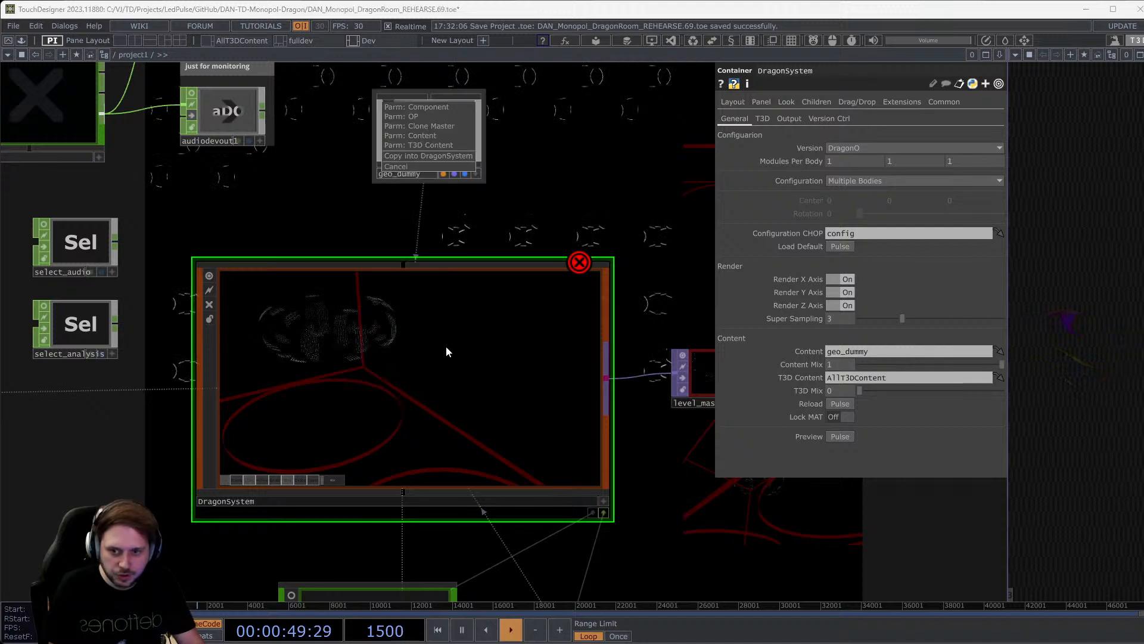
{"action": "left_click", "coordinate": [436, 106]}
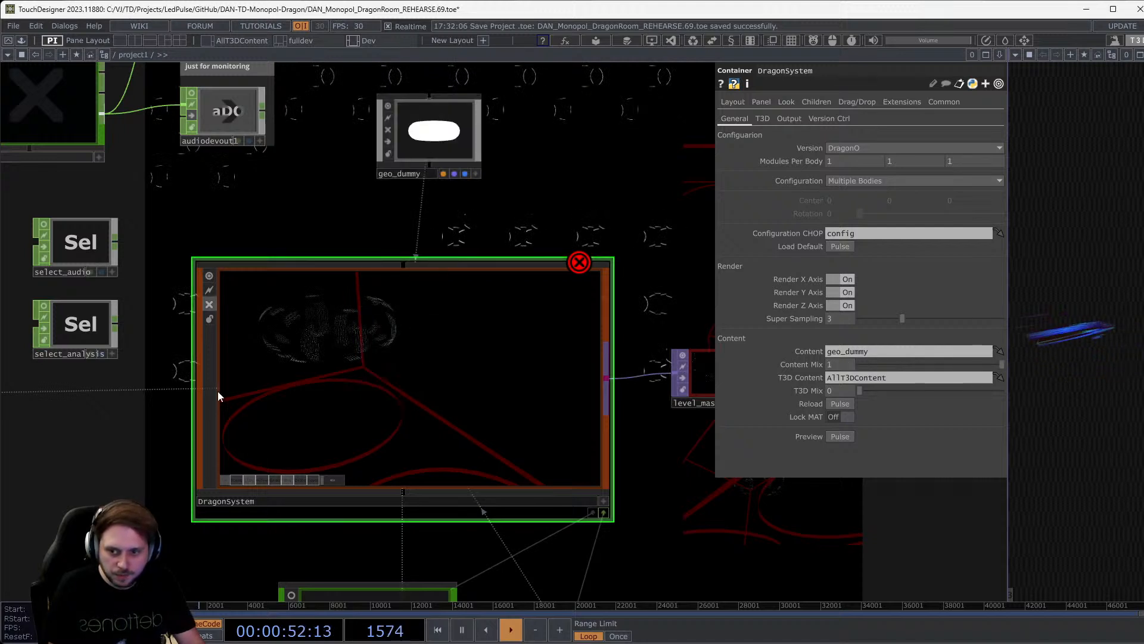
{"action": "scroll", "coordinate": [393, 415], "scroll_direction": "up", "scroll_amount": 3}
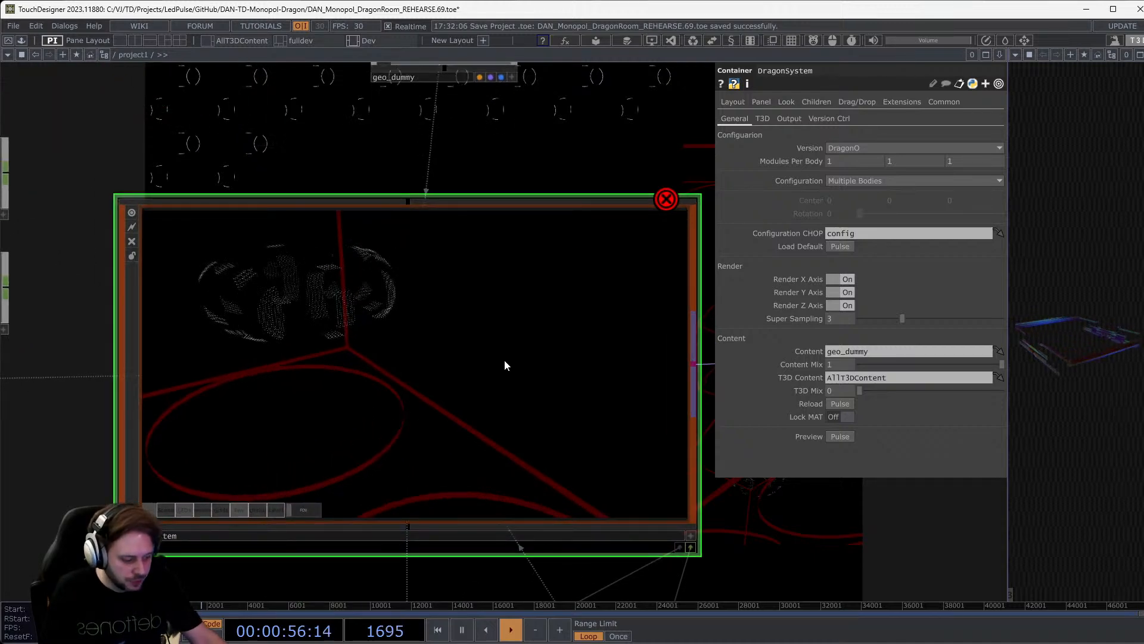
View the DragonSystem point cloud full screen with F1 and move the 3D camera.
{"action": "key", "text": "F1"}
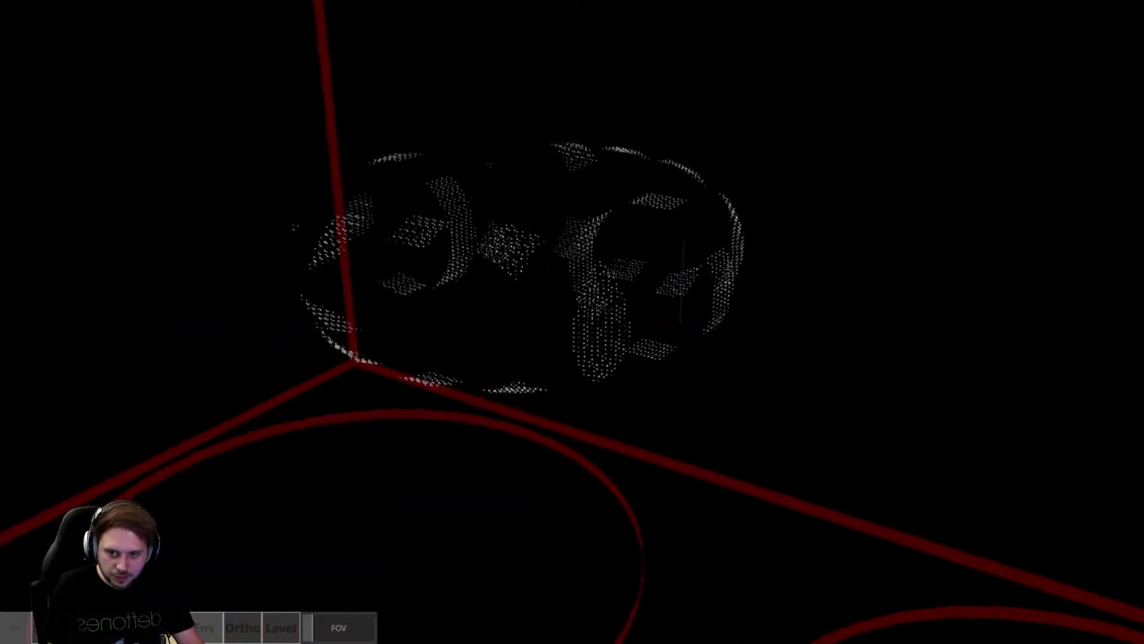
{"action": "scroll", "coordinate": [573, 322], "scroll_direction": "down", "scroll_amount": 5}
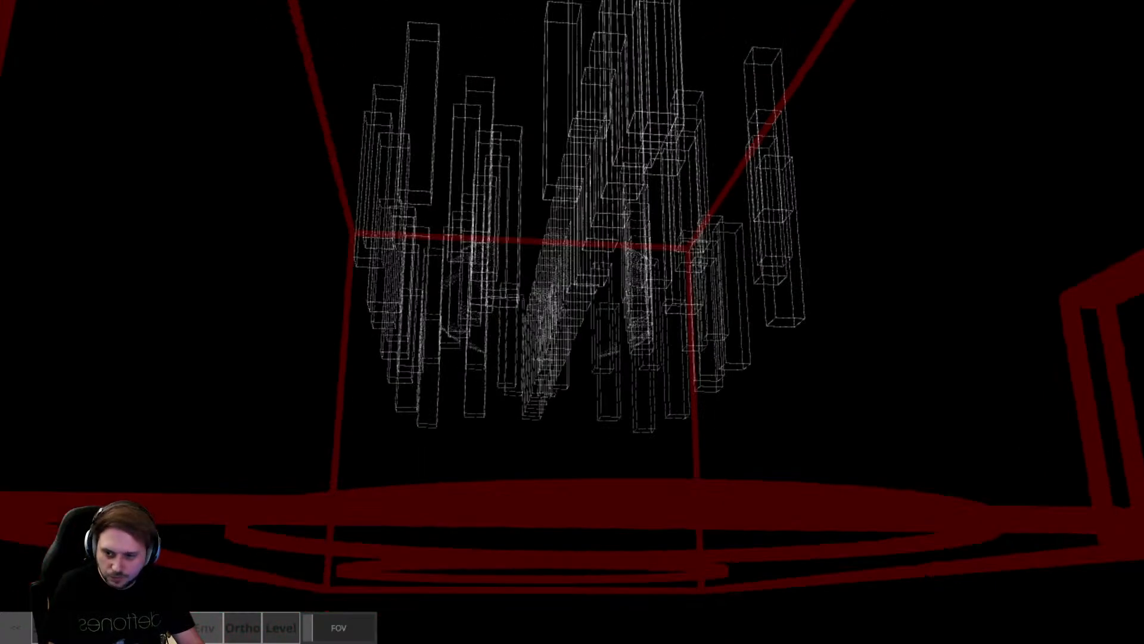
{"action": "scroll", "coordinate": [465, 320], "scroll_direction": "up", "scroll_amount": 5}
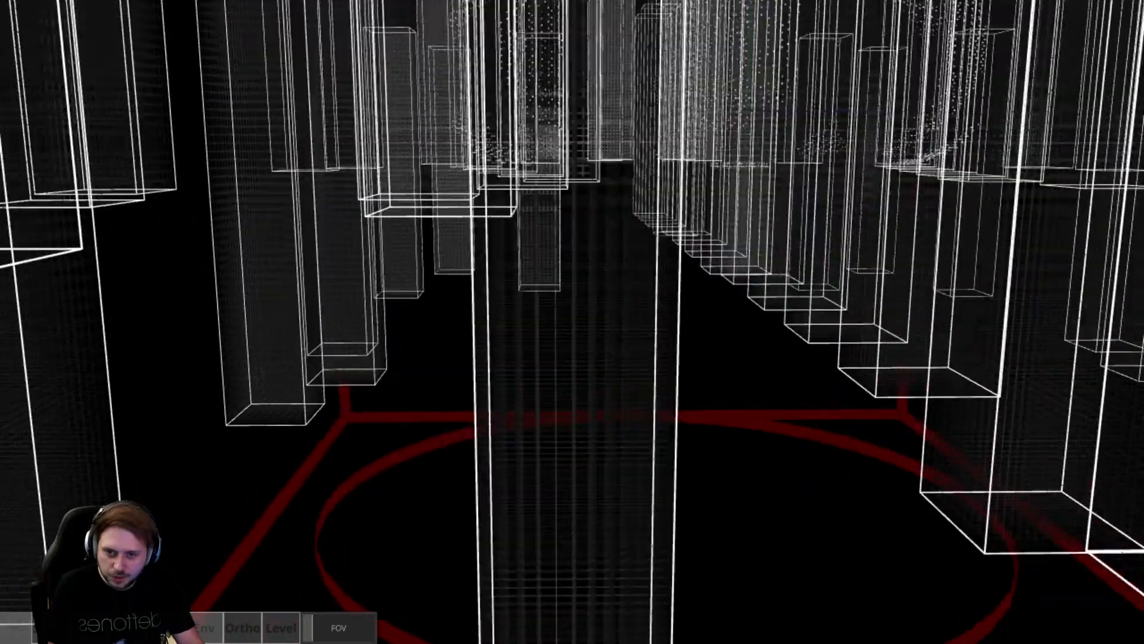
{"action": "scroll", "coordinate": [572, 322], "scroll_direction": "down", "scroll_amount": 3}
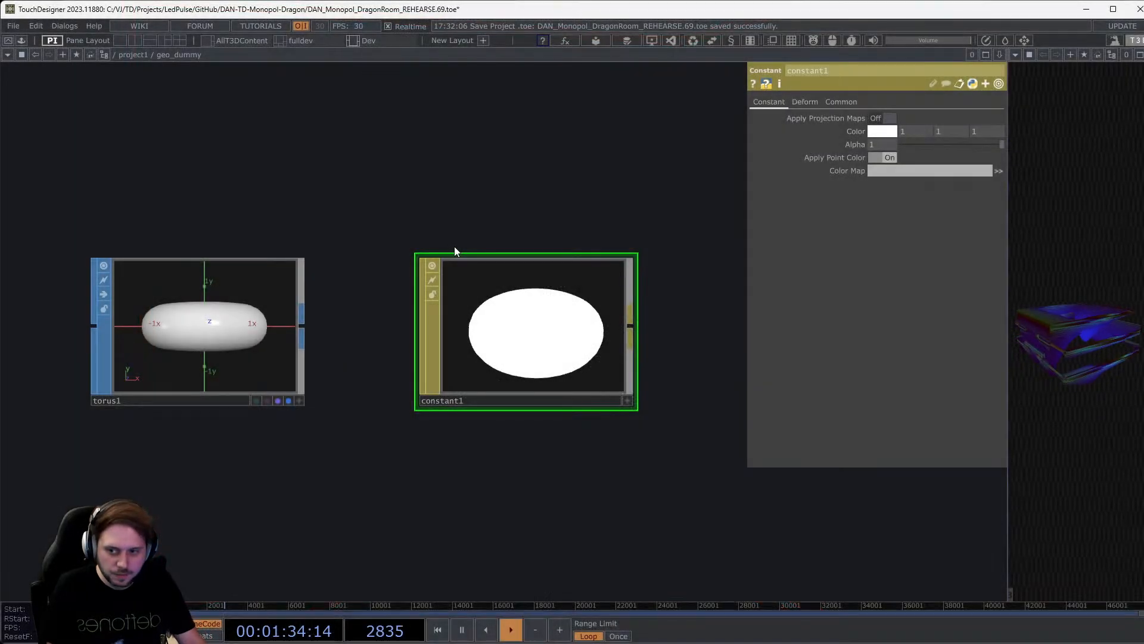
Wire torus1 into a new null1 and make null1 the rendered output.
{"action": "left_click_drag", "start_coordinate": [256, 320], "coordinate": [220, 424]}
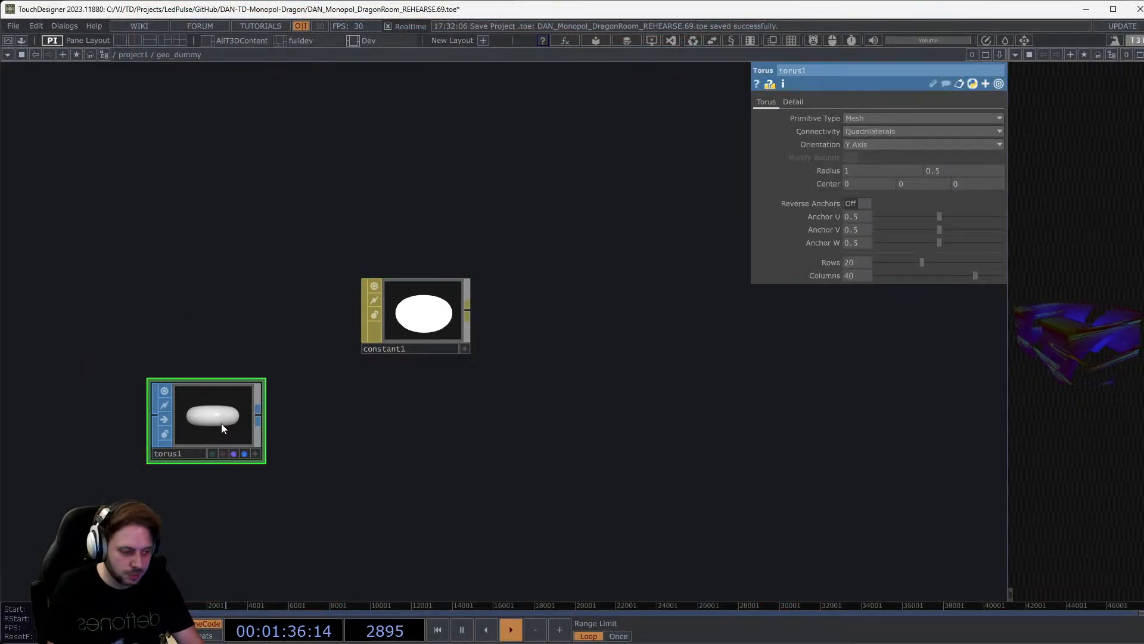
{"action": "left_click", "coordinate": [258, 421]}
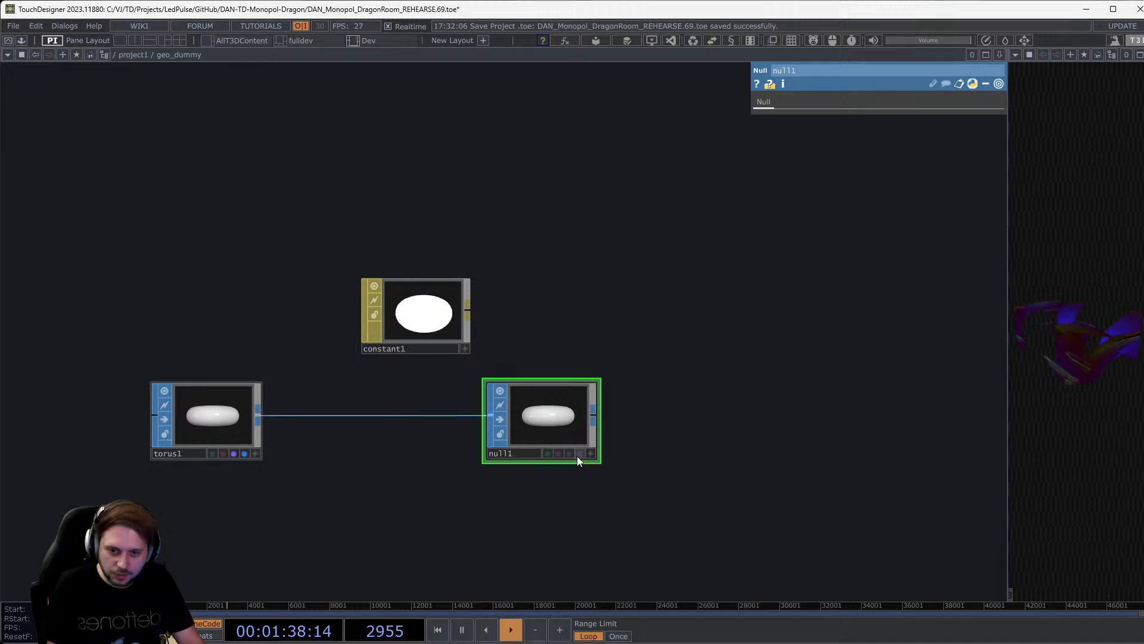
{"action": "left_click", "coordinate": [570, 454]}
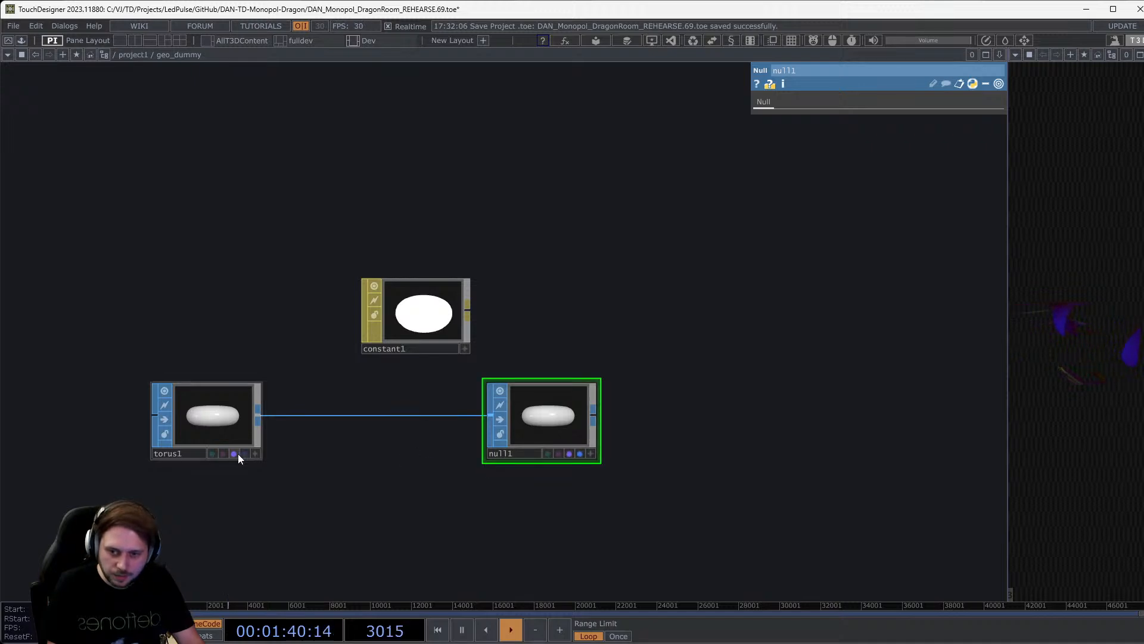
Insert a Noise operator, noise1, on the wire between torus1 and null1.
{"action": "right_click", "coordinate": [329, 416]}
{"action": "left_click", "coordinate": [348, 404]}
{"action": "type", "text": "noi"}
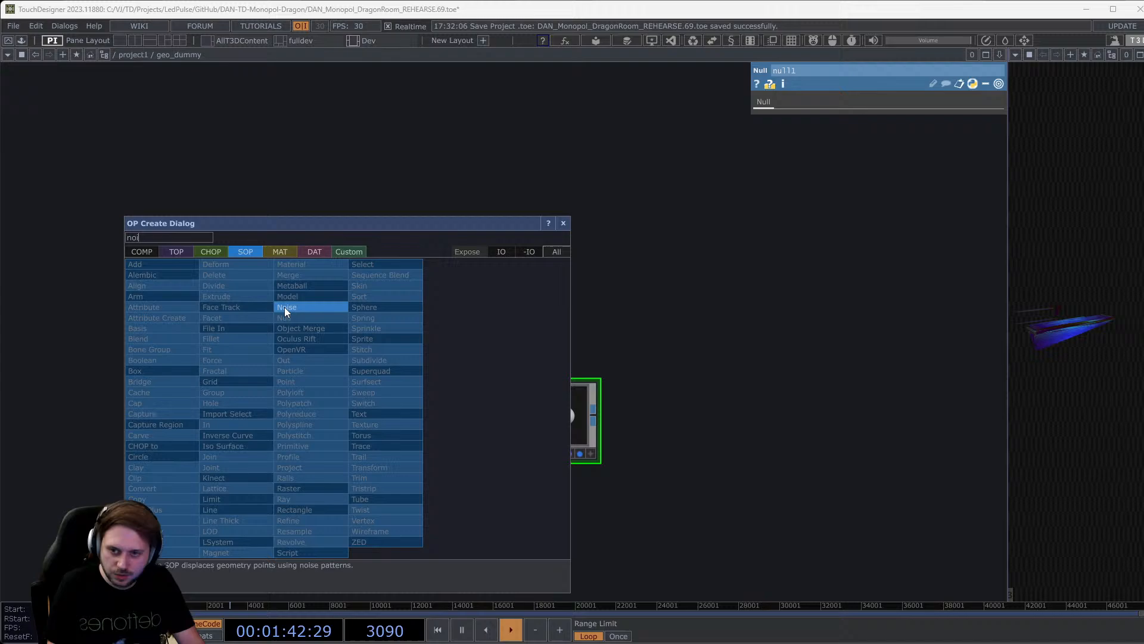
{"action": "left_click", "coordinate": [285, 307]}
{"action": "left_click", "coordinate": [374, 422]}
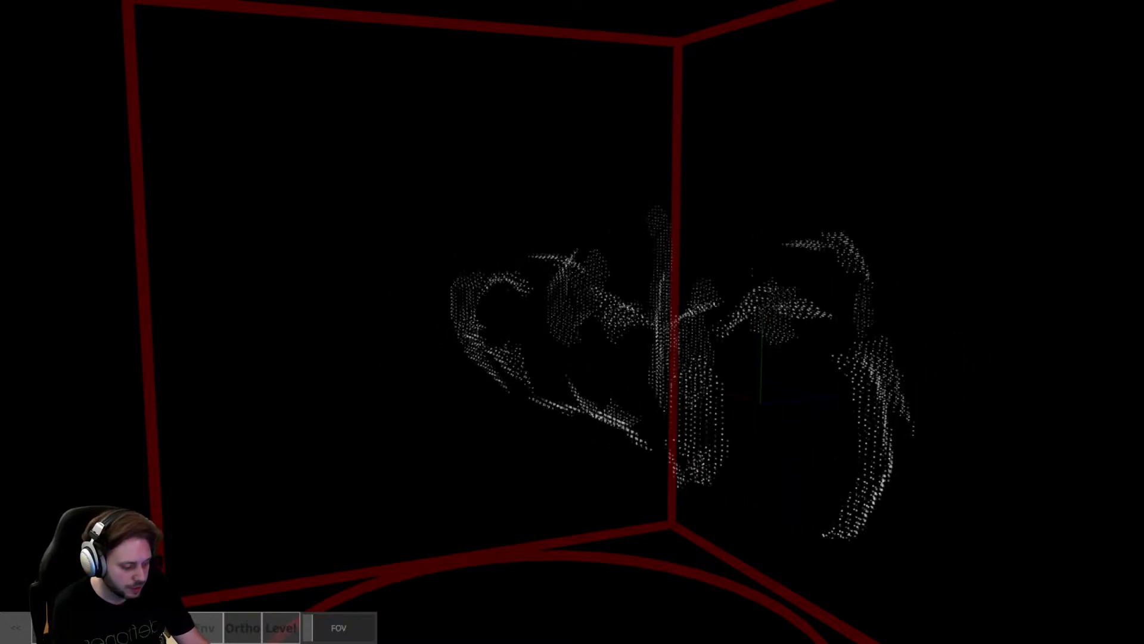
Leave full screen, pan to open space, and open OP Create on the T3D family.
{"action": "key", "text": "Escape"}
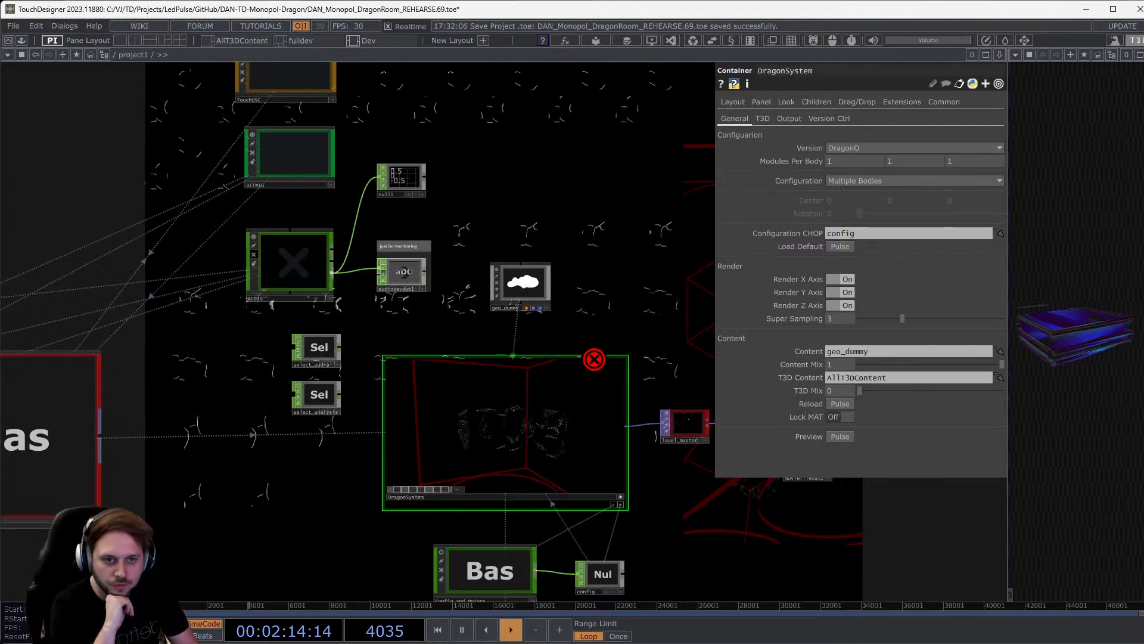
{"action": "left_click_drag", "start_coordinate": [609, 205], "coordinate": [448, 187]}
{"action": "double_click", "coordinate": [480, 212]}
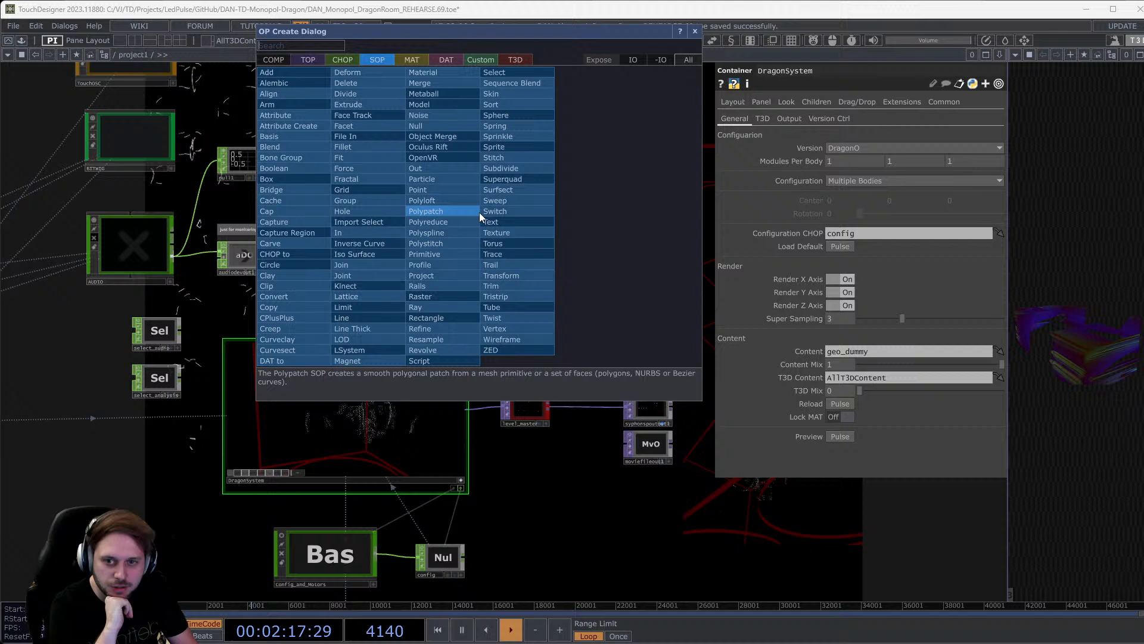
{"action": "left_click", "coordinate": [507, 62]}
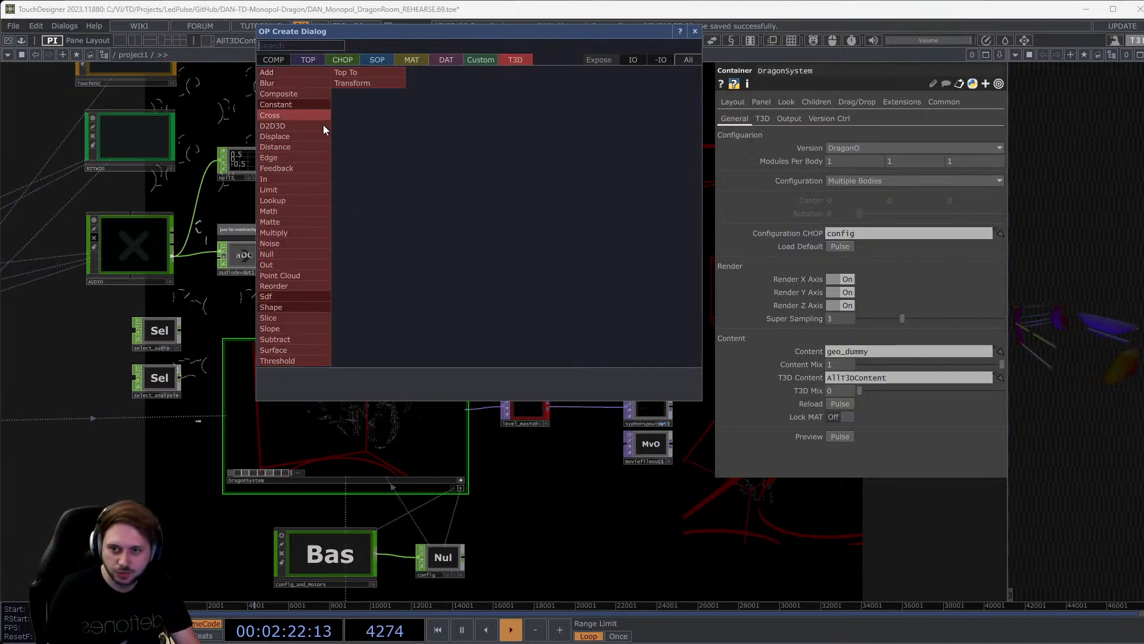
Dismiss OP Create, briefly set T3D Mix 1/Content Mix 0, then restore Content Mix 1/T3D Mix 0.
{"action": "key", "text": "Escape"}
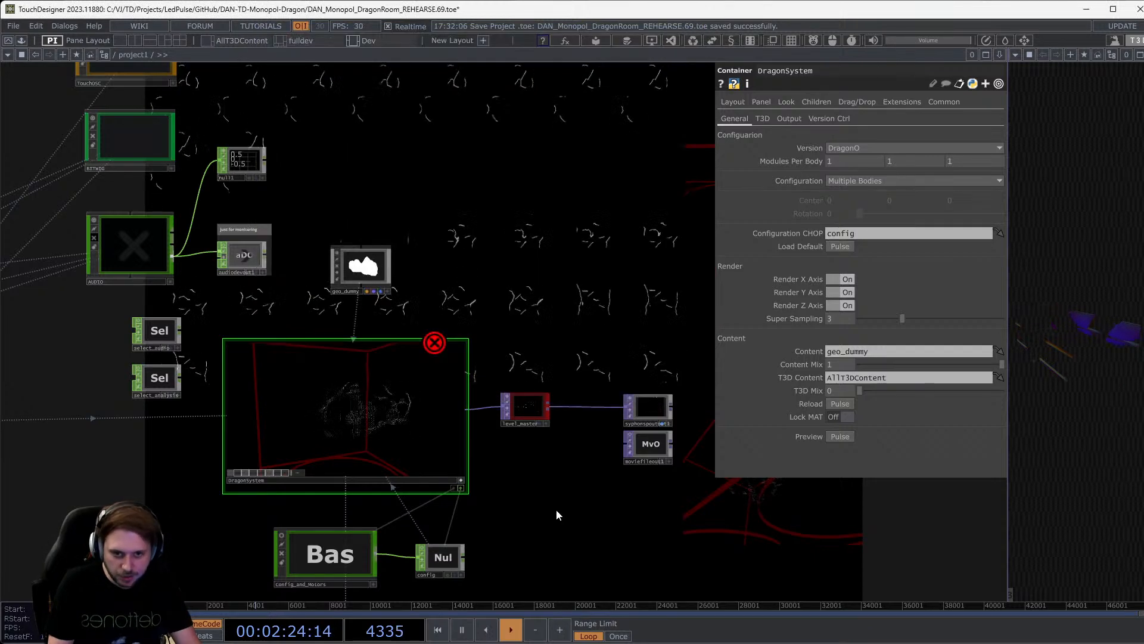
{"action": "left_click_drag", "start_coordinate": [939, 366], "coordinate": [820, 366]}
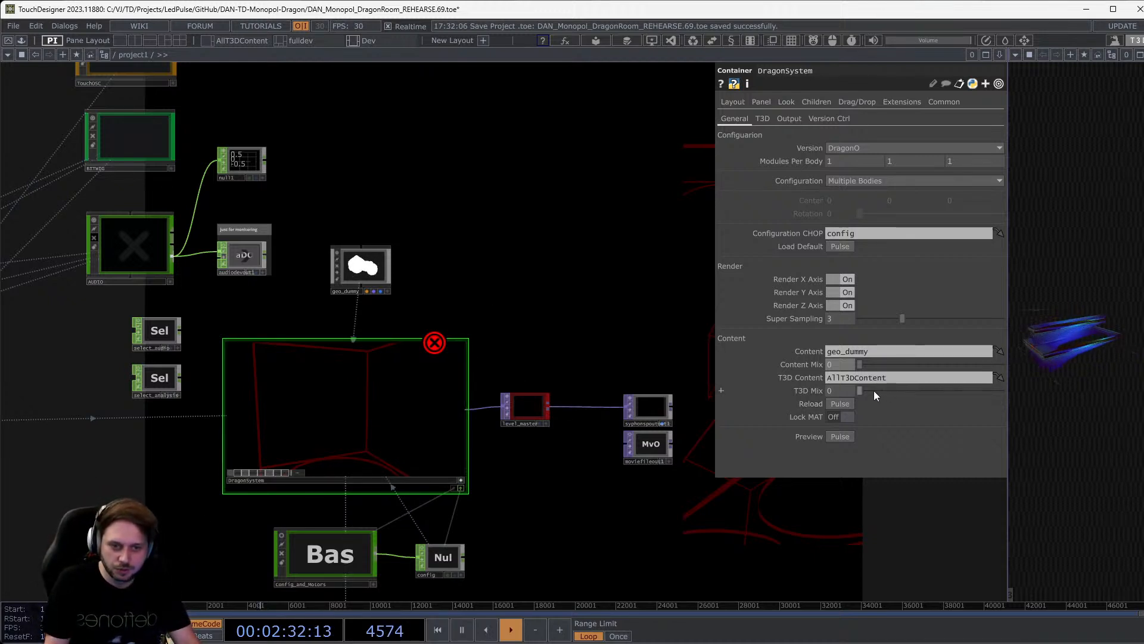
{"action": "left_click_drag", "start_coordinate": [874, 391], "coordinate": [1024, 403]}
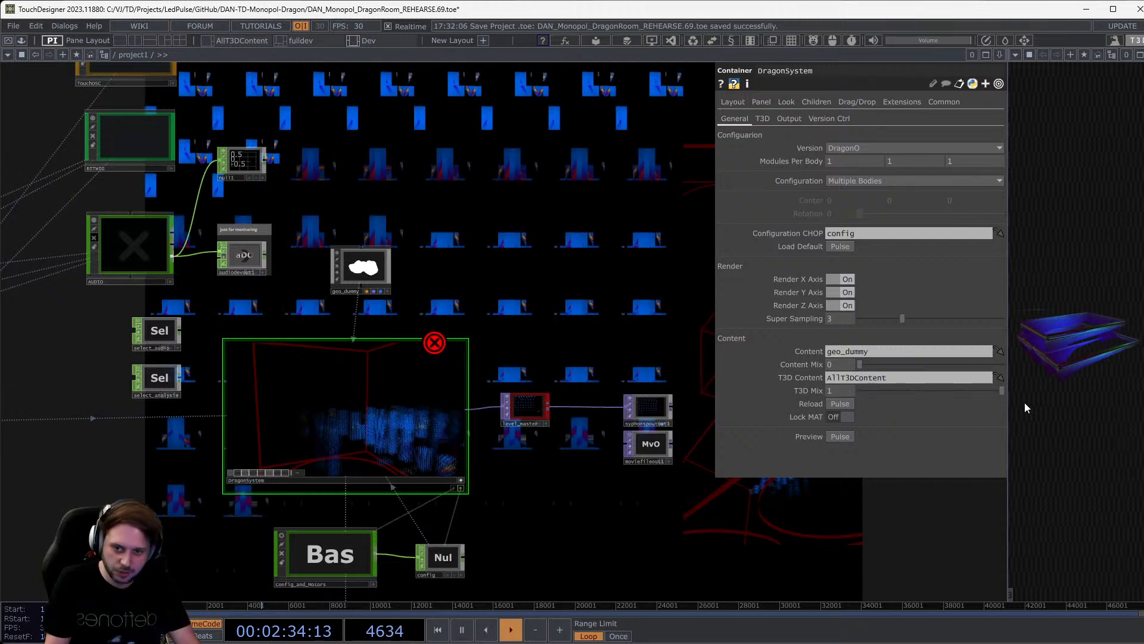
{"action": "left_click_drag", "start_coordinate": [547, 507], "coordinate": [556, 430]}
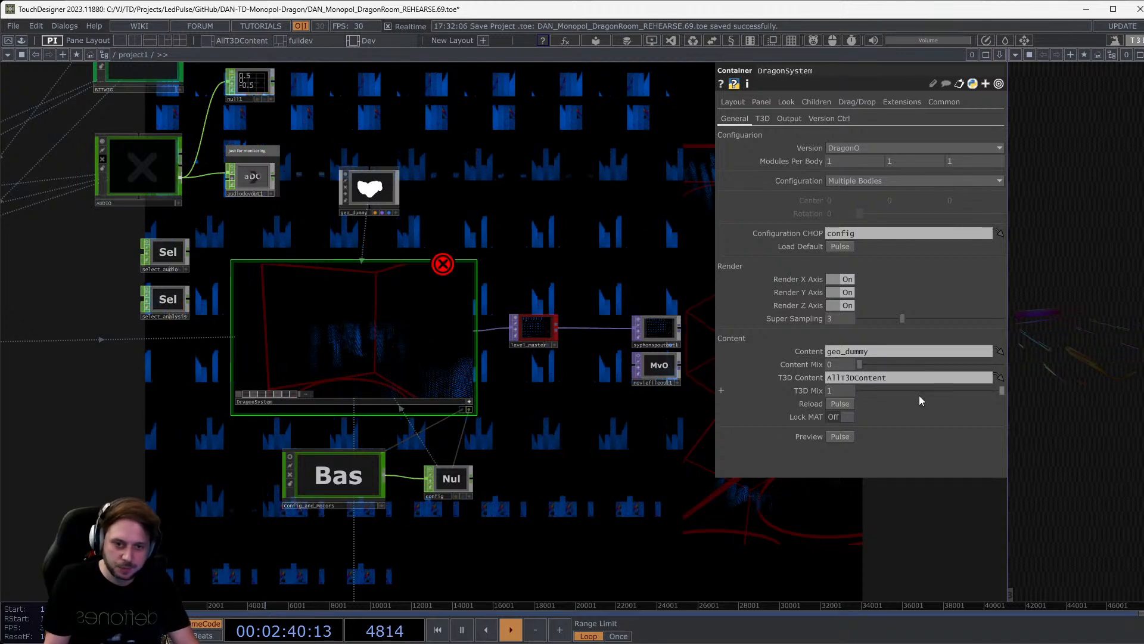
{"action": "left_click_drag", "start_coordinate": [866, 361], "coordinate": [466, 383]}
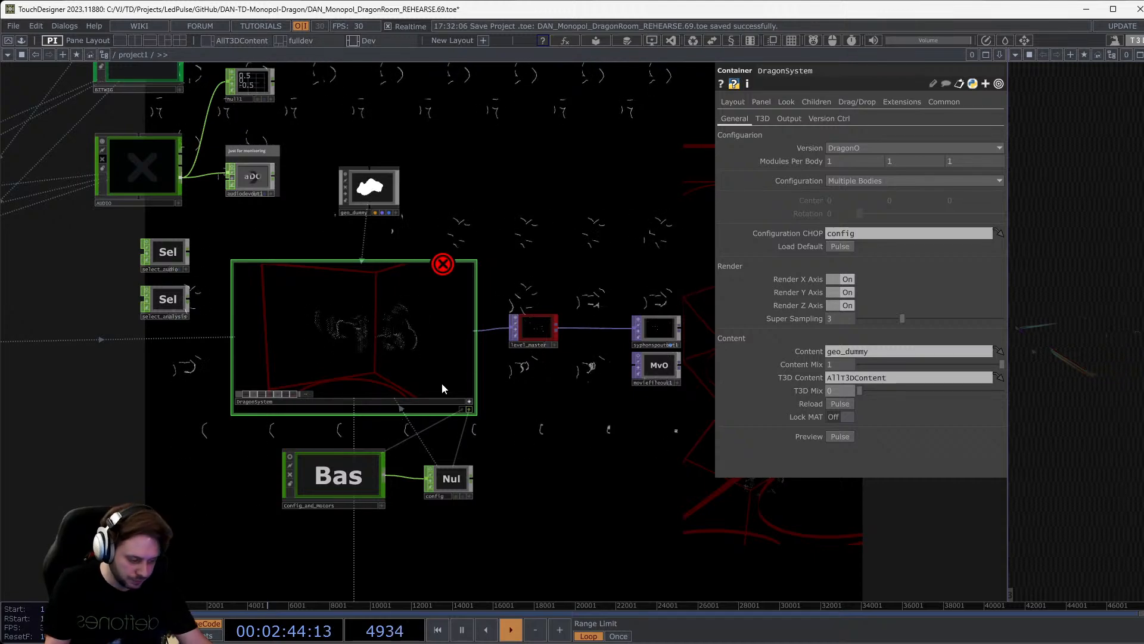
Show the DragonSystem output full screen in perform mode with F1.
{"action": "key", "text": "F1"}
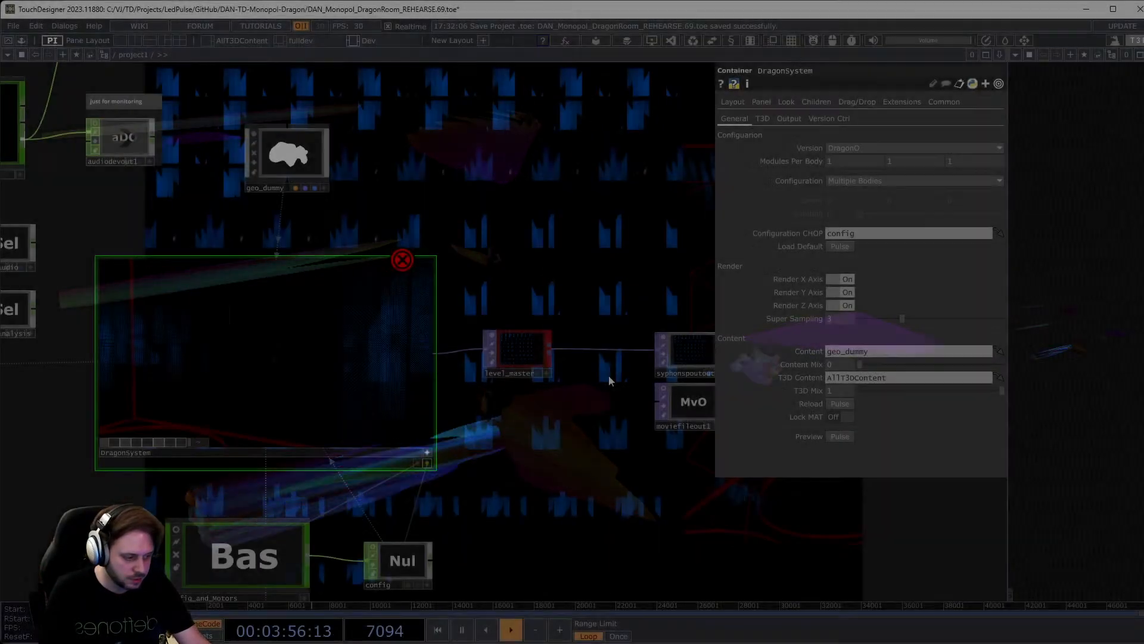
Zoom around the level_master output and bring the DragonSystem viewer back into view.
{"action": "scroll", "coordinate": [460, 370], "scroll_direction": "up", "scroll_amount": 5}
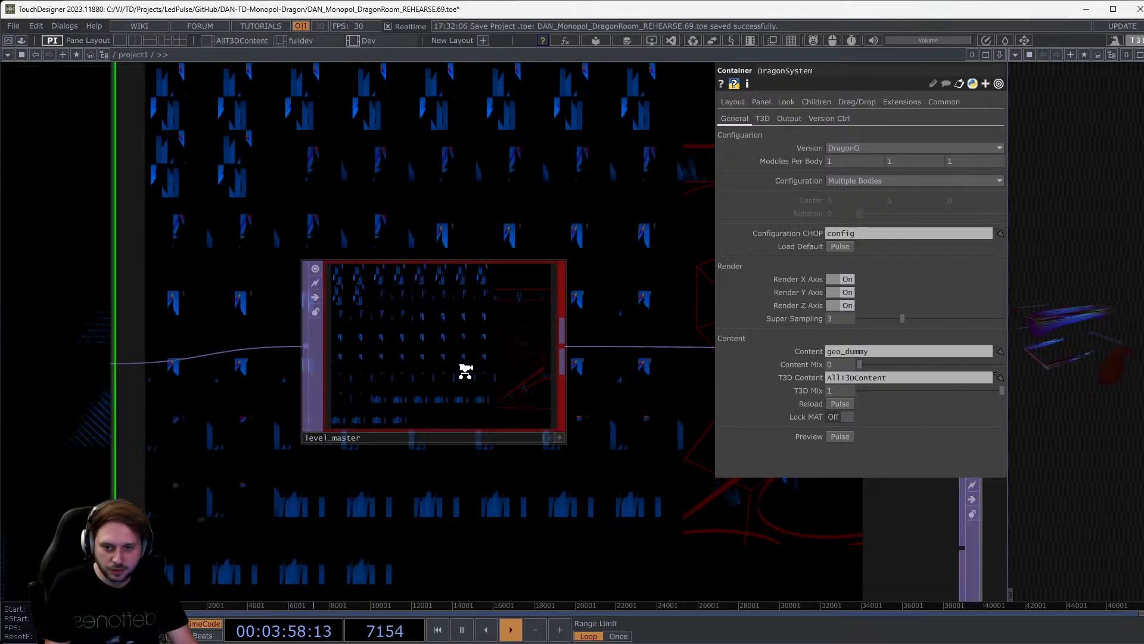
{"action": "scroll", "coordinate": [410, 322], "scroll_direction": "down", "scroll_amount": 4}
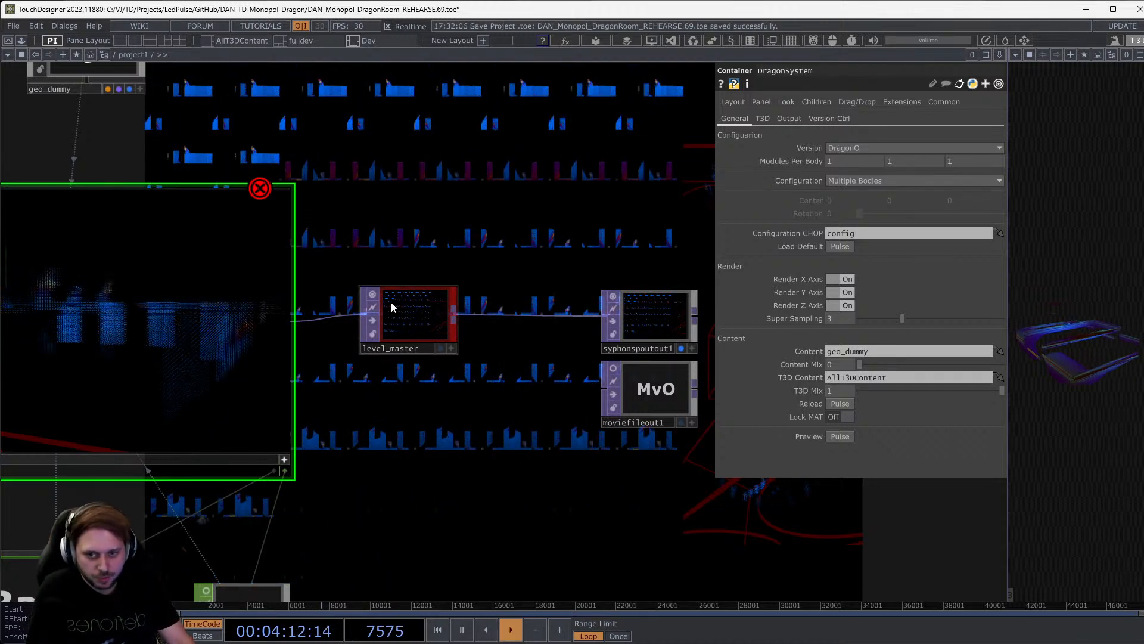
{"action": "left_click_drag", "start_coordinate": [498, 440], "coordinate": [656, 453]}
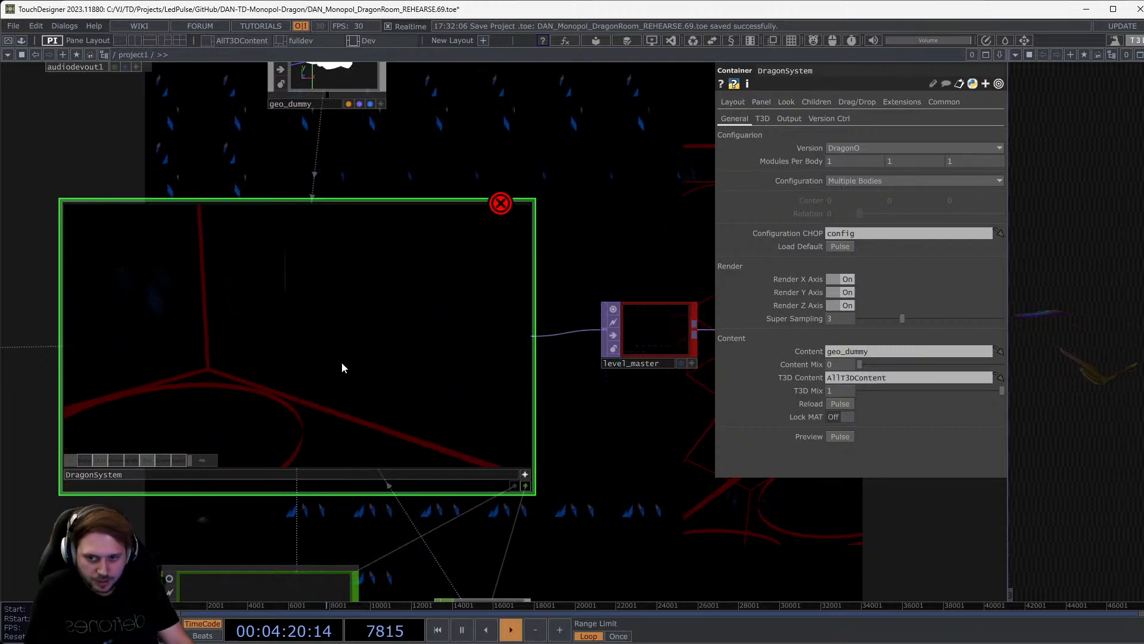
{"action": "scroll", "coordinate": [323, 295], "scroll_direction": "down", "scroll_amount": 3}
{"action": "scroll", "coordinate": [327, 317], "scroll_direction": "up", "scroll_amount": 2}
{"action": "scroll", "coordinate": [327, 317], "scroll_direction": "up", "scroll_amount": 1}
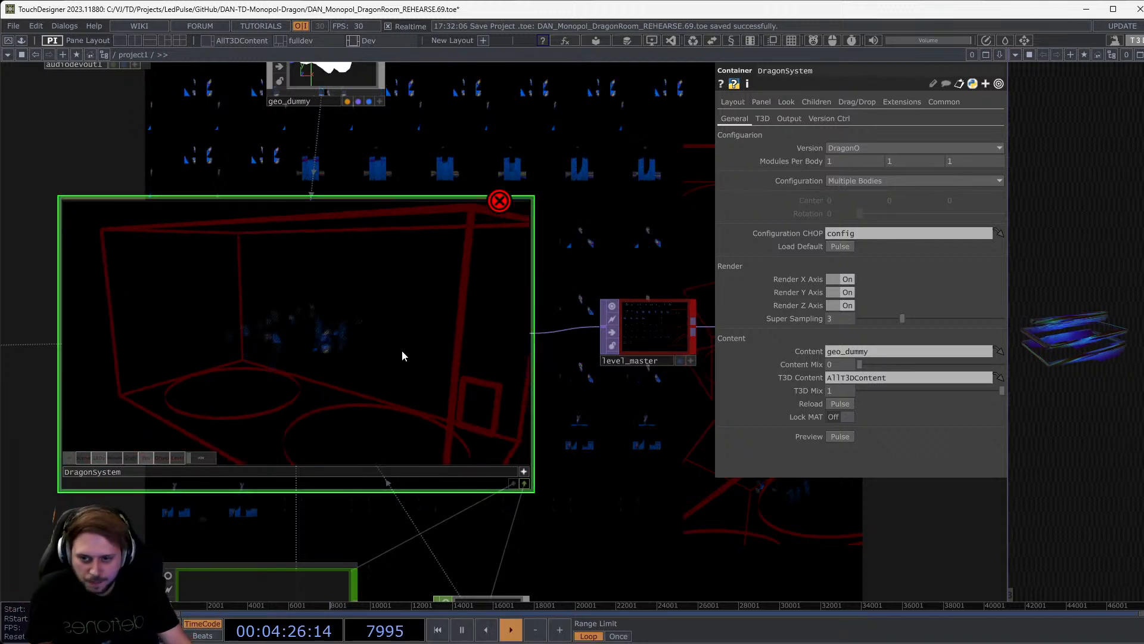
Zoom into DragonSystem's 3D room, then zoom out to an overview including AllT3DContent.
{"action": "middle_click_drag", "start_coordinate": [321, 351], "coordinate": [327, 281]}
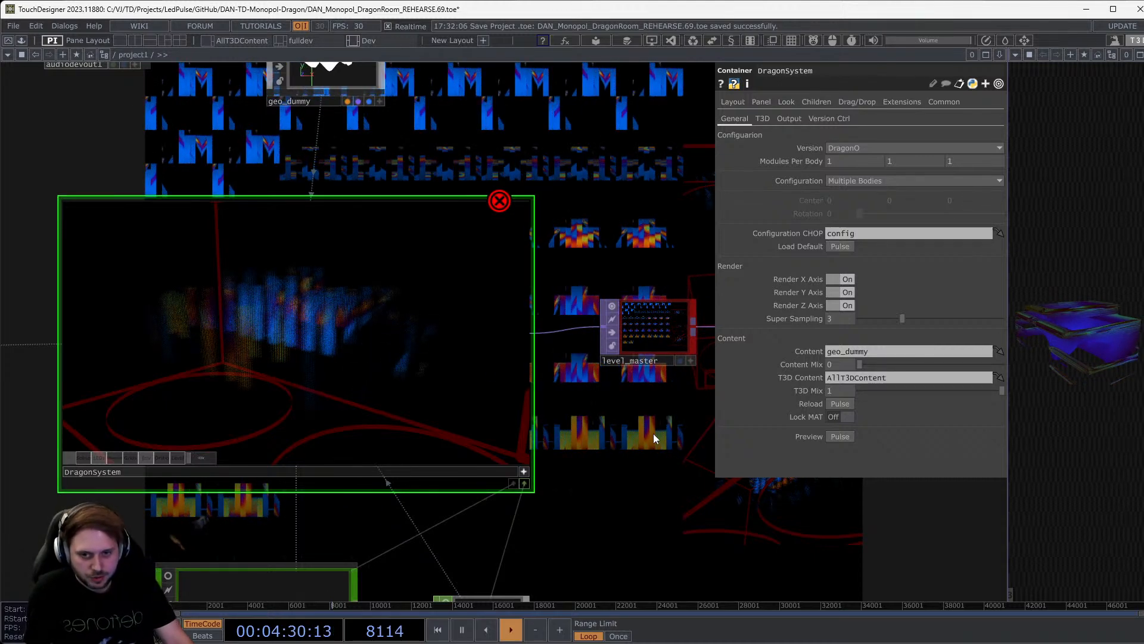
{"action": "left_click_drag", "start_coordinate": [653, 434], "coordinate": [503, 401]}
{"action": "scroll", "coordinate": [506, 396], "scroll_direction": "down", "scroll_amount": 5}
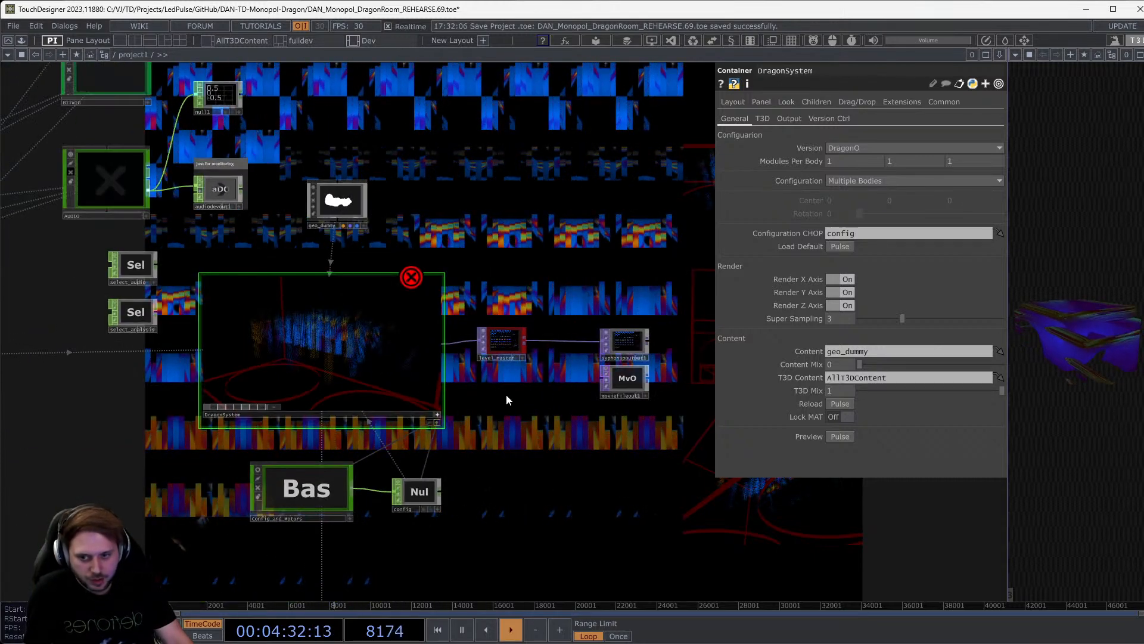
{"action": "scroll", "coordinate": [506, 395], "scroll_direction": "down", "scroll_amount": 5}
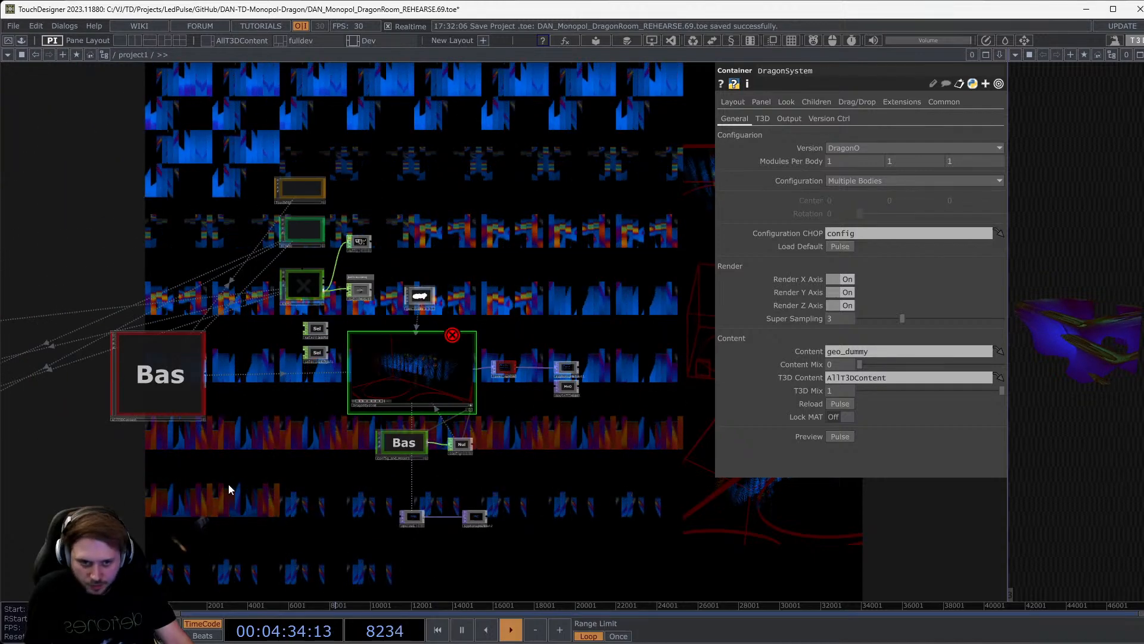
{"action": "left_click_drag", "start_coordinate": [228, 484], "coordinate": [495, 477]}
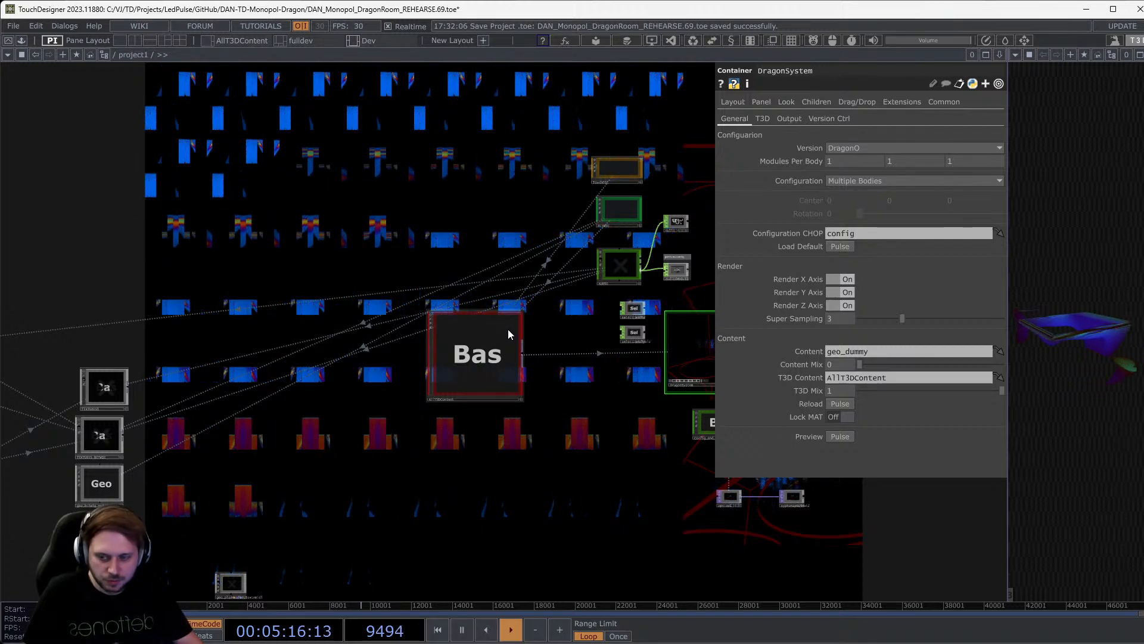
Zoom and pan the project network to centre the AllT3DContent component, showing its Res parameters (Resz 256).
{"action": "scroll", "coordinate": [483, 381], "scroll_direction": "up", "scroll_amount": 3}
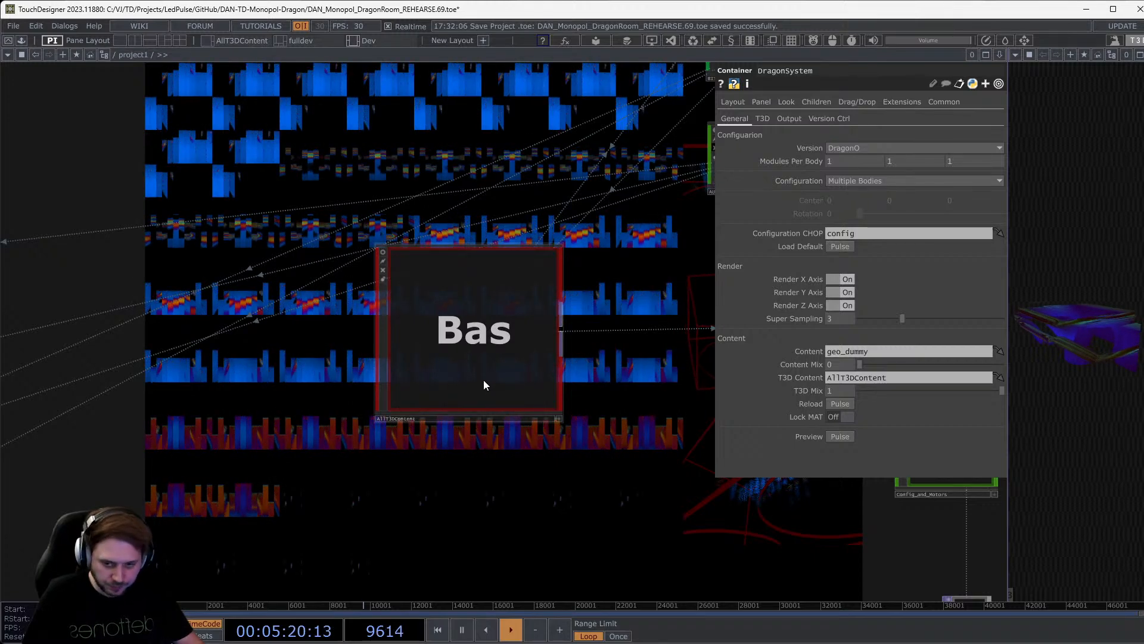
{"action": "scroll", "coordinate": [463, 342], "scroll_direction": "down", "scroll_amount": 5}
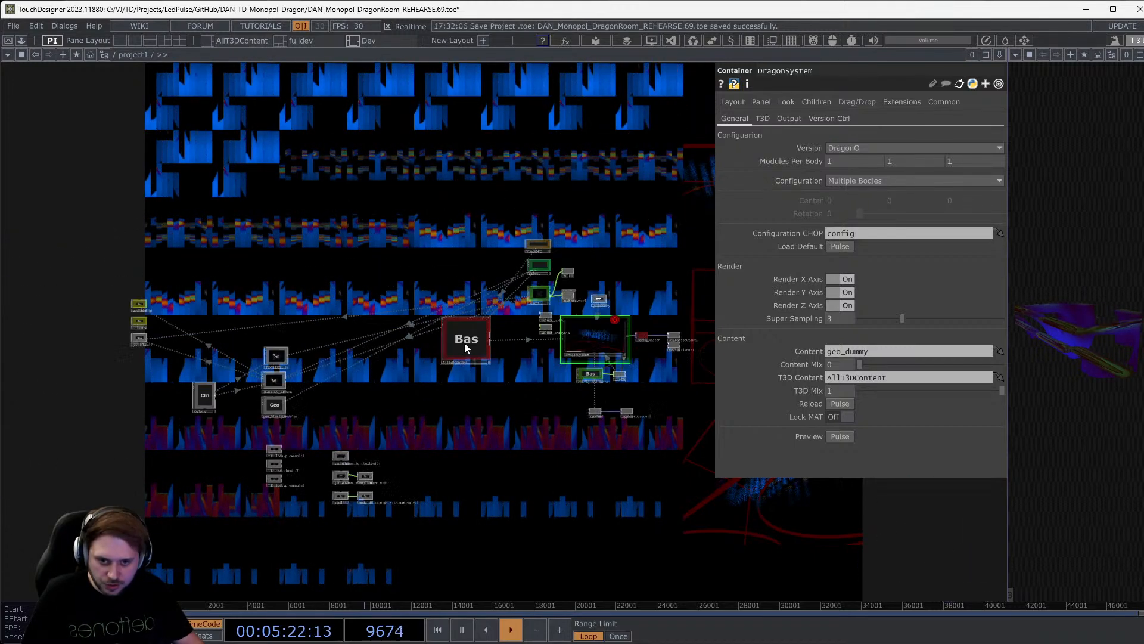
{"action": "scroll", "coordinate": [472, 327], "scroll_direction": "up", "scroll_amount": 4}
{"action": "left_click_drag", "start_coordinate": [622, 458], "coordinate": [491, 488]}
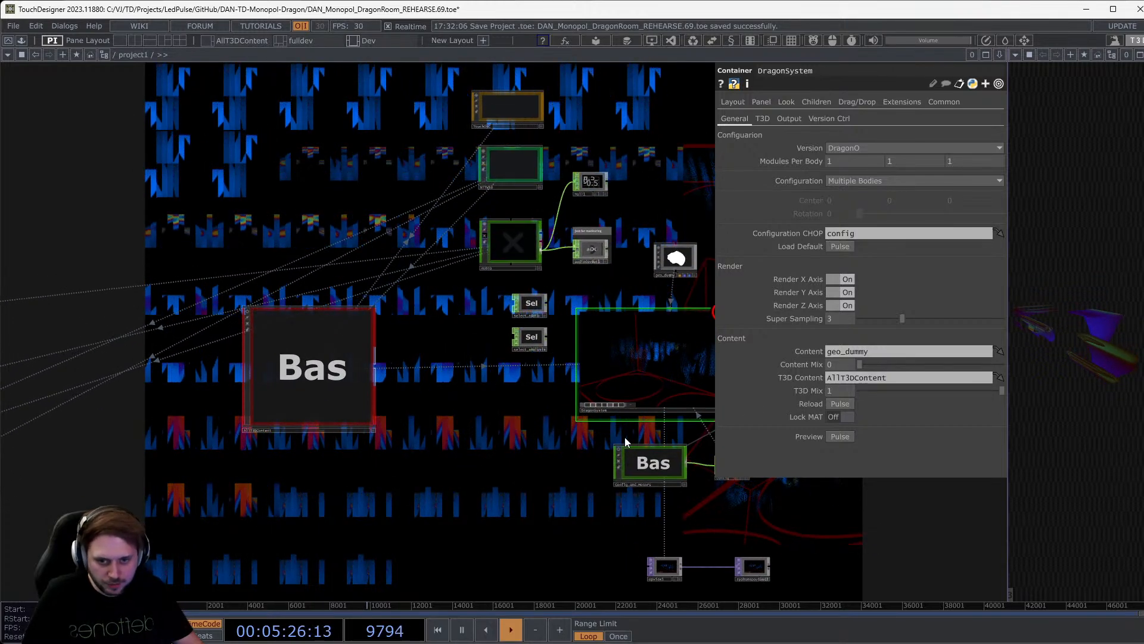
{"action": "left_click_drag", "start_coordinate": [546, 442], "coordinate": [473, 438]}
Enter AllT3DContent and centre the view on the T3D_gen_audioreacc generator feeding out1.
{"action": "double_click", "coordinate": [271, 384]}
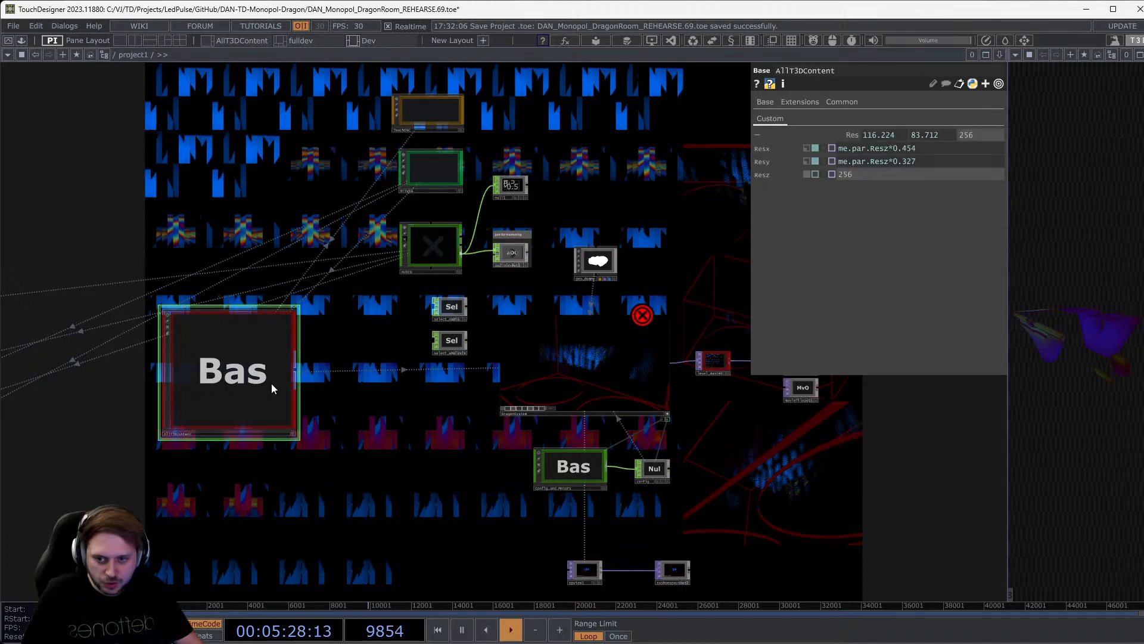
{"action": "scroll", "coordinate": [715, 331], "scroll_direction": "up", "scroll_amount": 5}
{"action": "middle_click", "coordinate": [605, 335]}
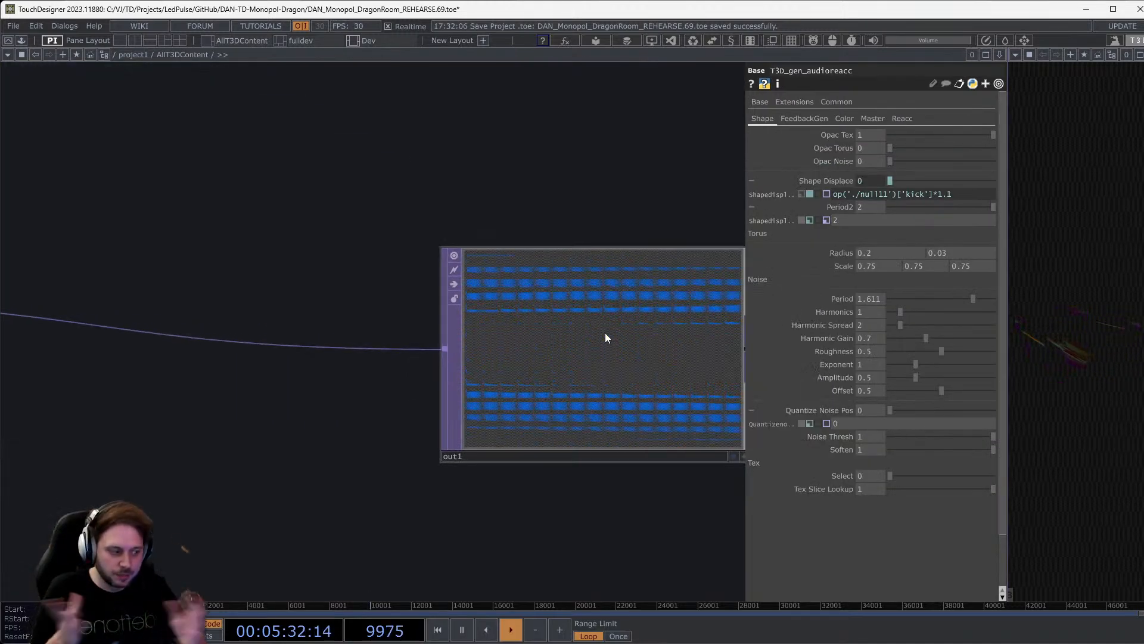
{"action": "scroll", "coordinate": [598, 349], "scroll_direction": "down", "scroll_amount": 5}
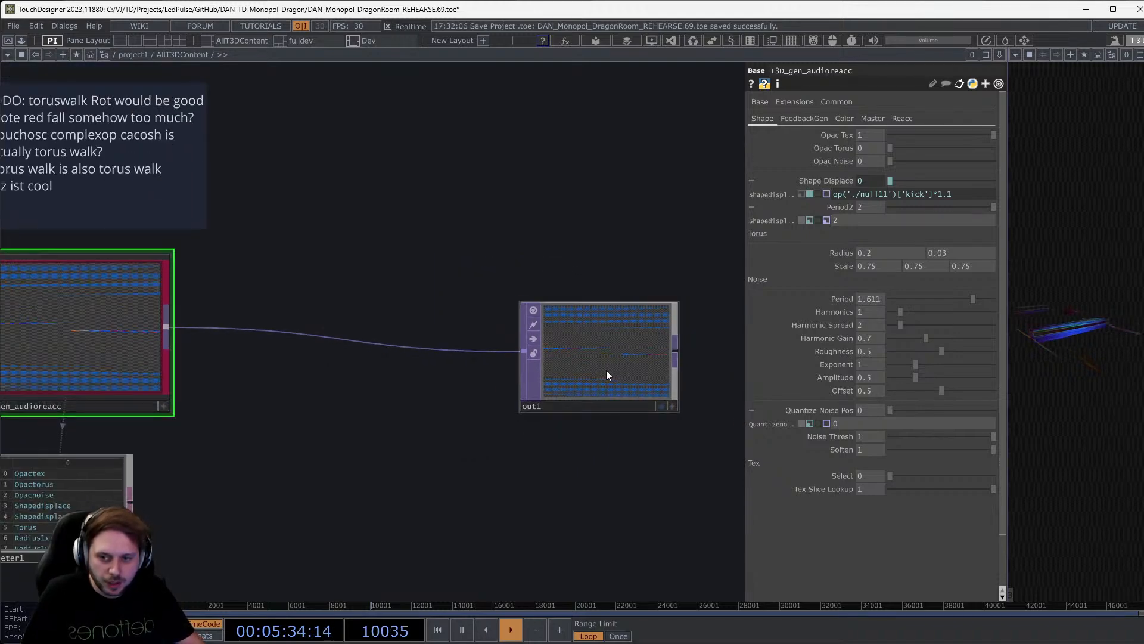
{"action": "left_click_drag", "start_coordinate": [606, 370], "coordinate": [482, 341]}
{"action": "scroll", "coordinate": [504, 447], "scroll_direction": "down", "scroll_amount": 5}
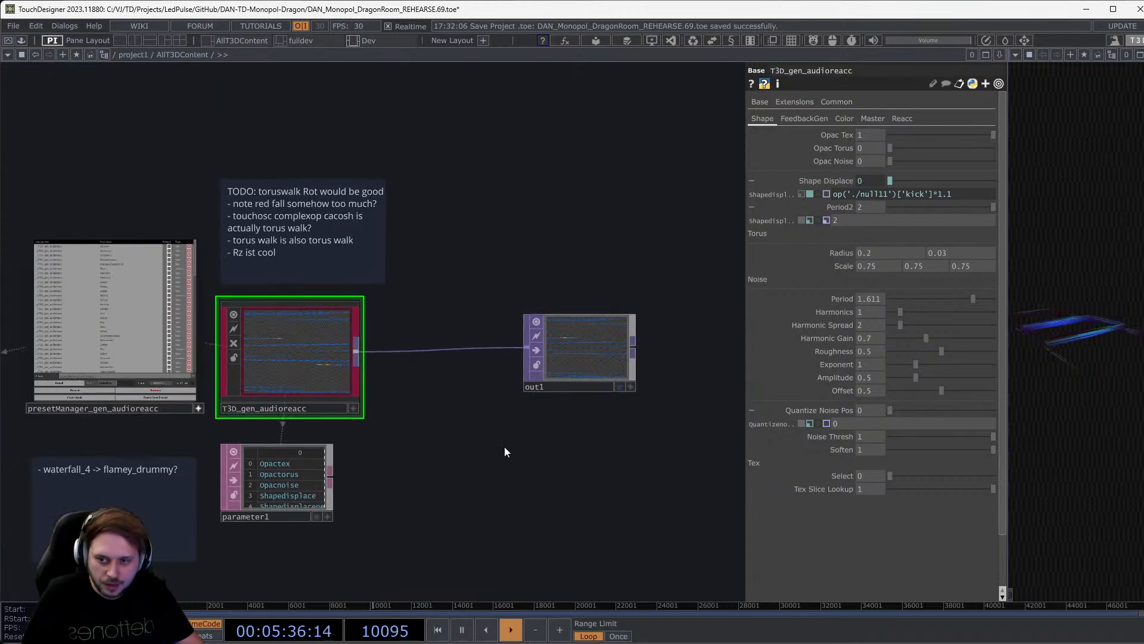
{"action": "left_click_drag", "start_coordinate": [475, 506], "coordinate": [556, 474]}
Zoom into T3D_gen_audioreacc to reveal function_pow with exponent 0.41 driven by Reaccexp.
{"action": "scroll", "coordinate": [441, 382], "scroll_direction": "up", "scroll_amount": 8}
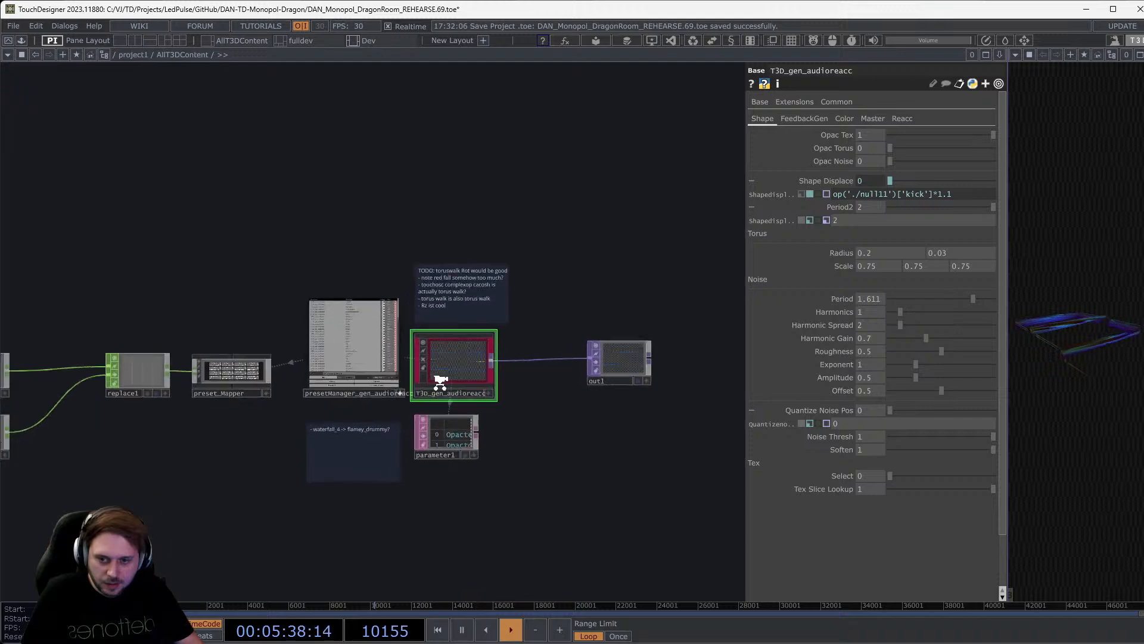
{"action": "scroll", "coordinate": [472, 380], "scroll_direction": "down", "scroll_amount": 2}
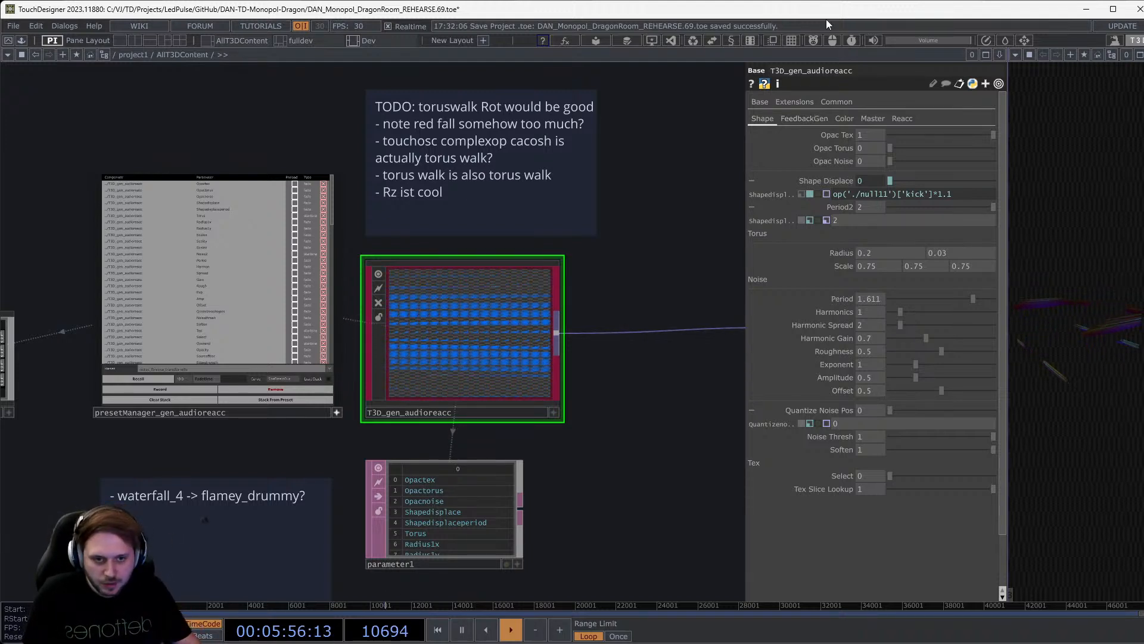
{"action": "mouse_move", "coordinate": [814, 132]}
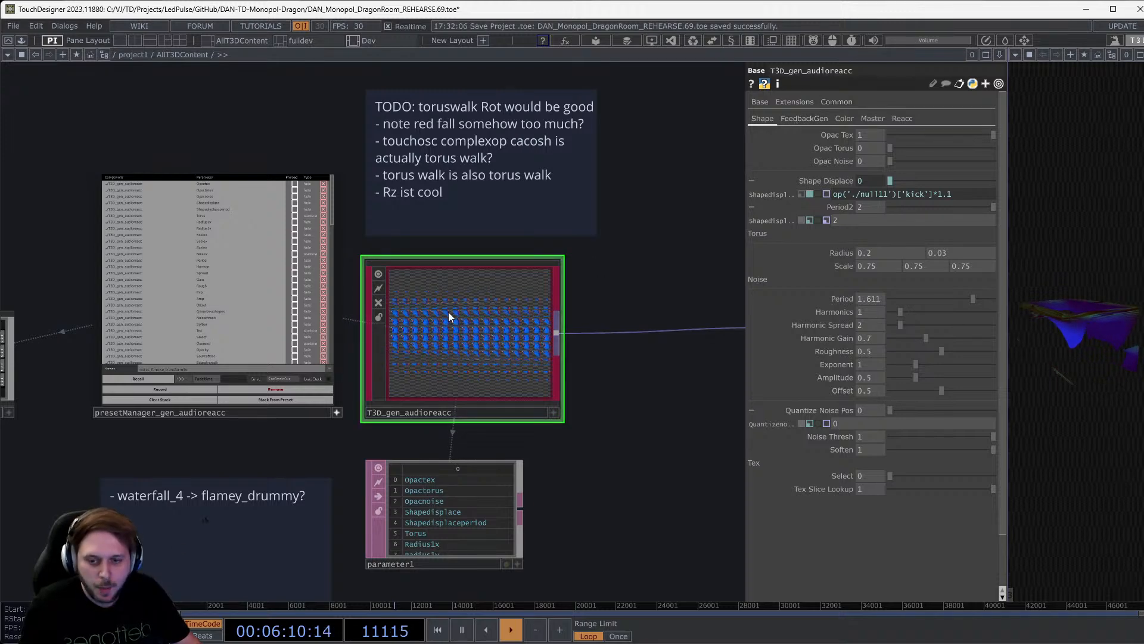
{"action": "scroll", "coordinate": [448, 312], "scroll_direction": "up", "scroll_amount": 5}
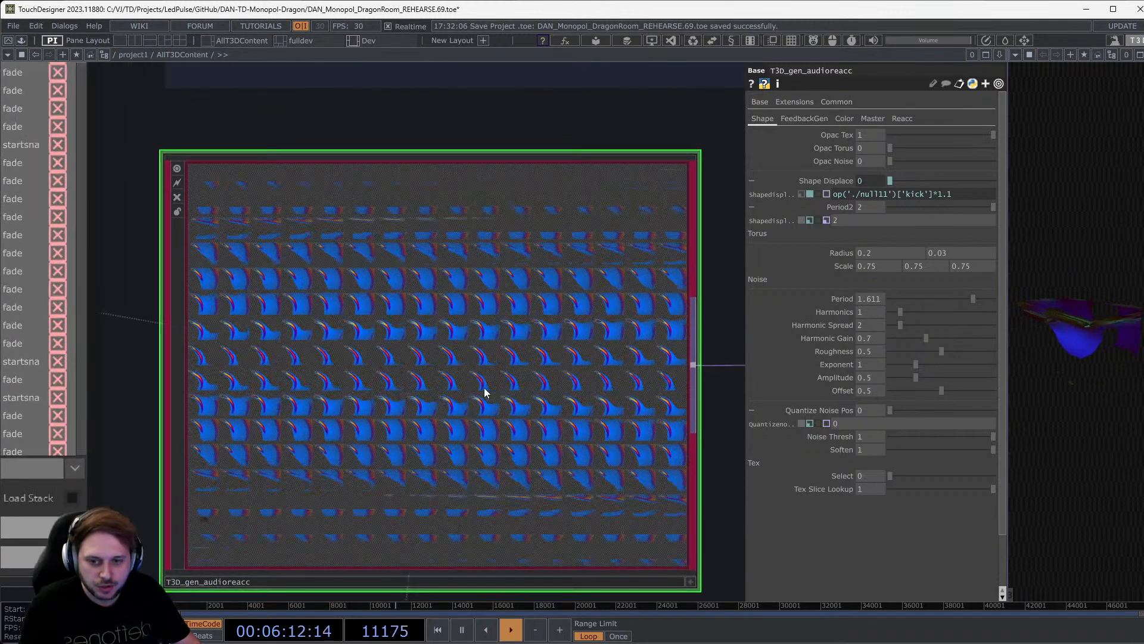
{"action": "scroll", "coordinate": [449, 340], "scroll_direction": "up", "scroll_amount": 2}
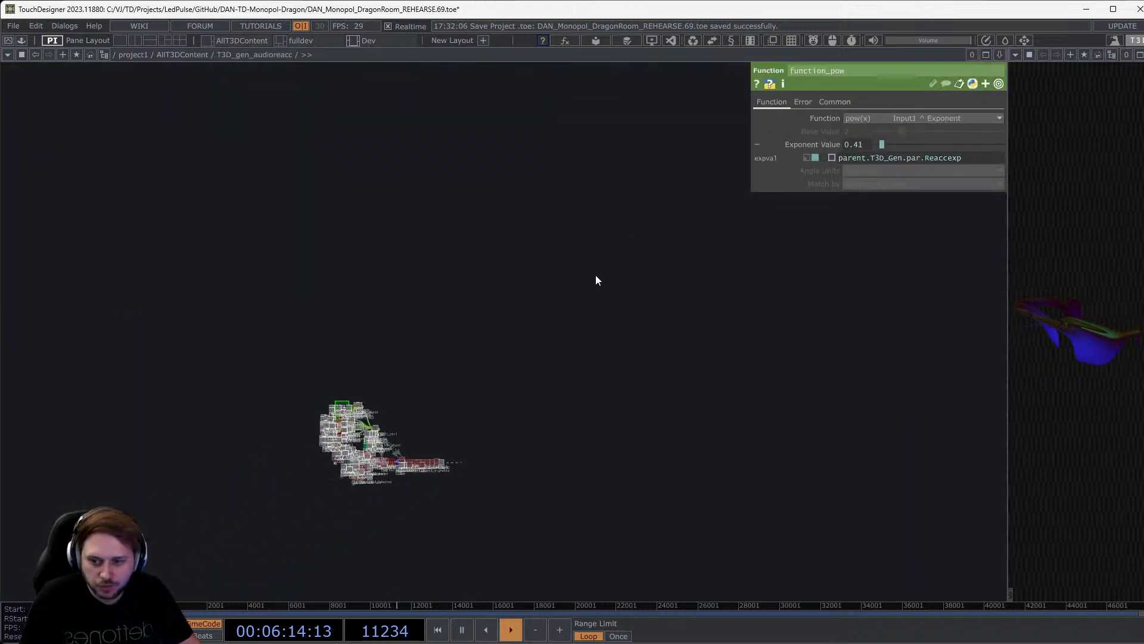
Show the generator's FeedbackGen parameters and collapse the rotation and Scale parameters.
{"action": "scroll", "coordinate": [430, 456], "scroll_direction": "up", "scroll_amount": 8}
{"action": "scroll", "coordinate": [396, 474], "scroll_direction": "down", "scroll_amount": 2}
{"action": "left_click_drag", "start_coordinate": [509, 328], "coordinate": [566, 328]}
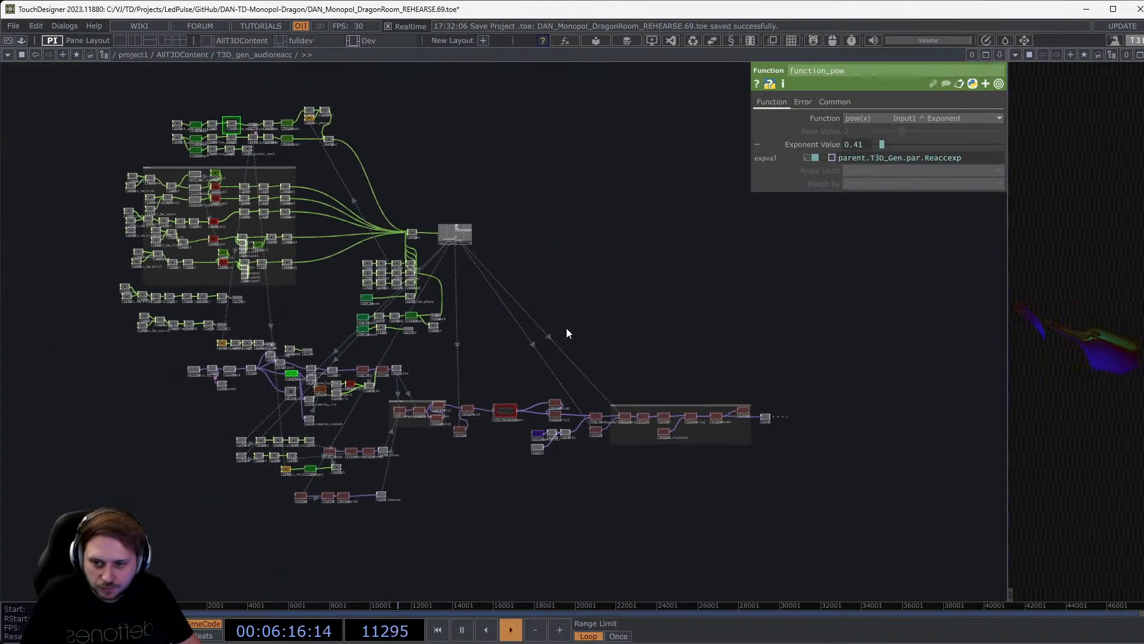
{"action": "scroll", "coordinate": [539, 328], "scroll_direction": "down", "scroll_amount": 8}
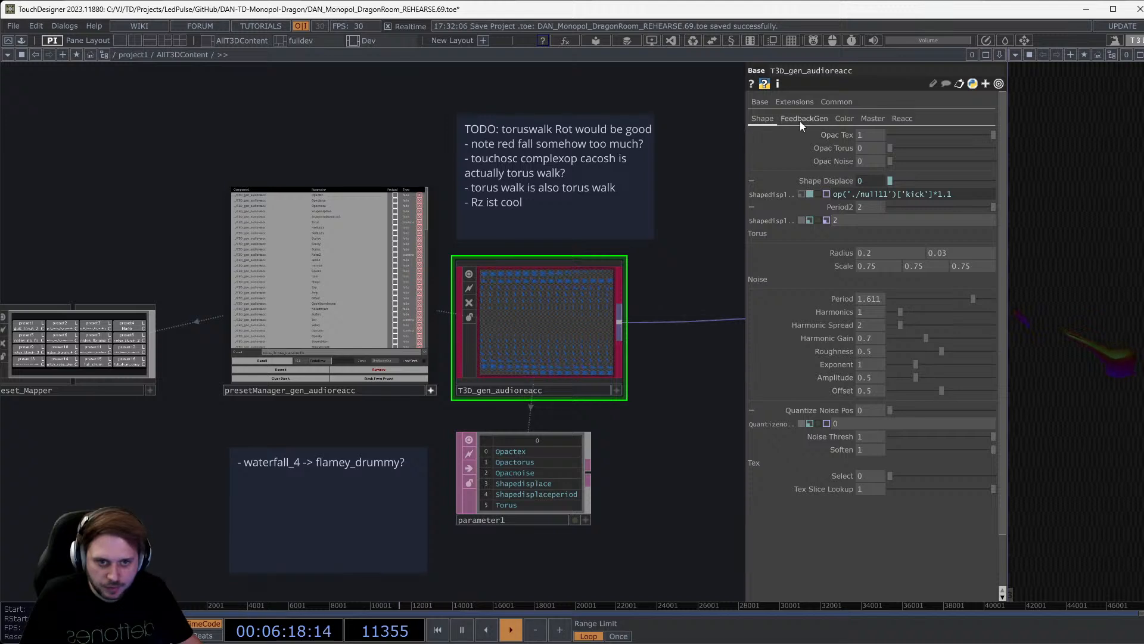
{"action": "left_click", "coordinate": [804, 118]}
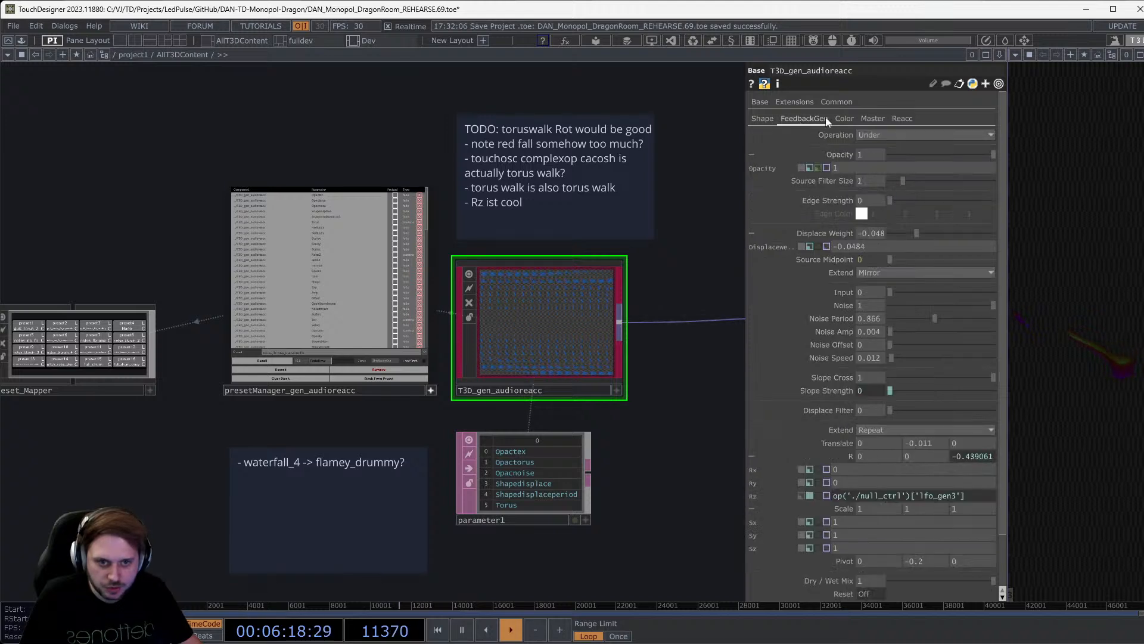
{"action": "left_click", "coordinate": [829, 455]}
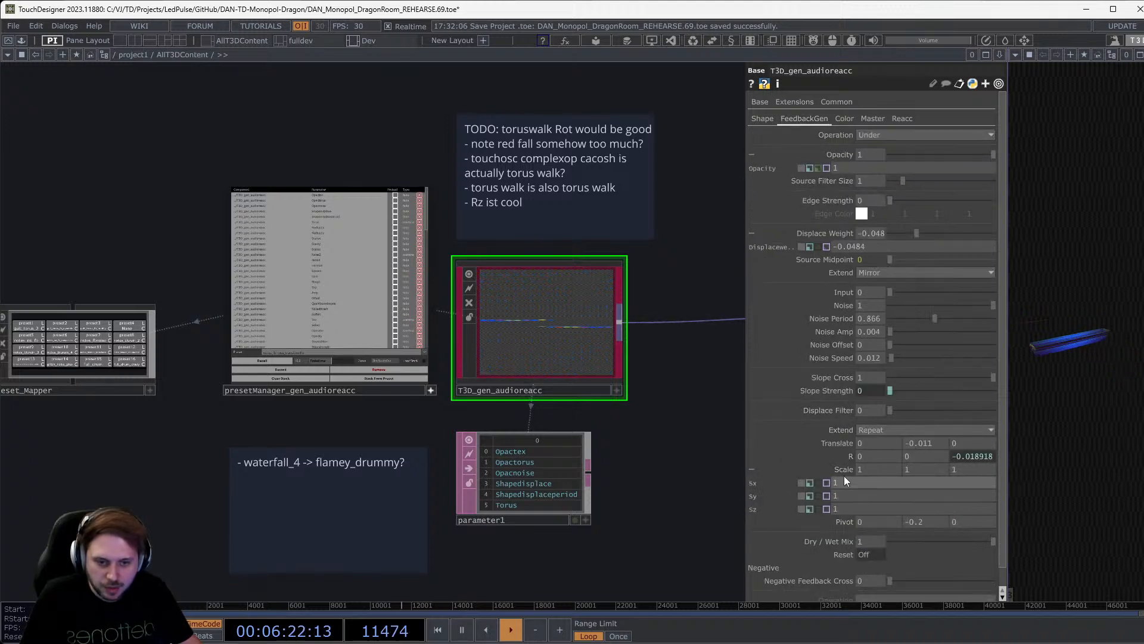
{"action": "left_click", "coordinate": [841, 471]}
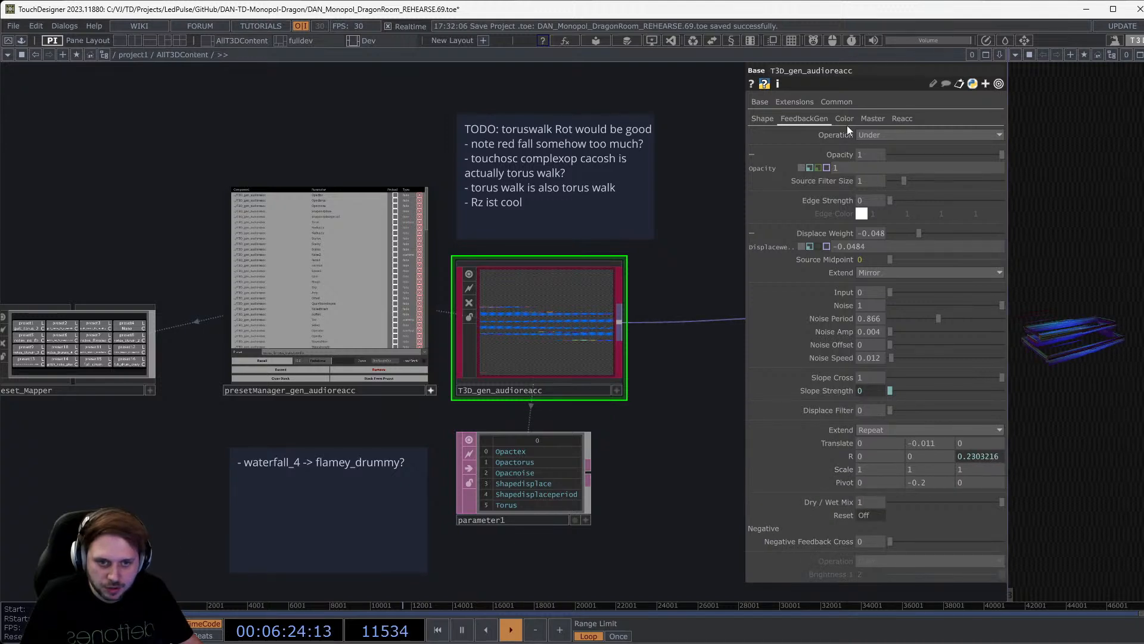
Collapse Exponent and Phase on the Color page, then review the Master and Reacc pages.
{"action": "left_click", "coordinate": [845, 119]}
{"action": "left_click", "coordinate": [850, 245]}
{"action": "left_click", "coordinate": [845, 222]}
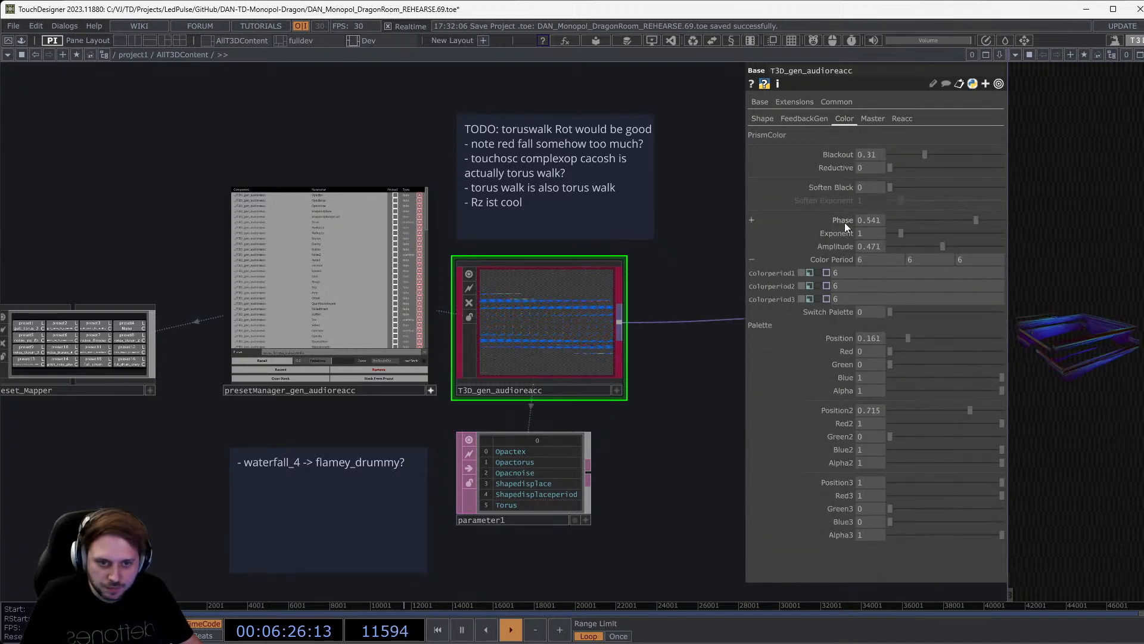
{"action": "left_click", "coordinate": [874, 119]}
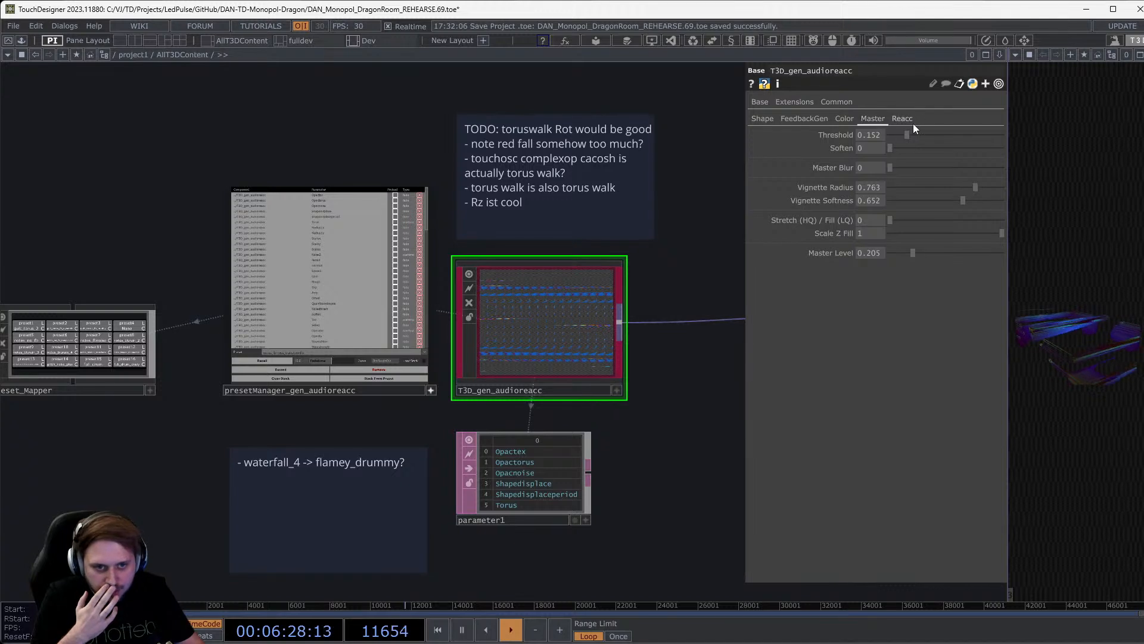
{"action": "left_click", "coordinate": [911, 122]}
{"action": "left_click", "coordinate": [873, 122]}
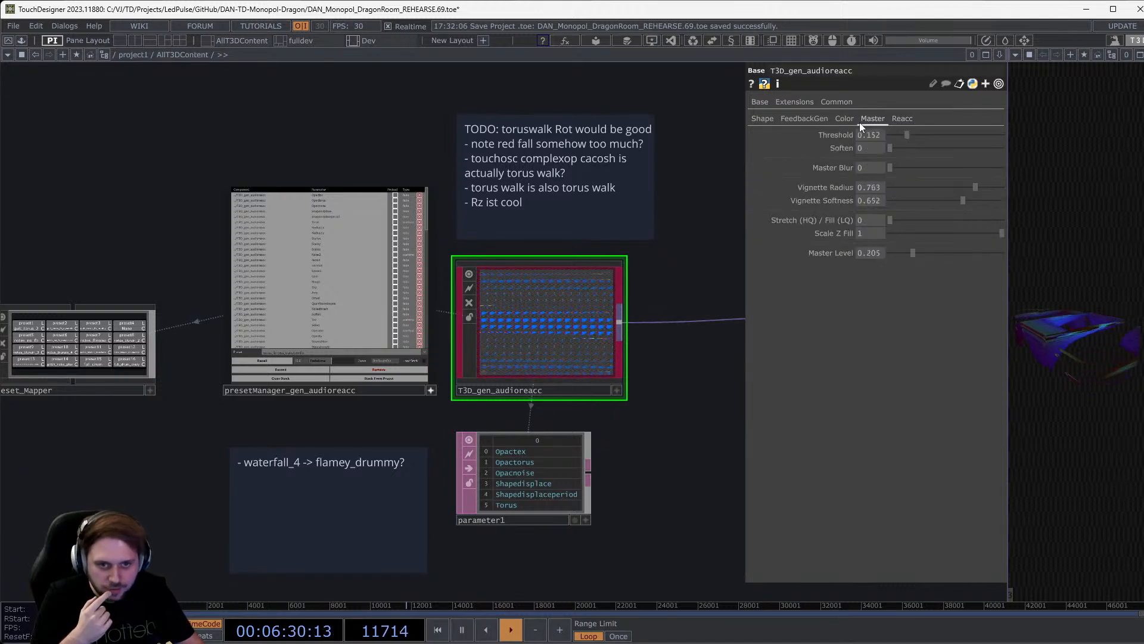
Collapse Color Period, then collapse Displace Weight (-0.048) on the FeedbackGen page.
{"action": "left_click", "coordinate": [853, 120]}
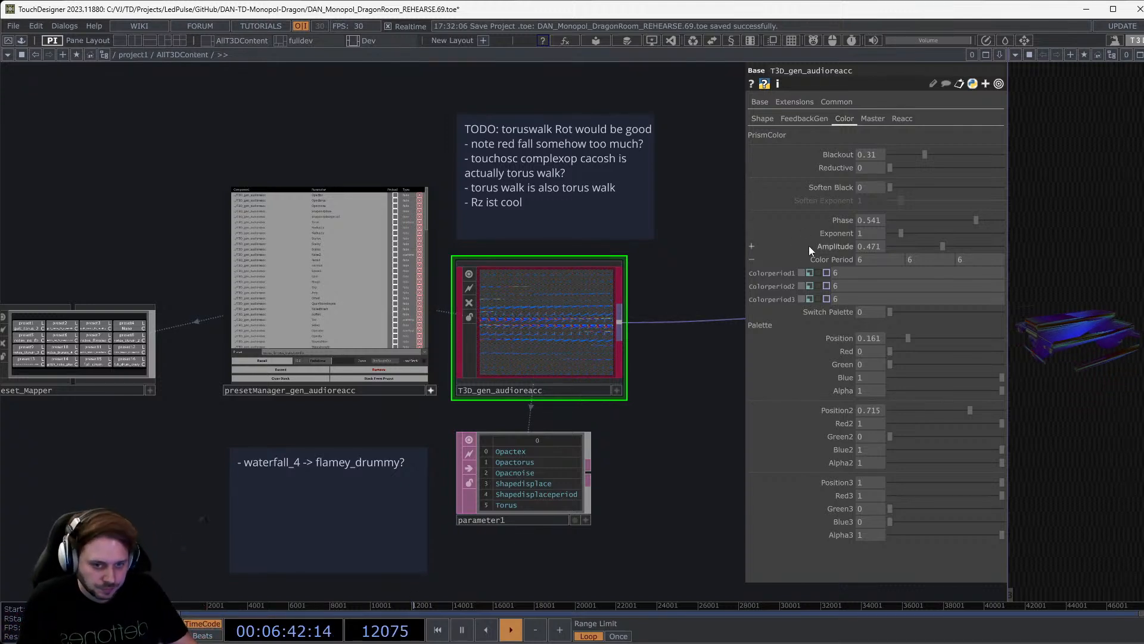
{"action": "left_click", "coordinate": [841, 260]}
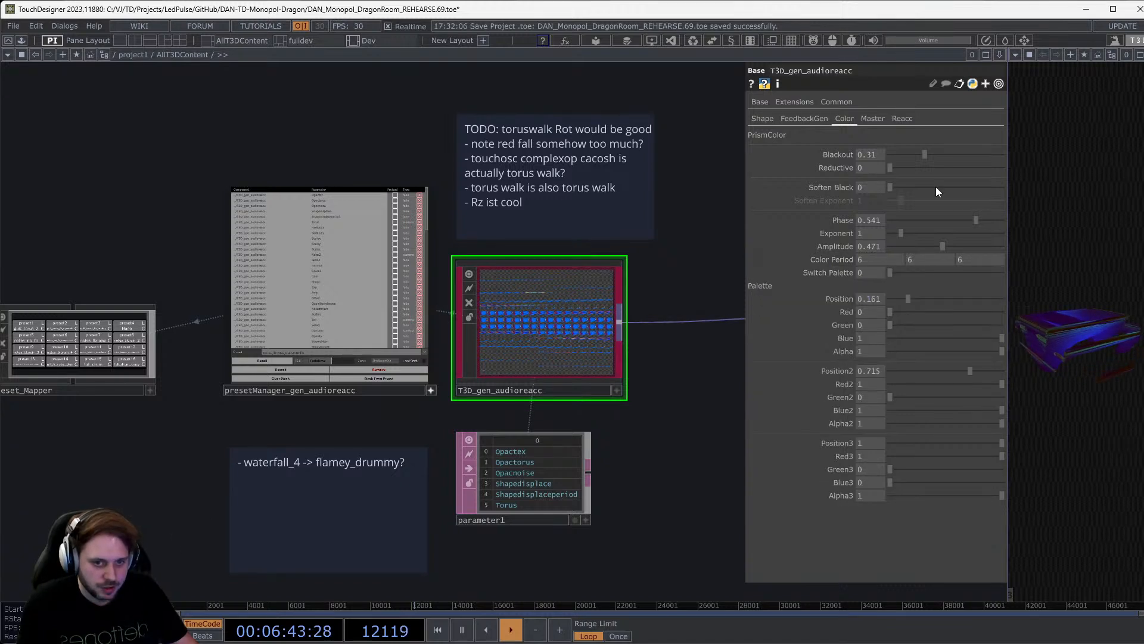
{"action": "left_click", "coordinate": [803, 119]}
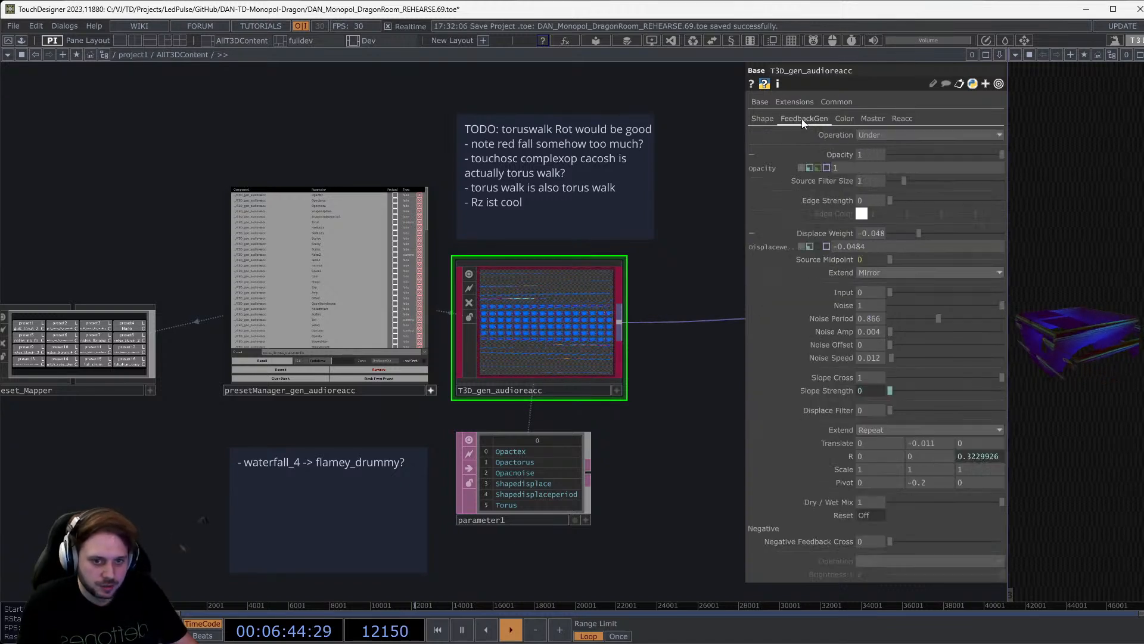
{"action": "left_click", "coordinate": [829, 233]}
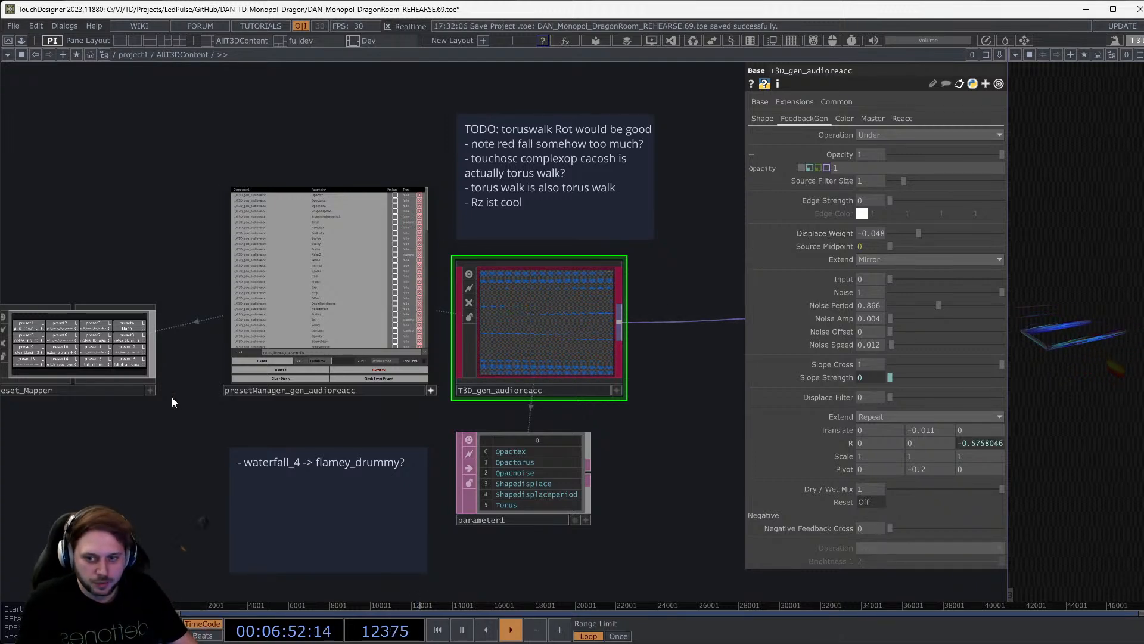
Pan to the preset nodes and move preset_Mapper up and to the right.
{"action": "scroll", "coordinate": [179, 405], "scroll_direction": "up", "scroll_amount": 4}
{"action": "scroll", "coordinate": [204, 465], "scroll_direction": "down", "scroll_amount": 2}
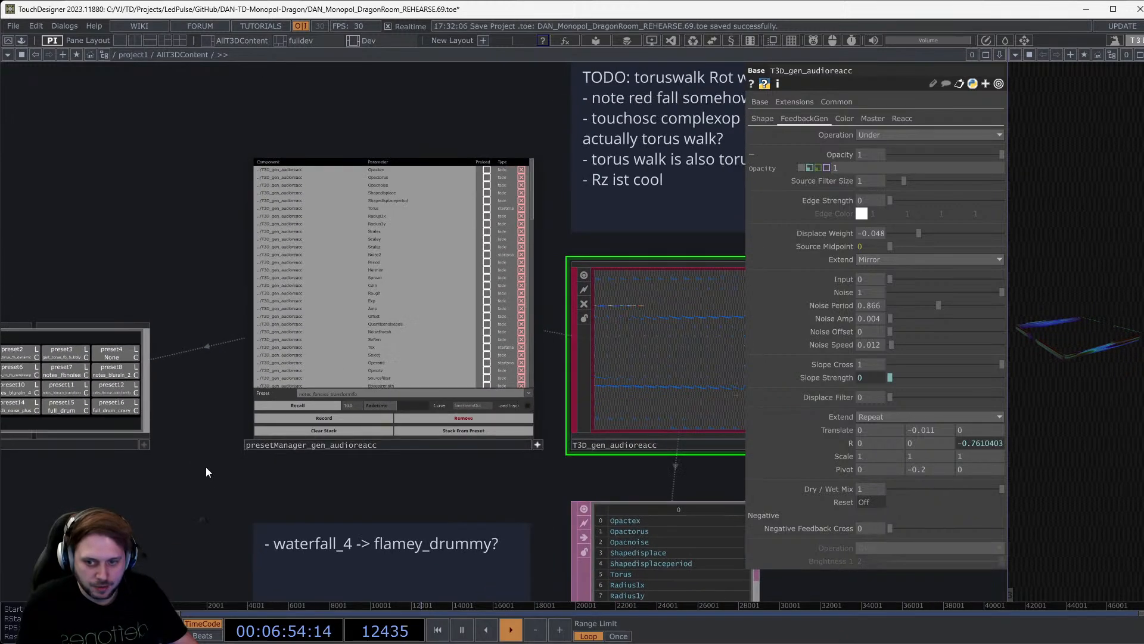
{"action": "left_click_drag", "start_coordinate": [252, 475], "coordinate": [349, 481]}
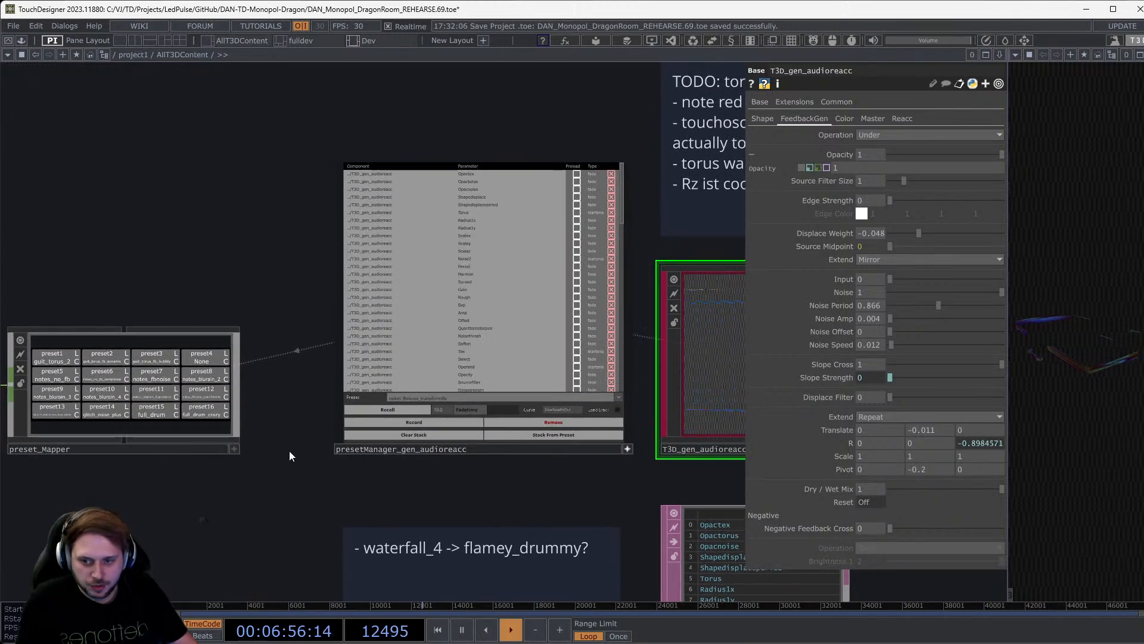
{"action": "left_click_drag", "start_coordinate": [125, 433], "coordinate": [198, 360]}
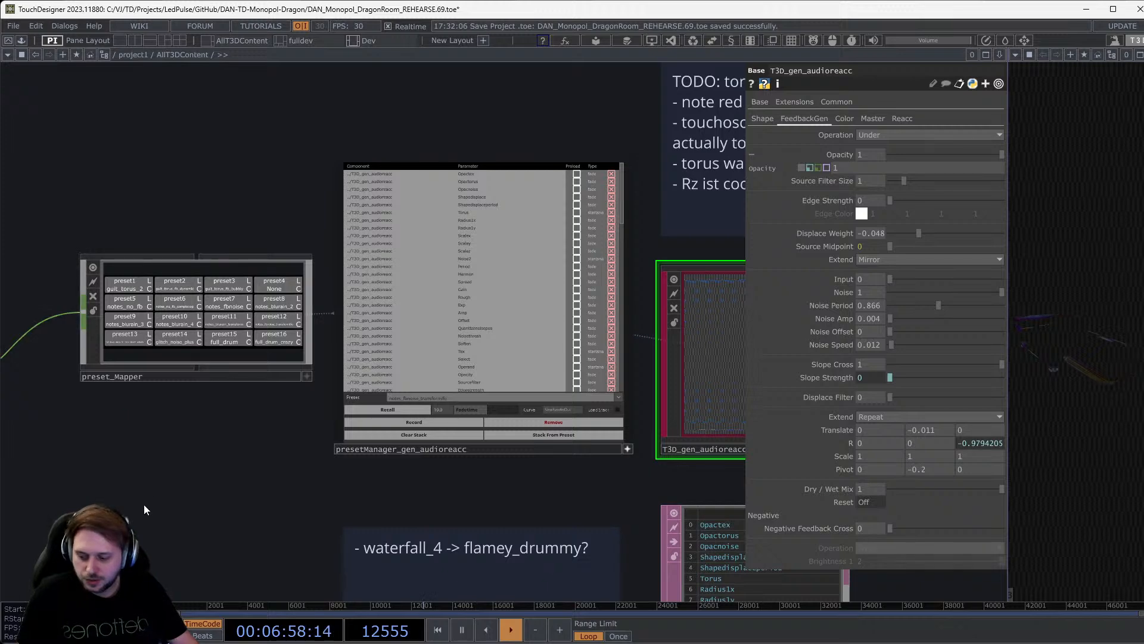
Select the defaults, select1 and replace1 nodes and reposition them.
{"action": "left_click_drag", "start_coordinate": [143, 467], "coordinate": [373, 448]}
{"action": "scroll", "coordinate": [373, 449], "scroll_direction": "down", "scroll_amount": 5}
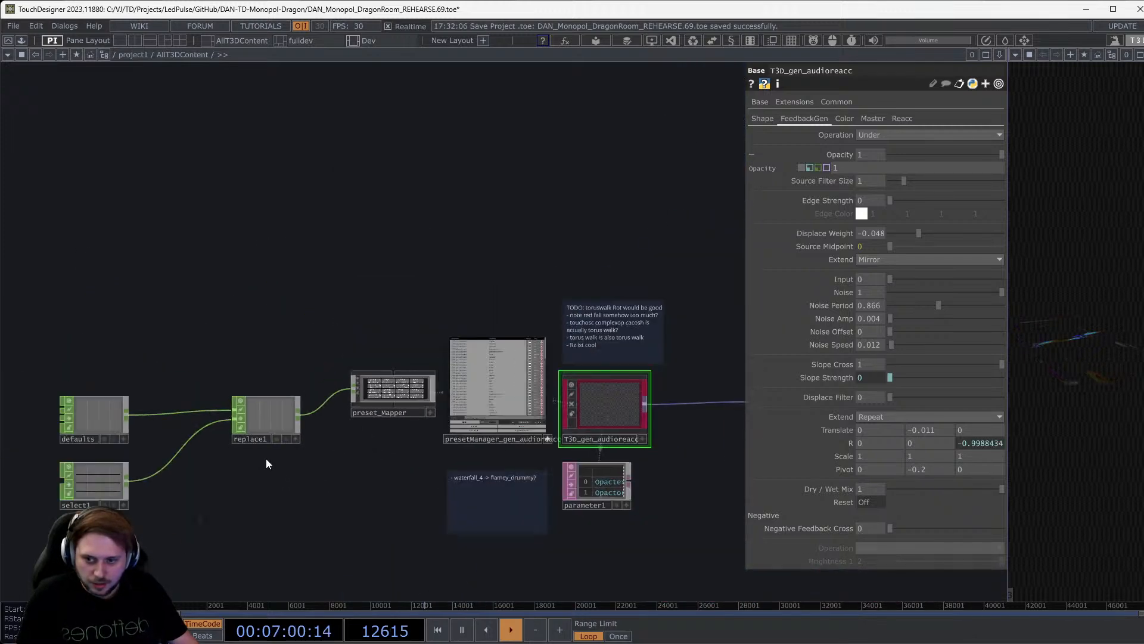
{"action": "left_click_drag", "start_coordinate": [263, 483], "coordinate": [348, 434]}
{"action": "right_click_drag", "start_coordinate": [118, 505], "coordinate": [370, 331]}
{"action": "left_click_drag", "start_coordinate": [359, 363], "coordinate": [371, 336]}
{"action": "scroll", "coordinate": [417, 416], "scroll_direction": "up", "scroll_amount": 8}
{"action": "left_click_drag", "start_coordinate": [490, 401], "coordinate": [308, 481]}
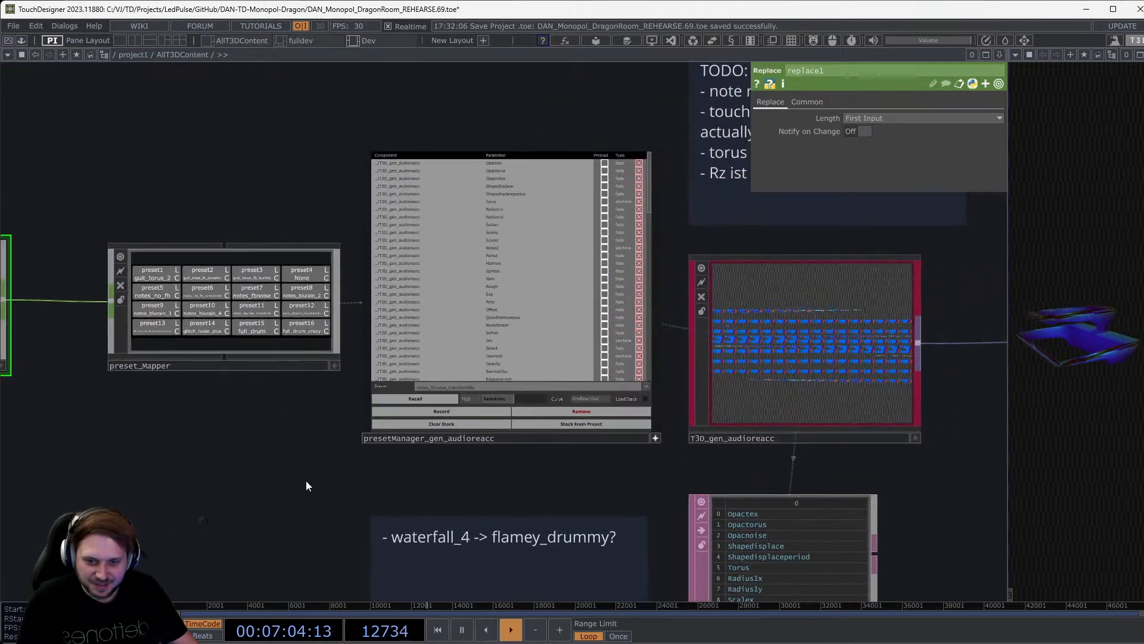
Show presetManager_gen_audioreacc's Callbacks page, routed to the TouchOSC callbacks script.
{"action": "left_click", "coordinate": [625, 441]}
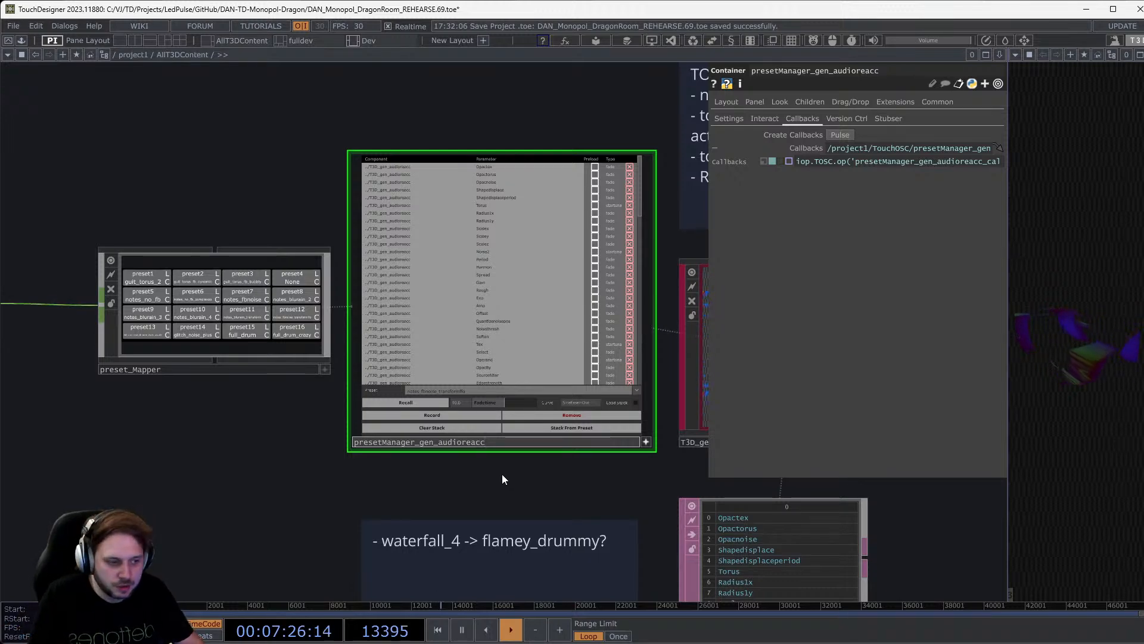
{"action": "left_click_drag", "start_coordinate": [549, 481], "coordinate": [328, 466]}
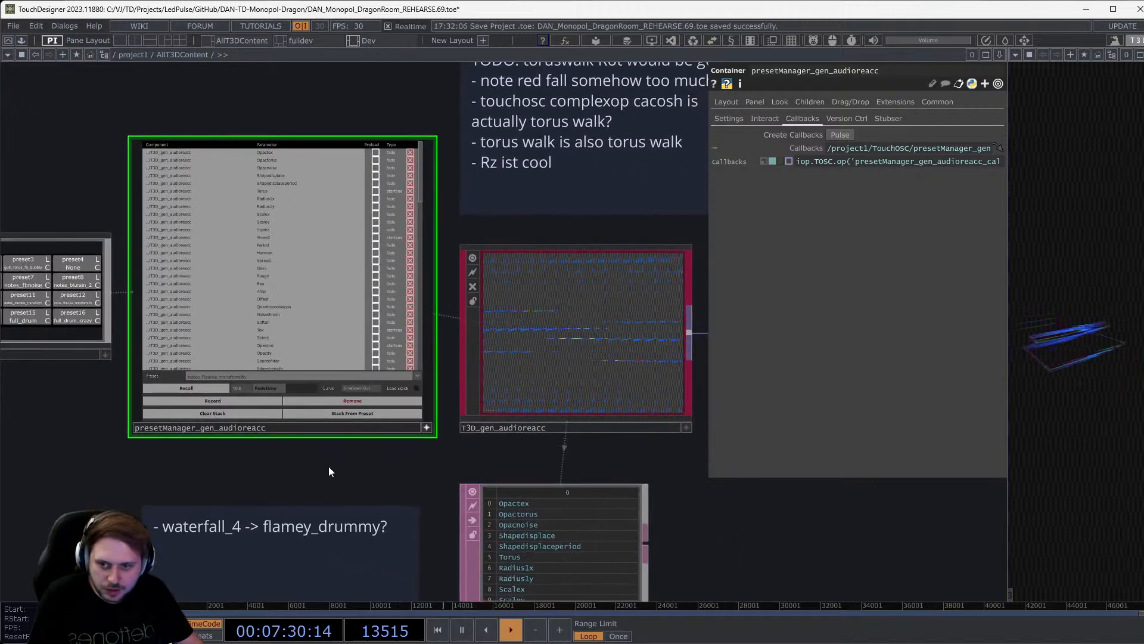
{"action": "scroll", "coordinate": [329, 466], "scroll_direction": "down", "scroll_amount": 4}
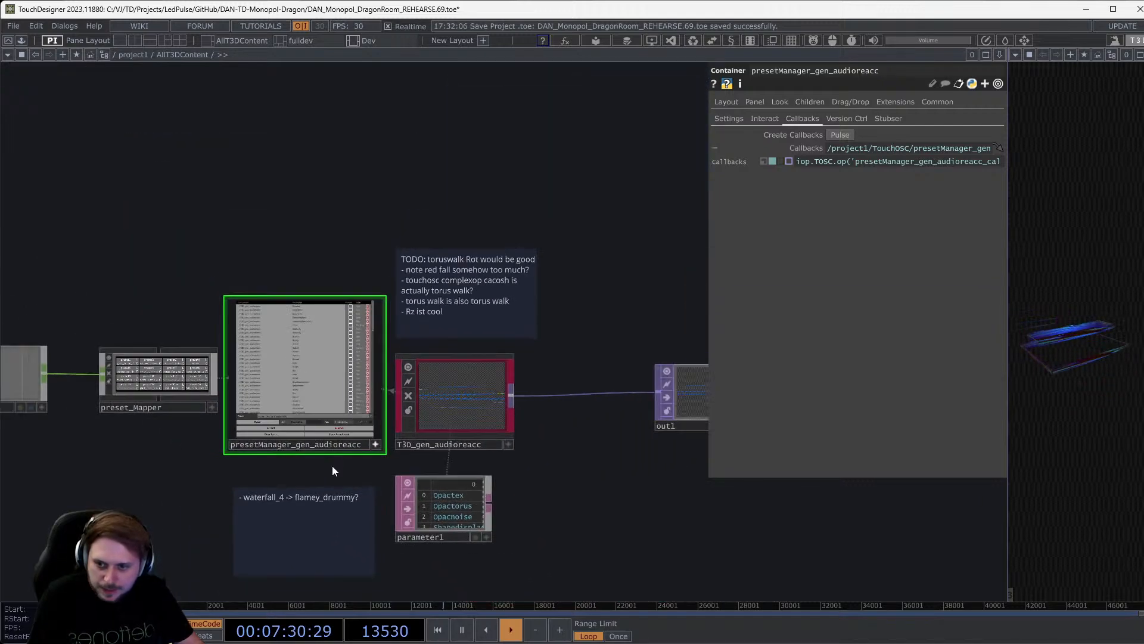
Enter T3D_gen_audioreacc and frame its internal network.
{"action": "double_click", "coordinate": [483, 404]}
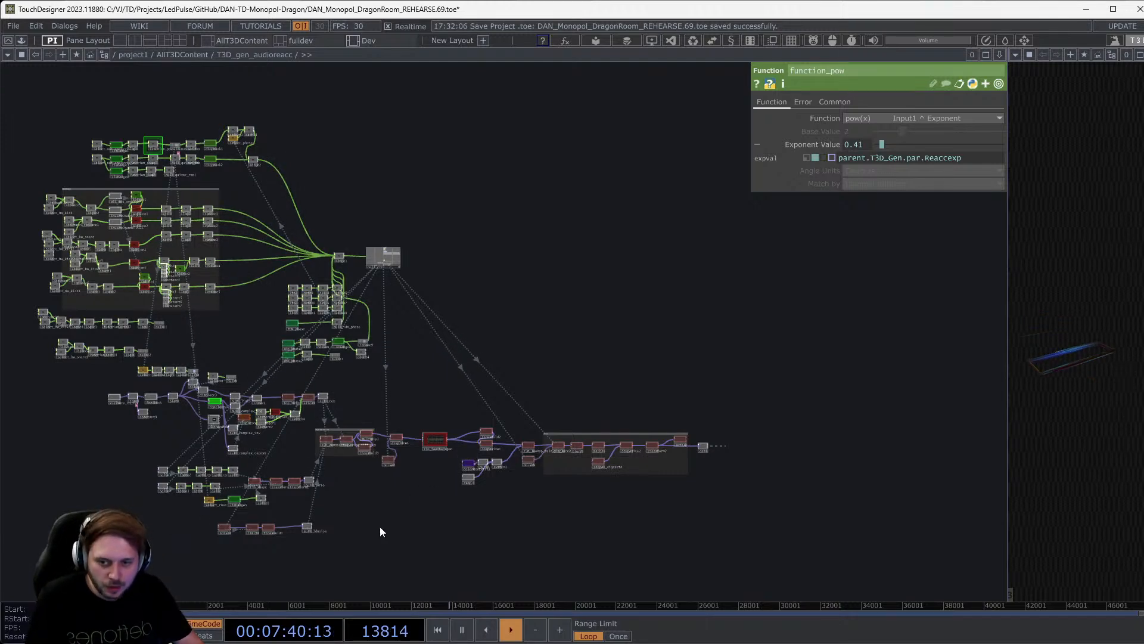
{"action": "left_click_drag", "start_coordinate": [380, 527], "coordinate": [570, 484]}
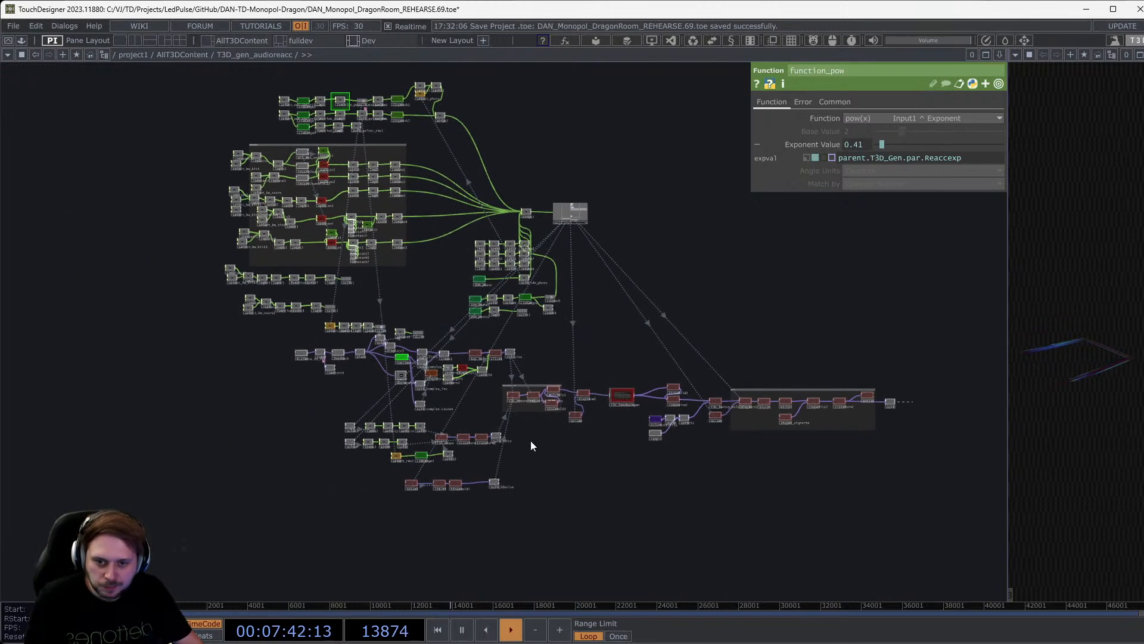
{"action": "scroll", "coordinate": [531, 441], "scroll_direction": "up", "scroll_amount": 4}
{"action": "scroll", "coordinate": [531, 439], "scroll_direction": "down", "scroll_amount": 2}
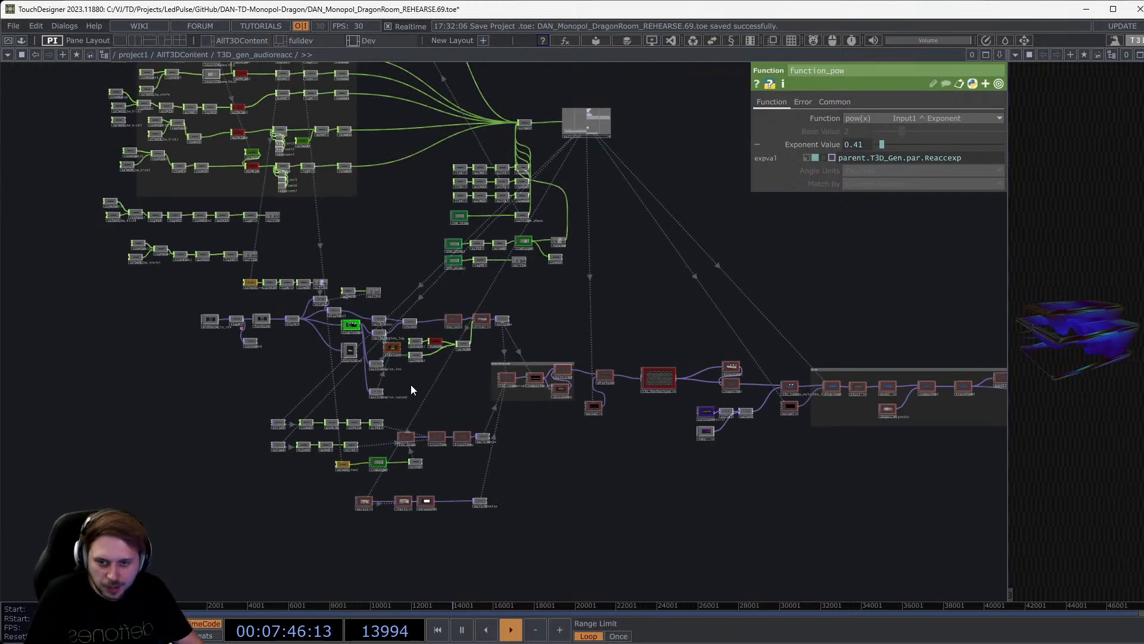
{"action": "scroll", "coordinate": [486, 316], "scroll_direction": "up", "scroll_amount": 5}
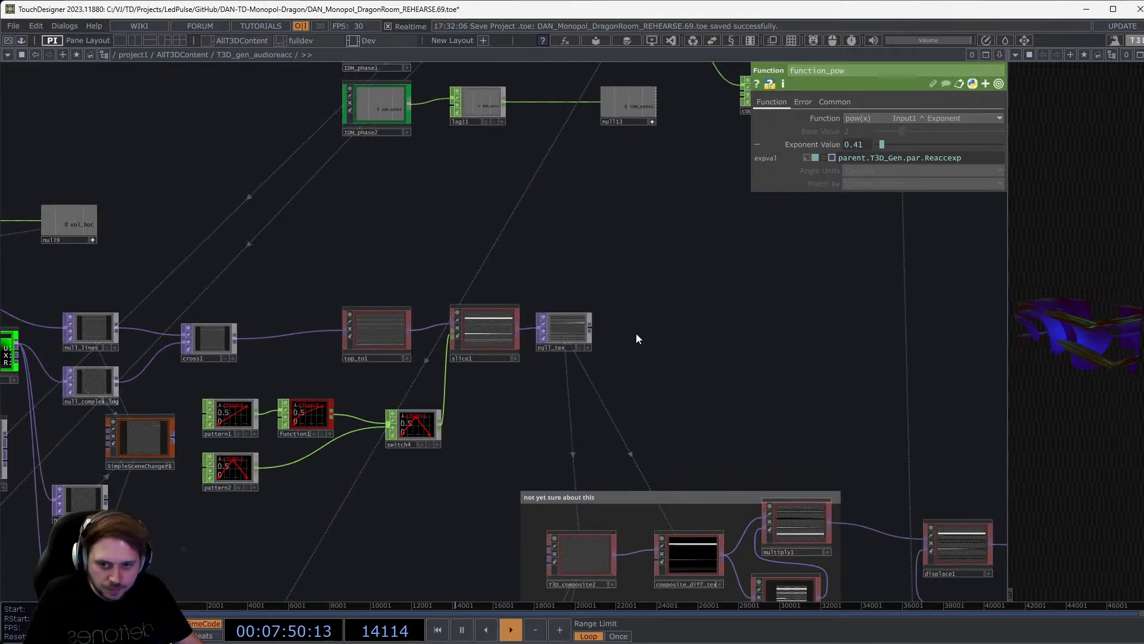
{"action": "scroll", "coordinate": [545, 327], "scroll_direction": "up", "scroll_amount": 3}
{"action": "scroll", "coordinate": [549, 329], "scroll_direction": "down", "scroll_amount": 5}
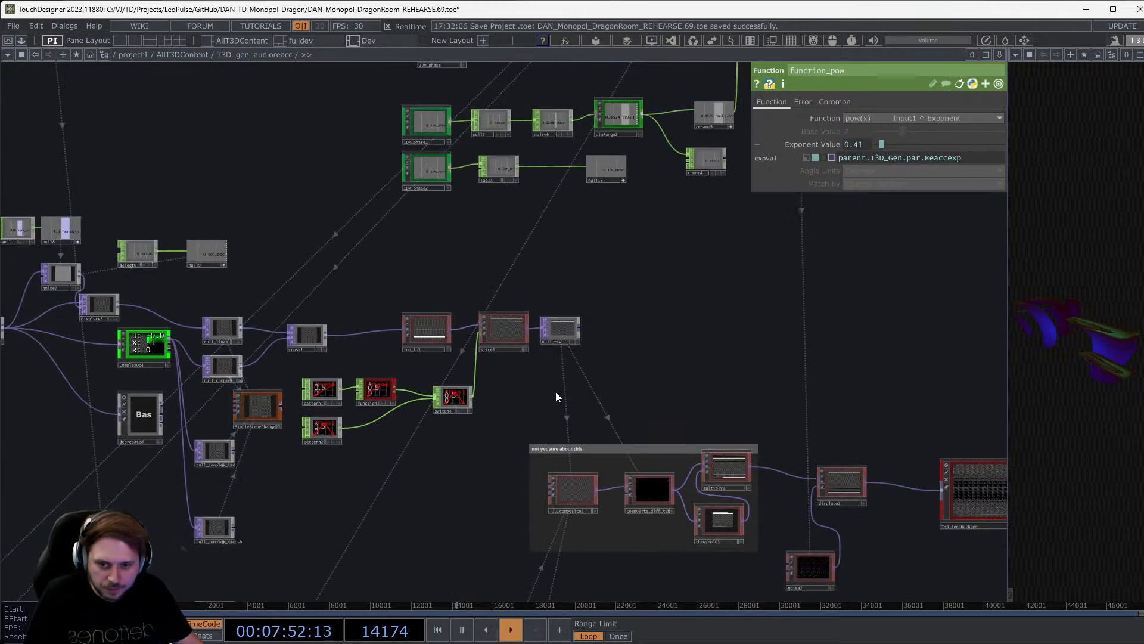
{"action": "scroll", "coordinate": [524, 234], "scroll_direction": "down", "scroll_amount": 3}
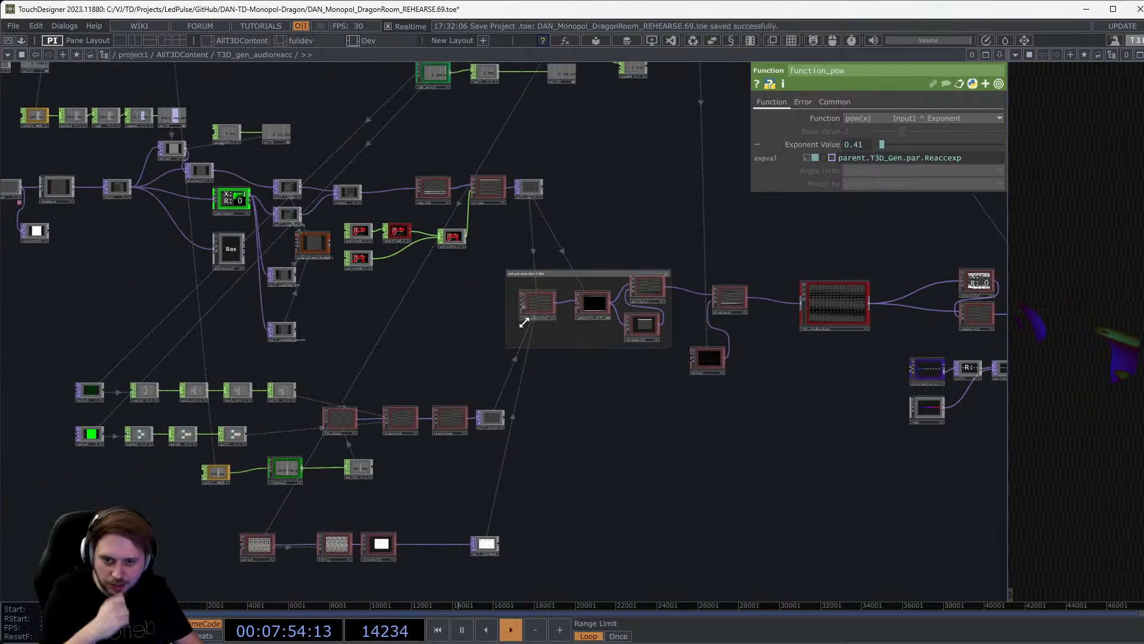
{"action": "scroll", "coordinate": [501, 471], "scroll_direction": "up", "scroll_amount": 5}
Preview the null_torus ring output in the side viewer pane.
{"action": "left_click_drag", "start_coordinate": [484, 400], "coordinate": [1114, 289]}
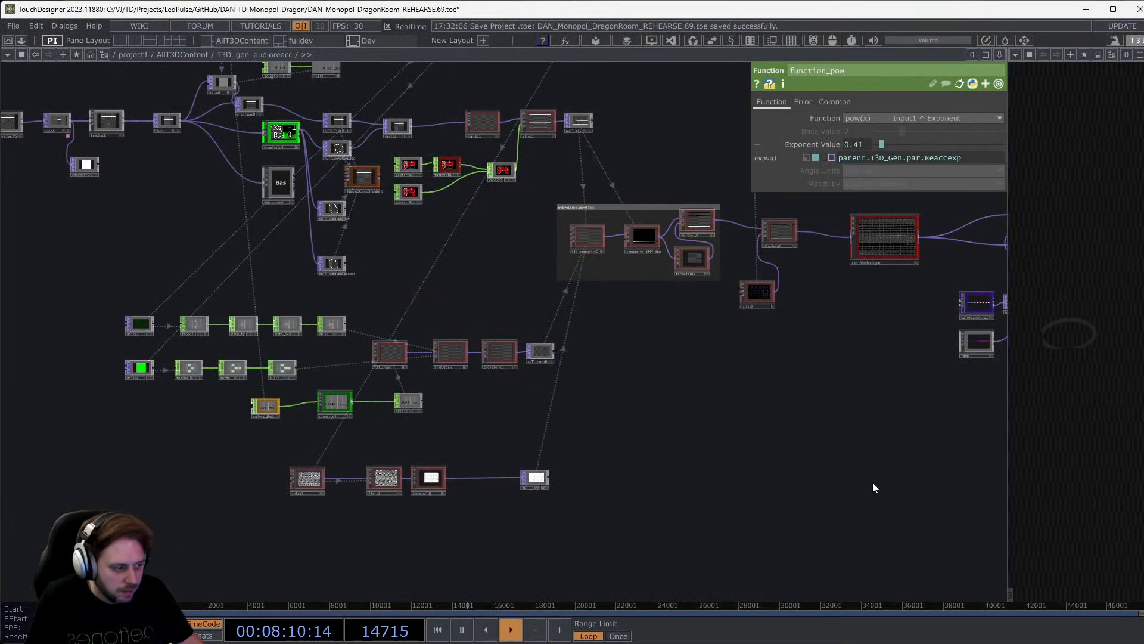
{"action": "left_click_drag", "start_coordinate": [842, 449], "coordinate": [695, 451]}
{"action": "scroll", "coordinate": [691, 377], "scroll_direction": "down", "scroll_amount": 5}
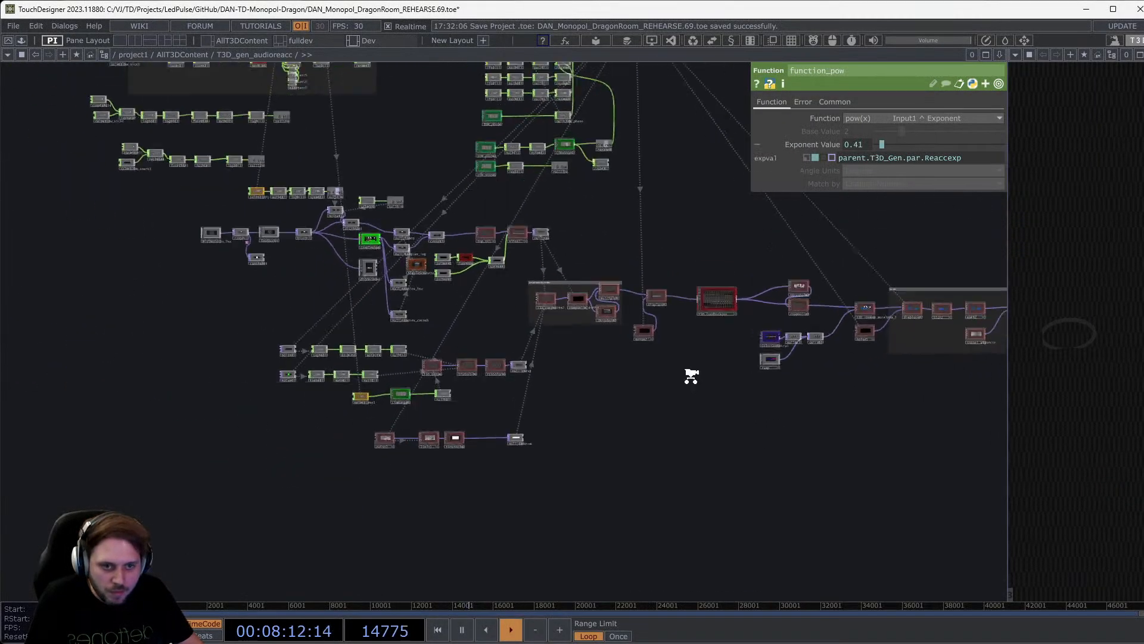
{"action": "scroll", "coordinate": [690, 376], "scroll_direction": "up", "scroll_amount": 3}
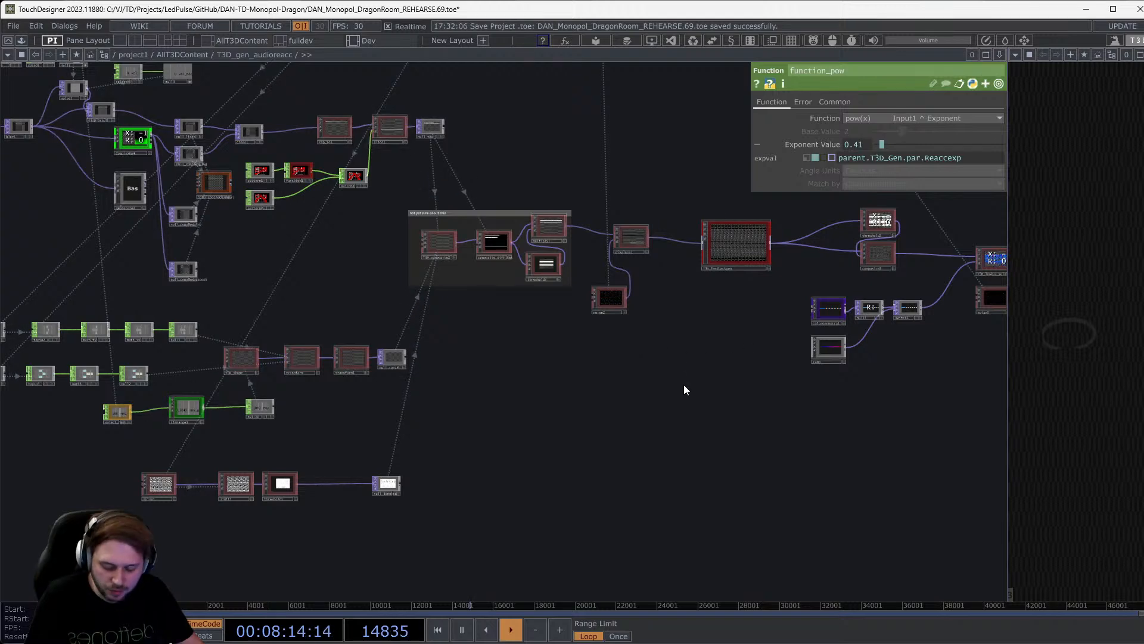
Return up to project1 and enter the PreviewPanel network, framing all its nodes.
{"action": "key", "text": "u"}
{"action": "key", "text": "u"}
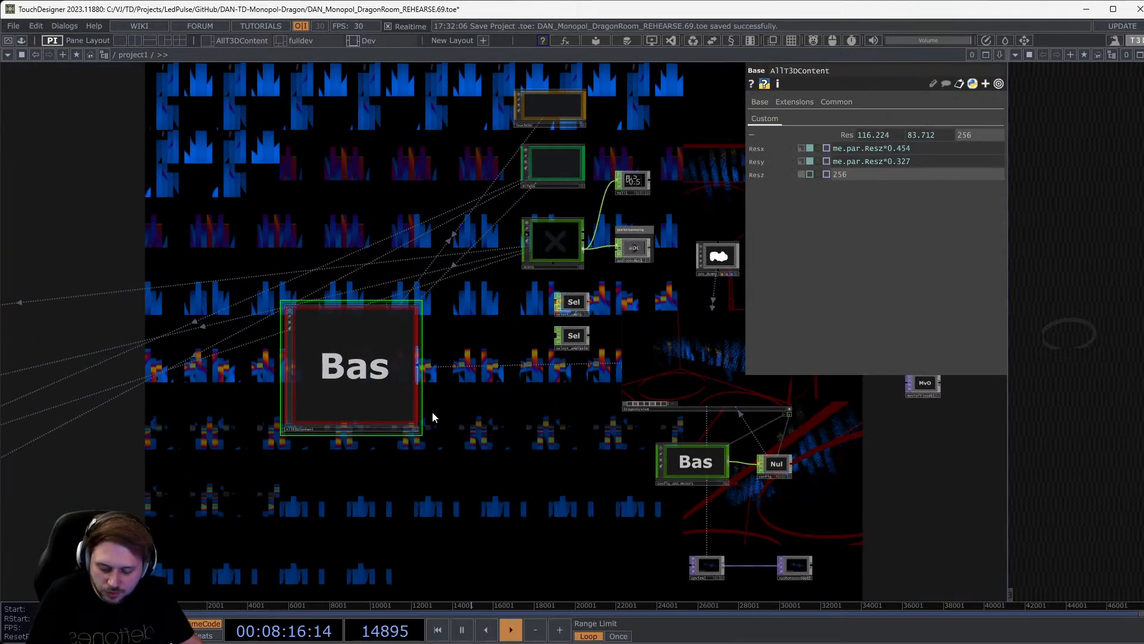
{"action": "key", "text": "u"}
{"action": "middle_click_drag", "start_coordinate": [304, 321], "coordinate": [338, 385]}
{"action": "left_click_drag", "start_coordinate": [340, 387], "coordinate": [511, 347]}
{"action": "left_click_drag", "start_coordinate": [305, 441], "coordinate": [478, 395]}
{"action": "key", "text": "i"}
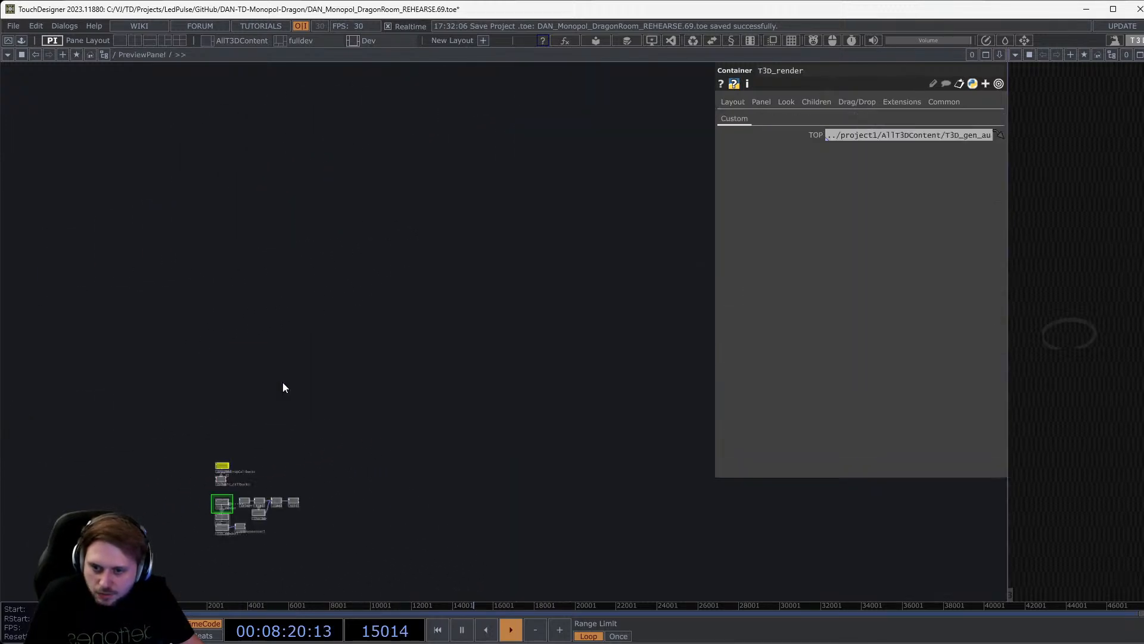
{"action": "key", "text": "h"}
Give T3D_render1 the same T3D_gen_audioreacc source as T3D_render by dragging its TOP parameter.
{"action": "scroll", "coordinate": [145, 339], "scroll_direction": "up", "scroll_amount": 4}
{"action": "left_click_drag", "start_coordinate": [259, 308], "coordinate": [513, 174]}
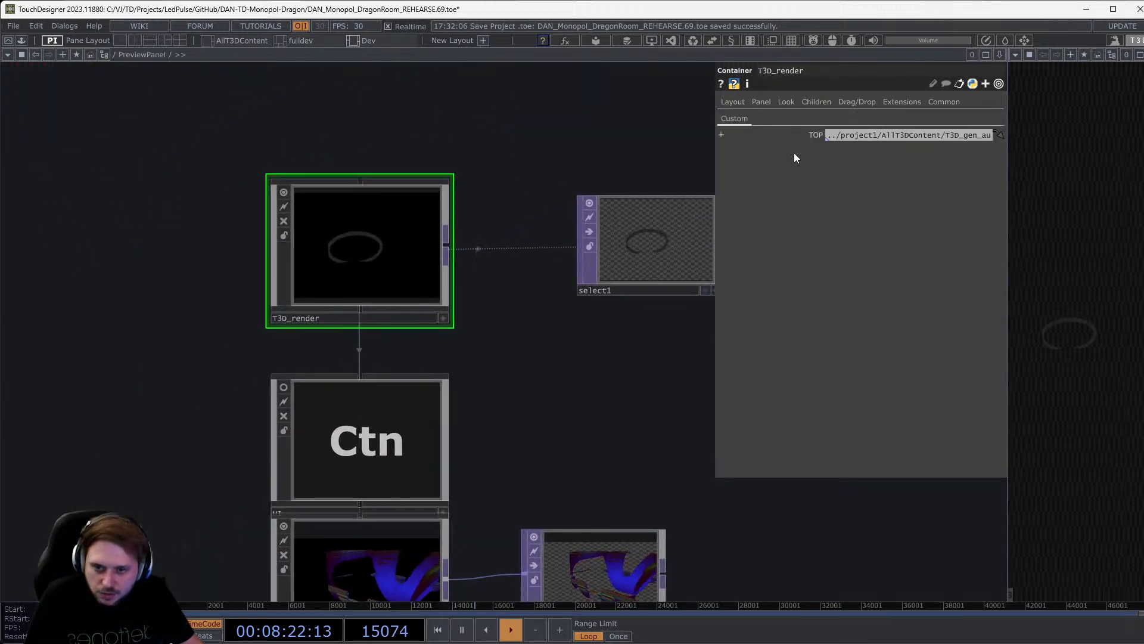
{"action": "left_click_drag", "start_coordinate": [614, 360], "coordinate": [586, 258]}
{"action": "mouse_move", "coordinate": [814, 135]}
{"action": "left_mouse_down"}
{"action": "mouse_move", "coordinate": [353, 442]}
{"action": "mouse_move", "coordinate": [840, 127]}
{"action": "mouse_move", "coordinate": [807, 132]}
{"action": "left_mouse_up"}
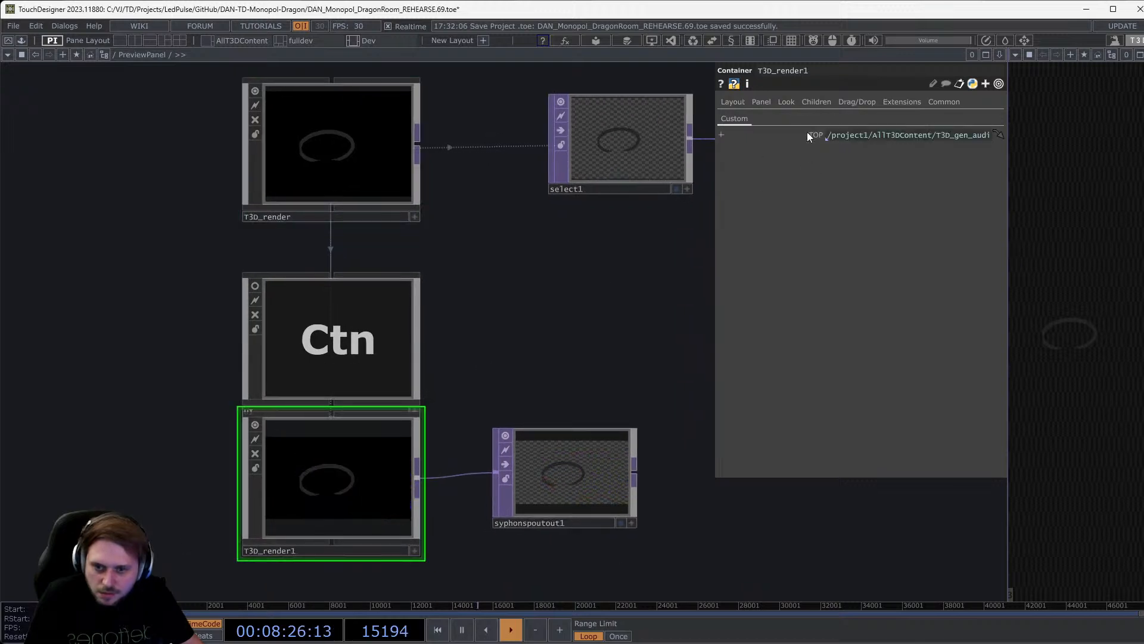
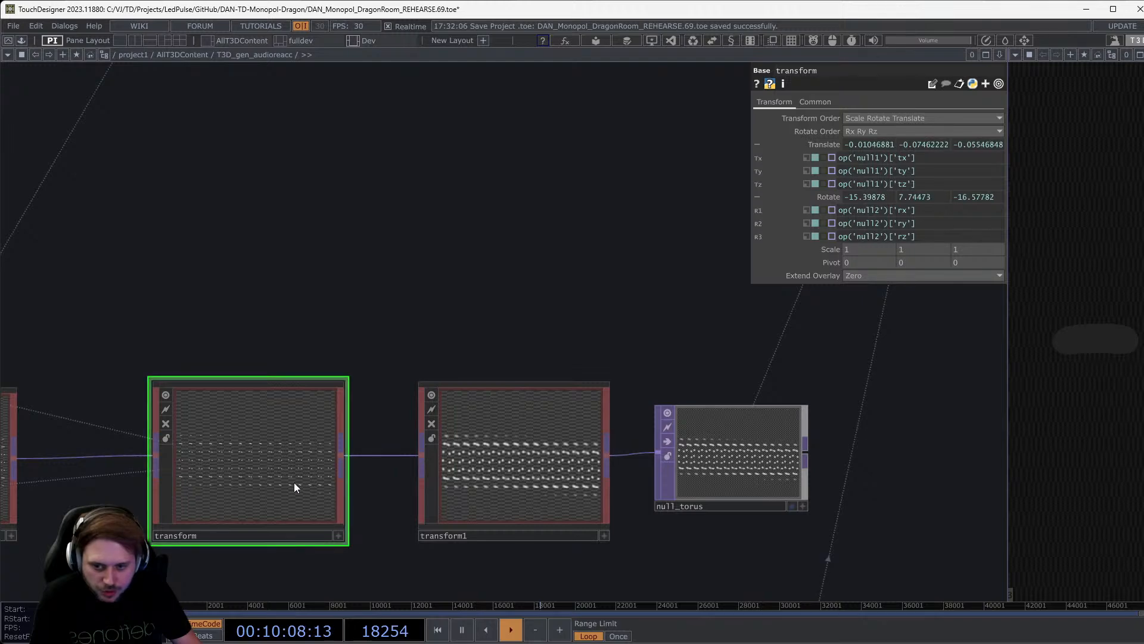
Check transform1's settings, then pan and zoom over to the node group on the left.
{"action": "left_click", "coordinate": [520, 477]}
{"action": "scroll", "coordinate": [529, 474], "scroll_direction": "down", "scroll_amount": 6}
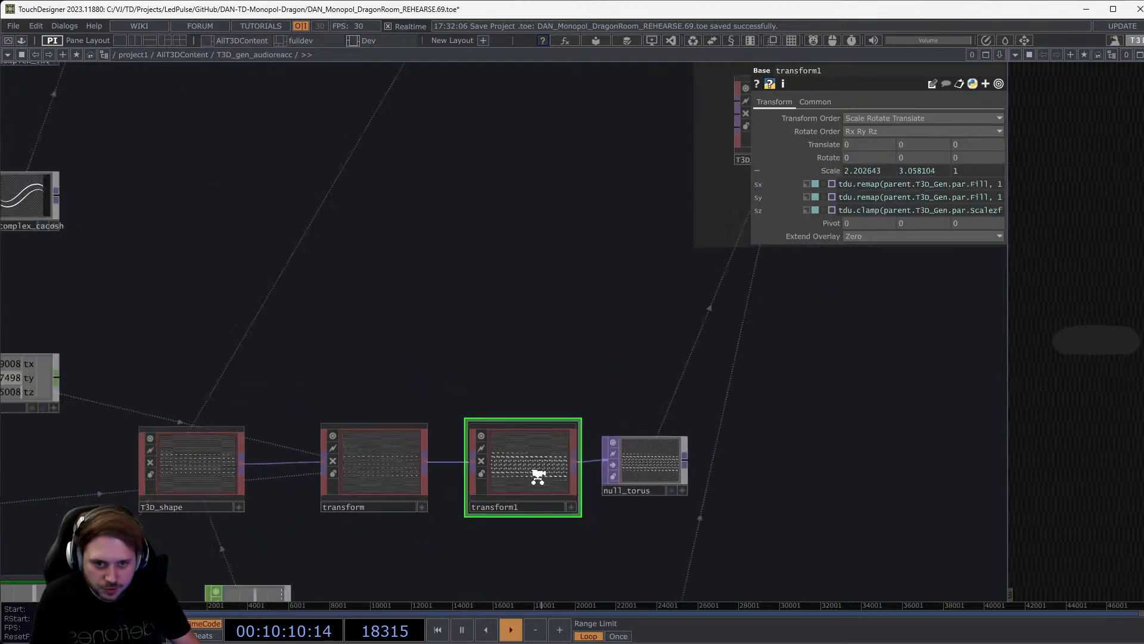
{"action": "left_click_drag", "start_coordinate": [774, 452], "coordinate": [434, 480]}
{"action": "scroll", "coordinate": [587, 465], "scroll_direction": "down", "scroll_amount": 3}
{"action": "scroll", "coordinate": [434, 480], "scroll_direction": "down", "scroll_amount": 6}
{"action": "scroll", "coordinate": [745, 399], "scroll_direction": "up", "scroll_amount": 8}
{"action": "scroll", "coordinate": [685, 382], "scroll_direction": "up", "scroll_amount": 4}
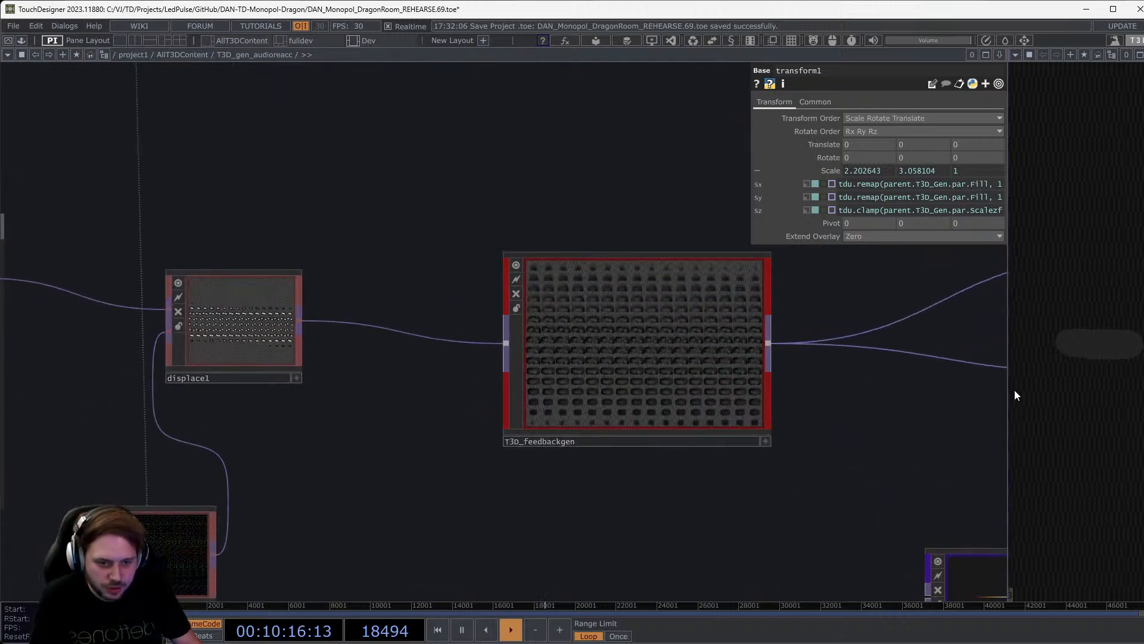
{"action": "scroll", "coordinate": [679, 352], "scroll_direction": "up", "scroll_amount": 5}
Select T3D_feedbackgen to show its Feedback settings: Under operation, opacity 0.992, slope 0.159.
{"action": "left_click", "coordinate": [620, 361]}
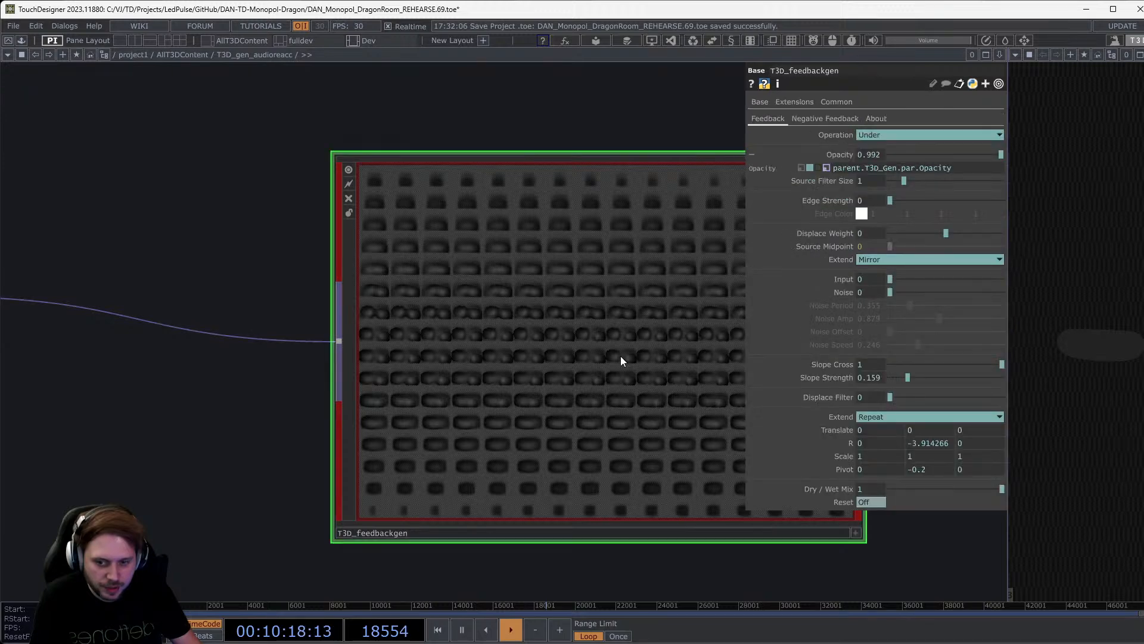
{"action": "scroll", "coordinate": [598, 363], "scroll_direction": "down", "scroll_amount": 6}
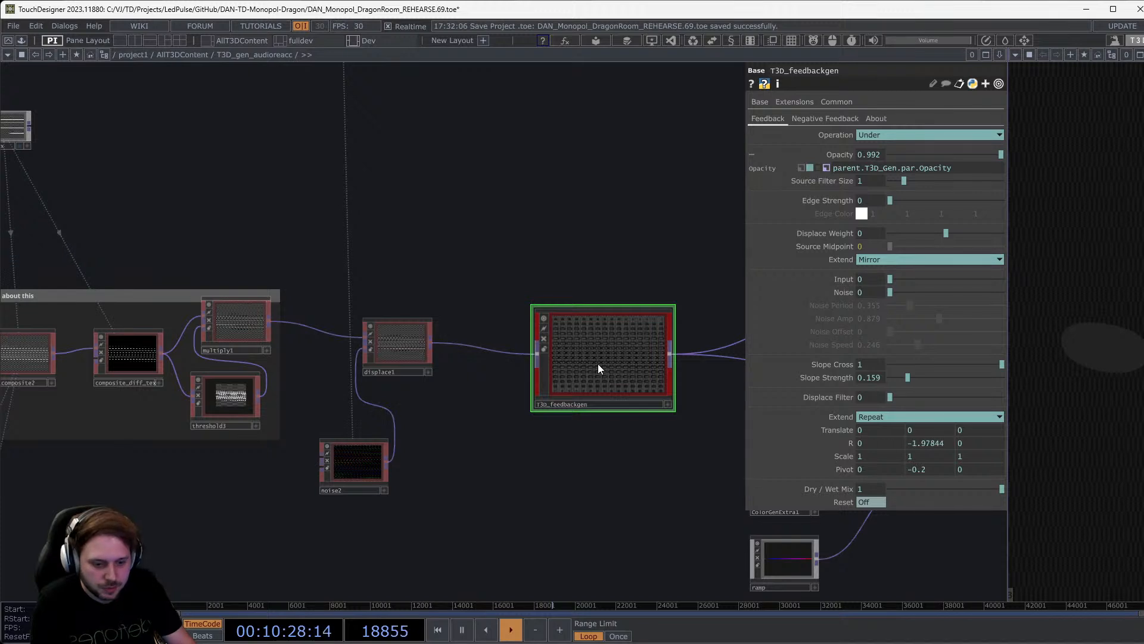
{"action": "left_click_drag", "start_coordinate": [598, 363], "coordinate": [1042, 323]}
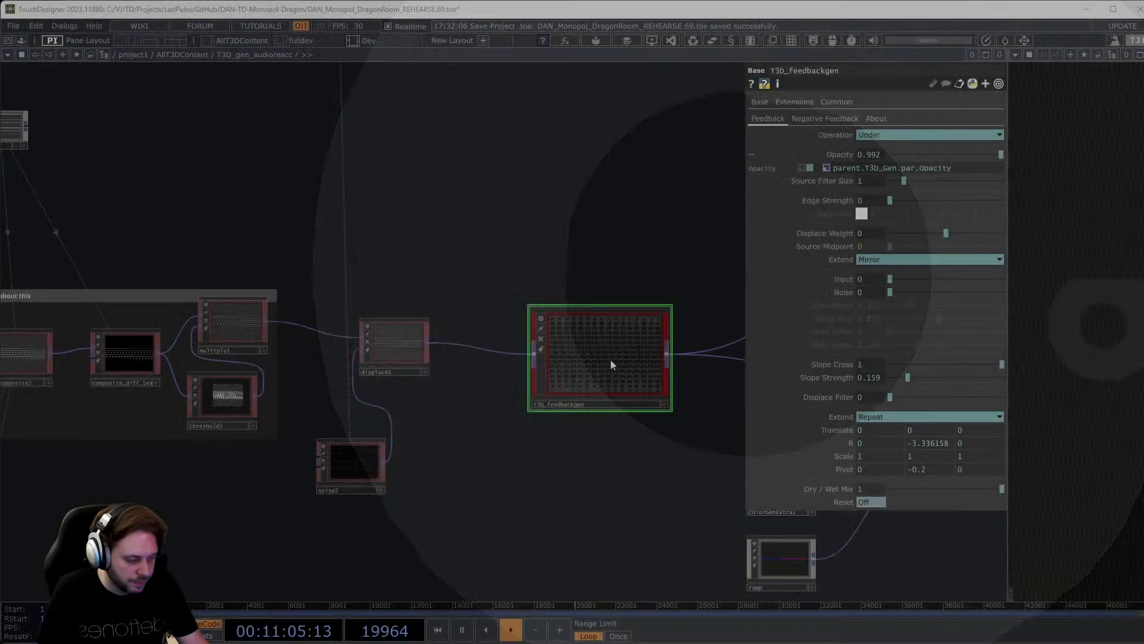
{"action": "scroll", "coordinate": [634, 345], "scroll_direction": "up", "scroll_amount": 5}
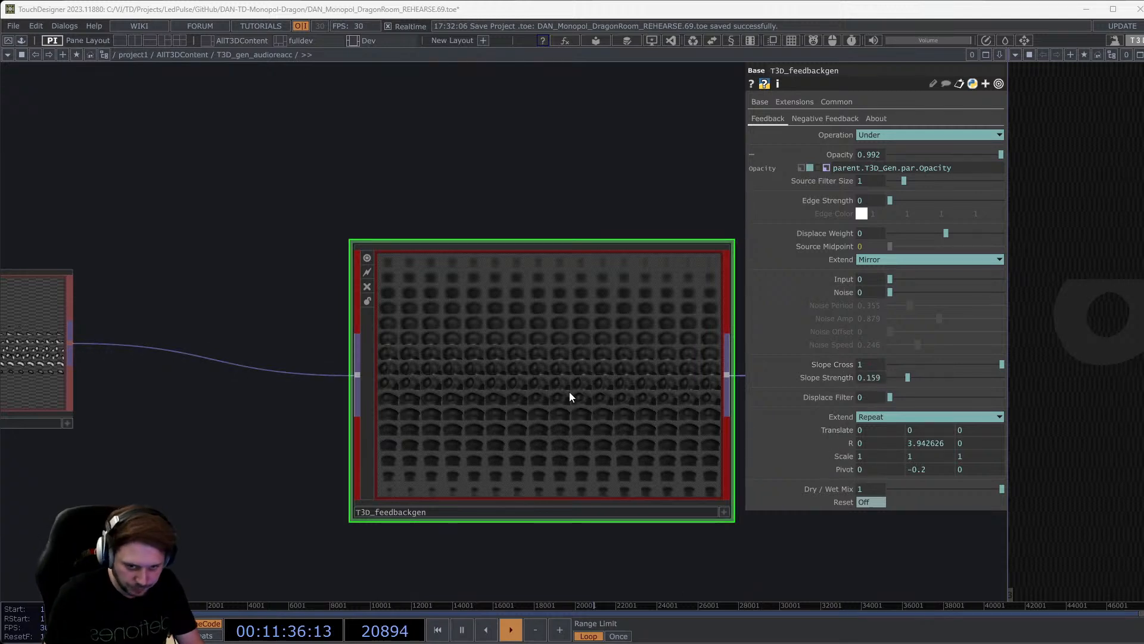
Dive inside T3D_feedbackgen and look around, bringing displace1 into view.
{"action": "key", "text": "i"}
{"action": "scroll", "coordinate": [235, 409], "scroll_direction": "up", "scroll_amount": 5}
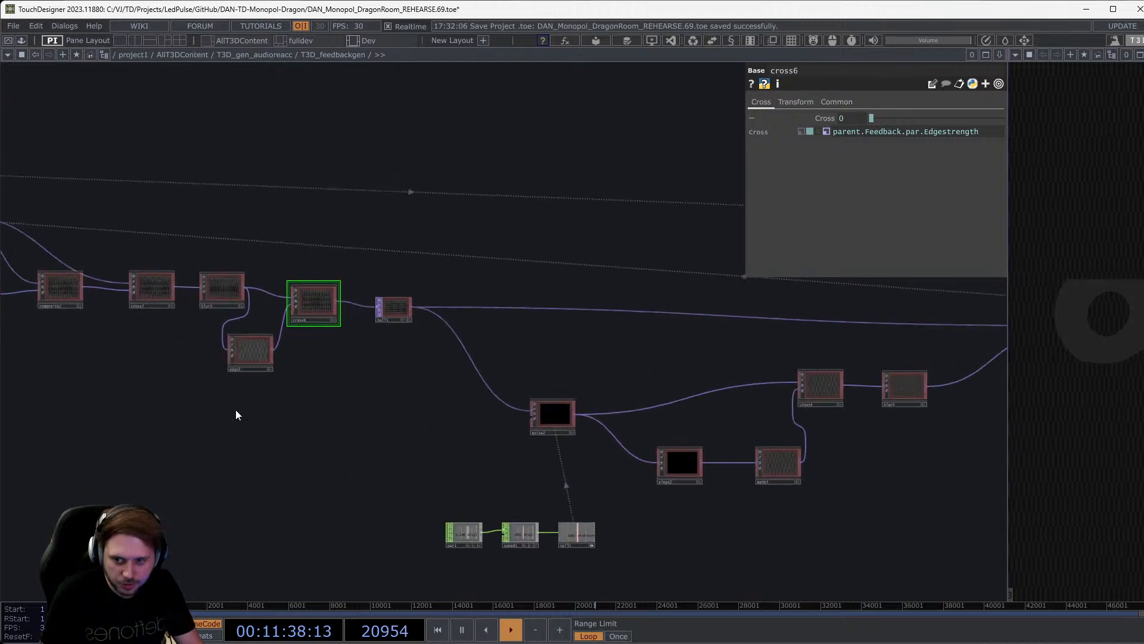
{"action": "scroll", "coordinate": [370, 461], "scroll_direction": "down", "scroll_amount": 1}
{"action": "scroll", "coordinate": [405, 468], "scroll_direction": "down", "scroll_amount": 3}
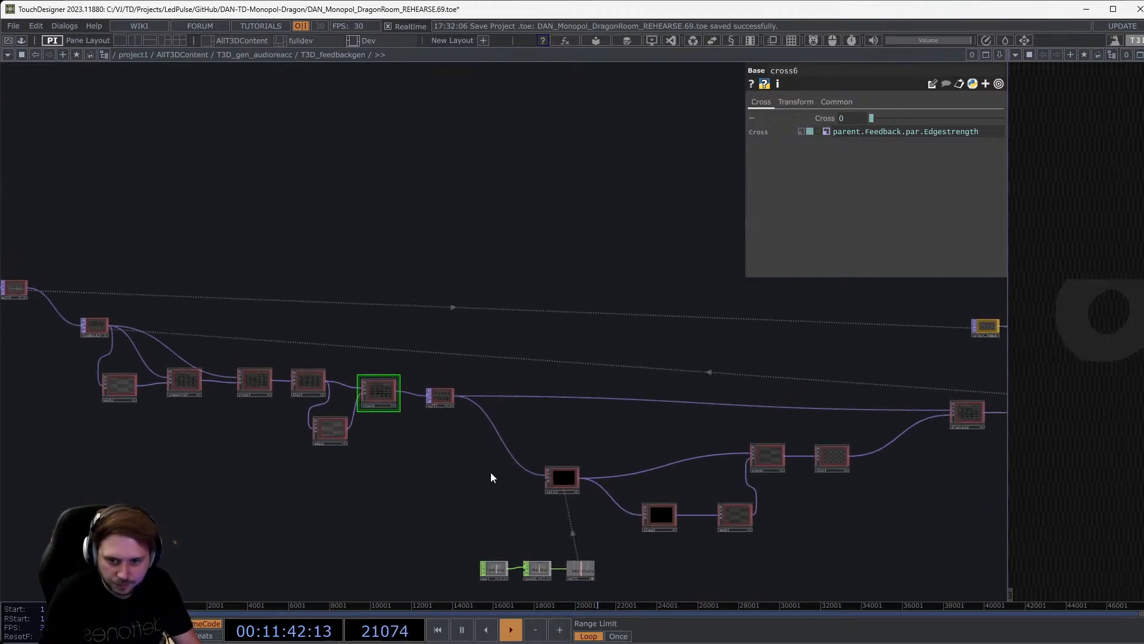
{"action": "scroll", "coordinate": [491, 472], "scroll_direction": "down", "scroll_amount": 3}
{"action": "scroll", "coordinate": [496, 456], "scroll_direction": "down", "scroll_amount": 3}
{"action": "scroll", "coordinate": [496, 455], "scroll_direction": "up", "scroll_amount": 6}
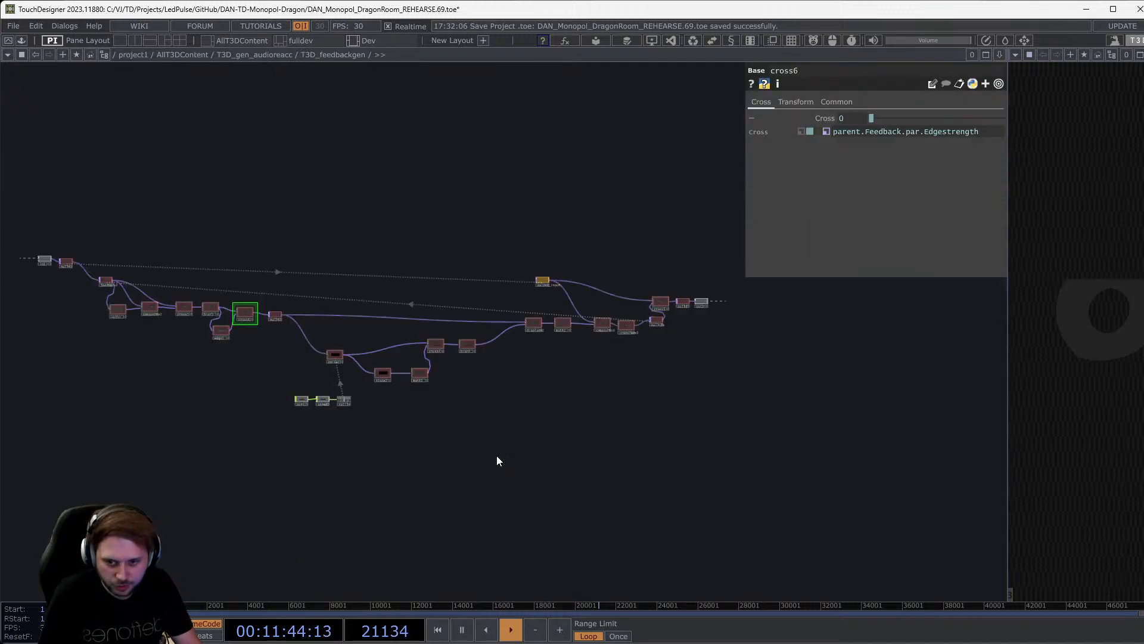
{"action": "scroll", "coordinate": [248, 365], "scroll_direction": "up", "scroll_amount": 3}
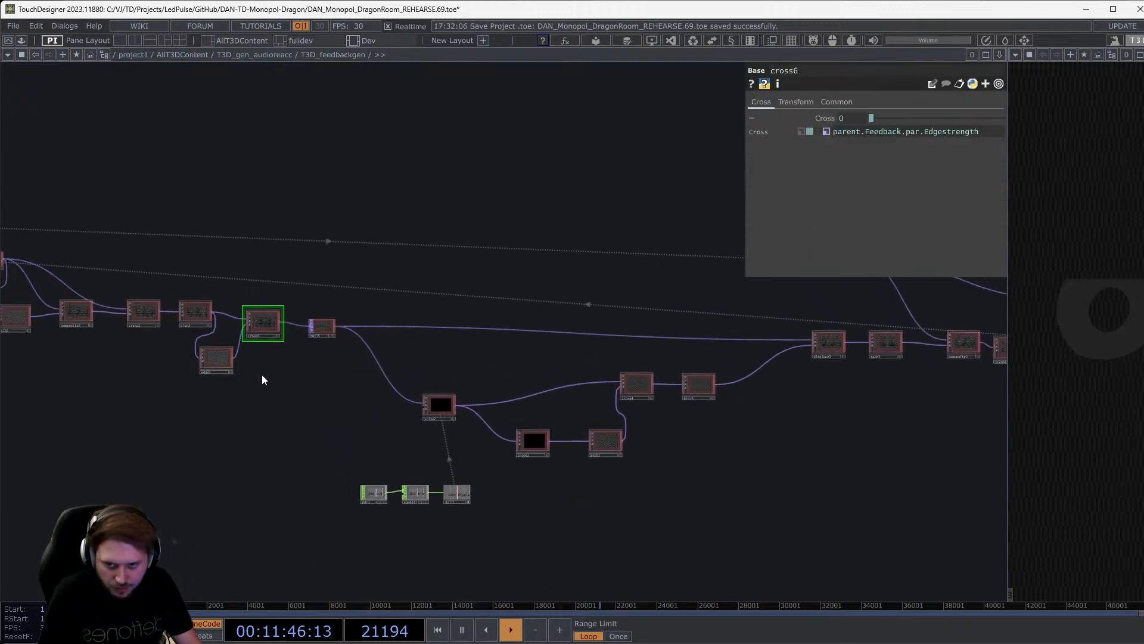
{"action": "scroll", "coordinate": [286, 380], "scroll_direction": "down", "scroll_amount": 5}
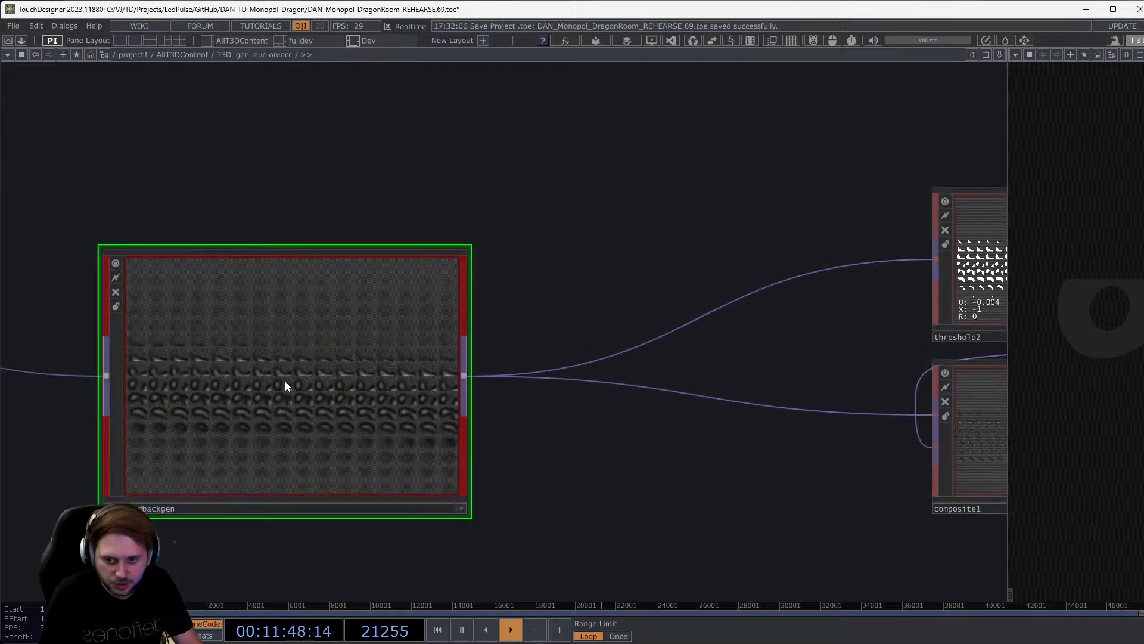
{"action": "left_click_drag", "start_coordinate": [534, 454], "coordinate": [670, 473]}
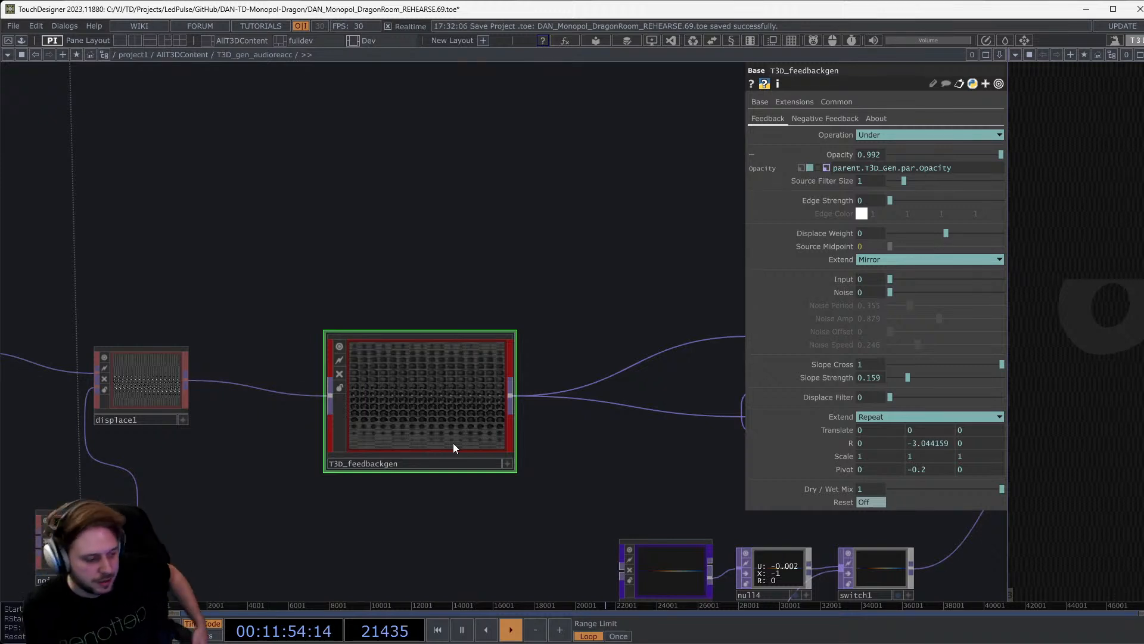
{"action": "scroll", "coordinate": [325, 396], "scroll_direction": "up", "scroll_amount": 3}
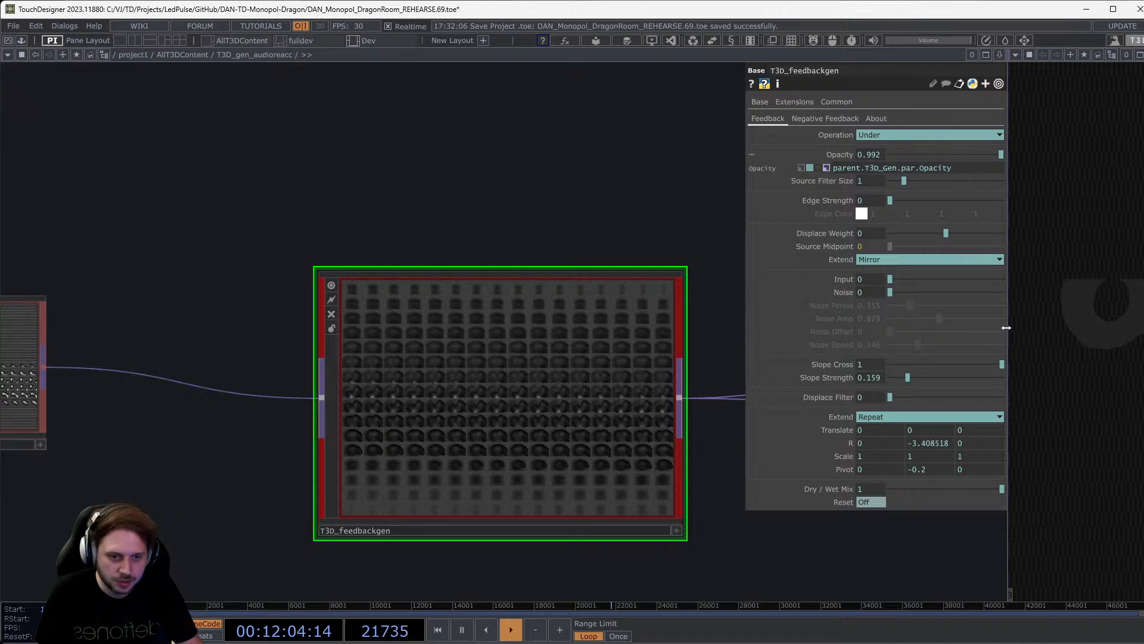
Widen the preview area beside the network and pan to the nodes further right.
{"action": "left_click_drag", "start_coordinate": [1011, 330], "coordinate": [919, 320]}
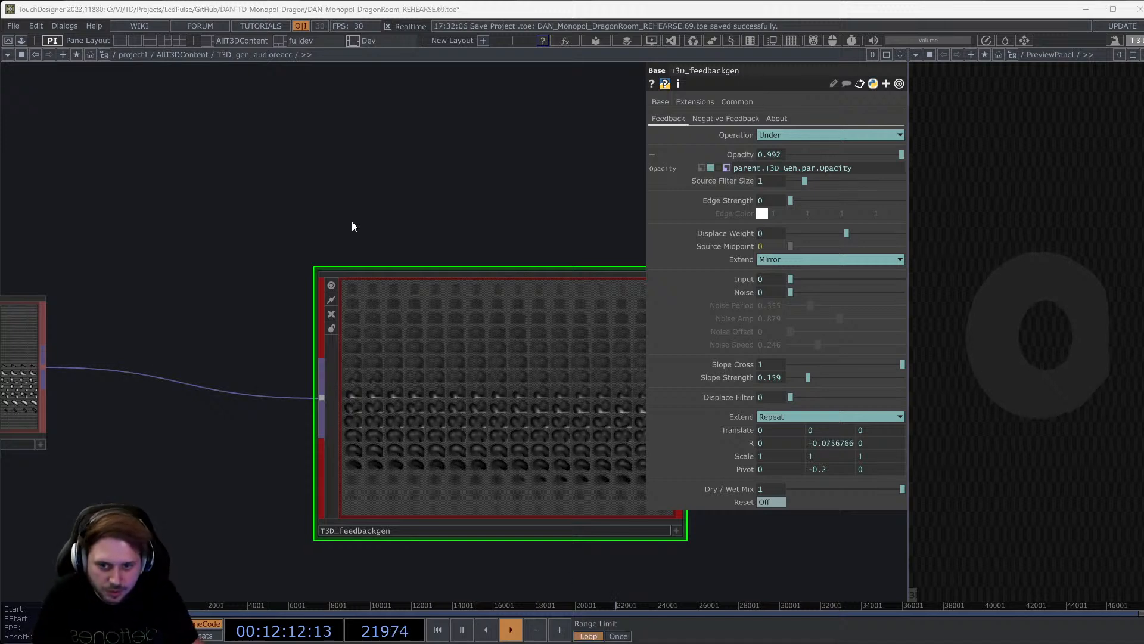
{"action": "scroll", "coordinate": [404, 313], "scroll_direction": "down", "scroll_amount": 5}
{"action": "scroll", "coordinate": [404, 313], "scroll_direction": "down", "scroll_amount": 3}
{"action": "left_click_drag", "start_coordinate": [471, 465], "coordinate": [219, 481]}
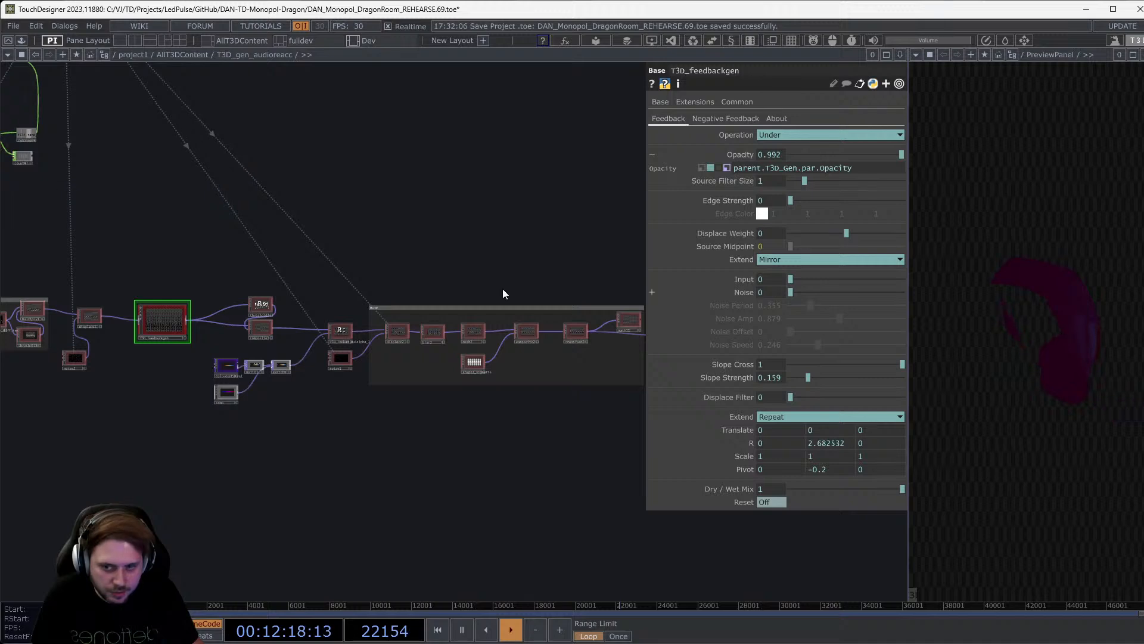
{"action": "scroll", "coordinate": [171, 310], "scroll_direction": "up", "scroll_amount": 5}
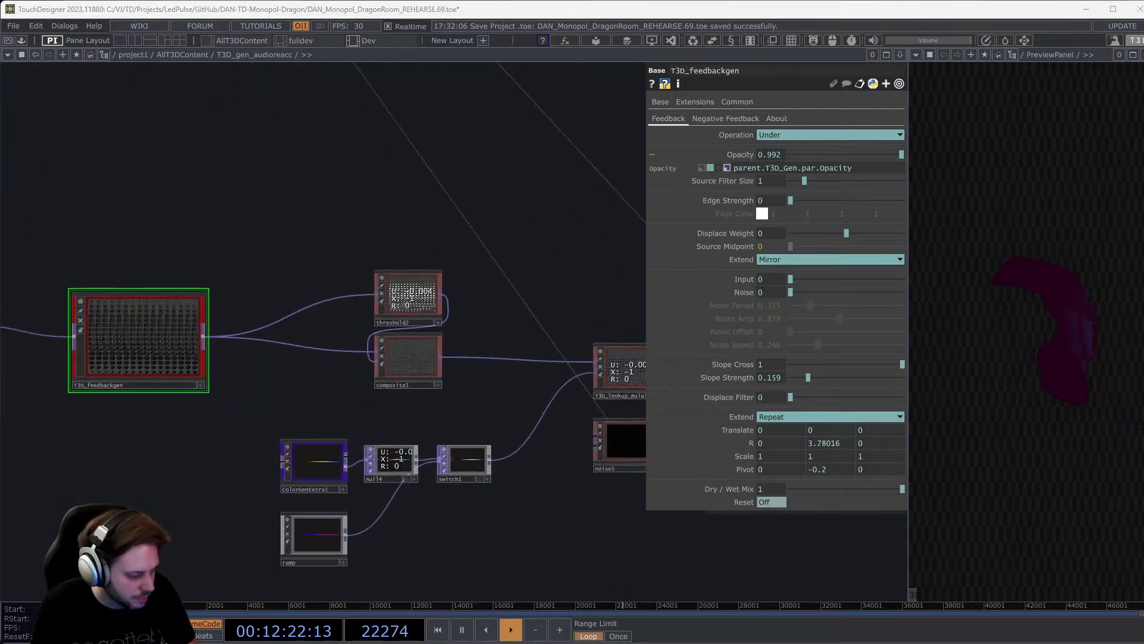
Return to TouchDesigner, where the floating PreviewUI window shows the 3D preview scene.
{"action": "key", "text": "alt+Tab"}
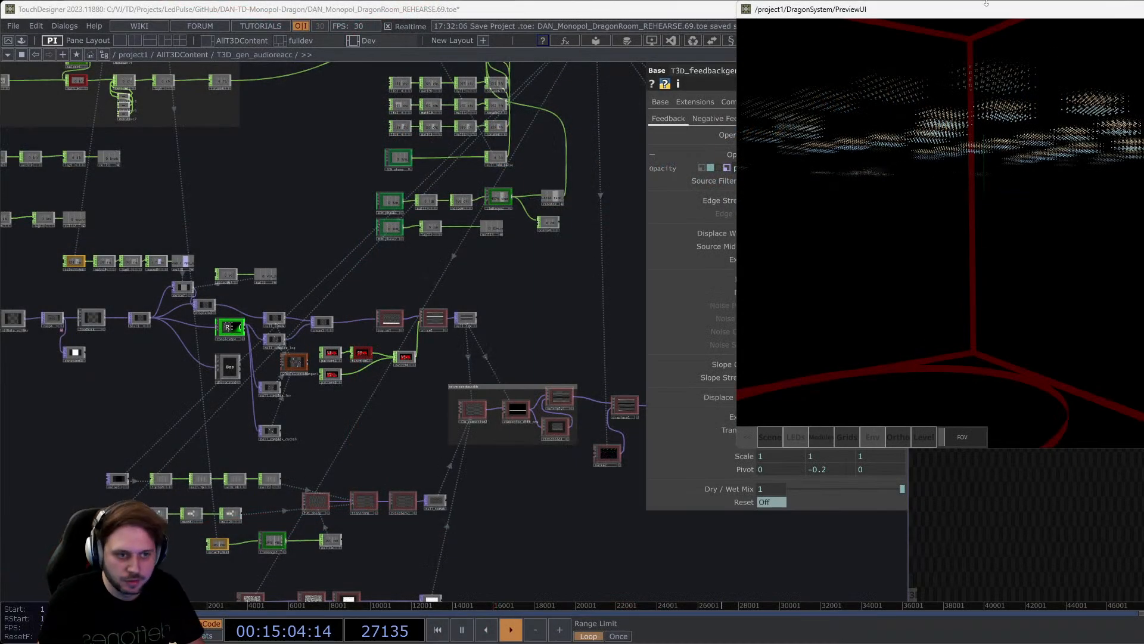
Close the PreviewUI window and zoom in on MidiNote_to_Tex and ramp4.
{"action": "left_click", "coordinate": [1143, 9]}
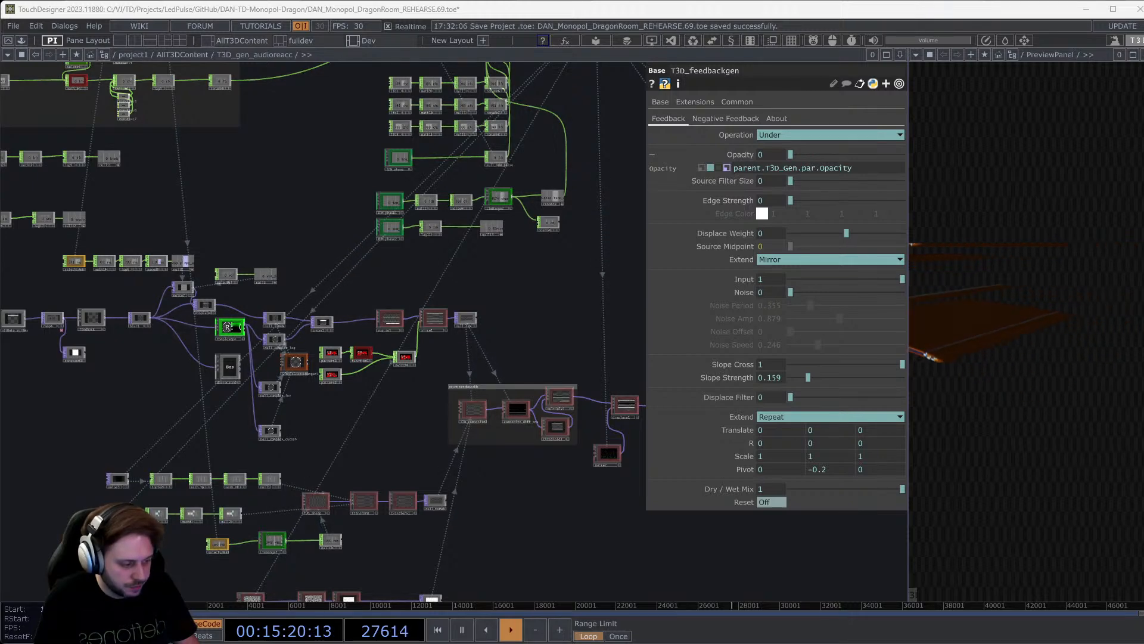
{"action": "left_click_drag", "start_coordinate": [205, 395], "coordinate": [444, 376]}
{"action": "scroll", "coordinate": [275, 301], "scroll_direction": "up", "scroll_amount": 5}
{"action": "scroll", "coordinate": [277, 307], "scroll_direction": "up", "scroll_amount": 10}
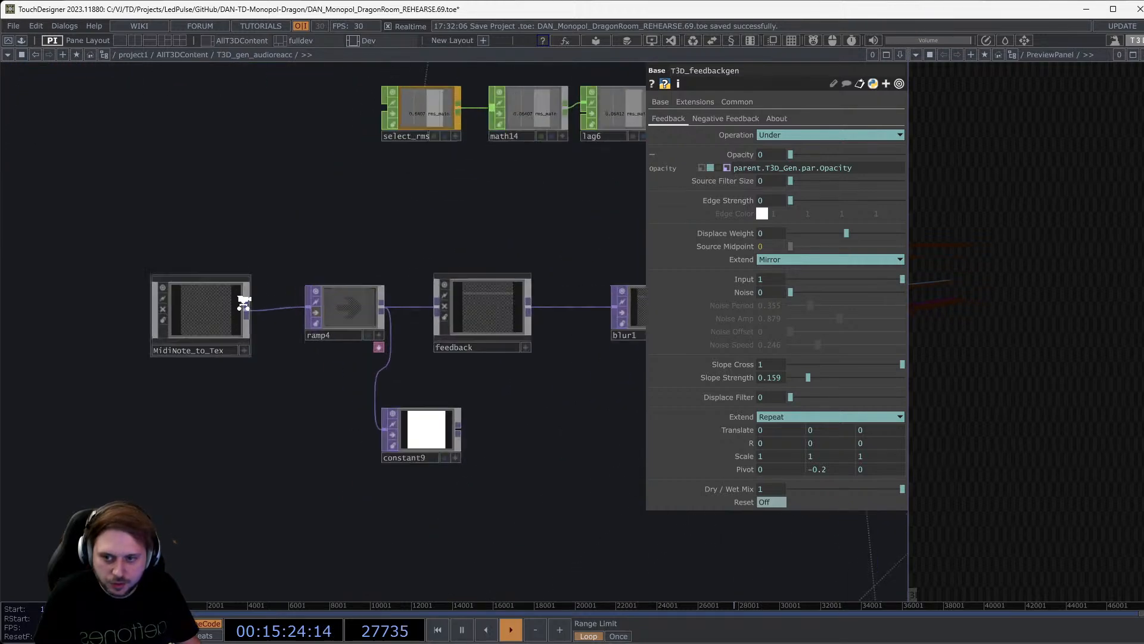
Home the MidiNote_to_Tex network and inspect fit2, flip2, out1, fit1 and null1 up close.
{"action": "key", "text": "h"}
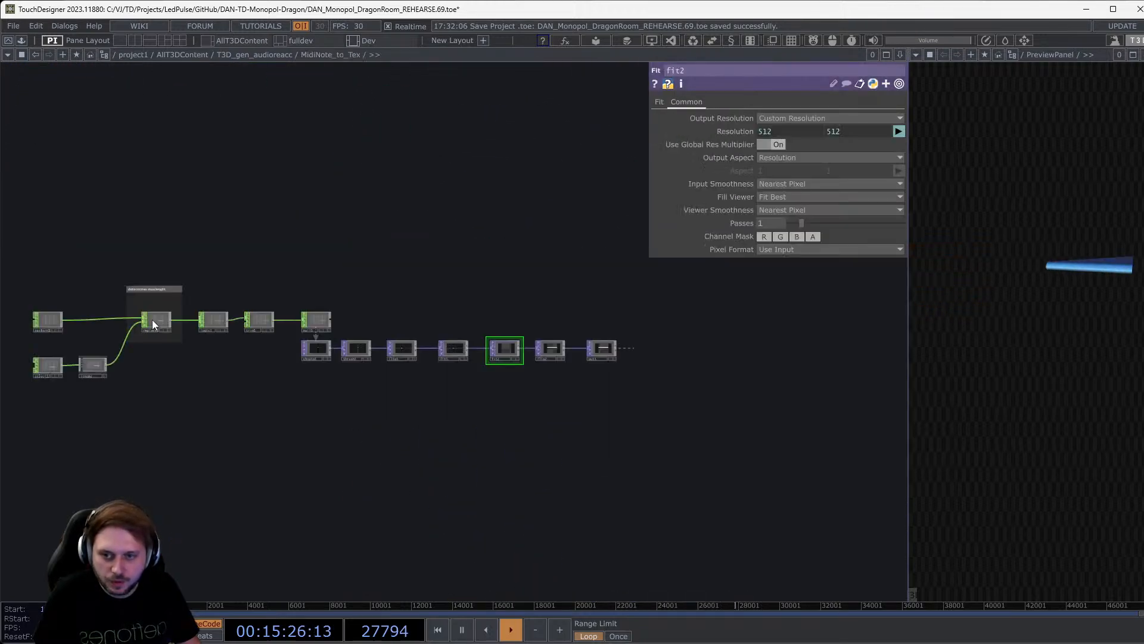
{"action": "scroll", "coordinate": [507, 348], "scroll_direction": "up", "scroll_amount": 5}
{"action": "mouse_move", "coordinate": [484, 438]}
{"action": "left_mouse_down"}
{"action": "mouse_move", "coordinate": [548, 441]}
{"action": "mouse_move", "coordinate": [484, 441]}
{"action": "left_mouse_up"}
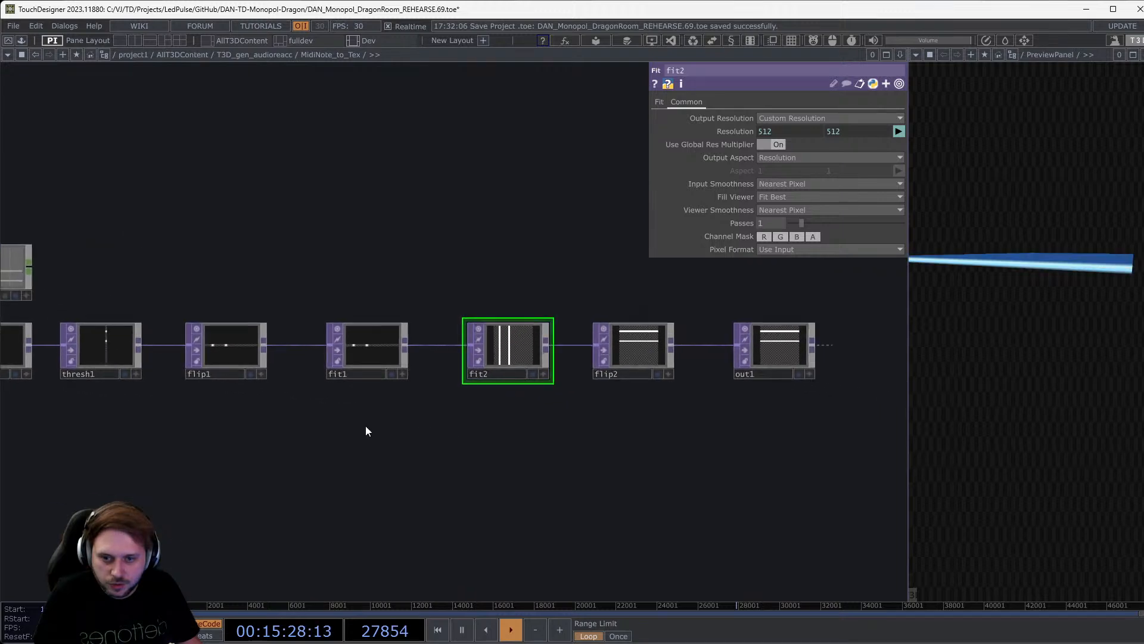
{"action": "left_click_drag", "start_coordinate": [366, 425], "coordinate": [313, 418]}
{"action": "middle_click_drag", "start_coordinate": [751, 313], "coordinate": [761, 350]}
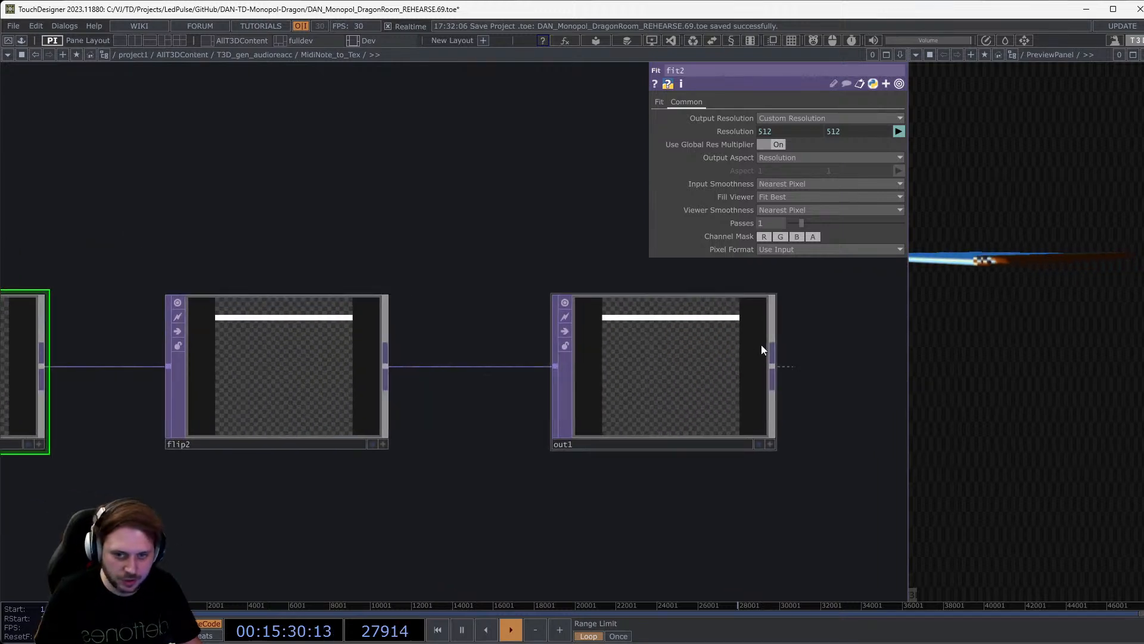
{"action": "left_click_drag", "start_coordinate": [497, 488], "coordinate": [914, 438]}
{"action": "middle_click_drag", "start_coordinate": [685, 441], "coordinate": [680, 425]}
{"action": "left_click_drag", "start_coordinate": [306, 483], "coordinate": [694, 484]}
{"action": "left_click_drag", "start_coordinate": [538, 465], "coordinate": [915, 465]}
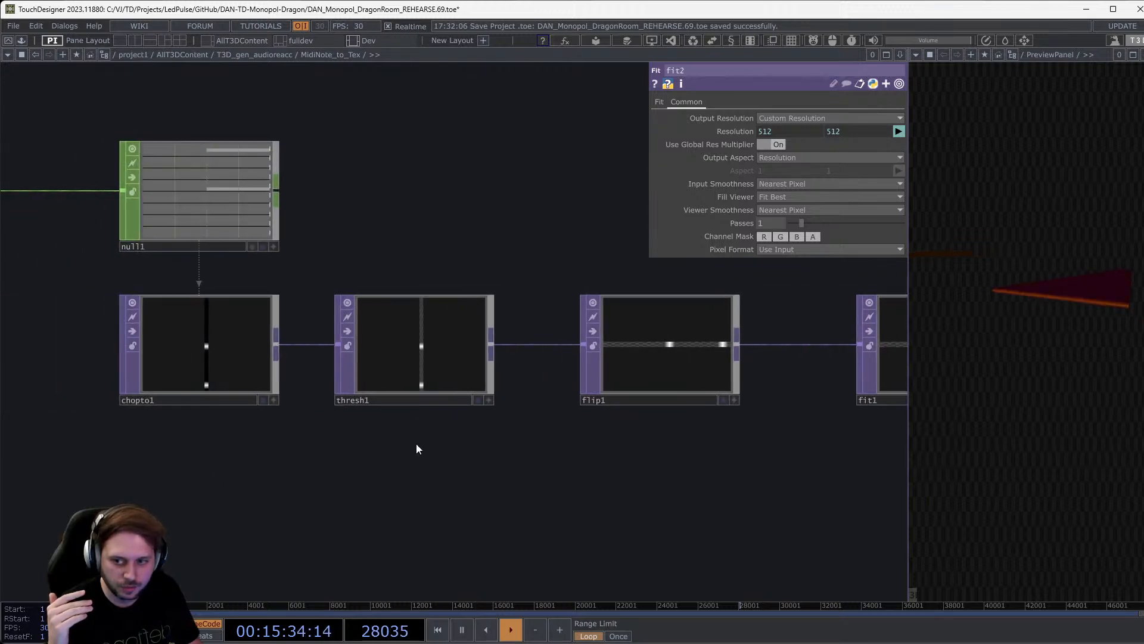
{"action": "middle_click_drag", "start_coordinate": [157, 107], "coordinate": [171, 124]}
Look over thresh1, flip1, then fit2, flip2 and out1, and zoom back out to T3D_gen_audioreacc.
{"action": "middle_click_drag", "start_coordinate": [320, 357], "coordinate": [315, 352]}
{"action": "left_click_drag", "start_coordinate": [476, 408], "coordinate": [441, 237]}
{"action": "left_click_drag", "start_coordinate": [510, 298], "coordinate": [278, 298]}
{"action": "middle_click_drag", "start_coordinate": [263, 290], "coordinate": [247, 272]}
{"action": "left_click_drag", "start_coordinate": [815, 402], "coordinate": [485, 398]}
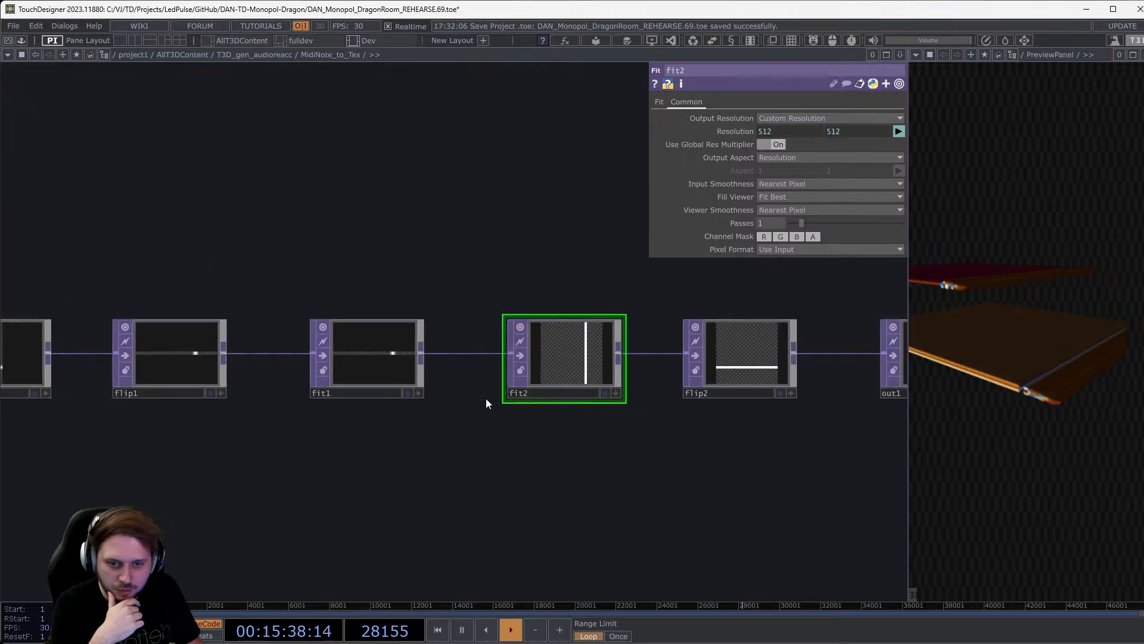
{"action": "middle_click_drag", "start_coordinate": [720, 338], "coordinate": [727, 345]}
{"action": "left_click_drag", "start_coordinate": [739, 444], "coordinate": [386, 466]}
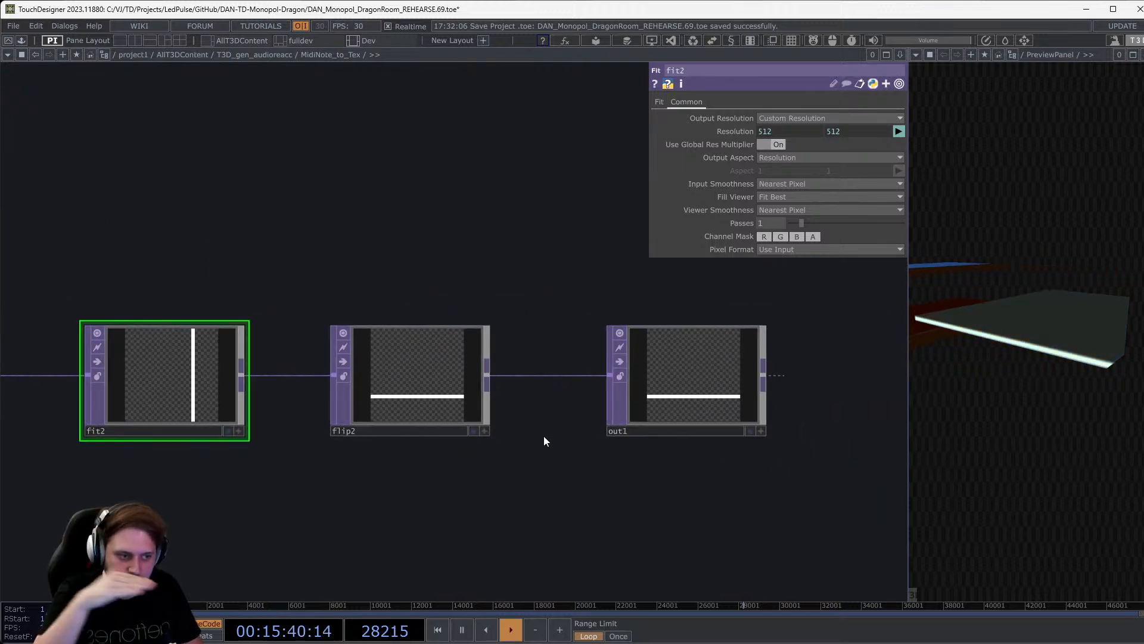
{"action": "scroll", "coordinate": [554, 393], "scroll_direction": "down", "scroll_amount": 10}
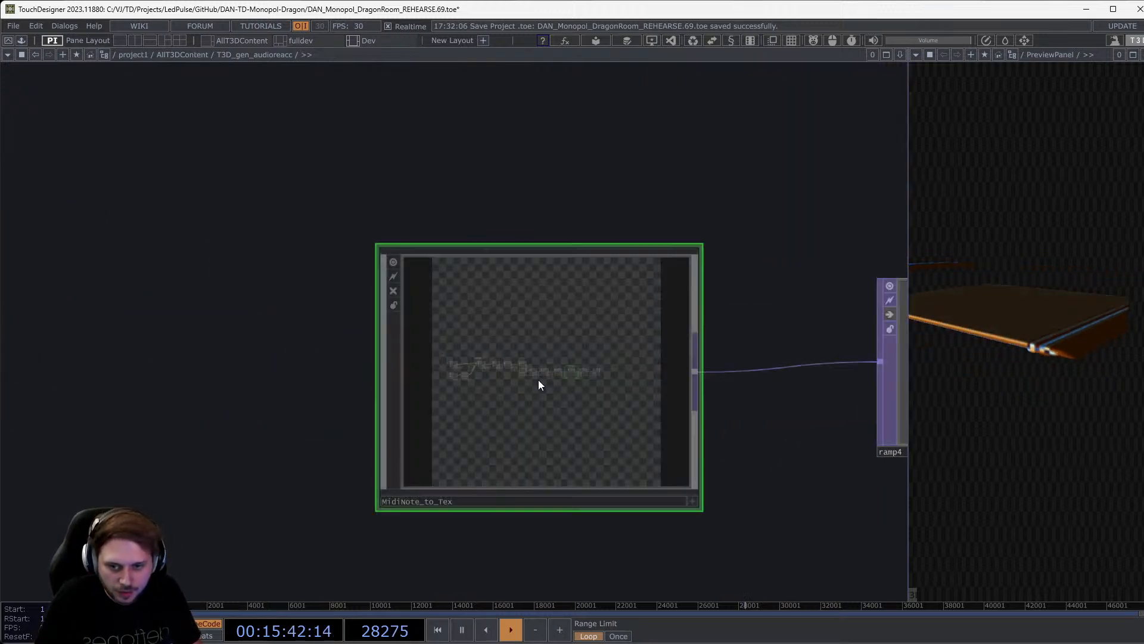
{"action": "scroll", "coordinate": [538, 380], "scroll_direction": "down", "scroll_amount": 5}
Centre the feedback chain with blur1 and ComplexOp4, and select the feedback node.
{"action": "left_click_drag", "start_coordinate": [593, 467], "coordinate": [279, 469]}
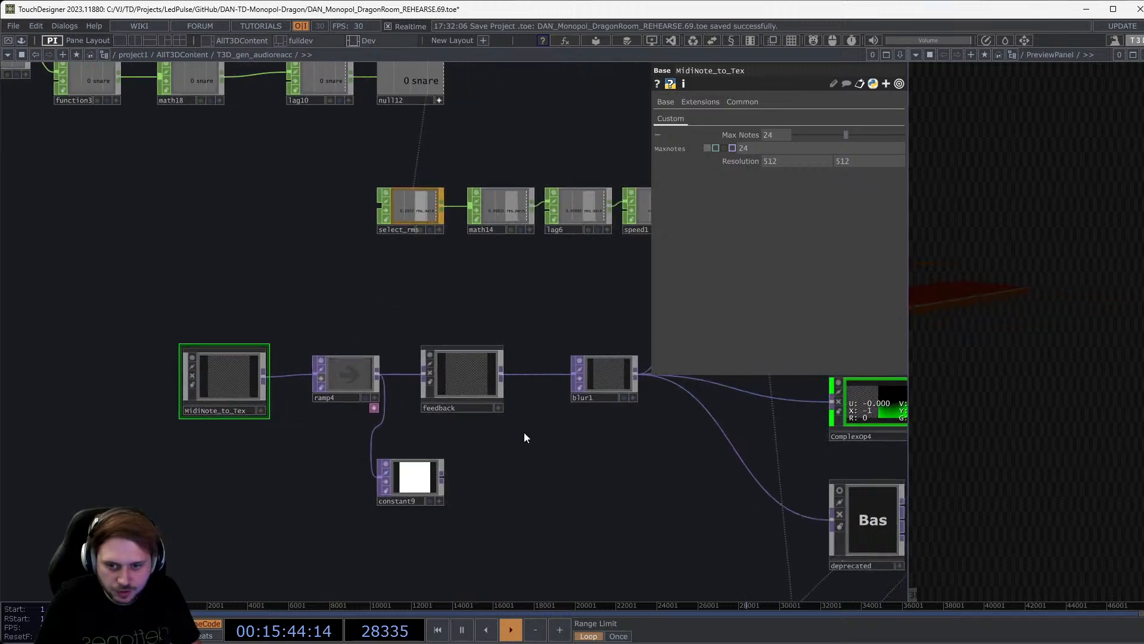
{"action": "left_click_drag", "start_coordinate": [578, 438], "coordinate": [543, 451]}
{"action": "left_click", "coordinate": [444, 389]}
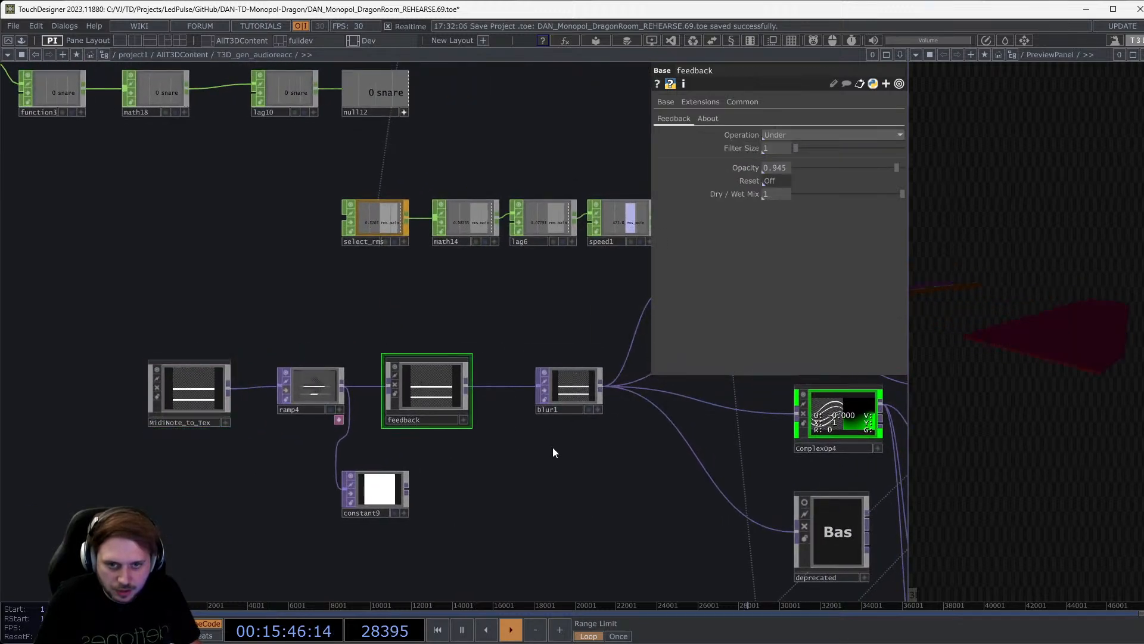
{"action": "scroll", "coordinate": [456, 398], "scroll_direction": "up", "scroll_amount": 8}
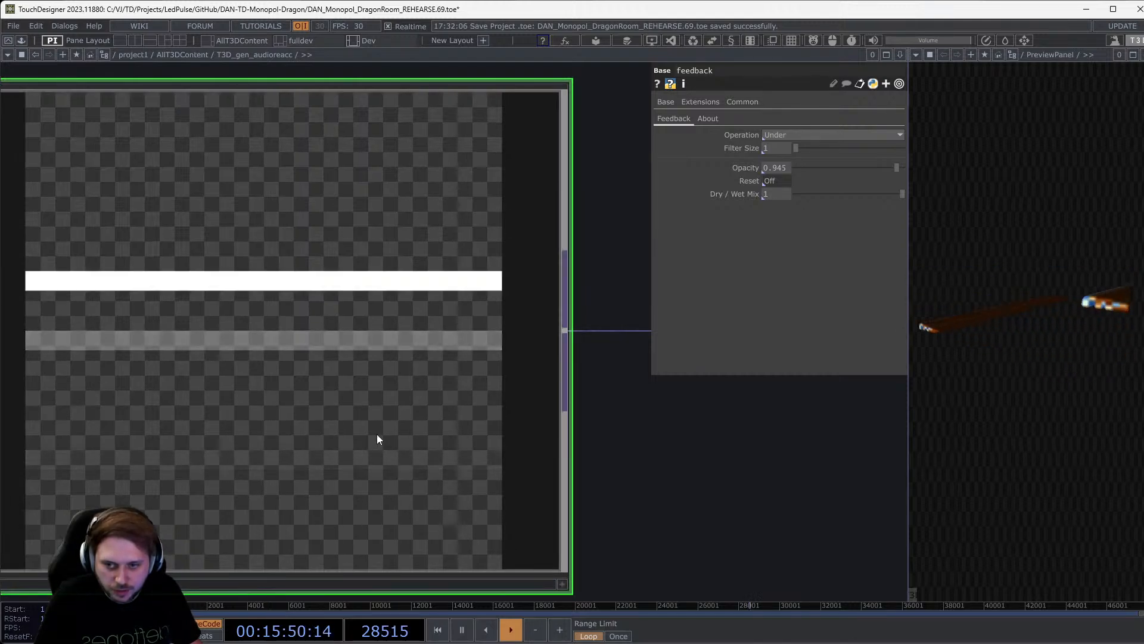
{"action": "scroll", "coordinate": [378, 427], "scroll_direction": "down", "scroll_amount": 8}
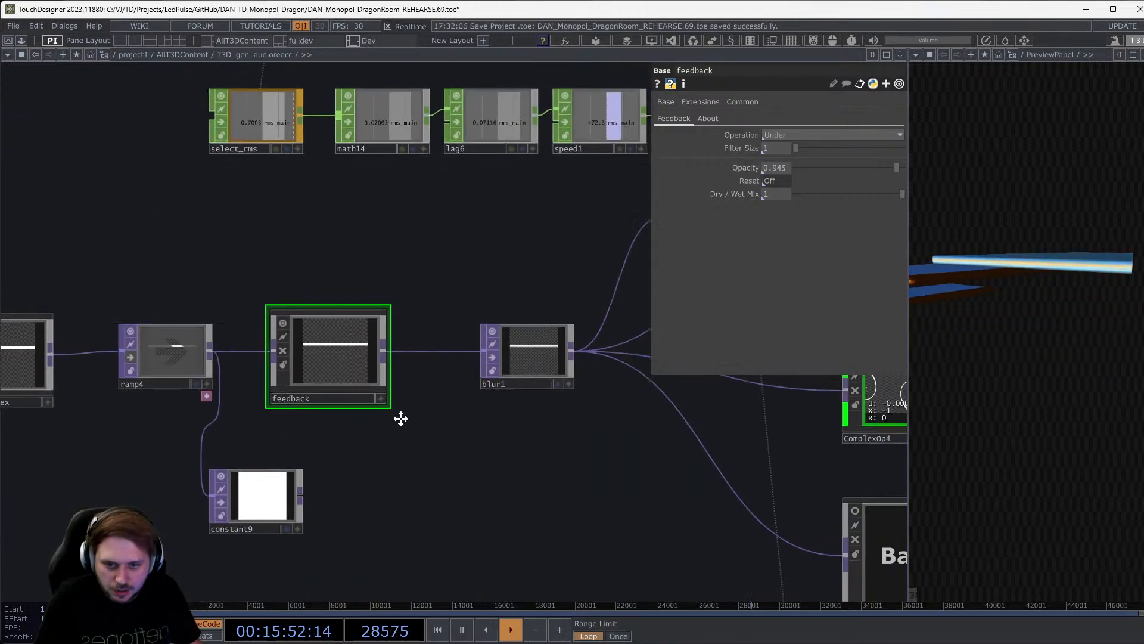
Pan across null_lines, cross1 and pattern1 to top_to1, slice1 and null_tex.
{"action": "left_click_drag", "start_coordinate": [400, 418], "coordinate": [60, 419]}
{"action": "left_click_drag", "start_coordinate": [306, 441], "coordinate": [155, 494]}
{"action": "left_click_drag", "start_coordinate": [390, 328], "coordinate": [216, 279]}
{"action": "left_click_drag", "start_coordinate": [590, 454], "coordinate": [210, 493]}
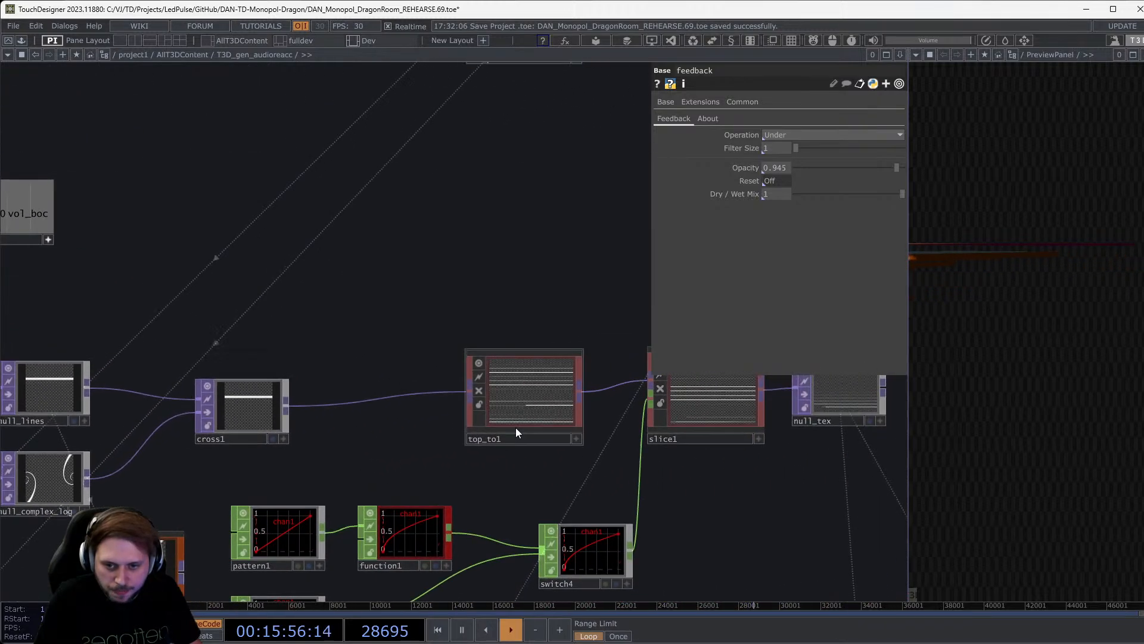
{"action": "scroll", "coordinate": [556, 399], "scroll_direction": "up", "scroll_amount": 1}
{"action": "scroll", "coordinate": [521, 394], "scroll_direction": "up", "scroll_amount": 4}
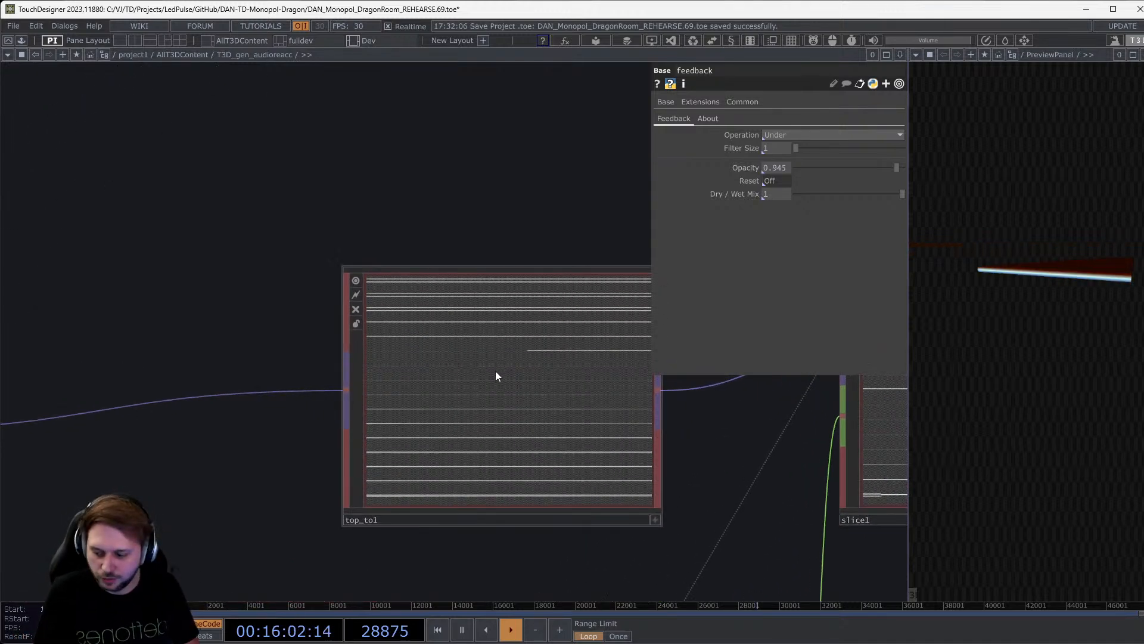
{"action": "scroll", "coordinate": [467, 369], "scroll_direction": "down", "scroll_amount": 2}
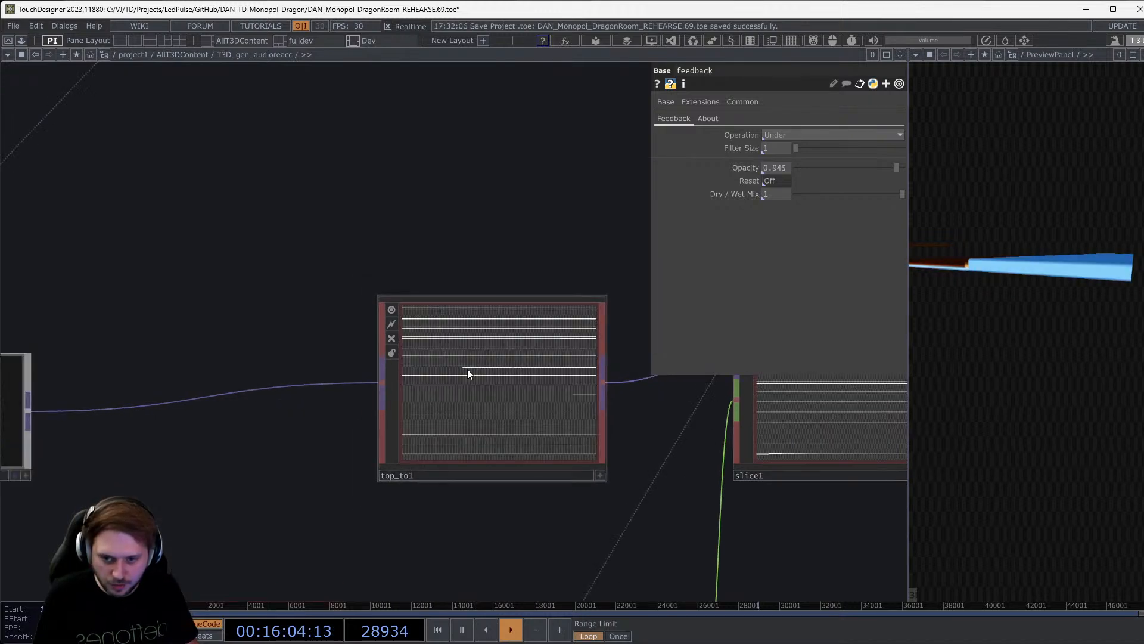
{"action": "scroll", "coordinate": [467, 370], "scroll_direction": "down", "scroll_amount": 3}
{"action": "scroll", "coordinate": [468, 370], "scroll_direction": "up", "scroll_amount": 2}
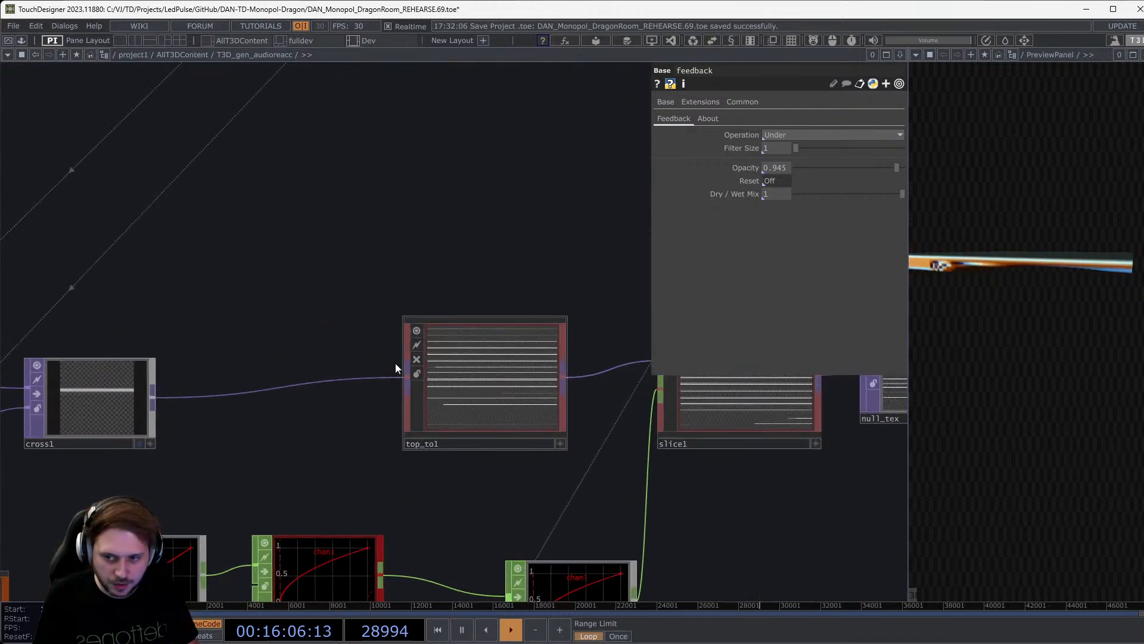
{"action": "scroll", "coordinate": [67, 390], "scroll_direction": "up", "scroll_amount": 1}
{"action": "scroll", "coordinate": [67, 390], "scroll_direction": "up", "scroll_amount": 2}
{"action": "scroll", "coordinate": [511, 365], "scroll_direction": "down", "scroll_amount": 3}
{"action": "scroll", "coordinate": [583, 421], "scroll_direction": "down", "scroll_amount": 2}
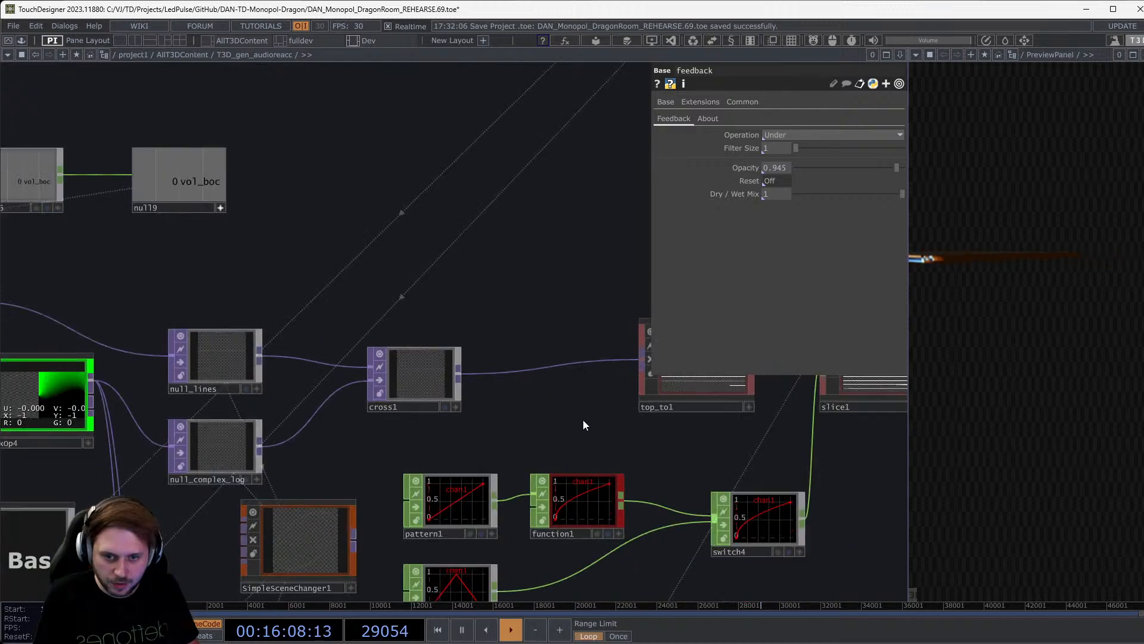
{"action": "scroll", "coordinate": [462, 446], "scroll_direction": "up", "scroll_amount": 1}
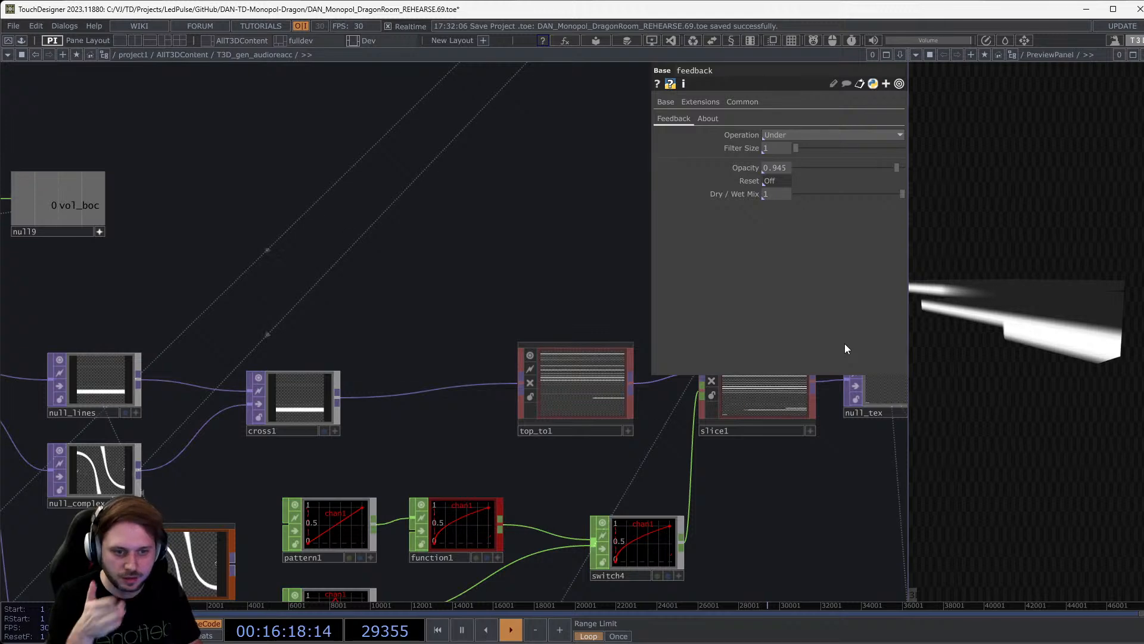
{"action": "scroll", "coordinate": [267, 420], "scroll_direction": "up", "scroll_amount": 3}
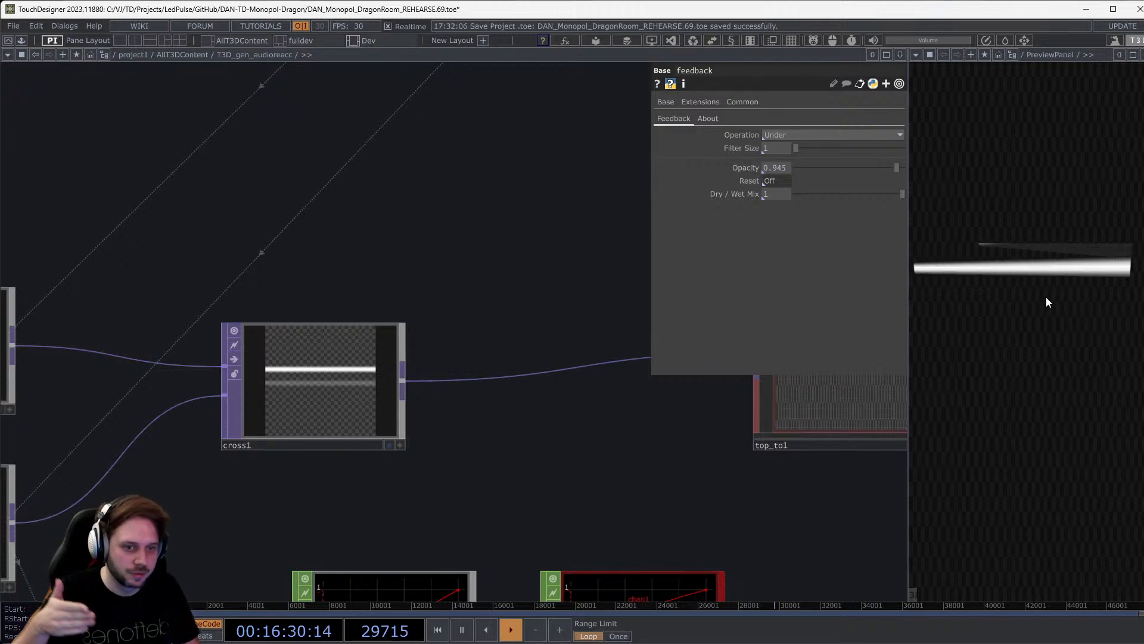
{"action": "scroll", "coordinate": [423, 390], "scroll_direction": "down", "scroll_amount": 5}
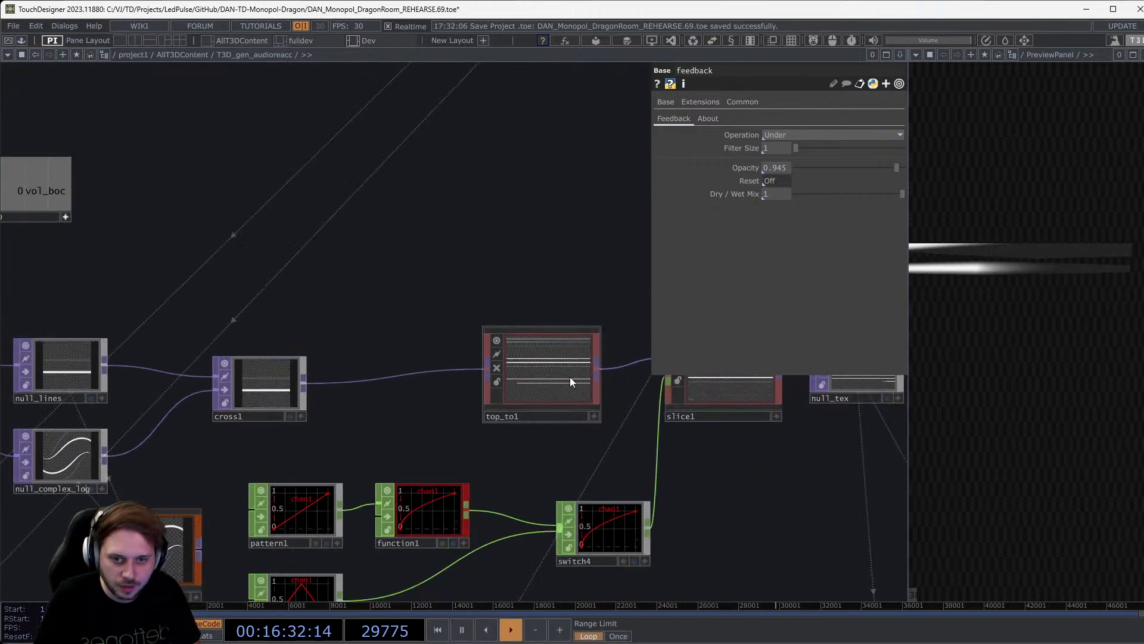
Show top_to1's TOP to settings with Mode at Time Based, then pan to its downstream nodes.
{"action": "left_click", "coordinate": [570, 377]}
{"action": "left_click", "coordinate": [683, 103]}
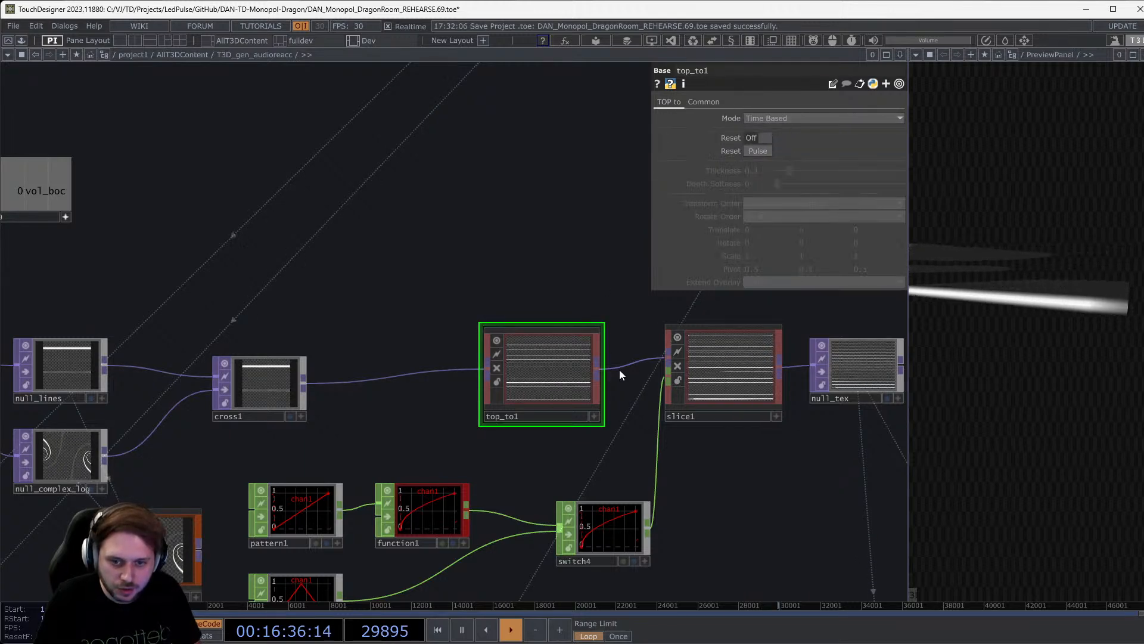
{"action": "left_click_drag", "start_coordinate": [739, 463], "coordinate": [624, 463]}
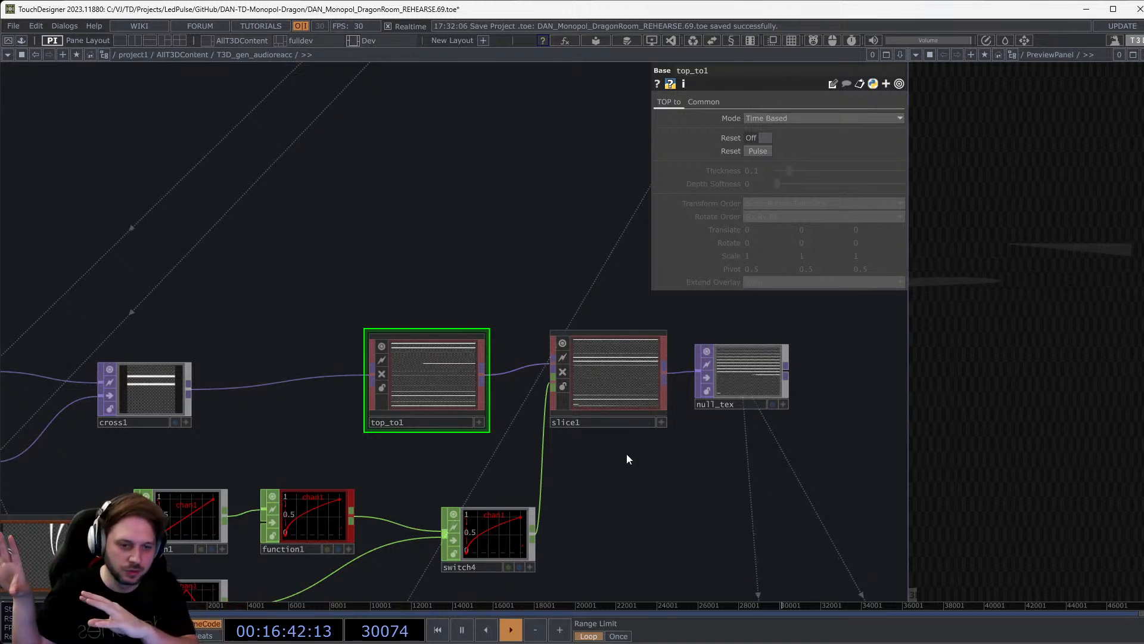
{"action": "scroll", "coordinate": [634, 411], "scroll_direction": "down", "scroll_amount": 3}
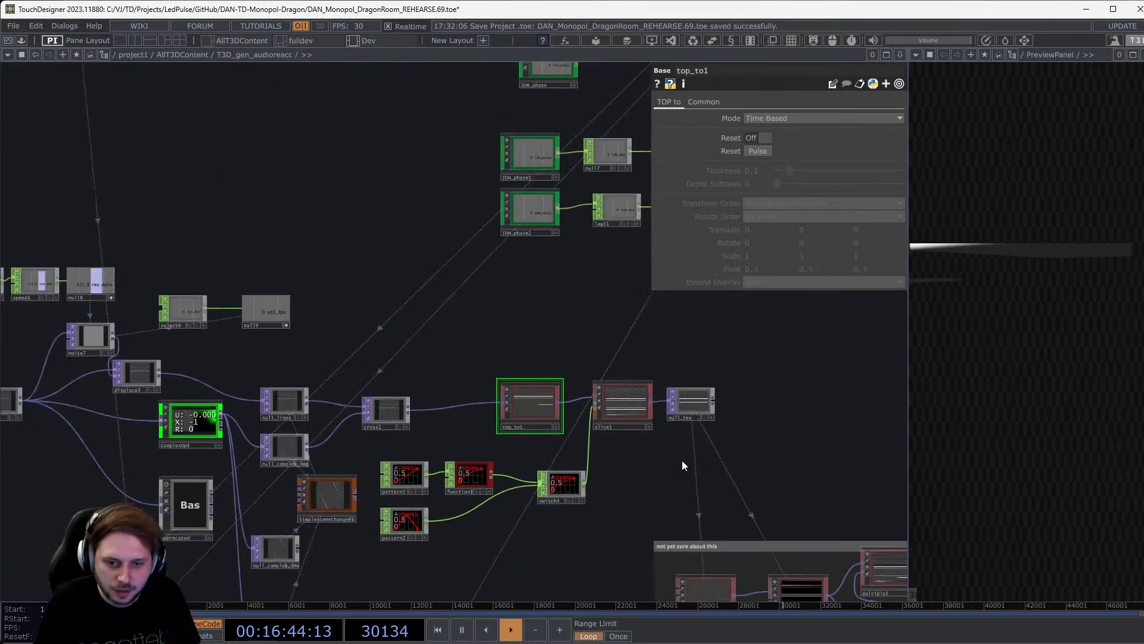
{"action": "left_click_drag", "start_coordinate": [685, 465], "coordinate": [443, 376]}
{"action": "scroll", "coordinate": [442, 376], "scroll_direction": "down", "scroll_amount": 2}
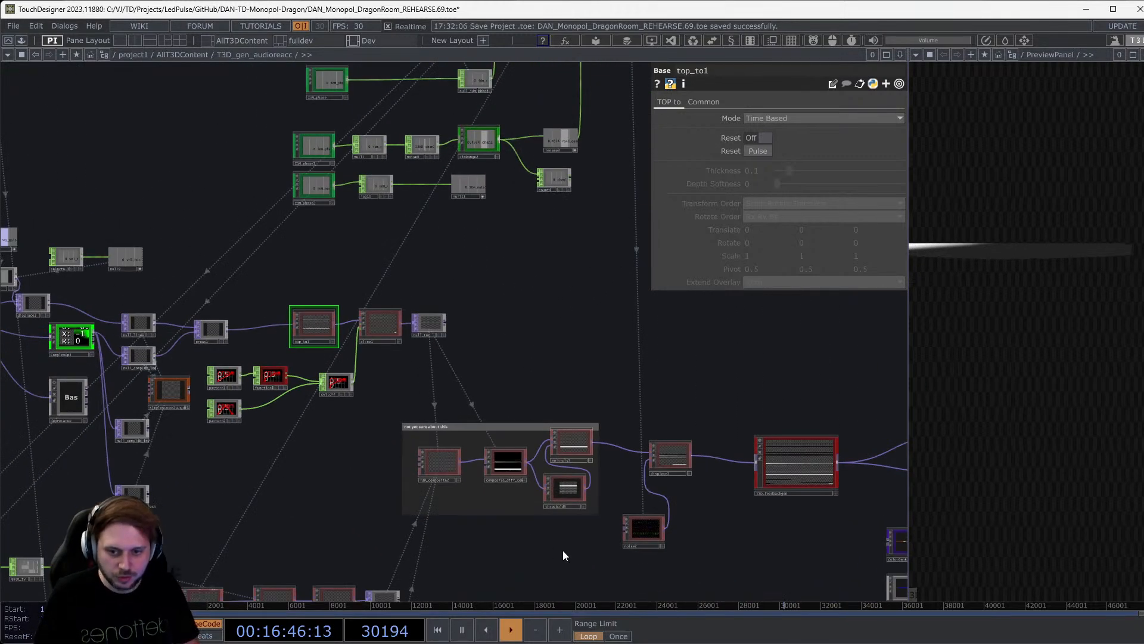
{"action": "left_click_drag", "start_coordinate": [767, 512], "coordinate": [642, 511]}
{"action": "left_click_drag", "start_coordinate": [826, 415], "coordinate": [957, 365]}
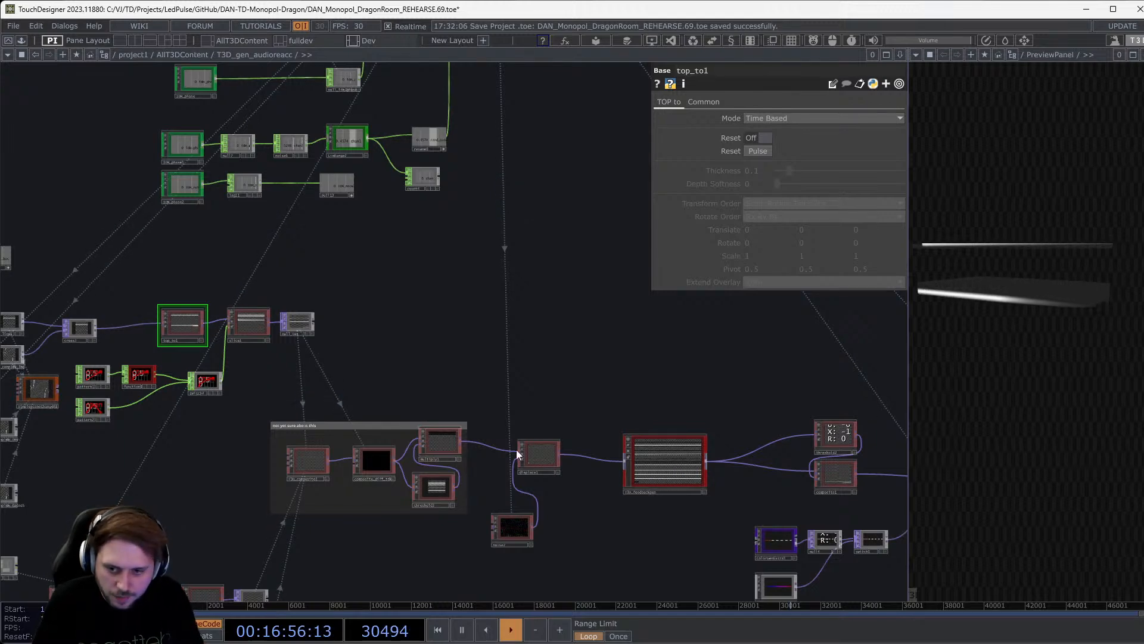
{"action": "scroll", "coordinate": [555, 492], "scroll_direction": "up", "scroll_amount": 4}
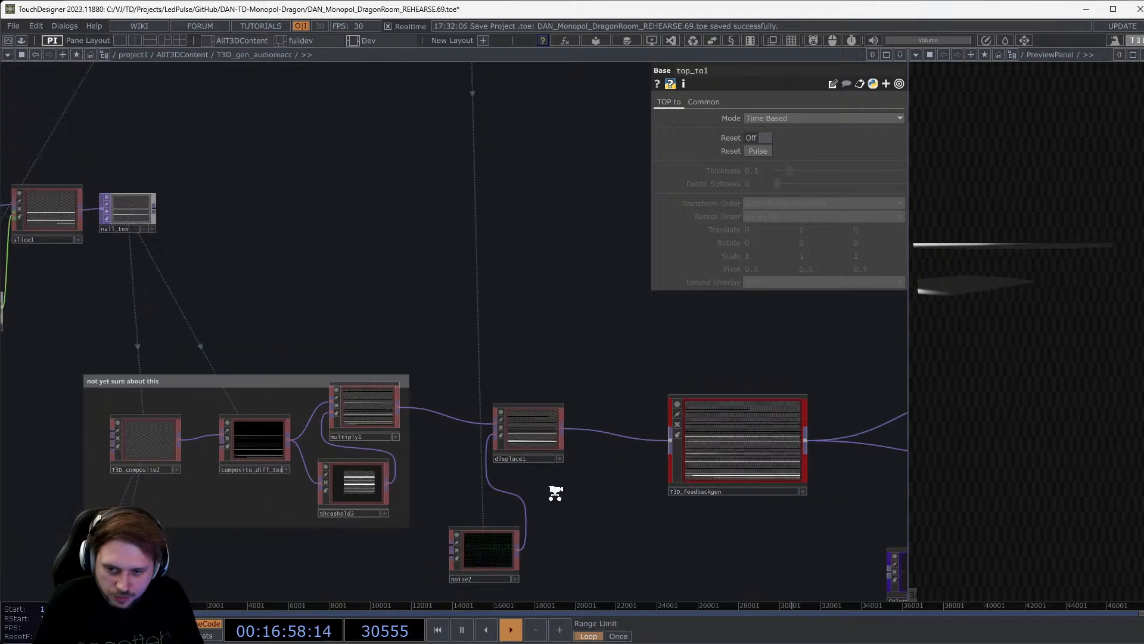
{"action": "scroll", "coordinate": [555, 493], "scroll_direction": "down", "scroll_amount": 3}
{"action": "key", "text": "alt+Tab"}
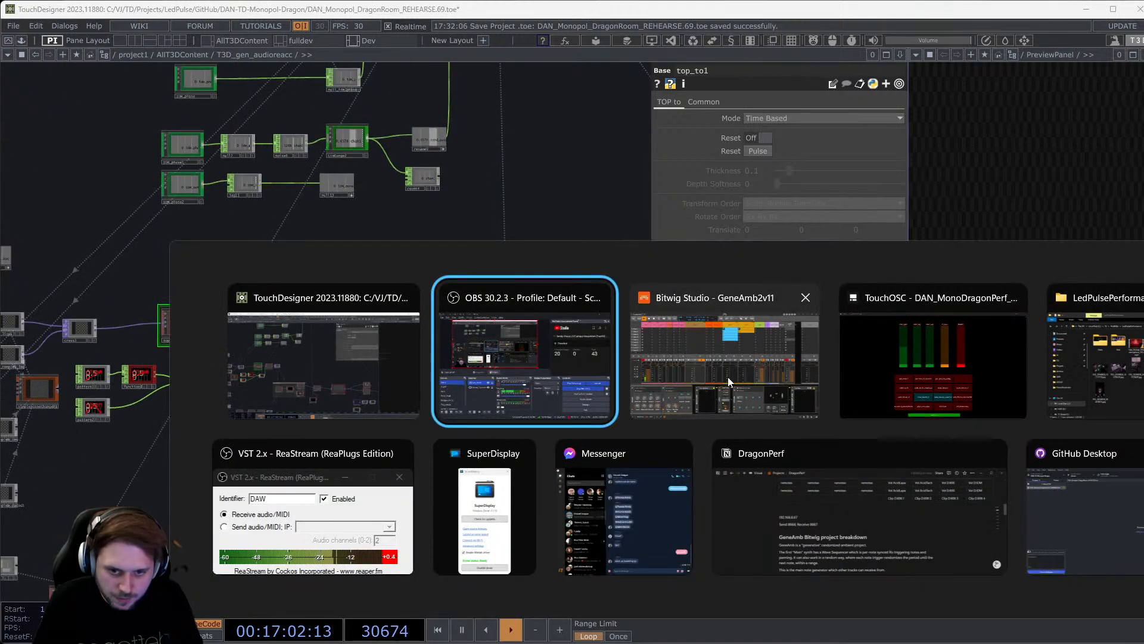
{"action": "left_click", "coordinate": [1014, 388]}
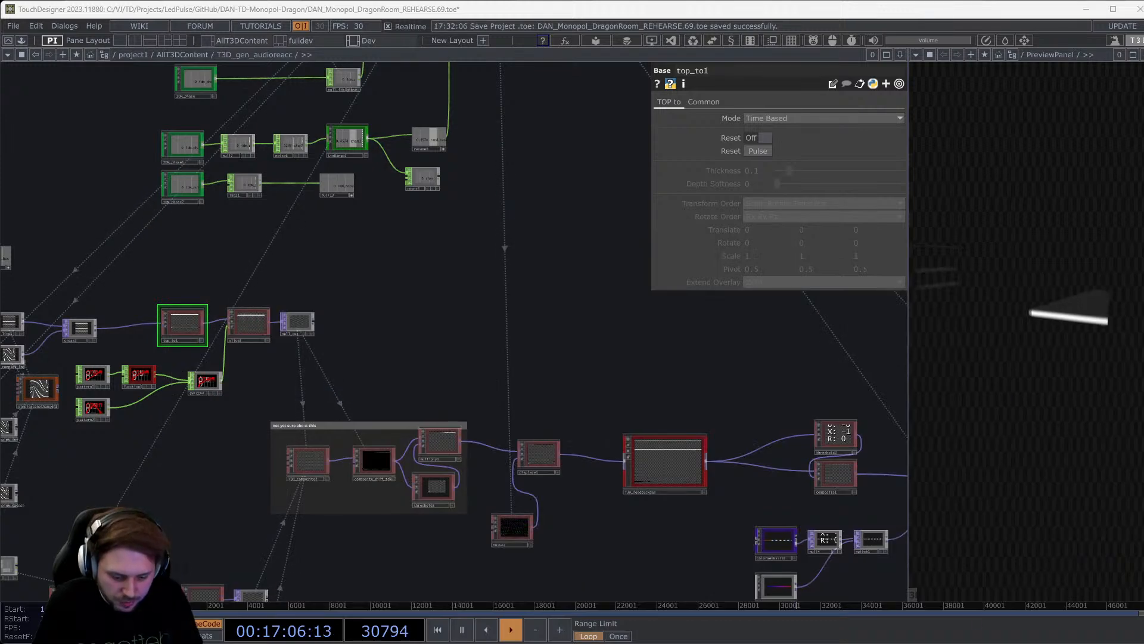
{"action": "left_click_drag", "start_coordinate": [265, 459], "coordinate": [501, 422]}
{"action": "scroll", "coordinate": [205, 287], "scroll_direction": "up", "scroll_amount": 6}
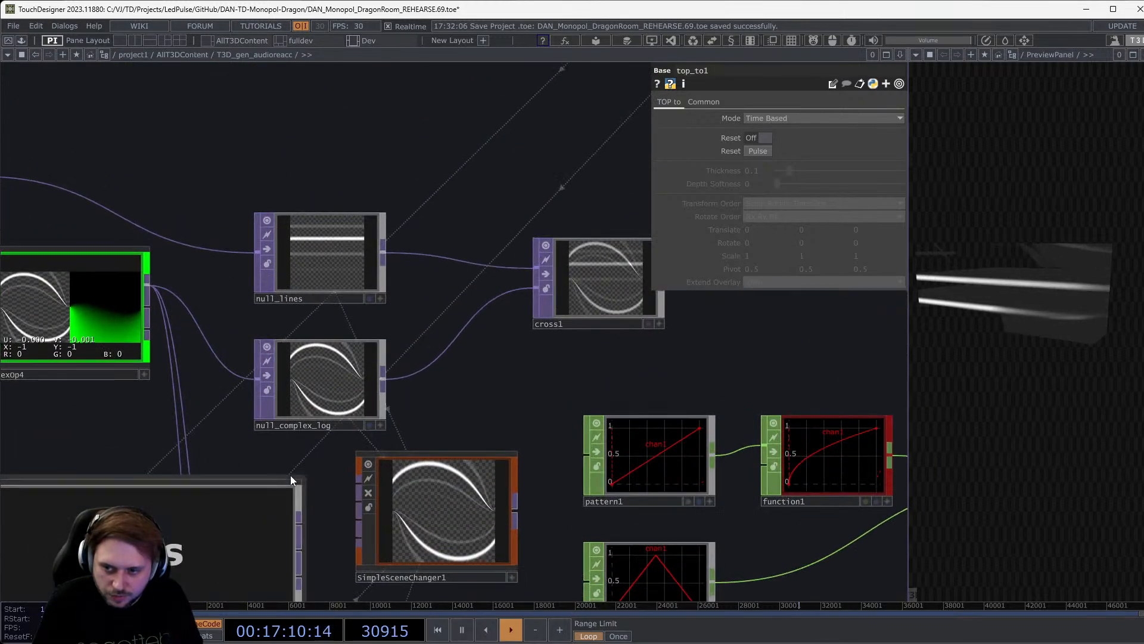
Select complexOp4 to view its catanh/Mirror settings and look over nearby blur1, noise7 and displace3.
{"action": "left_click_drag", "start_coordinate": [91, 426], "coordinate": [327, 343]}
{"action": "scroll", "coordinate": [327, 343], "scroll_direction": "up", "scroll_amount": 5}
{"action": "left_click", "coordinate": [195, 398]}
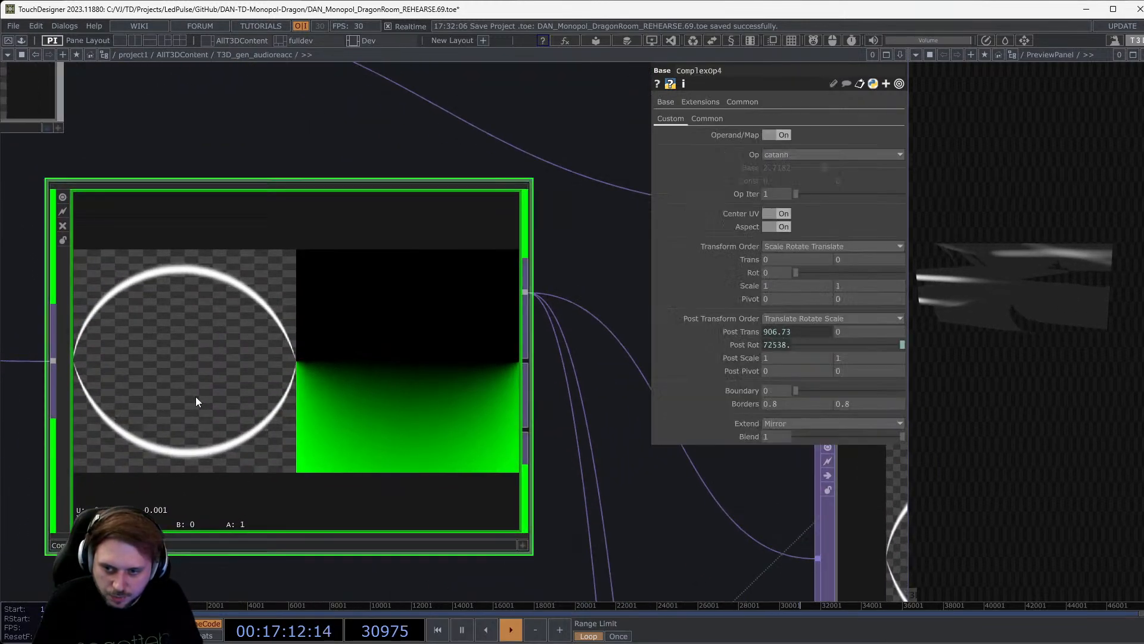
{"action": "scroll", "coordinate": [195, 396], "scroll_direction": "down", "scroll_amount": 4}
{"action": "left_click_drag", "start_coordinate": [195, 395], "coordinate": [526, 462]}
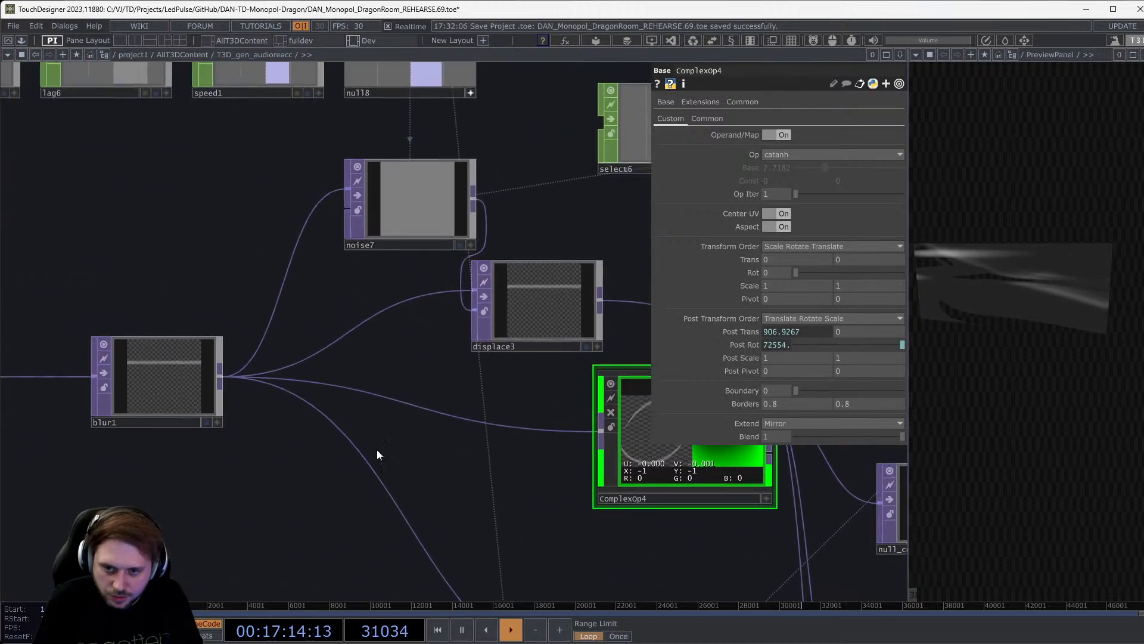
{"action": "scroll", "coordinate": [120, 391], "scroll_direction": "up", "scroll_amount": 4}
{"action": "scroll", "coordinate": [122, 389], "scroll_direction": "down", "scroll_amount": 6}
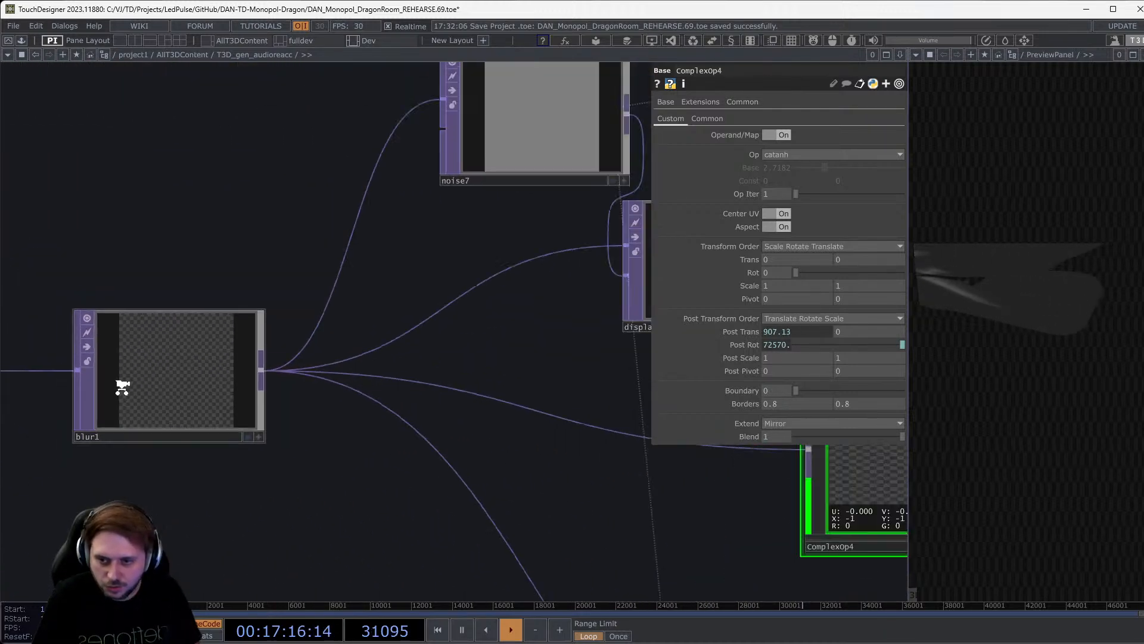
{"action": "scroll", "coordinate": [431, 422], "scroll_direction": "up", "scroll_amount": 5}
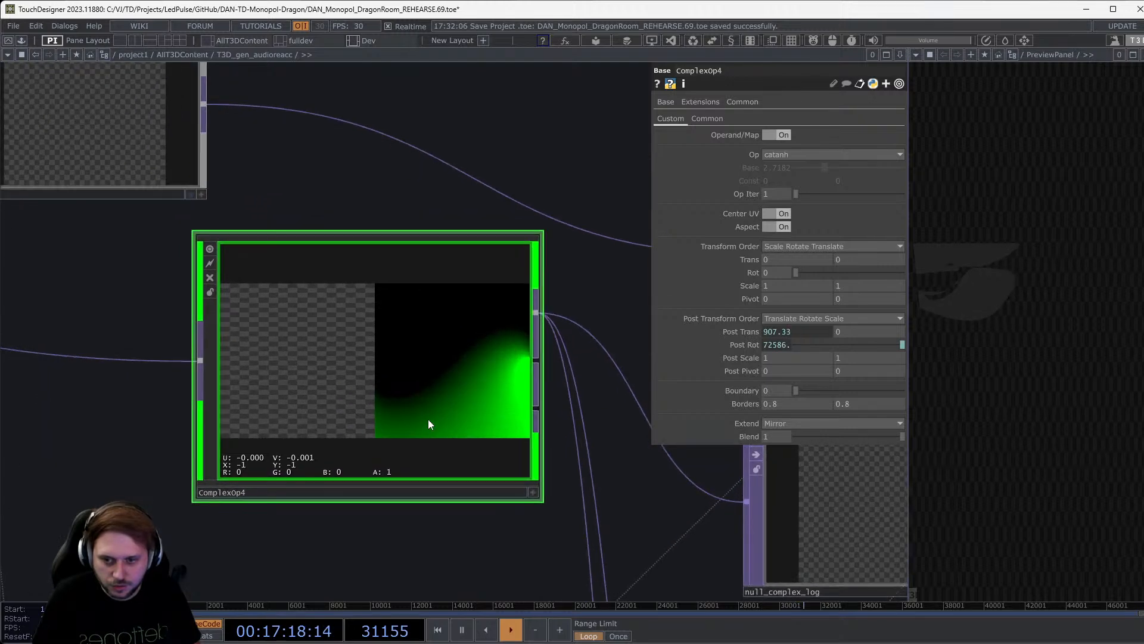
{"action": "scroll", "coordinate": [383, 405], "scroll_direction": "down", "scroll_amount": 6}
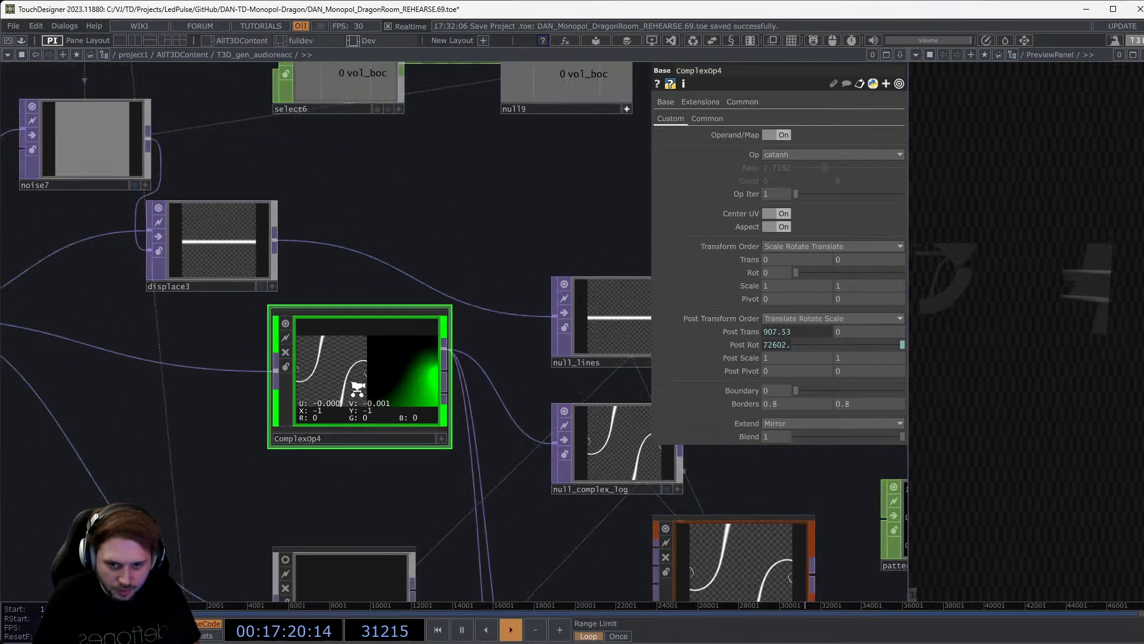
{"action": "left_click_drag", "start_coordinate": [553, 403], "coordinate": [258, 464]}
{"action": "scroll", "coordinate": [396, 409], "scroll_direction": "up", "scroll_amount": 8}
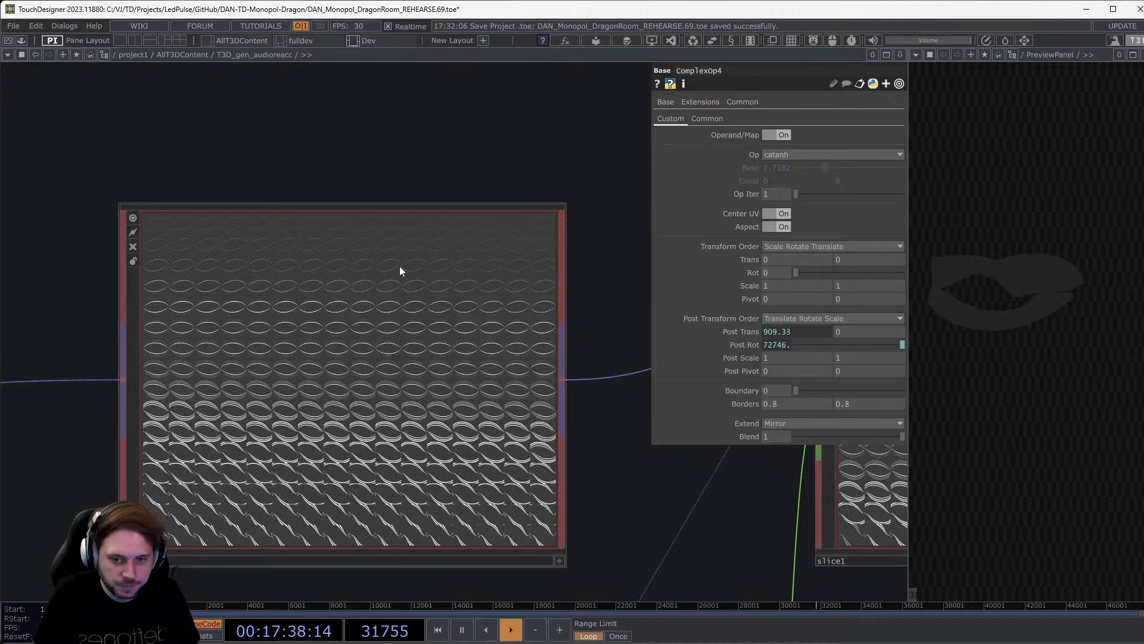
{"action": "scroll", "coordinate": [448, 301], "scroll_direction": "down", "scroll_amount": 5}
Pan past null_tex to the noise1/threshold1 chain and drop noise1 onto the cube preview.
{"action": "scroll", "coordinate": [449, 302], "scroll_direction": "down", "scroll_amount": 4}
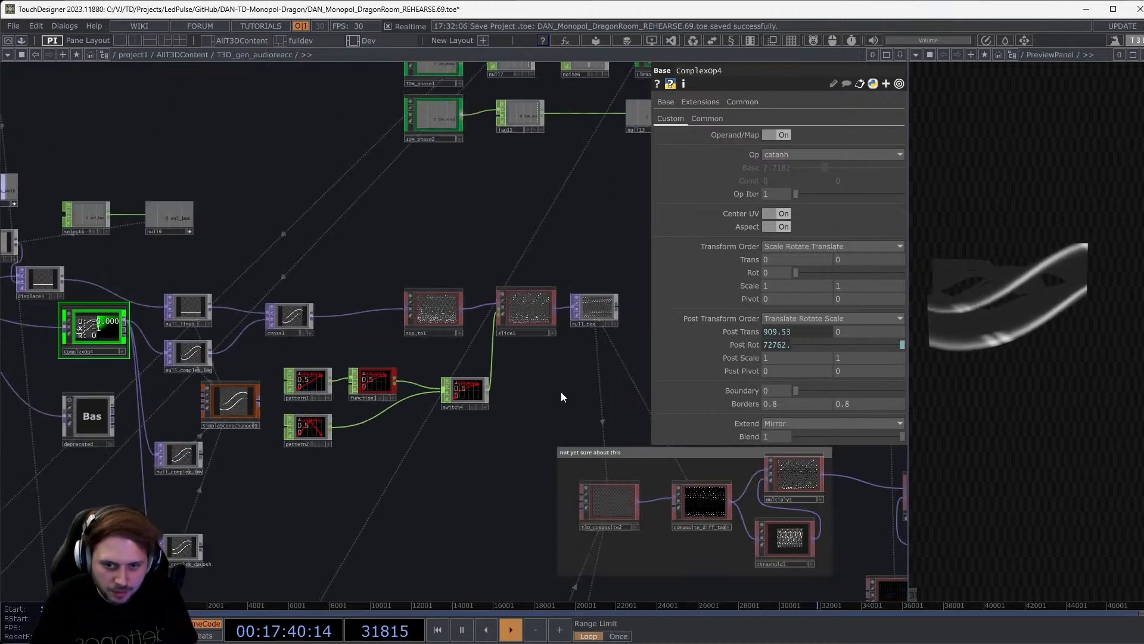
{"action": "left_click_drag", "start_coordinate": [493, 397], "coordinate": [367, 335]}
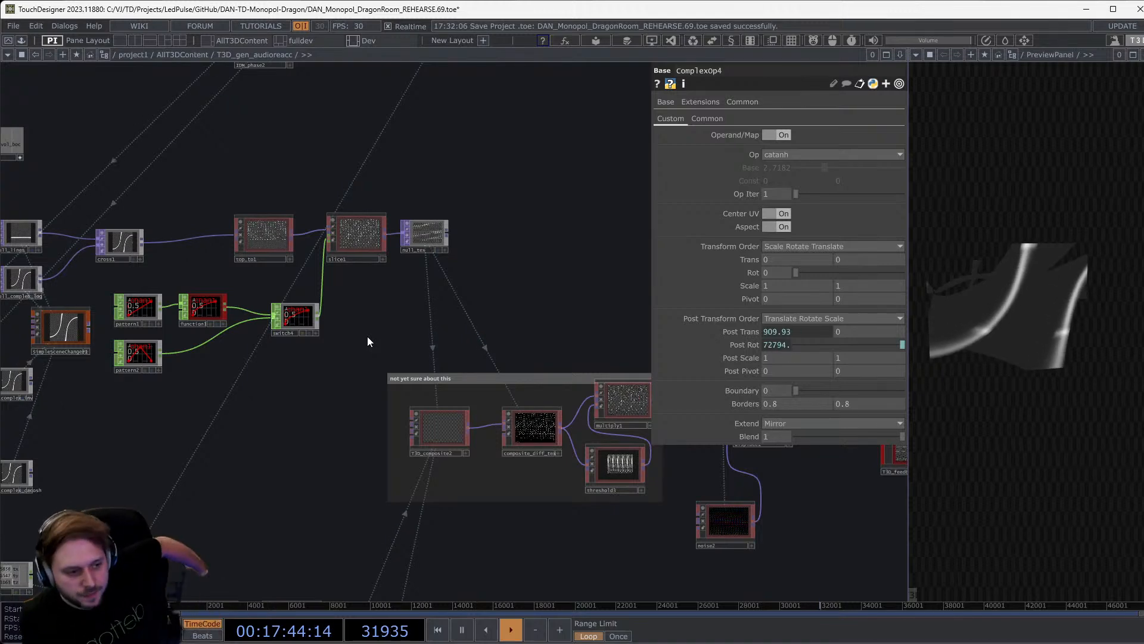
{"action": "scroll", "coordinate": [358, 378], "scroll_direction": "down", "scroll_amount": 5}
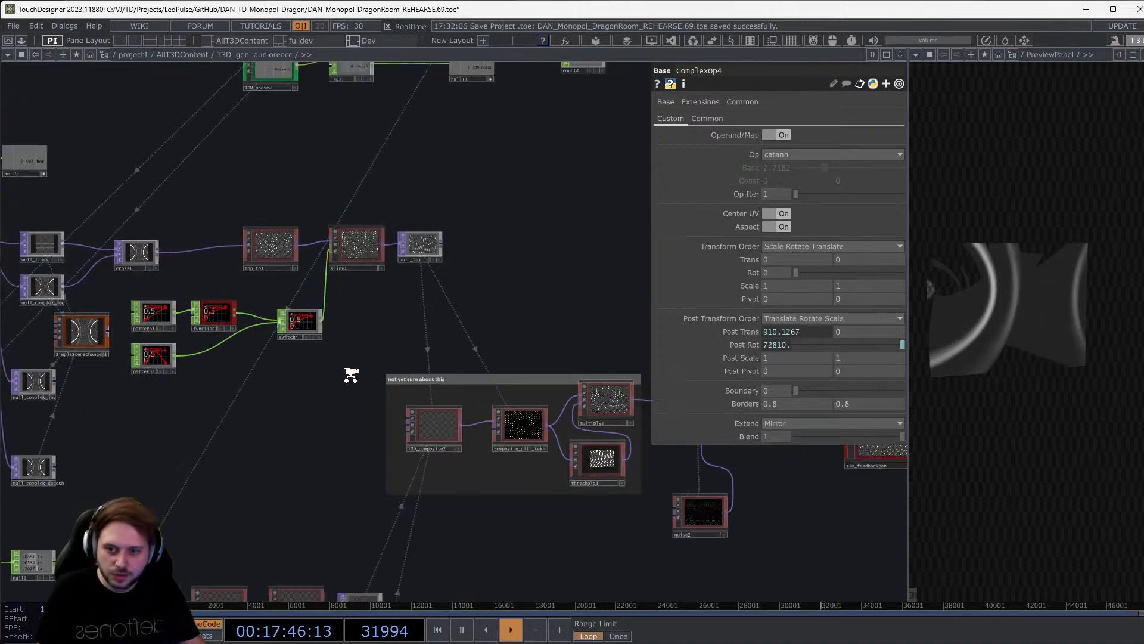
{"action": "left_click_drag", "start_coordinate": [413, 426], "coordinate": [393, 267]}
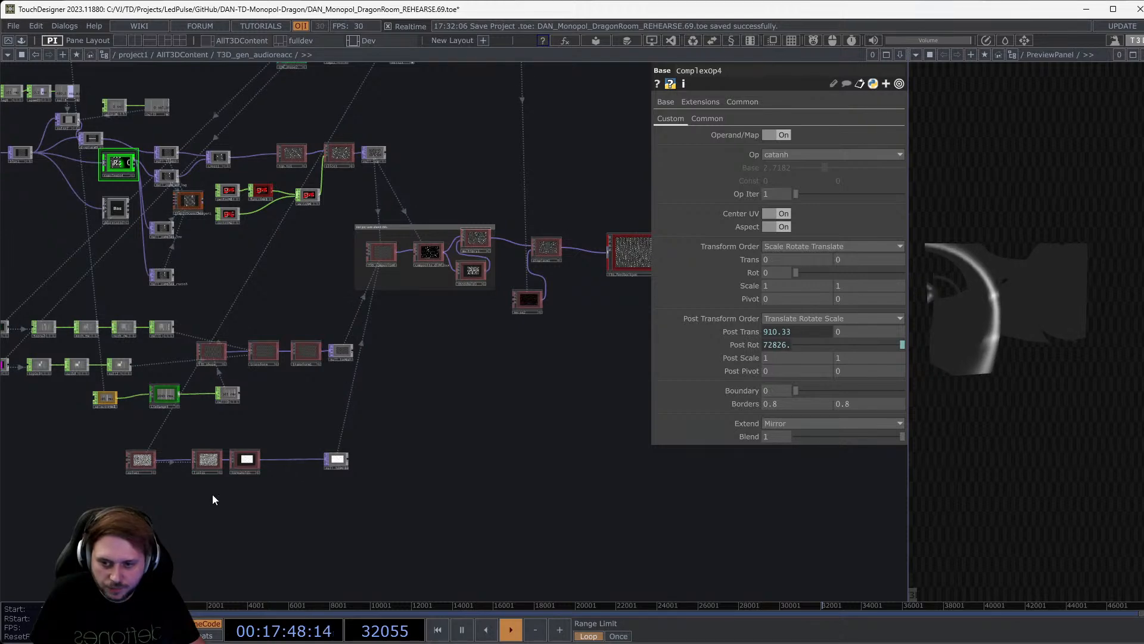
{"action": "scroll", "coordinate": [245, 466], "scroll_direction": "up", "scroll_amount": 9}
{"action": "left_click_drag", "start_coordinate": [365, 526], "coordinate": [484, 503]}
{"action": "left_click_drag", "start_coordinate": [236, 530], "coordinate": [454, 509]}
{"action": "left_click_drag", "start_coordinate": [207, 415], "coordinate": [1012, 306]}
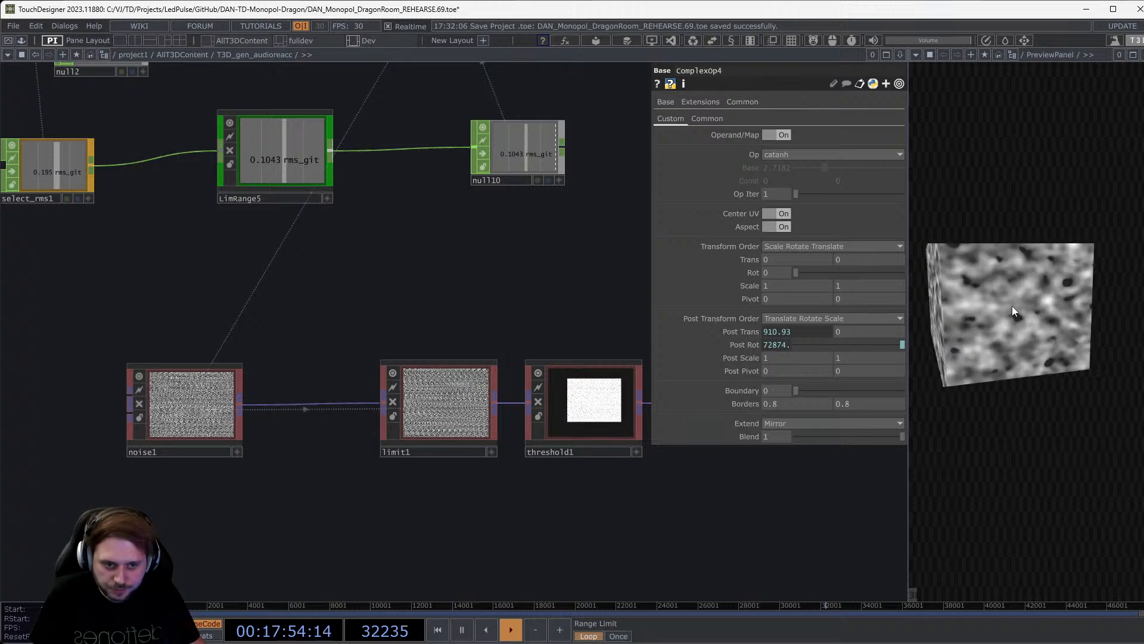
Raise surface1's Threshold to 0.928 for sparse white blobs in the preview.
{"action": "middle_click_drag", "start_coordinate": [1012, 306], "coordinate": [1021, 345]}
{"action": "left_click", "coordinate": [911, 599]}
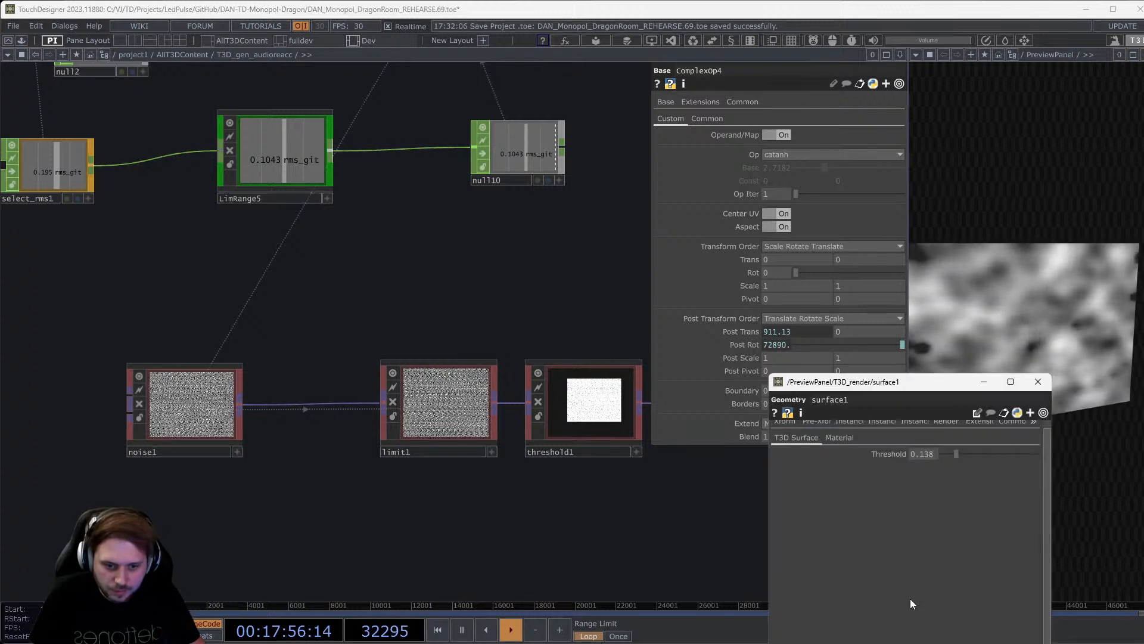
{"action": "left_click_drag", "start_coordinate": [524, 255], "coordinate": [525, 254]}
{"action": "left_click_drag", "start_coordinate": [560, 314], "coordinate": [638, 314]}
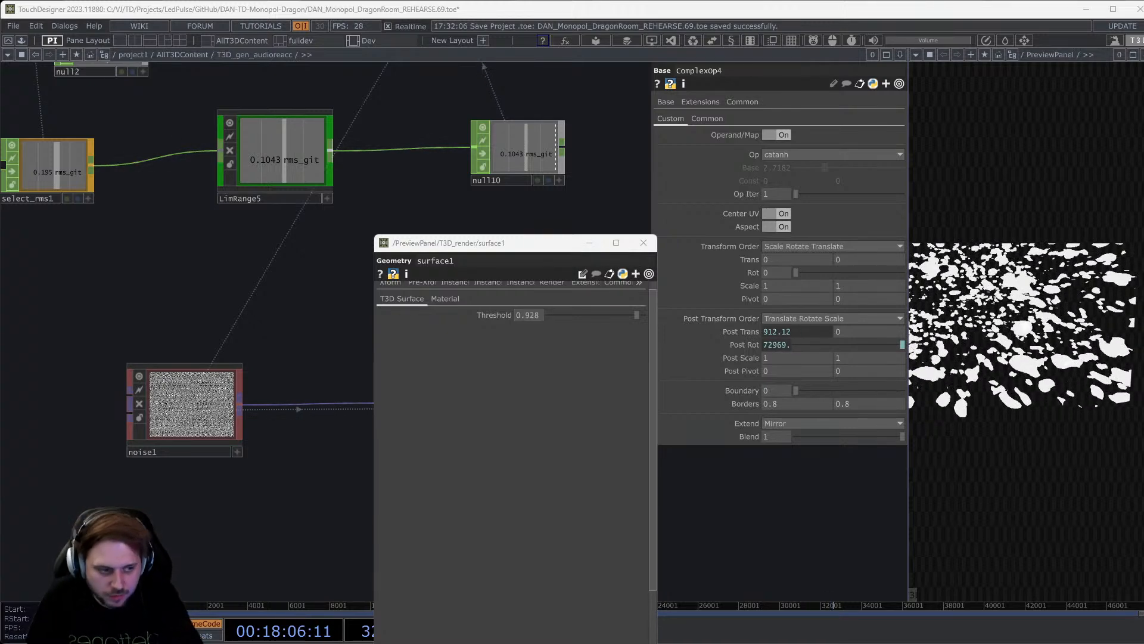
{"action": "left_click", "coordinate": [644, 243]}
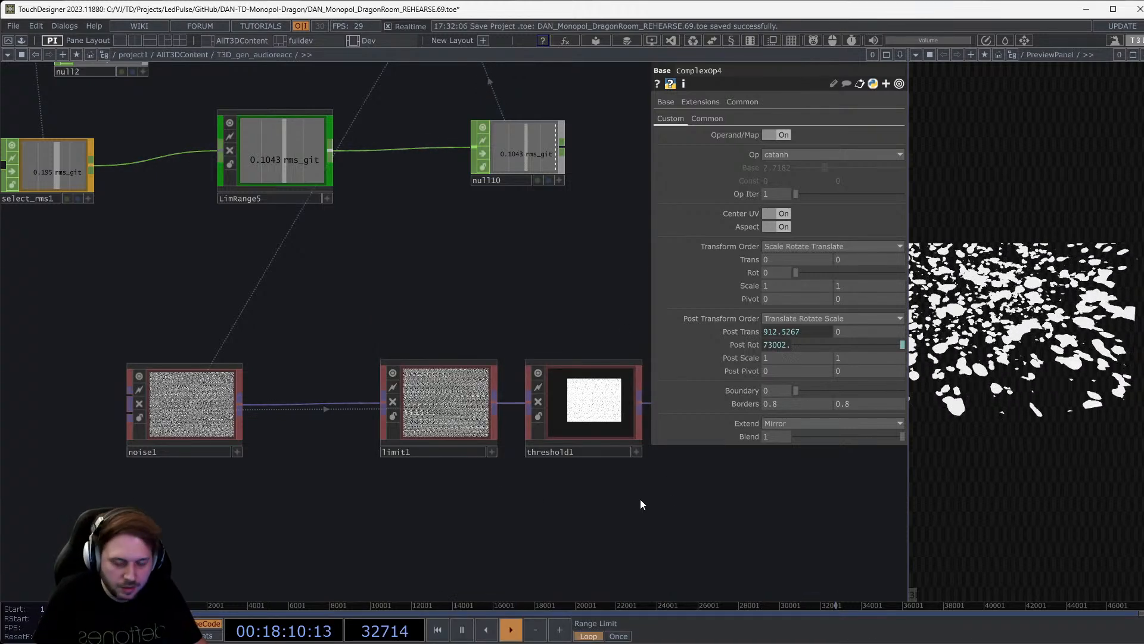
Pan left and select T3D_feedbackgen to show its Feedback settings.
{"action": "left_click_drag", "start_coordinate": [640, 499], "coordinate": [328, 461]}
{"action": "scroll", "coordinate": [367, 436], "scroll_direction": "down", "scroll_amount": 5}
{"action": "left_click_drag", "start_coordinate": [532, 458], "coordinate": [377, 511]}
{"action": "left_click_drag", "start_coordinate": [589, 471], "coordinate": [359, 495]}
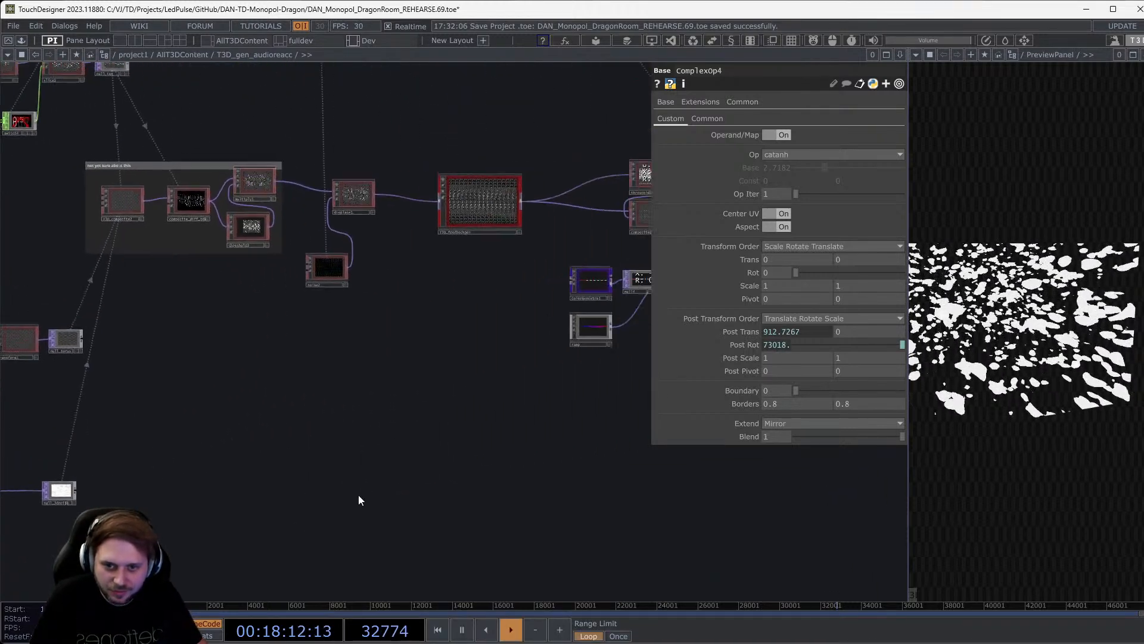
{"action": "left_click", "coordinate": [436, 202]}
Lower surface1's Threshold to 0.332 in a floating parameter window, moved aside.
{"action": "scroll", "coordinate": [465, 179], "scroll_direction": "up", "scroll_amount": 3}
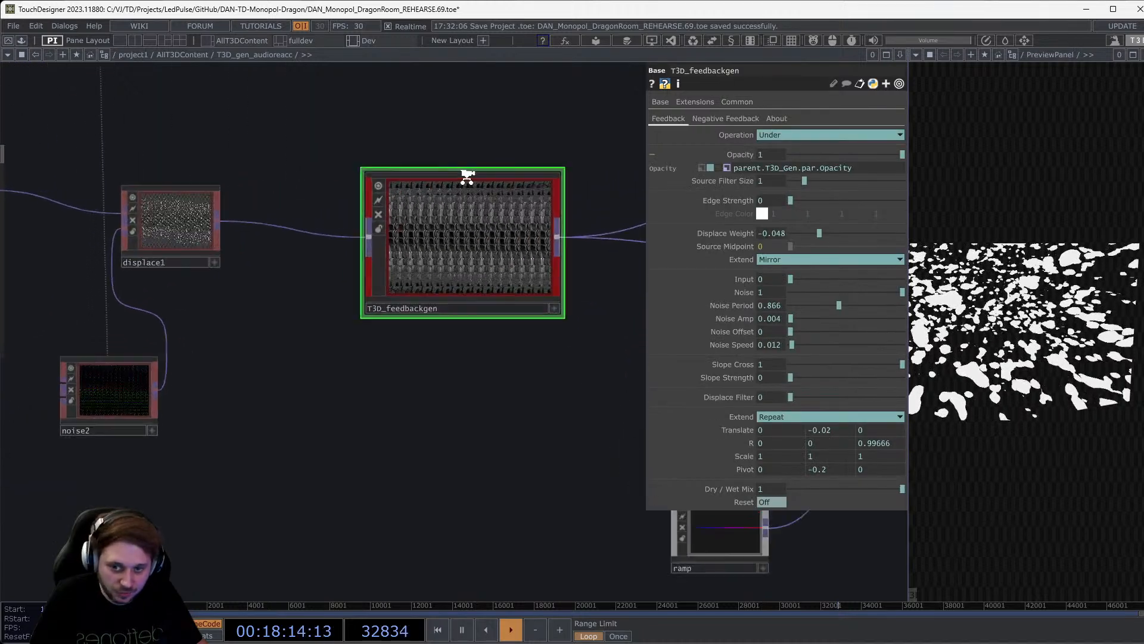
{"action": "scroll", "coordinate": [466, 177], "scroll_direction": "up", "scroll_amount": 2}
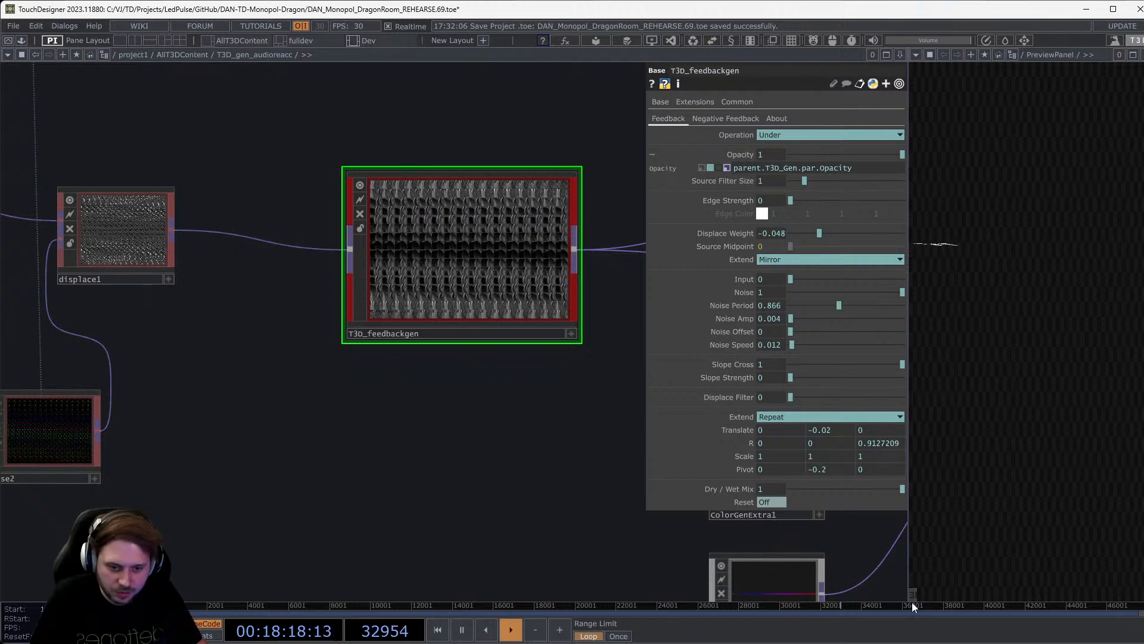
{"action": "key", "text": "p"}
{"action": "mouse_move", "coordinate": [995, 456]}
{"action": "left_mouse_down"}
{"action": "mouse_move", "coordinate": [957, 455]}
{"action": "mouse_move", "coordinate": [978, 457]}
{"action": "left_mouse_up"}
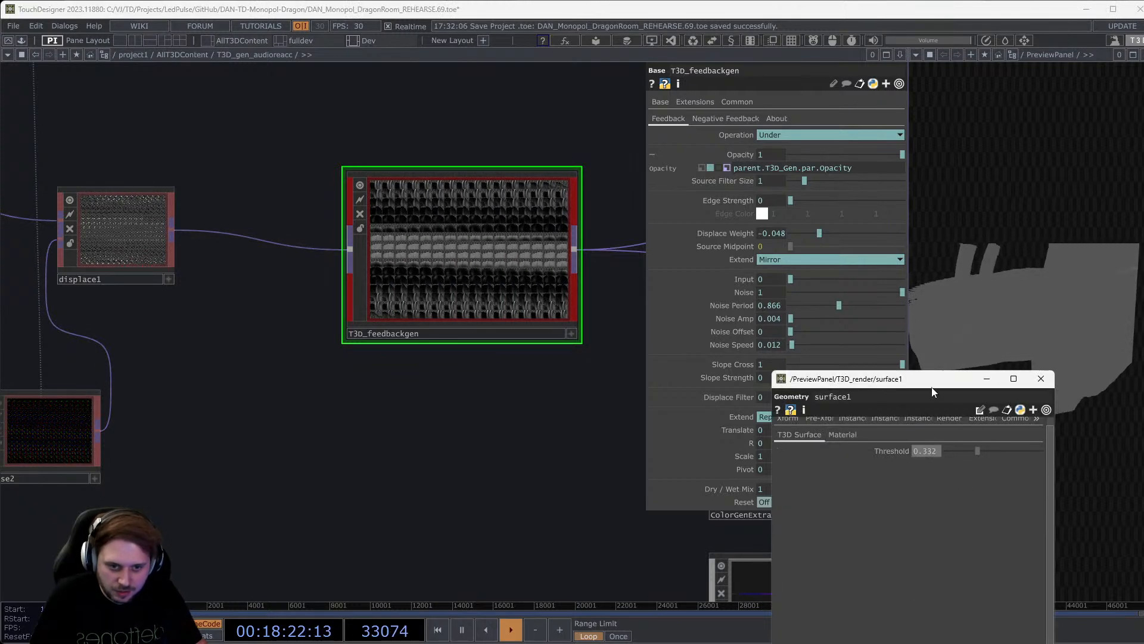
{"action": "left_click_drag", "start_coordinate": [894, 379], "coordinate": [293, 345]}
{"action": "scroll", "coordinate": [459, 301], "scroll_direction": "down", "scroll_amount": 6}
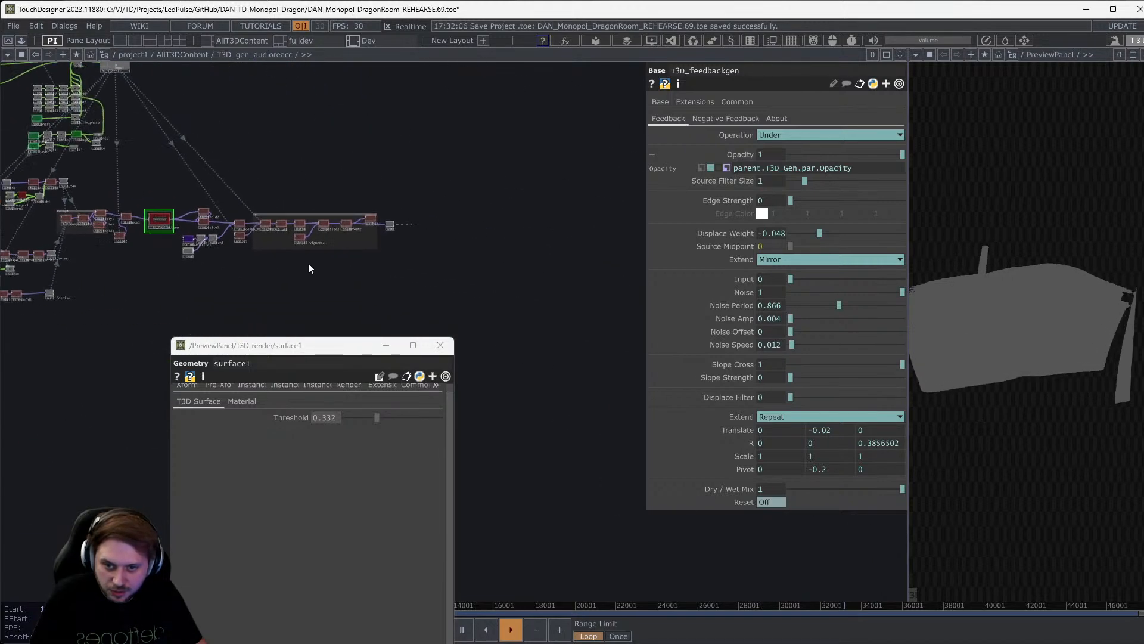
{"action": "scroll", "coordinate": [343, 220], "scroll_direction": "up", "scroll_amount": 6}
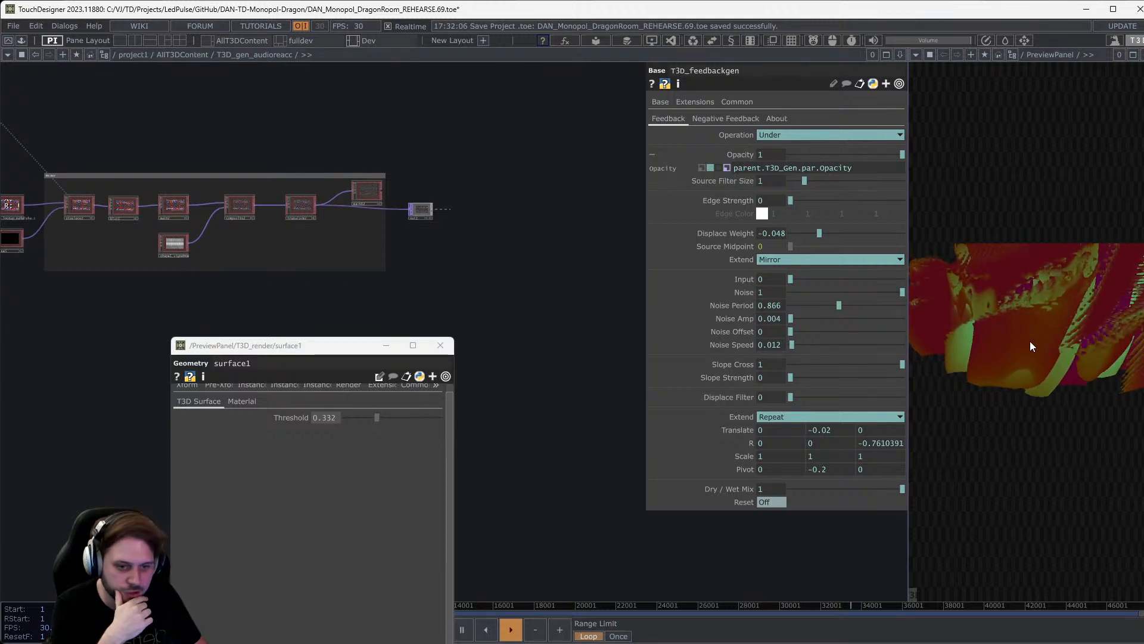
Preview displace1's output beside T3D_feedbackgen, then close the surface settings window.
{"action": "left_click_drag", "start_coordinate": [266, 281], "coordinate": [720, 269]}
{"action": "scroll", "coordinate": [219, 163], "scroll_direction": "up", "scroll_amount": 3}
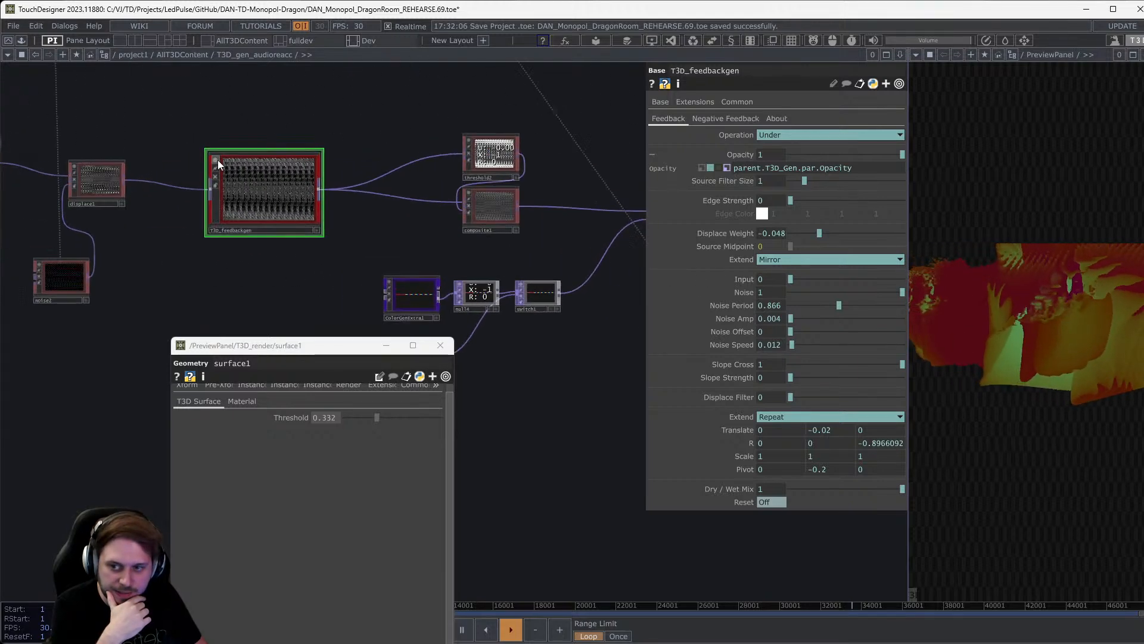
{"action": "scroll", "coordinate": [218, 164], "scroll_direction": "up", "scroll_amount": 3}
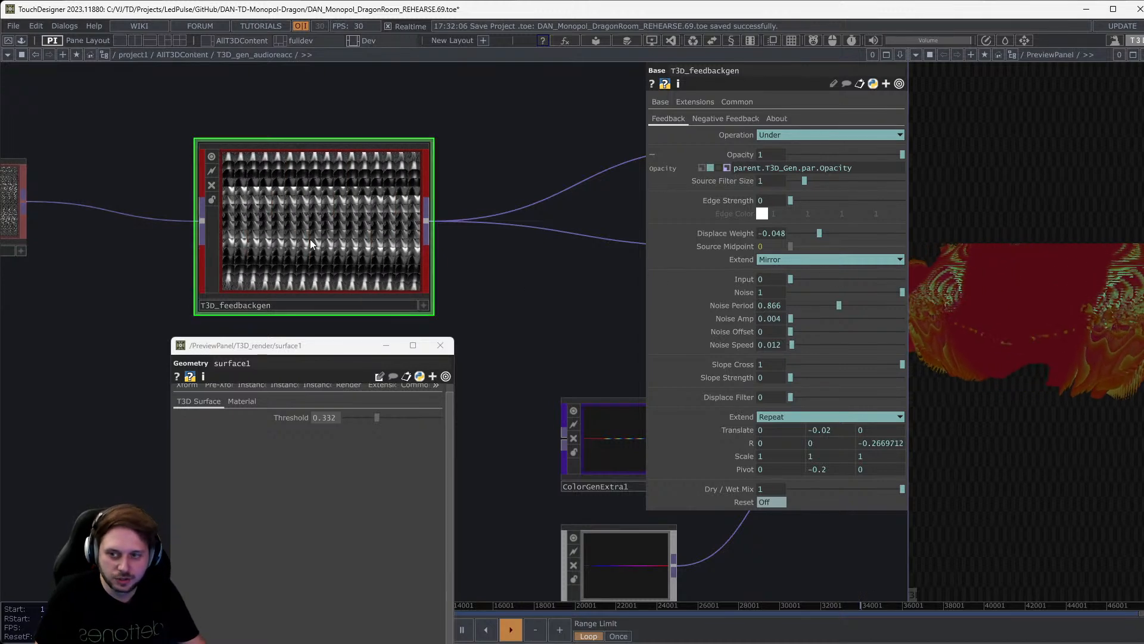
{"action": "left_click_drag", "start_coordinate": [89, 184], "coordinate": [373, 190]}
{"action": "scroll", "coordinate": [204, 195], "scroll_direction": "up", "scroll_amount": 2}
{"action": "scroll", "coordinate": [205, 196], "scroll_direction": "down", "scroll_amount": 4}
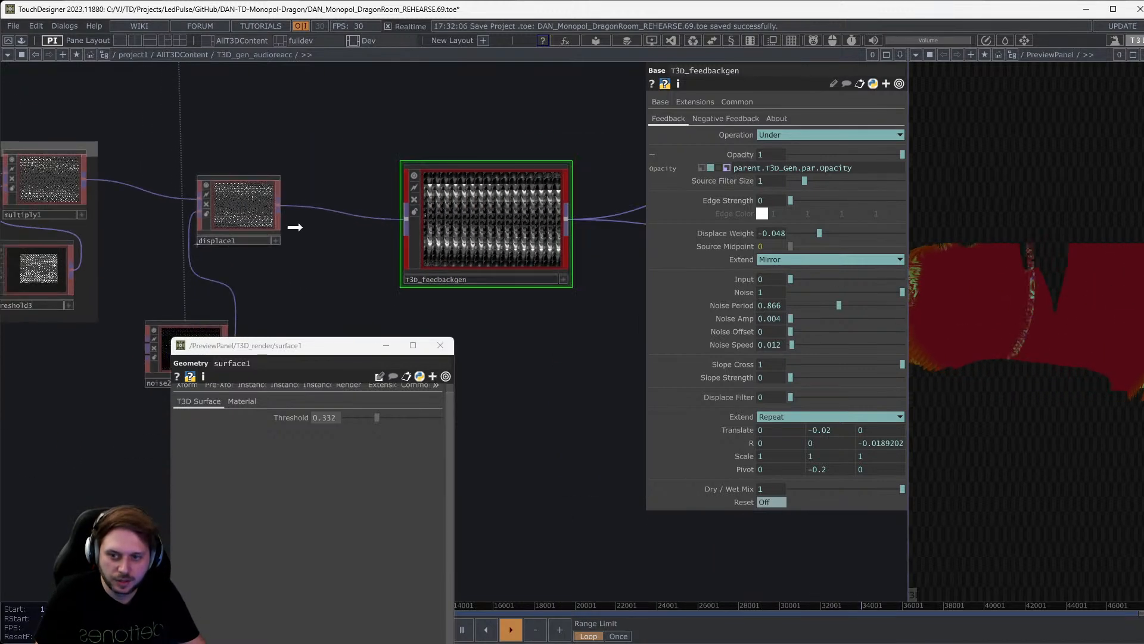
{"action": "left_click_drag", "start_coordinate": [295, 227], "coordinate": [978, 300]}
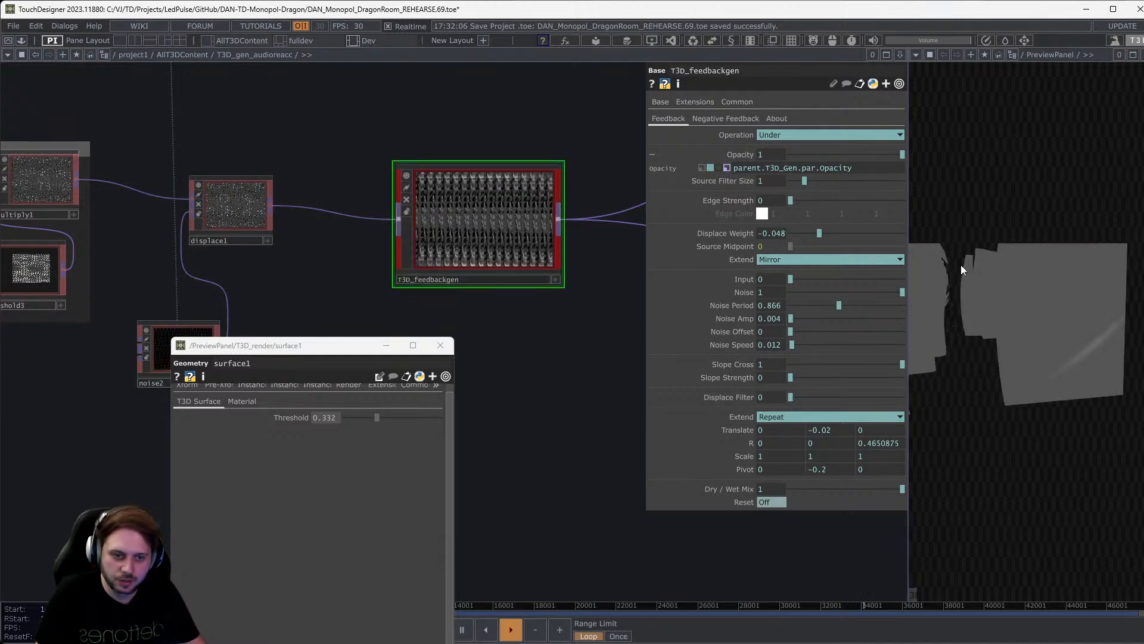
{"action": "scroll", "coordinate": [542, 244], "scroll_direction": "down", "scroll_amount": 5}
{"action": "left_click_drag", "start_coordinate": [488, 279], "coordinate": [169, 272]}
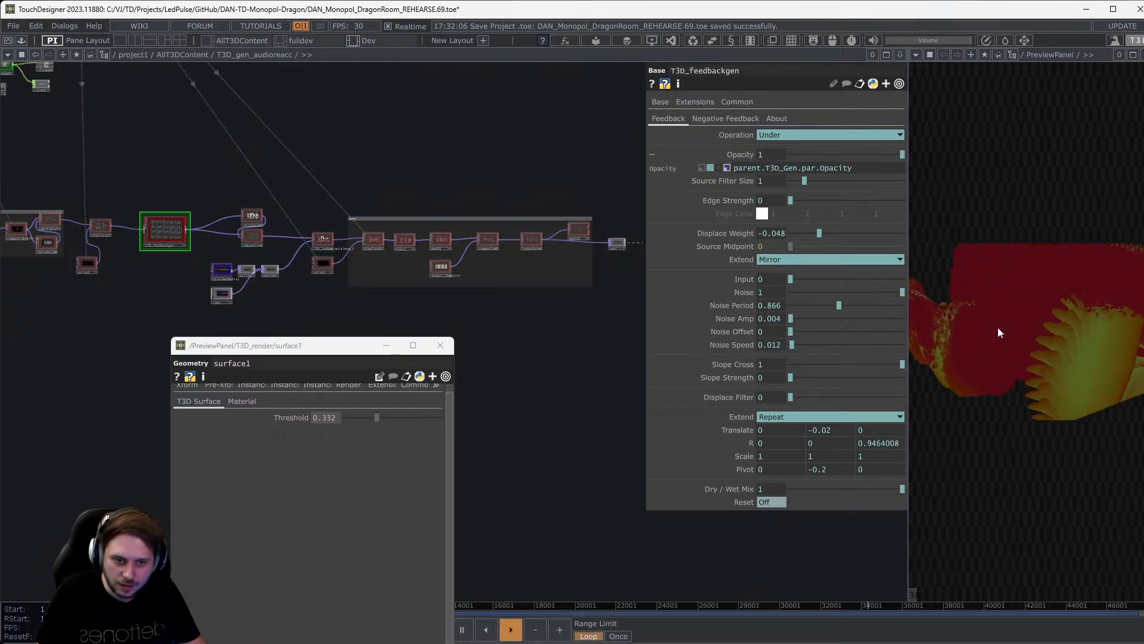
{"action": "left_click_drag", "start_coordinate": [118, 285], "coordinate": [486, 245]}
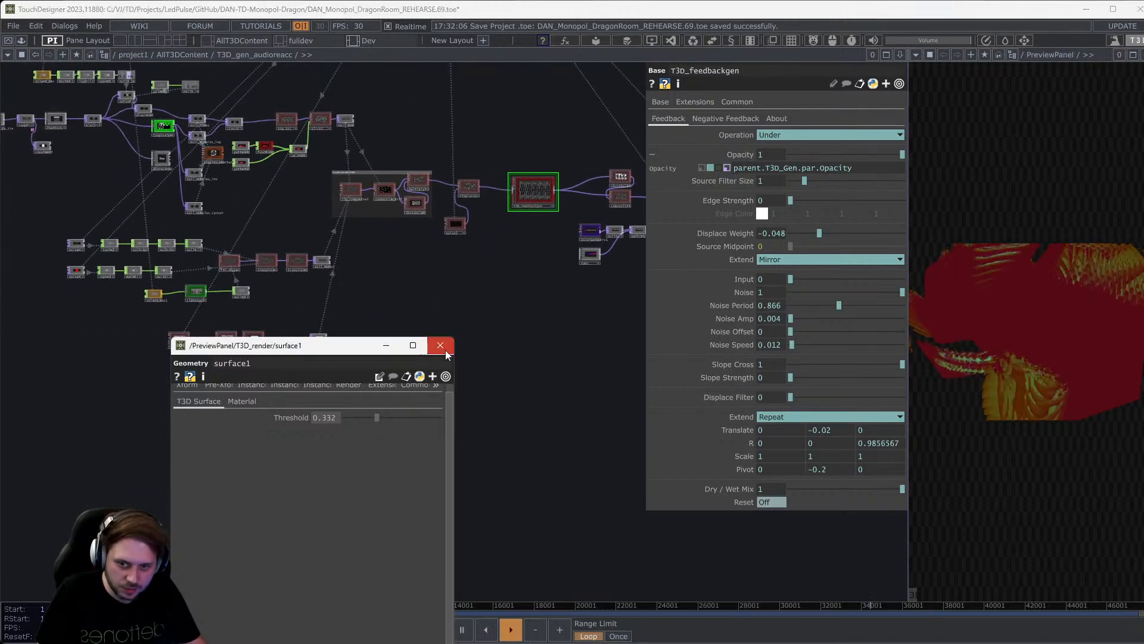
{"action": "left_click", "coordinate": [442, 346]}
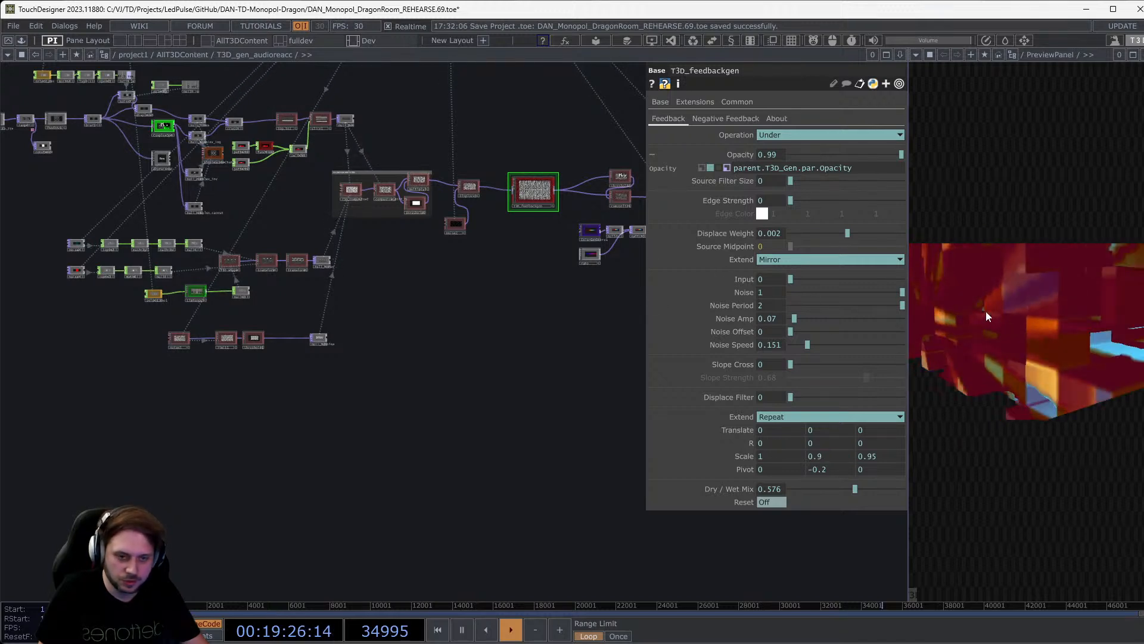
{"action": "scroll", "coordinate": [262, 289], "scroll_direction": "up", "scroll_amount": 6}
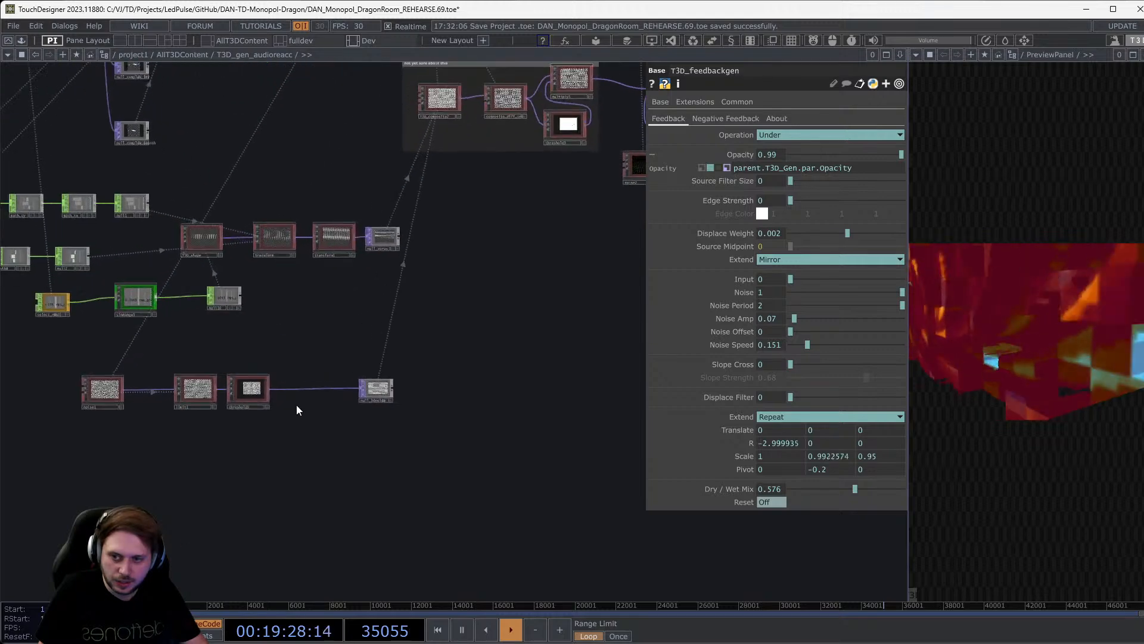
{"action": "scroll", "coordinate": [362, 393], "scroll_direction": "up", "scroll_amount": 1}
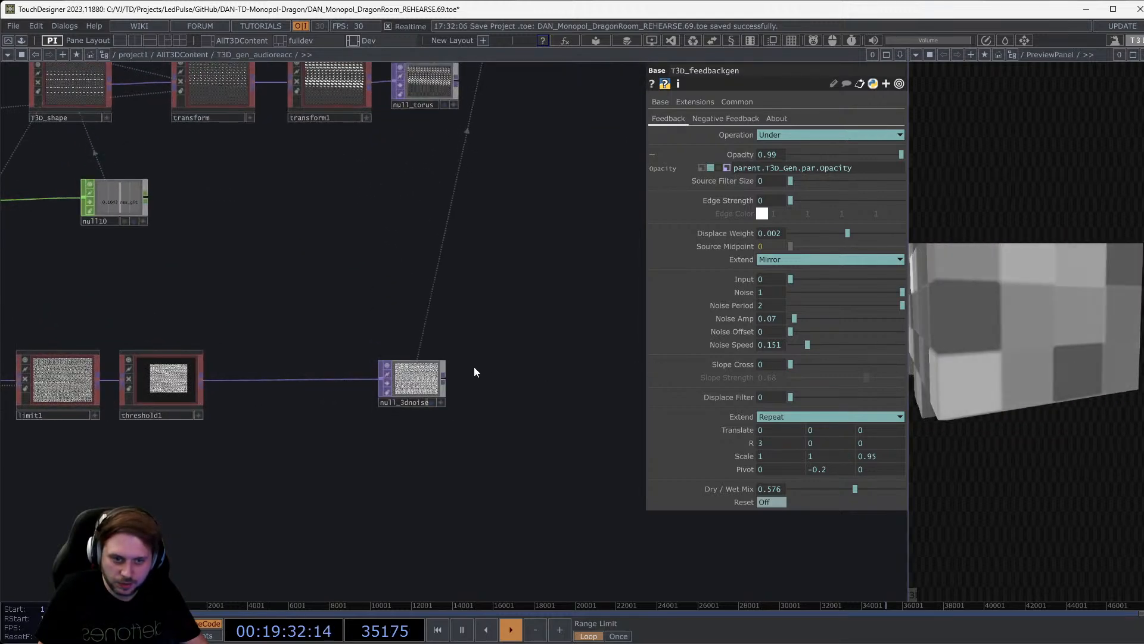
{"action": "scroll", "coordinate": [531, 341], "scroll_direction": "down", "scroll_amount": 4}
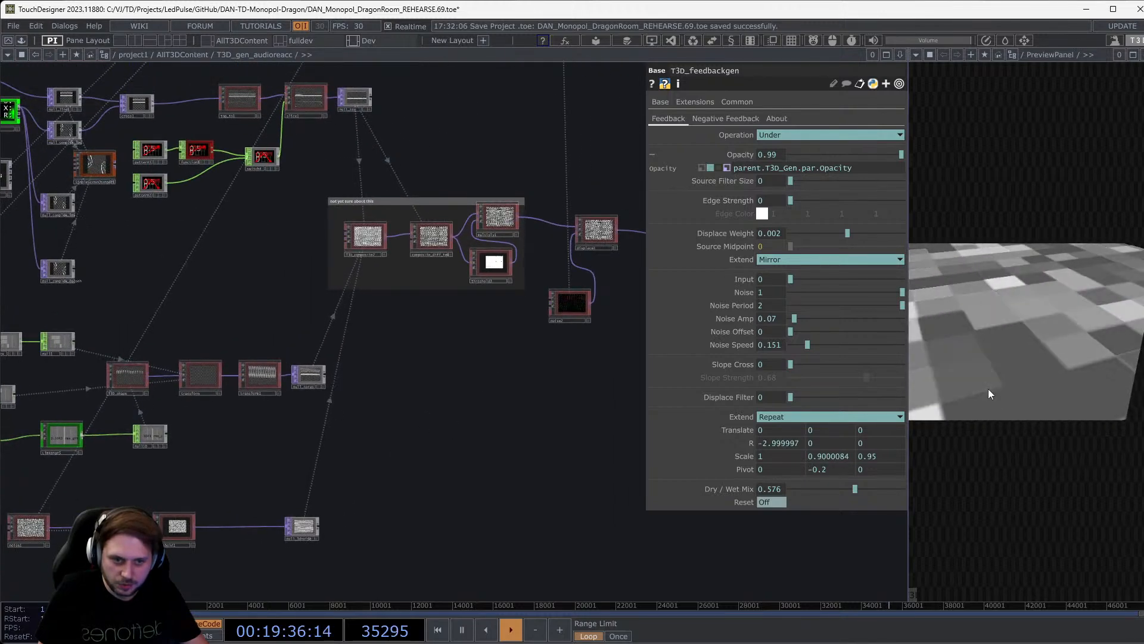
{"action": "left_click_drag", "start_coordinate": [479, 378], "coordinate": [417, 399]}
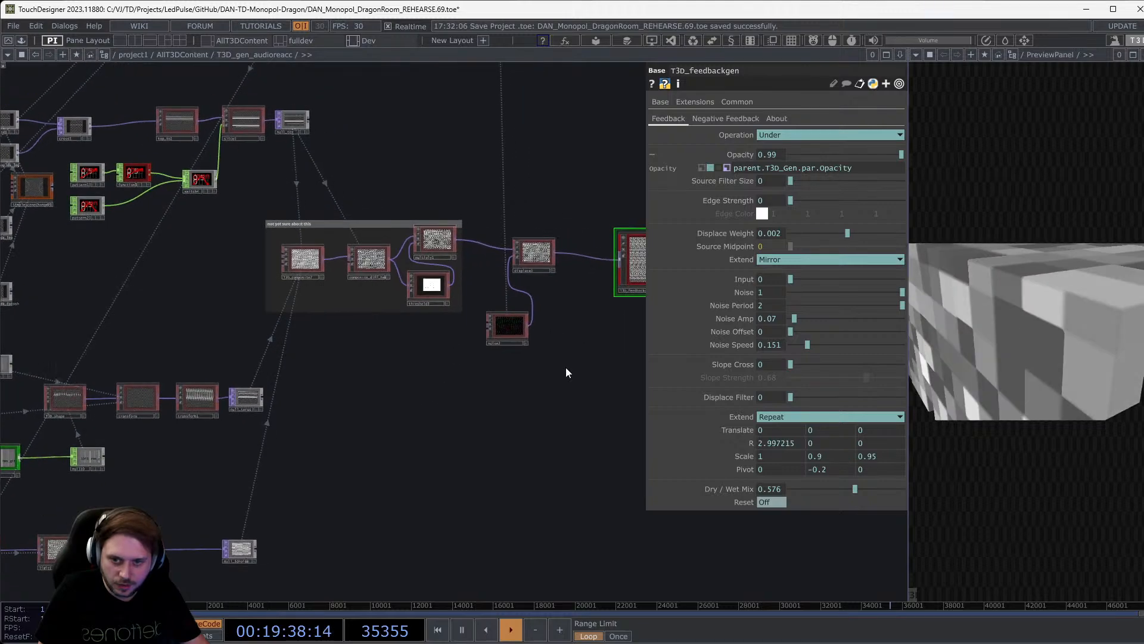
{"action": "left_click_drag", "start_coordinate": [567, 373], "coordinate": [354, 401]}
{"action": "scroll", "coordinate": [481, 296], "scroll_direction": "up", "scroll_amount": 5}
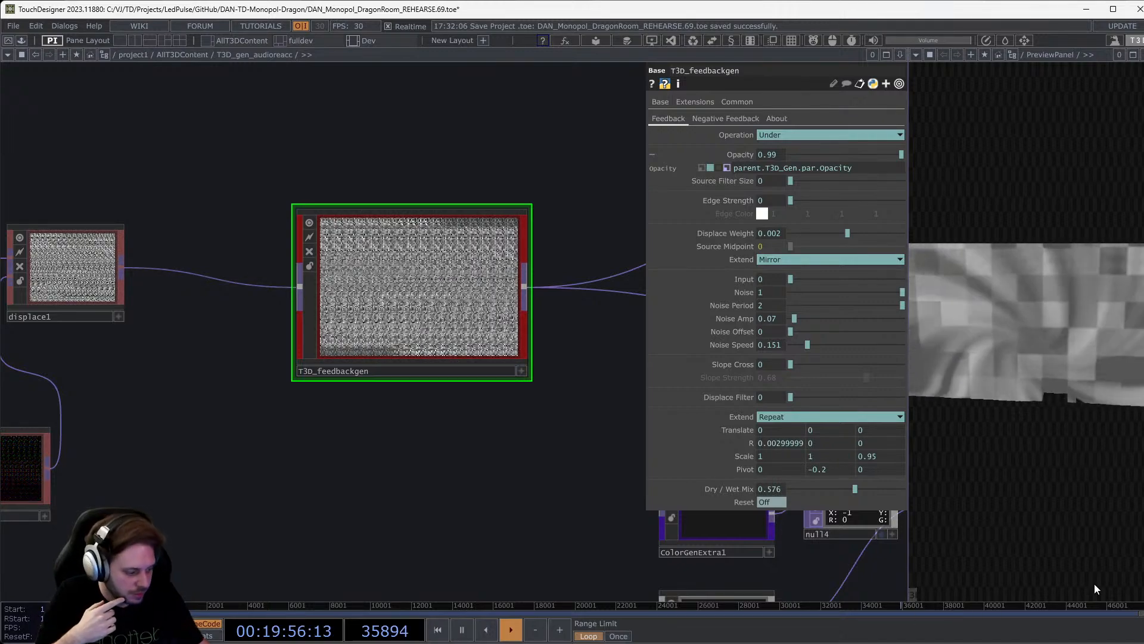
Switch to the full-screen 3D LED visualiser and orbit the camera around the LED room.
{"action": "key", "text": "alt+Tab"}
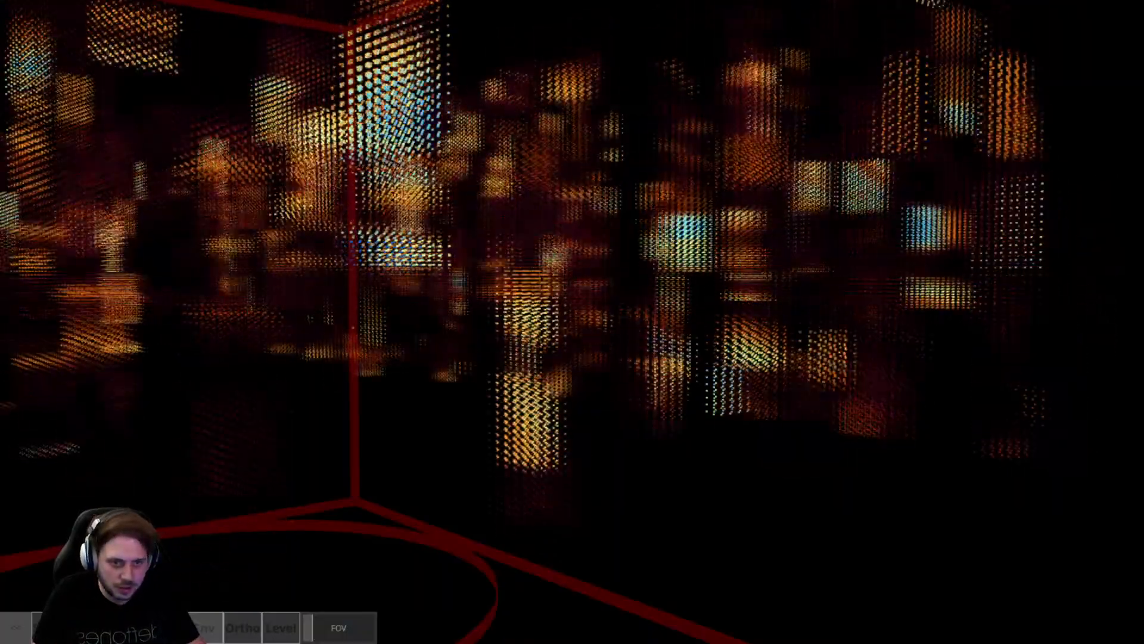
{"action": "left_click_drag", "start_coordinate": [572, 322], "coordinate": [655, 619]}
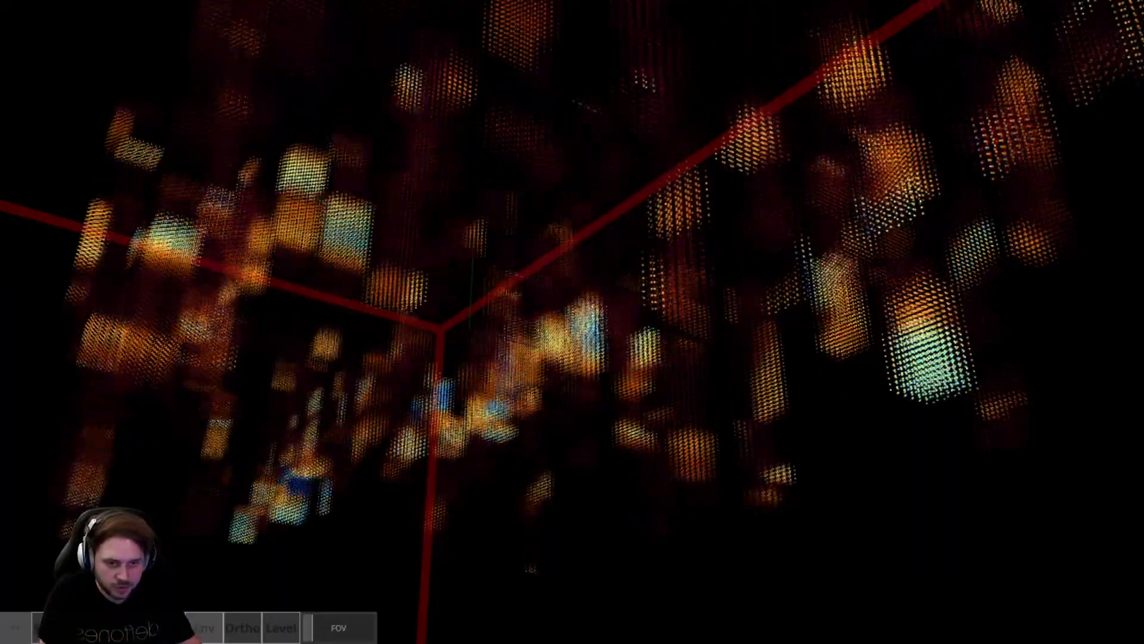
{"action": "left_click_drag", "start_coordinate": [572, 322], "coordinate": [757, 232]}
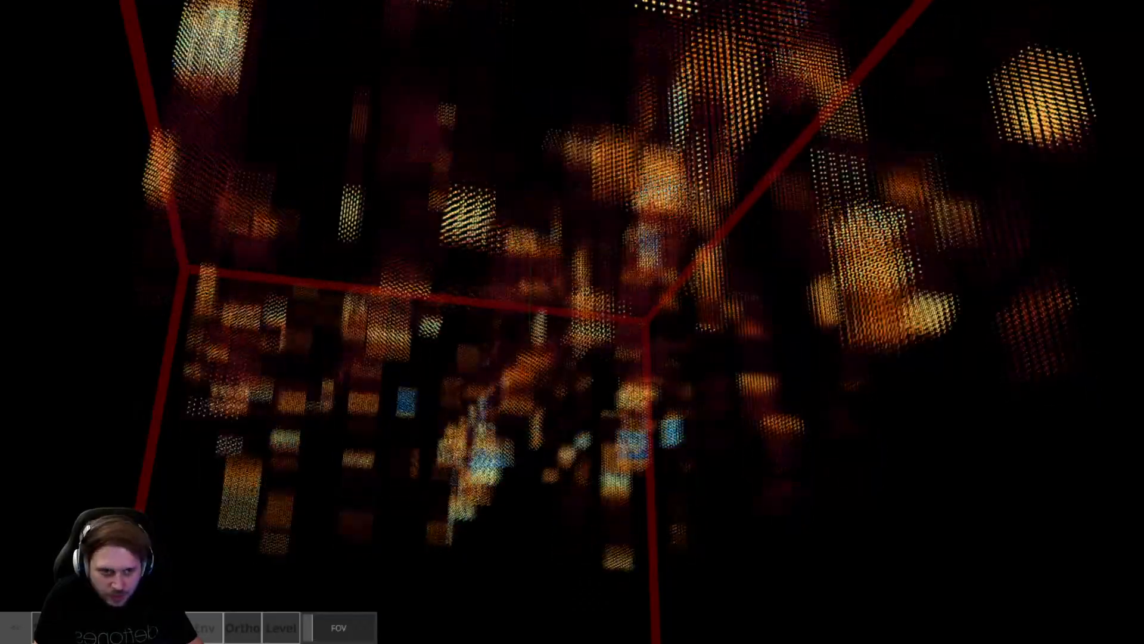
{"action": "left_click_drag", "start_coordinate": [647, 322], "coordinate": [660, 337]}
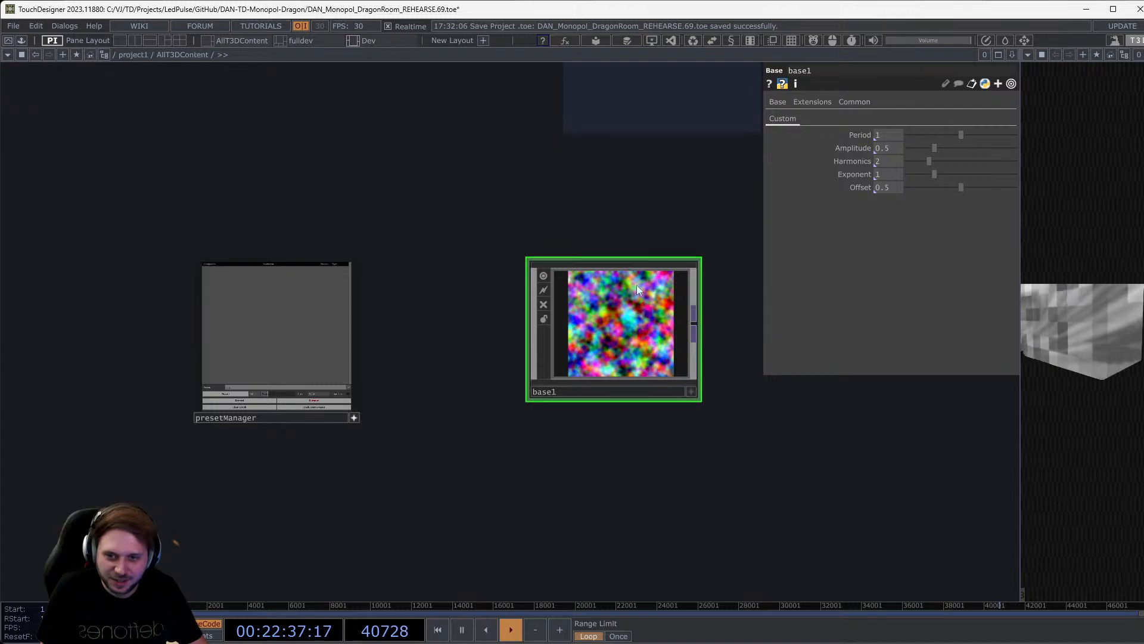
Drag base1's sliders to Period 0.48 and Offset 0.486 for a finer noise pattern.
{"action": "scroll", "coordinate": [686, 328], "scroll_direction": "up", "scroll_amount": 5}
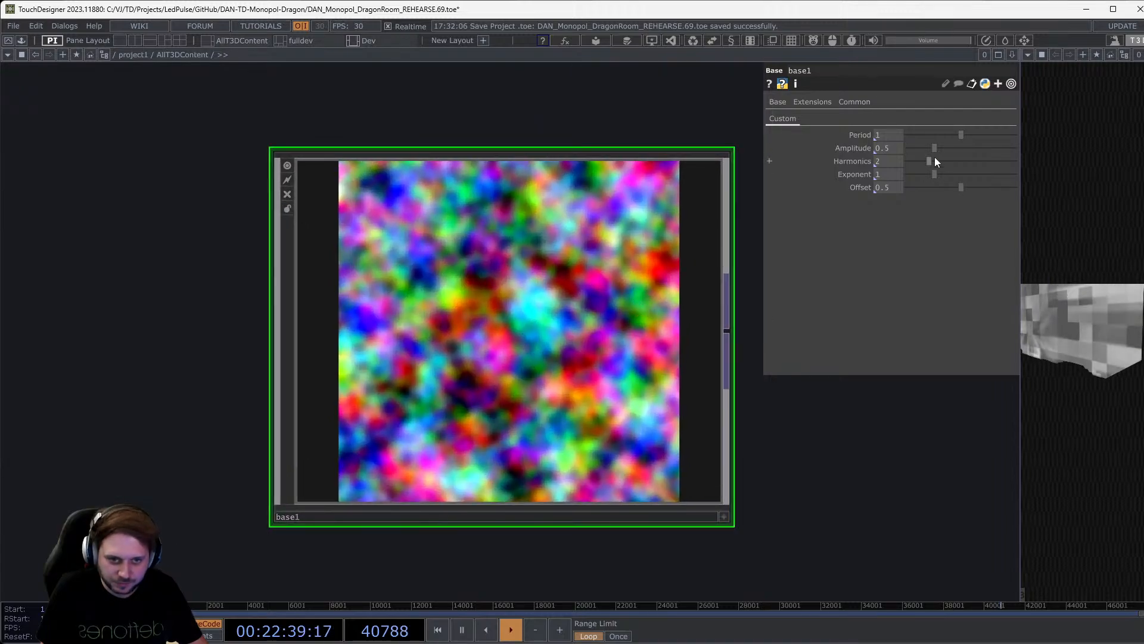
{"action": "left_click_drag", "start_coordinate": [962, 137], "coordinate": [934, 143]}
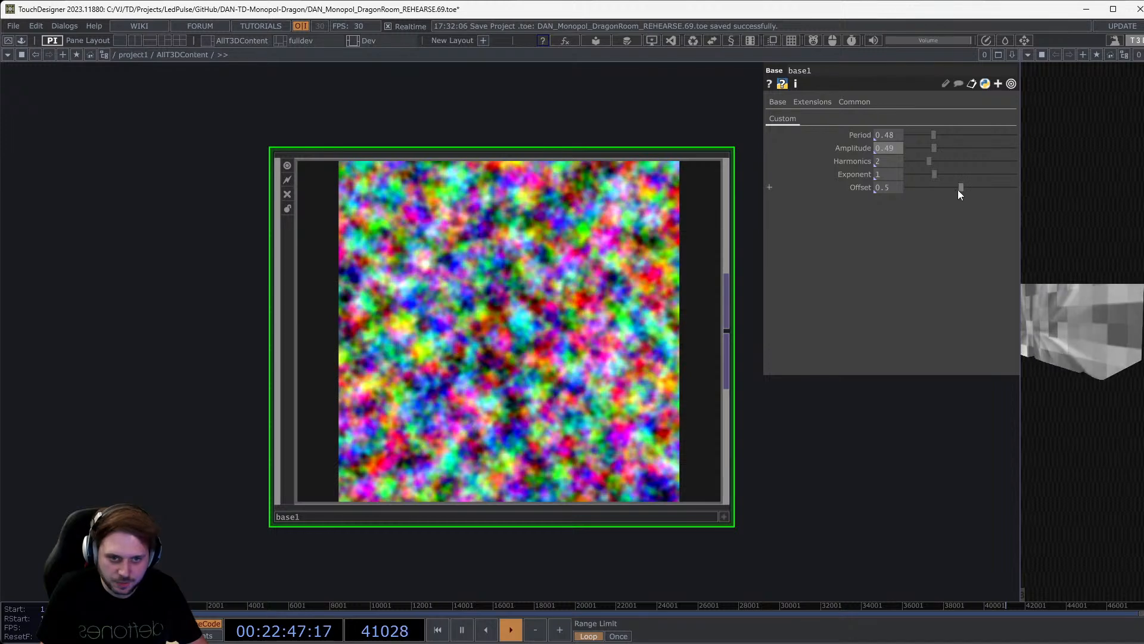
{"action": "mouse_move", "coordinate": [960, 189]}
{"action": "left_mouse_down"}
{"action": "mouse_move", "coordinate": [904, 180]}
{"action": "mouse_move", "coordinate": [959, 182]}
{"action": "left_mouse_up"}
Move presetManager next to base1 and open the OLIB component library.
{"action": "scroll", "coordinate": [500, 286], "scroll_direction": "down", "scroll_amount": 5}
{"action": "left_click_drag", "start_coordinate": [302, 420], "coordinate": [435, 439]}
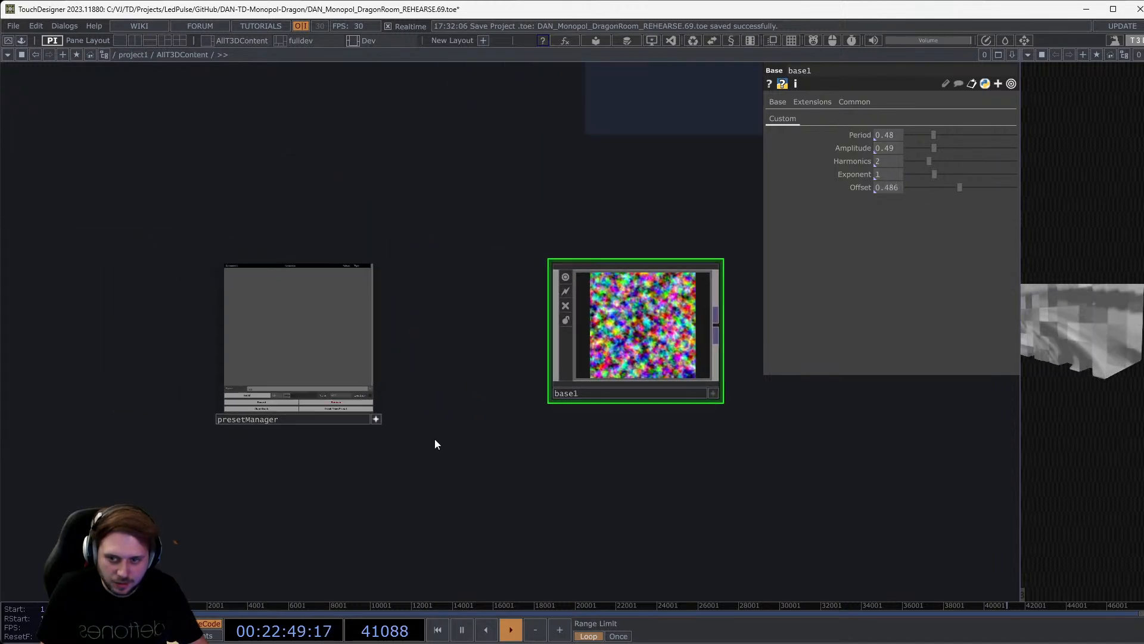
{"action": "scroll", "coordinate": [433, 439], "scroll_direction": "up", "scroll_amount": 3}
{"action": "left_click_drag", "start_coordinate": [325, 412], "coordinate": [475, 397]}
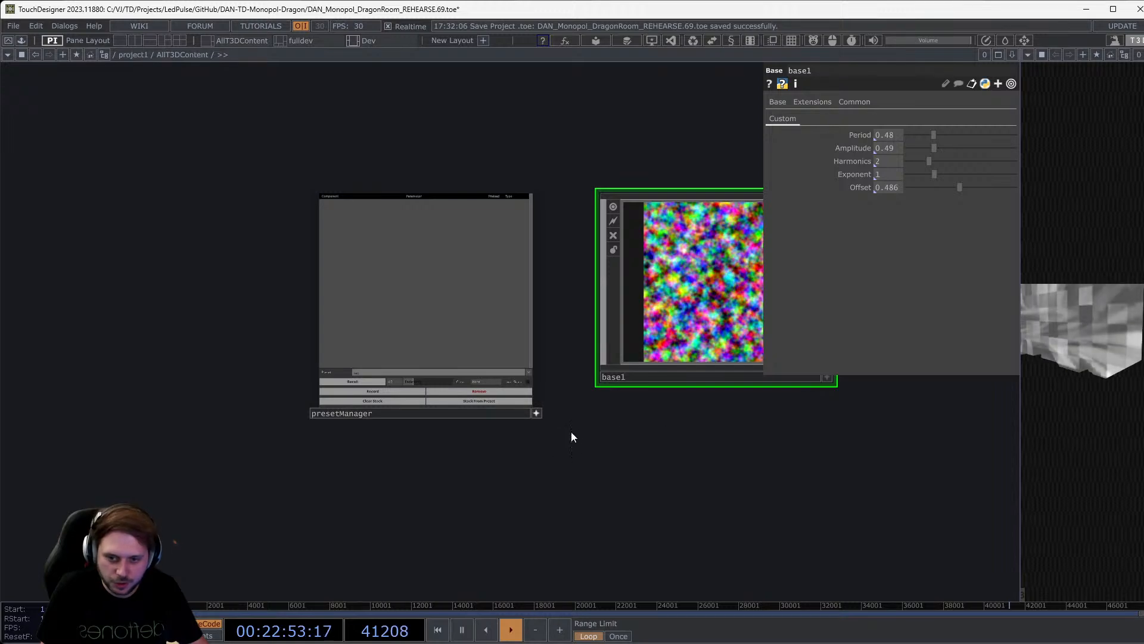
{"action": "left_click_drag", "start_coordinate": [493, 109], "coordinate": [448, 164]}
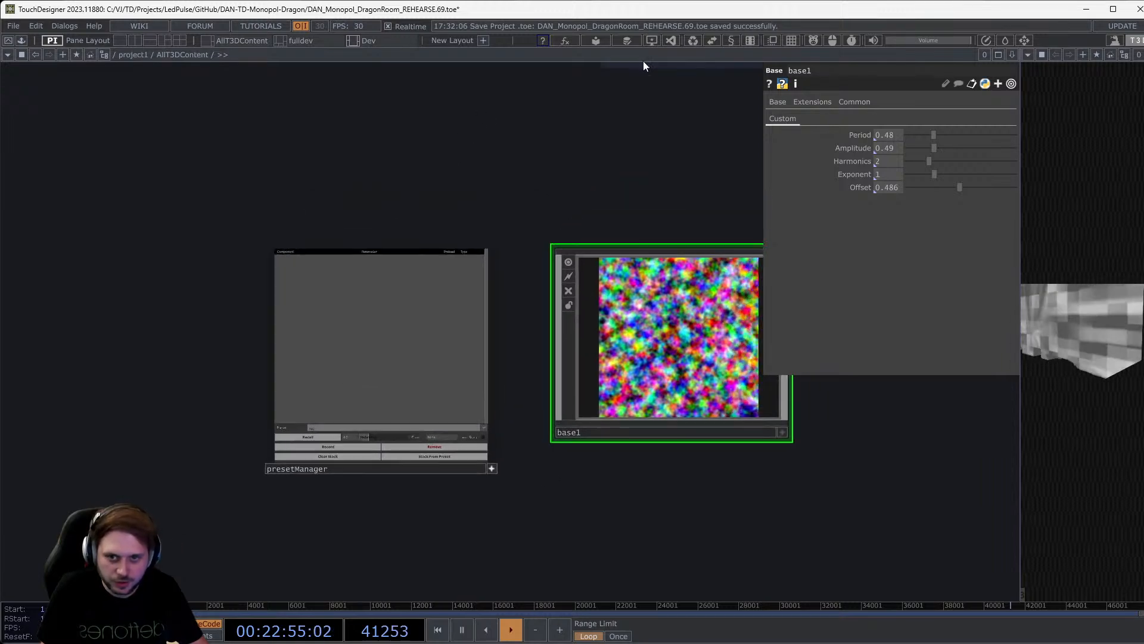
{"action": "left_click", "coordinate": [593, 40]}
Place a TauCeti Preset Mapper from the library, then delete it again.
{"action": "left_click", "coordinate": [317, 96]}
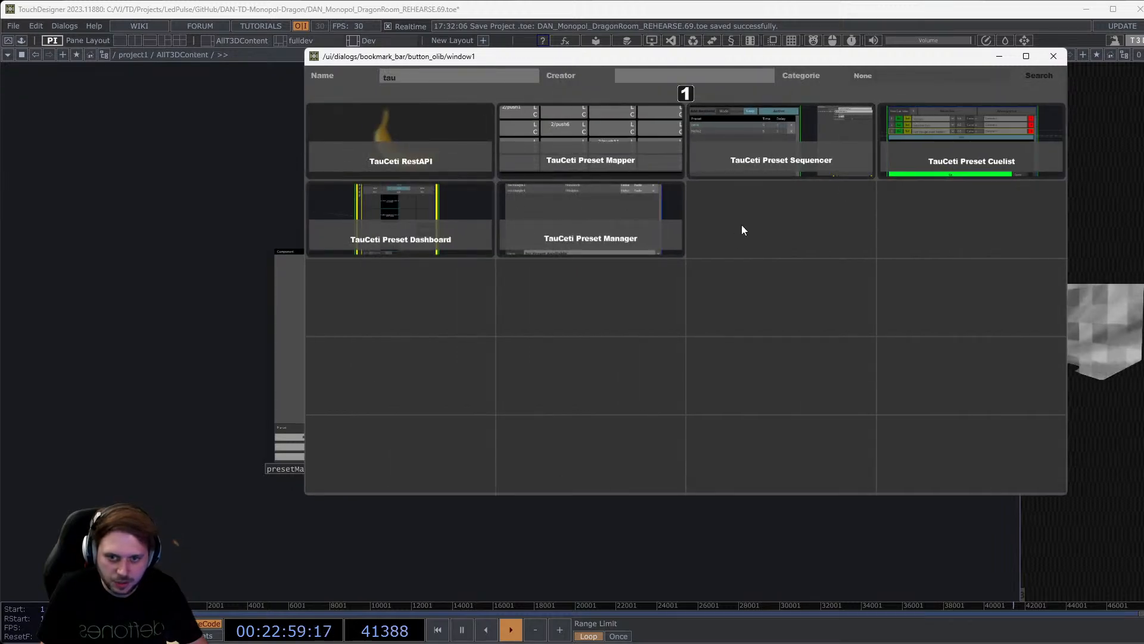
{"action": "left_click", "coordinate": [558, 152]}
{"action": "left_click", "coordinate": [769, 431]}
{"action": "left_click", "coordinate": [123, 216]}
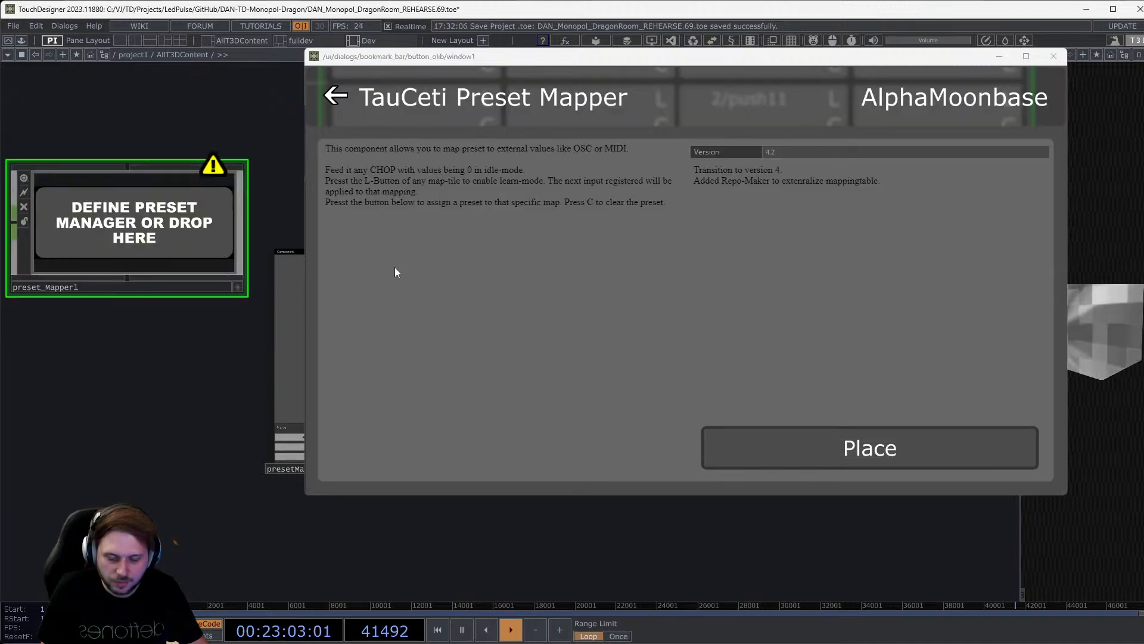
{"action": "left_click", "coordinate": [1054, 56]}
{"action": "left_click_drag", "start_coordinate": [170, 224], "coordinate": [96, 369]}
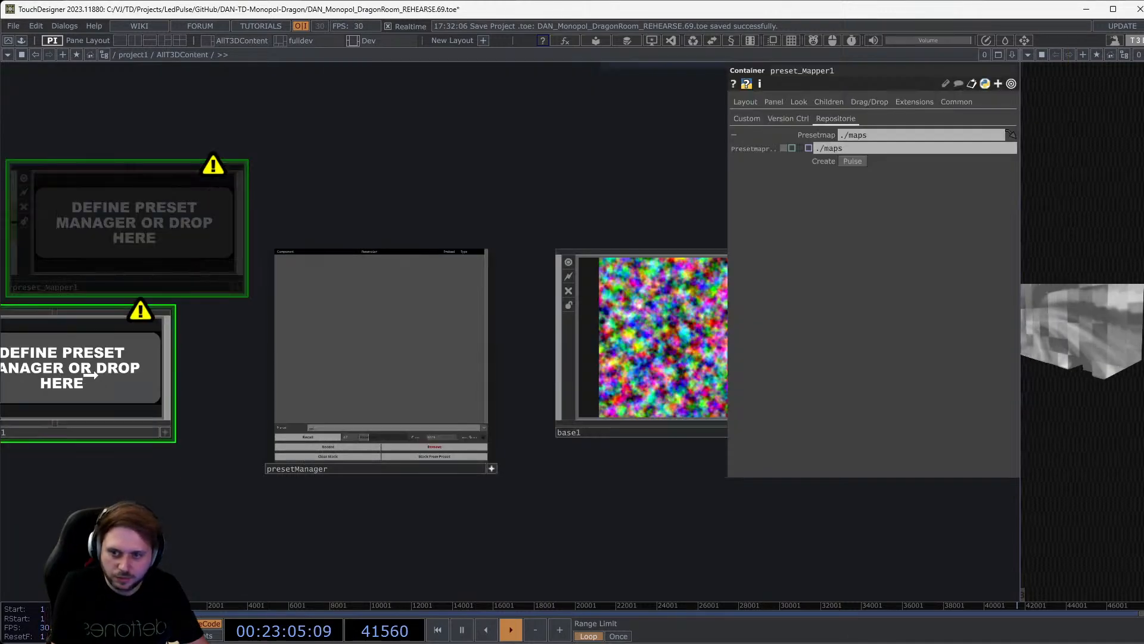
{"action": "left_click_drag", "start_coordinate": [231, 537], "coordinate": [207, 488]}
{"action": "key", "text": "Delete"}
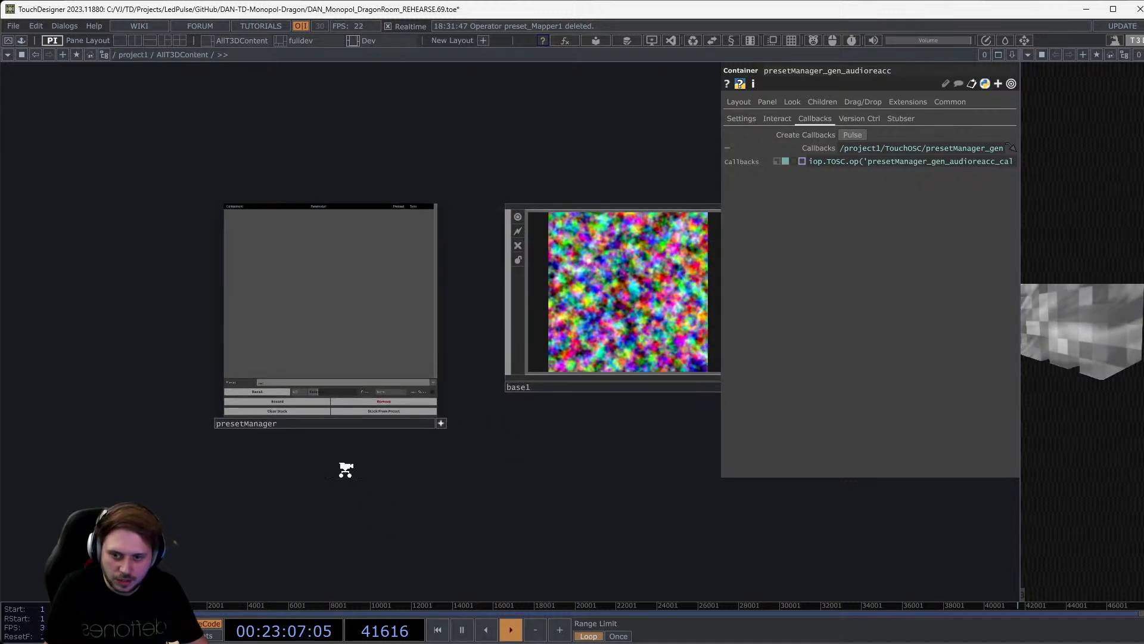
Add base1's Period, Amp, Harmon, Exp and Offset parameters to the presetManager.
{"action": "scroll", "coordinate": [345, 468], "scroll_direction": "up", "scroll_amount": 3}
{"action": "left_click_drag", "start_coordinate": [293, 514], "coordinate": [267, 574]}
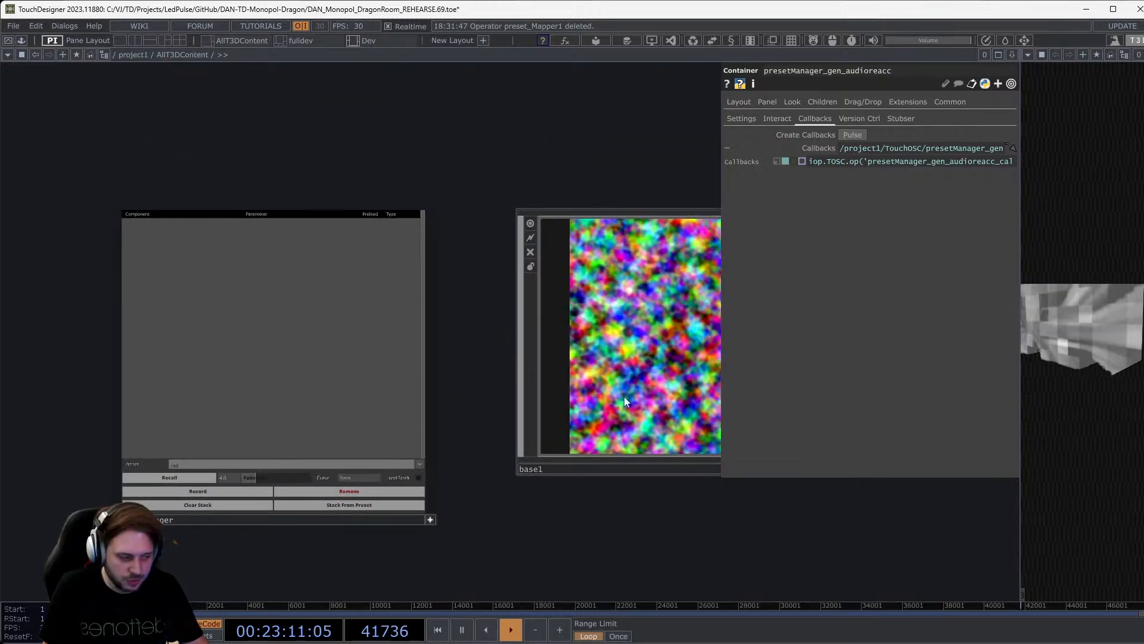
{"action": "left_click_drag", "start_coordinate": [643, 394], "coordinate": [227, 373]}
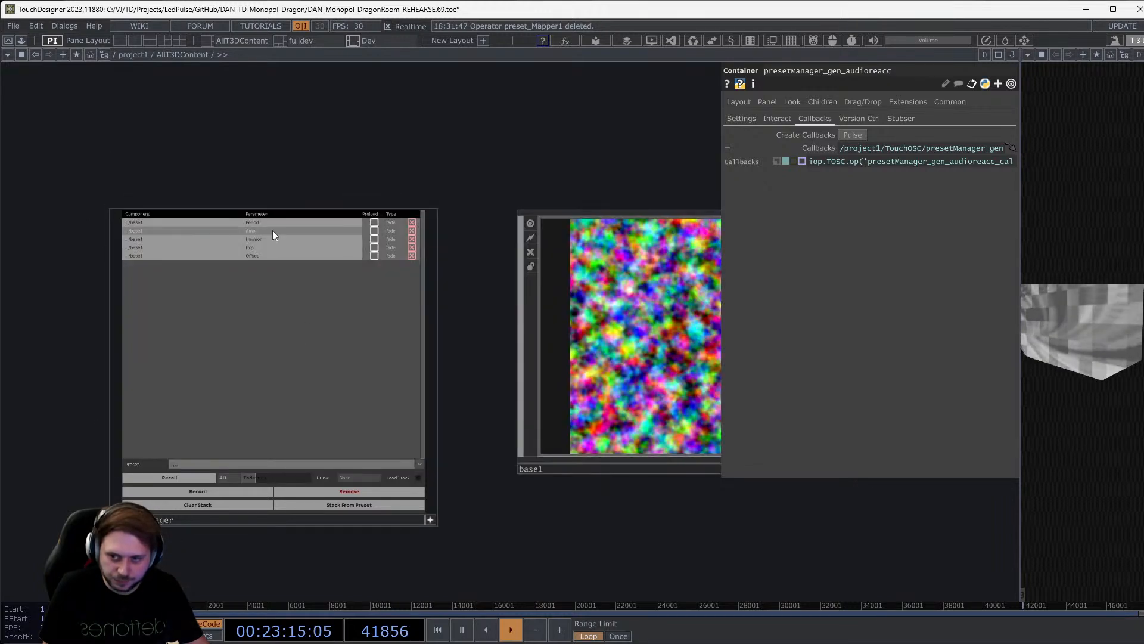
{"action": "scroll", "coordinate": [233, 173], "scroll_direction": "up", "scroll_amount": 4}
{"action": "left_click_drag", "start_coordinate": [171, 205], "coordinate": [270, 177]}
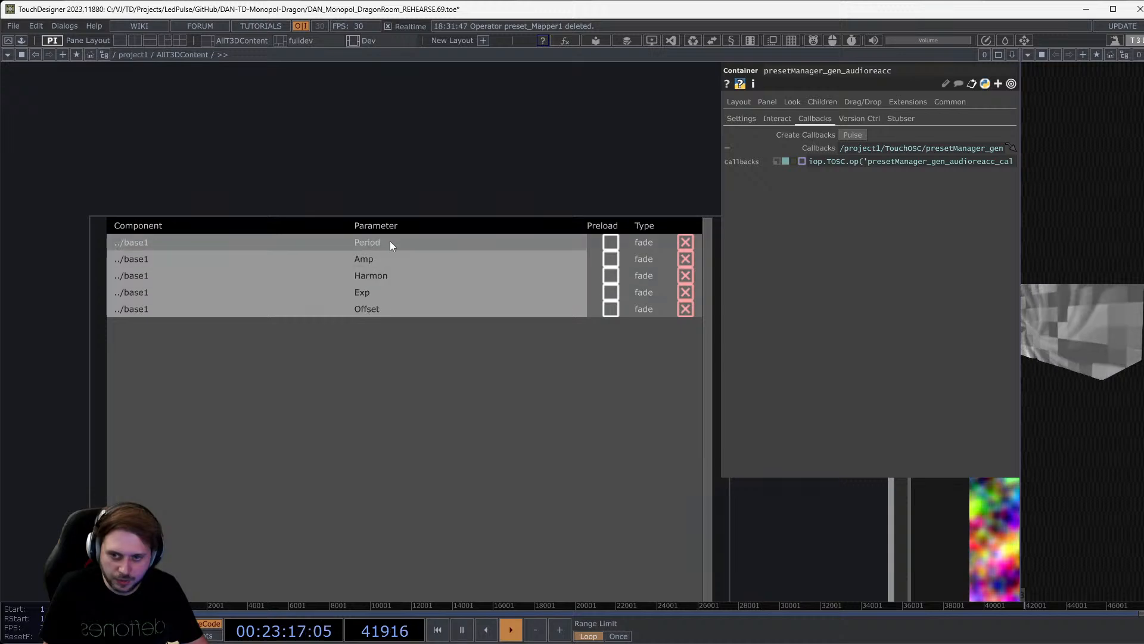
{"action": "scroll", "coordinate": [383, 179], "scroll_direction": "down", "scroll_amount": 7}
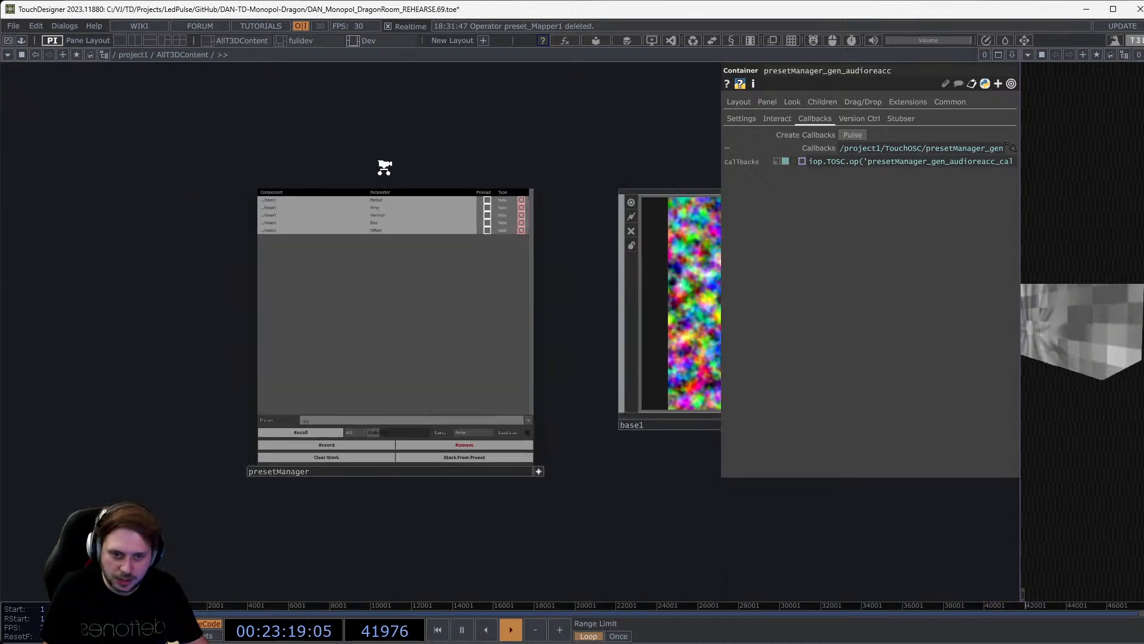
{"action": "scroll", "coordinate": [413, 344], "scroll_direction": "up", "scroll_amount": 7}
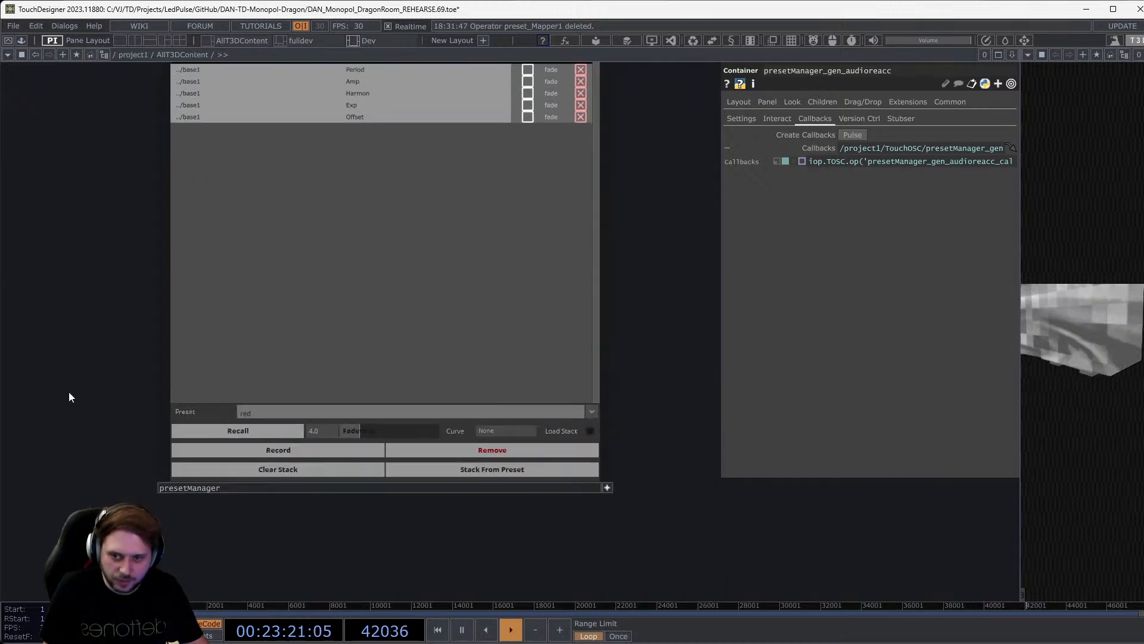
{"action": "scroll", "coordinate": [34, 445], "scroll_direction": "down", "scroll_amount": 2}
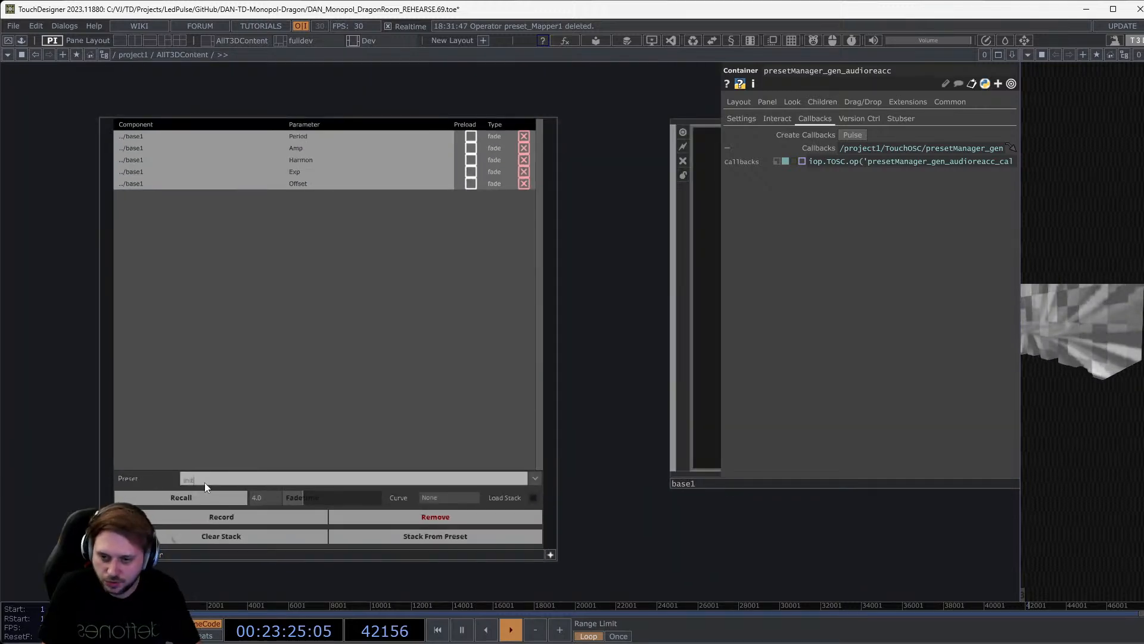
Set the presetManager's Preset to init and select base1 to show its parameters.
{"action": "left_click", "coordinate": [241, 534]}
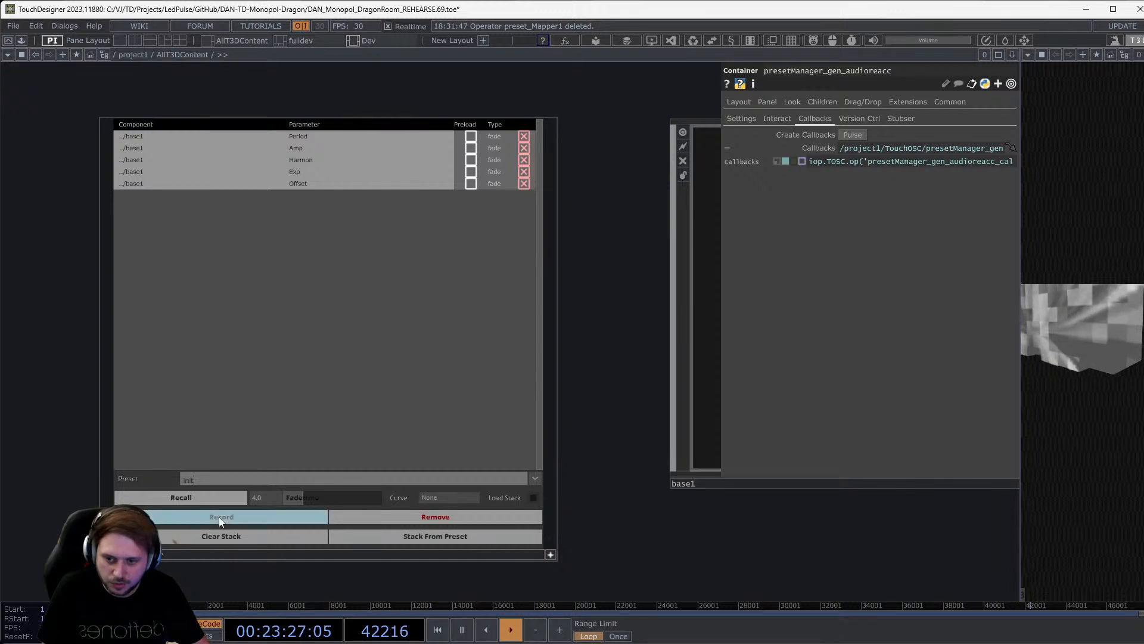
{"action": "scroll", "coordinate": [649, 464], "scroll_direction": "down", "scroll_amount": 3}
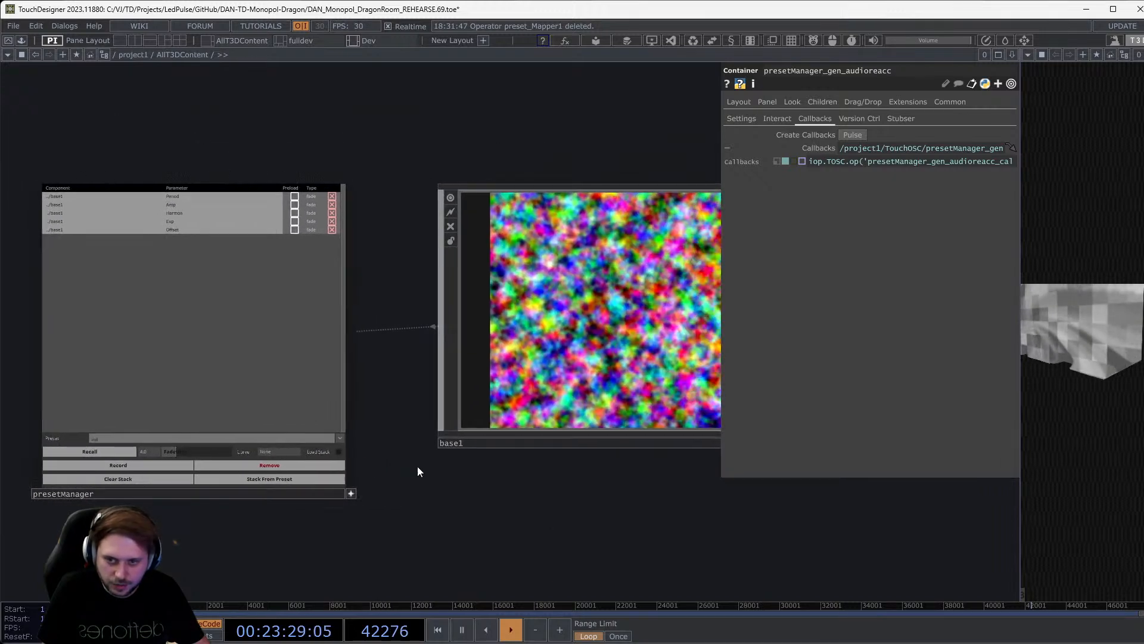
{"action": "left_click", "coordinate": [571, 322]}
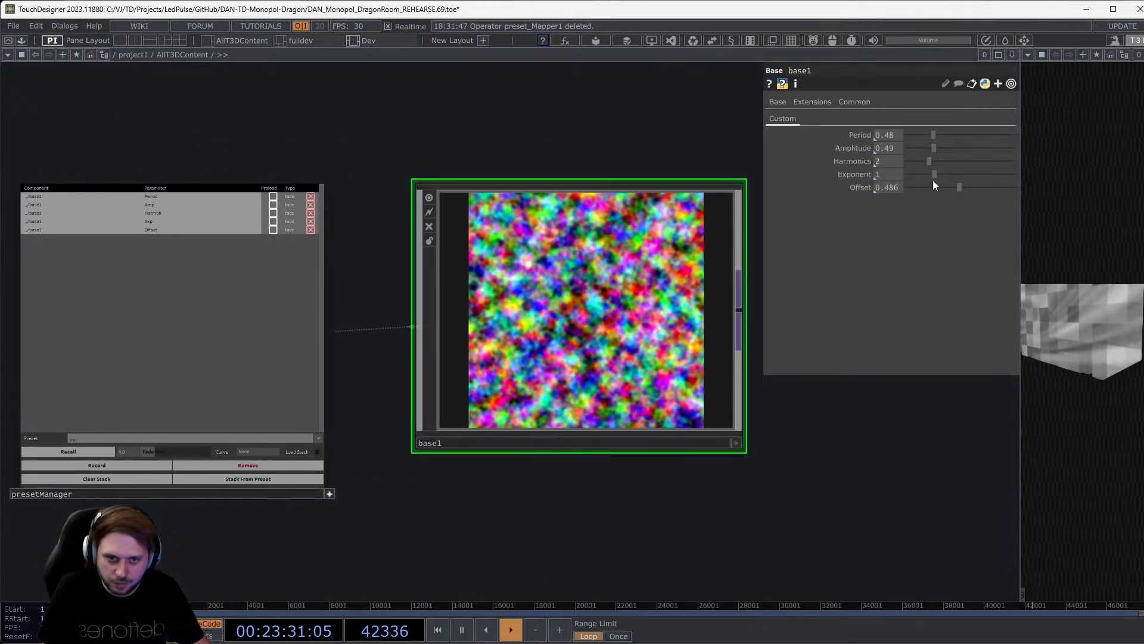
Set base1 to Period 2, Amplitude 0.13, Exponent 0.29 and Offset 0.318.
{"action": "left_click_drag", "start_coordinate": [933, 174], "coordinate": [916, 149]}
{"action": "left_click_drag", "start_coordinate": [933, 134], "coordinate": [1025, 147]}
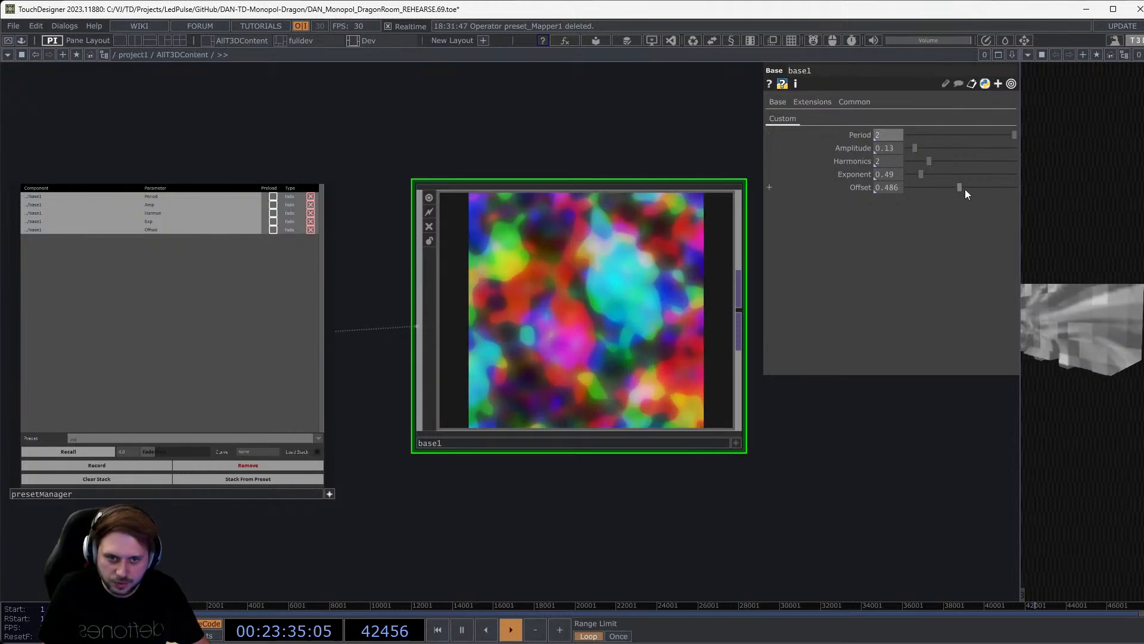
{"action": "mouse_move", "coordinate": [932, 187]}
{"action": "left_mouse_down"}
{"action": "mouse_move", "coordinate": [940, 175]}
{"action": "mouse_move", "coordinate": [914, 174]}
{"action": "left_mouse_up"}
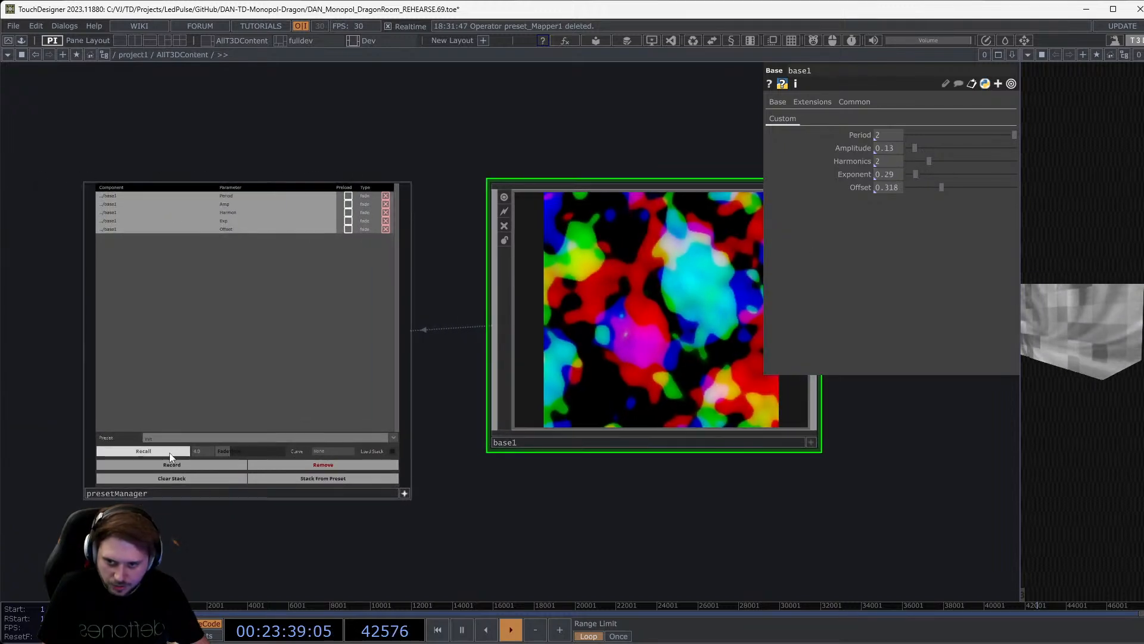
Record this look as the low_exponent preset, then select init in the Preset list.
{"action": "scroll", "coordinate": [71, 442], "scroll_direction": "up", "scroll_amount": 3}
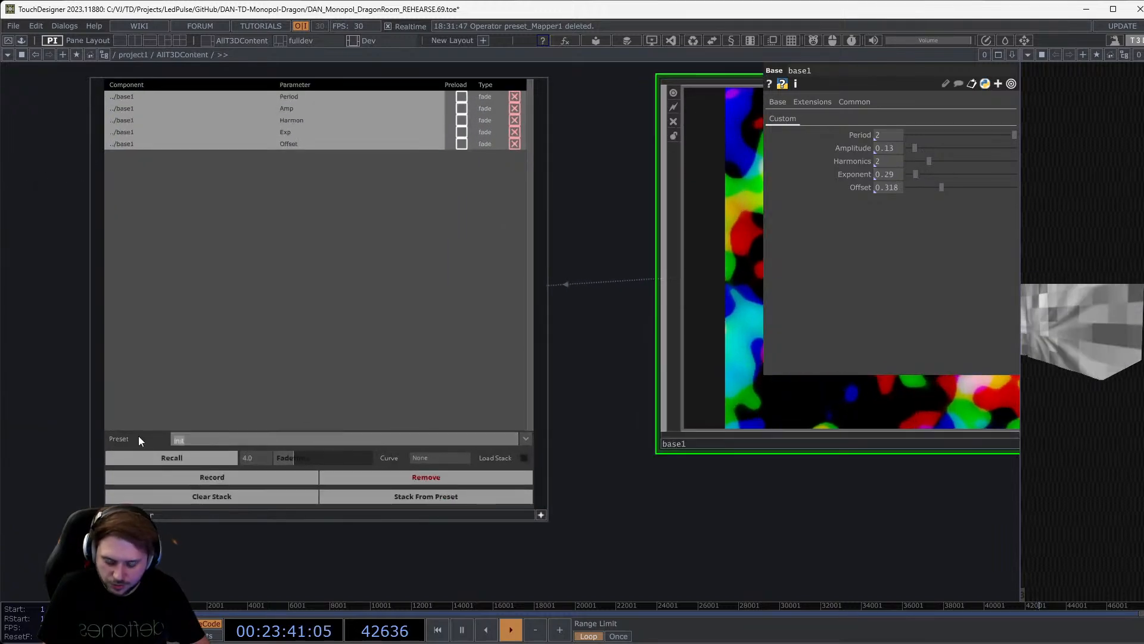
{"action": "type", "text": "low_"}
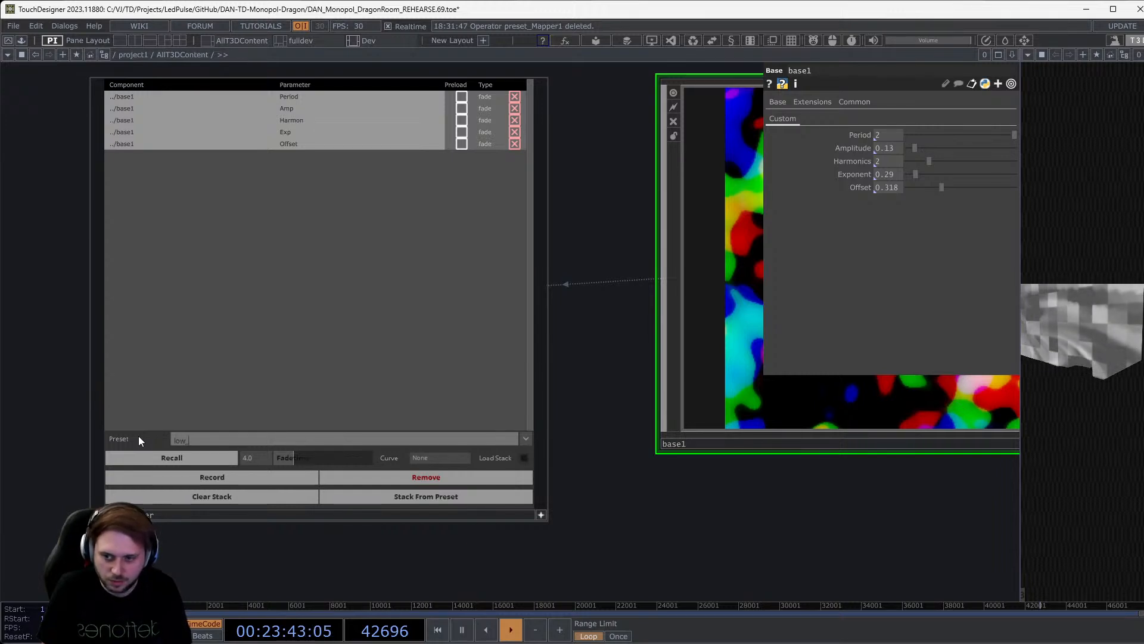
{"action": "type", "text": "exponent"}
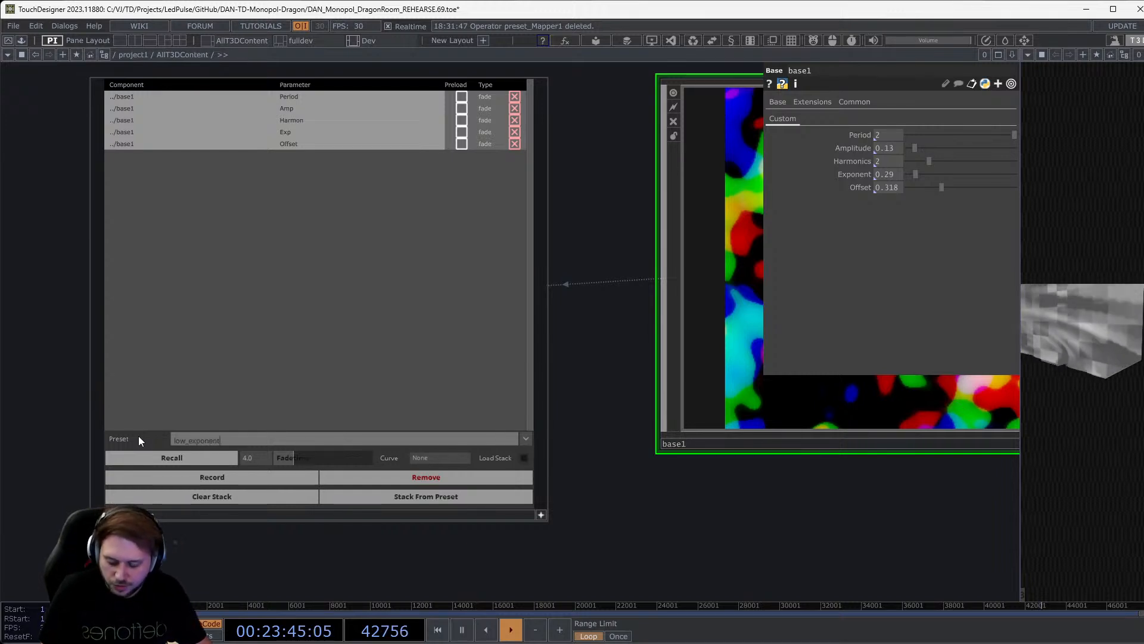
{"action": "left_click", "coordinate": [221, 478]}
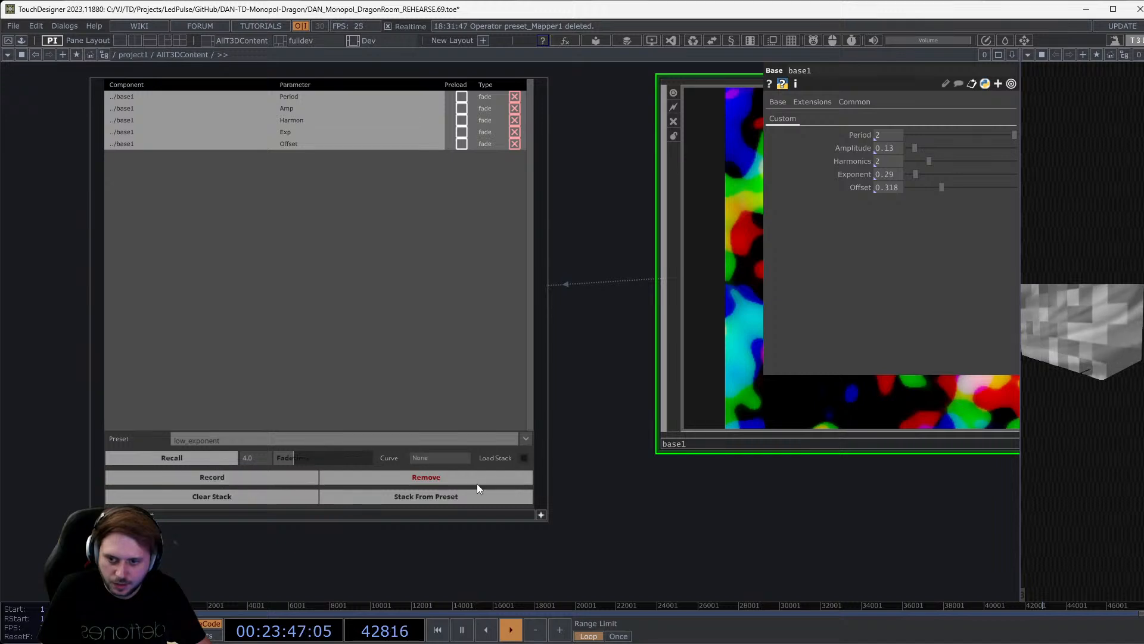
{"action": "left_click_drag", "start_coordinate": [631, 514], "coordinate": [599, 510]}
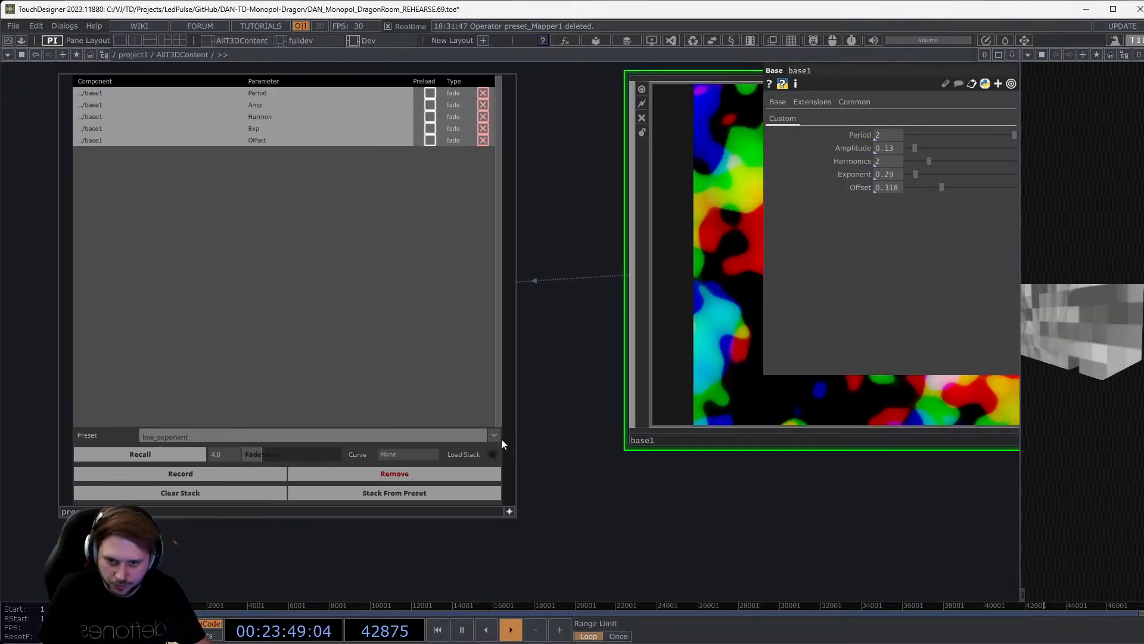
{"action": "left_click", "coordinate": [495, 436]}
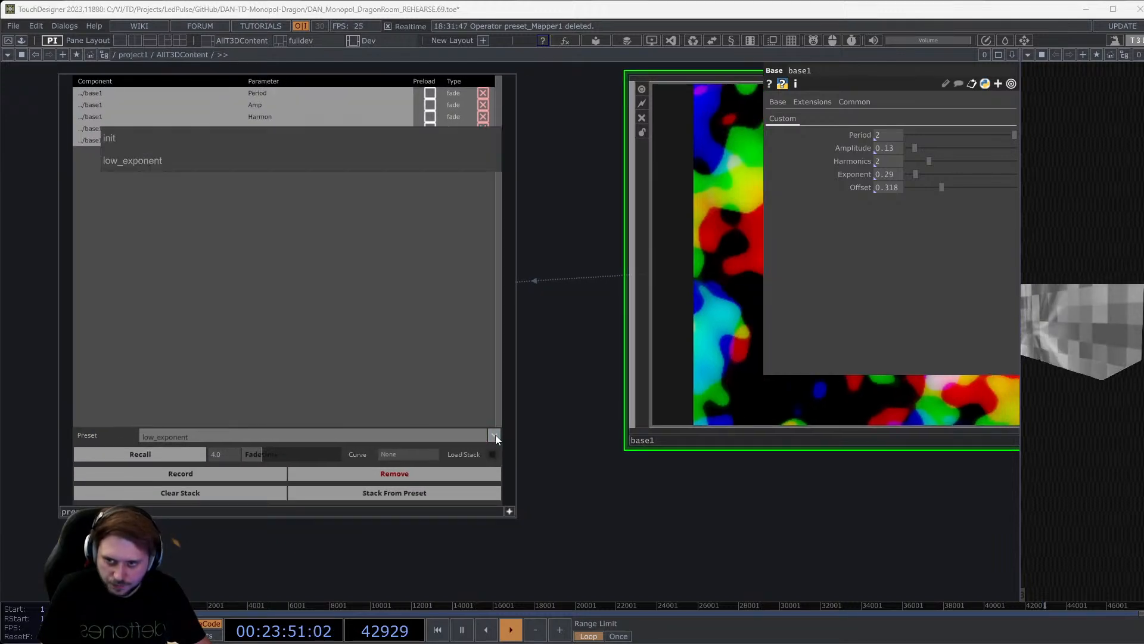
{"action": "left_click", "coordinate": [270, 139]}
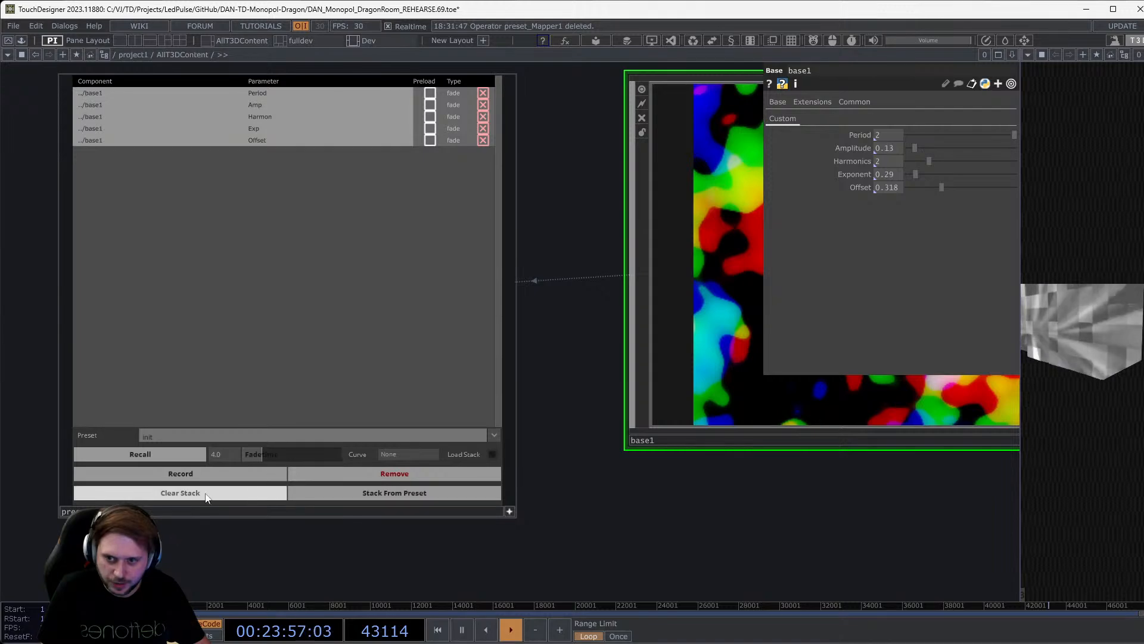
Recall the init preset onto base1 with a fade.
{"action": "left_click", "coordinate": [140, 454]}
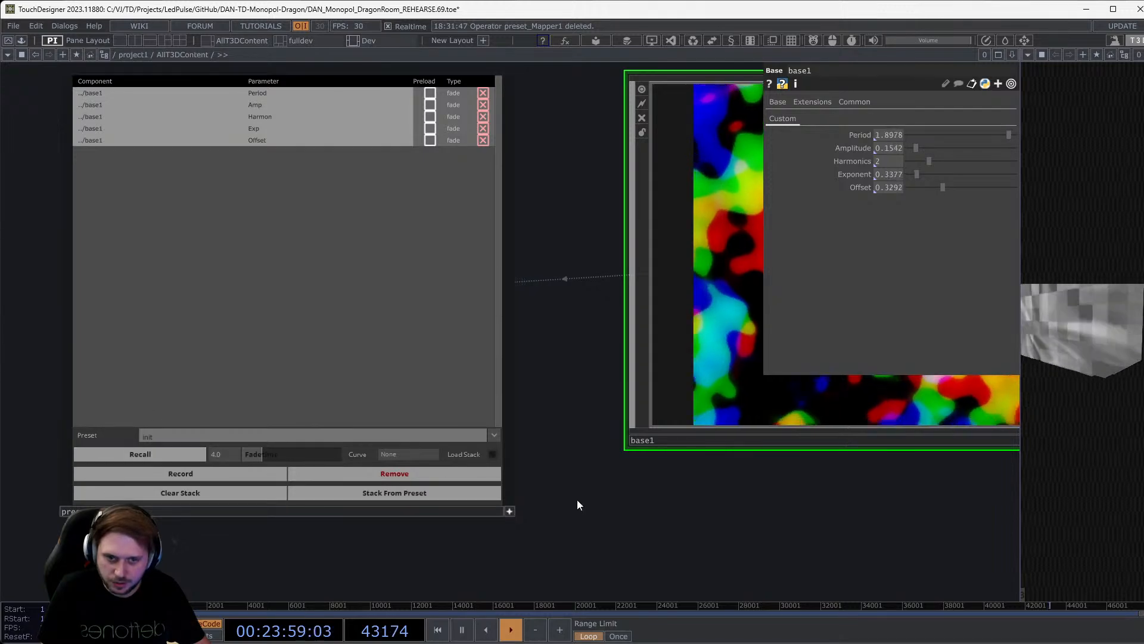
{"action": "left_click_drag", "start_coordinate": [577, 499], "coordinate": [381, 511]}
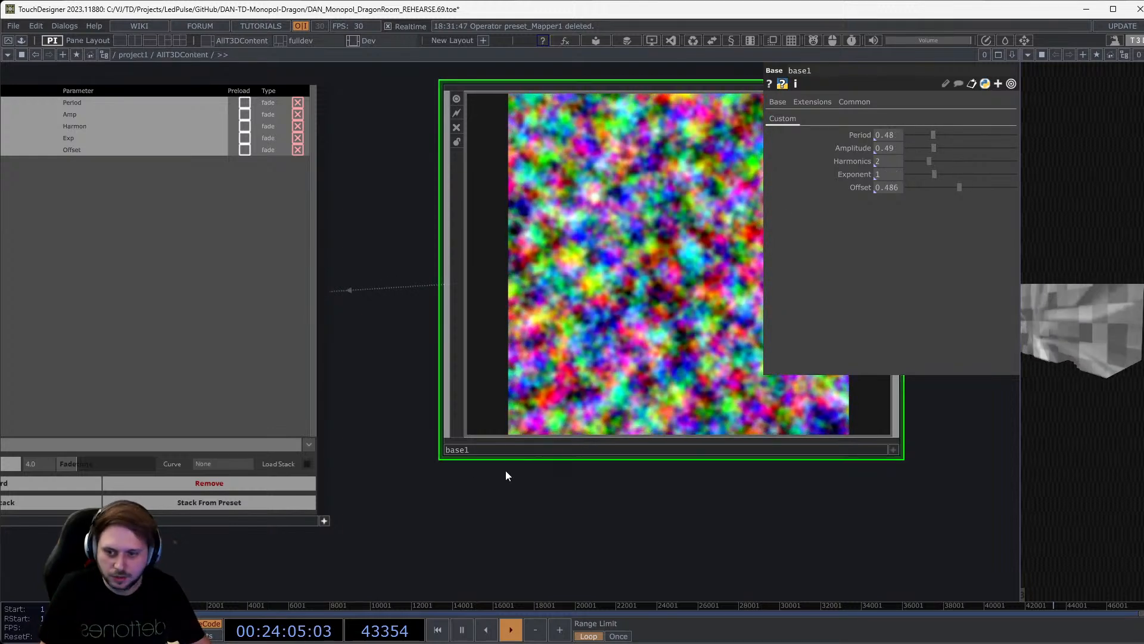
{"action": "left_click_drag", "start_coordinate": [482, 502], "coordinate": [566, 517]}
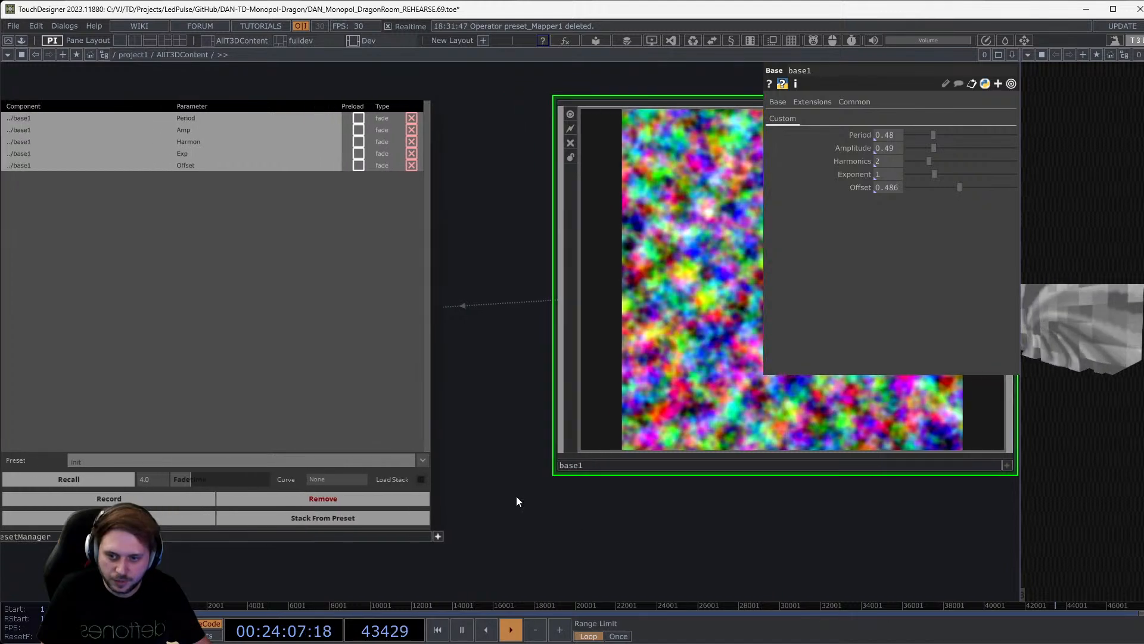
{"action": "left_click", "coordinate": [424, 462]}
{"action": "left_click", "coordinate": [441, 478]}
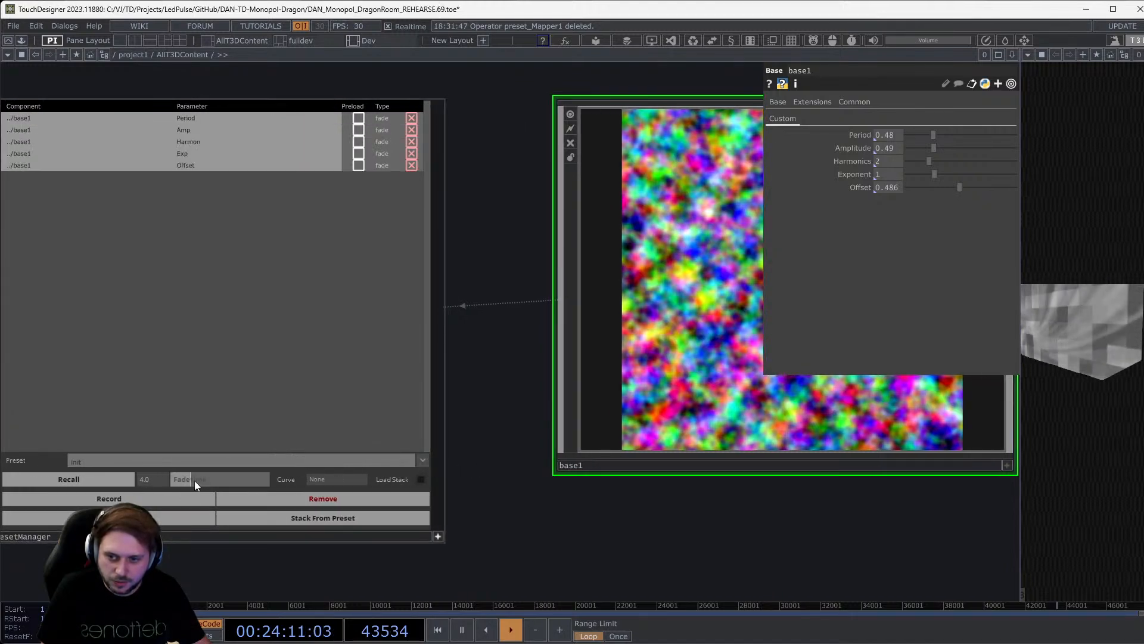
Lengthen the fade time to 6.72 and recall the low_exponent preset.
{"action": "left_click_drag", "start_coordinate": [194, 480], "coordinate": [204, 481]}
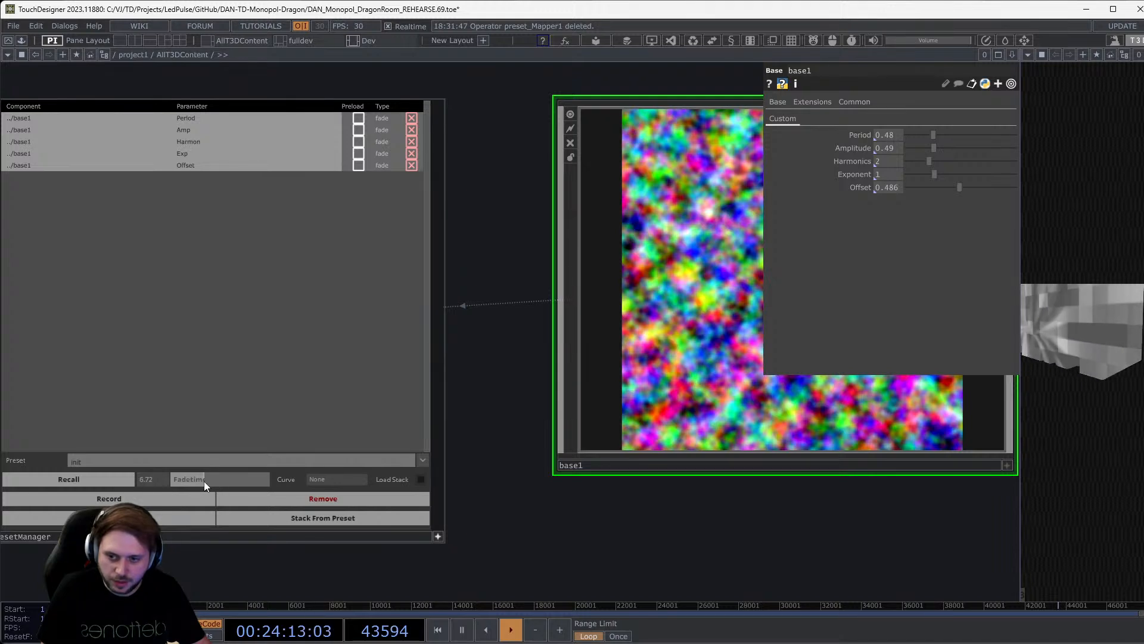
{"action": "left_click", "coordinate": [327, 480]}
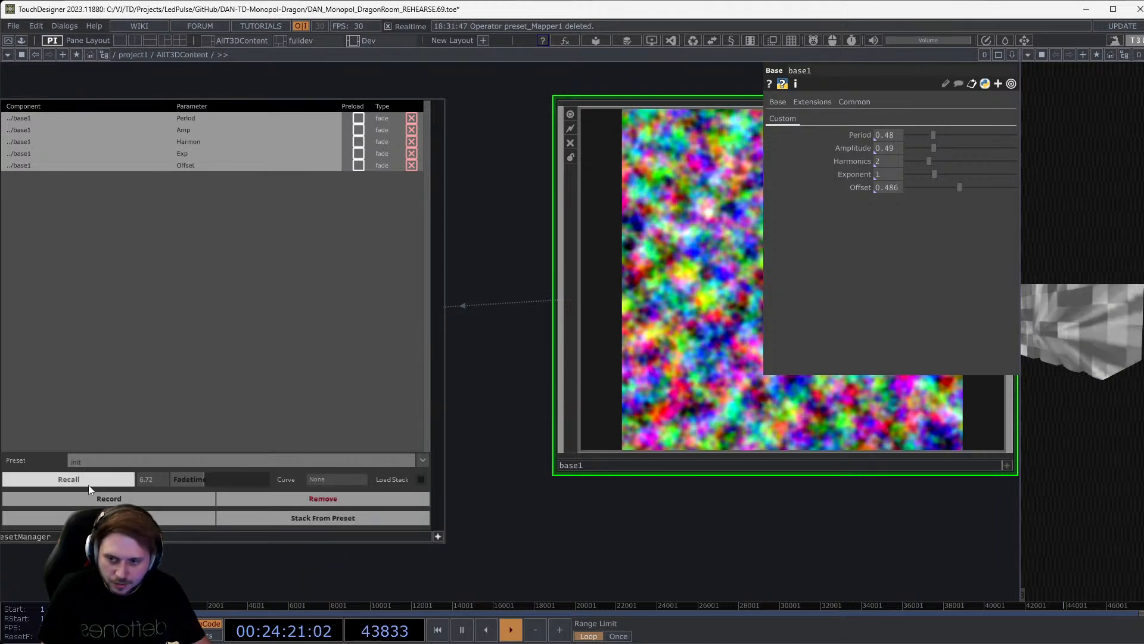
{"action": "left_click", "coordinate": [419, 459]}
{"action": "left_click", "coordinate": [149, 161]}
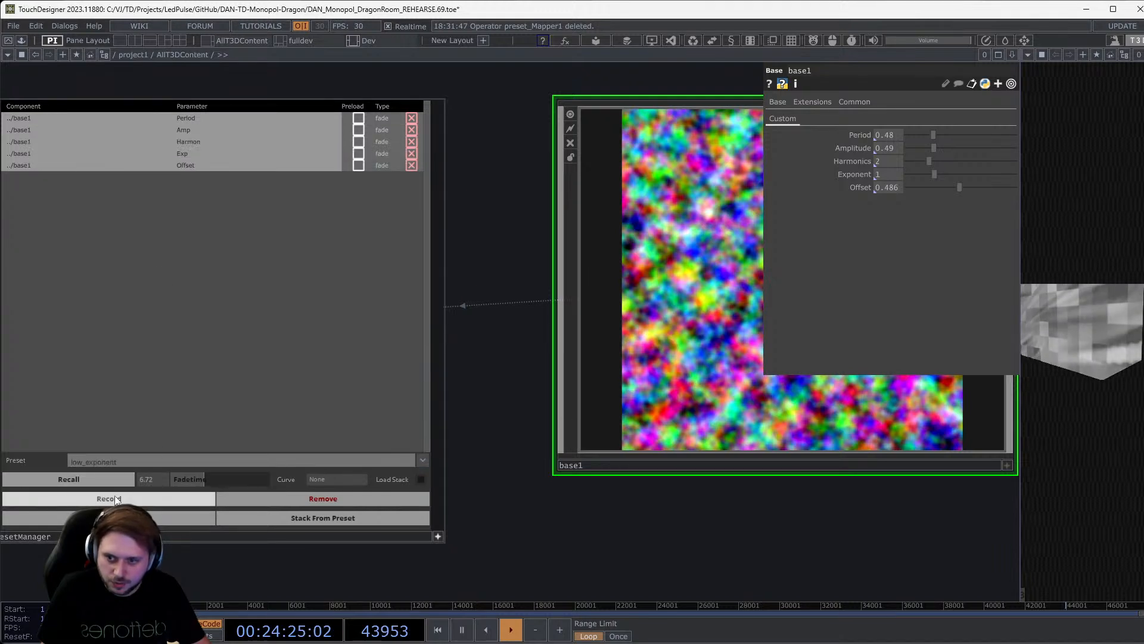
{"action": "left_click", "coordinate": [95, 484]}
Check the easing Curve options, leaving the curve at None.
{"action": "left_click_drag", "start_coordinate": [645, 506], "coordinate": [490, 517]}
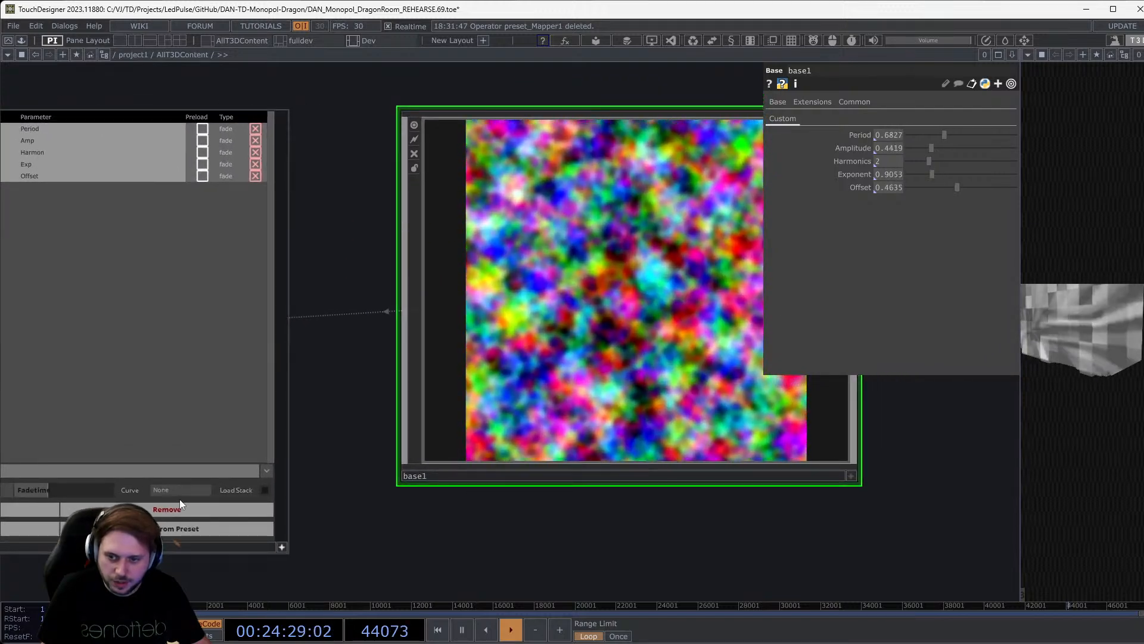
{"action": "left_click", "coordinate": [177, 494]}
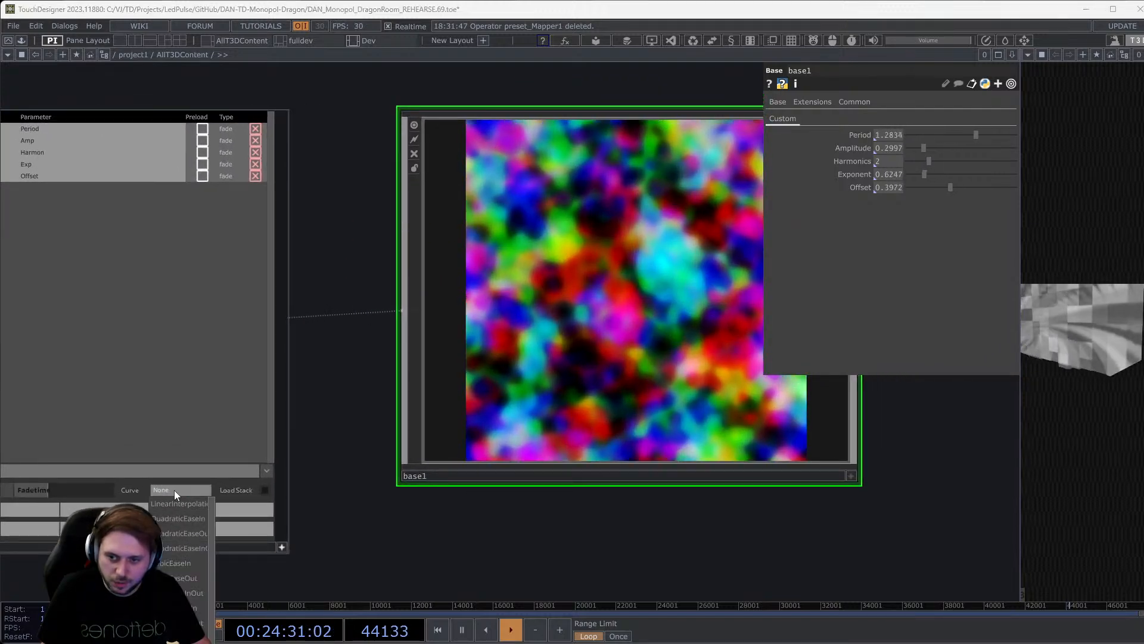
{"action": "left_click", "coordinate": [590, 517]}
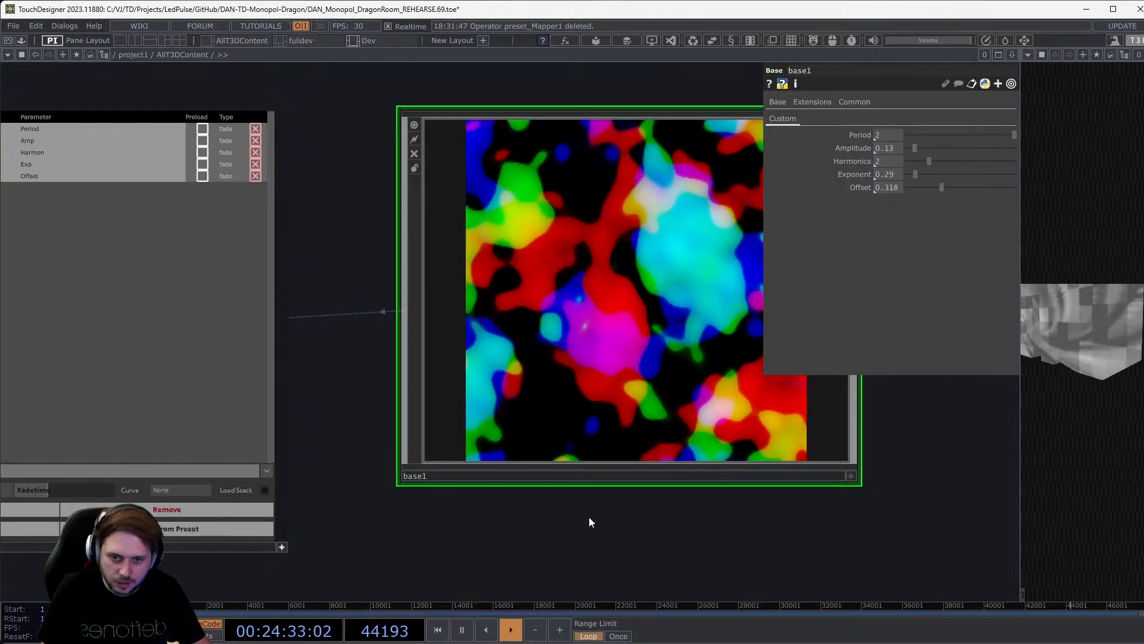
{"action": "scroll", "coordinate": [589, 517], "scroll_direction": "down", "scroll_amount": 3}
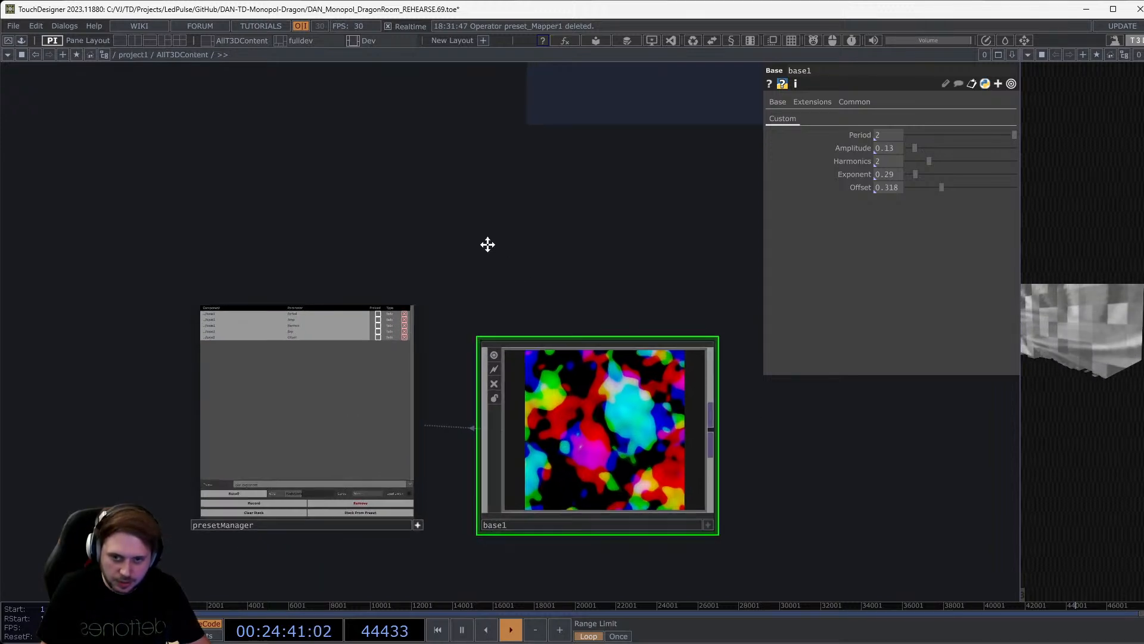
Add an LFO CHOP, lfo1, below the preset manager.
{"action": "scroll", "coordinate": [486, 246], "scroll_direction": "down", "scroll_amount": 2}
{"action": "key", "text": "Tab"}
{"action": "left_click", "coordinate": [188, 388]}
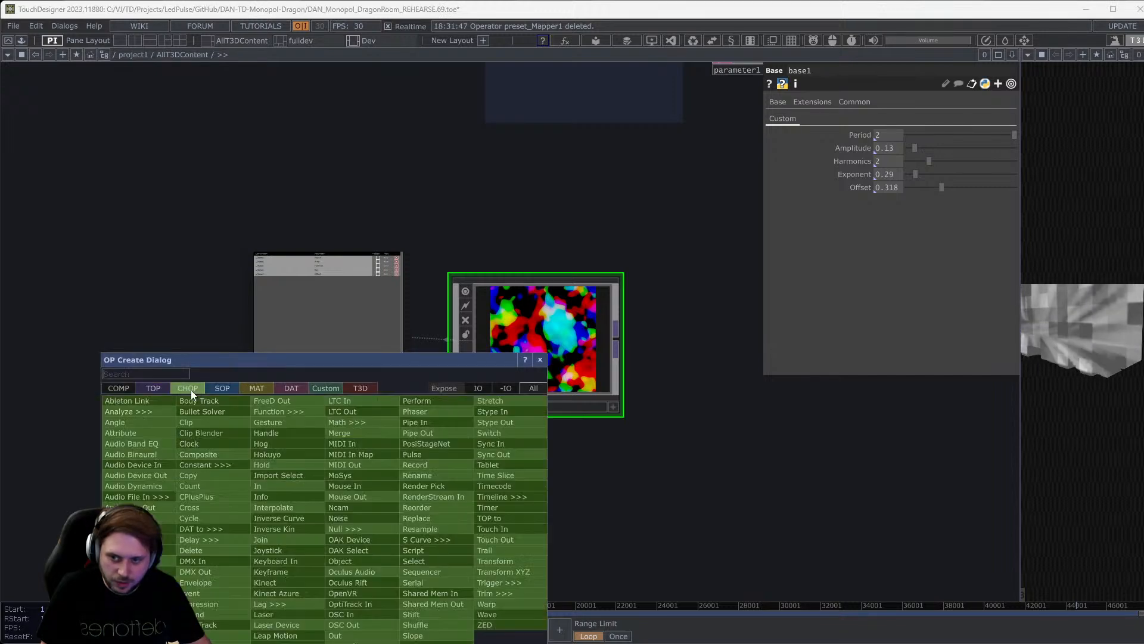
{"action": "type", "text": "lfo"}
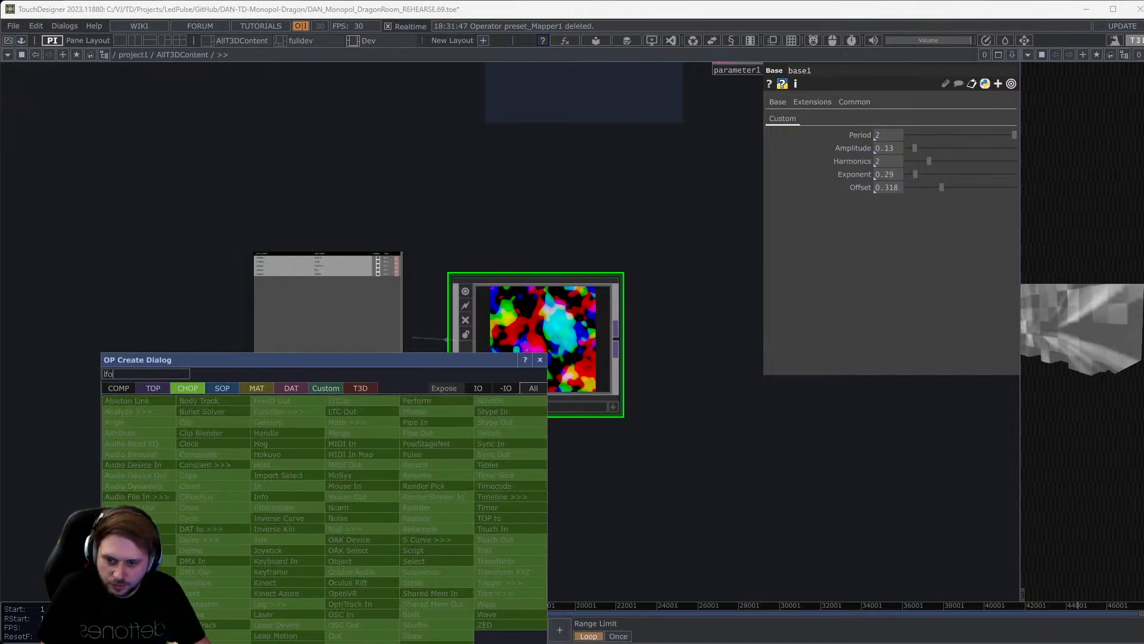
{"action": "key", "text": "Return"}
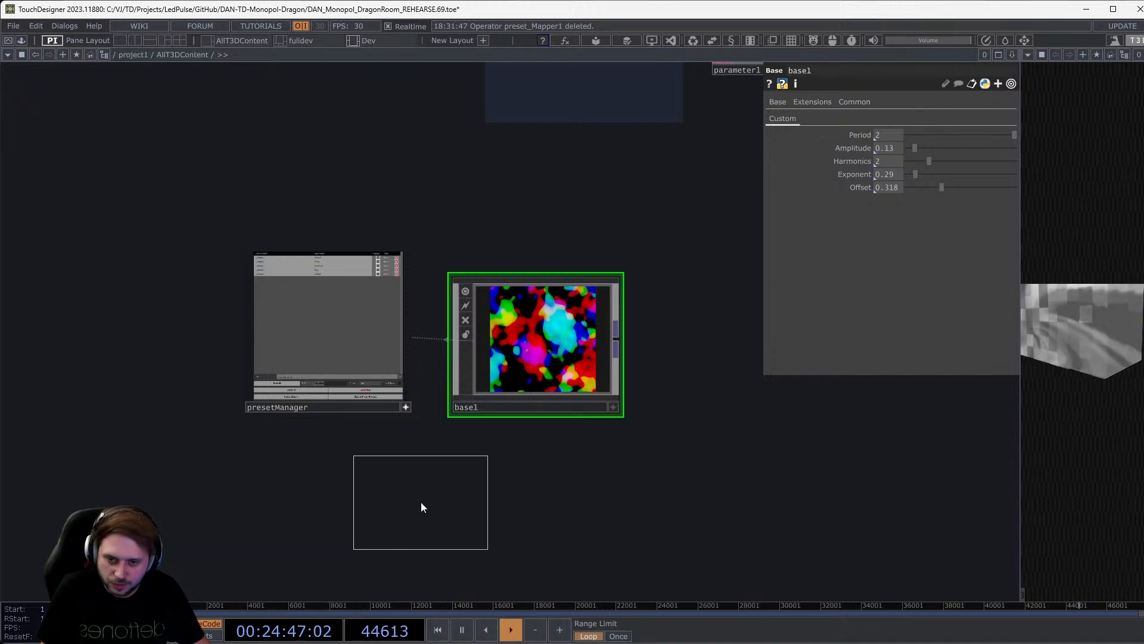
{"action": "left_click", "coordinate": [416, 542]}
{"action": "left_click_drag", "start_coordinate": [425, 536], "coordinate": [373, 513]}
Attach a null1 CHOP to lfo1's output, placed to its right.
{"action": "key", "text": "ctrl+alt+n"}
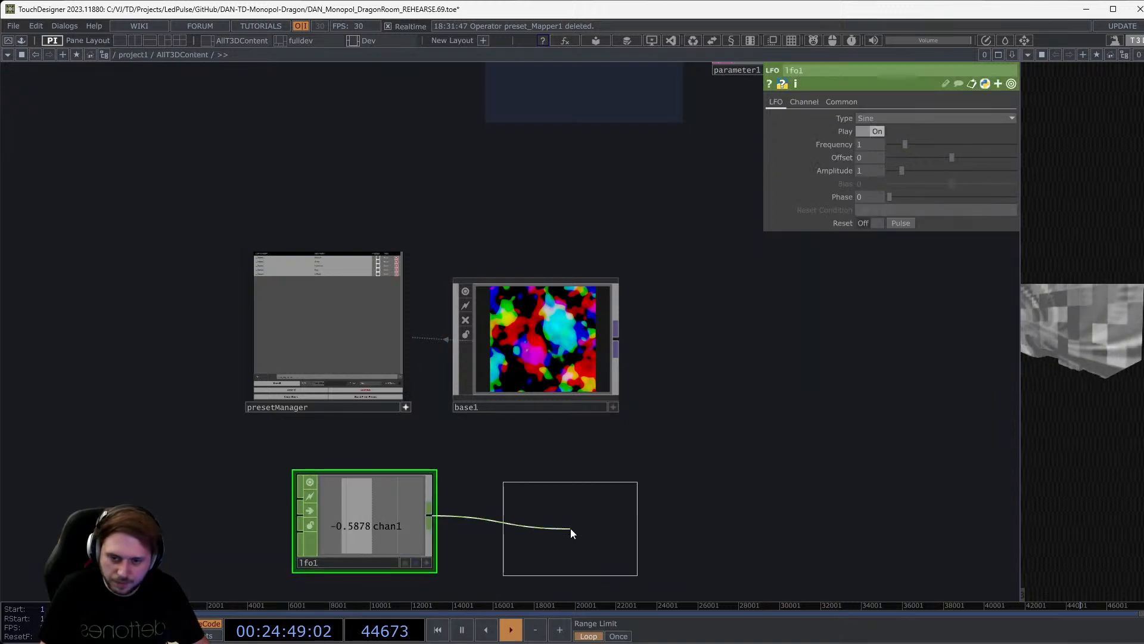
{"action": "left_click", "coordinate": [572, 521]}
{"action": "left_click_drag", "start_coordinate": [581, 490], "coordinate": [714, 490]}
{"action": "left_click", "coordinate": [602, 350]}
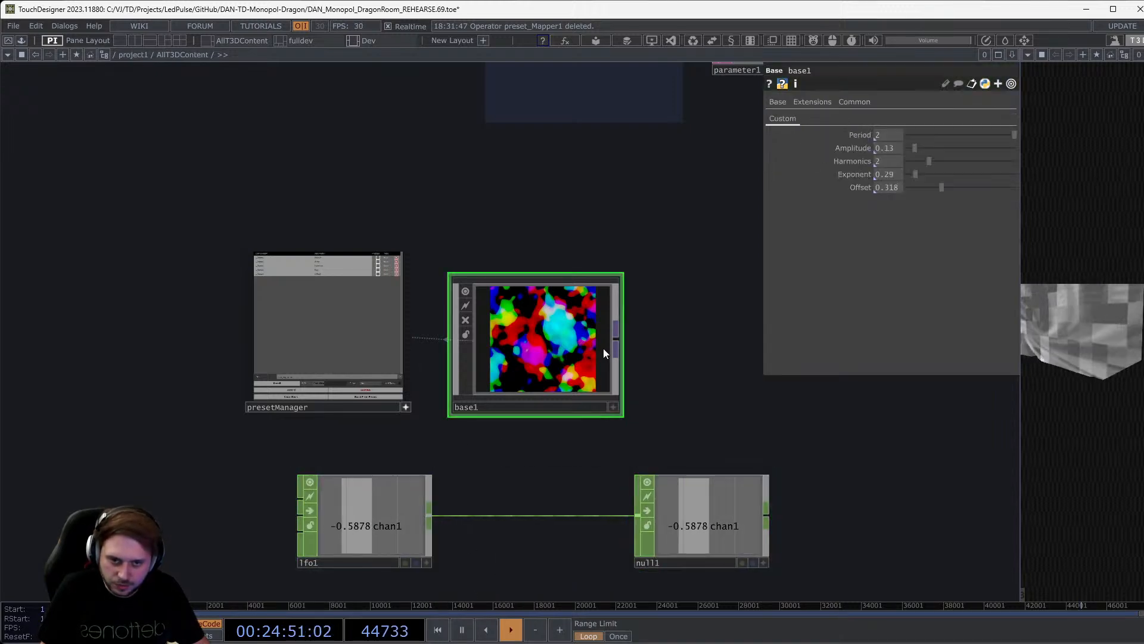
{"action": "scroll", "coordinate": [735, 504], "scroll_direction": "up", "scroll_amount": 3}
Insert a Math CHOP, math1, on the lfo1–null1 connection.
{"action": "right_click", "coordinate": [384, 527]}
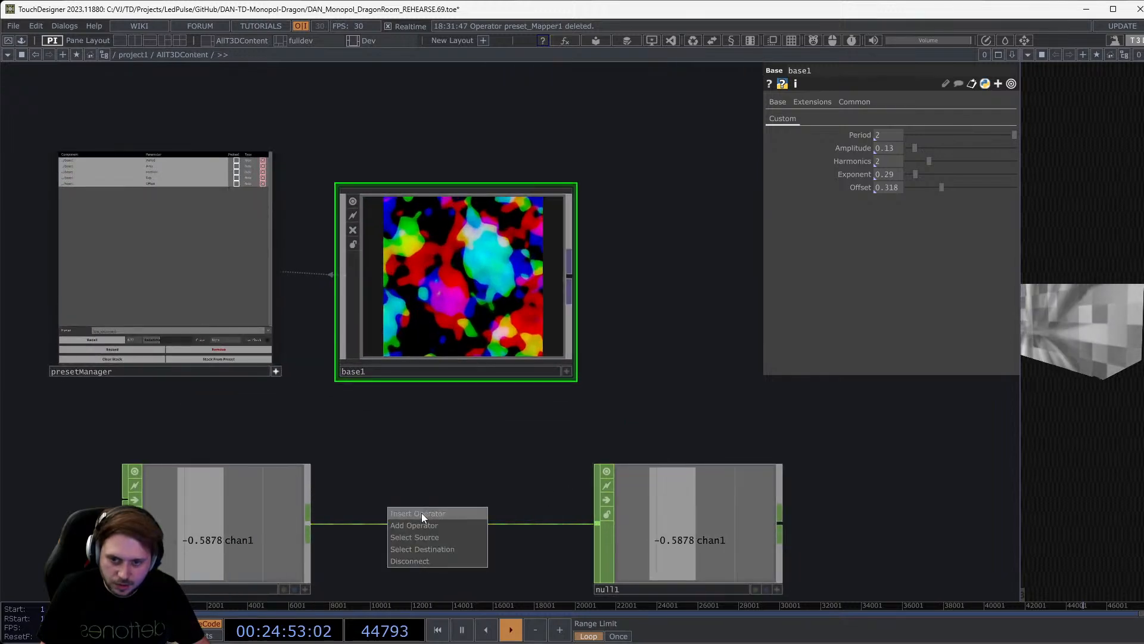
{"action": "left_click", "coordinate": [421, 514]}
{"action": "type", "text": "ma"}
{"action": "left_click", "coordinate": [442, 398]}
{"action": "left_click", "coordinate": [460, 503]}
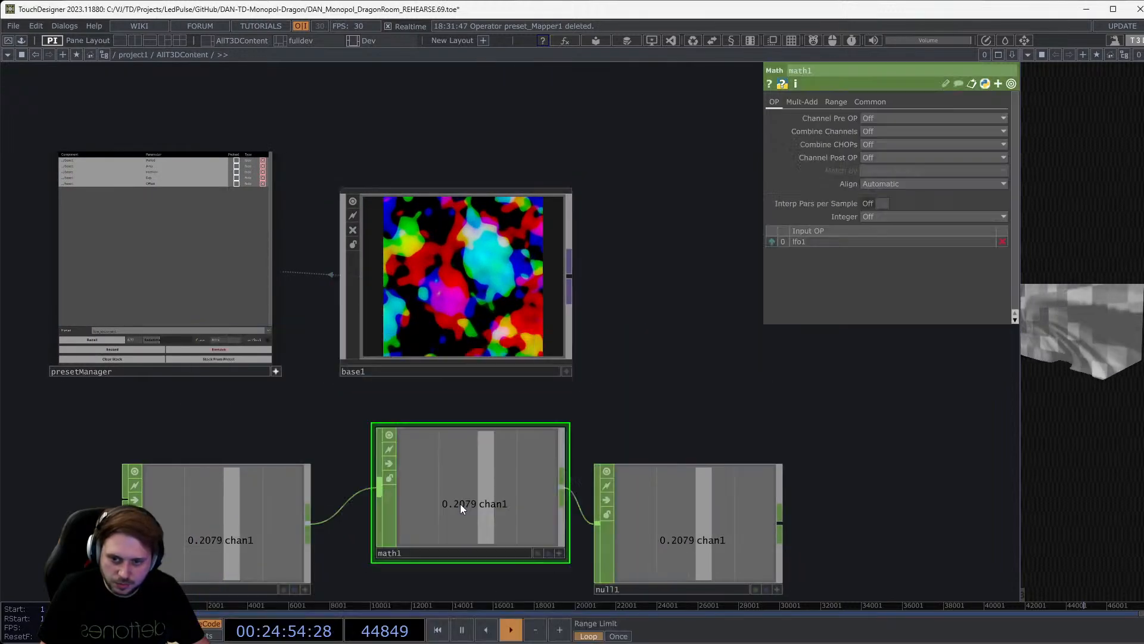
Set math1 to remap range -1–1 to 0–1, then drag null1's channel onto base1.
{"action": "left_click", "coordinate": [863, 103]}
{"action": "left_click", "coordinate": [834, 101]}
{"action": "middle_click_drag", "start_coordinate": [876, 115], "coordinate": [859, 110]}
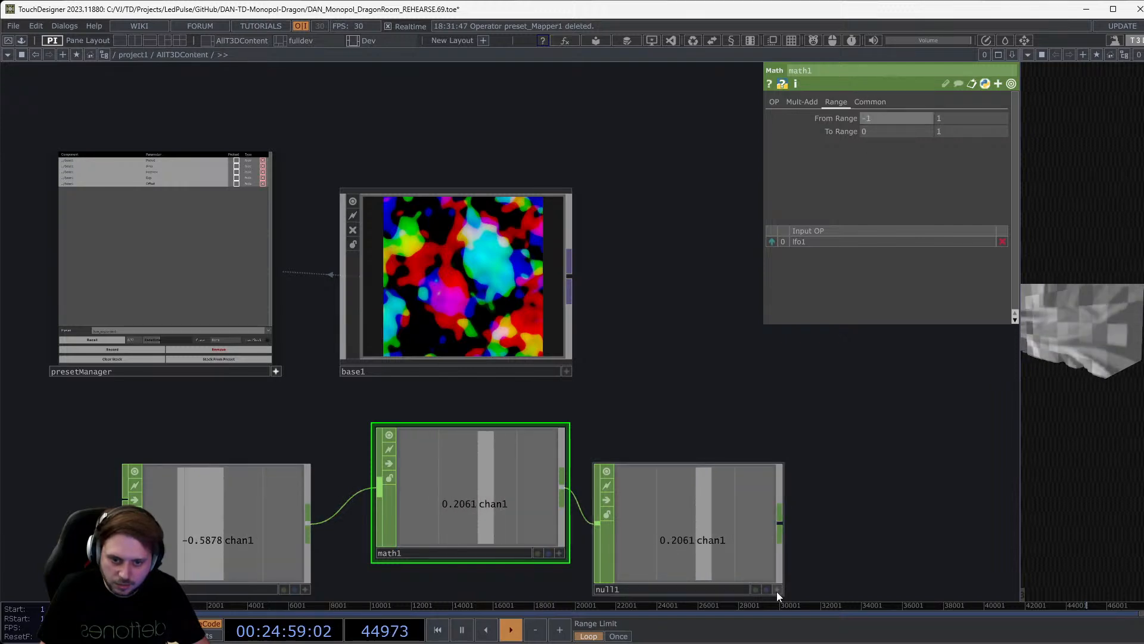
{"action": "left_click_drag", "start_coordinate": [777, 591], "coordinate": [885, 133]}
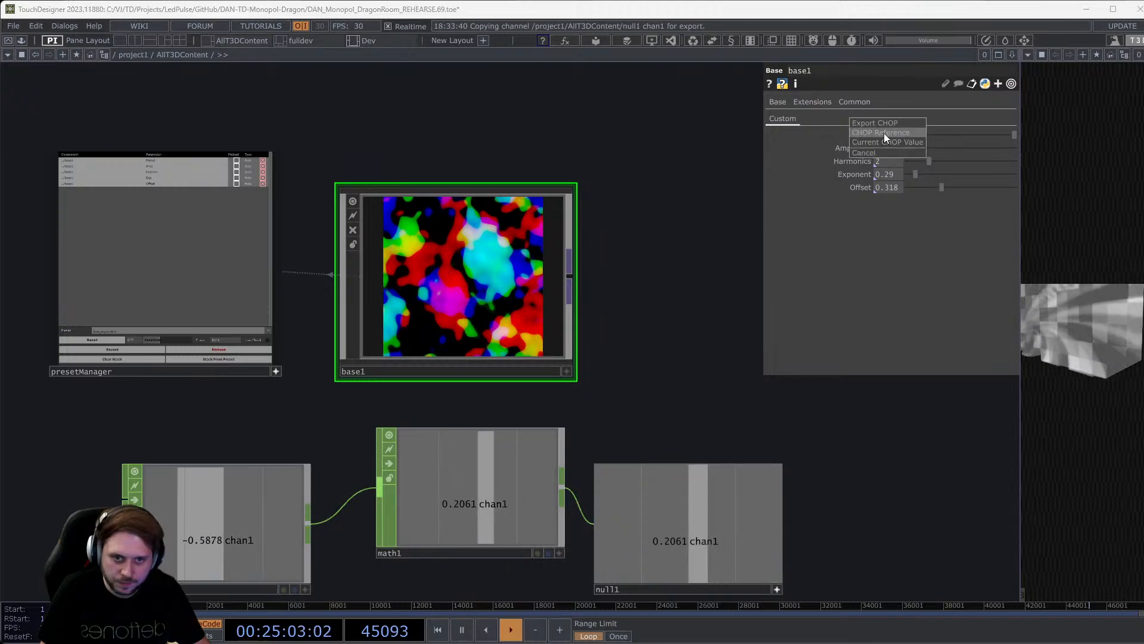
Export null1's chan1 to base1's Period and slow lfo1 to Frequency 0.2.
{"action": "left_click", "coordinate": [884, 133]}
{"action": "left_click", "coordinate": [256, 514]}
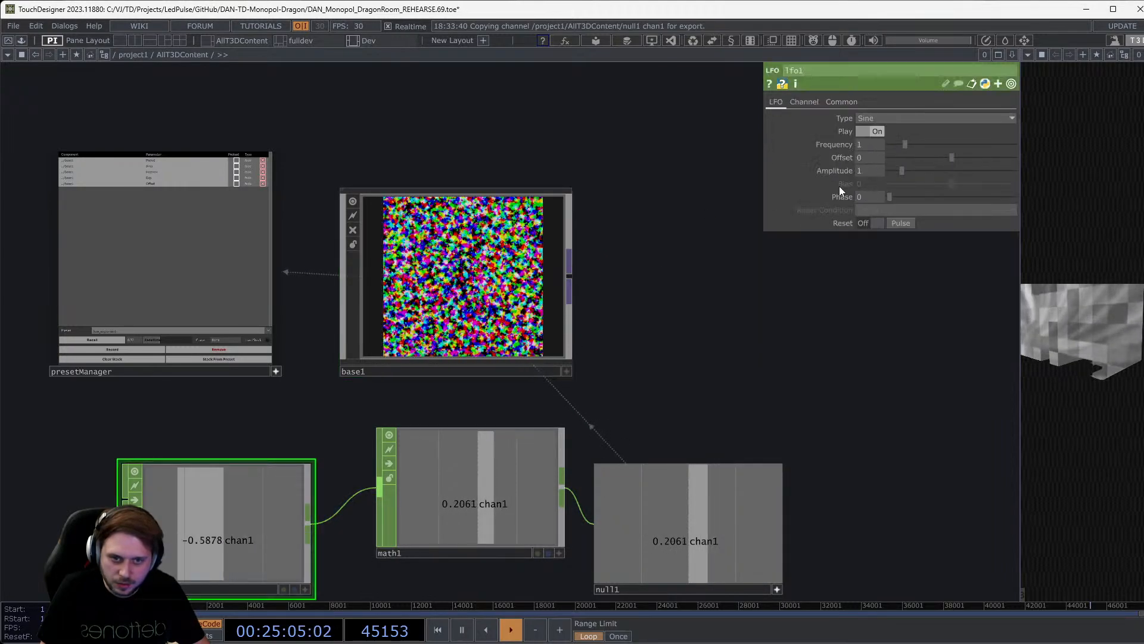
{"action": "left_click_drag", "start_coordinate": [904, 147], "coordinate": [893, 149]}
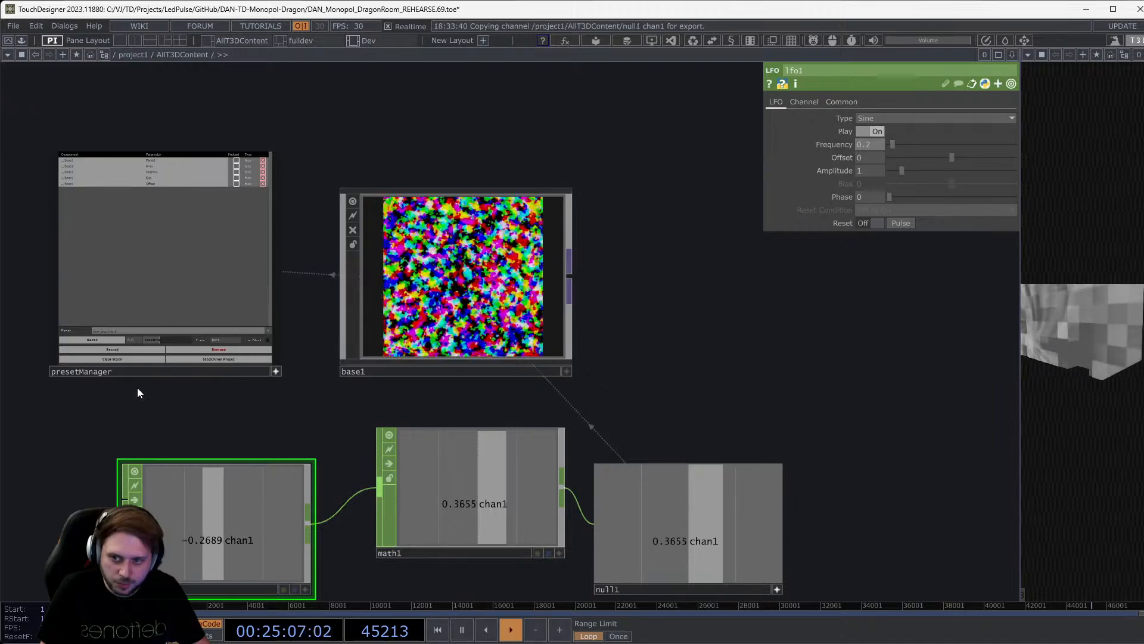
{"action": "scroll", "coordinate": [137, 388], "scroll_direction": "up", "scroll_amount": 4}
{"action": "scroll", "coordinate": [153, 401], "scroll_direction": "down", "scroll_amount": 3}
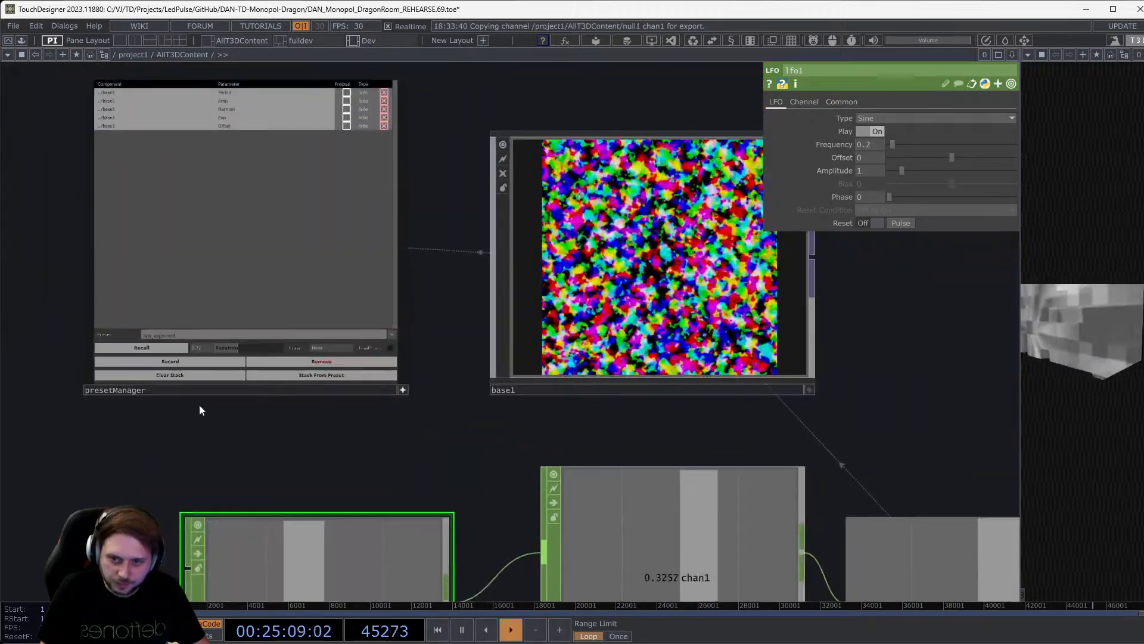
Name the preset 'lfo' and record base1's current values.
{"action": "left_click_drag", "start_coordinate": [200, 335], "coordinate": [116, 336]}
{"action": "type", "text": "lfo"}
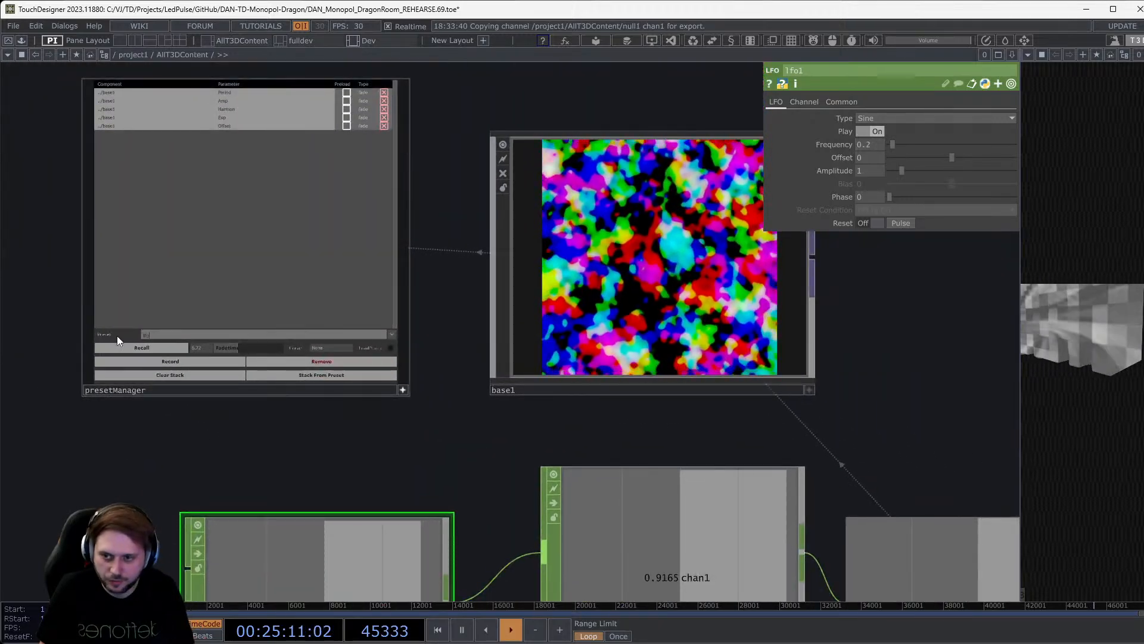
{"action": "scroll", "coordinate": [117, 335], "scroll_direction": "up", "scroll_amount": 5}
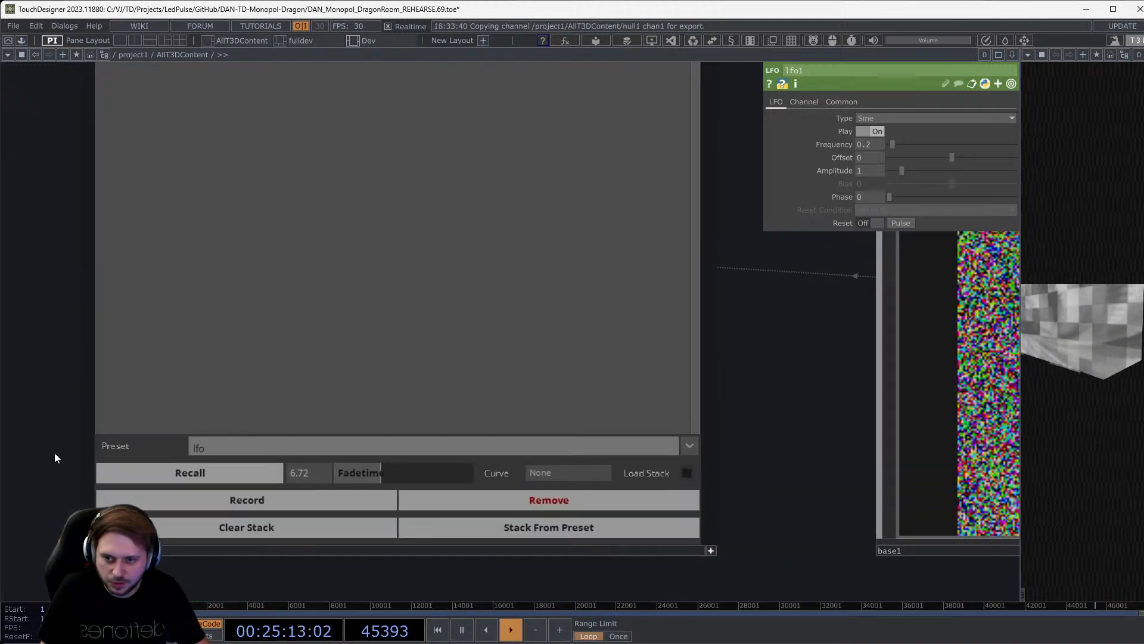
{"action": "left_click", "coordinate": [217, 496]}
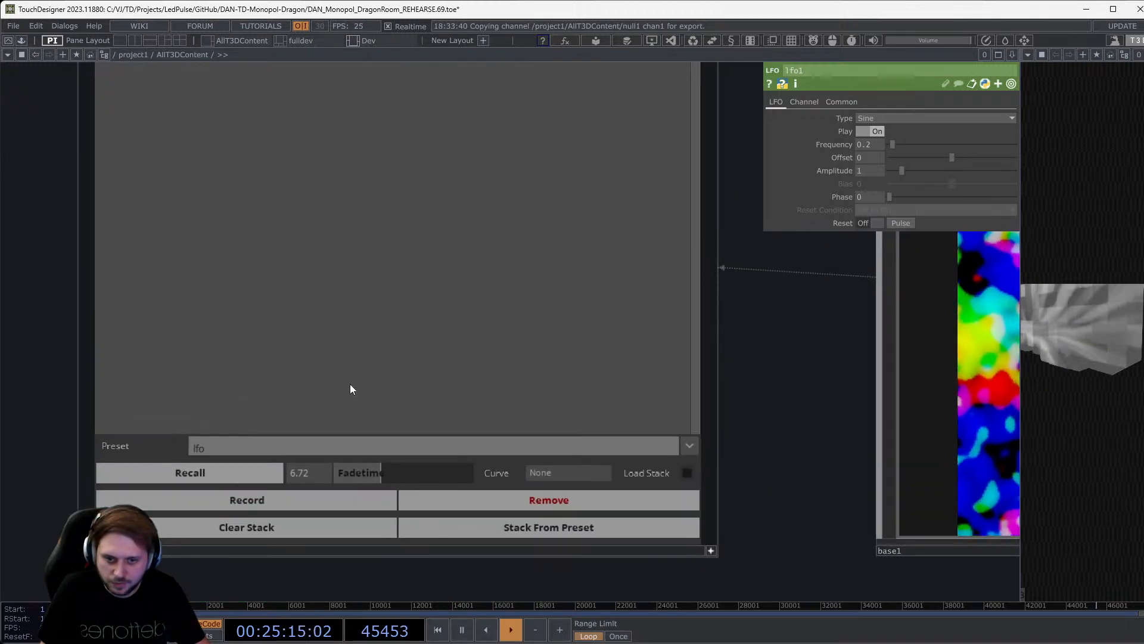
{"action": "scroll", "coordinate": [768, 338], "scroll_direction": "down", "scroll_amount": 1}
{"action": "middle_click_drag", "start_coordinate": [768, 338], "coordinate": [763, 410]}
{"action": "left_click_drag", "start_coordinate": [732, 421], "coordinate": [504, 469]}
Set the preset fade time to 2.13 and recall the init preset.
{"action": "middle_click_drag", "start_coordinate": [528, 479], "coordinate": [540, 456]}
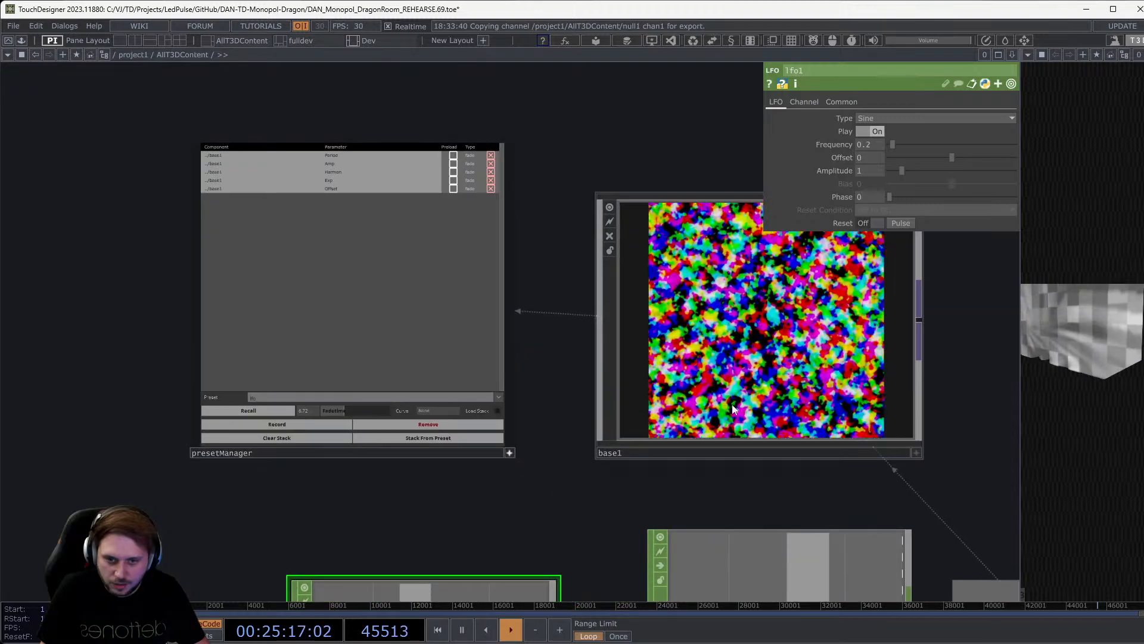
{"action": "left_click", "coordinate": [732, 403]}
{"action": "left_click_drag", "start_coordinate": [555, 502], "coordinate": [464, 497]}
{"action": "left_click", "coordinate": [407, 395]}
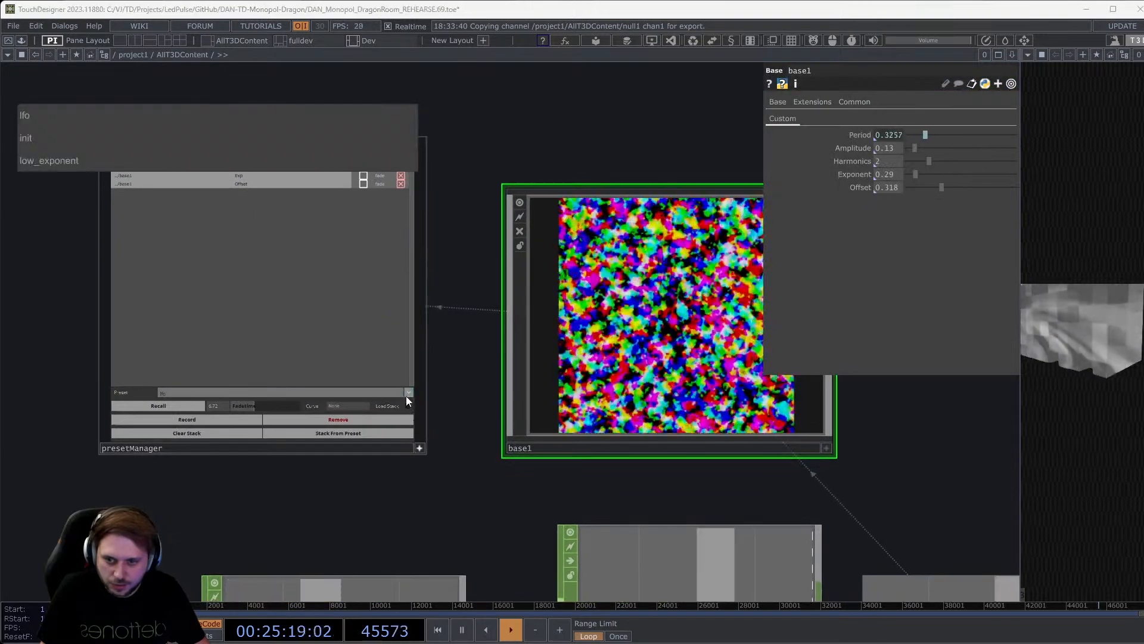
{"action": "left_click", "coordinate": [237, 405]}
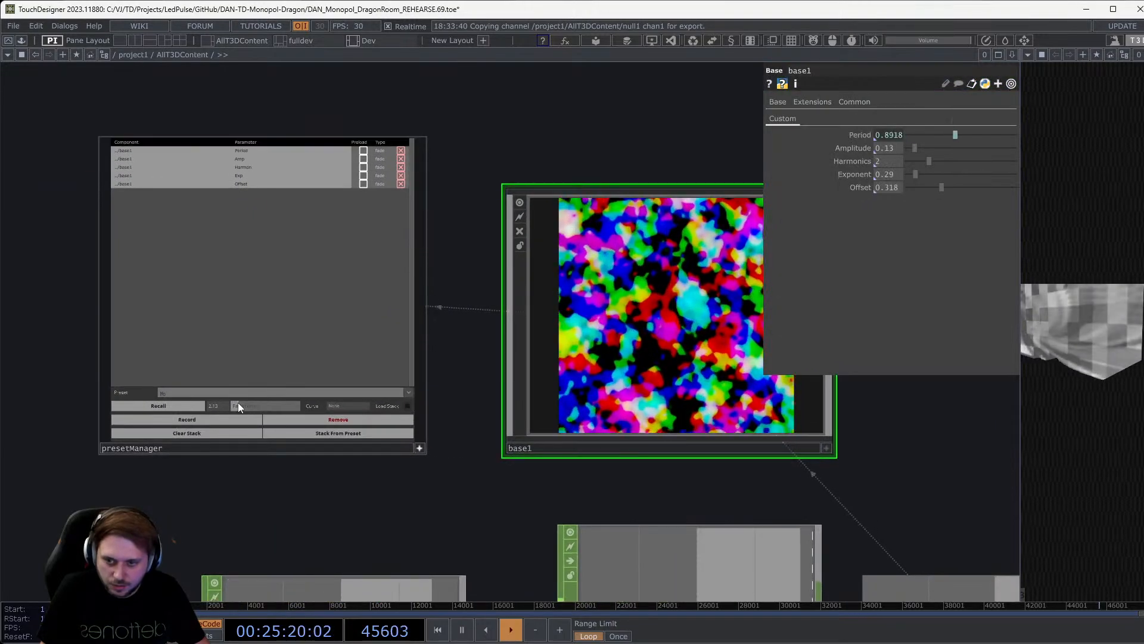
{"action": "left_click", "coordinate": [404, 392]}
{"action": "left_click", "coordinate": [67, 134]}
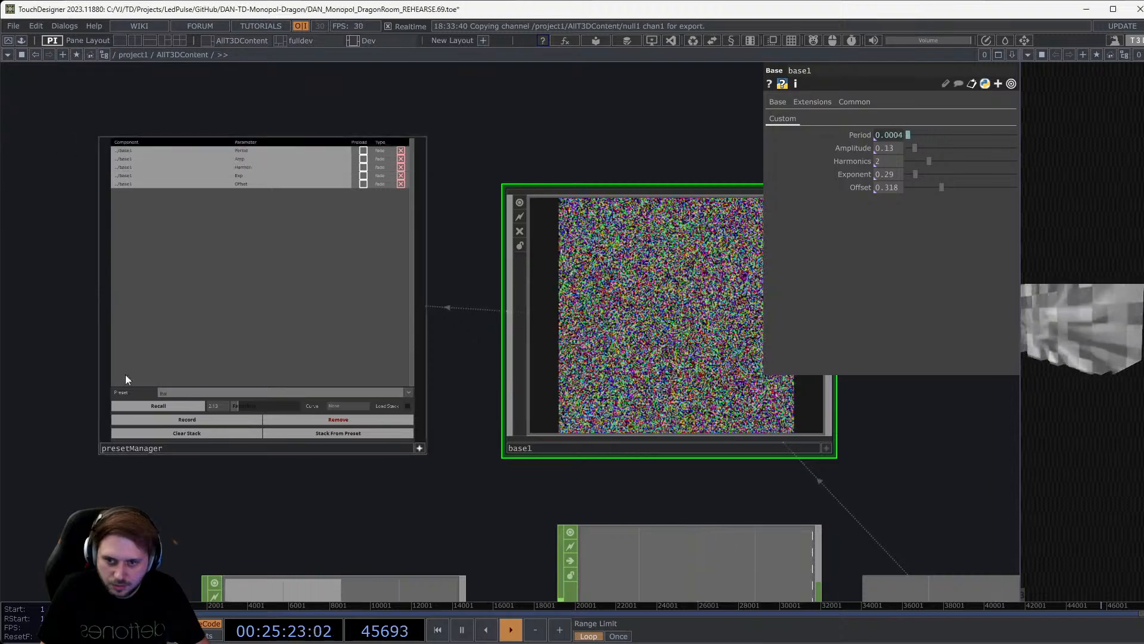
{"action": "left_click", "coordinate": [175, 407]}
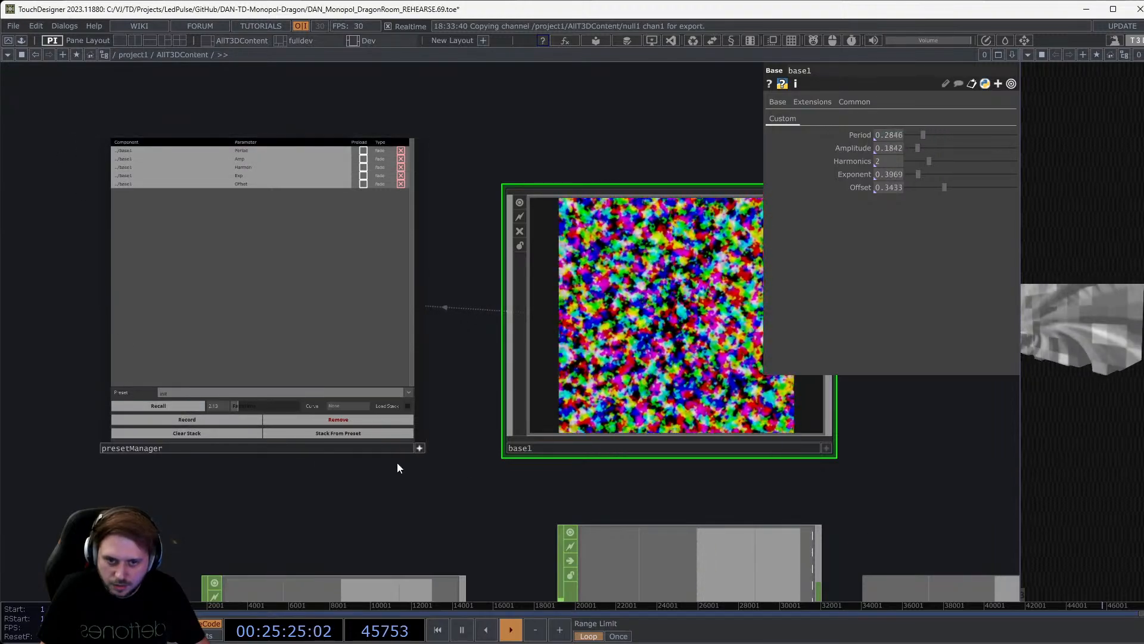
Try the low_exponent preset, then select and recall the lfo preset.
{"action": "left_click_drag", "start_coordinate": [882, 491], "coordinate": [806, 480]}
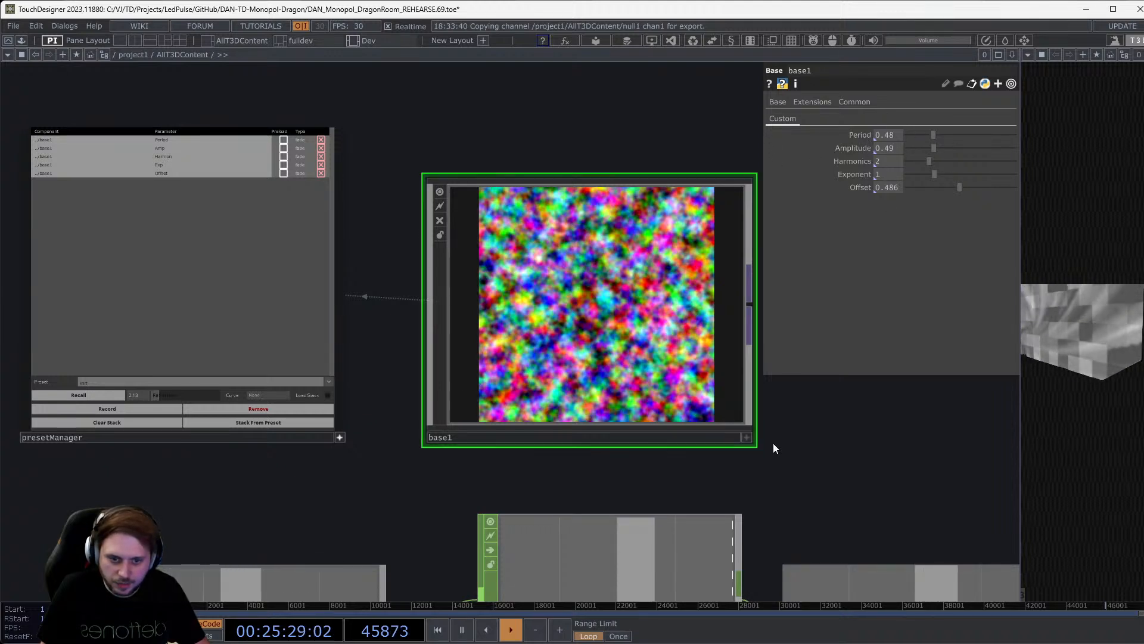
{"action": "left_click", "coordinate": [329, 381]}
{"action": "left_click", "coordinate": [113, 165]}
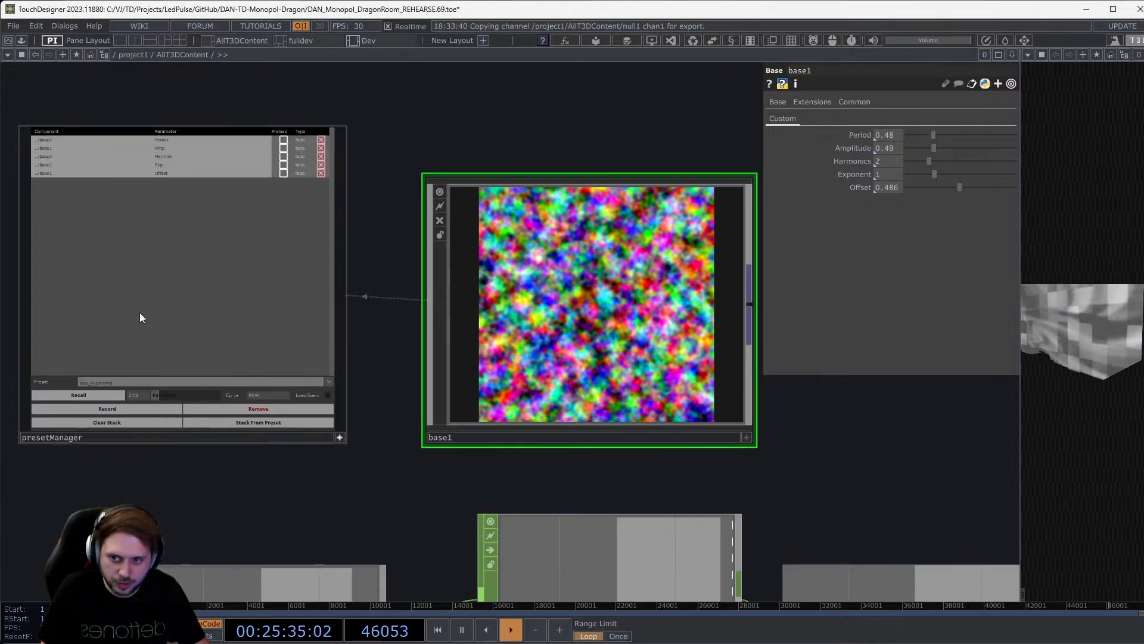
{"action": "left_click", "coordinate": [329, 381]}
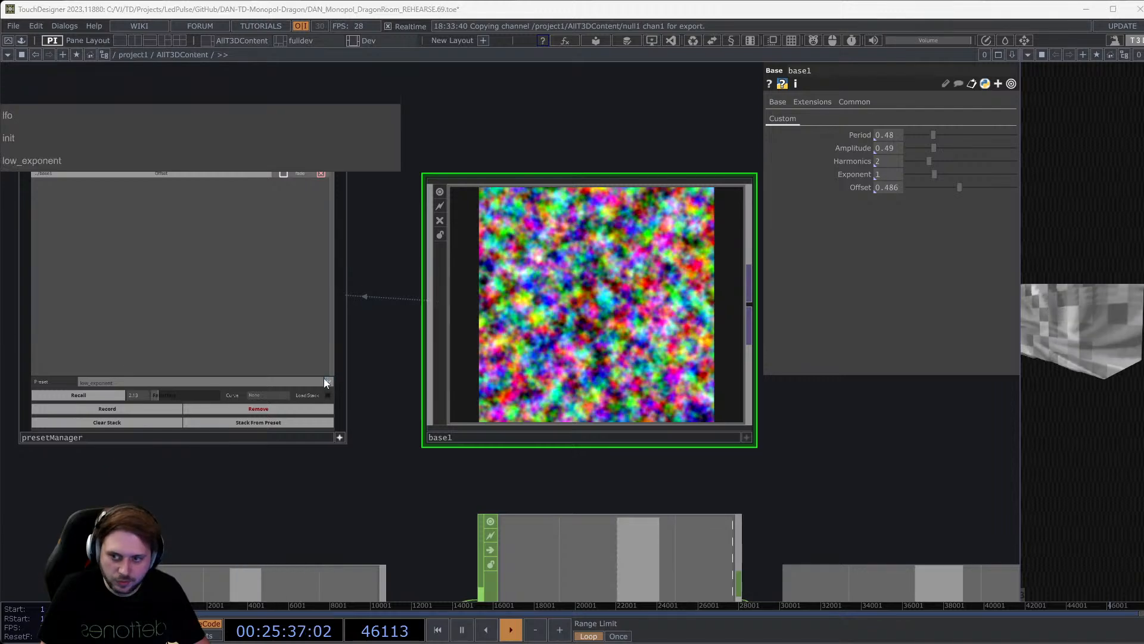
{"action": "left_click", "coordinate": [34, 119]}
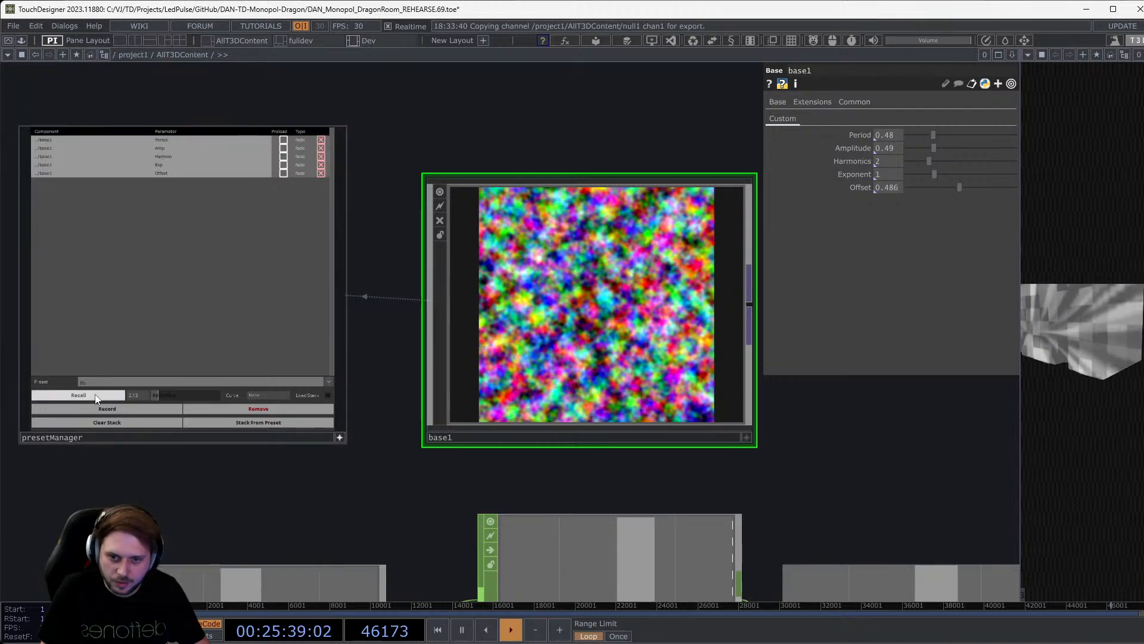
{"action": "left_click", "coordinate": [117, 399]}
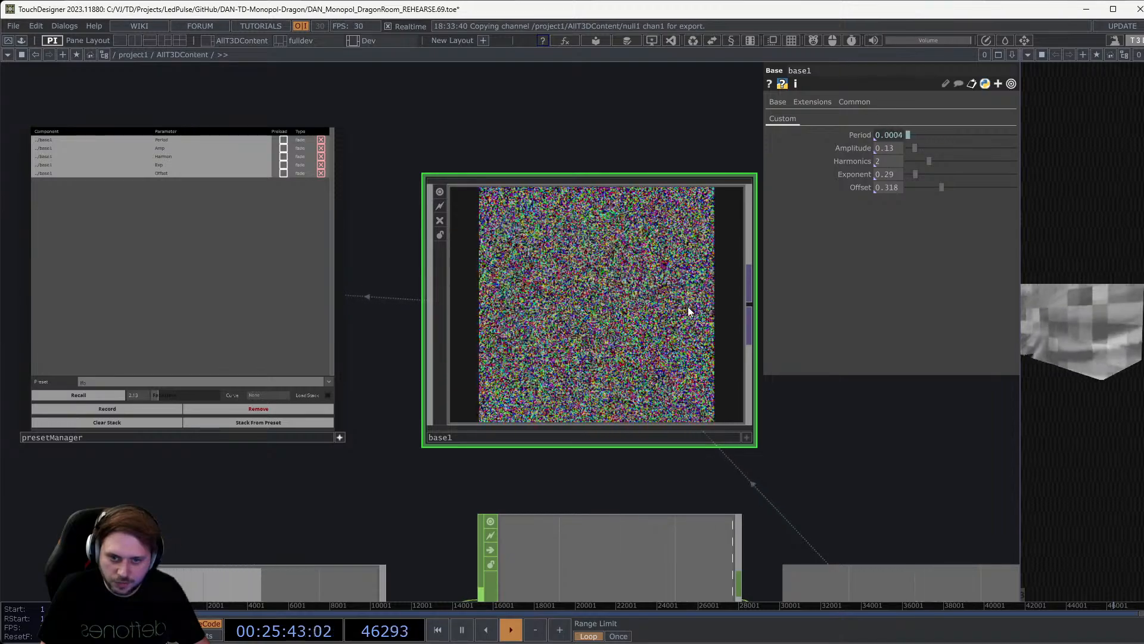
Reveal the op('null1')['chan1'] expression driving base1's Period.
{"action": "left_click_drag", "start_coordinate": [842, 428], "coordinate": [827, 339]}
{"action": "left_click", "coordinate": [281, 525]}
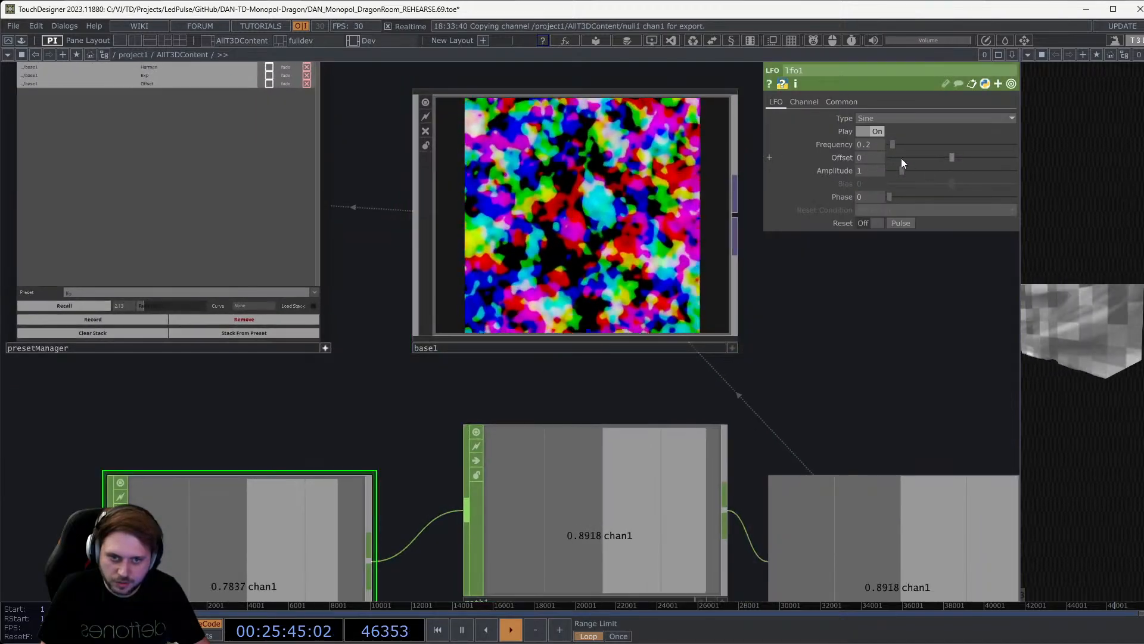
{"action": "left_click", "coordinate": [583, 210]}
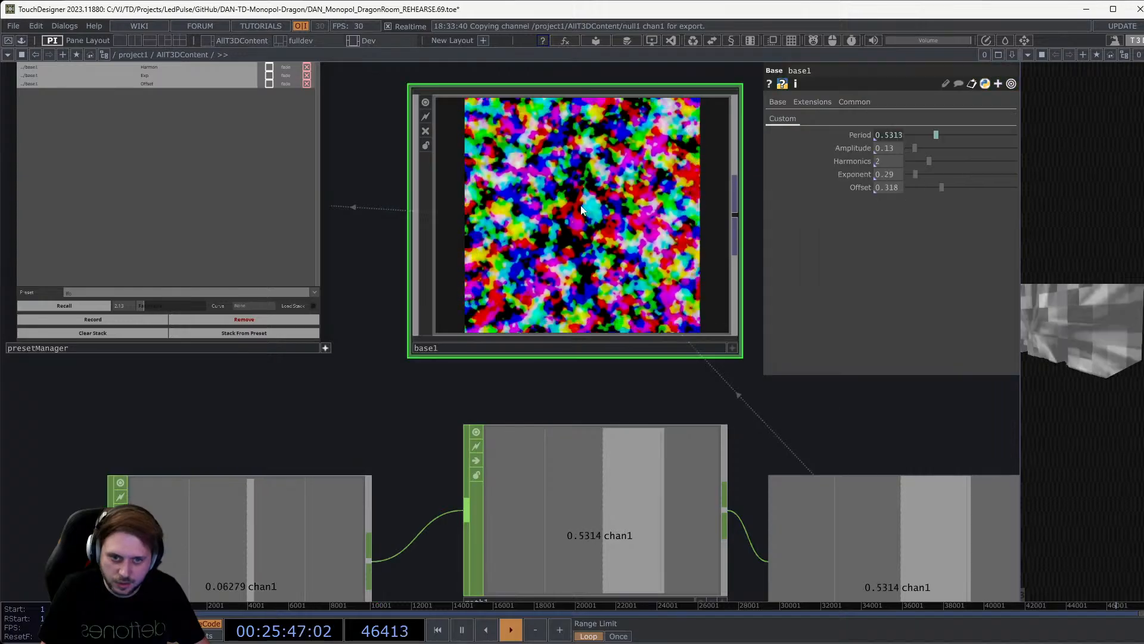
{"action": "left_click", "coordinate": [861, 134]}
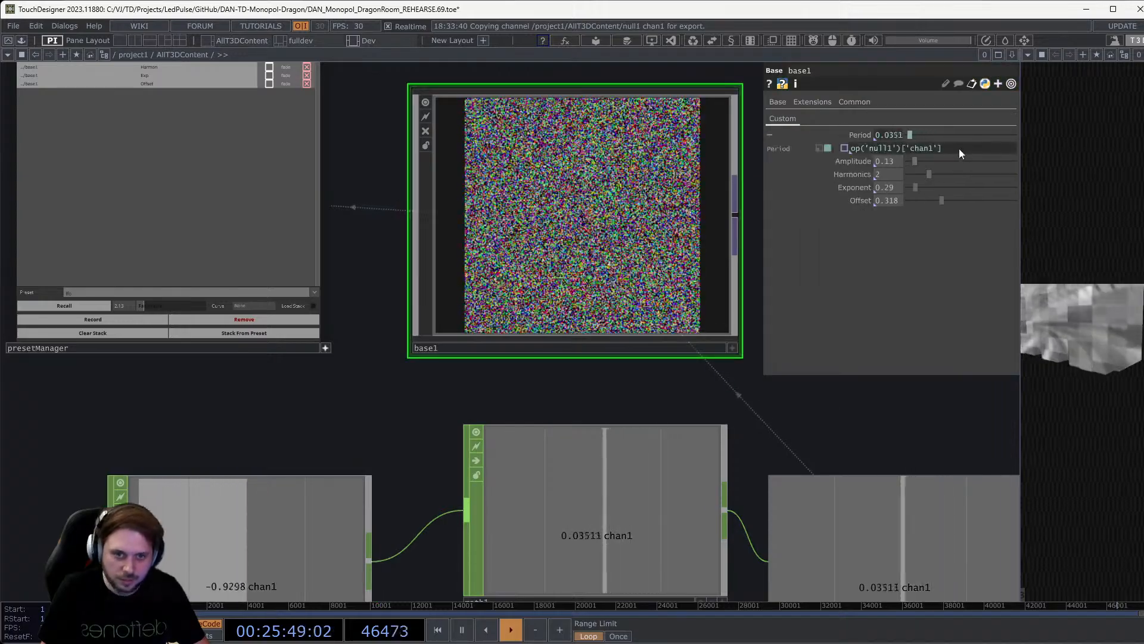
{"action": "mouse_move", "coordinate": [956, 149]}
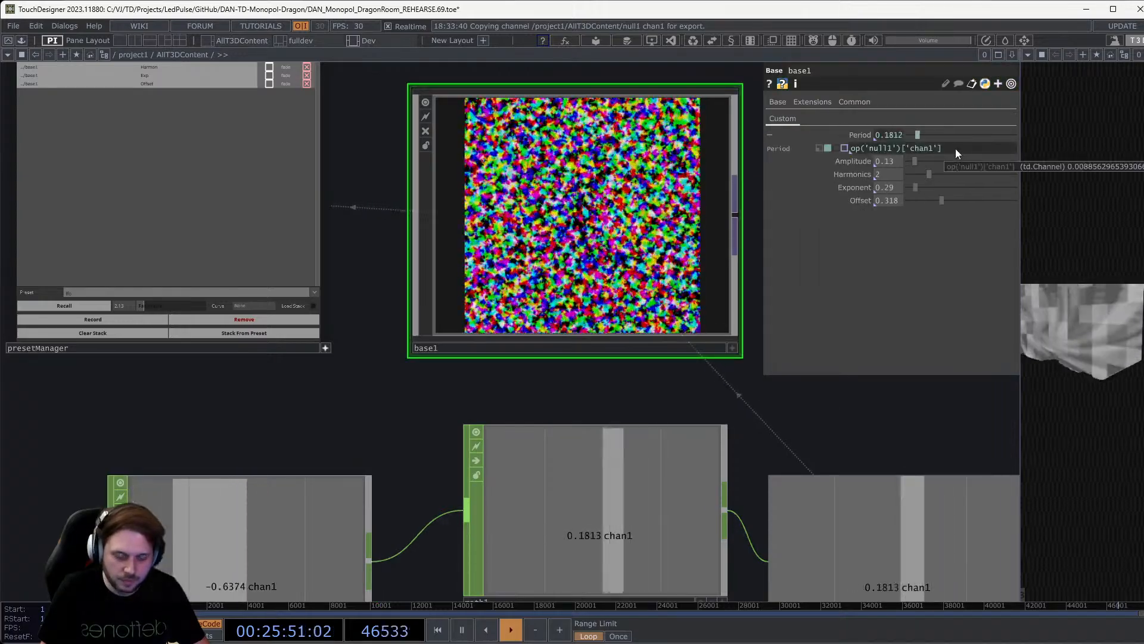
Record the current values over the init preset, confirming the overwrite.
{"action": "left_click", "coordinate": [269, 293]}
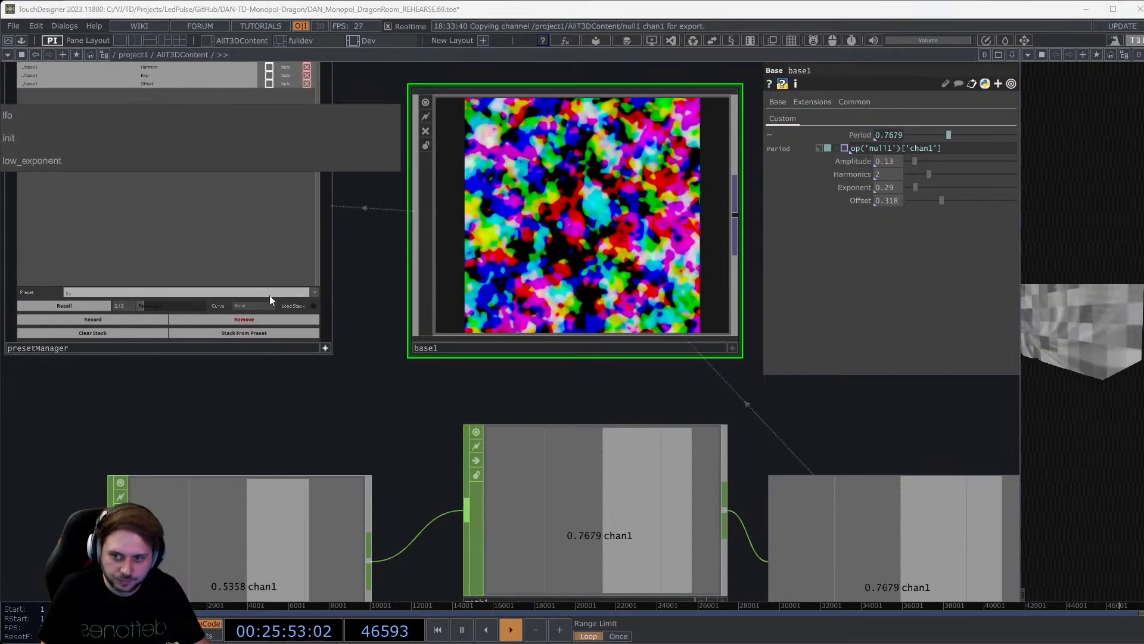
{"action": "left_click", "coordinate": [139, 134]}
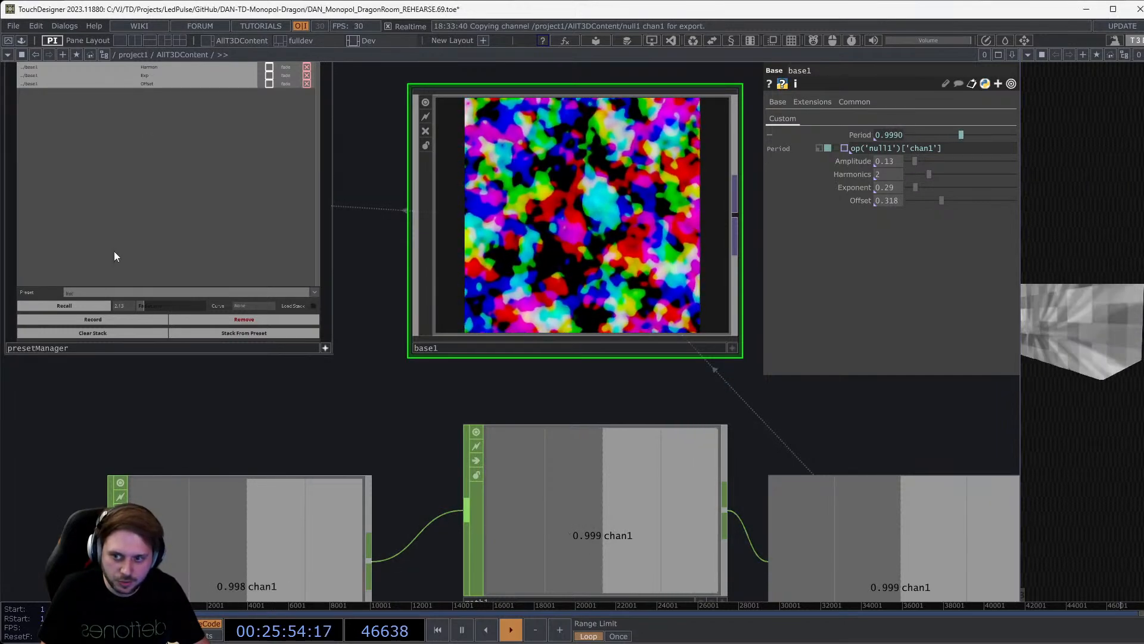
{"action": "left_click", "coordinate": [97, 318]}
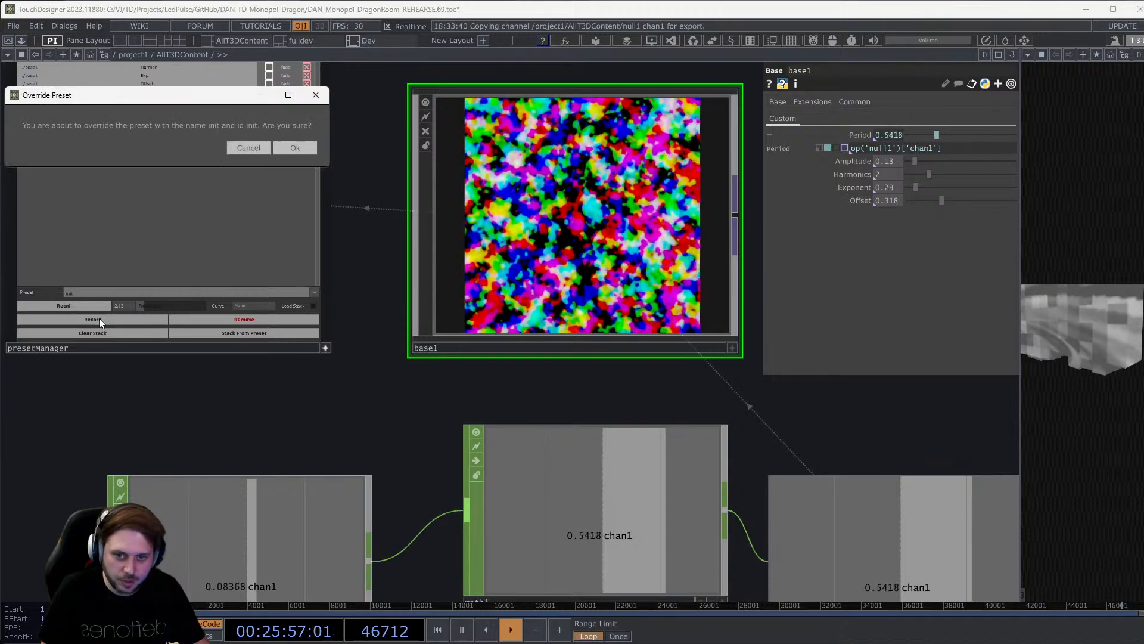
{"action": "left_click", "coordinate": [295, 148]}
Recall the overwritten init preset, then select and recall the lfo preset.
{"action": "left_click", "coordinate": [63, 306]}
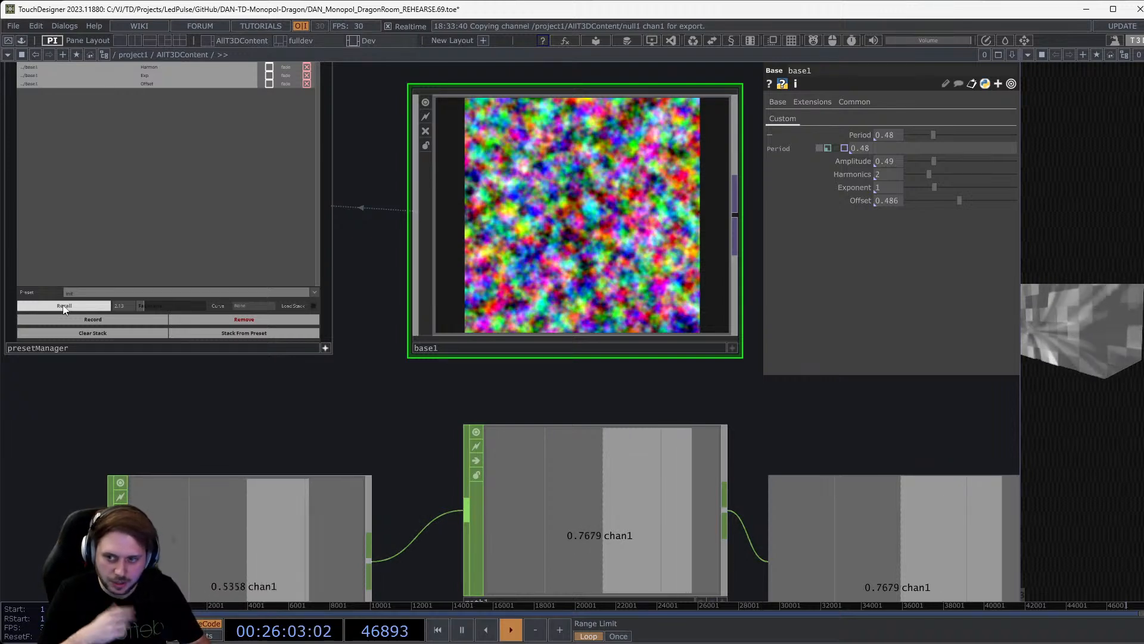
{"action": "left_click", "coordinate": [319, 290]}
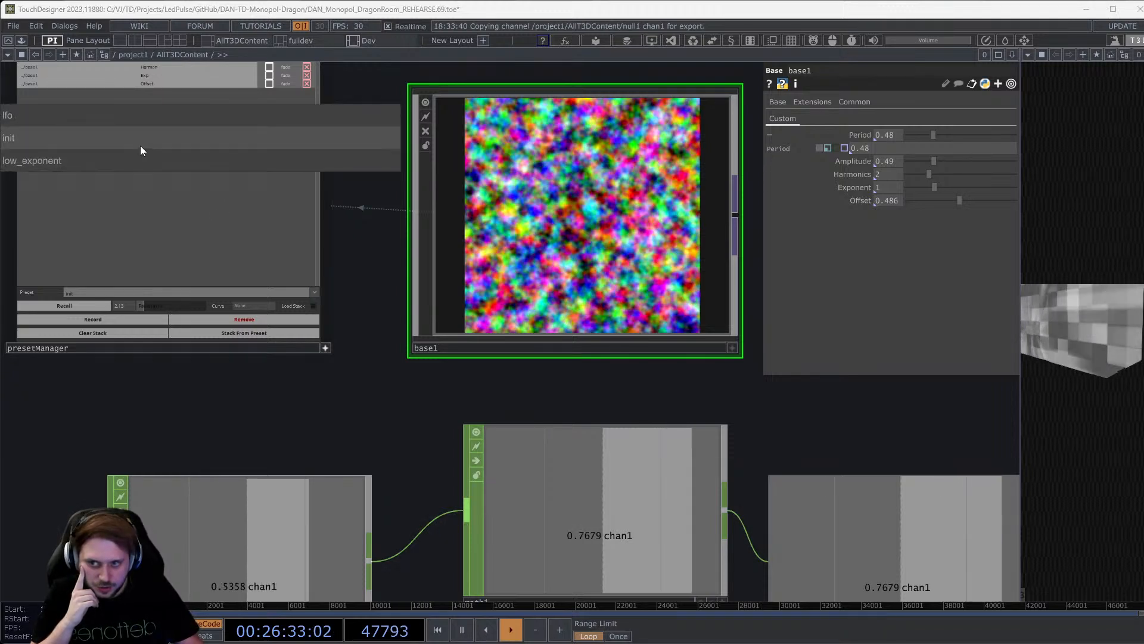
{"action": "left_click", "coordinate": [127, 116]}
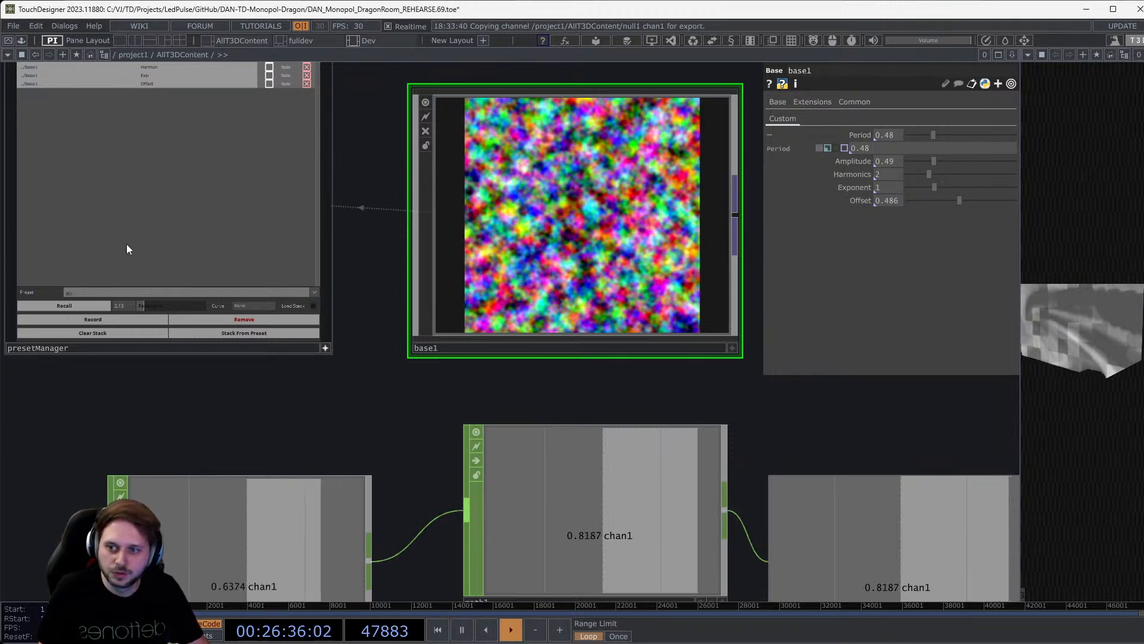
{"action": "left_click", "coordinate": [96, 306]}
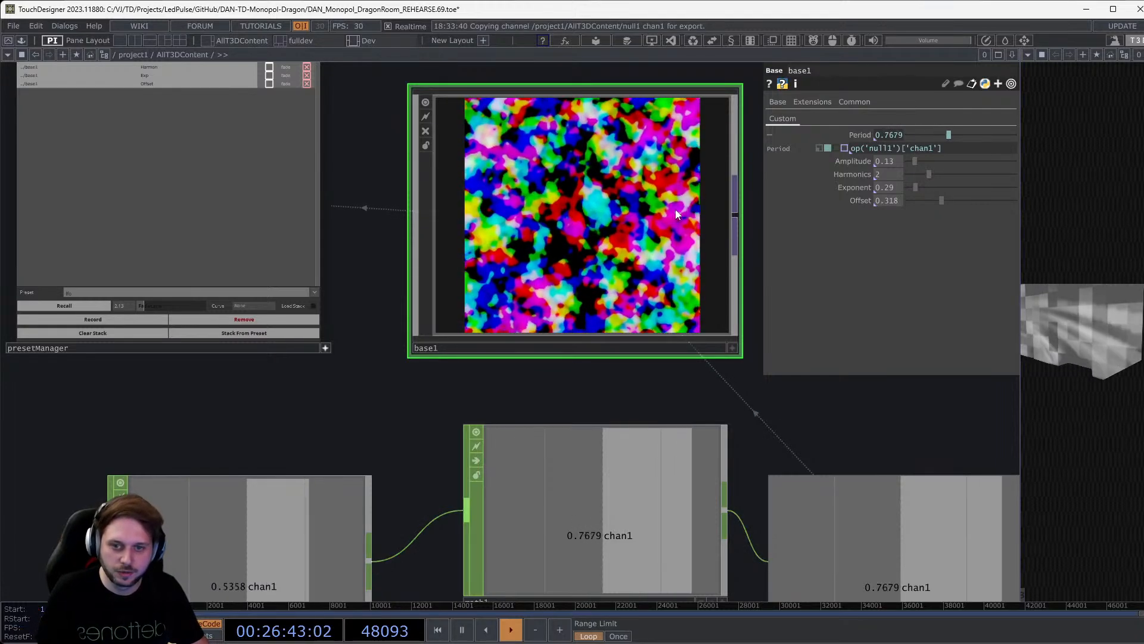
{"action": "scroll", "coordinate": [596, 202], "scroll_direction": "down", "scroll_amount": 7}
Select presetManager, lfo1, math1 and null1, and bring the preset manager's preset choice into view.
{"action": "left_click_drag", "start_coordinate": [367, 431], "coordinate": [154, 503]}
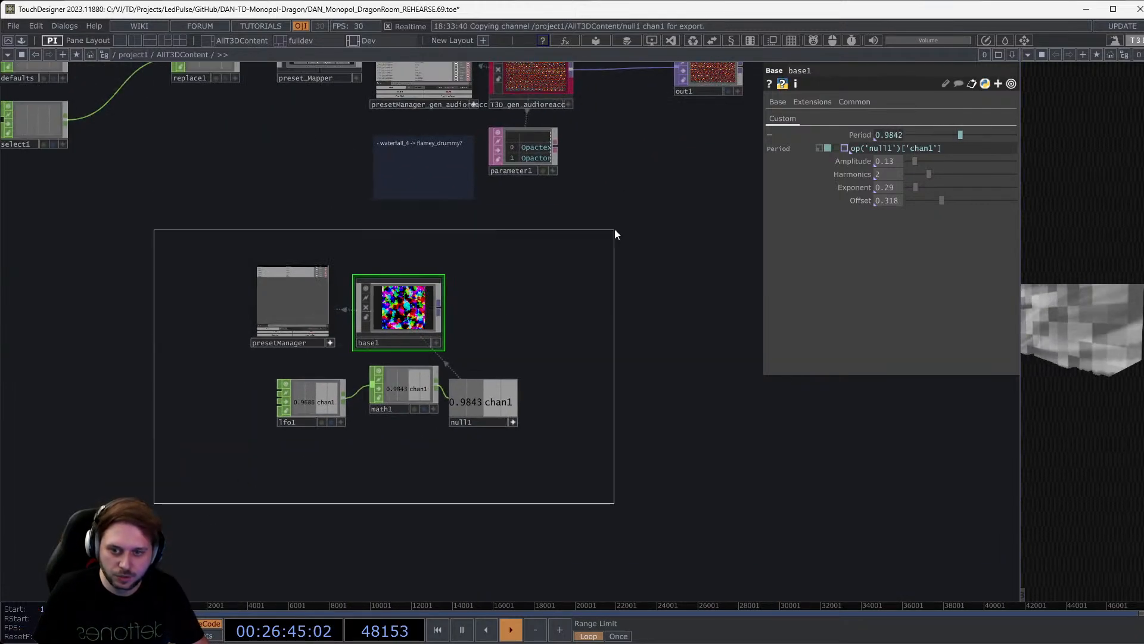
{"action": "right_click_drag", "start_coordinate": [615, 234], "coordinate": [549, 237]}
{"action": "left_click_drag", "start_coordinate": [538, 262], "coordinate": [520, 455]}
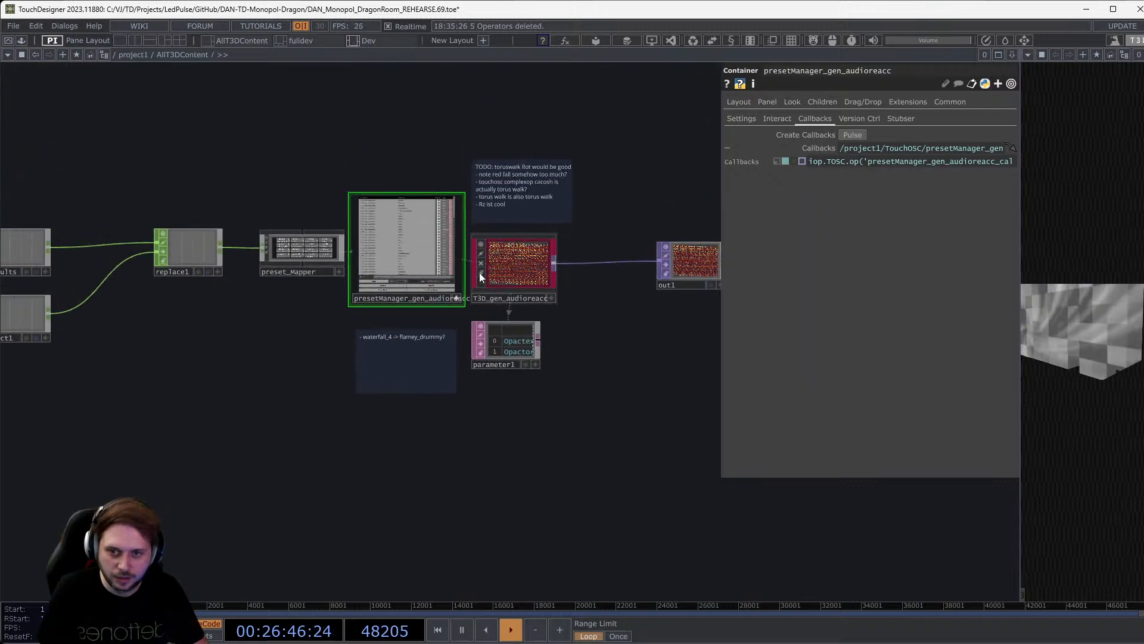
{"action": "scroll", "coordinate": [488, 219], "scroll_direction": "up", "scroll_amount": 10}
{"action": "scroll", "coordinate": [468, 516], "scroll_direction": "down", "scroll_amount": 2}
{"action": "scroll", "coordinate": [468, 517], "scroll_direction": "down", "scroll_amount": 2}
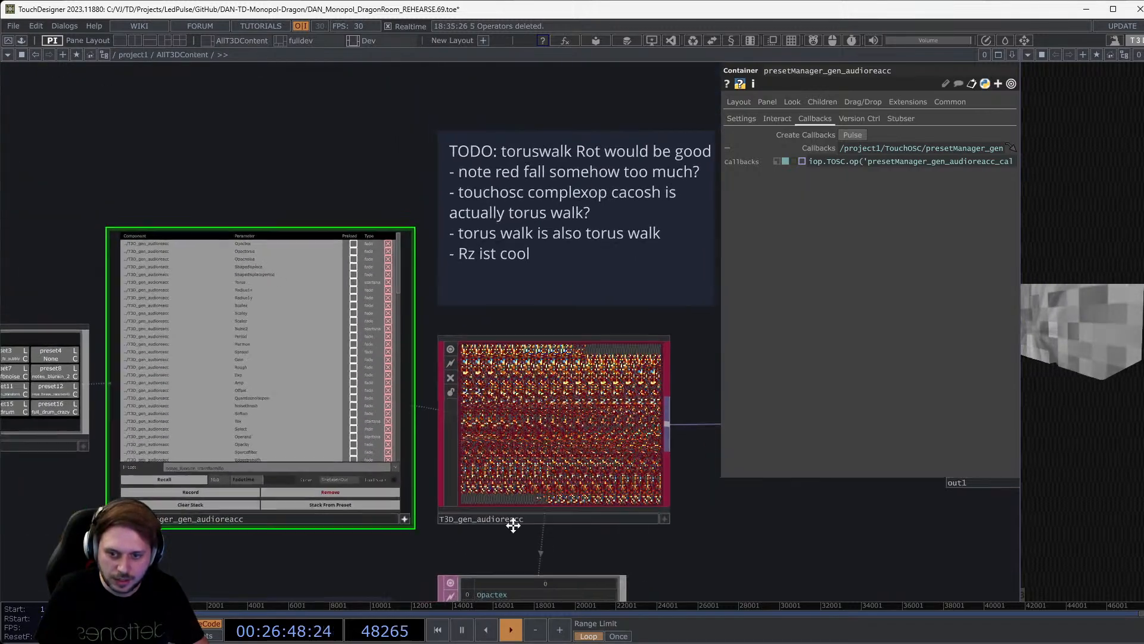
{"action": "left_click_drag", "start_coordinate": [514, 528], "coordinate": [637, 484]}
Open the preset manager's saved-preset list twice, closing it without choosing a preset.
{"action": "left_click", "coordinate": [512, 425]}
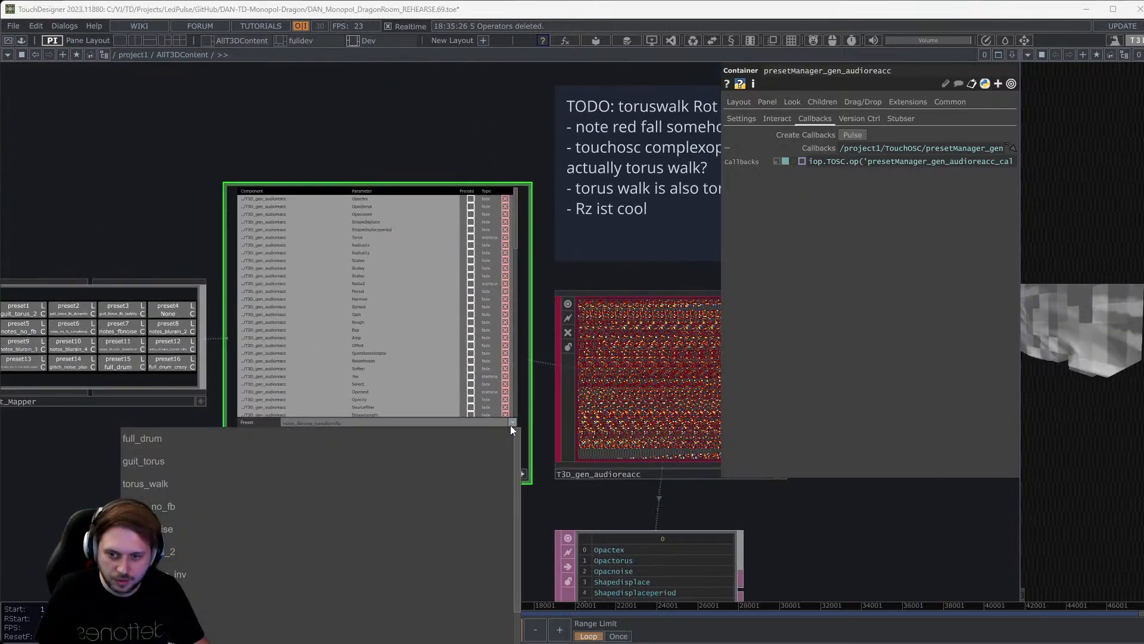
{"action": "left_click", "coordinate": [545, 515]}
{"action": "left_click_drag", "start_coordinate": [536, 417], "coordinate": [544, 240]}
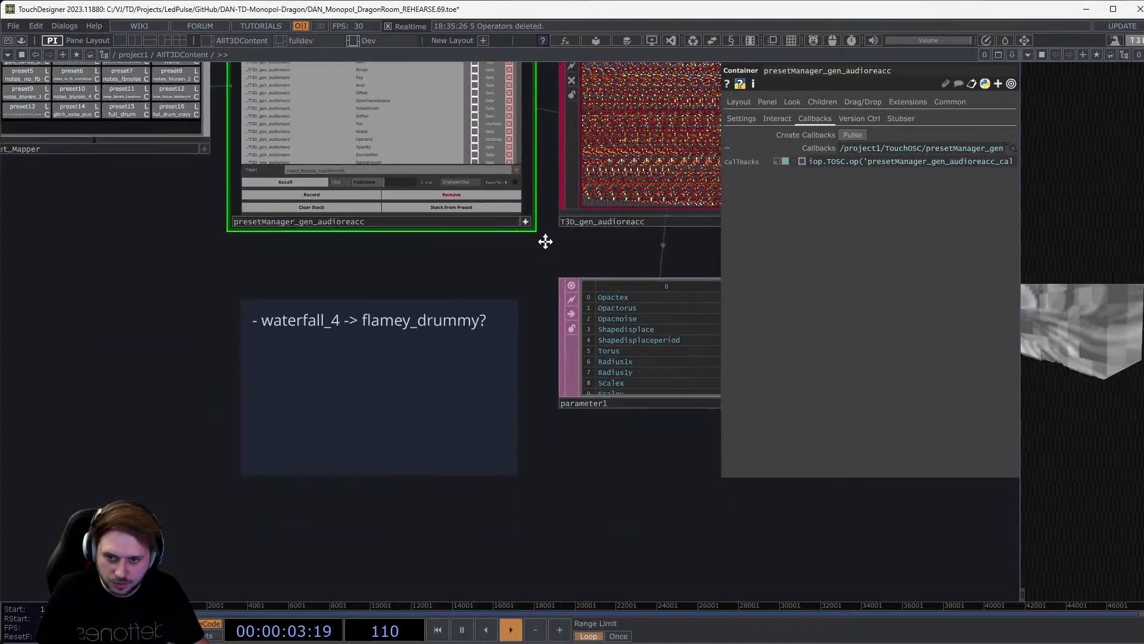
{"action": "left_click", "coordinate": [518, 142]}
{"action": "scroll", "coordinate": [345, 276], "scroll_direction": "down", "scroll_amount": 5}
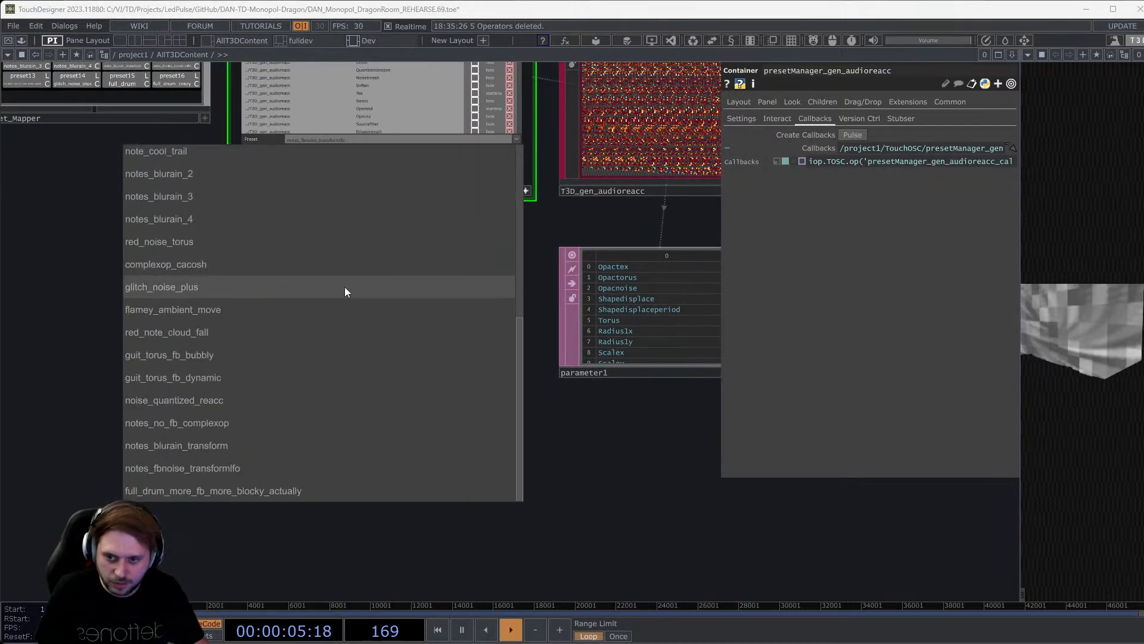
{"action": "scroll", "coordinate": [301, 459], "scroll_direction": "up", "scroll_amount": 5}
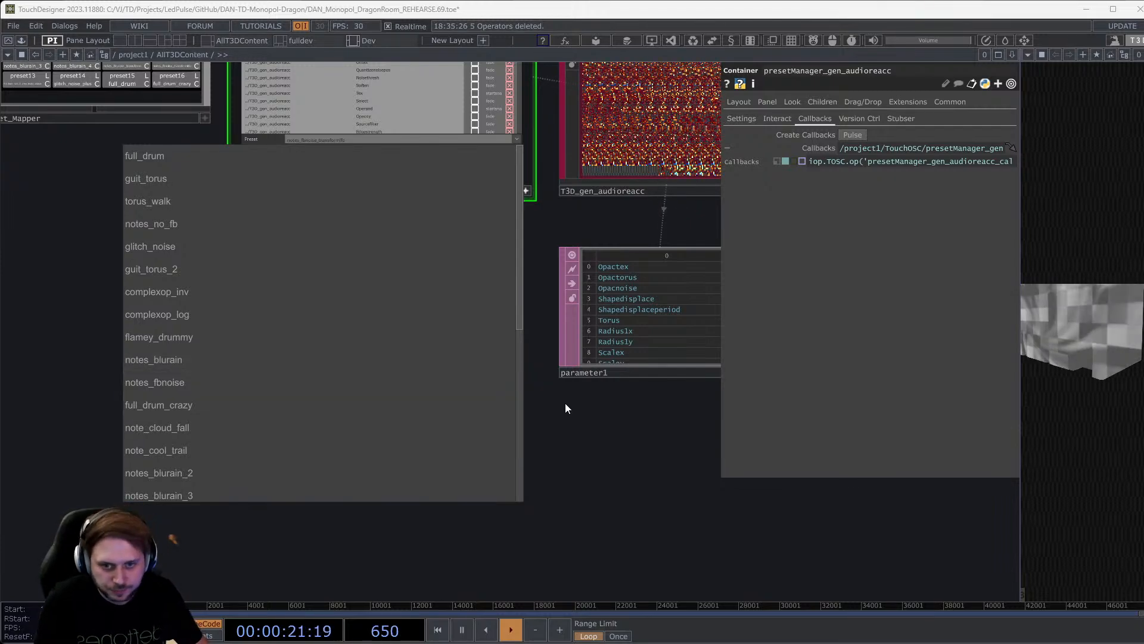
{"action": "left_click", "coordinate": [568, 427]}
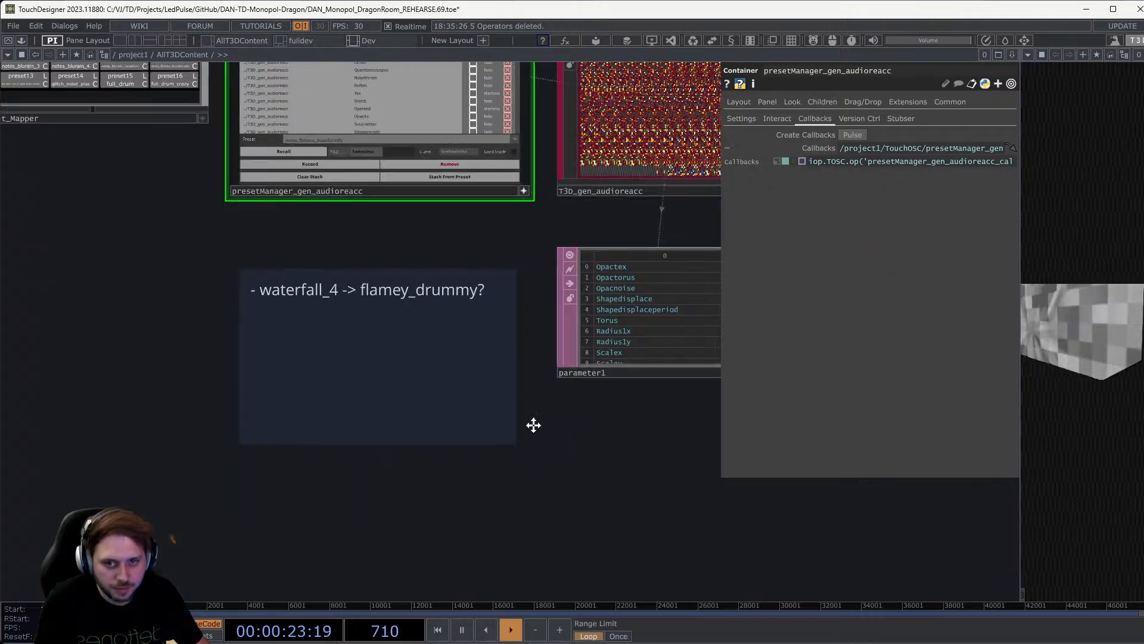
Select T3D_gen_audioreacc, collapse its Opacity settings and show its Shape parameters.
{"action": "left_click_drag", "start_coordinate": [534, 424], "coordinate": [270, 511]}
{"action": "left_click", "coordinate": [390, 238]}
{"action": "scroll", "coordinate": [470, 240], "scroll_direction": "up", "scroll_amount": 5}
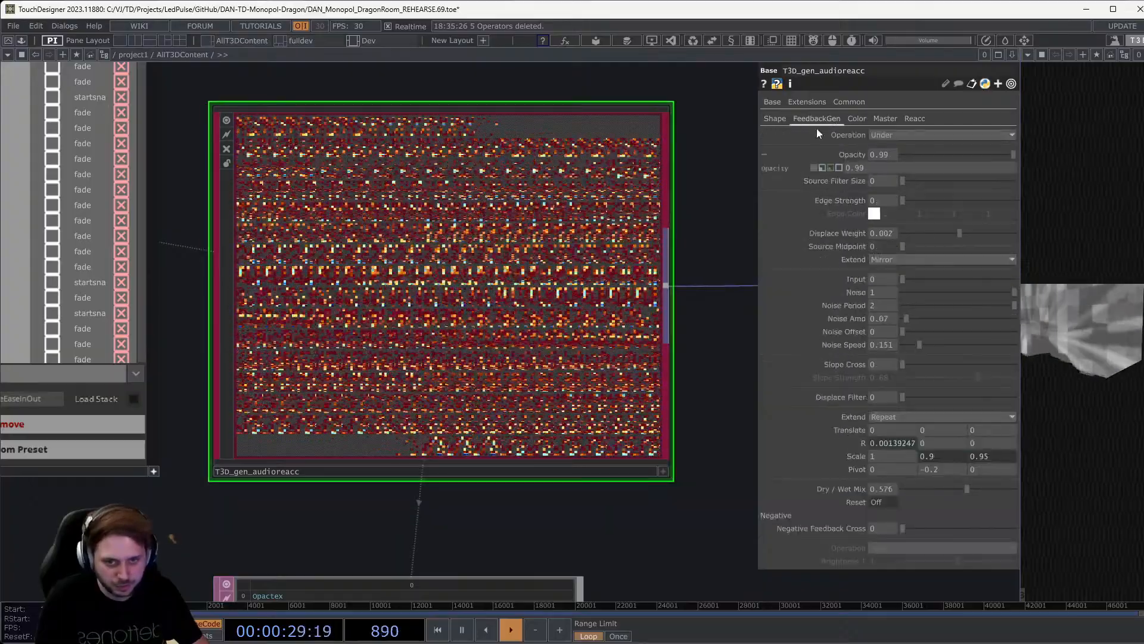
{"action": "left_click", "coordinate": [845, 153]}
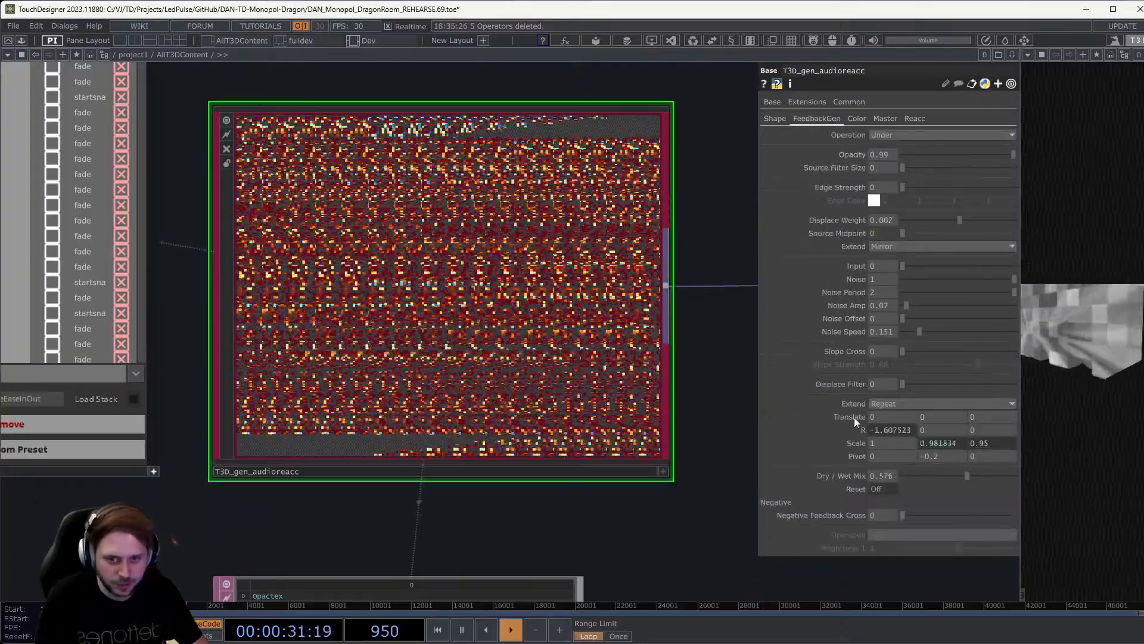
{"action": "left_click", "coordinate": [776, 121]}
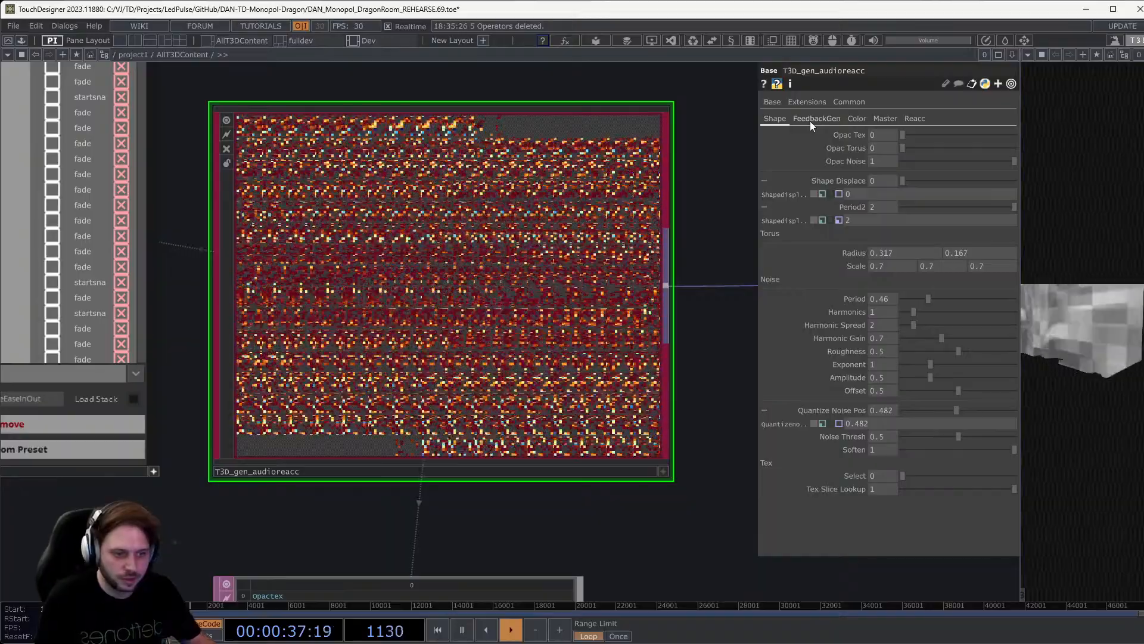
Return to the generator's FeedbackGen parameters and widen the output viewer on the right.
{"action": "left_click", "coordinate": [810, 120]}
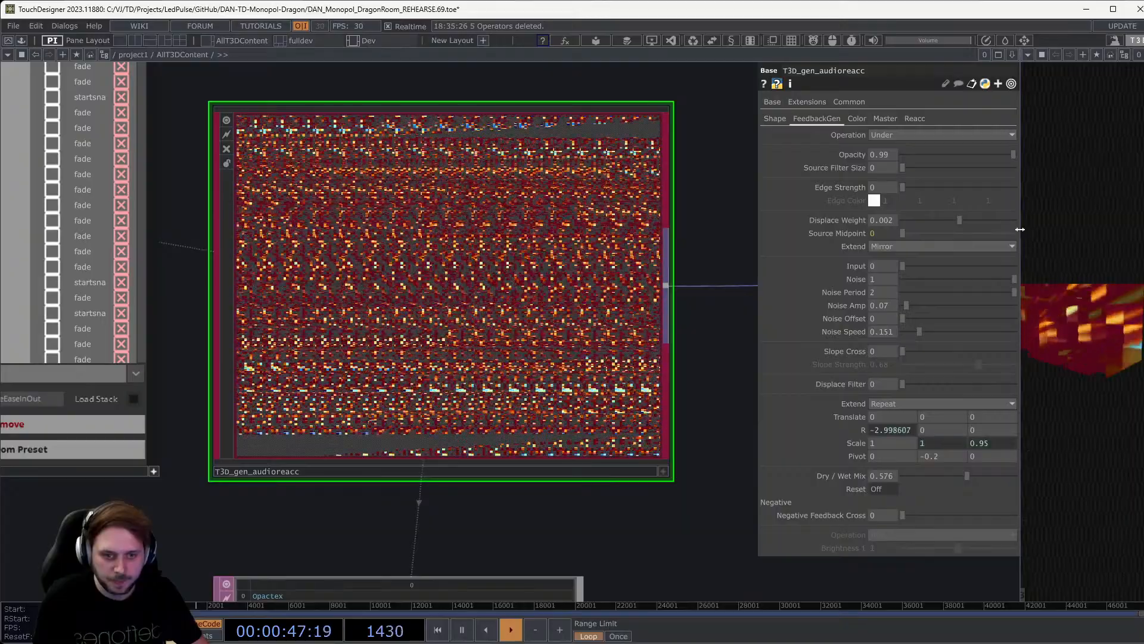
{"action": "left_click_drag", "start_coordinate": [981, 223], "coordinate": [936, 219]}
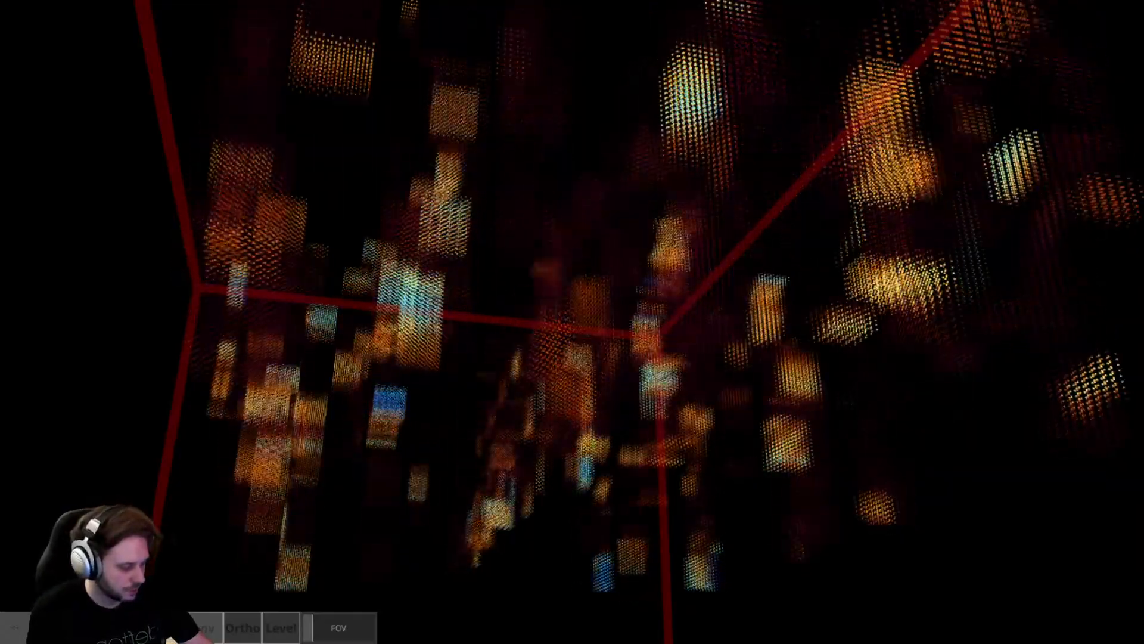
{"action": "key", "text": "Escape"}
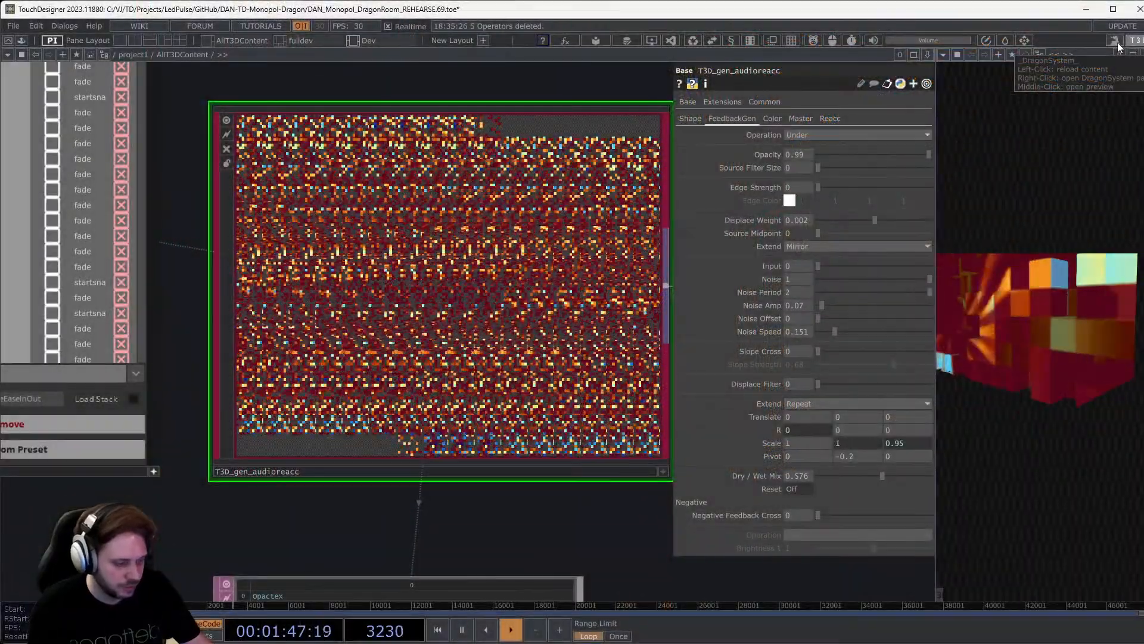
{"action": "scroll", "coordinate": [579, 159], "scroll_direction": "down", "scroll_amount": 3}
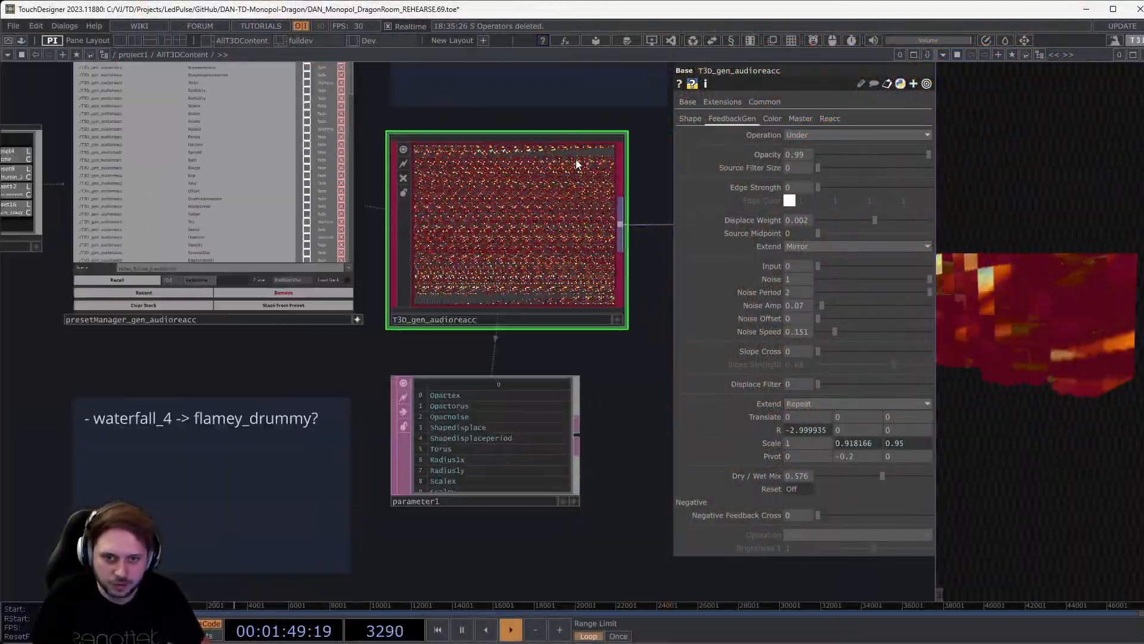
{"action": "left_click_drag", "start_coordinate": [606, 385], "coordinate": [562, 495]}
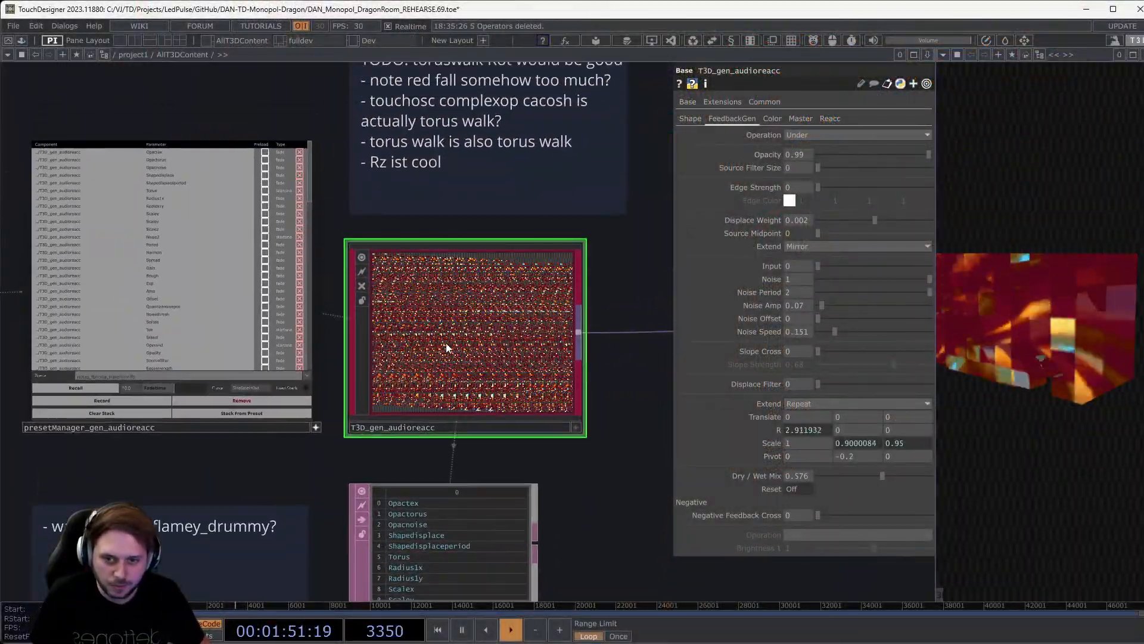
{"action": "left_click_drag", "start_coordinate": [267, 480], "coordinate": [410, 471]}
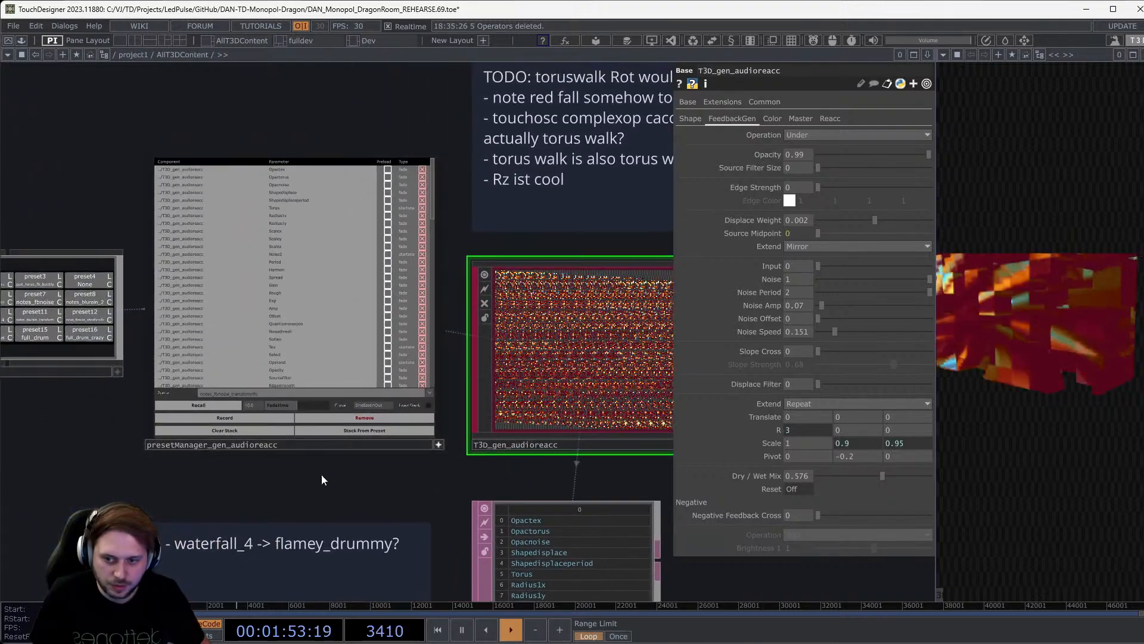
{"action": "scroll", "coordinate": [321, 474], "scroll_direction": "up", "scroll_amount": 3}
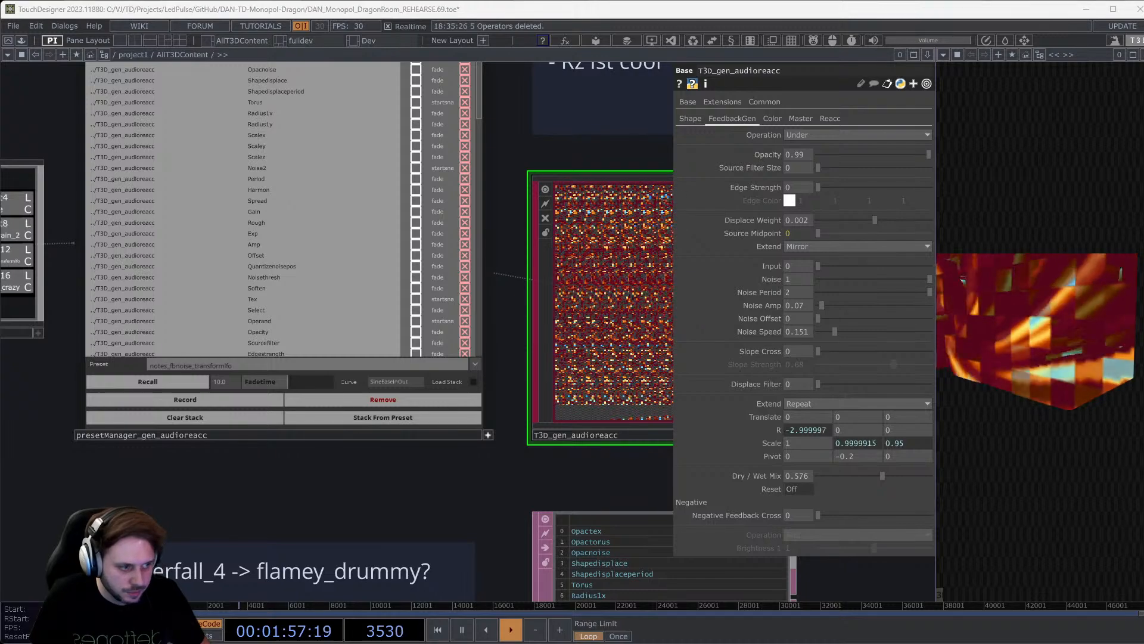
{"action": "key", "text": "alt+Tab"}
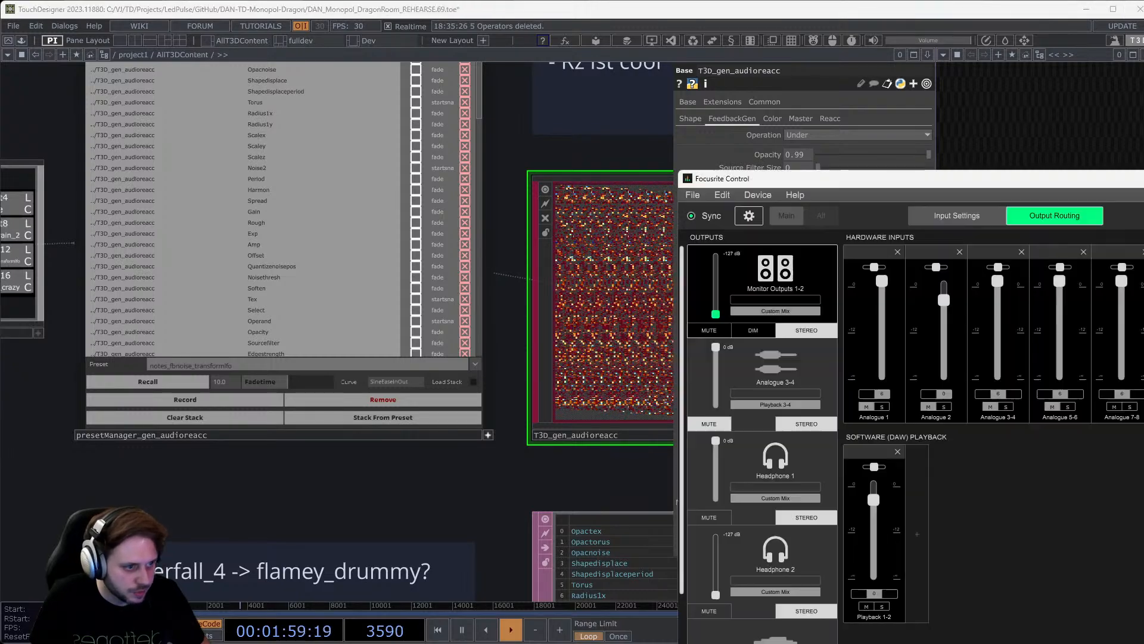
{"action": "left_click", "coordinate": [775, 465]}
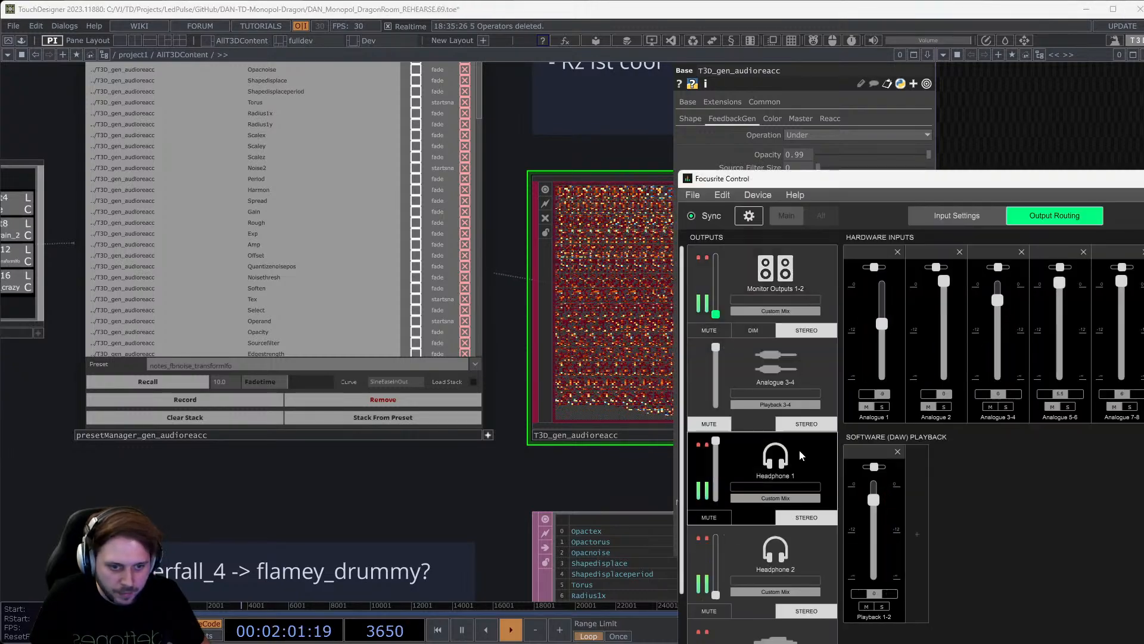
{"action": "left_click", "coordinate": [624, 360]}
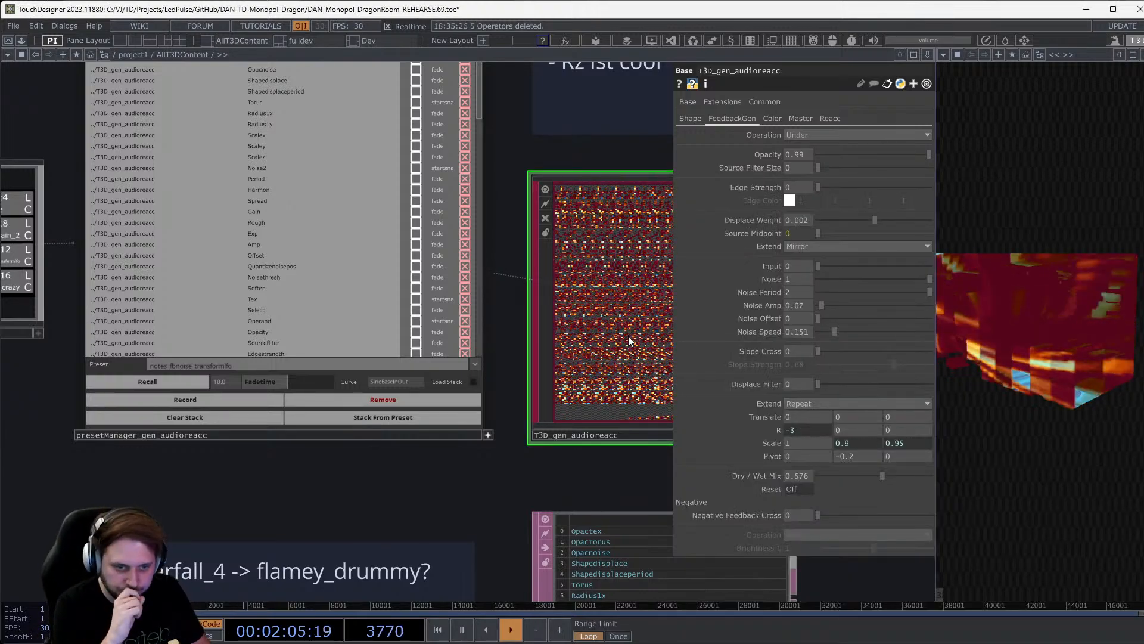
{"action": "scroll", "coordinate": [628, 336], "scroll_direction": "down", "scroll_amount": 3}
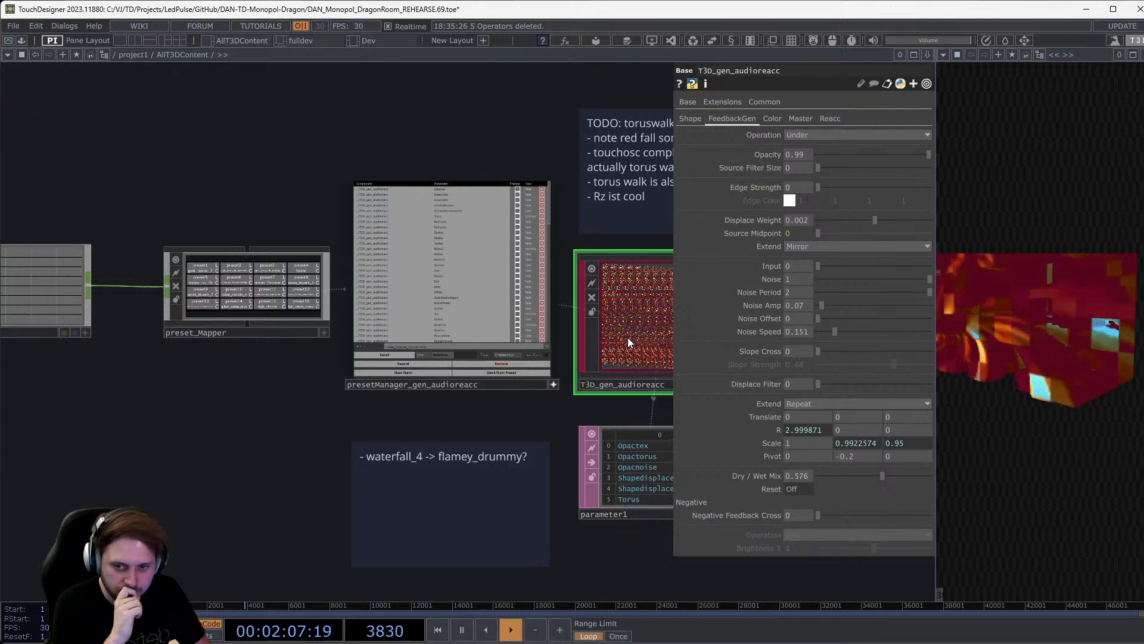
{"action": "scroll", "coordinate": [565, 294], "scroll_direction": "up", "scroll_amount": 2}
{"action": "scroll", "coordinate": [566, 294], "scroll_direction": "up", "scroll_amount": 2}
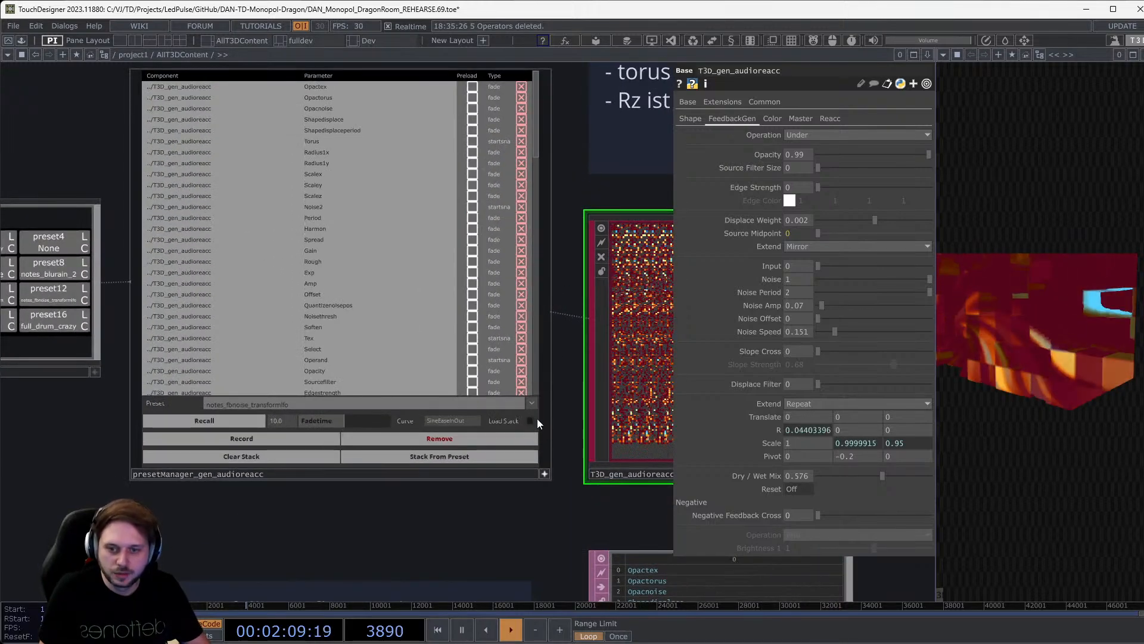
{"action": "left_click", "coordinate": [531, 404]}
{"action": "scroll", "coordinate": [403, 518], "scroll_direction": "down", "scroll_amount": 5}
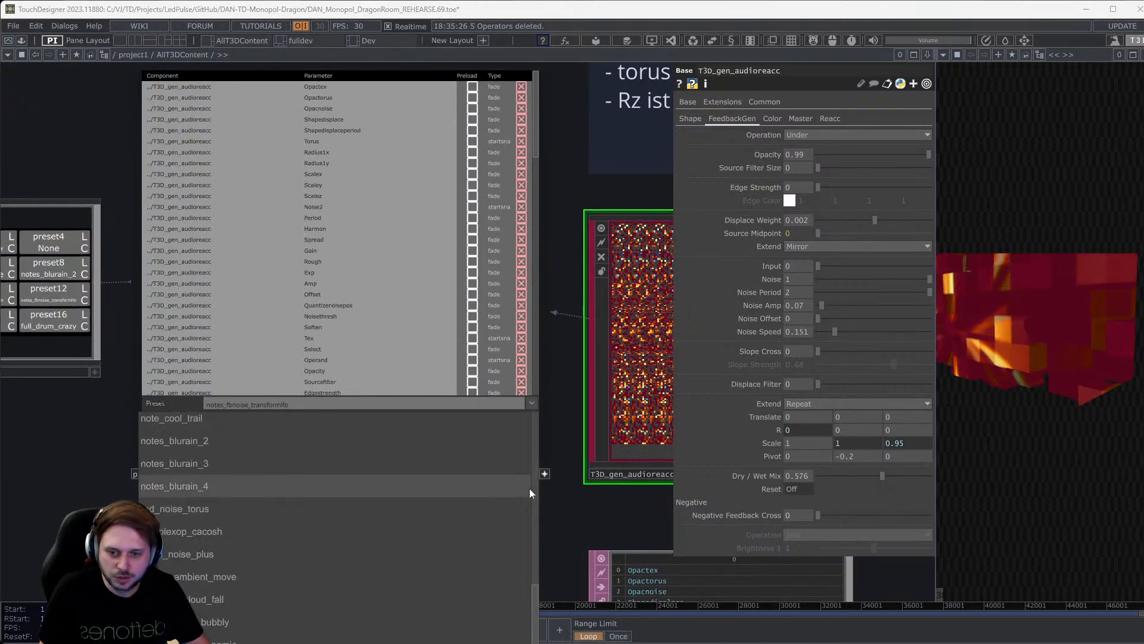
{"action": "left_click", "coordinate": [596, 514]}
{"action": "scroll", "coordinate": [546, 513], "scroll_direction": "down", "scroll_amount": 3}
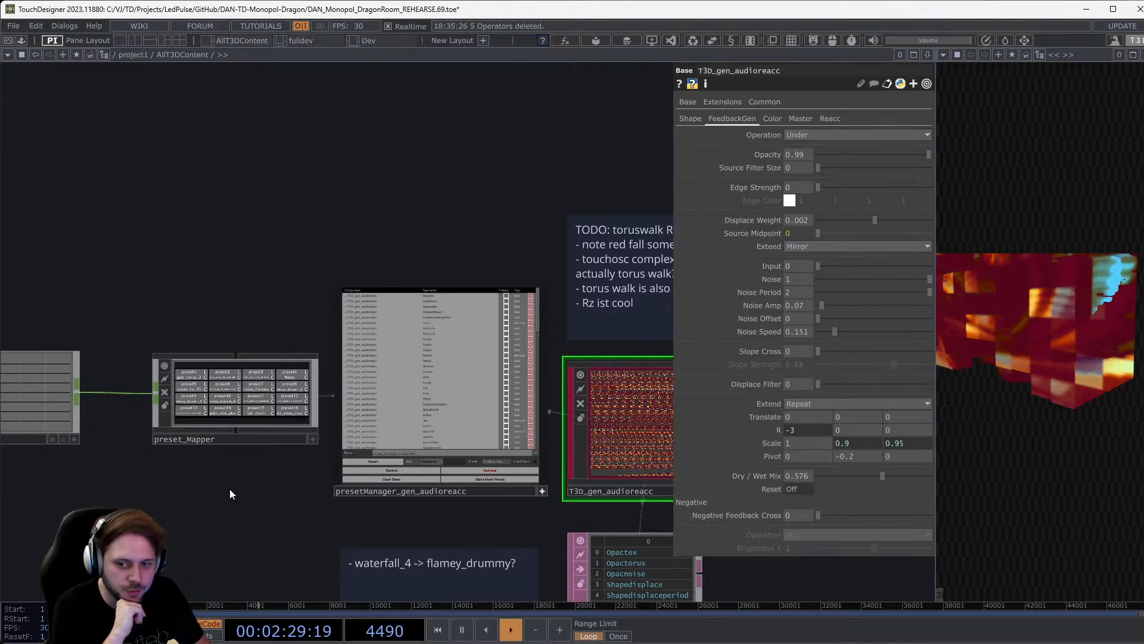
Look up the preset mapper in the OLIB component library, then close the library window.
{"action": "left_click_drag", "start_coordinate": [196, 502], "coordinate": [266, 532]}
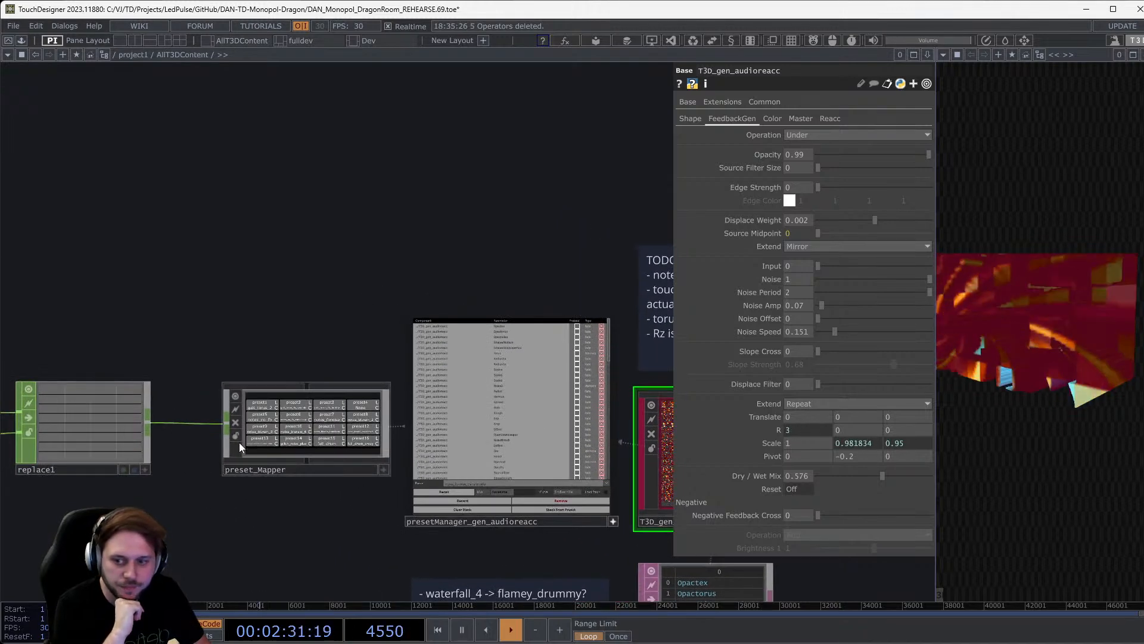
{"action": "scroll", "coordinate": [278, 458], "scroll_direction": "up", "scroll_amount": 5}
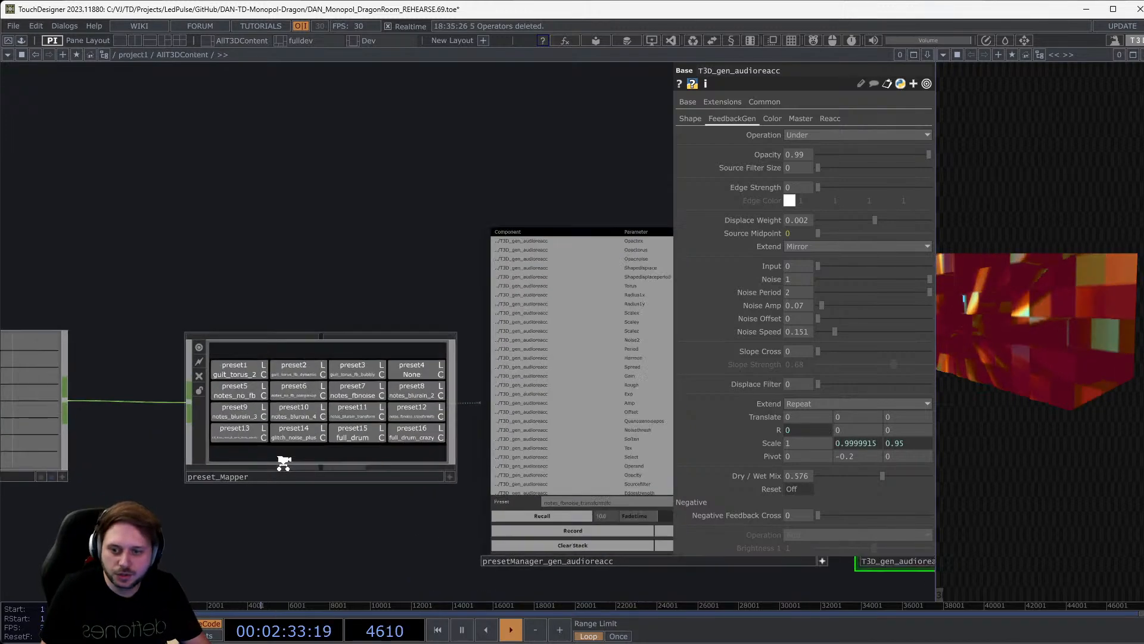
{"action": "scroll", "coordinate": [287, 460], "scroll_direction": "up", "scroll_amount": 2}
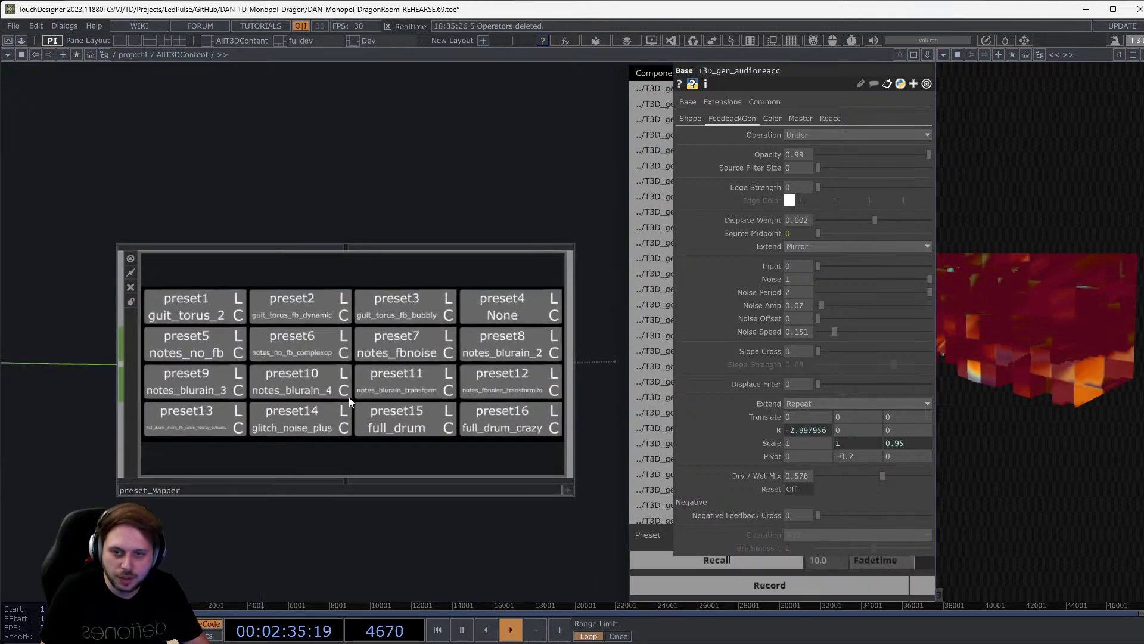
{"action": "left_click", "coordinate": [597, 45]}
{"action": "left_click", "coordinate": [348, 107]}
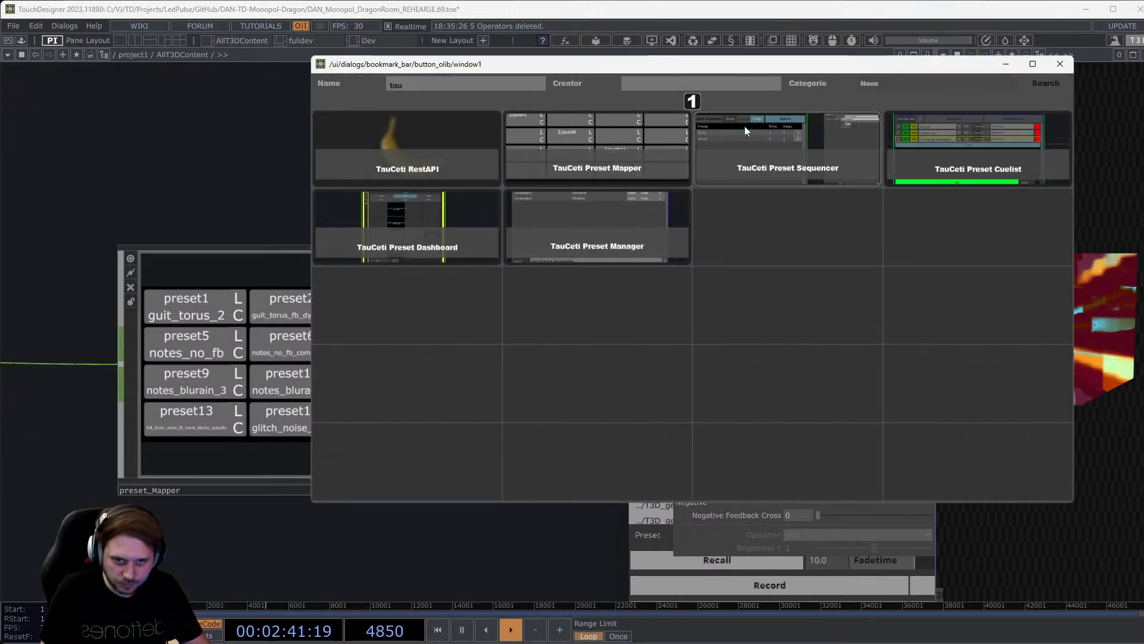
{"action": "left_click", "coordinate": [1059, 63]}
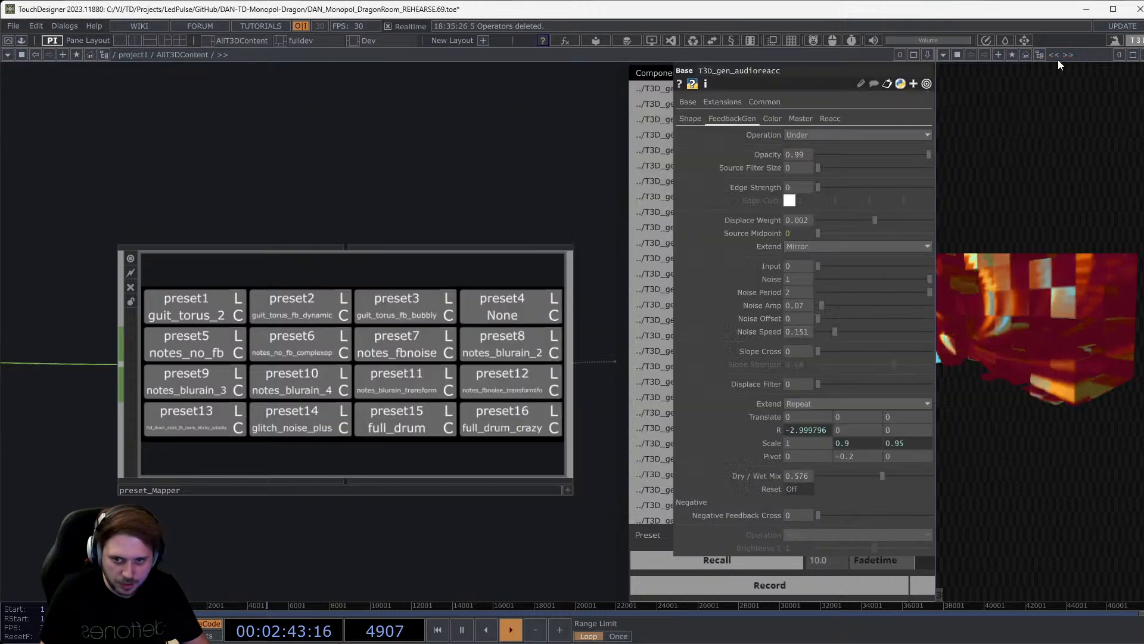
Make the preset_Mapper grid interactive and assign notes_blurain_4 to its empty preset4 slot.
{"action": "left_click", "coordinate": [249, 348]}
{"action": "scroll", "coordinate": [510, 286], "scroll_direction": "up", "scroll_amount": 3}
{"action": "scroll", "coordinate": [530, 308], "scroll_direction": "down", "scroll_amount": 2}
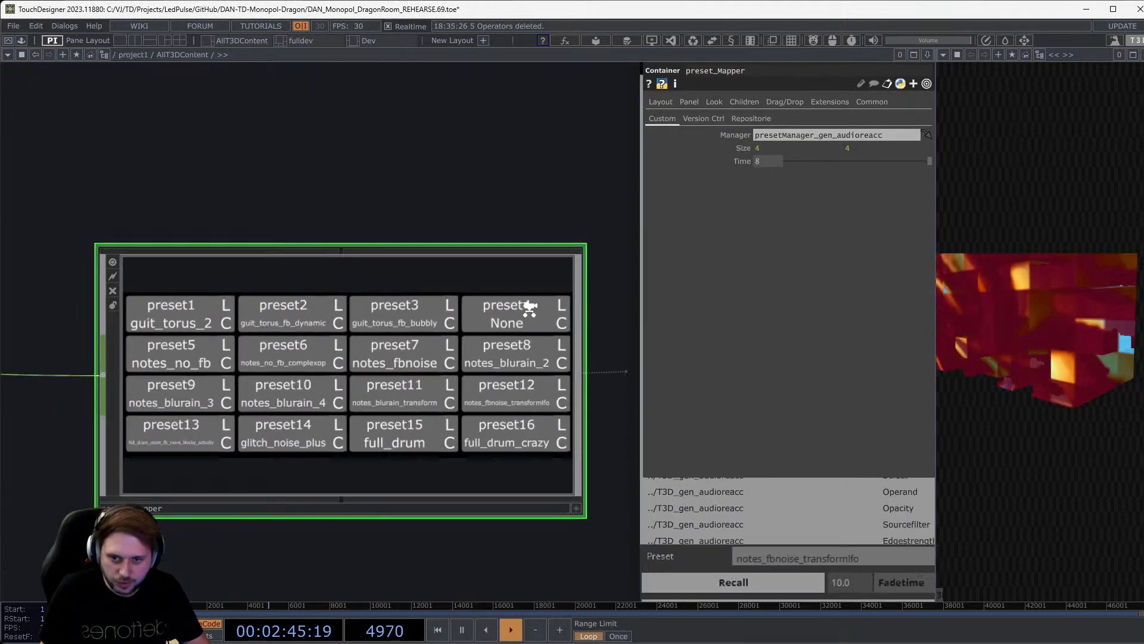
{"action": "scroll", "coordinate": [530, 309], "scroll_direction": "down", "scroll_amount": 1}
{"action": "key", "text": "a"}
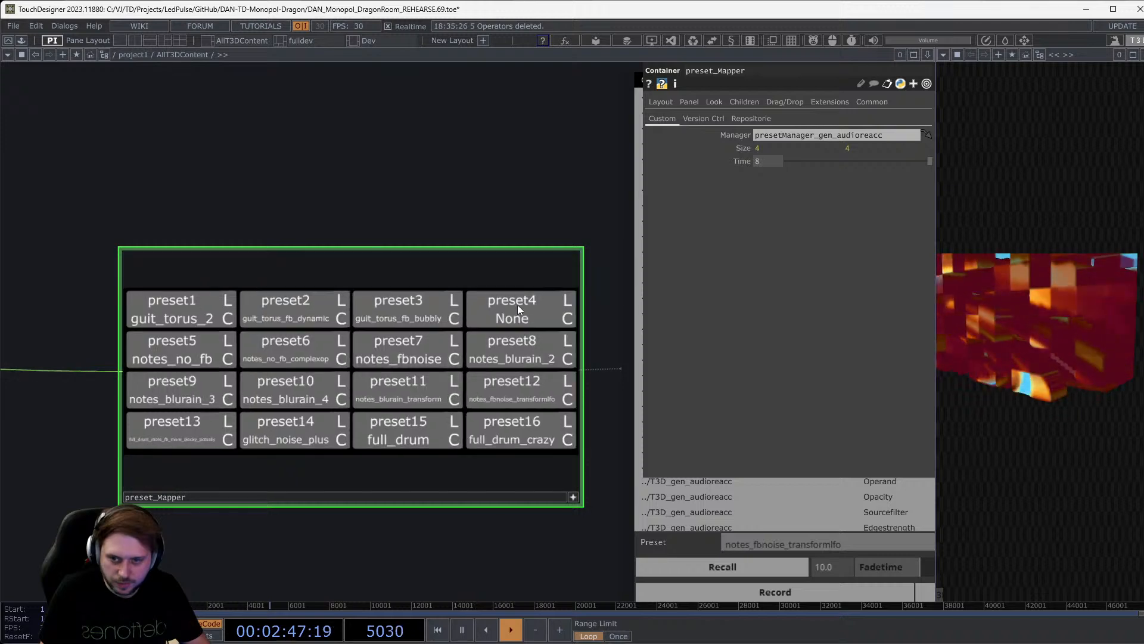
{"action": "left_click", "coordinate": [525, 317]}
{"action": "scroll", "coordinate": [405, 386], "scroll_direction": "down", "scroll_amount": 5}
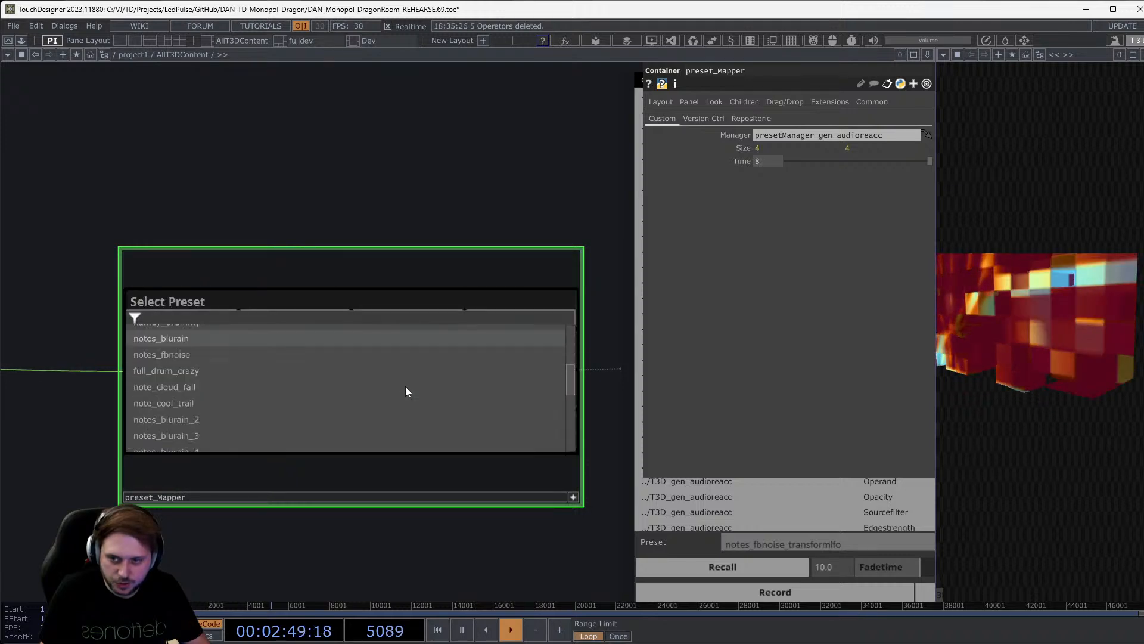
{"action": "left_click", "coordinate": [411, 359]}
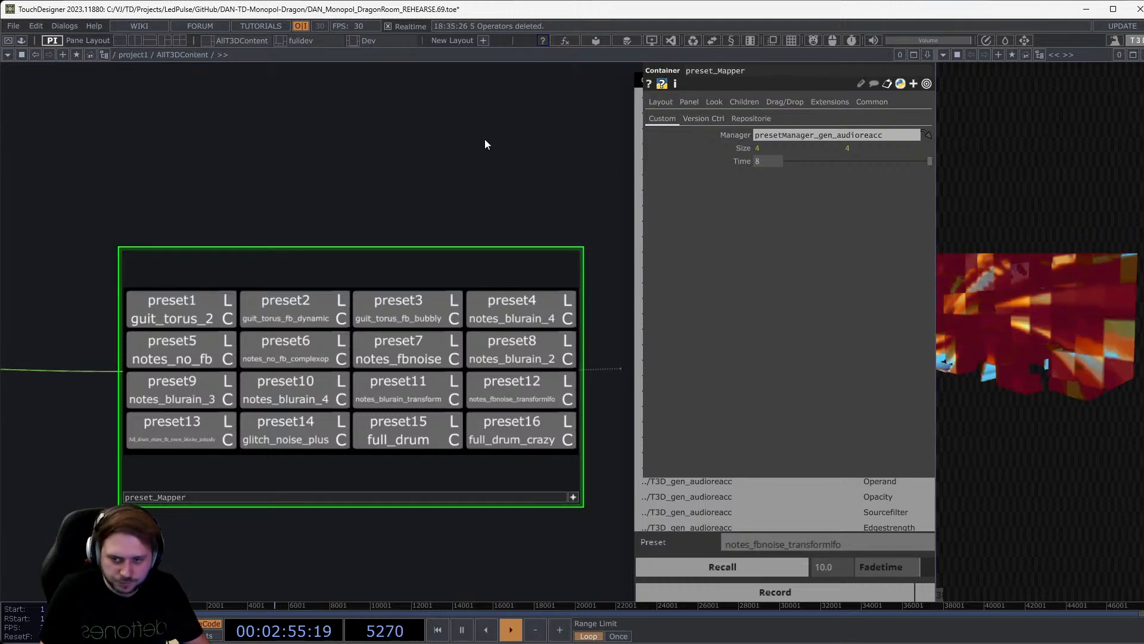
{"action": "scroll", "coordinate": [485, 138], "scroll_direction": "down", "scroll_amount": 3}
{"action": "left_click_drag", "start_coordinate": [242, 383], "coordinate": [657, 480]}
{"action": "scroll", "coordinate": [416, 423], "scroll_direction": "up", "scroll_amount": 3}
{"action": "scroll", "coordinate": [434, 366], "scroll_direction": "up", "scroll_amount": 3}
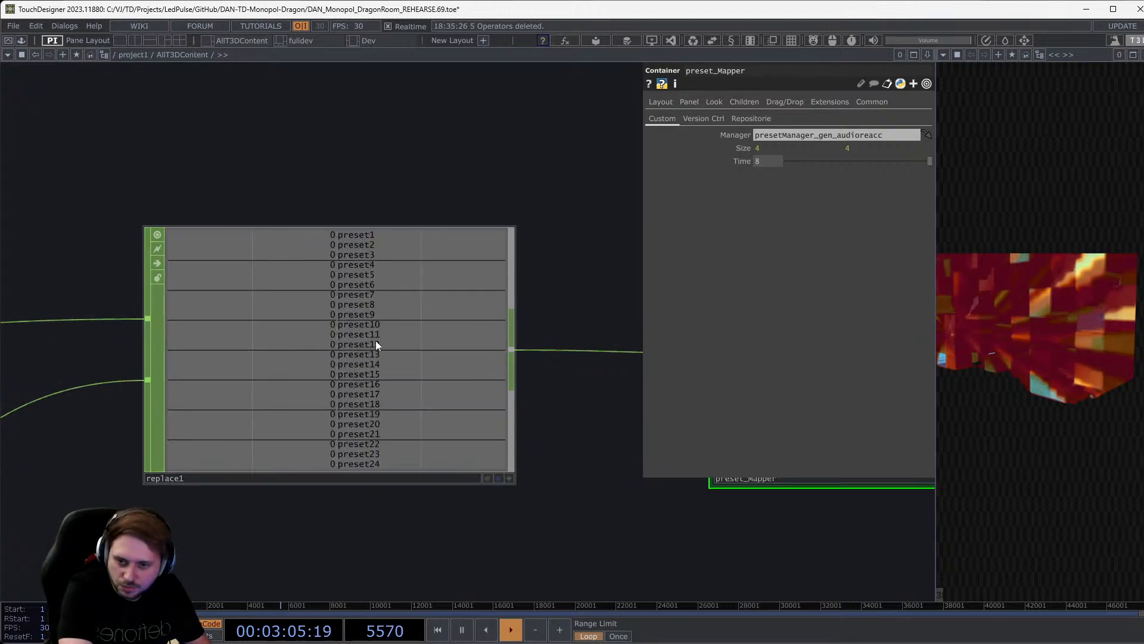
{"action": "key", "text": "alt+Tab"}
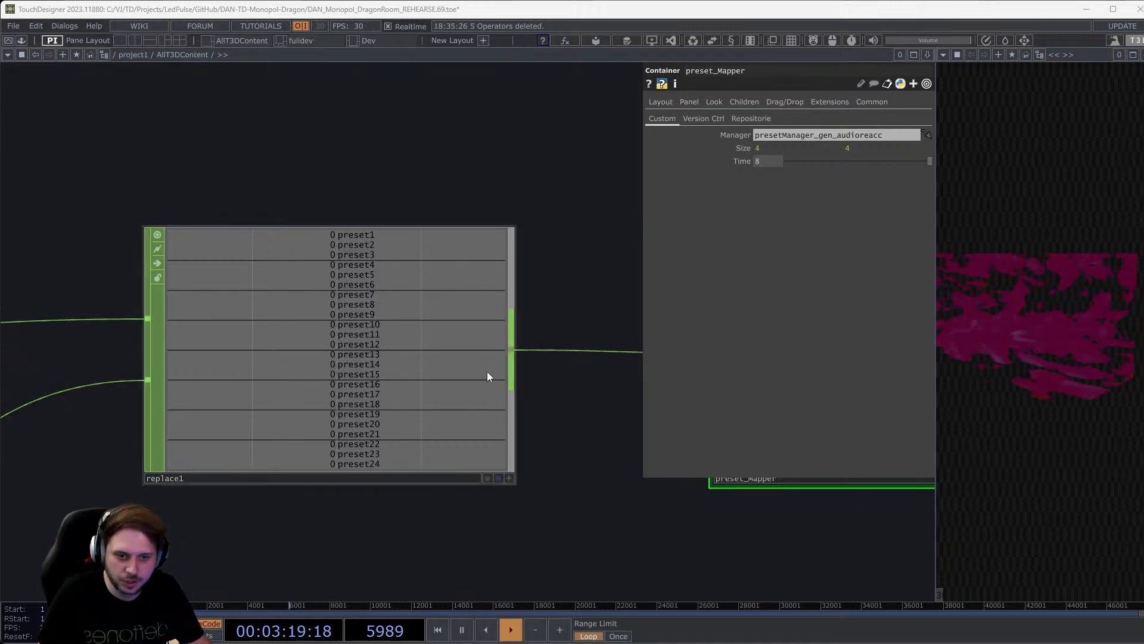
{"action": "scroll", "coordinate": [488, 370], "scroll_direction": "down", "scroll_amount": 5}
{"action": "left_click_drag", "start_coordinate": [461, 495], "coordinate": [445, 495]}
{"action": "scroll", "coordinate": [431, 440], "scroll_direction": "up", "scroll_amount": 2}
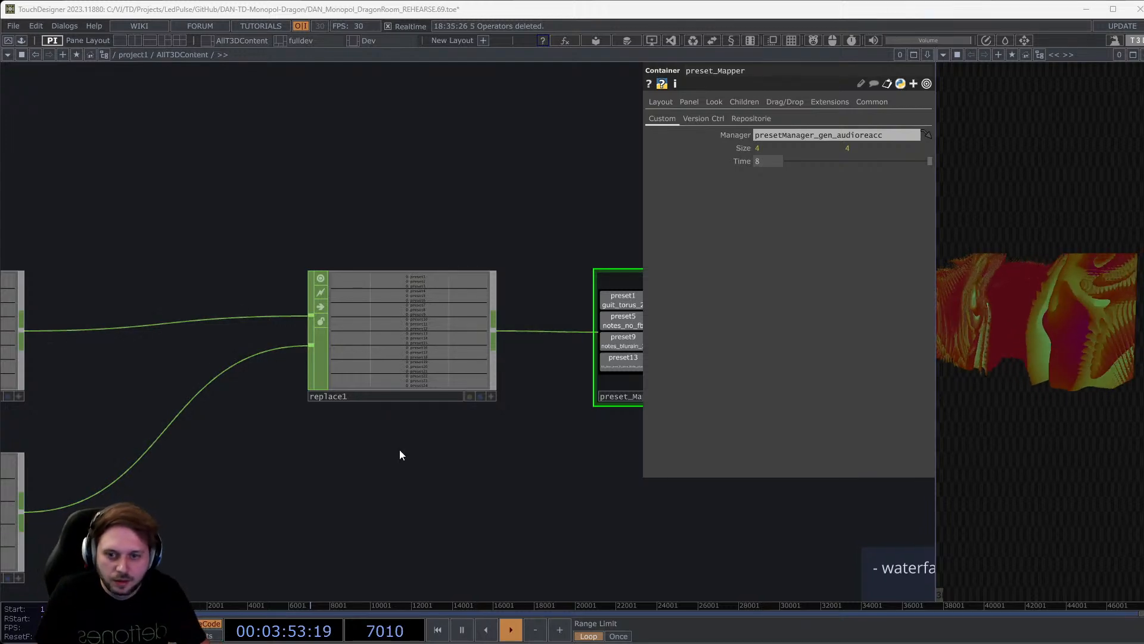
{"action": "scroll", "coordinate": [418, 388], "scroll_direction": "down", "scroll_amount": 5}
{"action": "scroll", "coordinate": [233, 386], "scroll_direction": "up", "scroll_amount": 6}
{"action": "scroll", "coordinate": [233, 386], "scroll_direction": "down", "scroll_amount": 6}
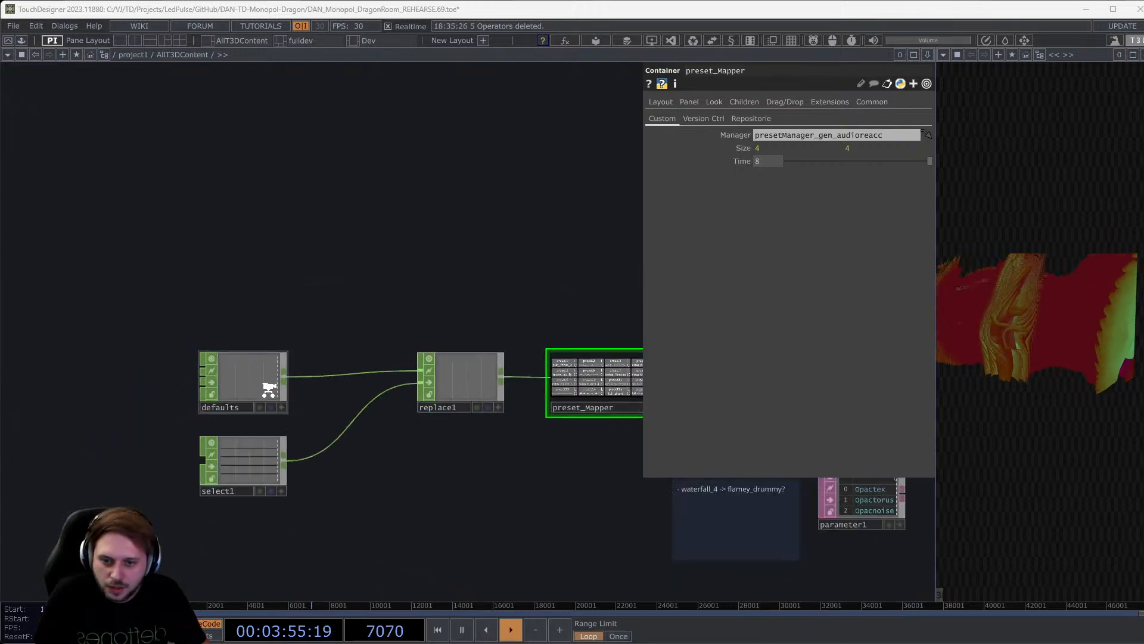
{"action": "scroll", "coordinate": [413, 457], "scroll_direction": "up", "scroll_amount": 2}
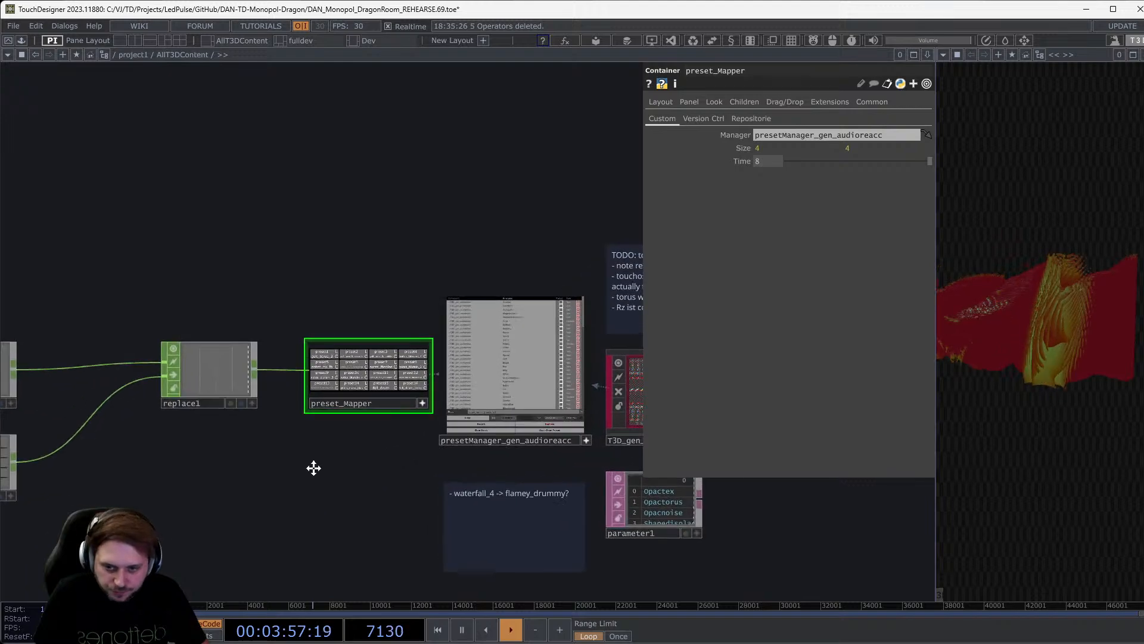
{"action": "scroll", "coordinate": [347, 450], "scroll_direction": "up", "scroll_amount": 2}
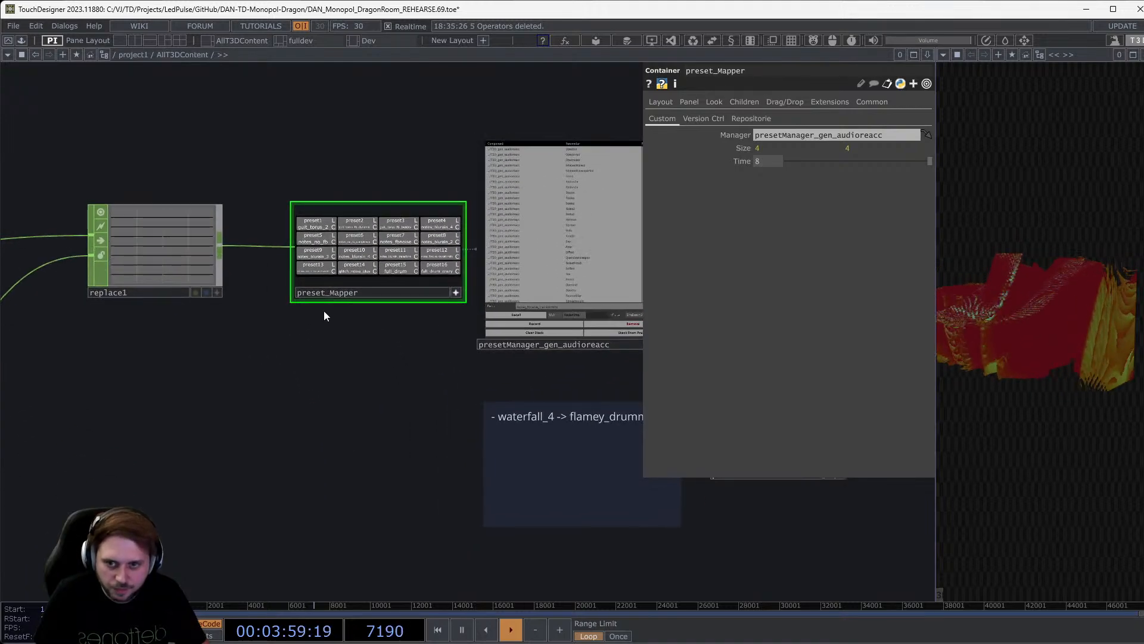
{"action": "scroll", "coordinate": [364, 323], "scroll_direction": "up", "scroll_amount": 3}
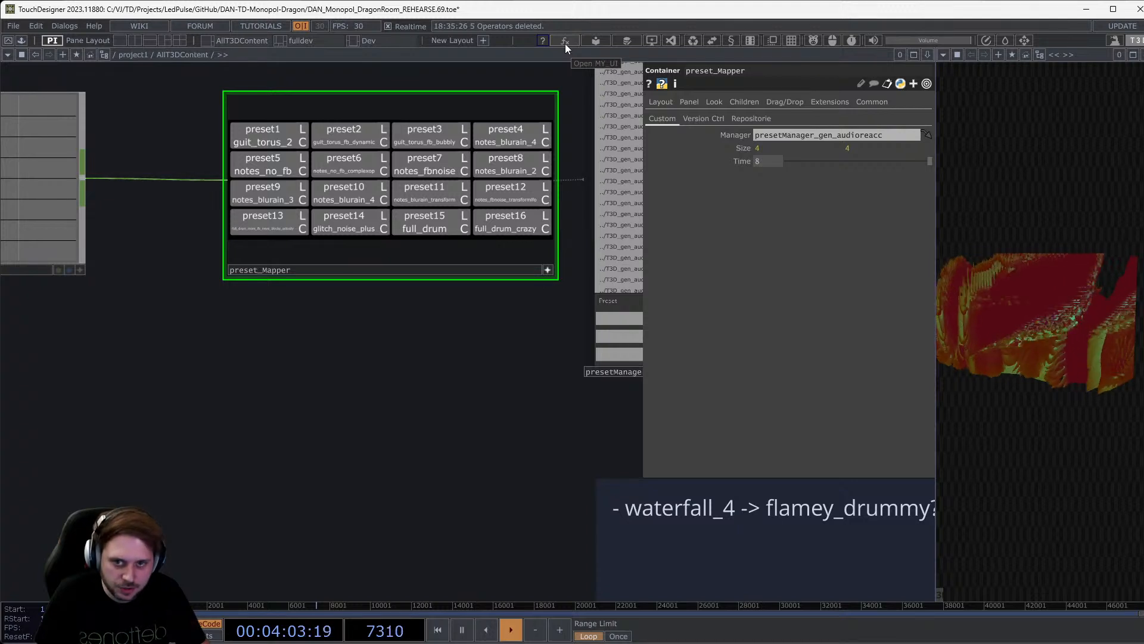
Place the TauCeti Preset Cuelist component from the OLib library into the network.
{"action": "left_click", "coordinate": [601, 44]}
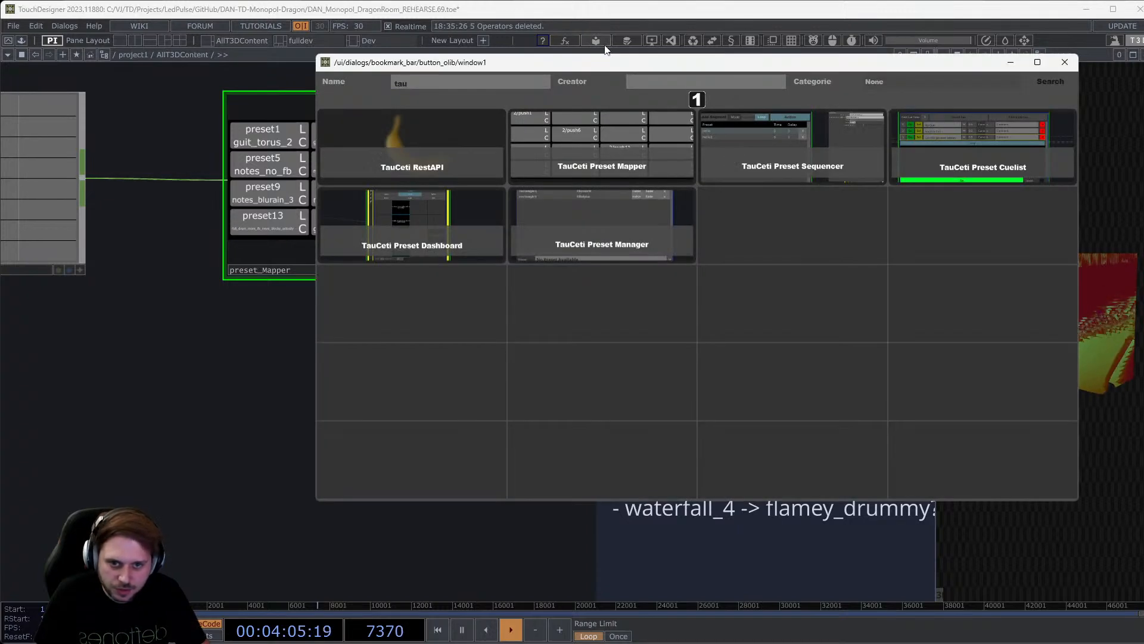
{"action": "left_click", "coordinate": [968, 137]}
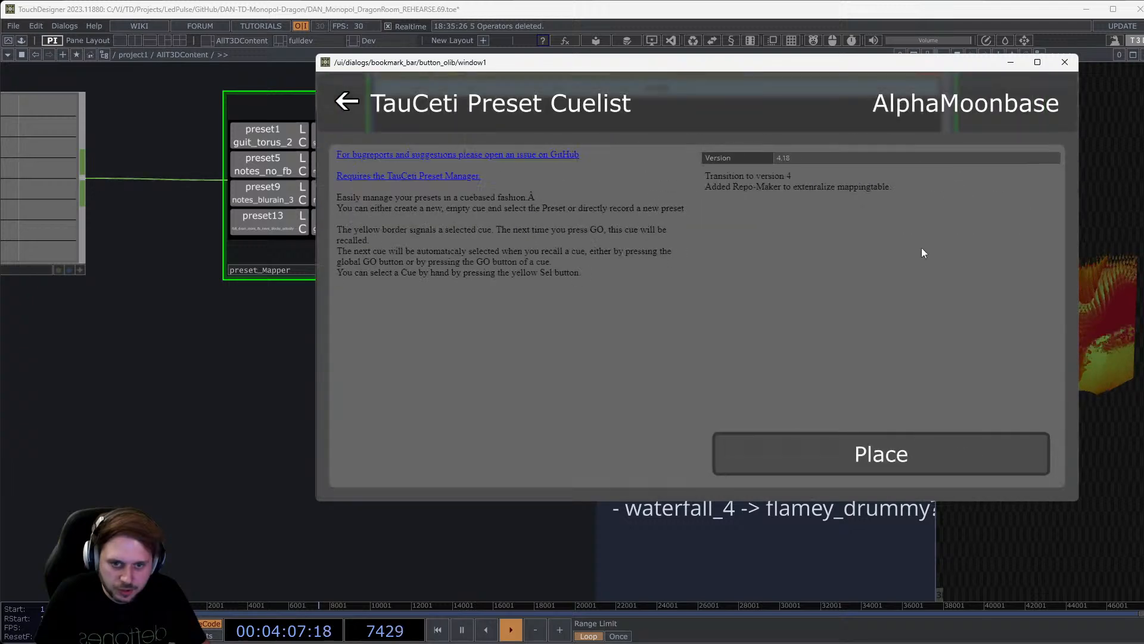
{"action": "left_click", "coordinate": [850, 449]}
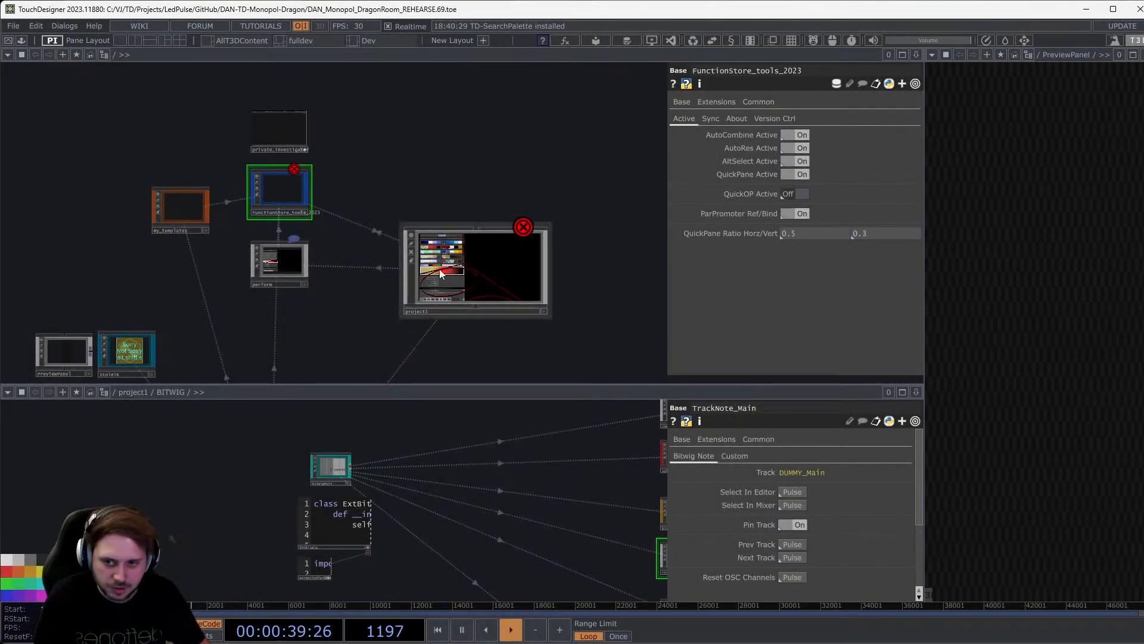
Enter project1 and inspect PreviewPanel's viewer in a floating window, then close it.
{"action": "left_click", "coordinate": [454, 270]}
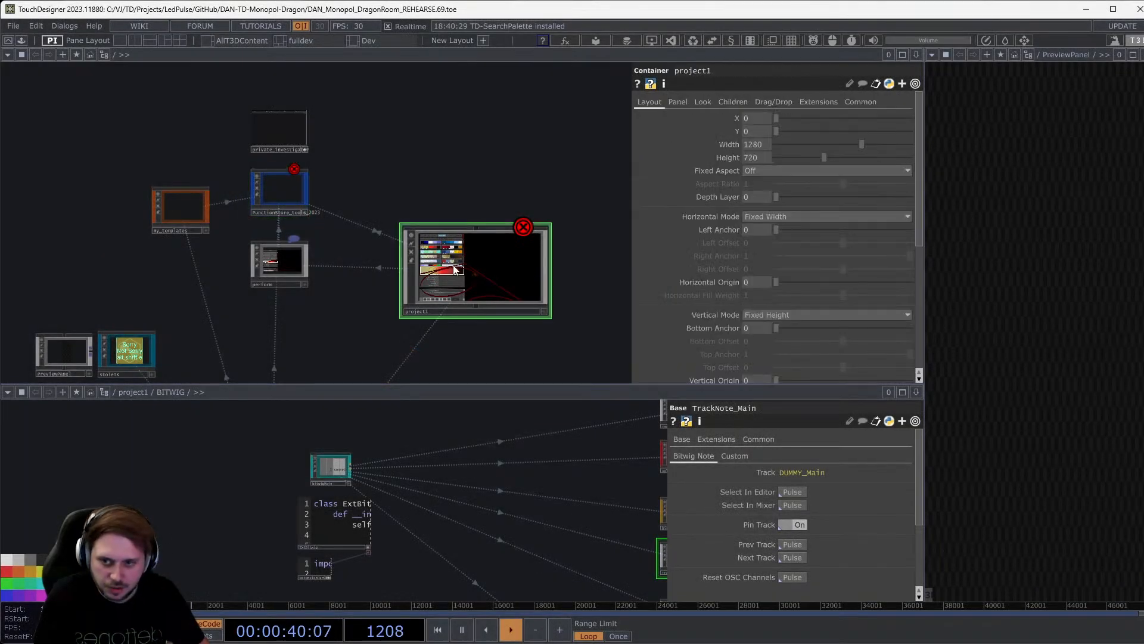
{"action": "double_click", "coordinate": [454, 270]}
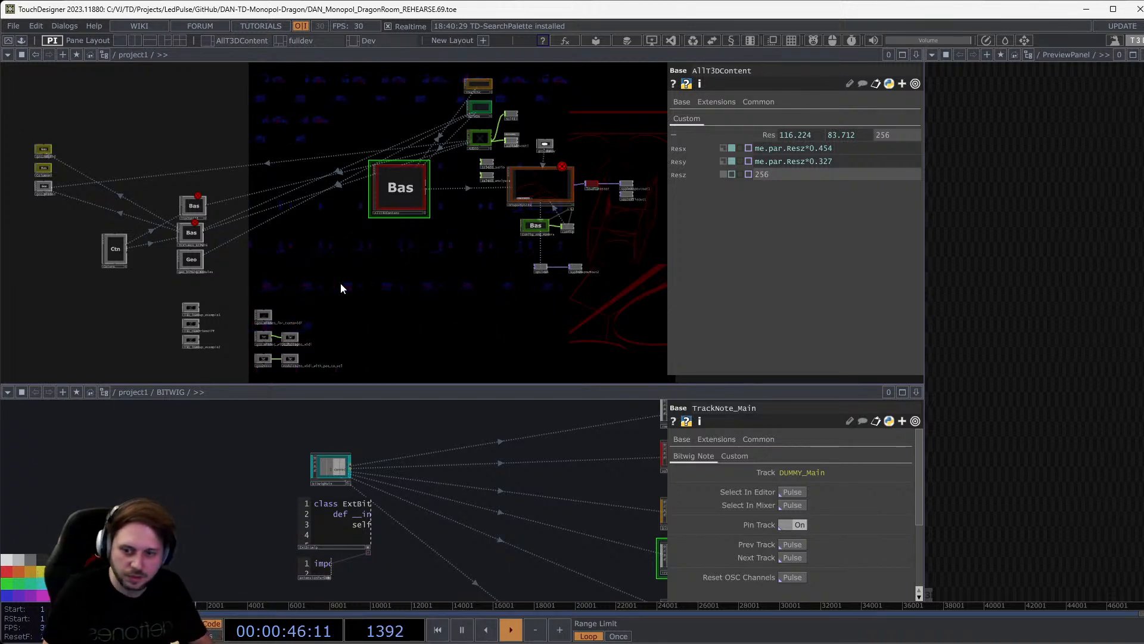
{"action": "left_click_drag", "start_coordinate": [579, 300], "coordinate": [510, 300]}
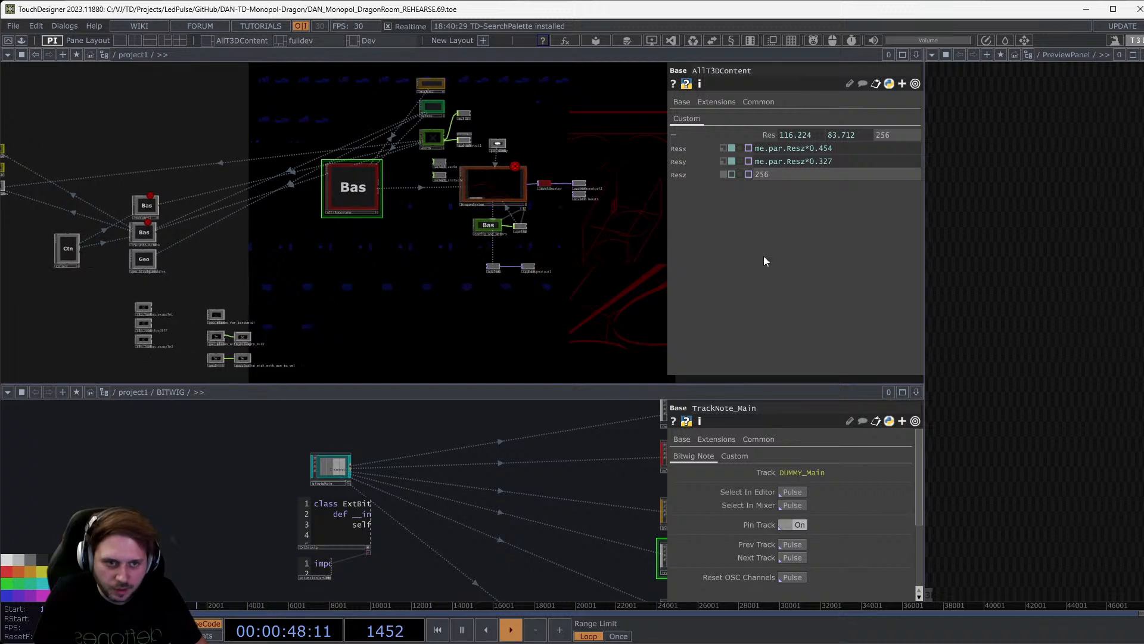
{"action": "right_click", "coordinate": [1060, 55]}
{"action": "left_click", "coordinate": [1093, 93]}
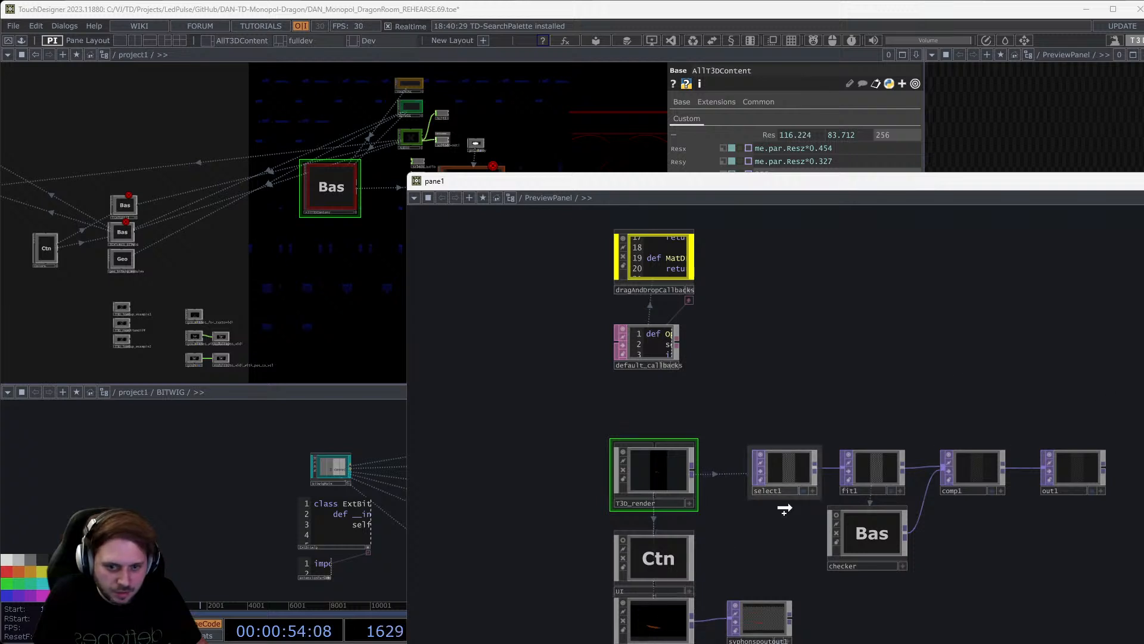
{"action": "left_click", "coordinate": [655, 634]}
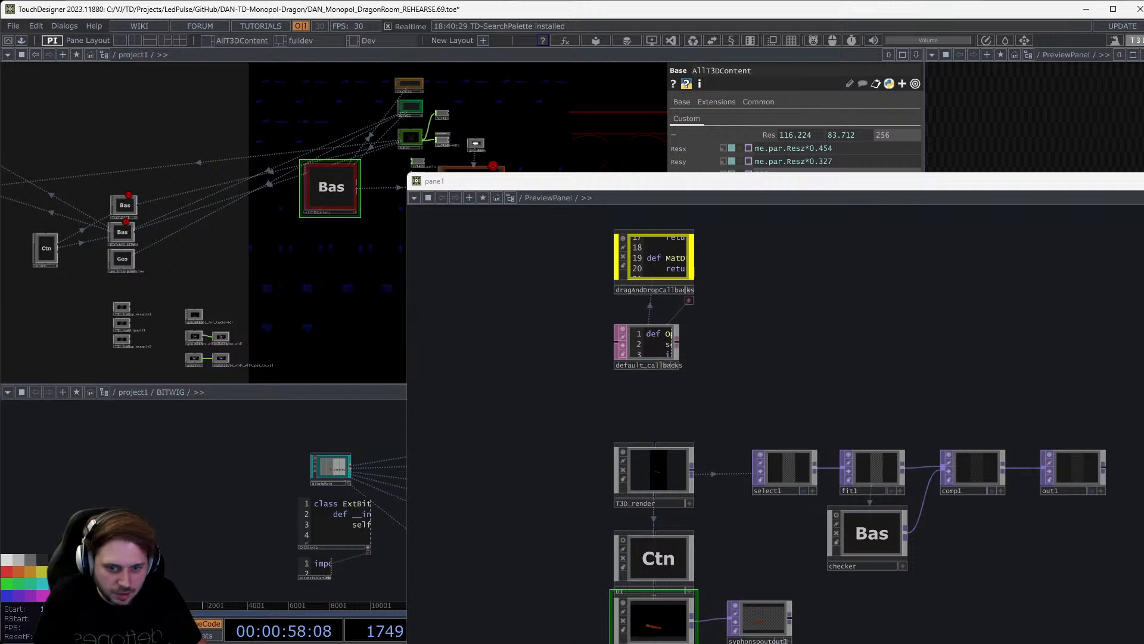
{"action": "key", "text": "alt+F4"}
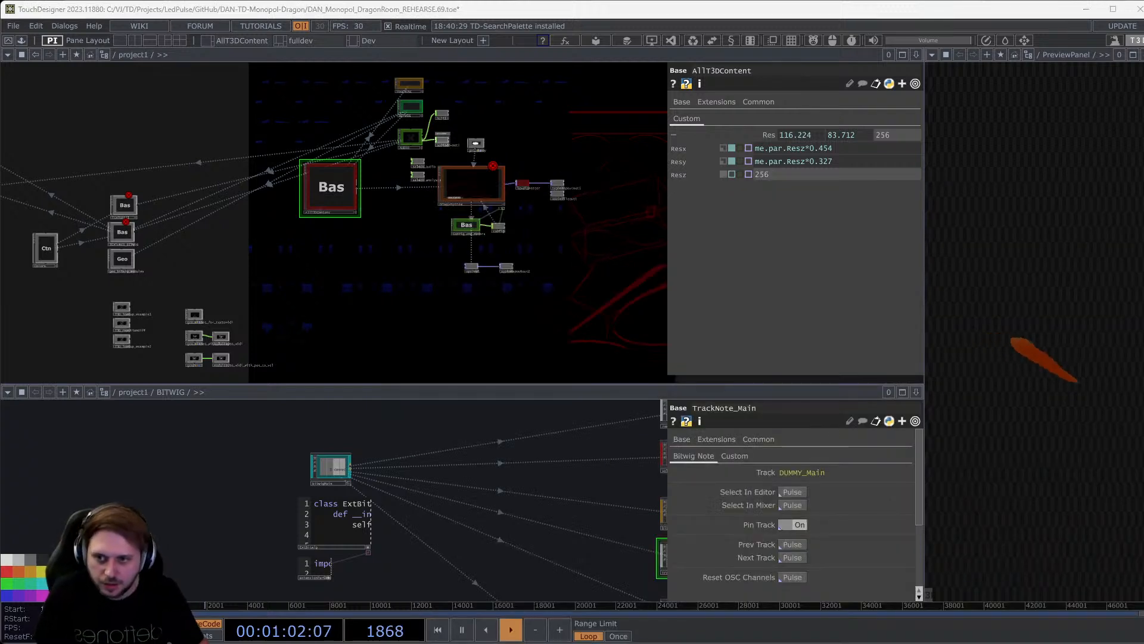
Zoom the network in on the AllT3DContent nodes and the defaults table feeding replace1.
{"action": "left_click_drag", "start_coordinate": [367, 272], "coordinate": [353, 299]}
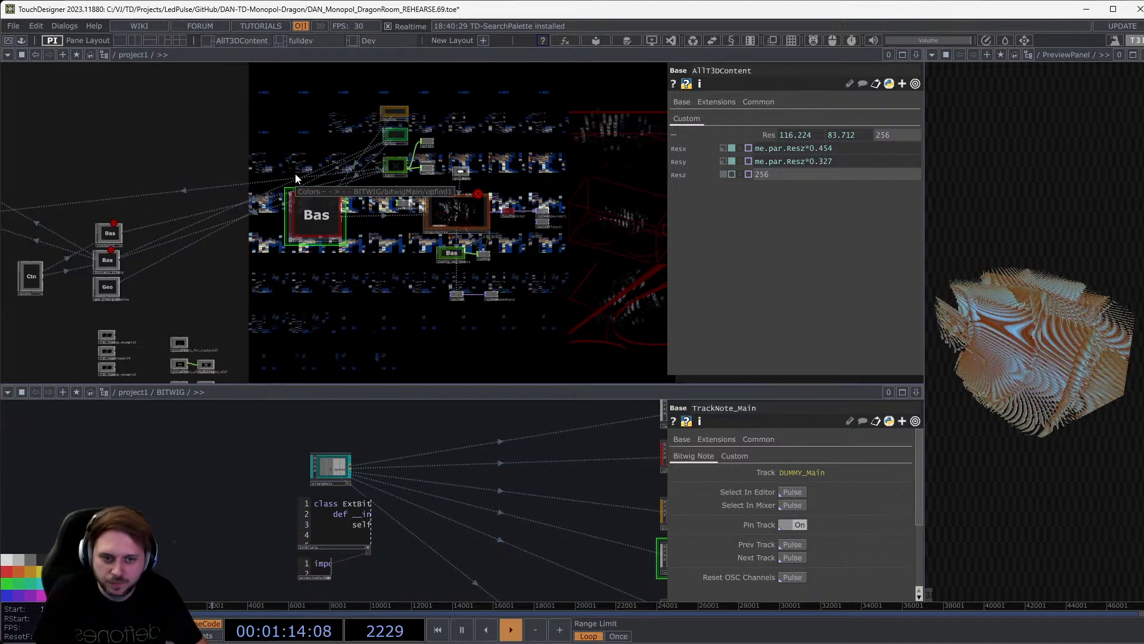
{"action": "scroll", "coordinate": [309, 174], "scroll_direction": "up", "scroll_amount": 3}
{"action": "scroll", "coordinate": [334, 257], "scroll_direction": "up", "scroll_amount": 5}
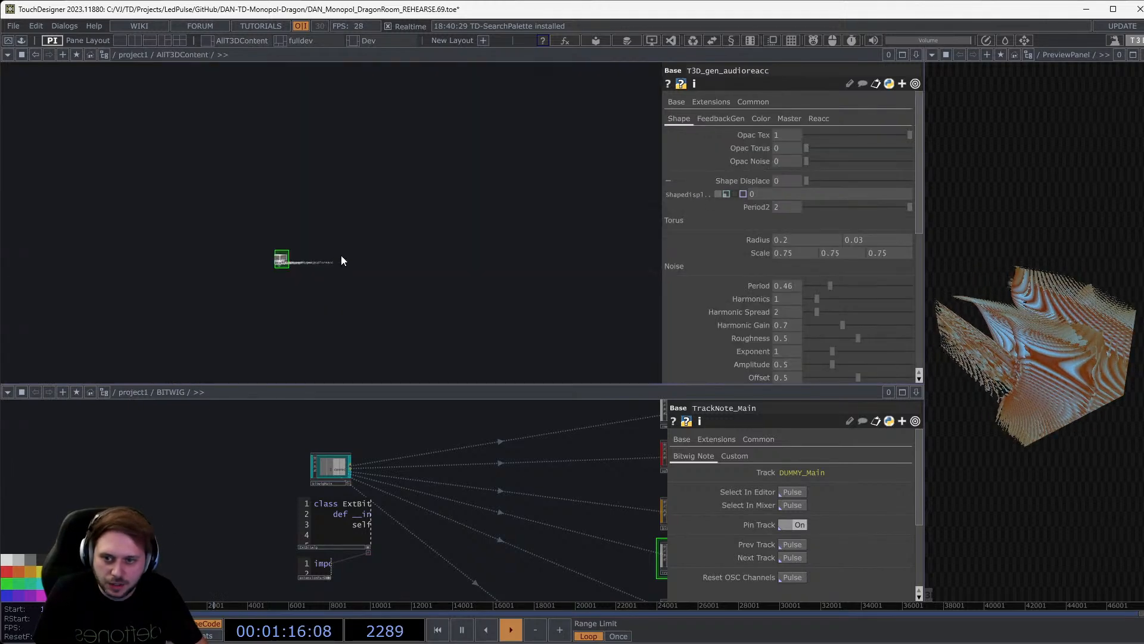
{"action": "left_click_drag", "start_coordinate": [238, 295], "coordinate": [281, 237]}
{"action": "scroll", "coordinate": [280, 218], "scroll_direction": "up", "scroll_amount": 5}
{"action": "scroll", "coordinate": [276, 196], "scroll_direction": "up", "scroll_amount": 8}
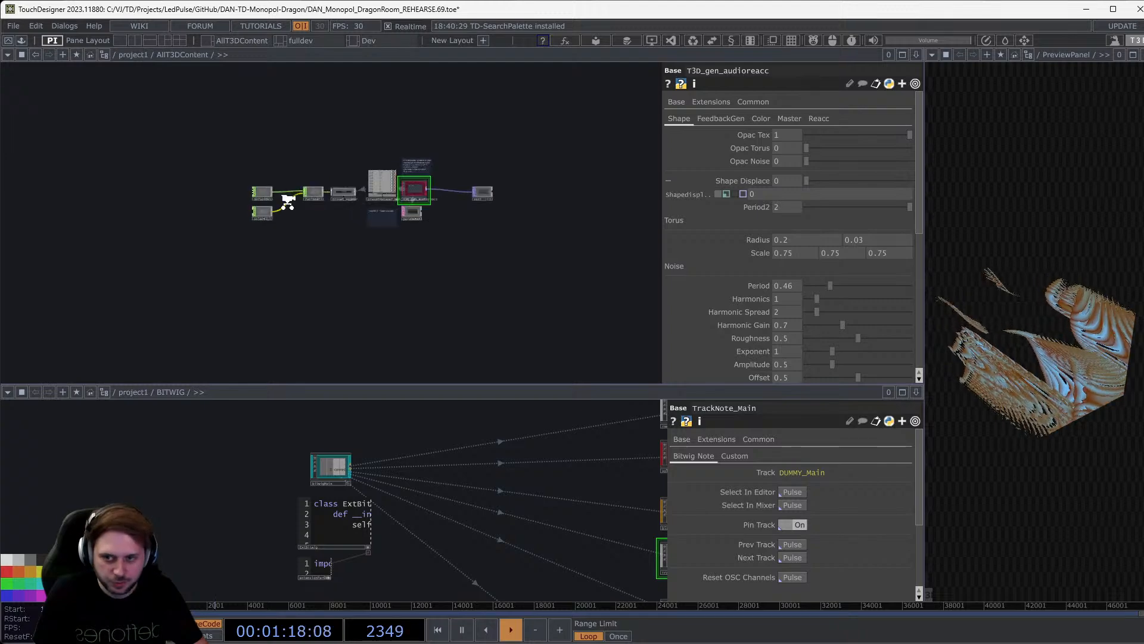
{"action": "left_click_drag", "start_coordinate": [434, 260], "coordinate": [491, 302]}
{"action": "scroll", "coordinate": [261, 222], "scroll_direction": "up", "scroll_amount": 6}
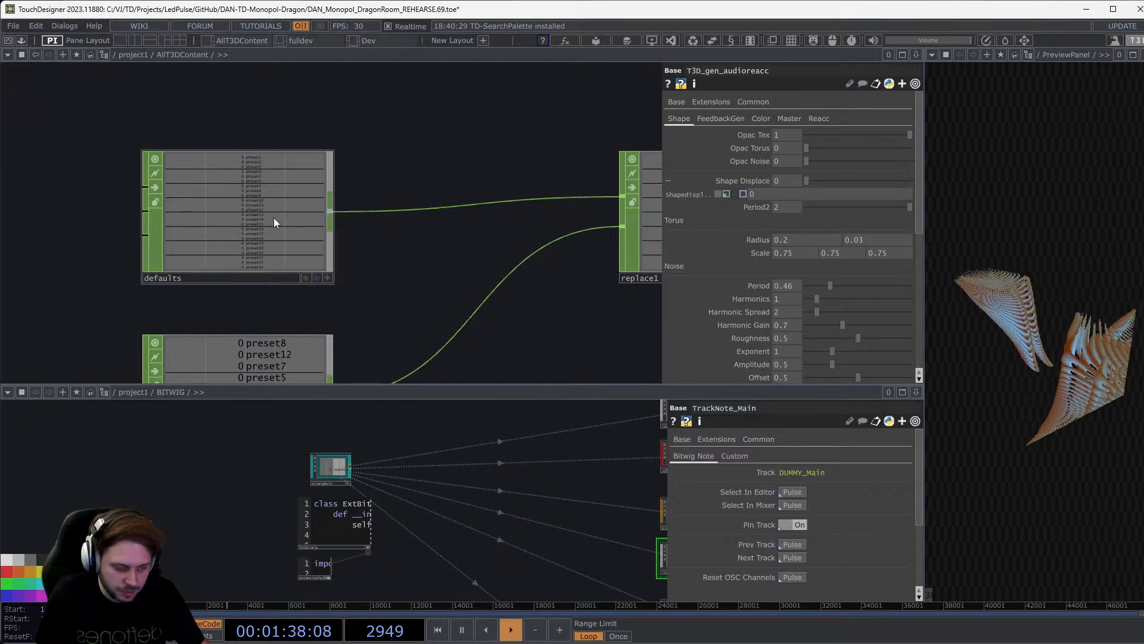
{"action": "key", "text": "alt+Tab"}
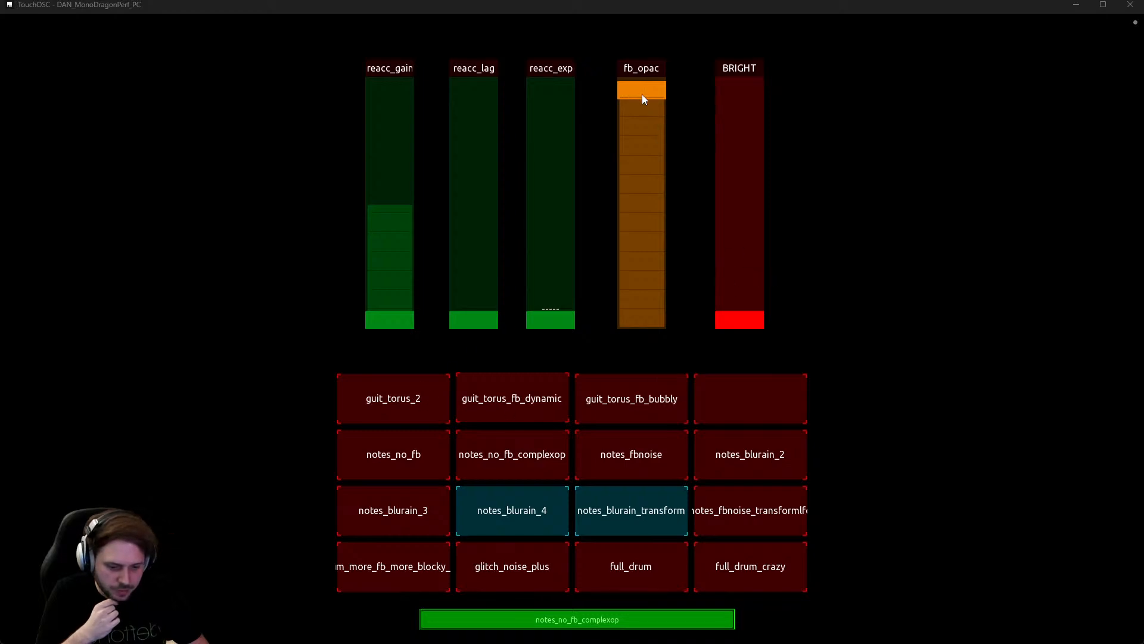
Lower fb_opac slightly, set BRIGHT just below the top, then recall notes_fbnoise and full_drum.
{"action": "left_click_drag", "start_coordinate": [643, 99], "coordinate": [633, 193]}
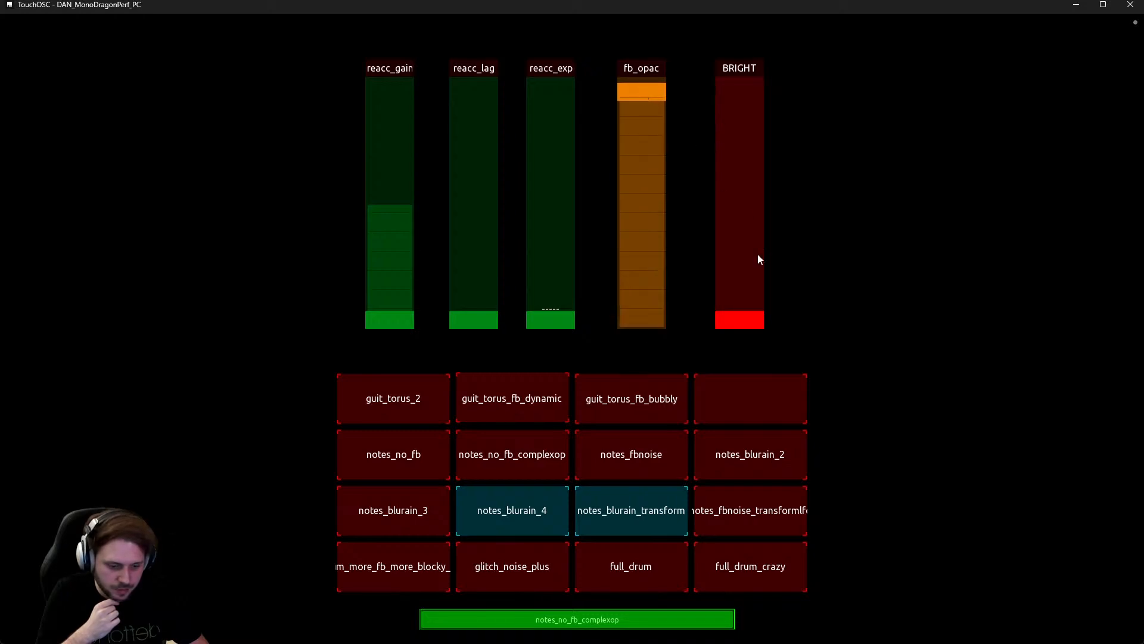
{"action": "left_click_drag", "start_coordinate": [743, 262], "coordinate": [736, 94]}
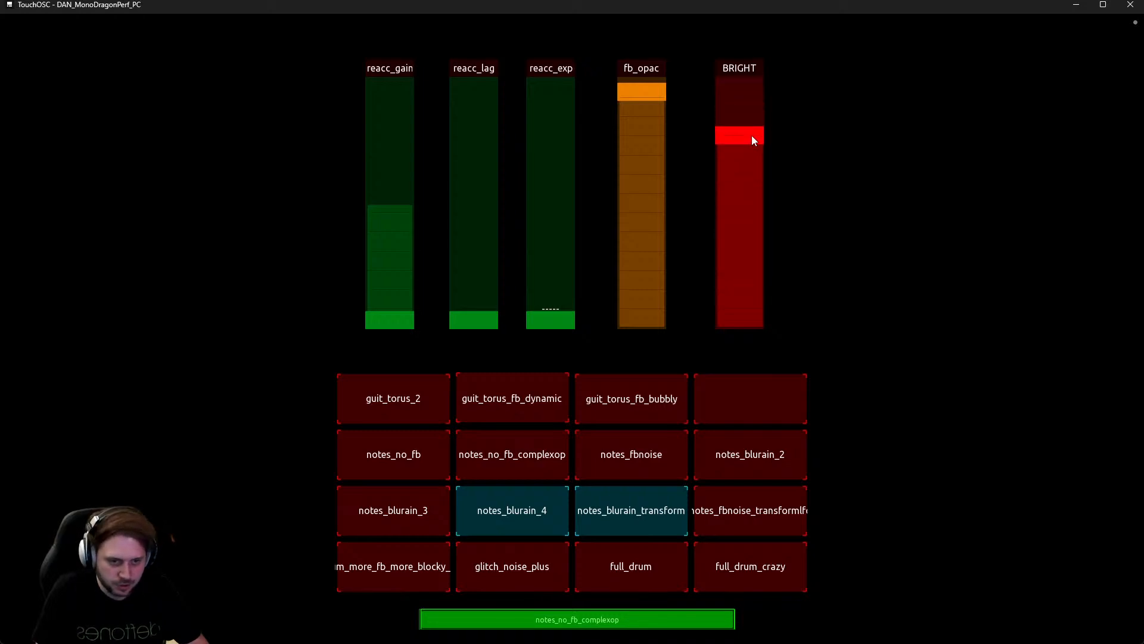
{"action": "left_click_drag", "start_coordinate": [752, 134], "coordinate": [763, 104]}
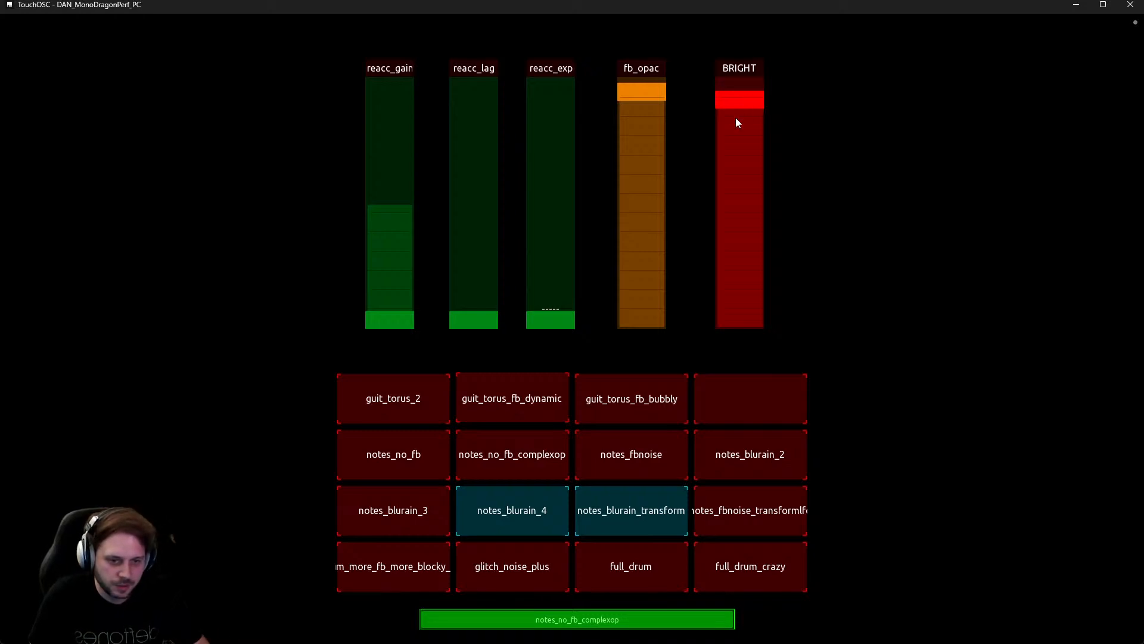
{"action": "left_click_drag", "start_coordinate": [738, 100], "coordinate": [751, 129]}
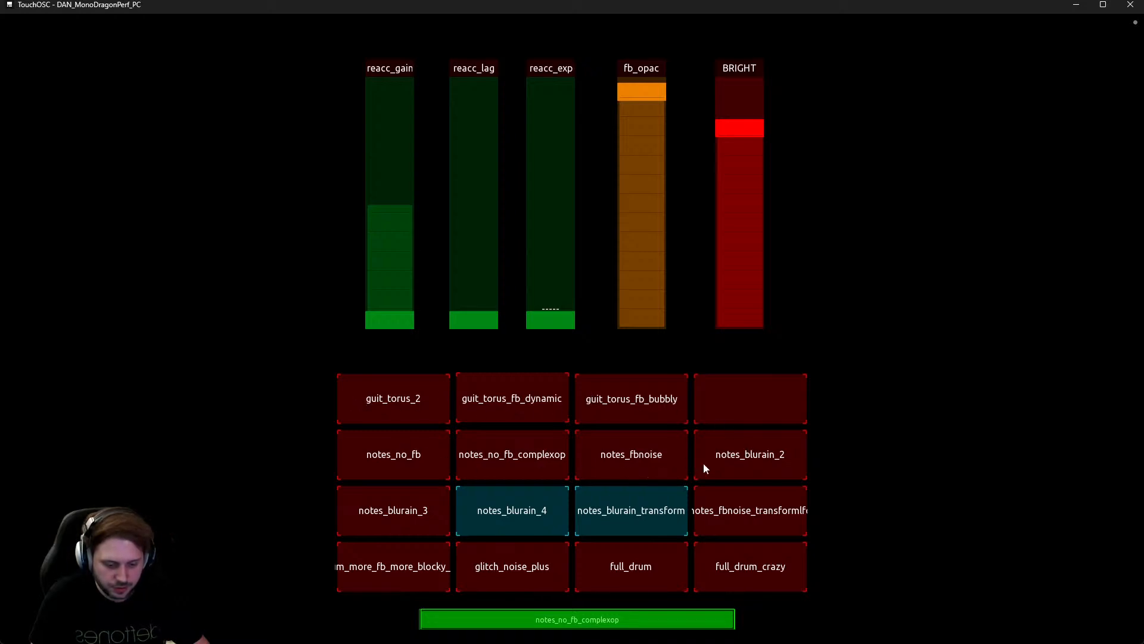
{"action": "left_click", "coordinate": [639, 459]}
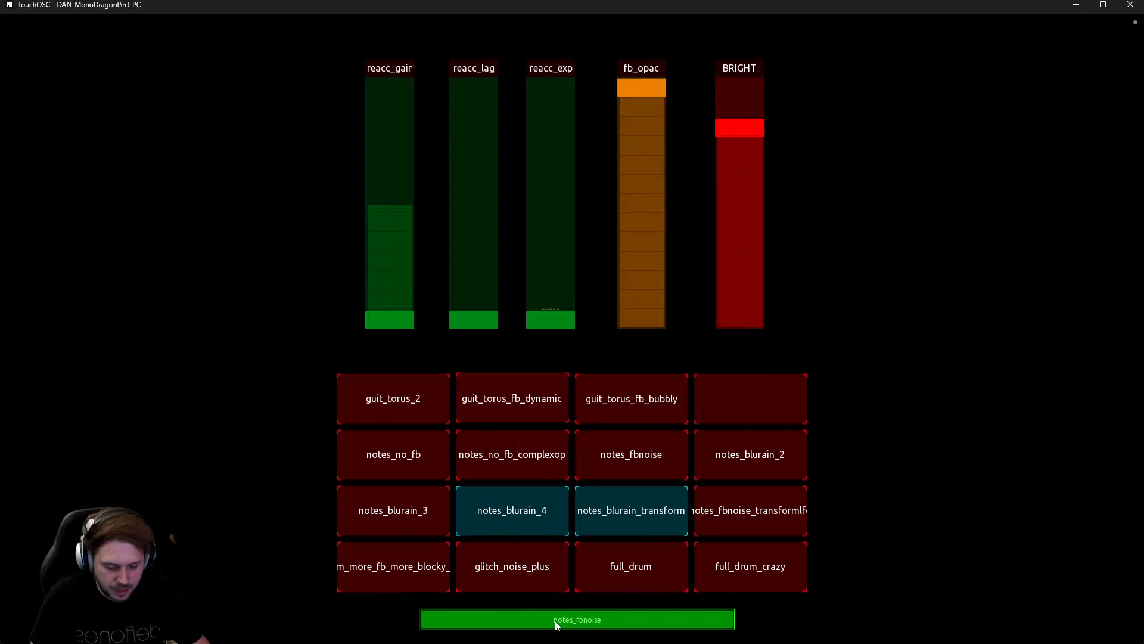
{"action": "left_click", "coordinate": [651, 559]}
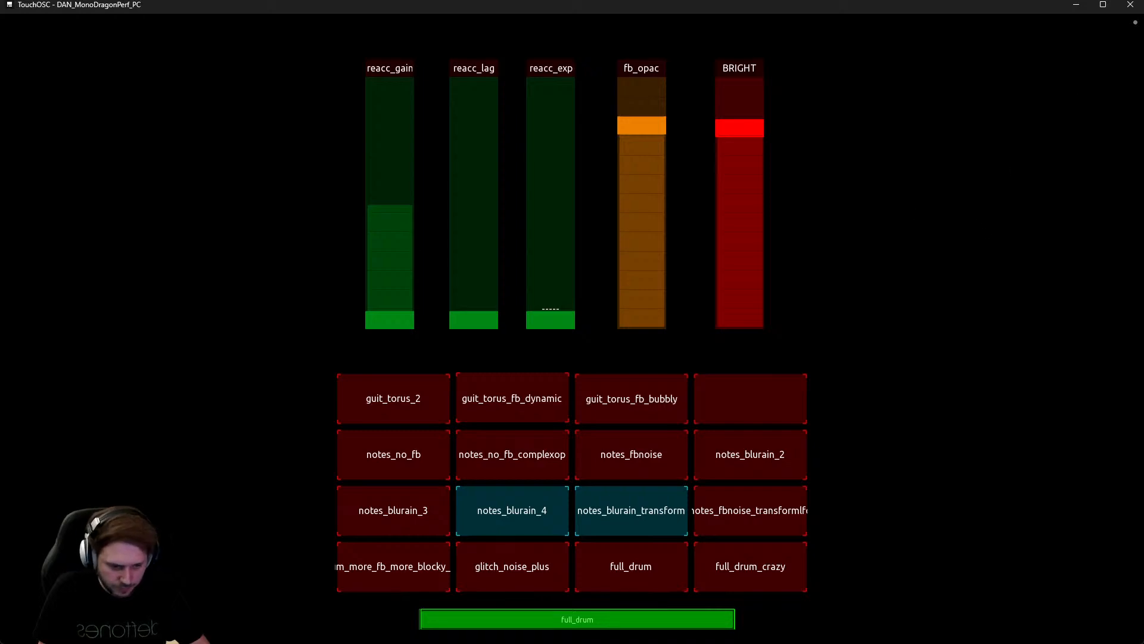
Return to the layout editor and select the guit_torus_2 pad inside the presets group.
{"action": "left_click", "coordinate": [1138, 30]}
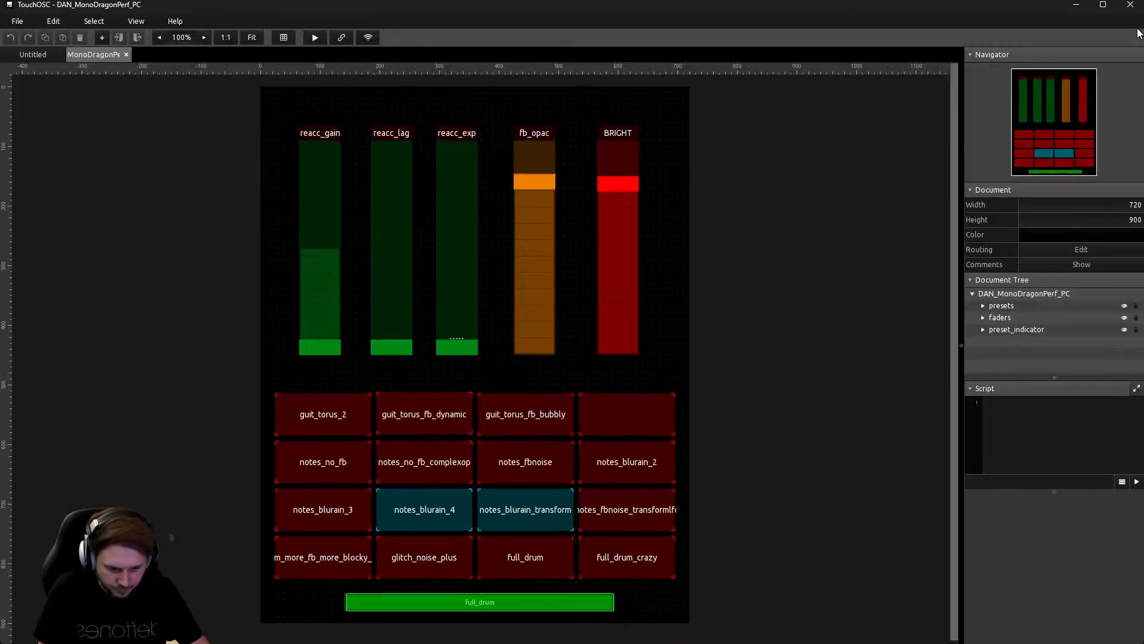
{"action": "left_click", "coordinate": [321, 392]}
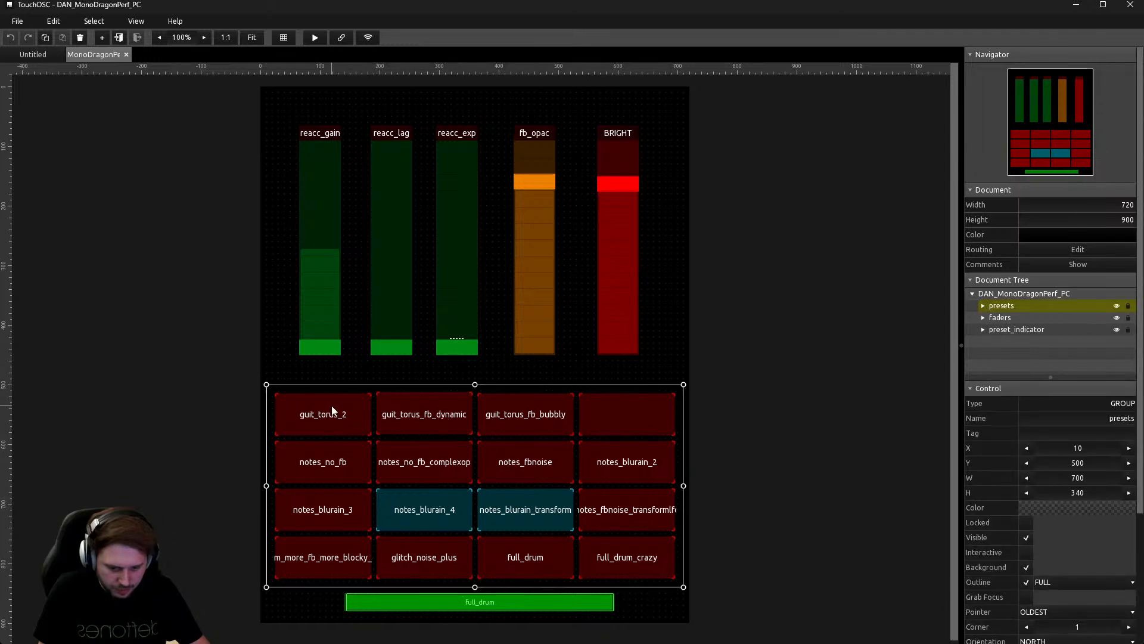
{"action": "double_click", "coordinate": [348, 406]}
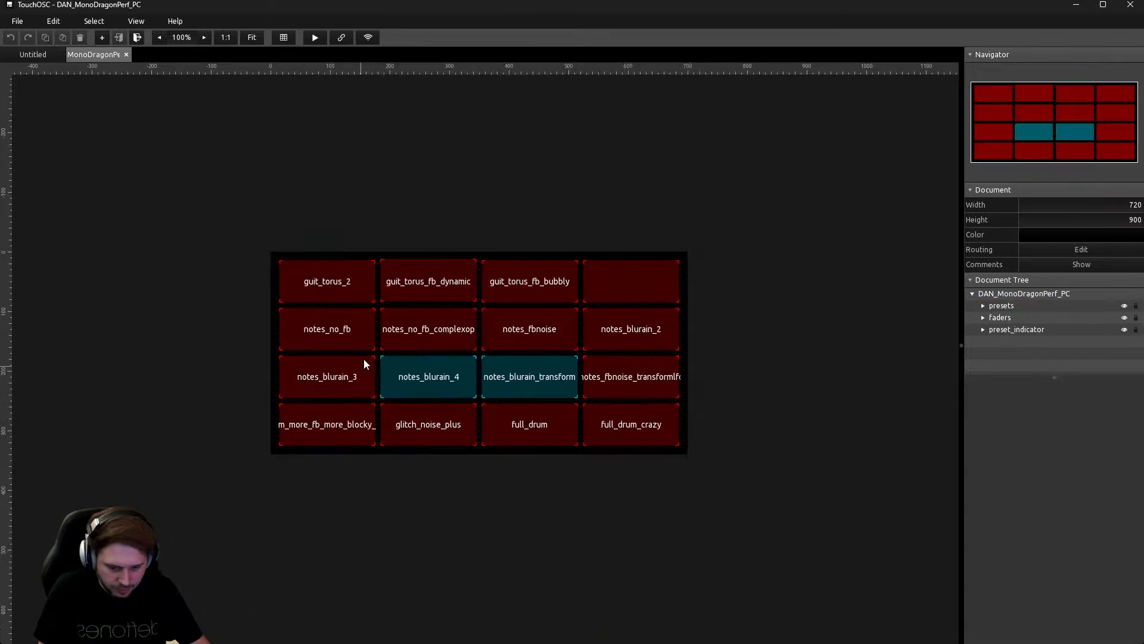
{"action": "left_click", "coordinate": [340, 282]}
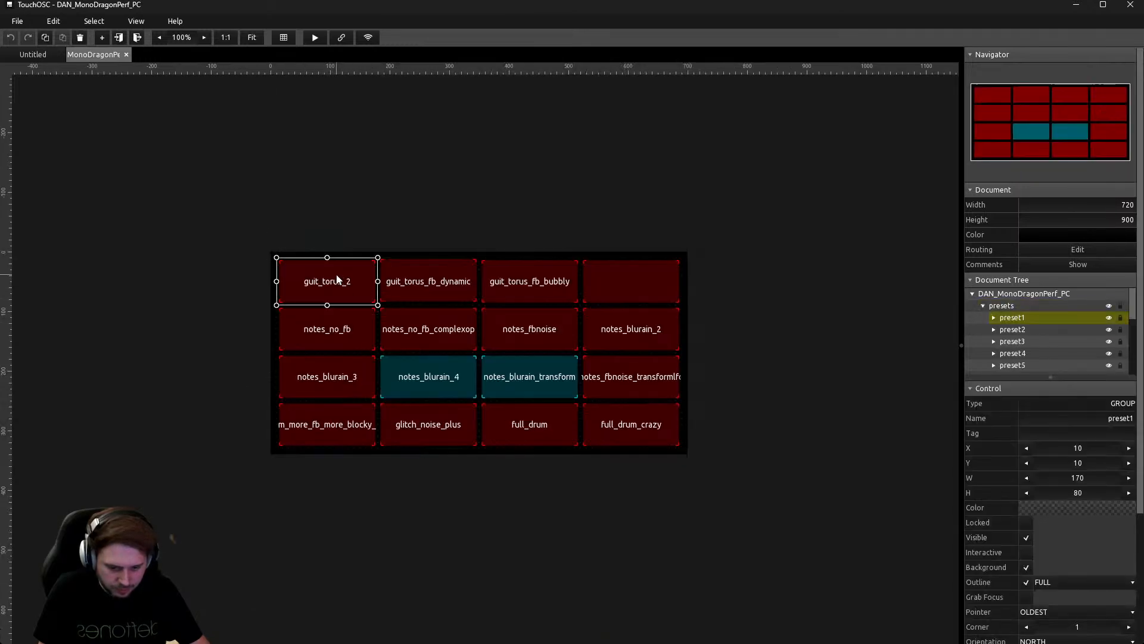
Select preset1's label1 and expand its OSC message sending text to /preset1/label1.
{"action": "left_click", "coordinate": [992, 319]}
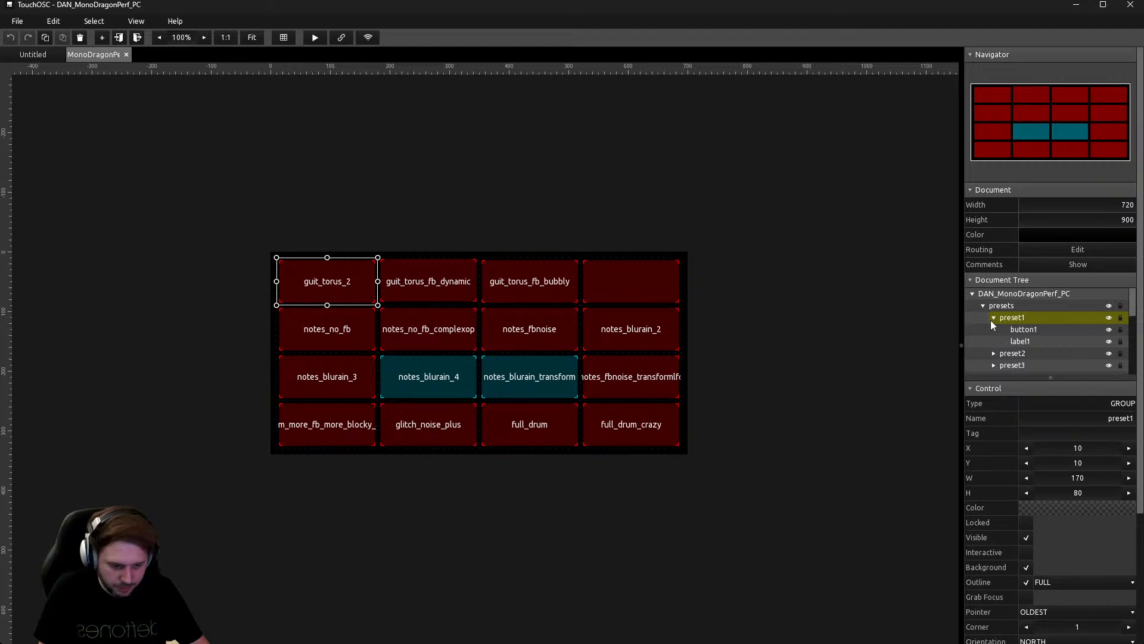
{"action": "left_click", "coordinate": [1040, 329]}
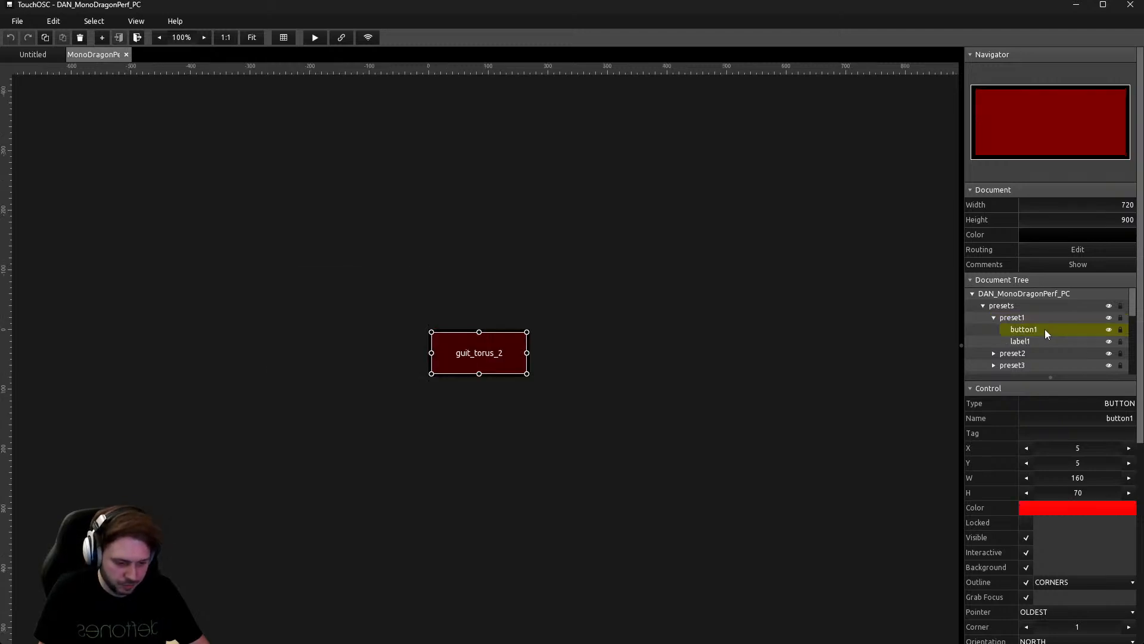
{"action": "left_click", "coordinate": [1037, 341]}
{"action": "left_click", "coordinate": [1034, 330]}
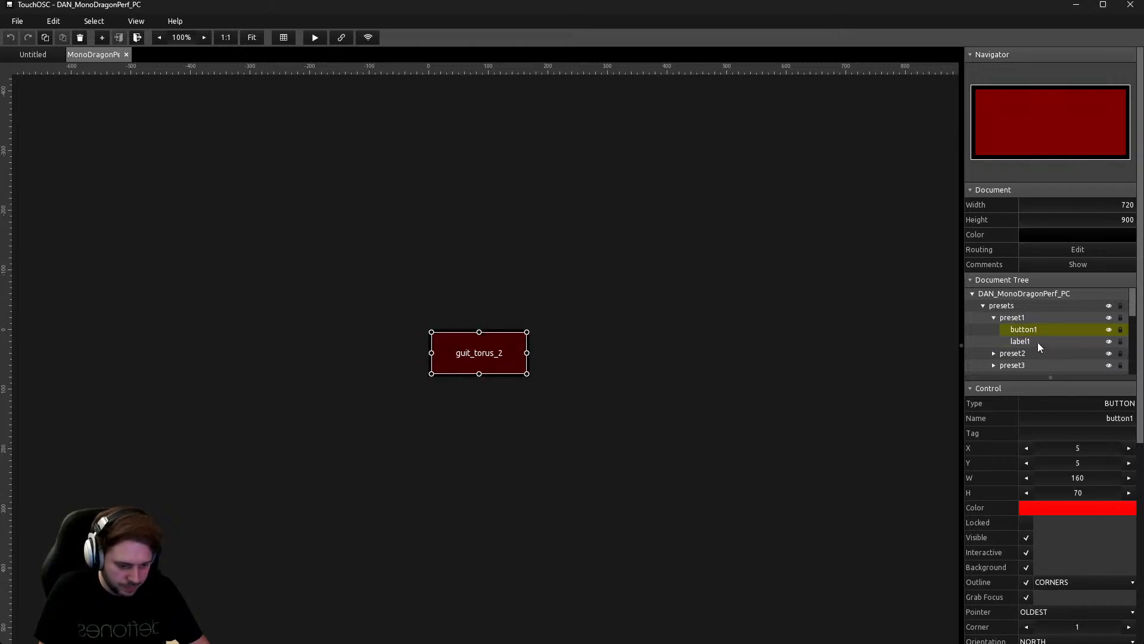
{"action": "left_click", "coordinate": [1038, 342]}
{"action": "scroll", "coordinate": [1073, 512], "scroll_direction": "down", "scroll_amount": 3}
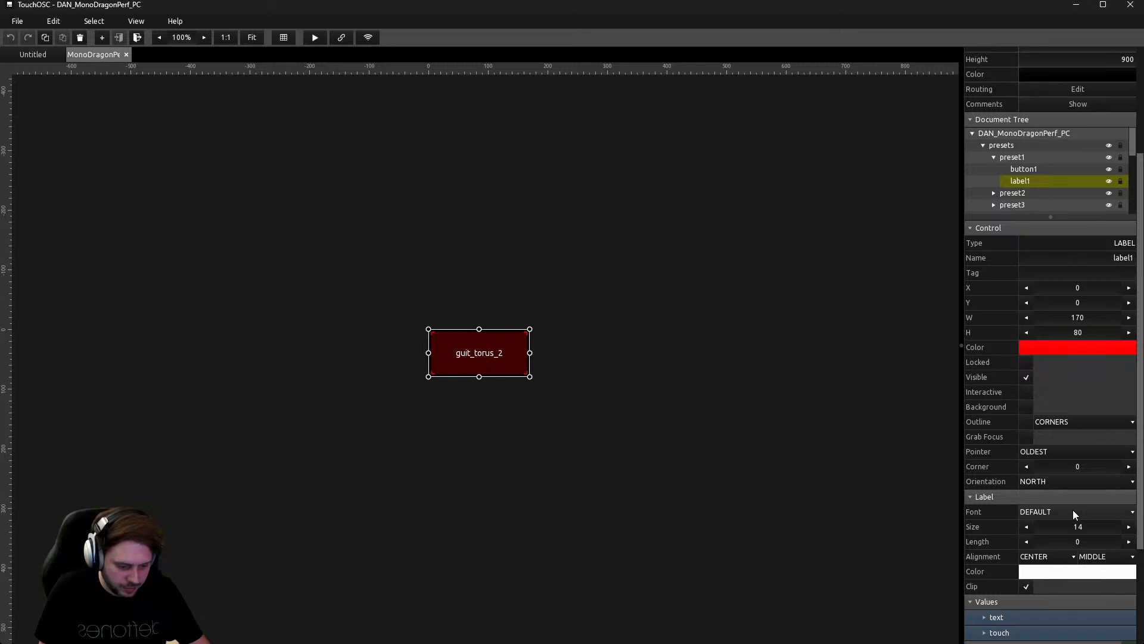
{"action": "scroll", "coordinate": [1072, 512], "scroll_direction": "down", "scroll_amount": 3}
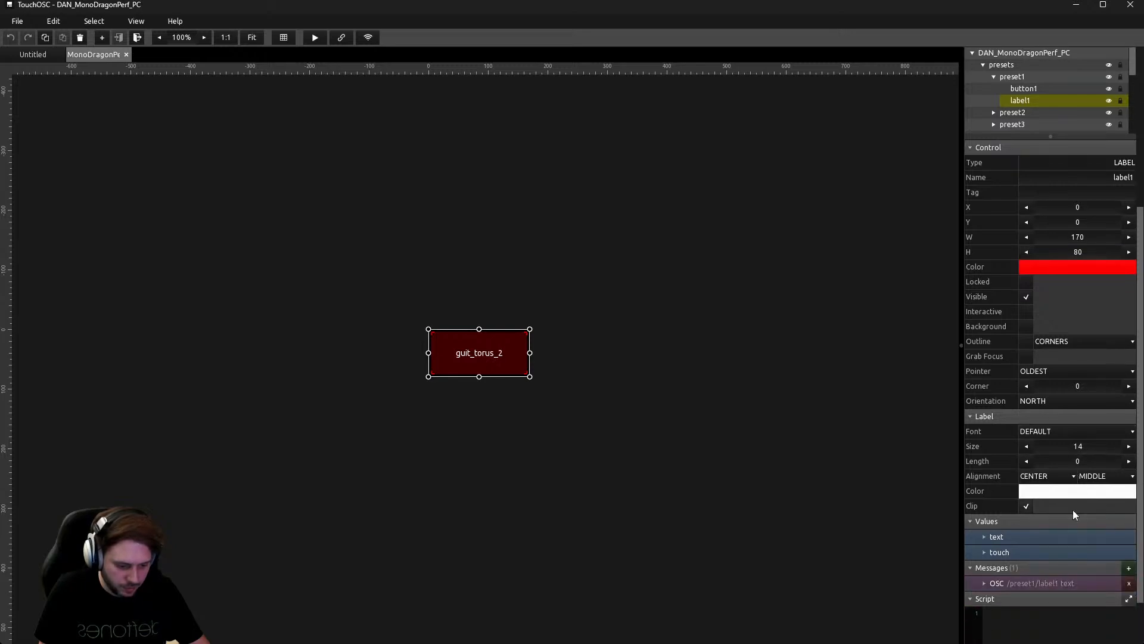
{"action": "scroll", "coordinate": [1072, 509], "scroll_direction": "down", "scroll_amount": 1}
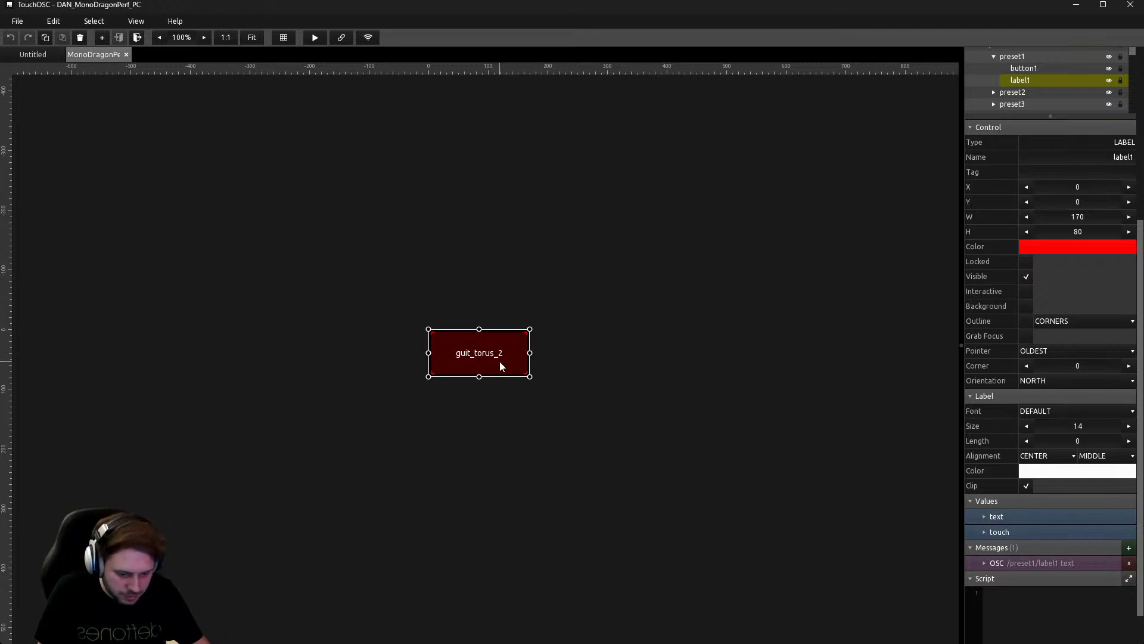
{"action": "left_click", "coordinate": [984, 563]}
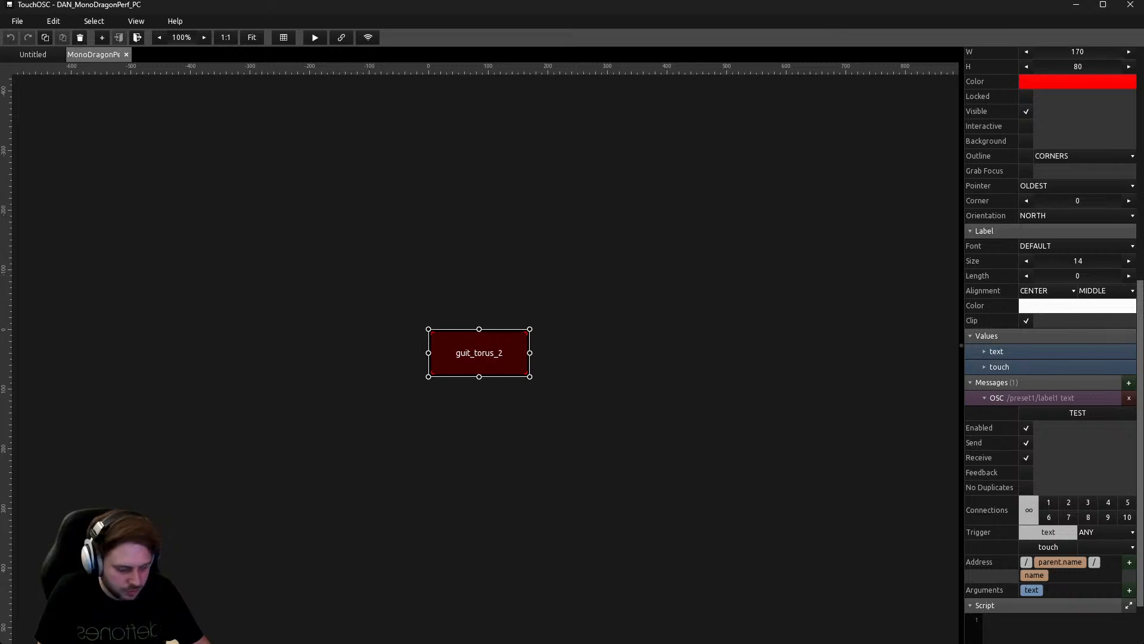
{"action": "key", "text": "alt+Tab"}
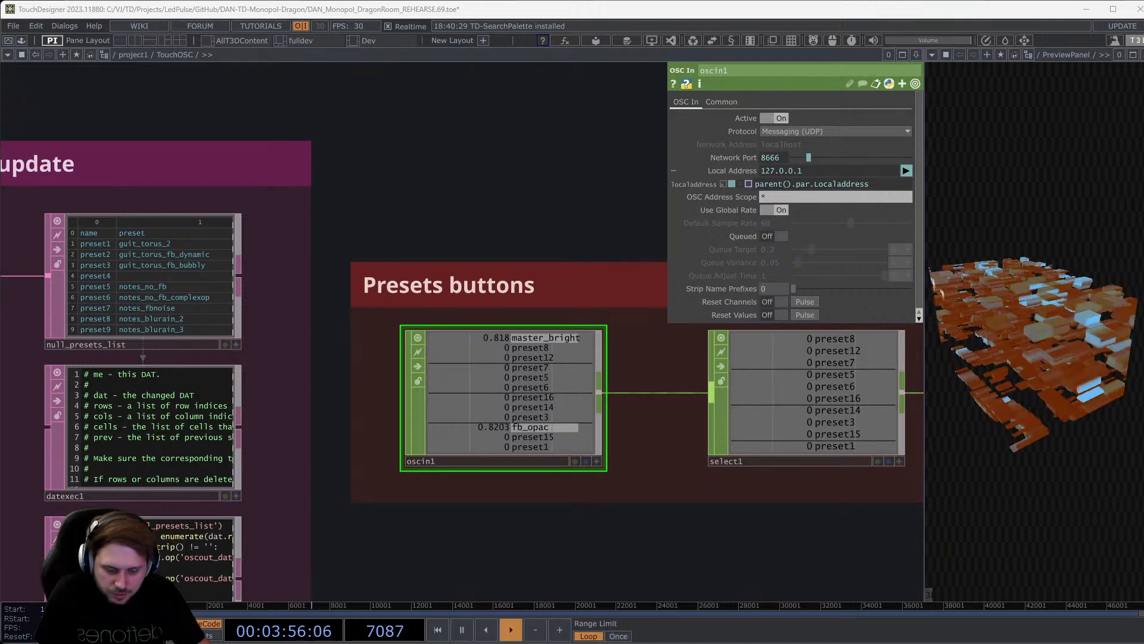
{"action": "scroll", "coordinate": [498, 349], "scroll_direction": "up", "scroll_amount": 2}
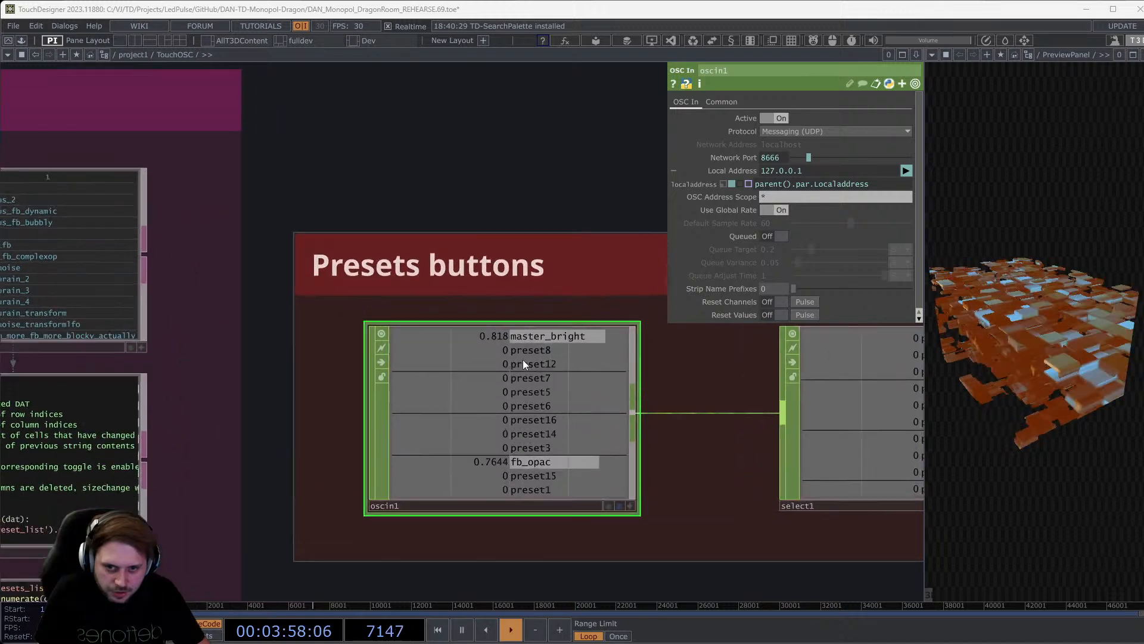
{"action": "scroll", "coordinate": [533, 379], "scroll_direction": "up", "scroll_amount": 2}
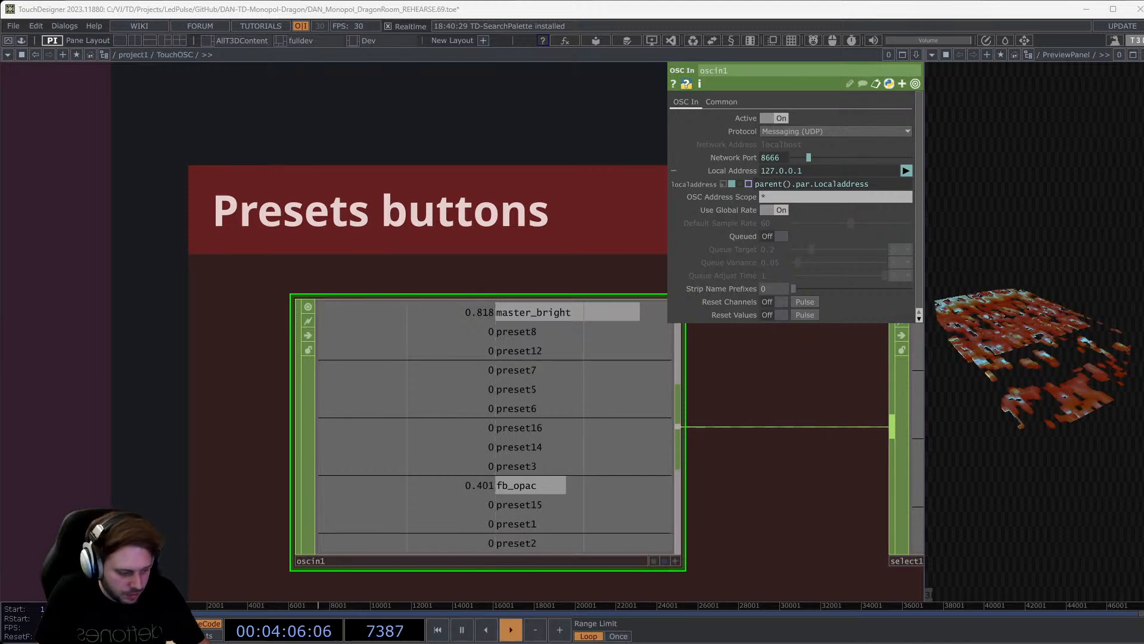
{"action": "key", "text": "alt+Tab"}
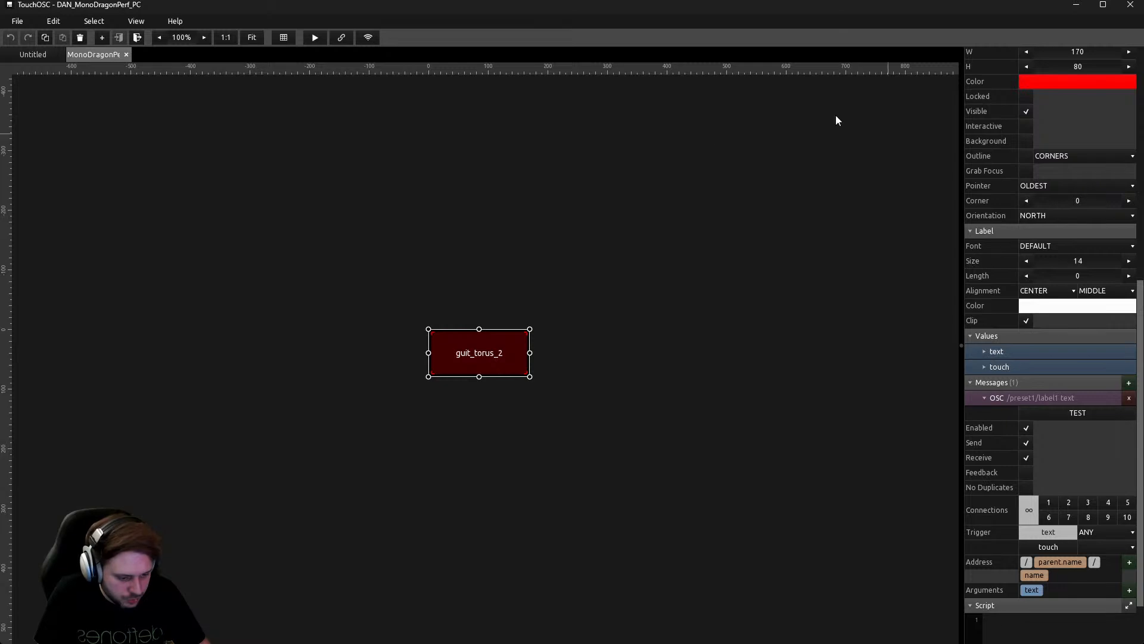
Check that preset7's notes_fbnoise button11 sends its x value to /preset7, then exit to the full grid.
{"action": "left_click", "coordinate": [614, 241]}
{"action": "left_click", "coordinate": [517, 345]}
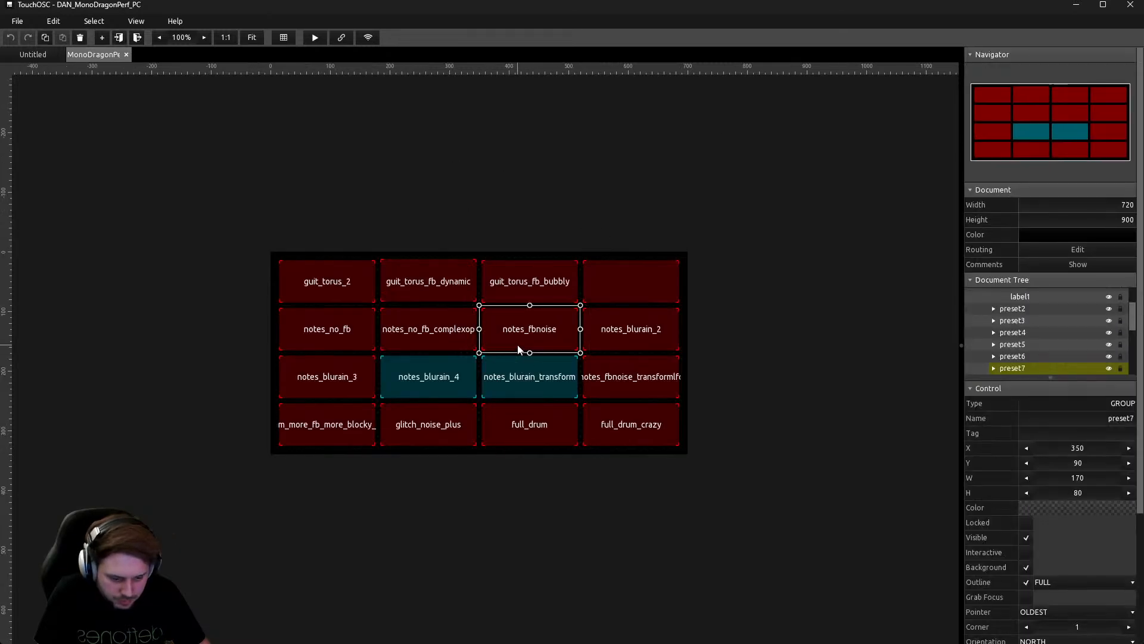
{"action": "scroll", "coordinate": [1078, 482], "scroll_direction": "down", "scroll_amount": 5}
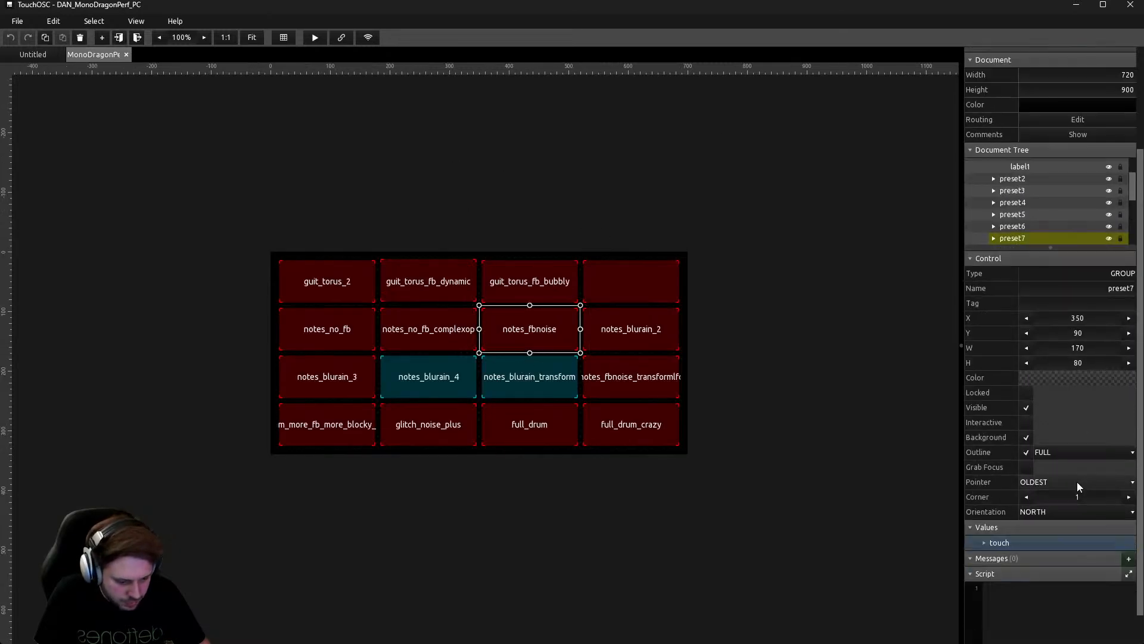
{"action": "left_click", "coordinate": [993, 213]}
{"action": "scroll", "coordinate": [995, 212], "scroll_direction": "down", "scroll_amount": 3}
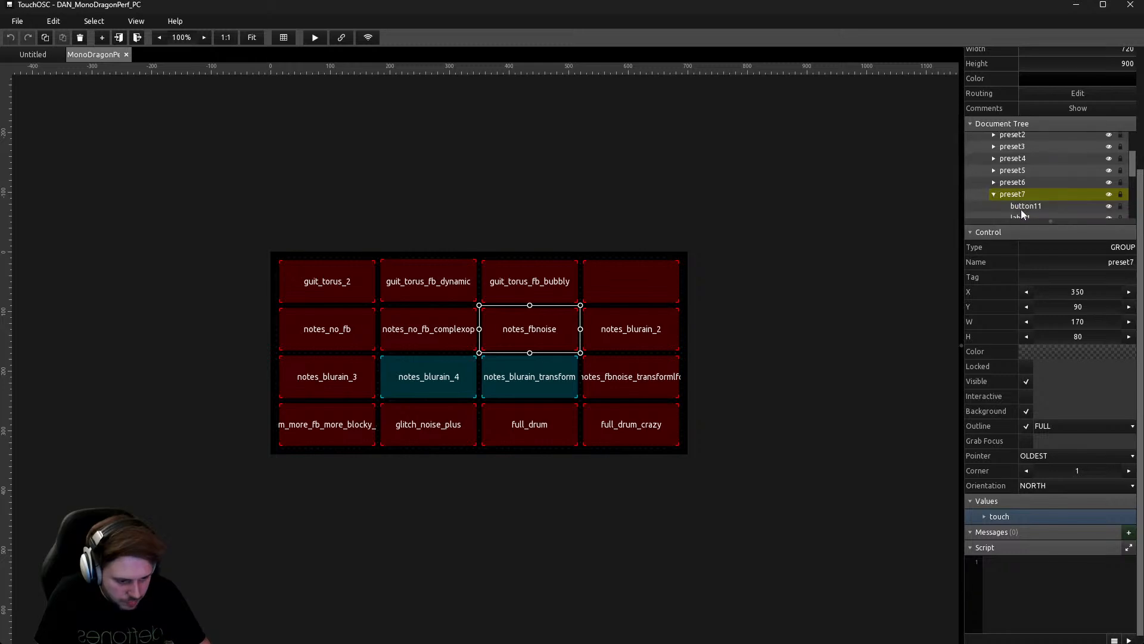
{"action": "left_click", "coordinate": [1029, 208]}
{"action": "scroll", "coordinate": [1084, 584], "scroll_direction": "down", "scroll_amount": 4}
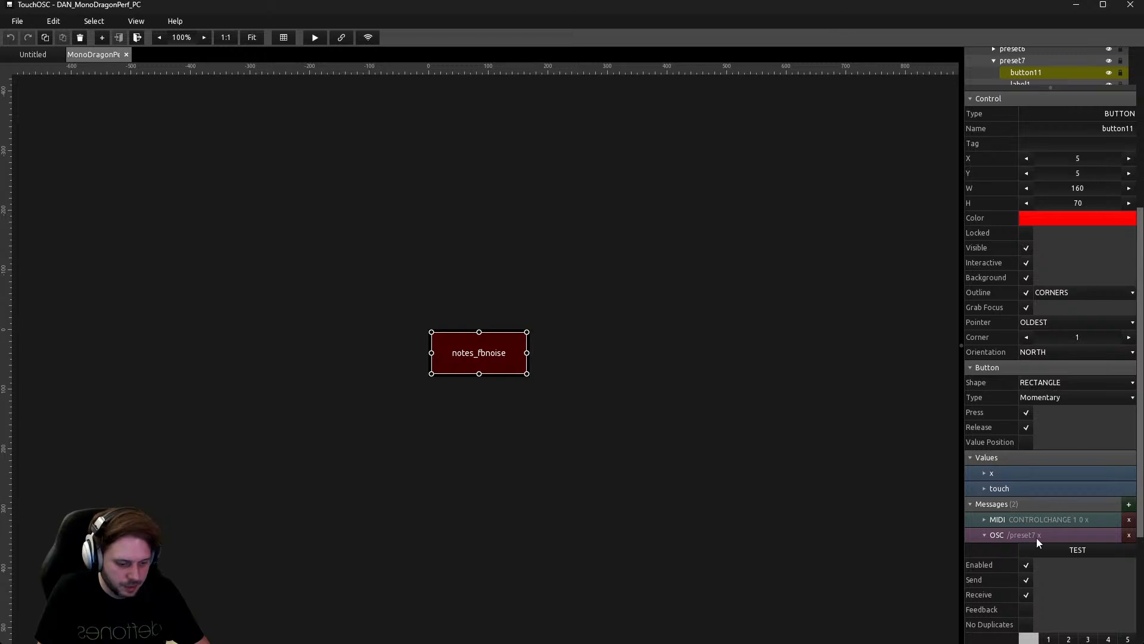
{"action": "scroll", "coordinate": [1045, 158], "scroll_direction": "up", "scroll_amount": 3}
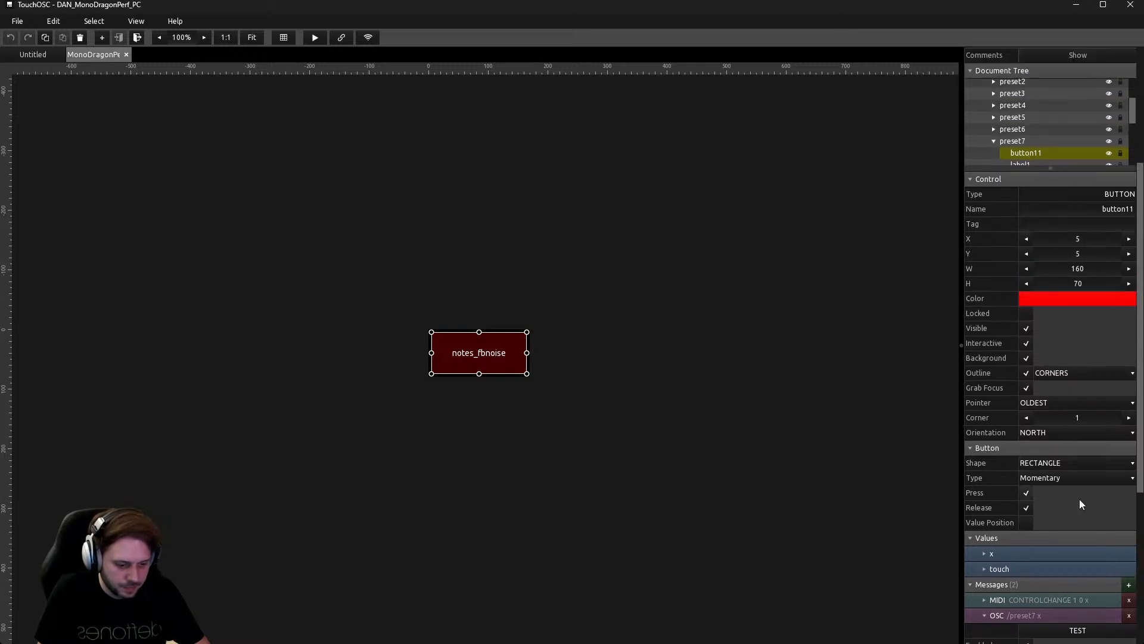
{"action": "scroll", "coordinate": [1071, 517], "scroll_direction": "down", "scroll_amount": 4}
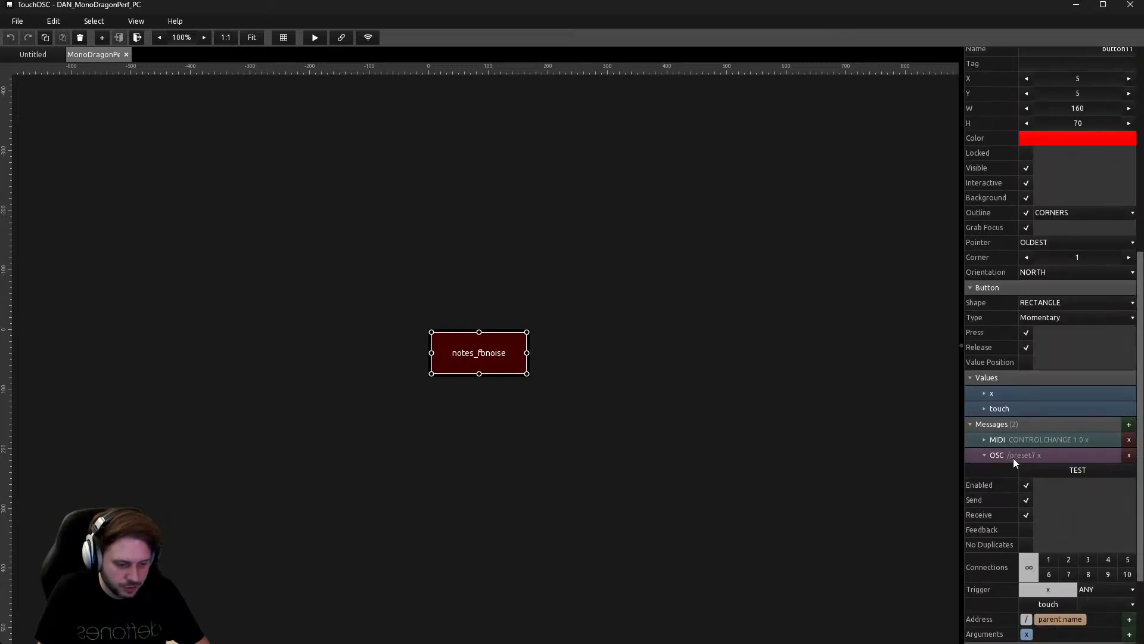
{"action": "scroll", "coordinate": [1060, 620], "scroll_direction": "down", "scroll_amount": 2}
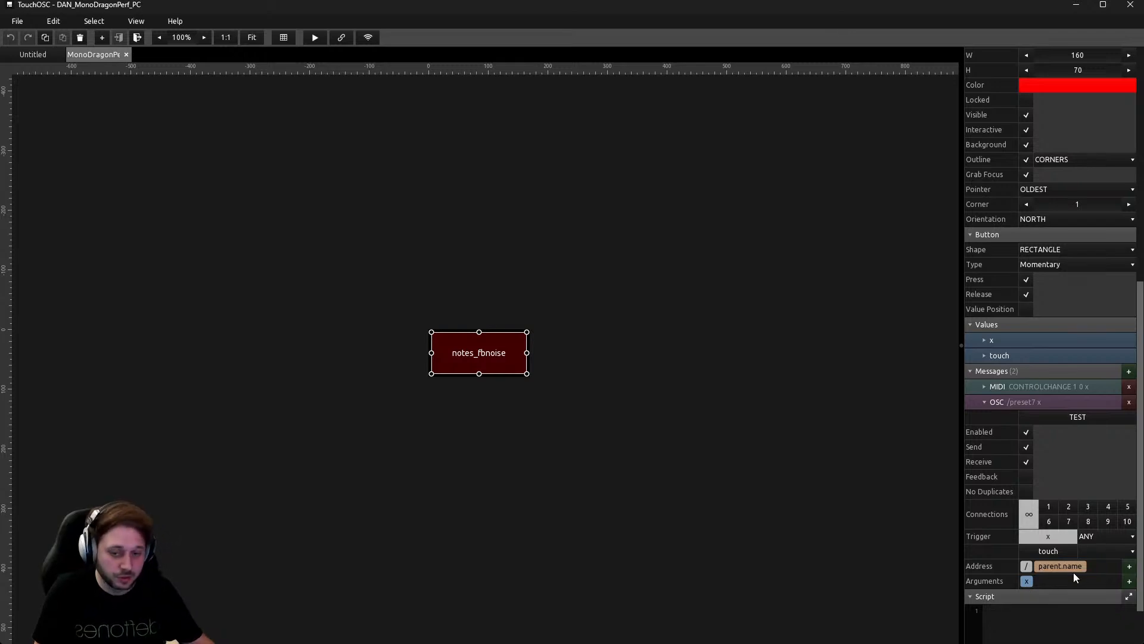
{"action": "double_click", "coordinate": [564, 249]}
{"action": "left_click", "coordinate": [438, 288]}
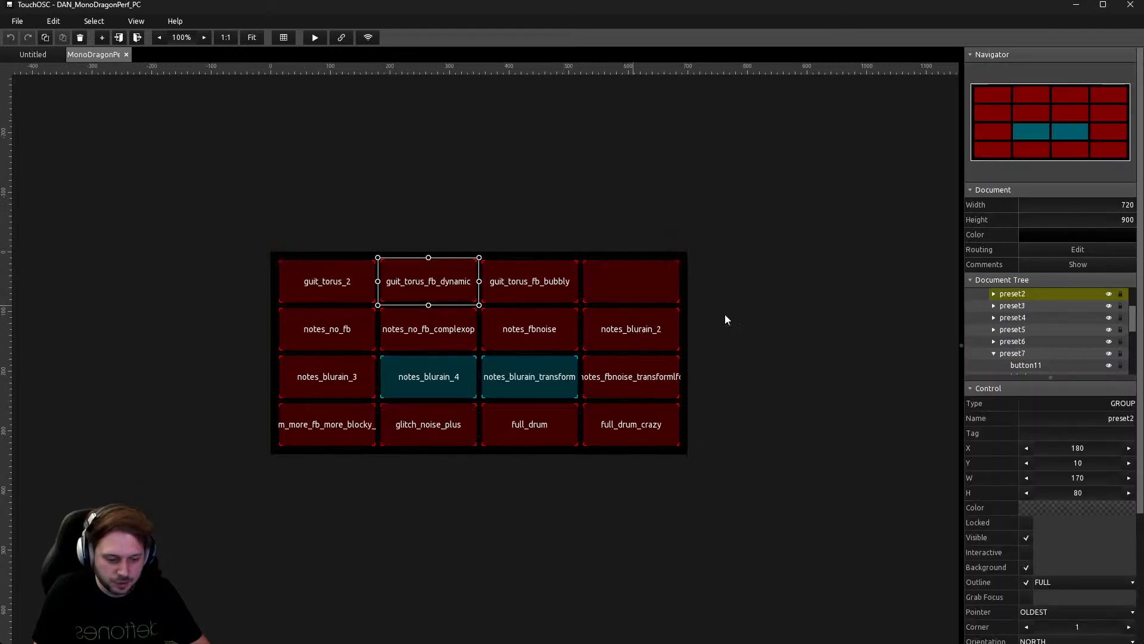
{"action": "left_click", "coordinate": [1036, 306]}
{"action": "left_click", "coordinate": [1027, 319]}
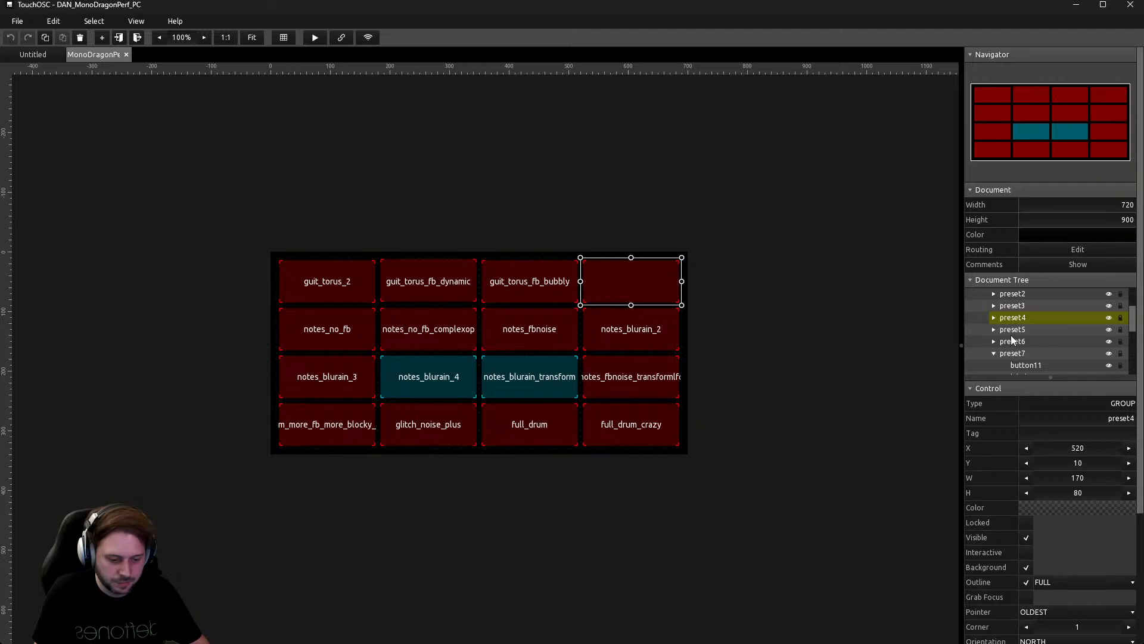
{"action": "left_click", "coordinate": [1012, 329]}
{"action": "left_click", "coordinate": [994, 330]}
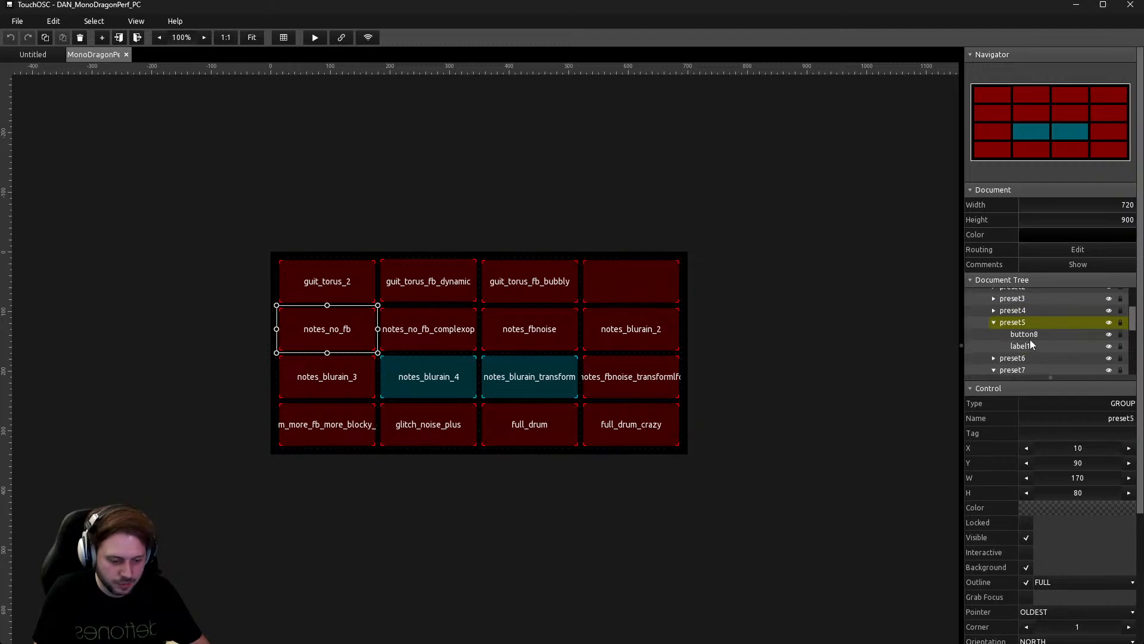
{"action": "left_click", "coordinate": [1030, 337]}
{"action": "scroll", "coordinate": [1072, 574], "scroll_direction": "down", "scroll_amount": 5}
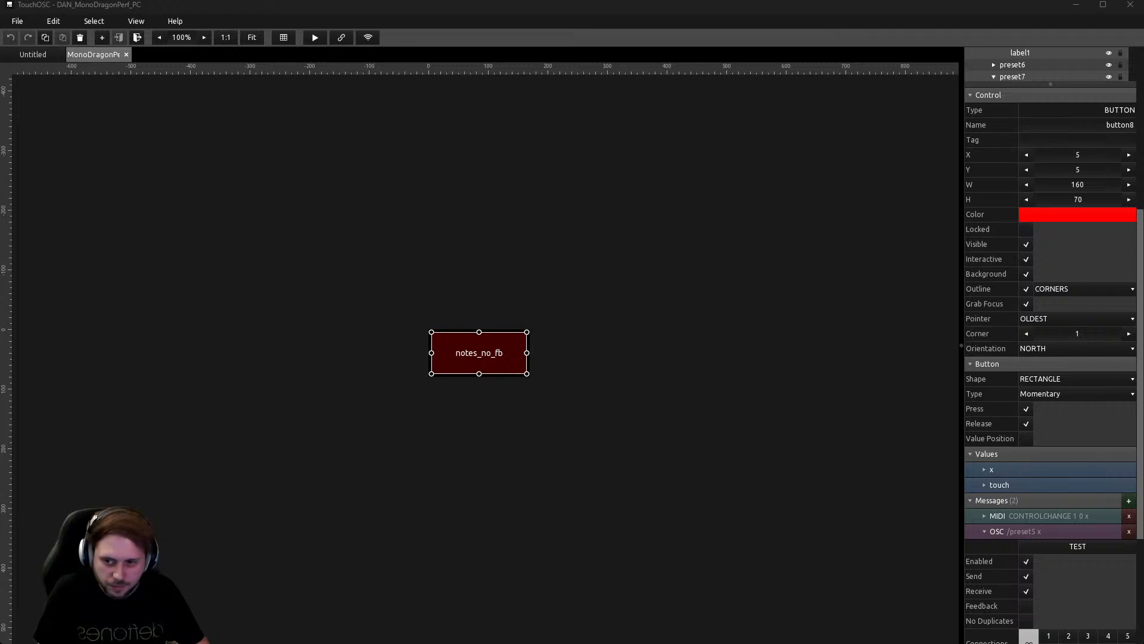
{"action": "left_click", "coordinate": [574, 254]}
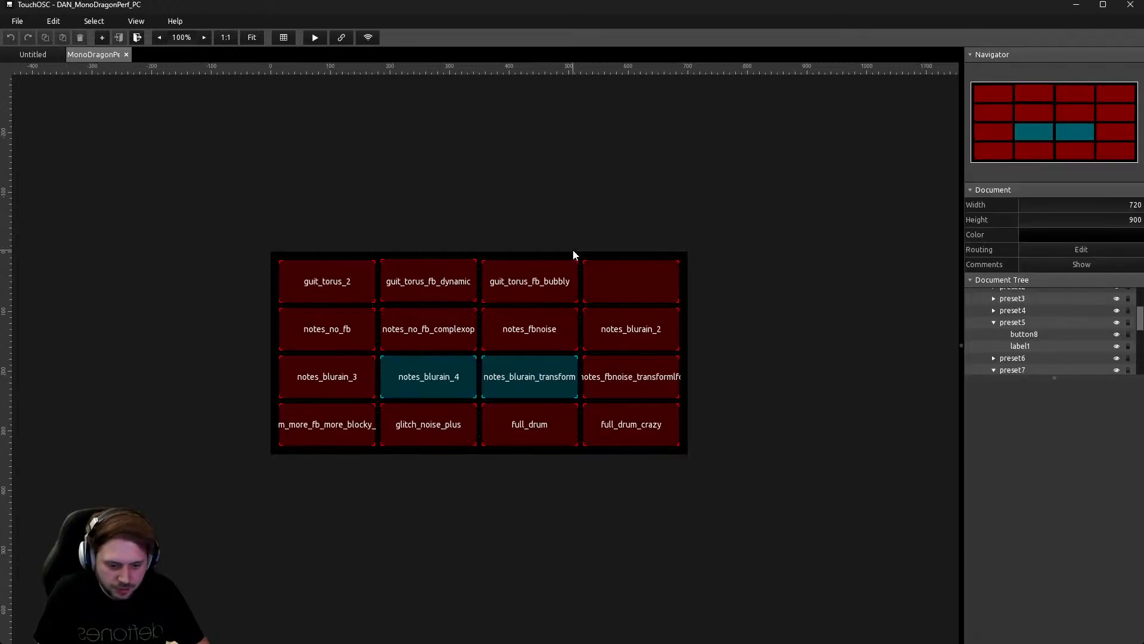
{"action": "left_click", "coordinate": [531, 332]}
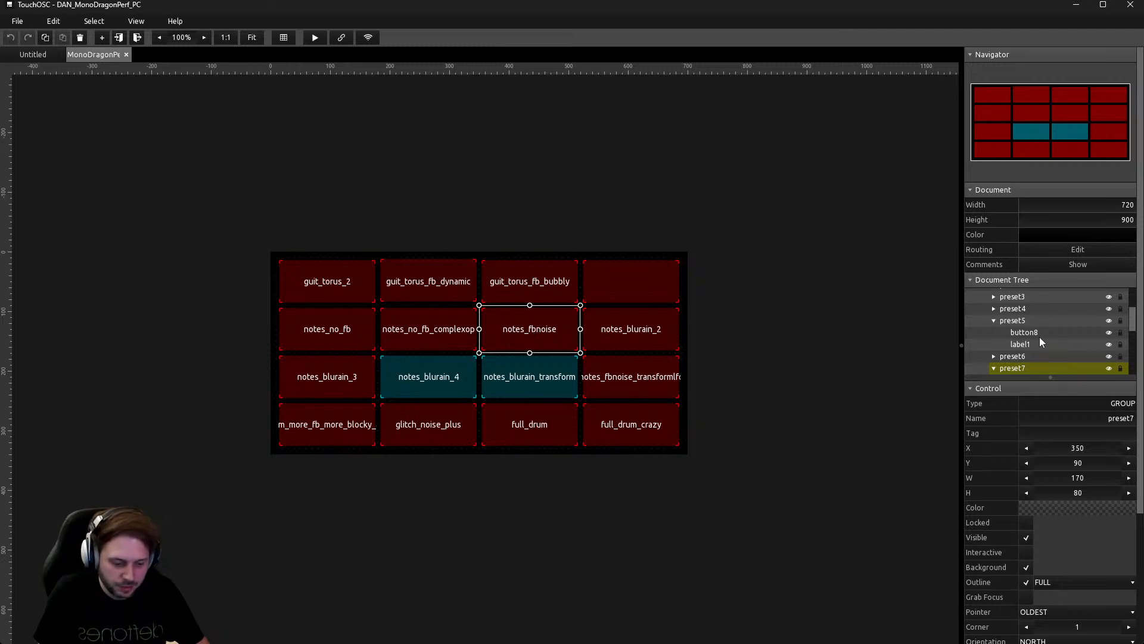
{"action": "left_click", "coordinate": [1060, 345]}
{"action": "scroll", "coordinate": [1070, 585], "scroll_direction": "down", "scroll_amount": 6}
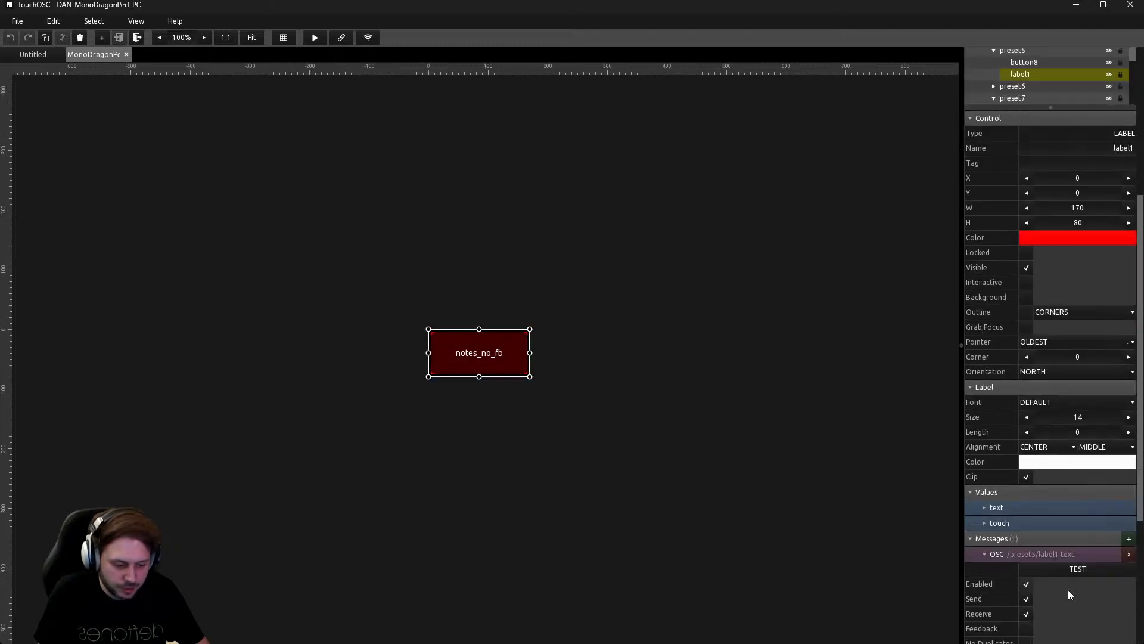
{"action": "scroll", "coordinate": [1073, 584], "scroll_direction": "down", "scroll_amount": 3}
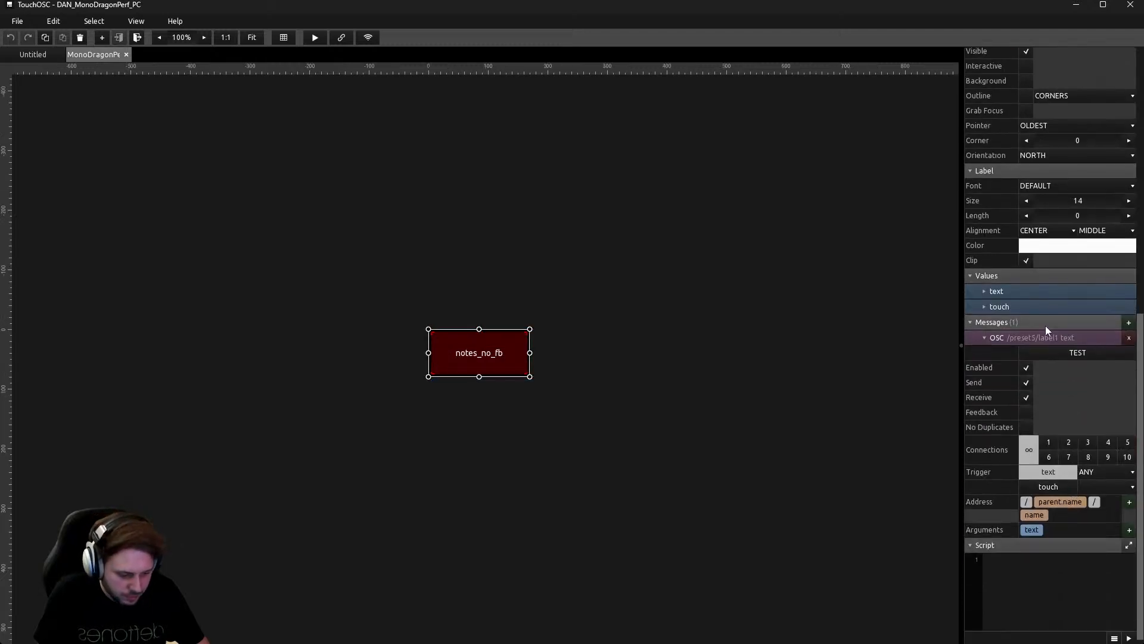
{"action": "left_click", "coordinate": [984, 291]}
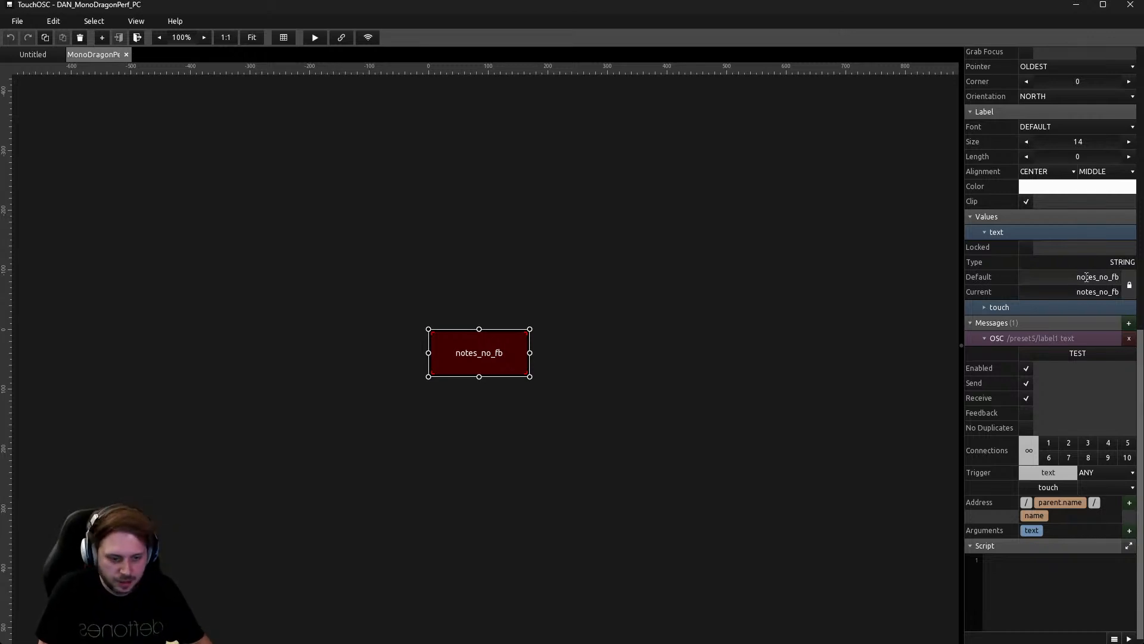
{"action": "left_click", "coordinate": [1085, 276]}
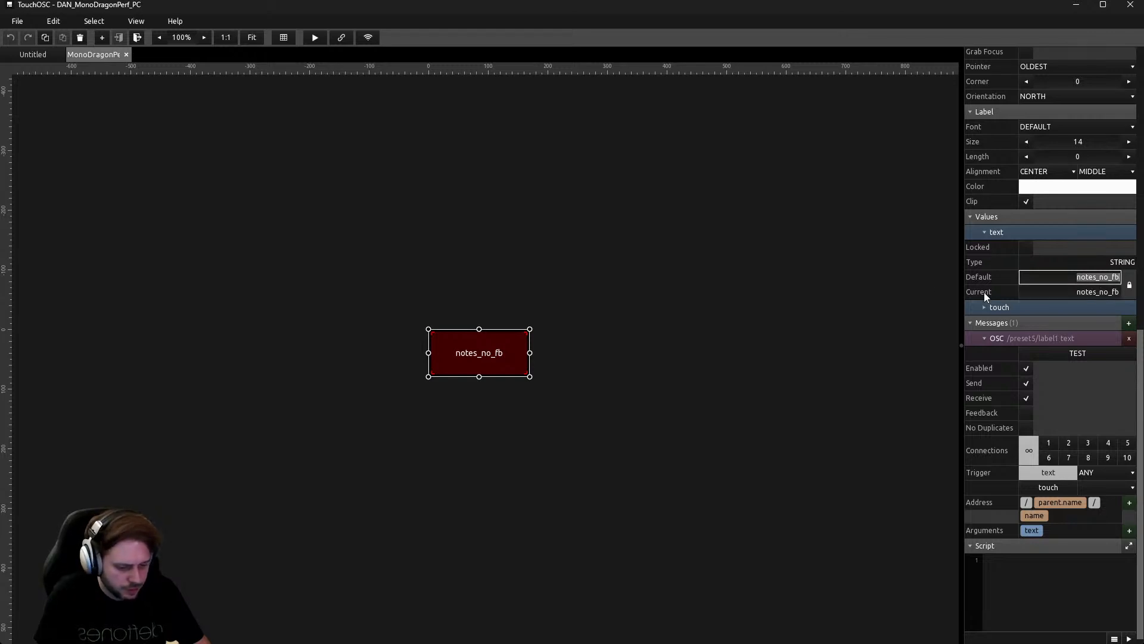
{"action": "left_click", "coordinate": [764, 296]}
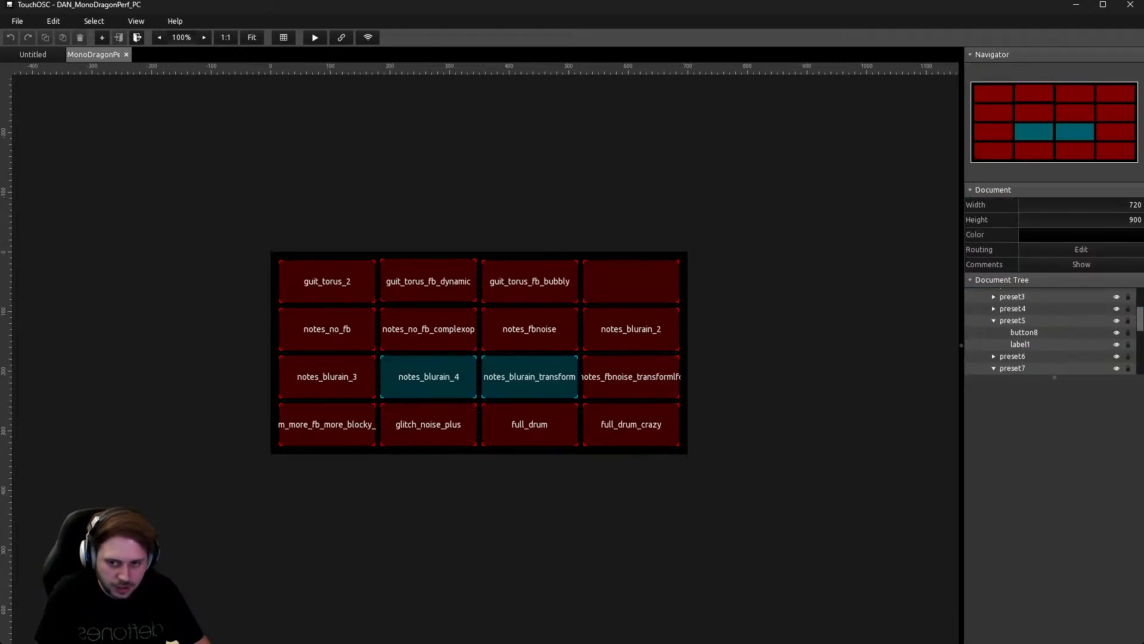
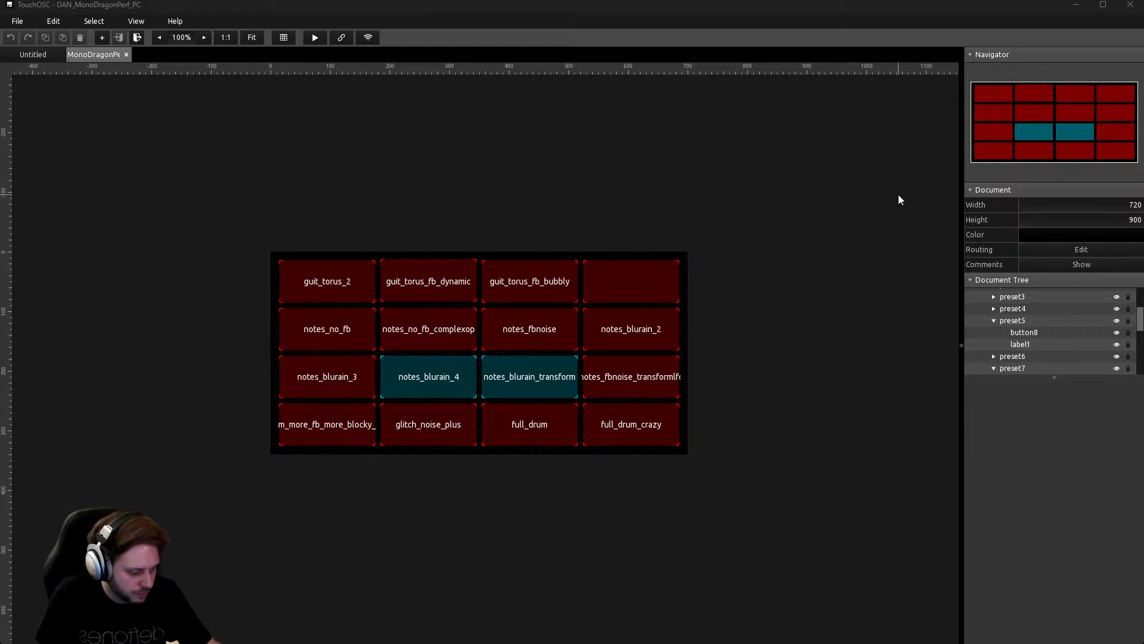
Switch from the TouchOSC editor to the TouchDesigner project with the datexec1 script.
{"action": "key", "text": "alt+Tab"}
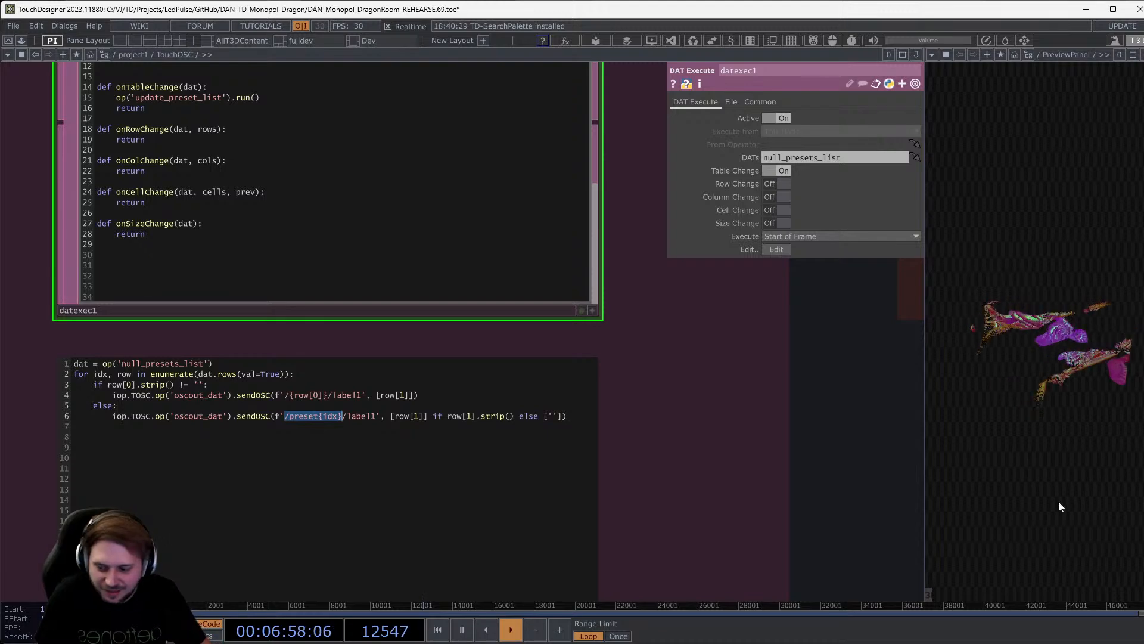
Center the presets section and show select_presetlist's parameters.
{"action": "scroll", "coordinate": [773, 496], "scroll_direction": "down", "scroll_amount": 10}
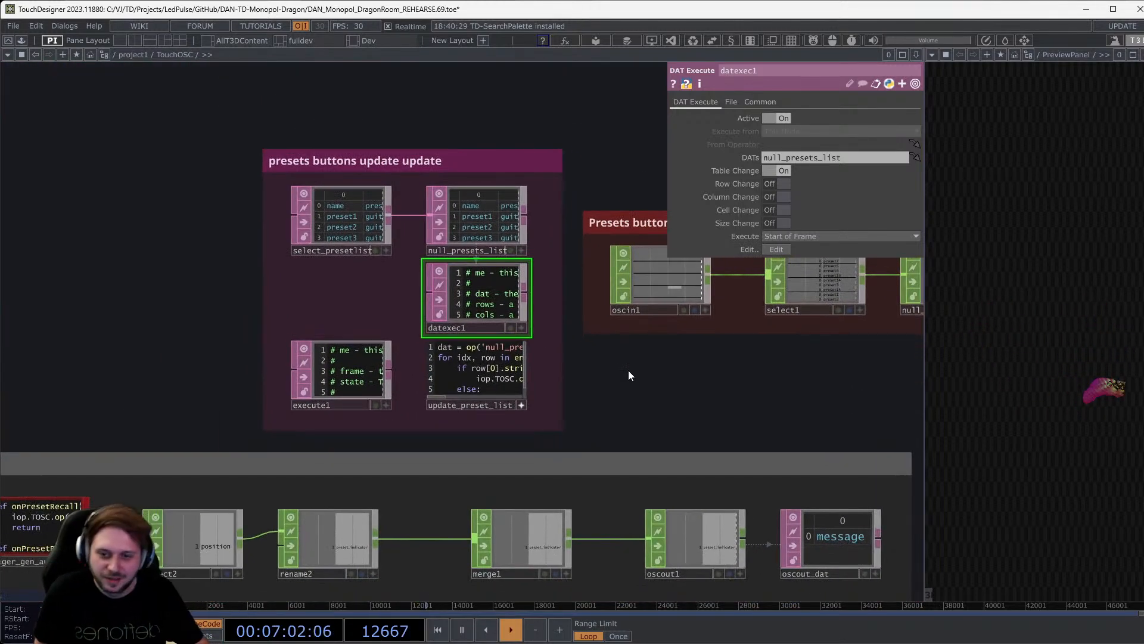
{"action": "left_click_drag", "start_coordinate": [628, 375], "coordinate": [674, 401]}
{"action": "scroll", "coordinate": [431, 263], "scroll_direction": "up", "scroll_amount": 5}
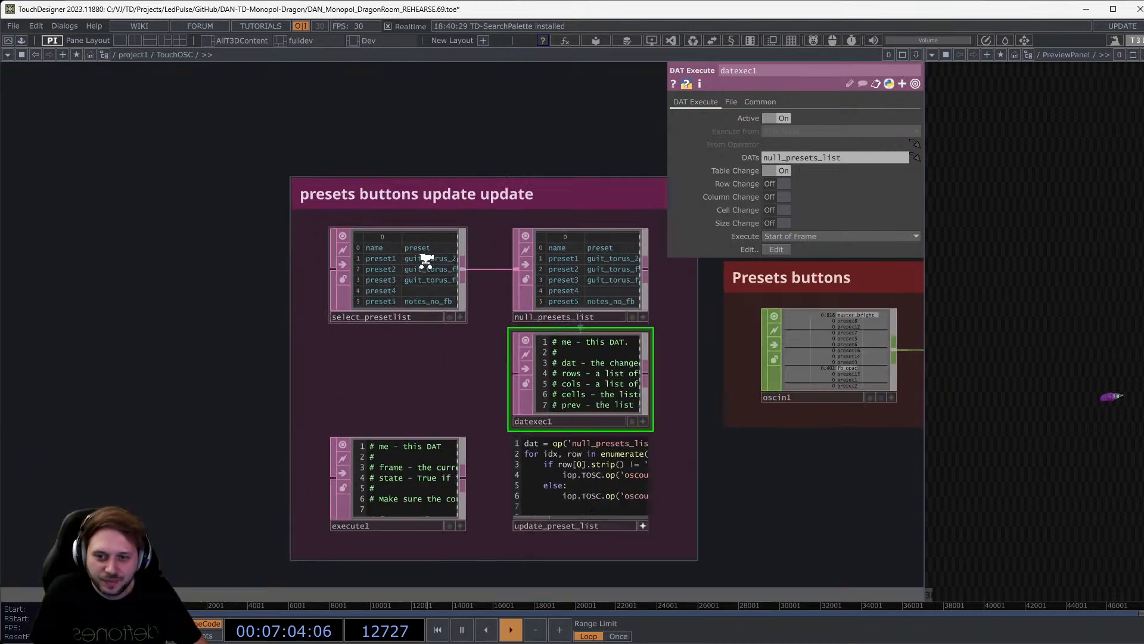
{"action": "left_click", "coordinate": [426, 262]}
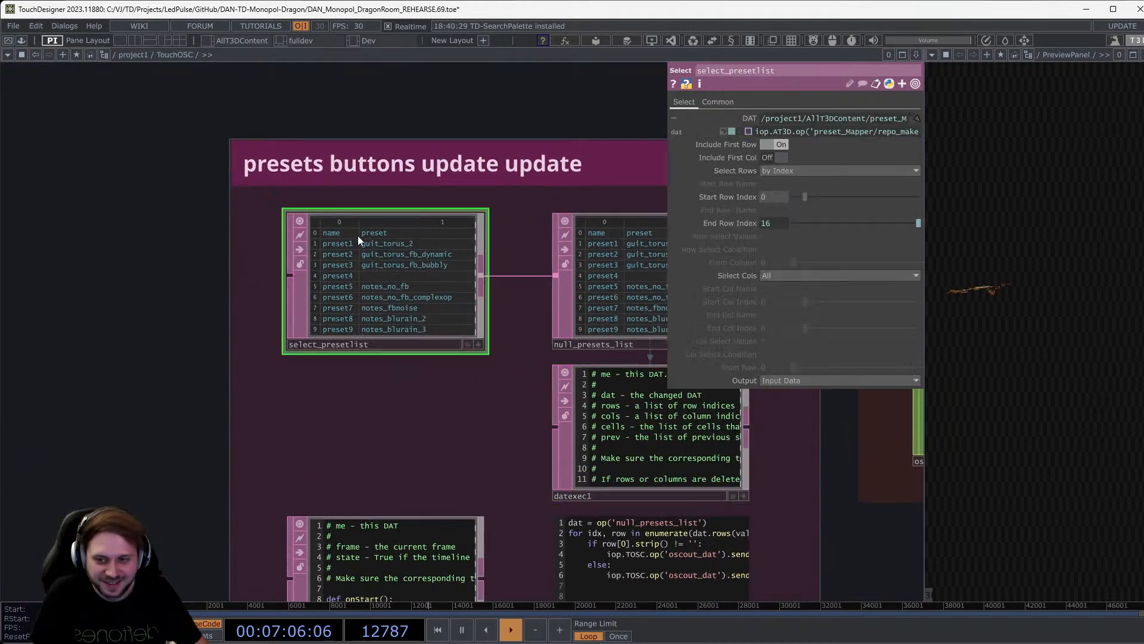
Move the datexec1 node slightly right beneath null_presets_list.
{"action": "scroll", "coordinate": [358, 235], "scroll_direction": "up", "scroll_amount": 3}
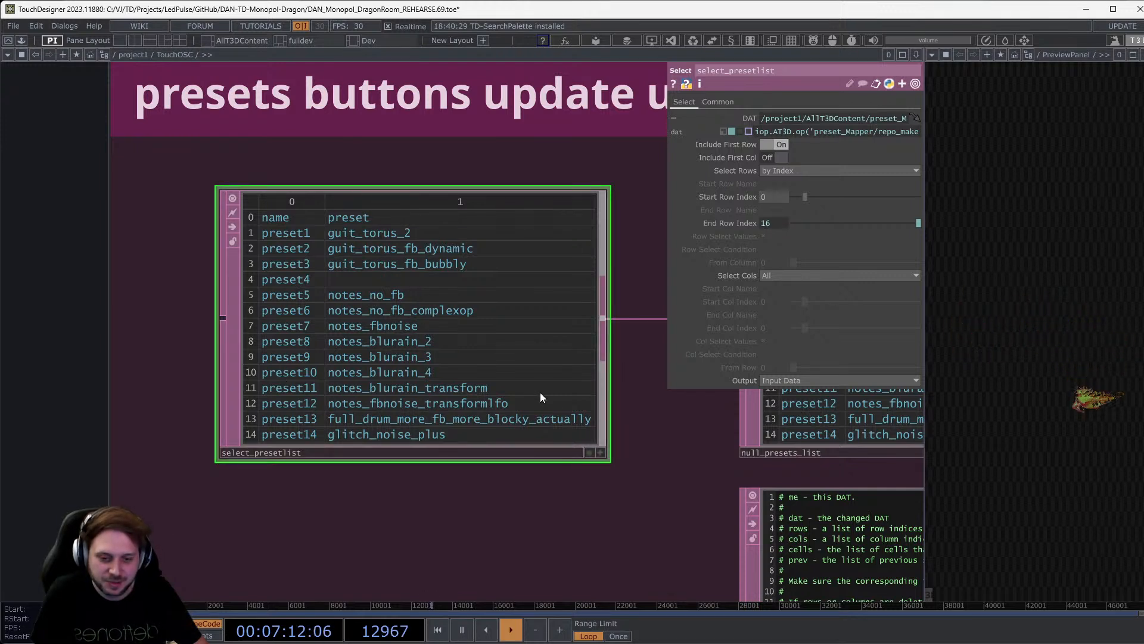
{"action": "left_click_drag", "start_coordinate": [652, 500], "coordinate": [250, 306]}
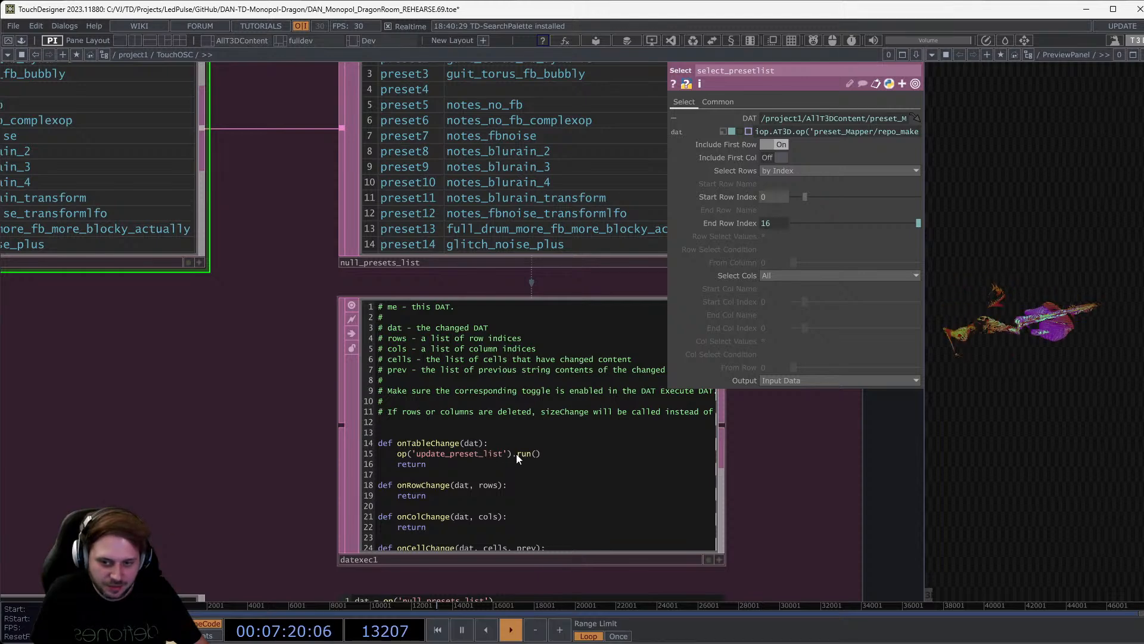
{"action": "left_click_drag", "start_coordinate": [516, 453], "coordinate": [555, 459]}
Read the update_preset_list script, highlighting its /preset{idx} OSC address.
{"action": "left_click_drag", "start_coordinate": [240, 373], "coordinate": [208, 259]}
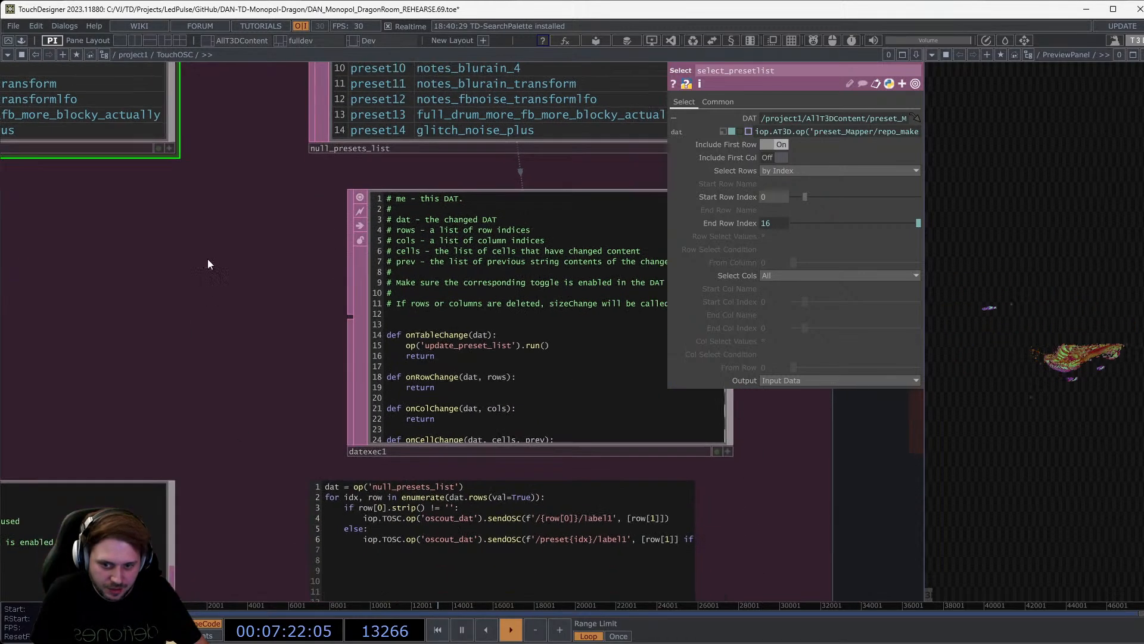
{"action": "left_click_drag", "start_coordinate": [242, 427], "coordinate": [199, 269]}
{"action": "scroll", "coordinate": [459, 391], "scroll_direction": "up", "scroll_amount": 2}
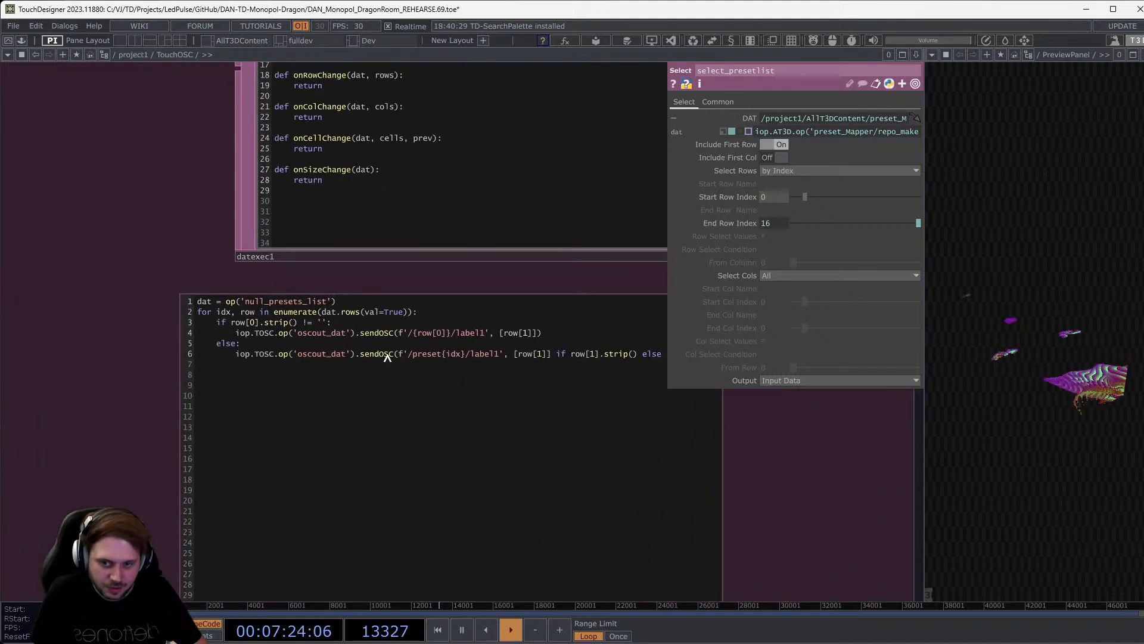
{"action": "left_click_drag", "start_coordinate": [406, 355], "coordinate": [496, 355]}
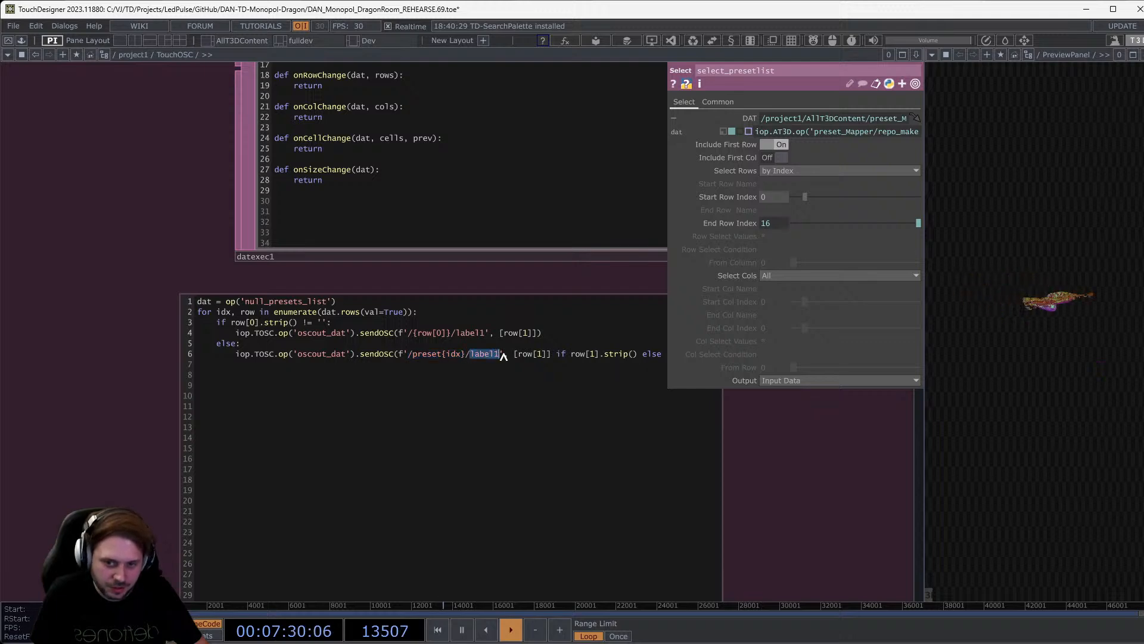
{"action": "left_click_drag", "start_coordinate": [748, 439], "coordinate": [658, 440]}
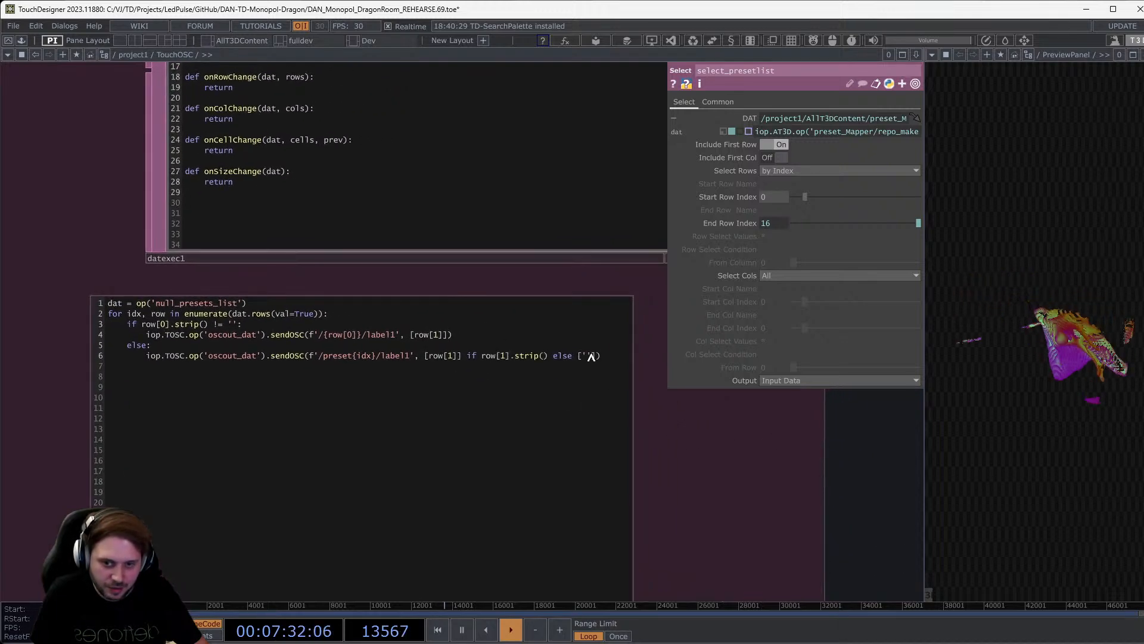
{"action": "left_click_drag", "start_coordinate": [77, 205], "coordinate": [140, 398]}
{"action": "scroll", "coordinate": [141, 399], "scroll_direction": "down", "scroll_amount": 4}
{"action": "left_click_drag", "start_coordinate": [208, 233], "coordinate": [257, 274]}
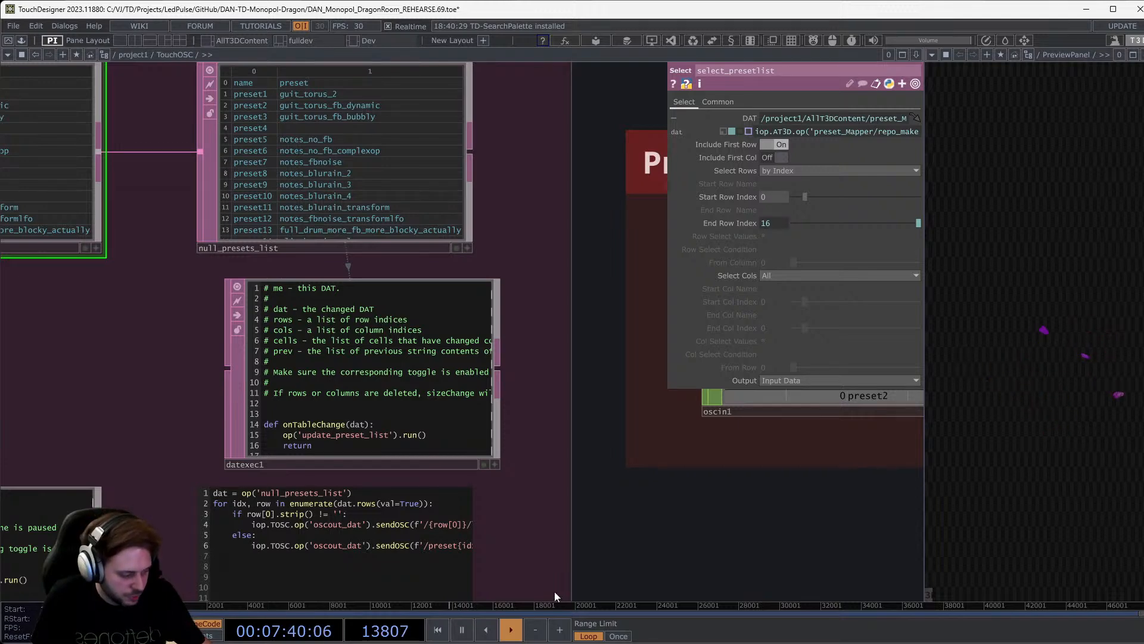
In TouchOSC, select notes_fbnoise, expand preset7 and select its label1.
{"action": "key", "text": "alt+Tab"}
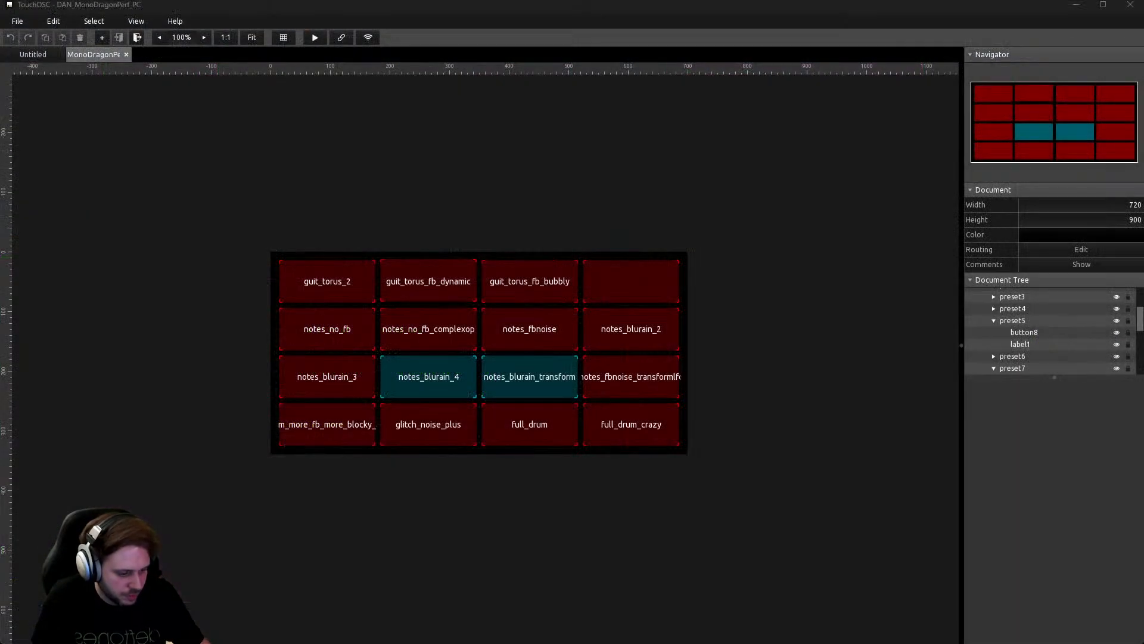
{"action": "left_click", "coordinate": [517, 343]}
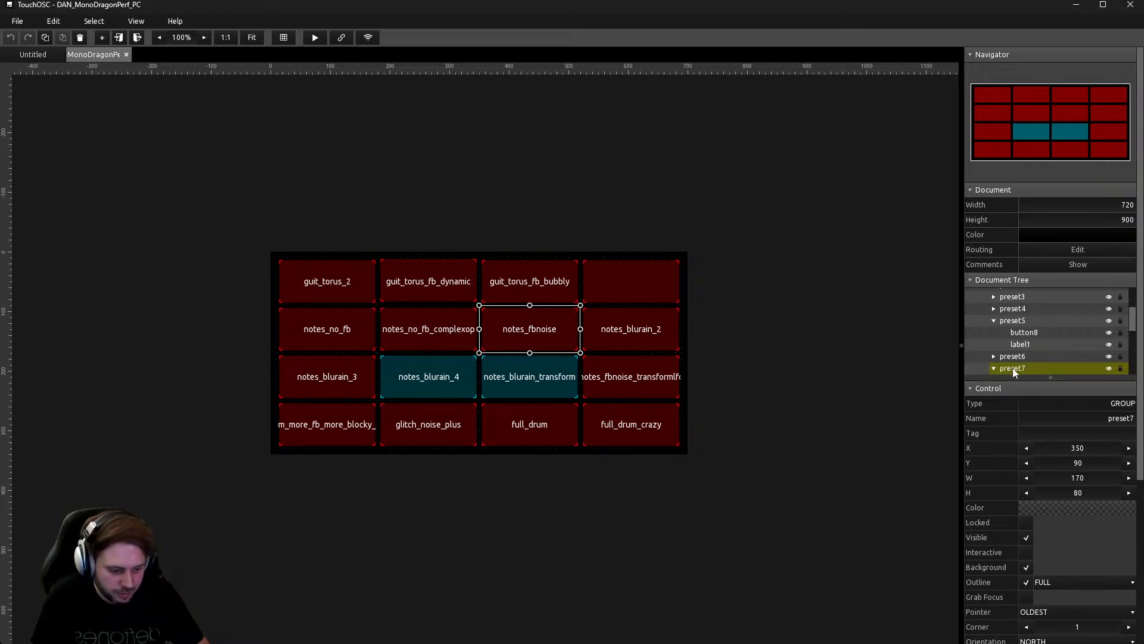
{"action": "left_click", "coordinate": [994, 370]}
{"action": "scroll", "coordinate": [1023, 362], "scroll_direction": "down", "scroll_amount": 4}
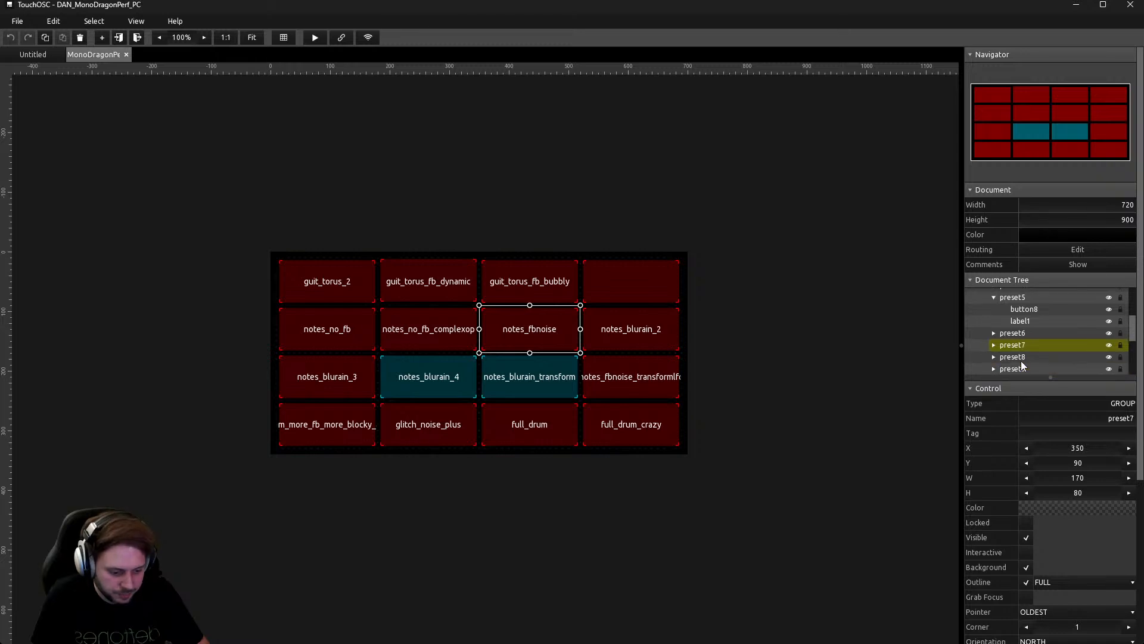
{"action": "left_click", "coordinate": [994, 345]}
{"action": "left_click", "coordinate": [1027, 357]}
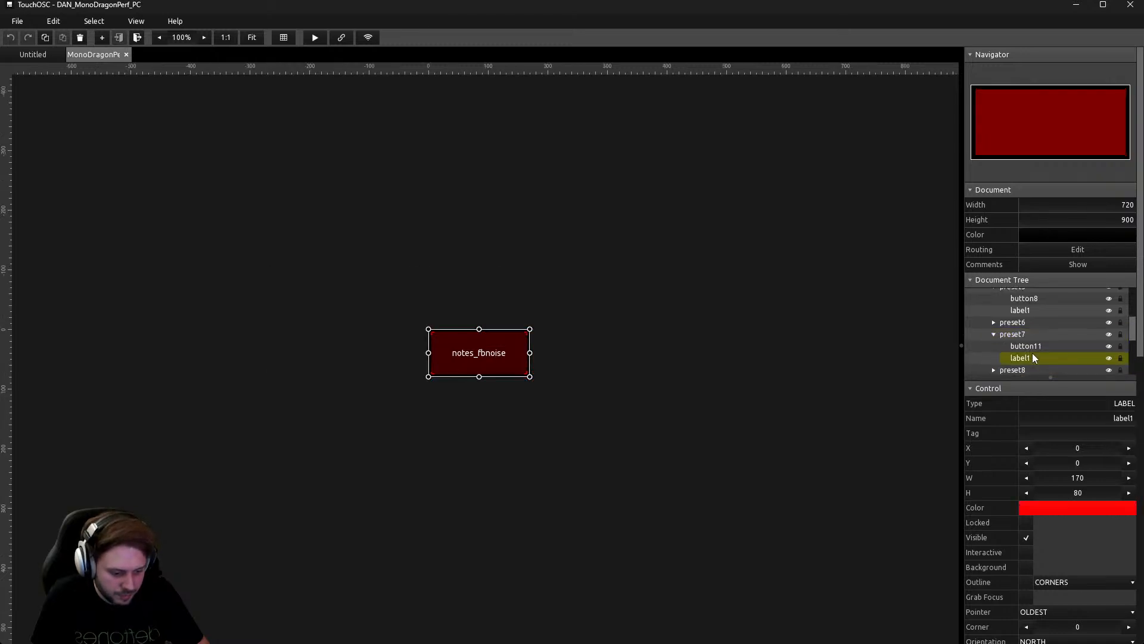
Review label1's text value and run the layout as a live control surface.
{"action": "scroll", "coordinate": [1086, 506], "scroll_direction": "down", "scroll_amount": 2}
{"action": "scroll", "coordinate": [1086, 504], "scroll_direction": "down", "scroll_amount": 1}
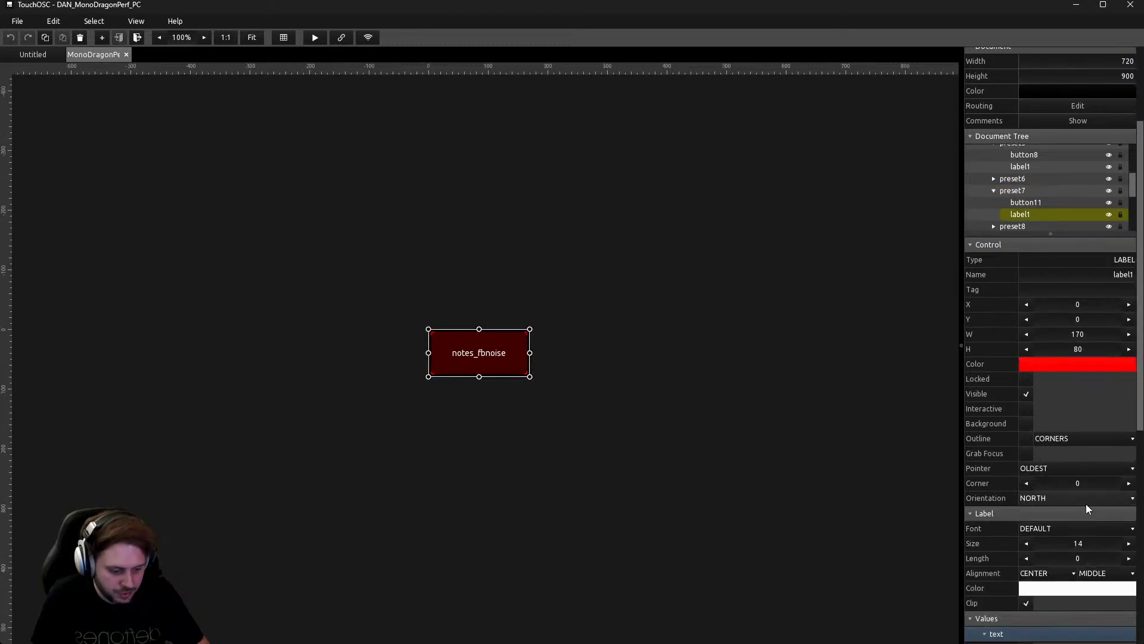
{"action": "scroll", "coordinate": [1049, 324], "scroll_direction": "down", "scroll_amount": 3}
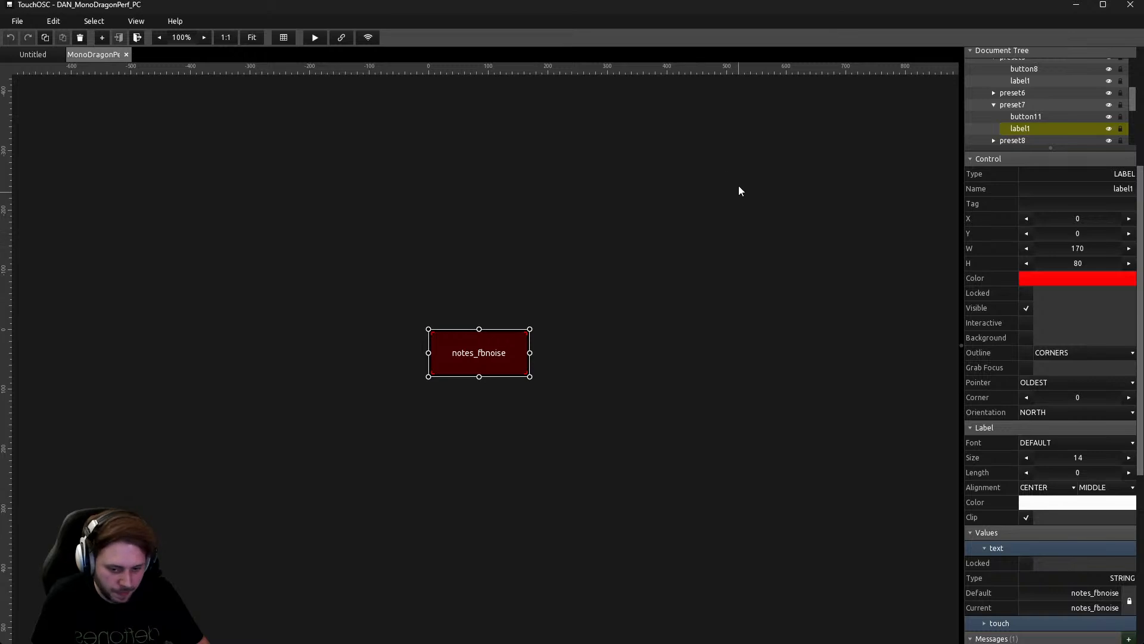
{"action": "left_click", "coordinate": [320, 38]}
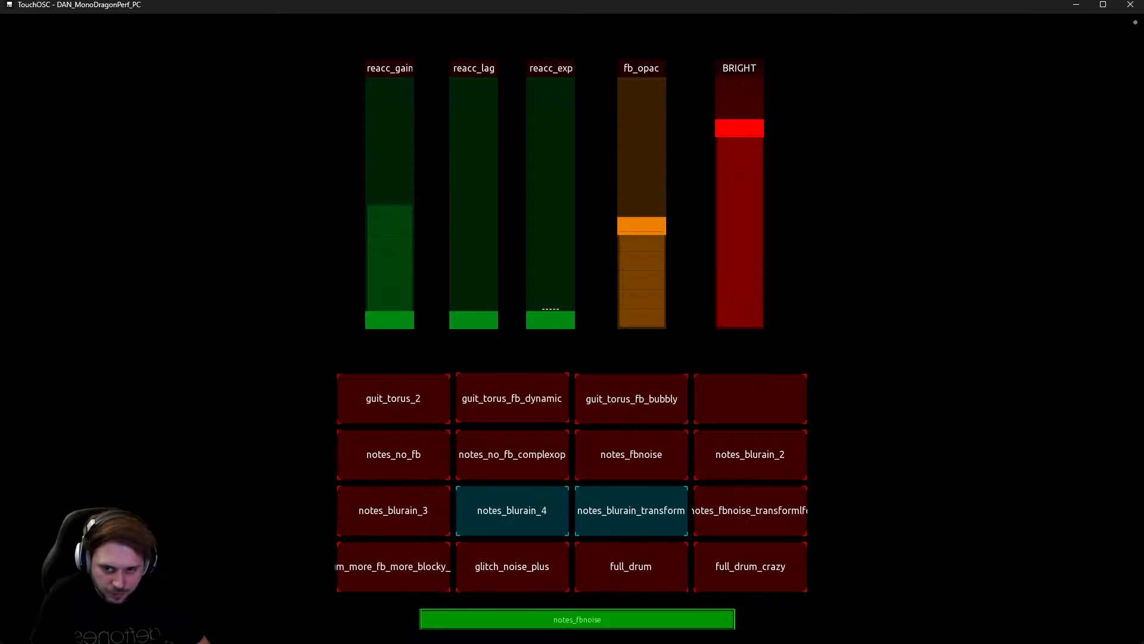
Leave the live TouchOSC surface and bring TouchDesigner's preset mapper back to the front.
{"action": "key", "text": "alt+Tab"}
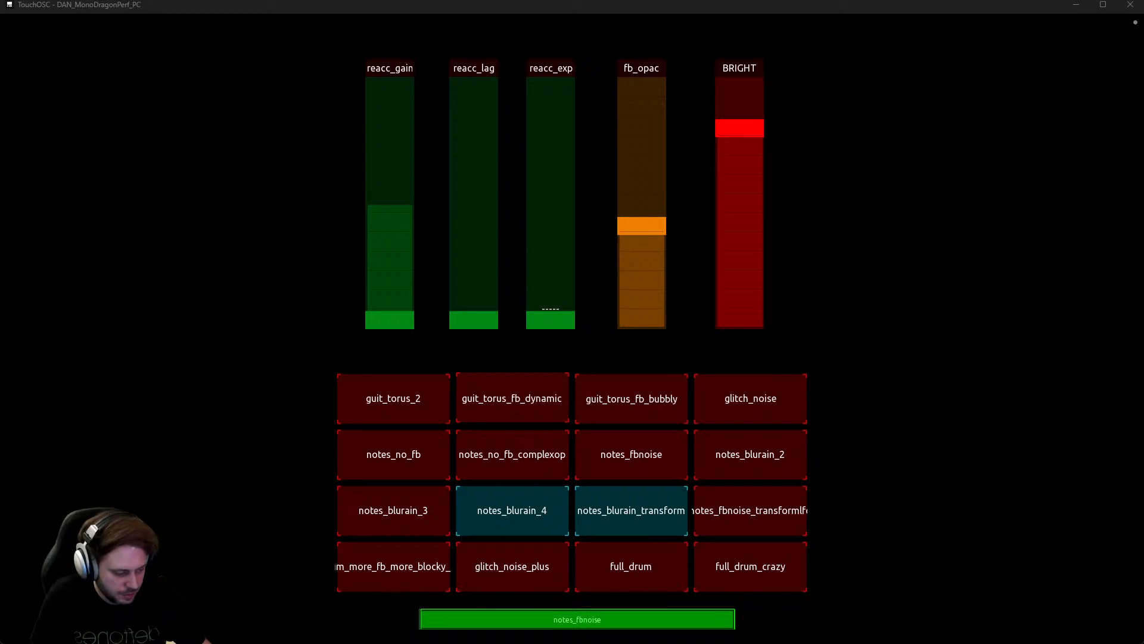
{"action": "key", "text": "alt+Tab"}
Set preset4 to full_drum_crazy in preset_Mapper and verify it on the TouchOSC surface.
{"action": "left_click", "coordinate": [463, 453]}
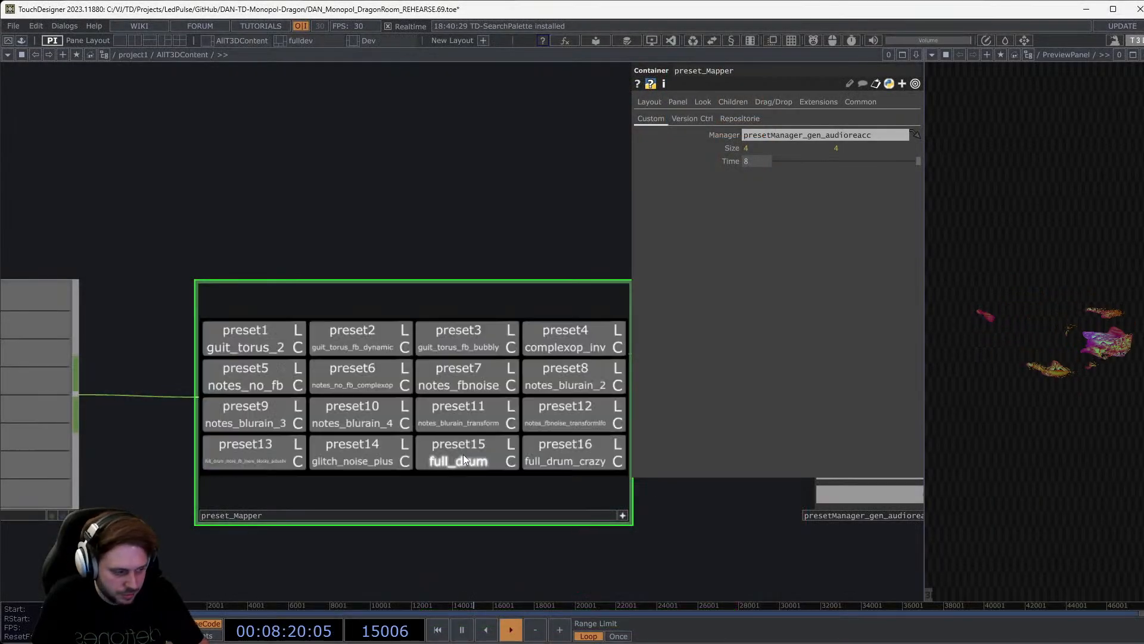
{"action": "left_click", "coordinate": [583, 352]}
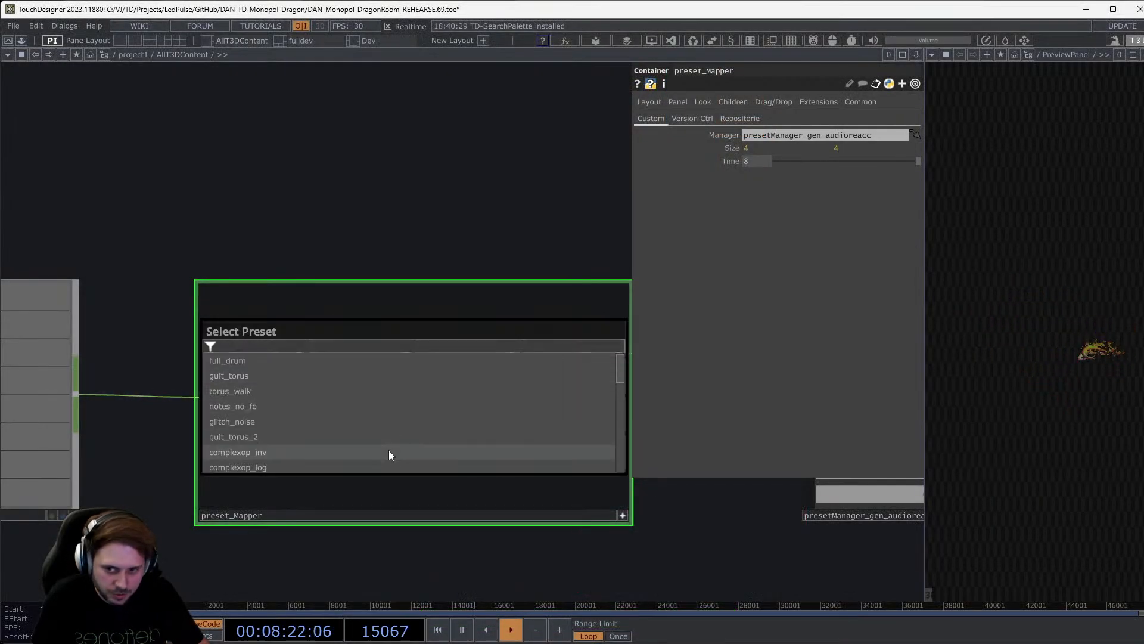
{"action": "scroll", "coordinate": [396, 454], "scroll_direction": "down", "scroll_amount": 3}
{"action": "left_click", "coordinate": [429, 445]}
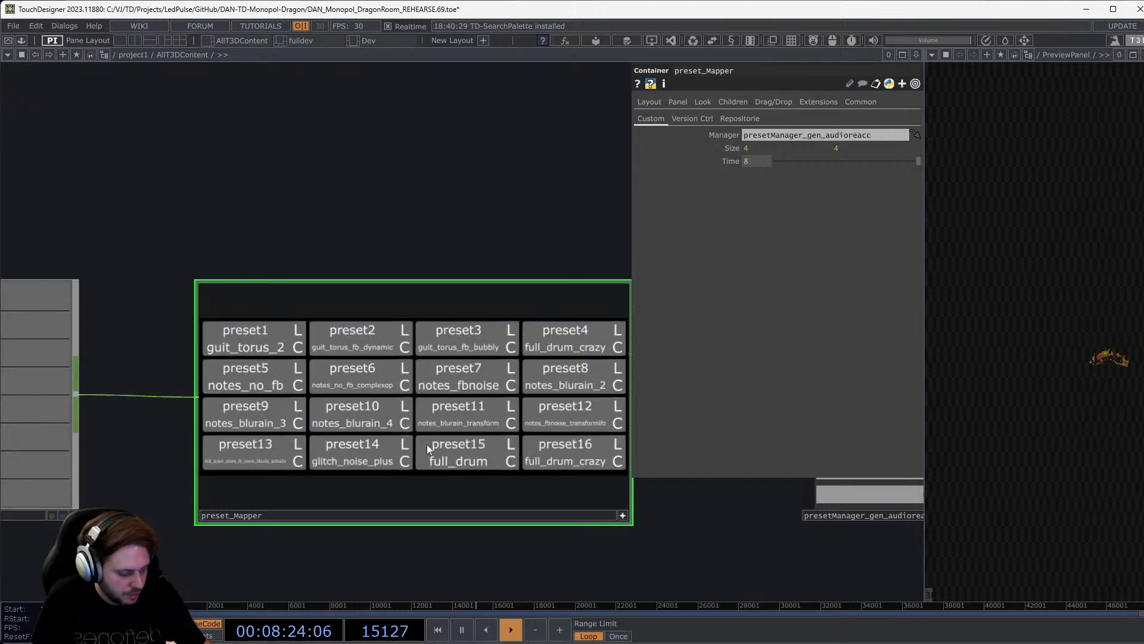
{"action": "key", "text": "alt+Tab"}
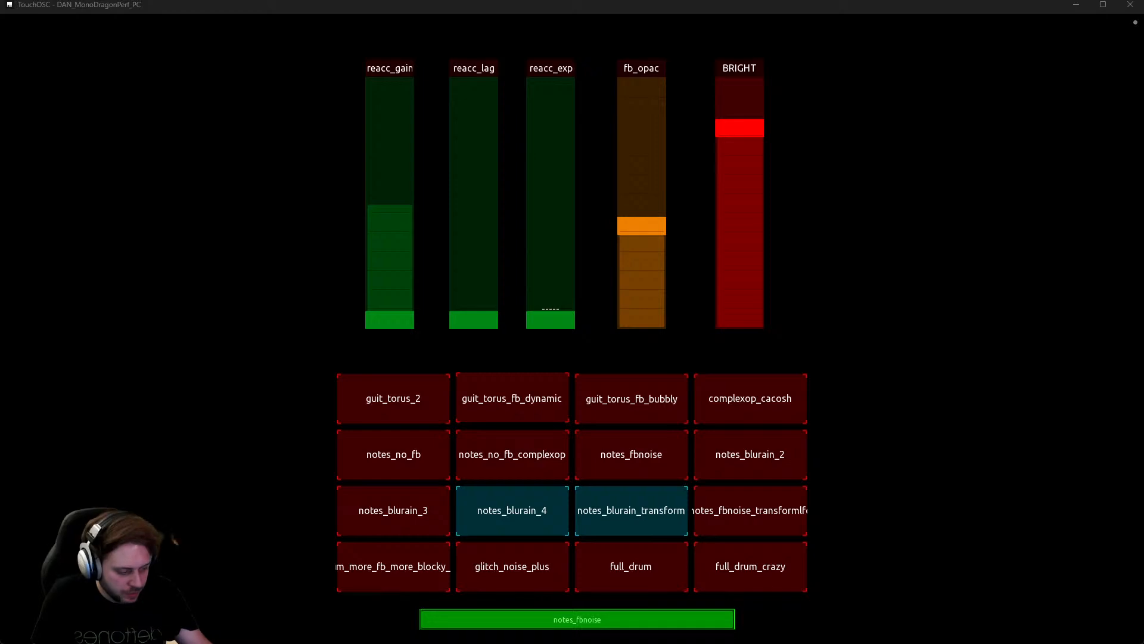
{"action": "key", "text": "alt+Tab"}
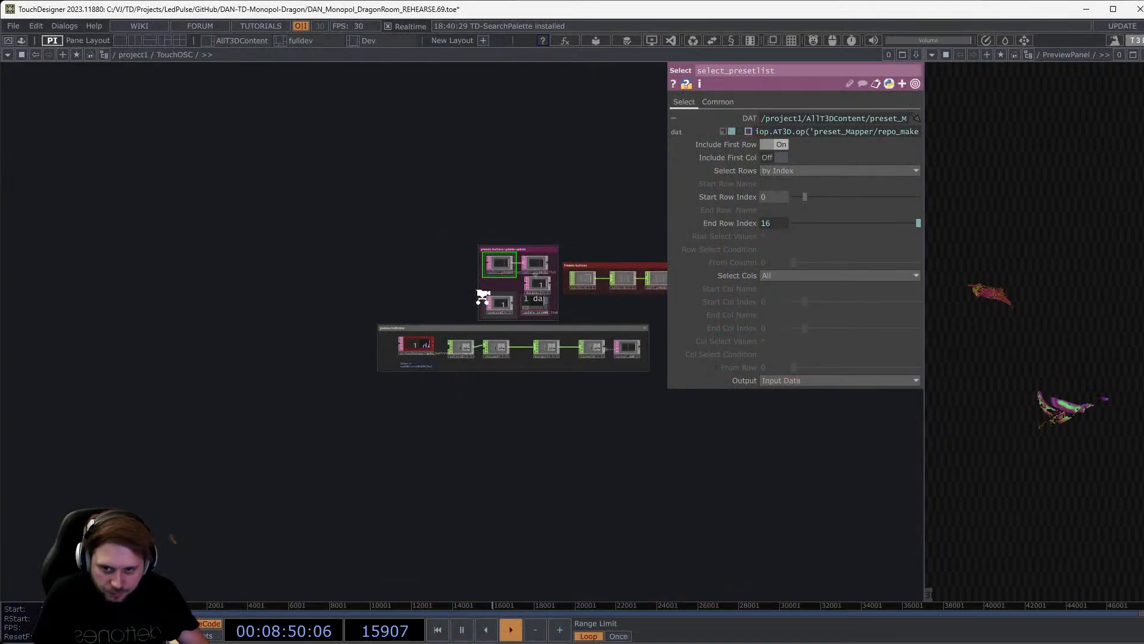
Center select2 and rename2 in the network and display select2's parameters.
{"action": "scroll", "coordinate": [480, 296], "scroll_direction": "up", "scroll_amount": 3}
{"action": "scroll", "coordinate": [414, 409], "scroll_direction": "up", "scroll_amount": 5}
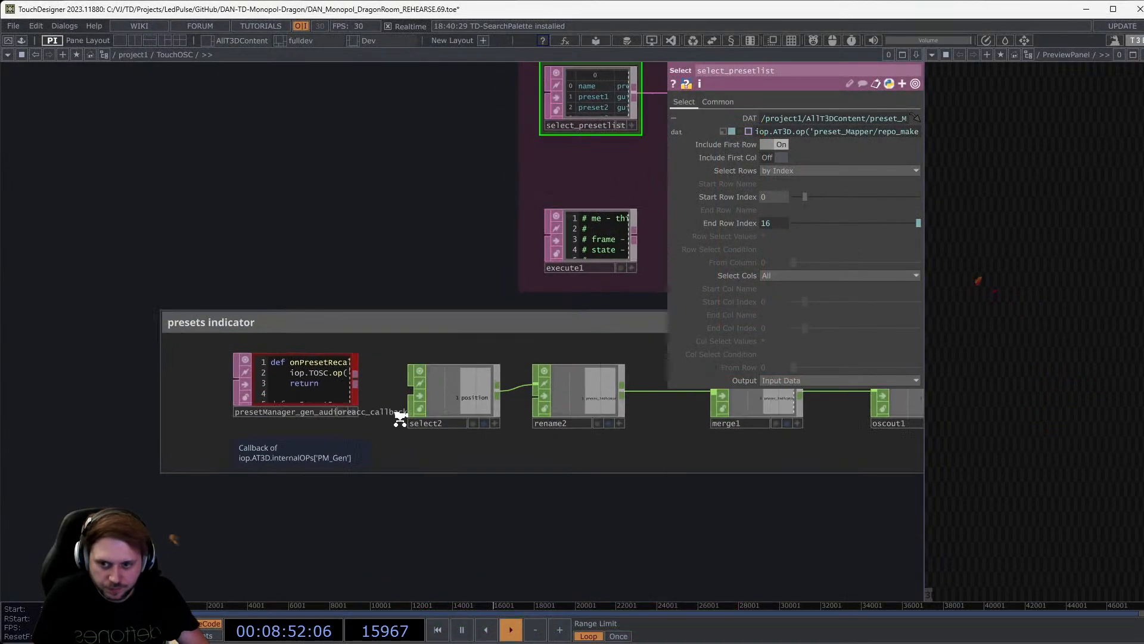
{"action": "scroll", "coordinate": [402, 414], "scroll_direction": "up", "scroll_amount": 3}
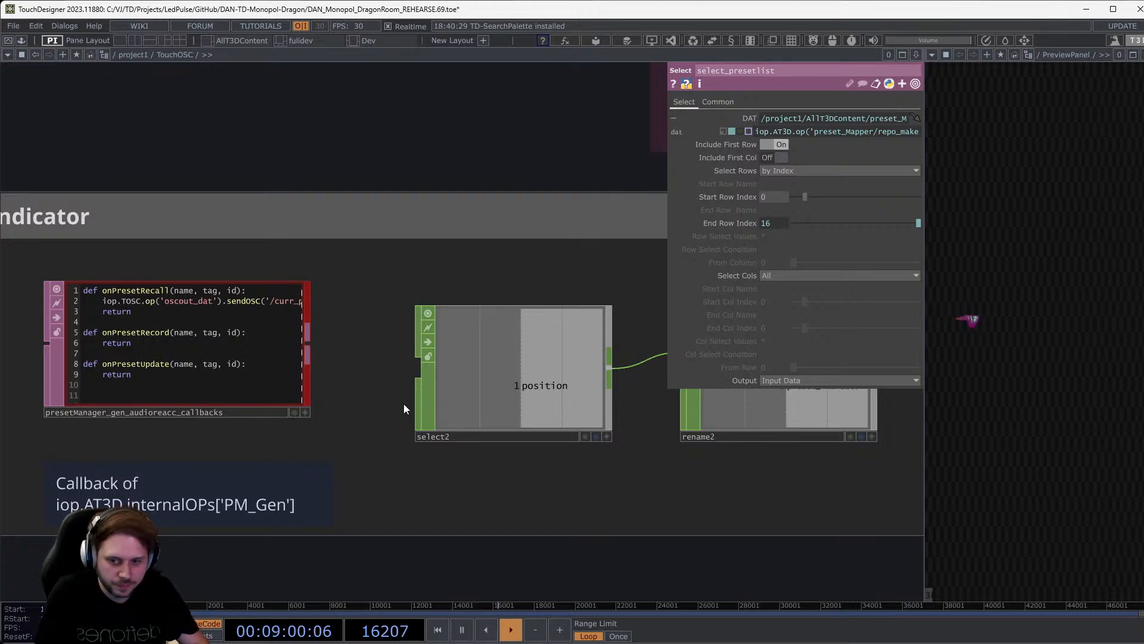
{"action": "scroll", "coordinate": [396, 403], "scroll_direction": "down", "scroll_amount": 3}
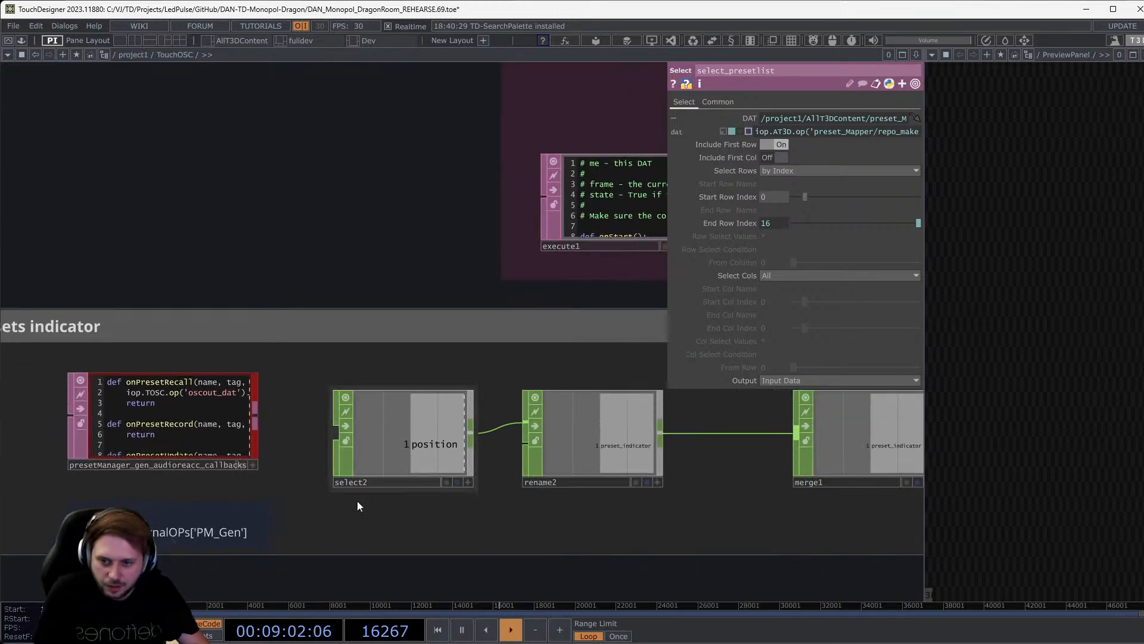
{"action": "left_click_drag", "start_coordinate": [357, 508], "coordinate": [275, 506]}
{"action": "scroll", "coordinate": [363, 423], "scroll_direction": "up", "scroll_amount": 3}
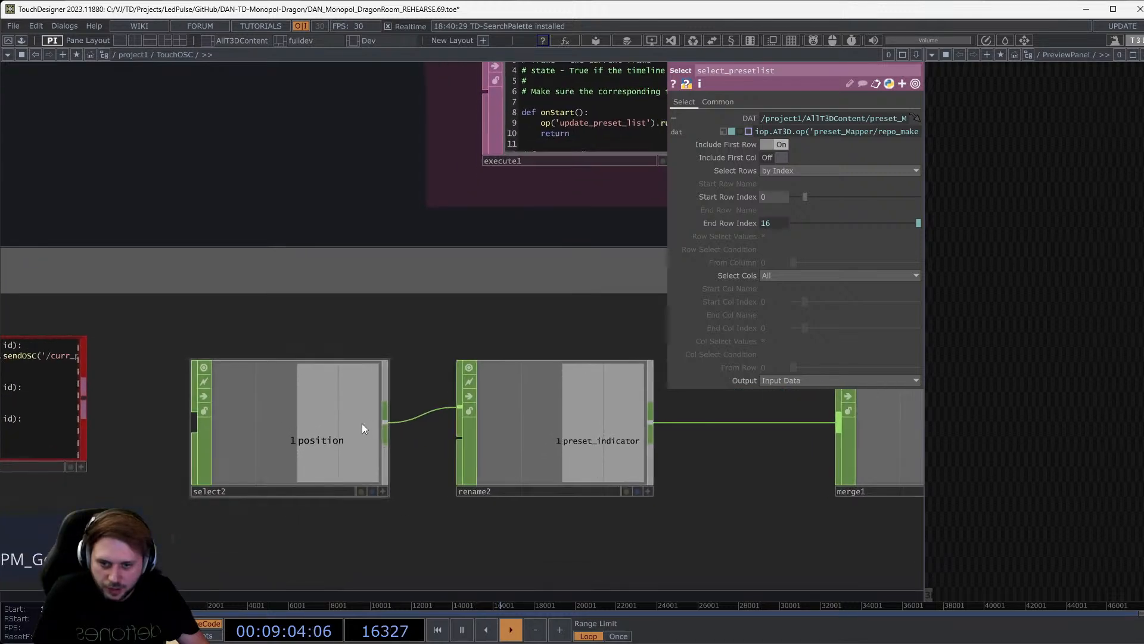
{"action": "left_click", "coordinate": [362, 423]}
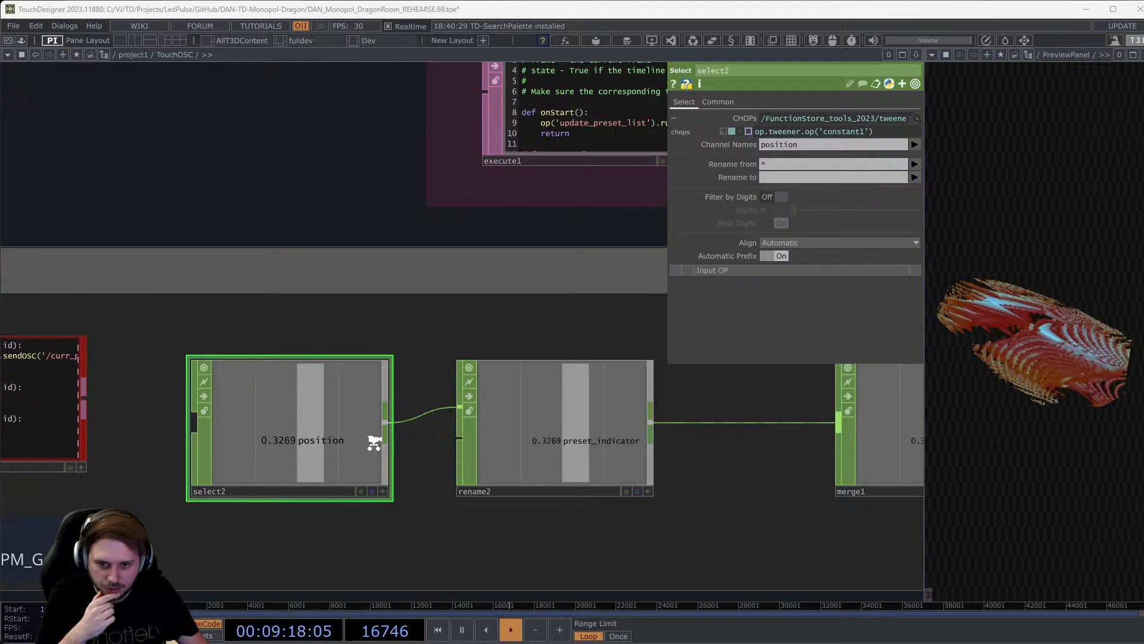
Show oscout1's OSC Out settings: 127.0.0.1 on port 8667.
{"action": "scroll", "coordinate": [375, 443], "scroll_direction": "down", "scroll_amount": 2}
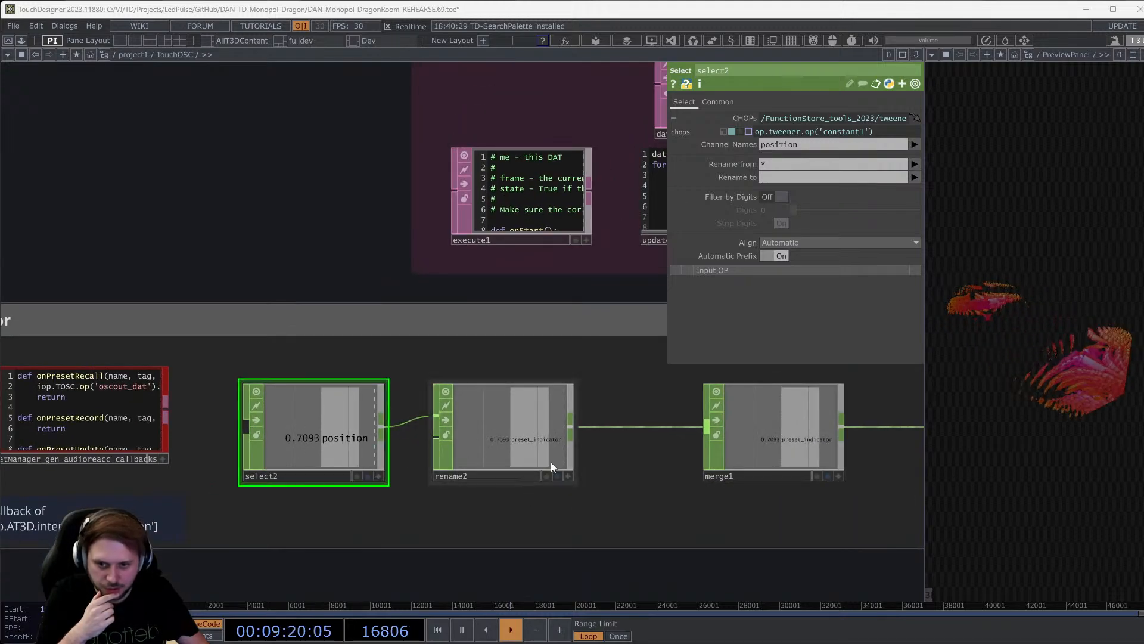
{"action": "scroll", "coordinate": [552, 448], "scroll_direction": "up", "scroll_amount": 4}
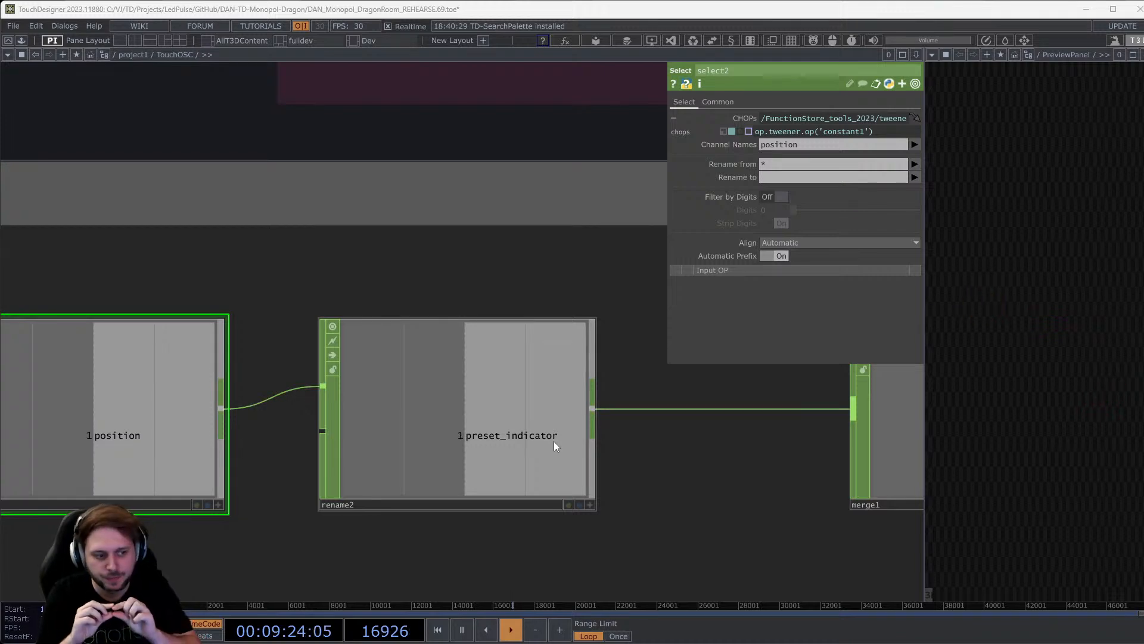
{"action": "scroll", "coordinate": [554, 446], "scroll_direction": "down", "scroll_amount": 5}
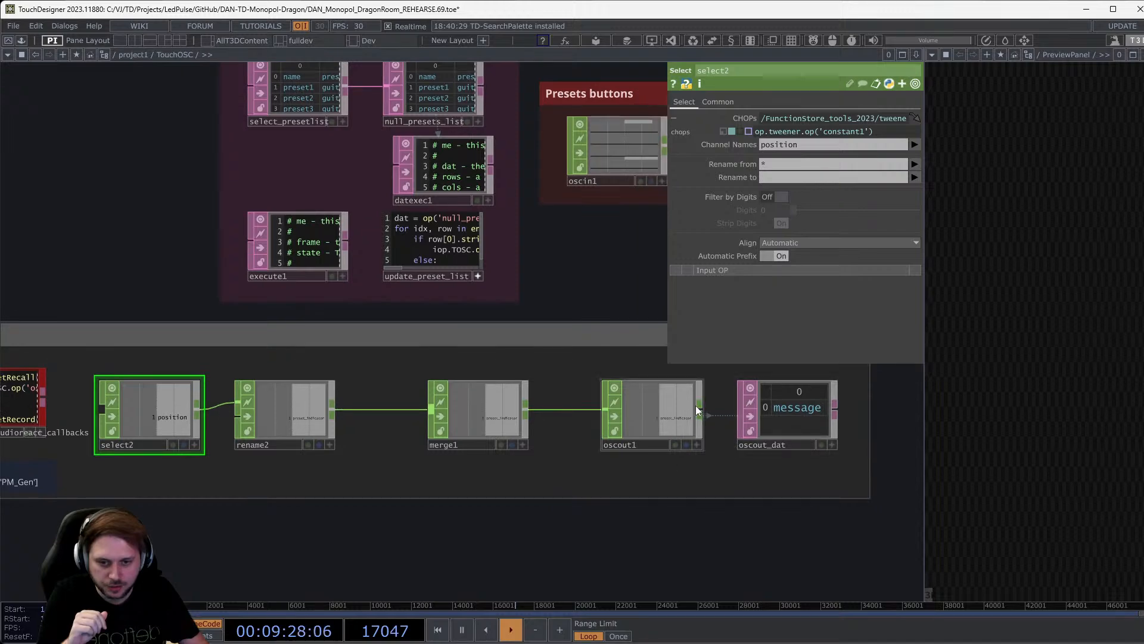
{"action": "left_click", "coordinate": [696, 407]}
{"action": "scroll", "coordinate": [703, 414], "scroll_direction": "up", "scroll_amount": 5}
{"action": "scroll", "coordinate": [667, 431], "scroll_direction": "down", "scroll_amount": 2}
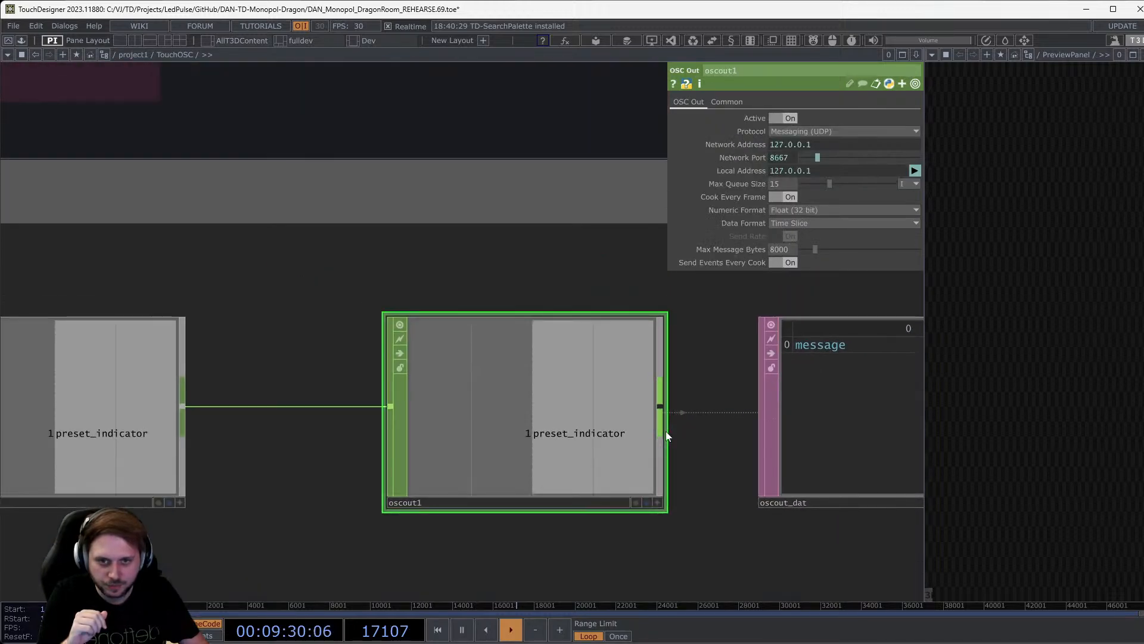
{"action": "scroll", "coordinate": [654, 459], "scroll_direction": "down", "scroll_amount": 3}
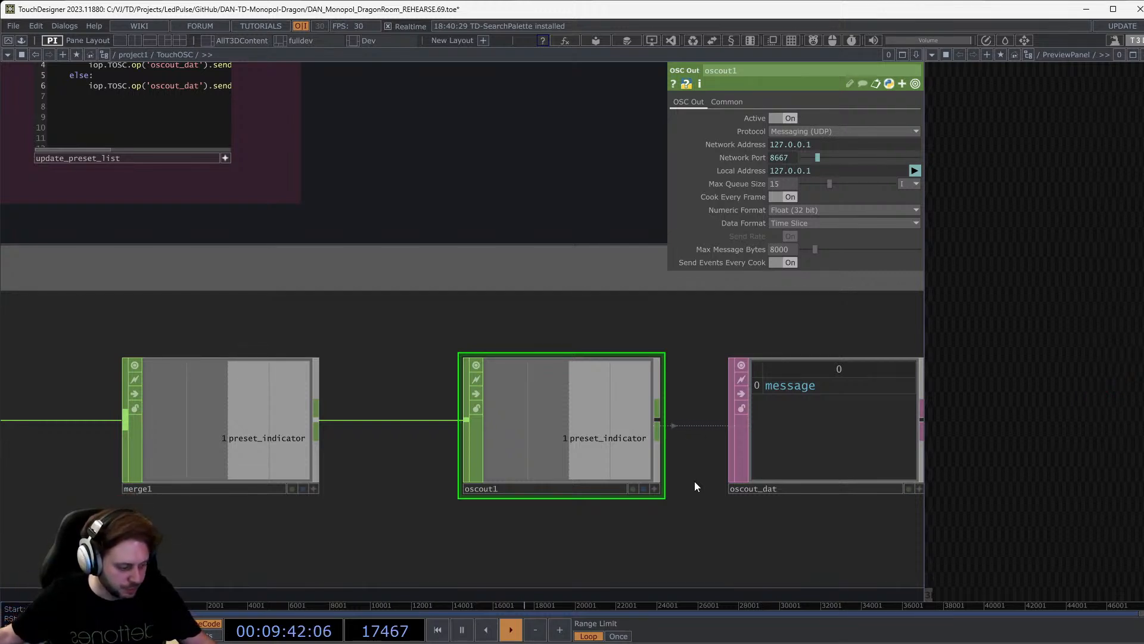
In TouchOSC's editor, expand the preset_indicator group and inspect its preset_indicator fader.
{"action": "key", "text": "alt+Tab"}
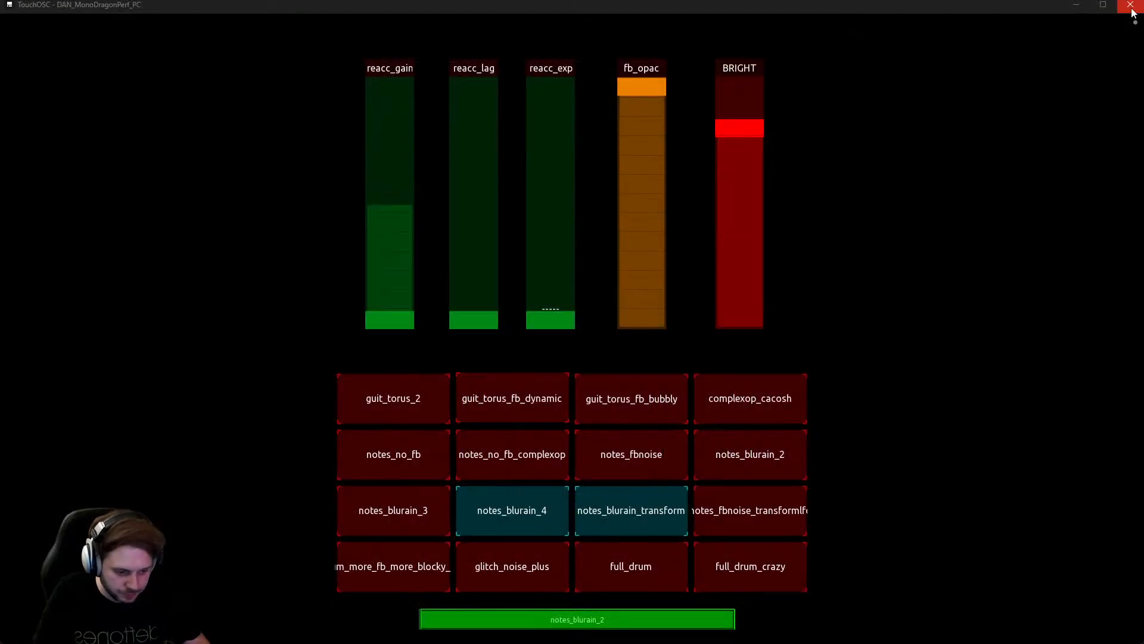
{"action": "left_click", "coordinate": [1139, 31]}
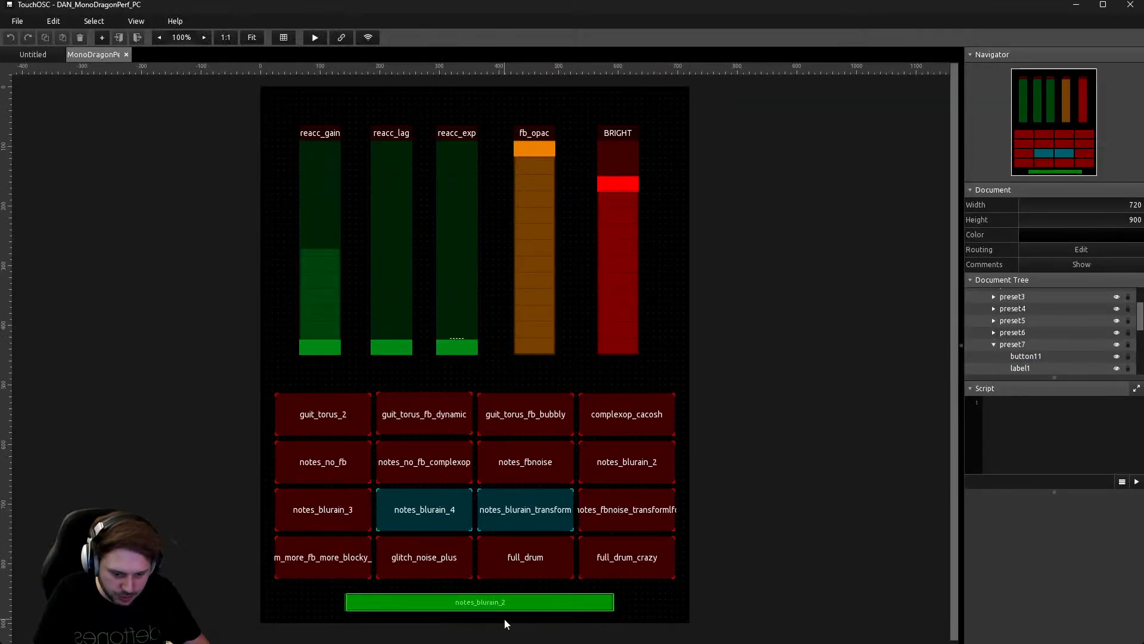
{"action": "left_click", "coordinate": [539, 607]}
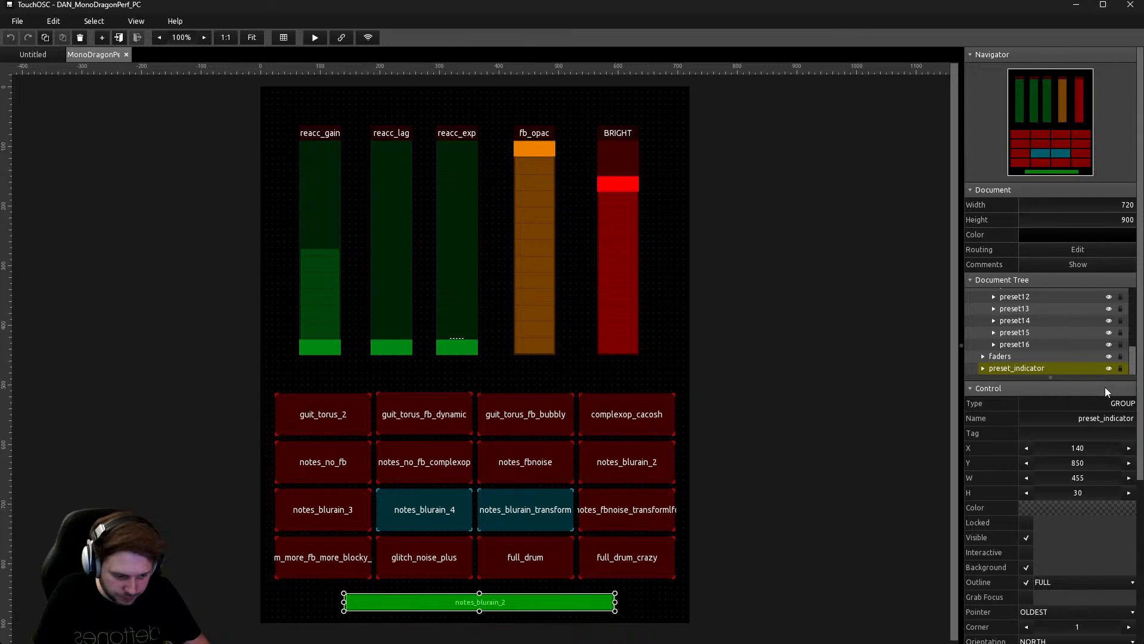
{"action": "left_click", "coordinate": [983, 369]}
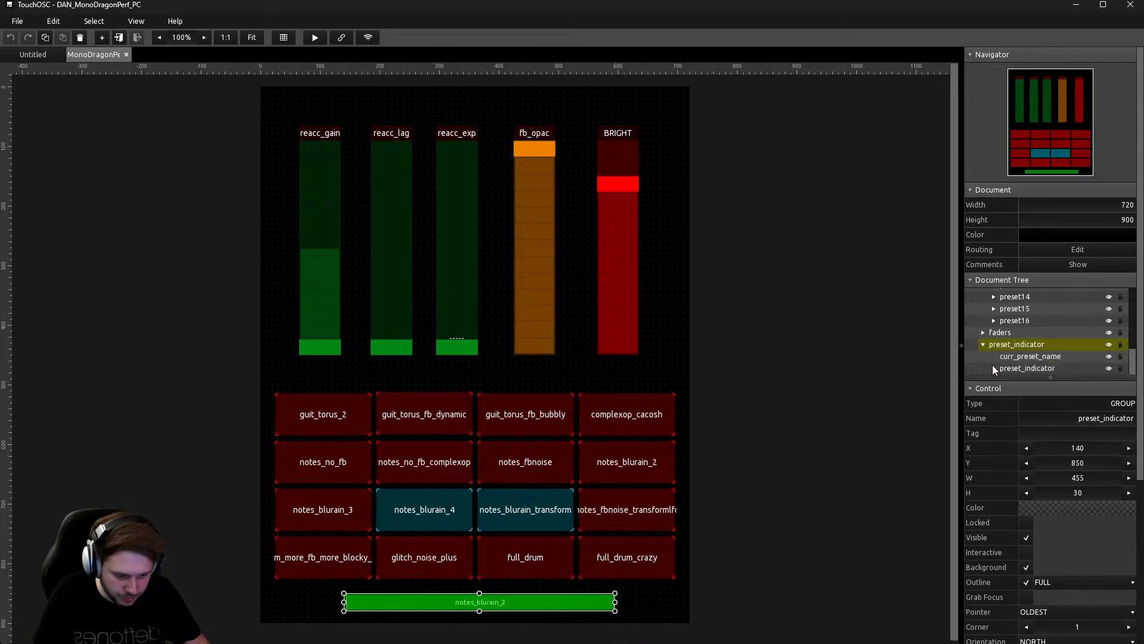
{"action": "left_click", "coordinate": [1047, 369]}
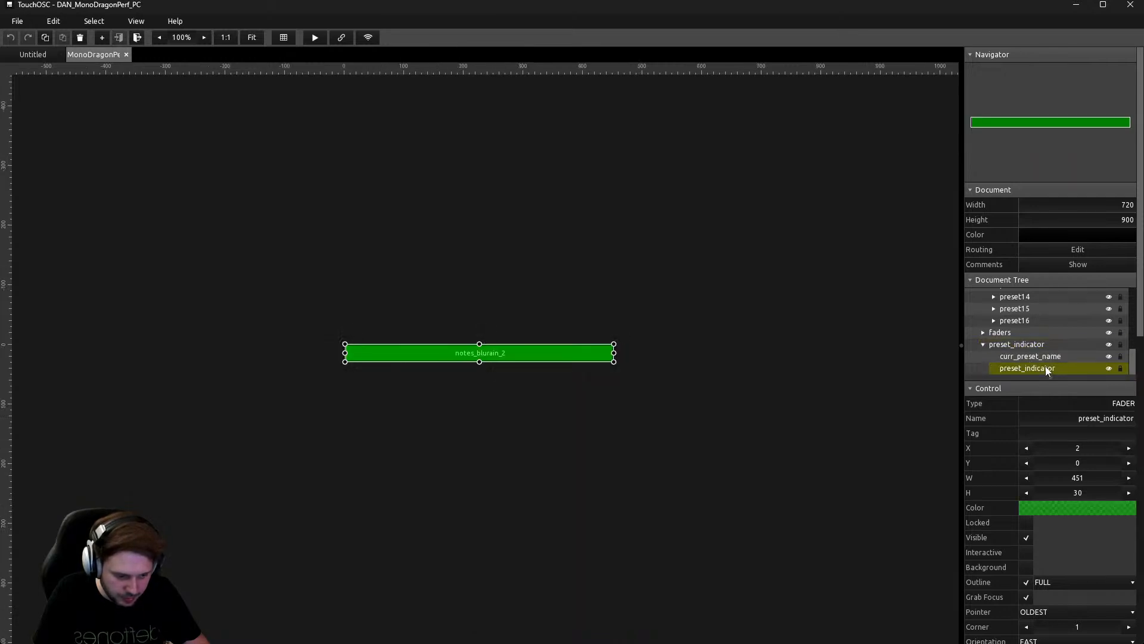
{"action": "scroll", "coordinate": [1098, 585], "scroll_direction": "down", "scroll_amount": 10}
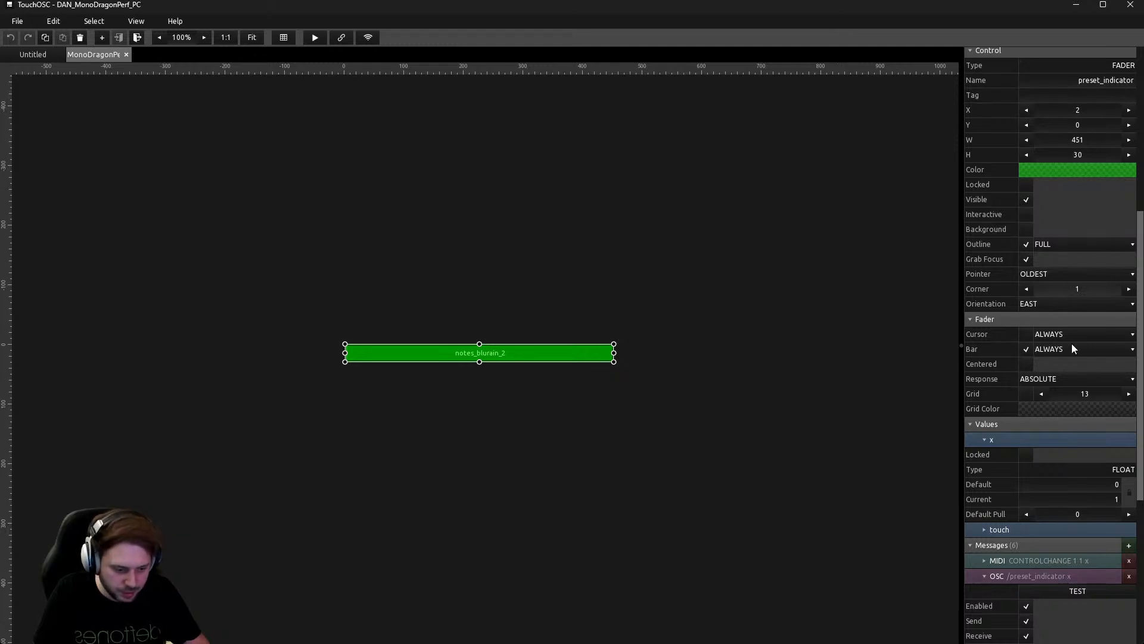
{"action": "scroll", "coordinate": [1047, 245], "scroll_direction": "up", "scroll_amount": 5}
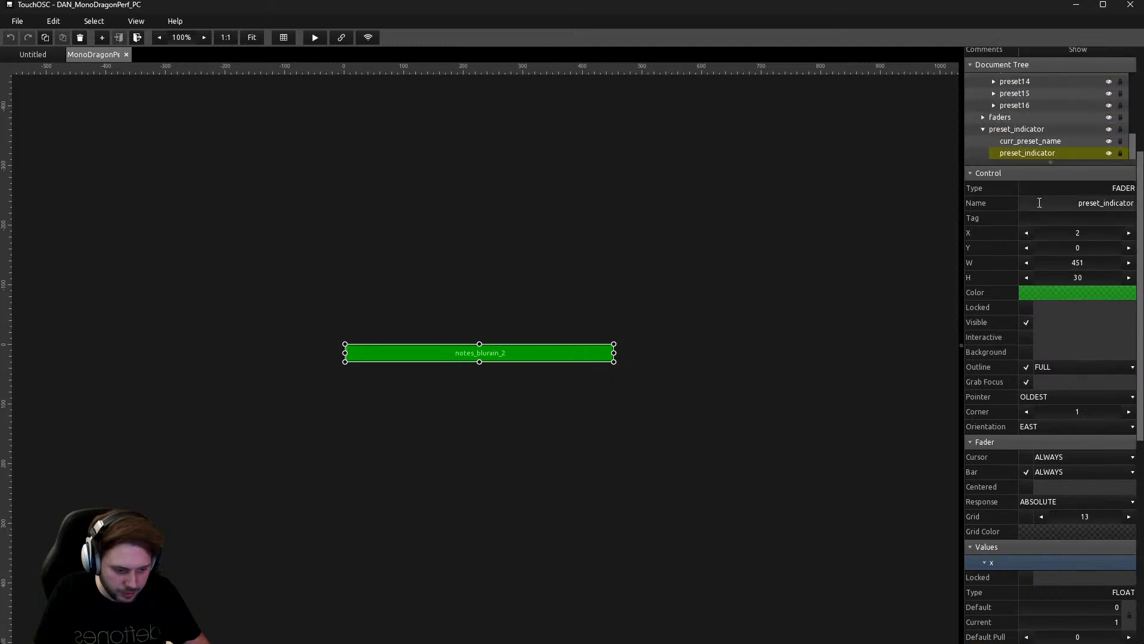
Inspect the curr_preset_name label's settings, then return to the whole layout.
{"action": "left_click", "coordinate": [1027, 141]}
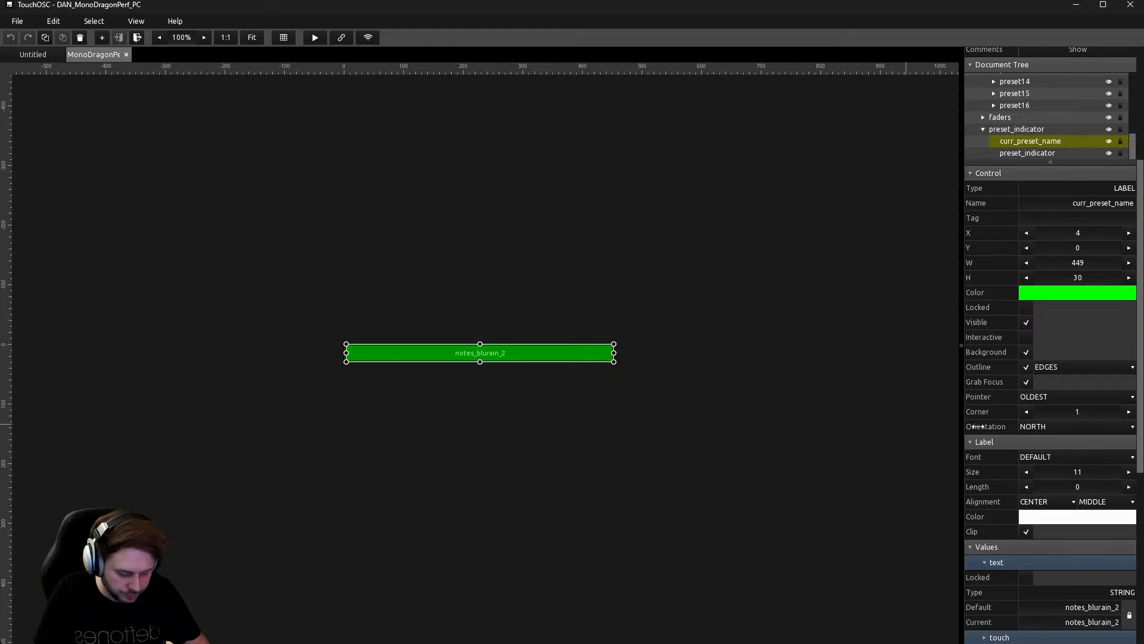
{"action": "scroll", "coordinate": [1088, 409], "scroll_direction": "down", "scroll_amount": 13}
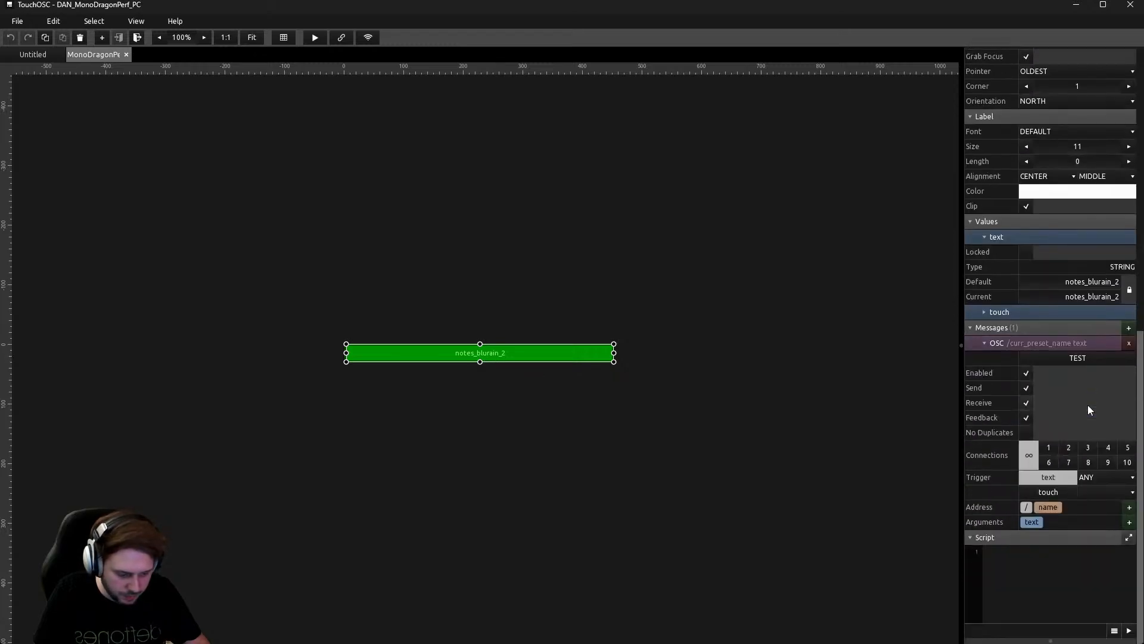
{"action": "scroll", "coordinate": [1052, 286], "scroll_direction": "up", "scroll_amount": 14}
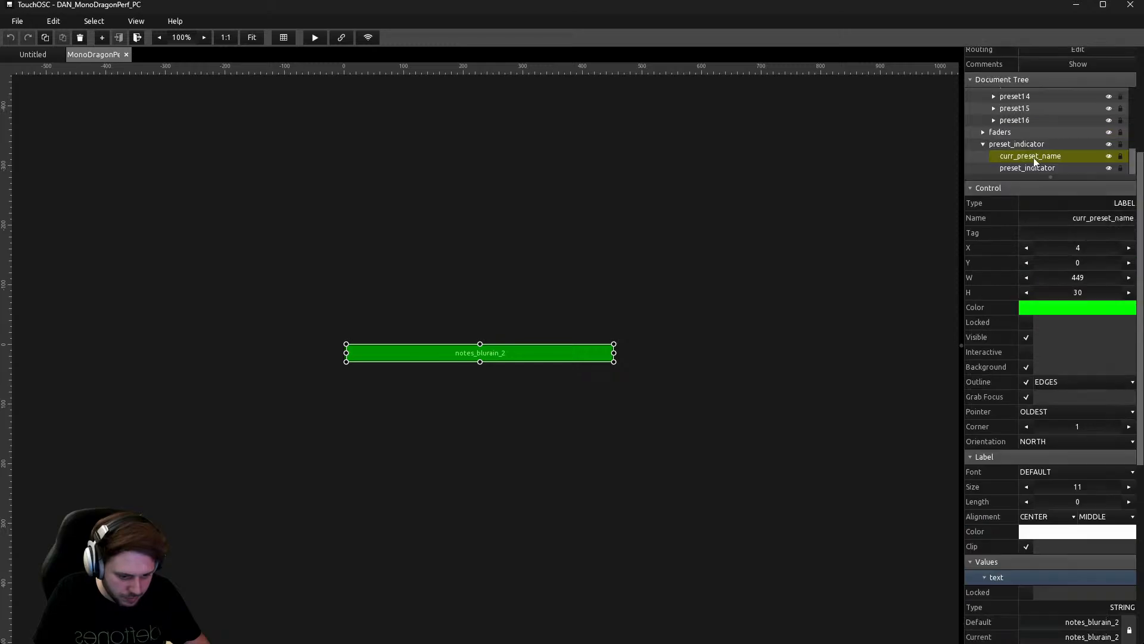
{"action": "scroll", "coordinate": [1053, 320], "scroll_direction": "down", "scroll_amount": 5}
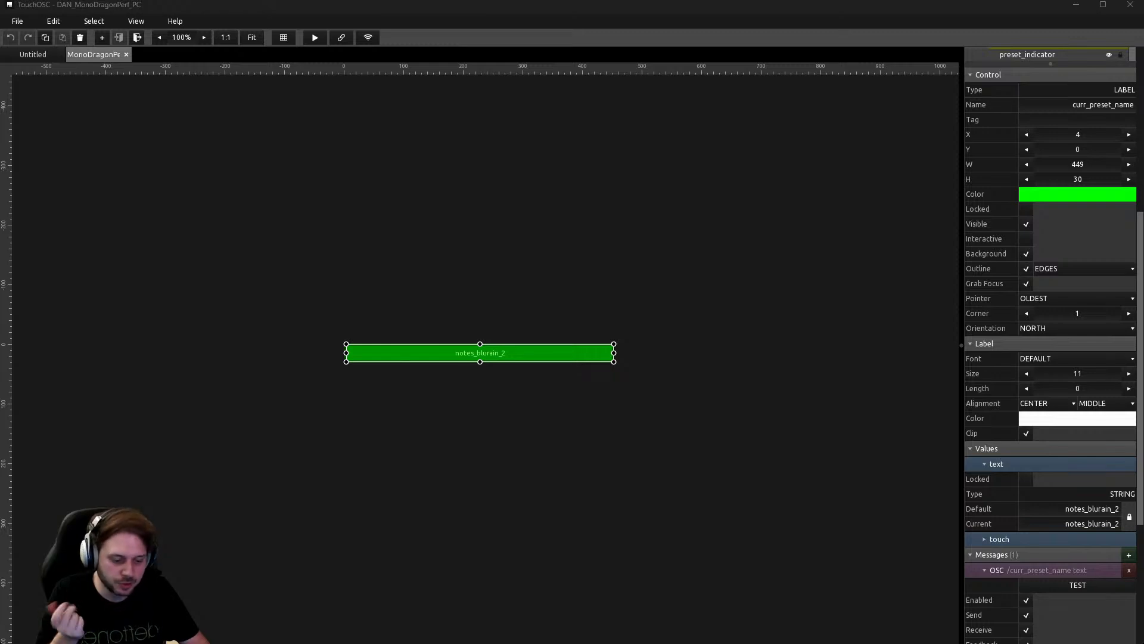
{"action": "double_click", "coordinate": [517, 198]}
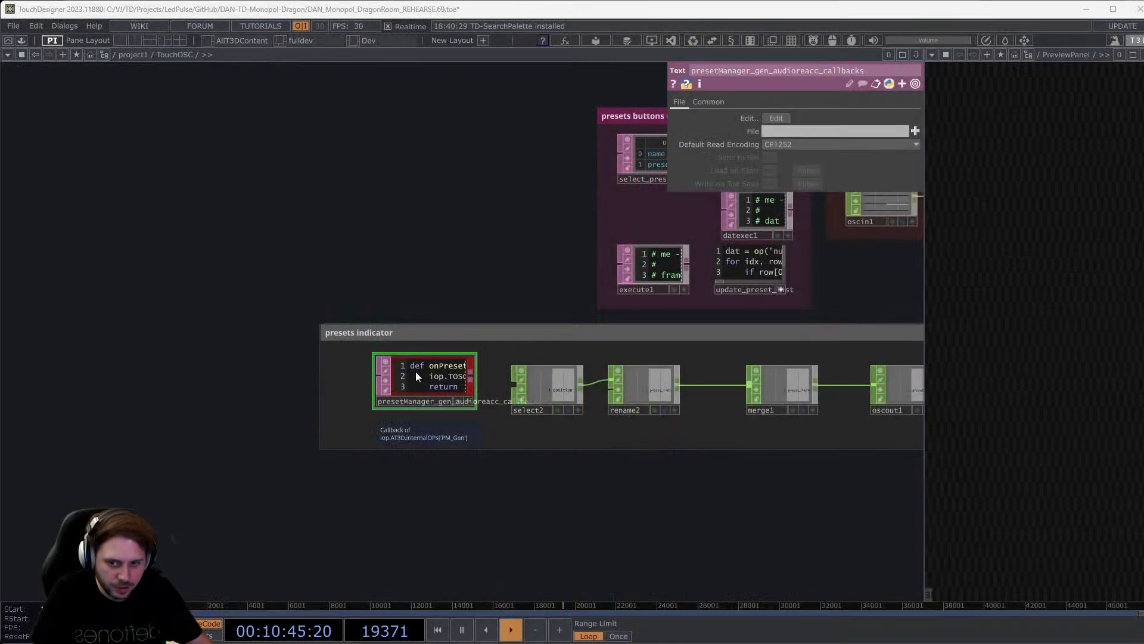
{"action": "scroll", "coordinate": [459, 381], "scroll_direction": "up", "scroll_amount": 5}
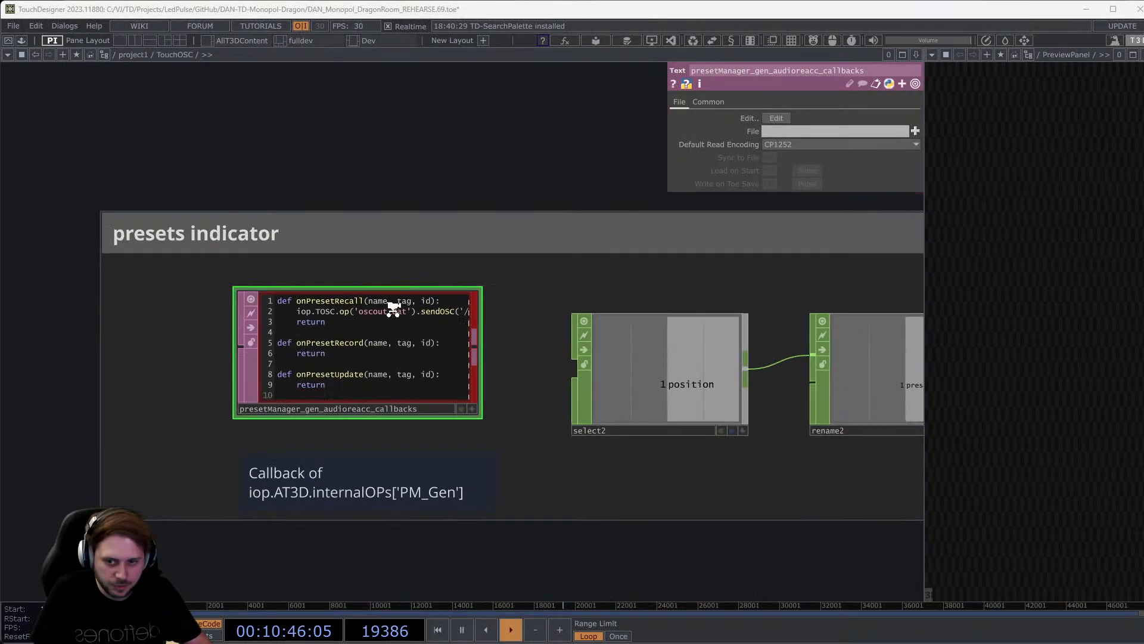
{"action": "scroll", "coordinate": [335, 243], "scroll_direction": "up", "scroll_amount": 2}
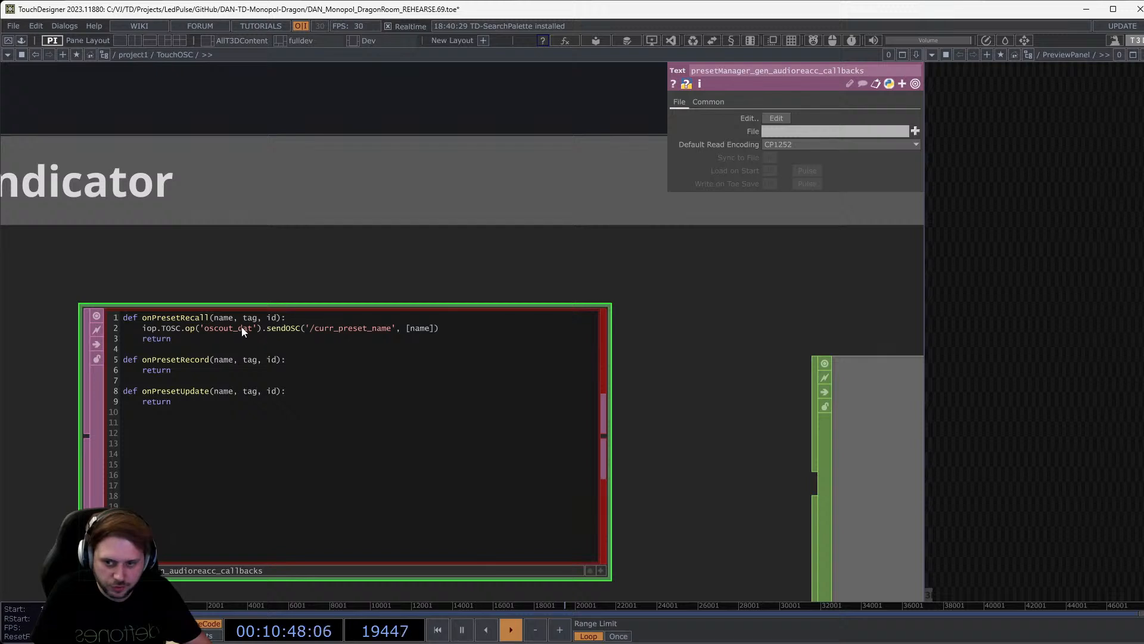
{"action": "key", "text": "a"}
{"action": "left_click_drag", "start_coordinate": [286, 332], "coordinate": [367, 330]}
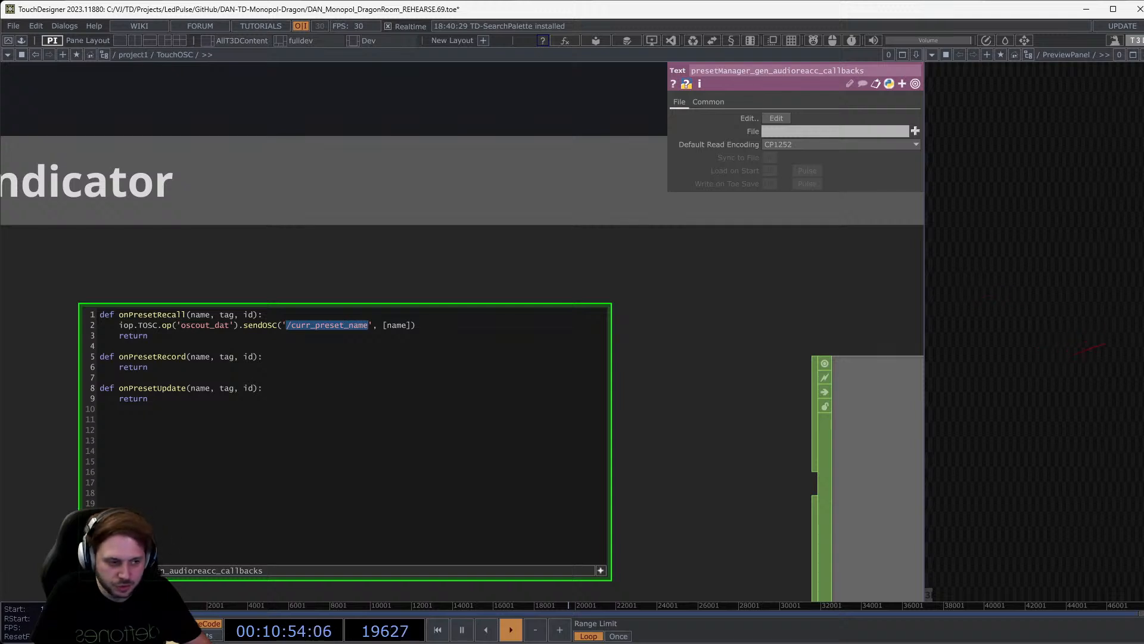
{"action": "double_click", "coordinate": [351, 327]}
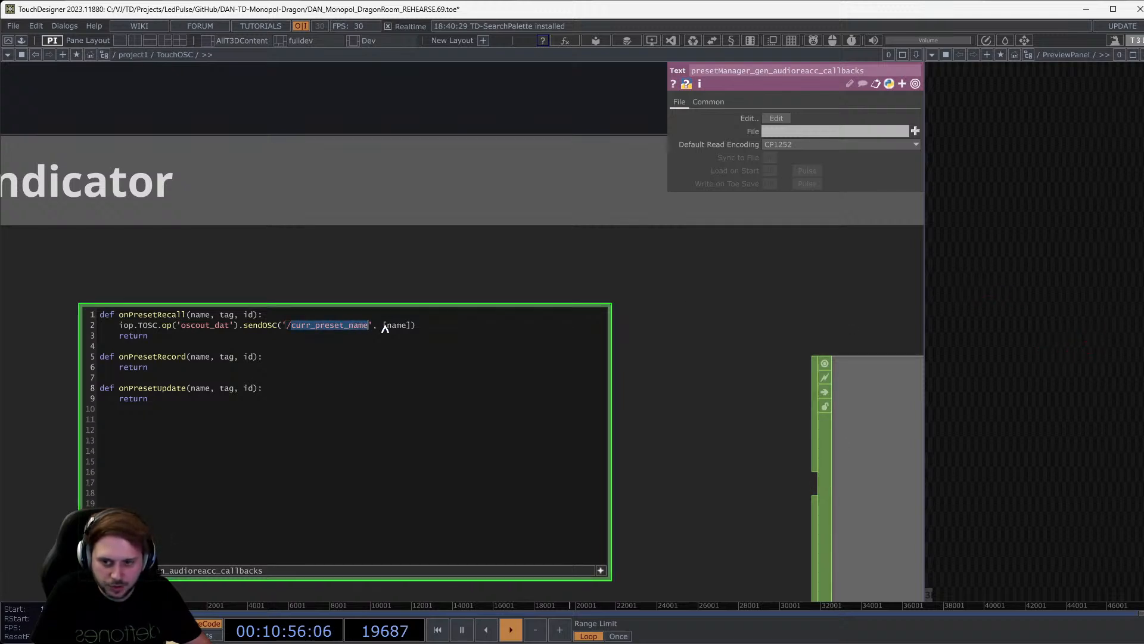
{"action": "double_click", "coordinate": [394, 326]}
{"action": "scroll", "coordinate": [593, 335], "scroll_direction": "down", "scroll_amount": 5}
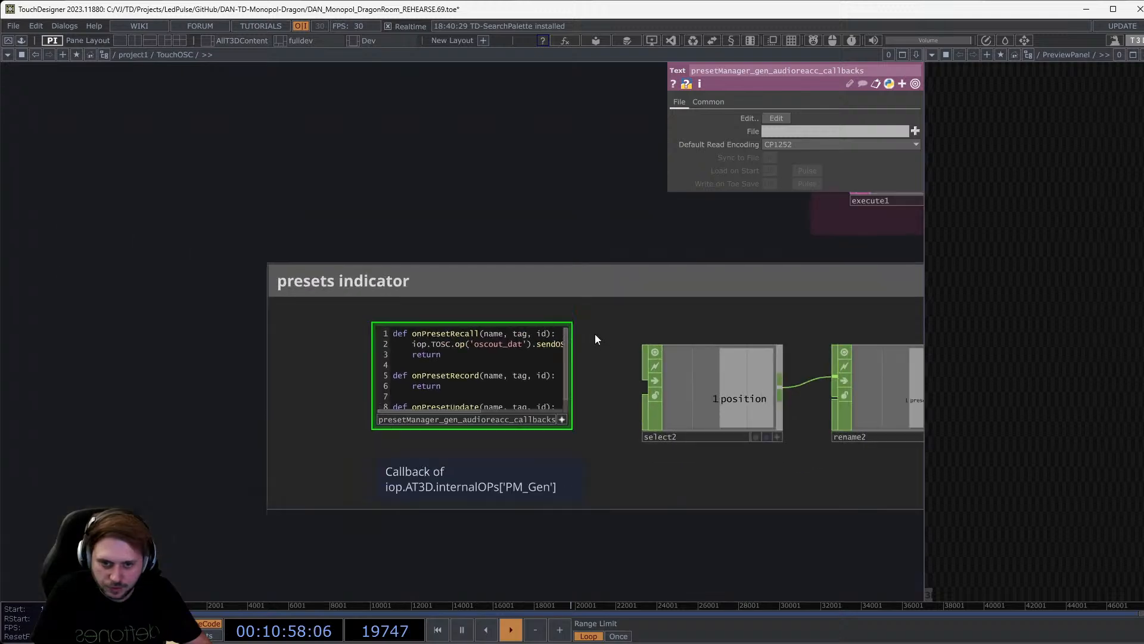
{"action": "scroll", "coordinate": [420, 432], "scroll_direction": "up", "scroll_amount": 5}
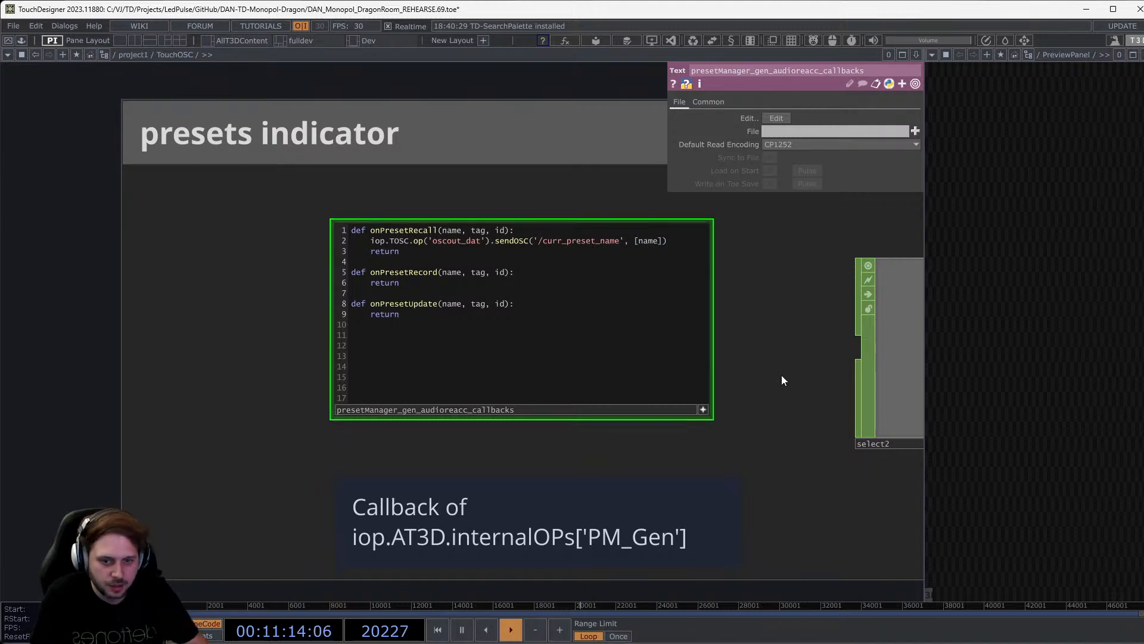
{"action": "left_click_drag", "start_coordinate": [781, 375], "coordinate": [603, 392]}
{"action": "scroll", "coordinate": [605, 392], "scroll_direction": "down", "scroll_amount": 5}
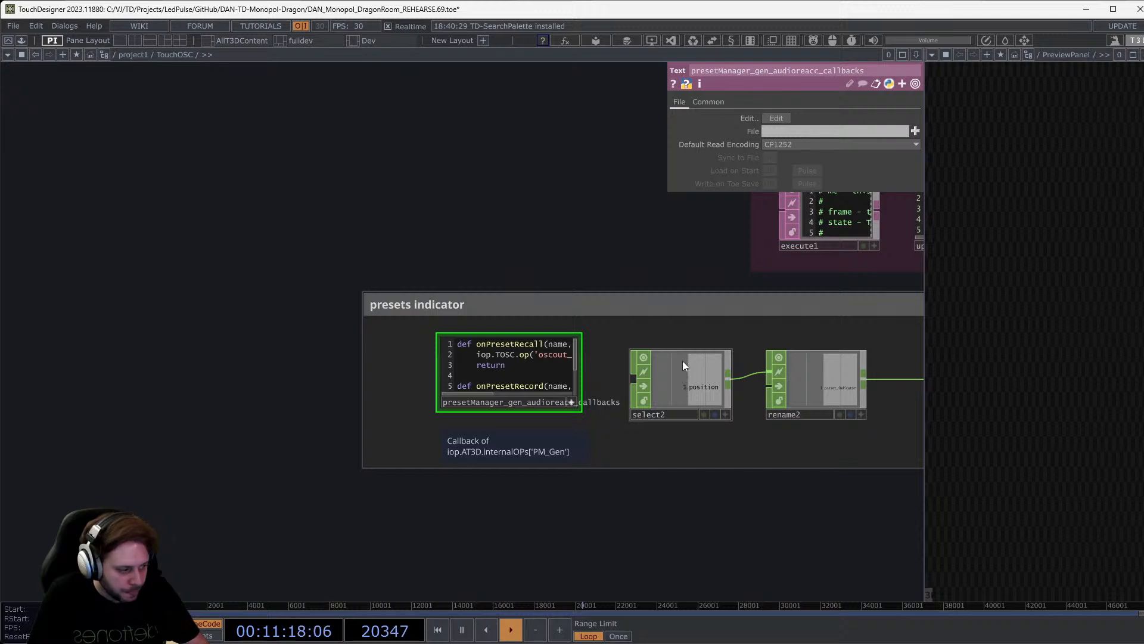
{"action": "scroll", "coordinate": [683, 362], "scroll_direction": "down", "scroll_amount": 10}
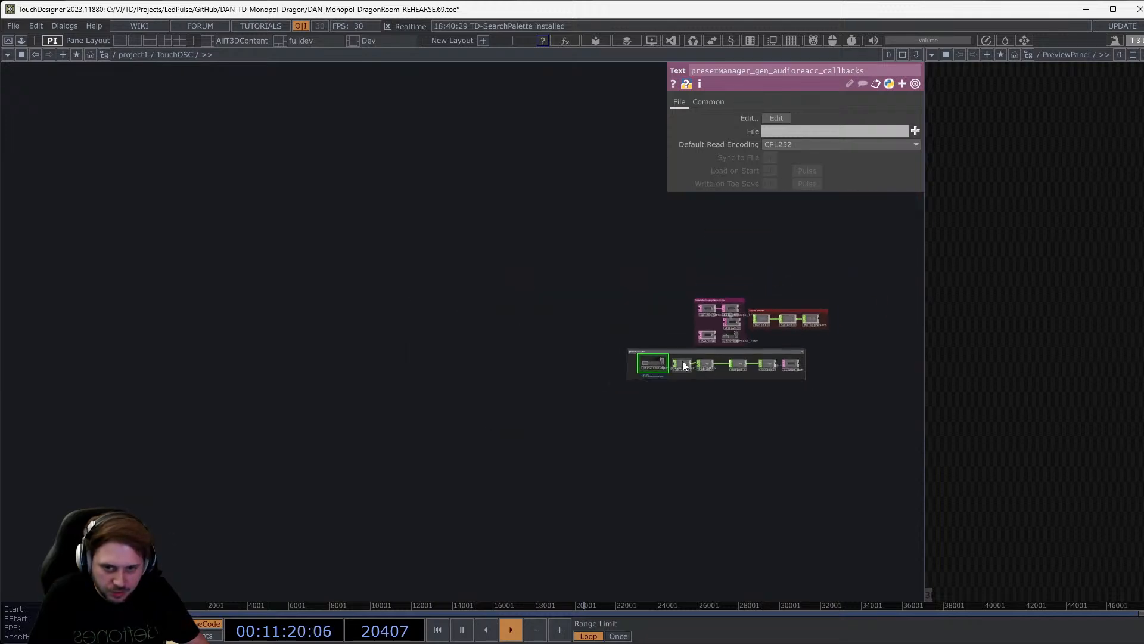
Go up to the /project1 network and briefly check YouTube Studio.
{"action": "key", "text": "p"}
{"action": "scroll", "coordinate": [396, 317], "scroll_direction": "down", "scroll_amount": 10}
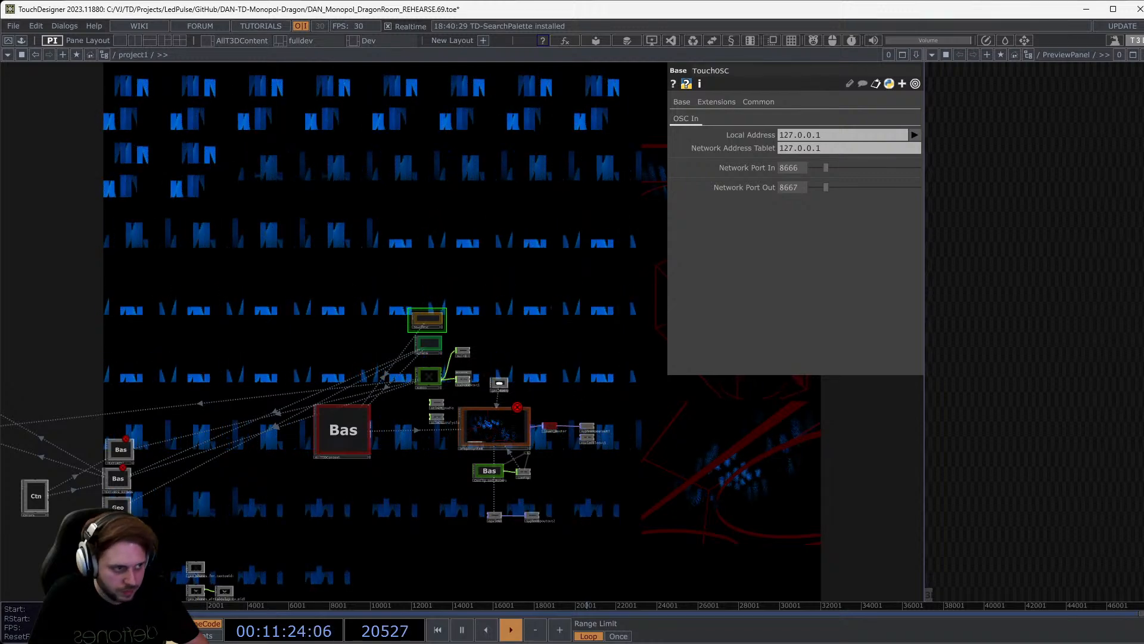
{"action": "key", "text": "alt+Tab"}
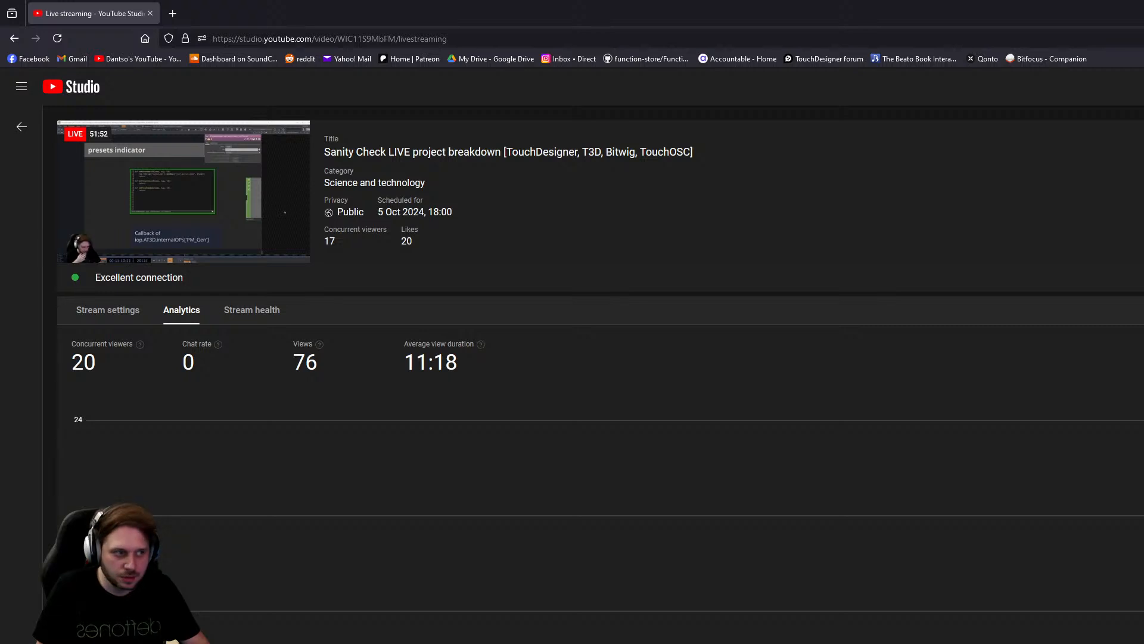
{"action": "key", "text": "alt+Tab"}
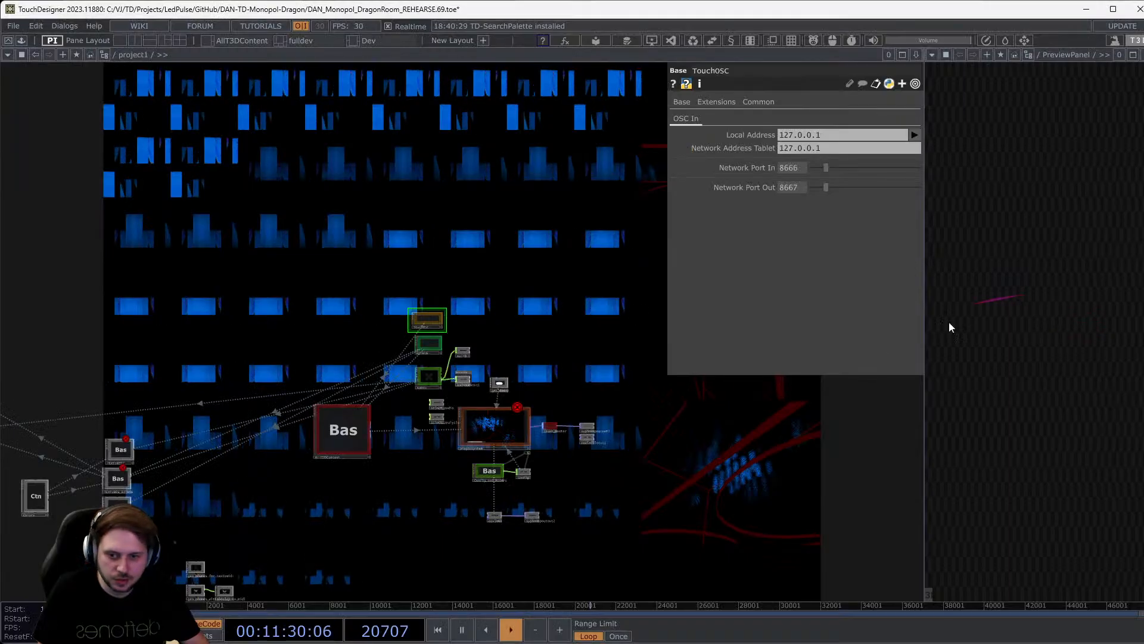
Enter the AllT3DContent component and bring T3D_gen_audioreacc into view.
{"action": "scroll", "coordinate": [468, 439], "scroll_direction": "up", "scroll_amount": 5}
{"action": "left_click_drag", "start_coordinate": [224, 481], "coordinate": [457, 444]}
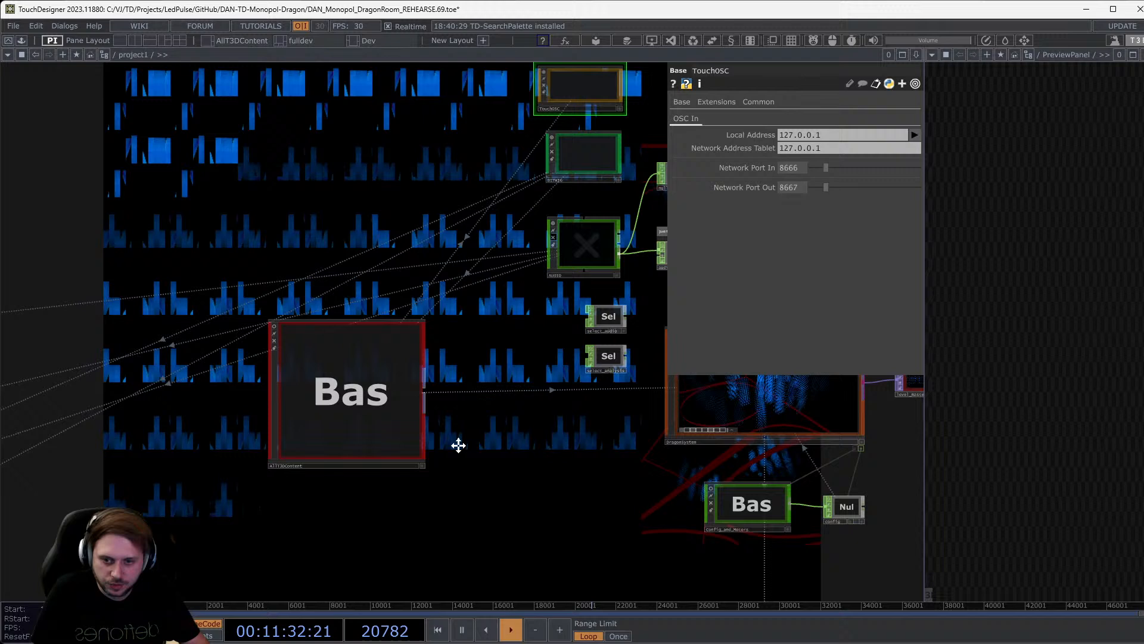
{"action": "double_click", "coordinate": [395, 368]}
{"action": "left_click_drag", "start_coordinate": [403, 410], "coordinate": [189, 421]}
{"action": "scroll", "coordinate": [176, 428], "scroll_direction": "down", "scroll_amount": 5}
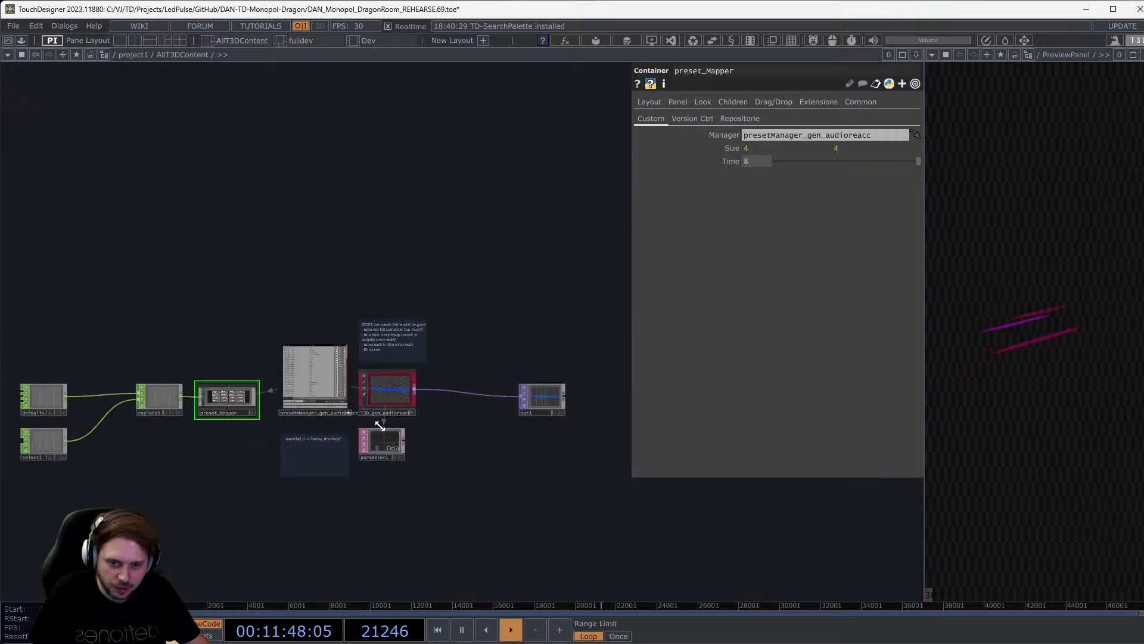
{"action": "scroll", "coordinate": [391, 388], "scroll_direction": "up", "scroll_amount": 7}
{"action": "scroll", "coordinate": [418, 398], "scroll_direction": "up", "scroll_amount": 1}
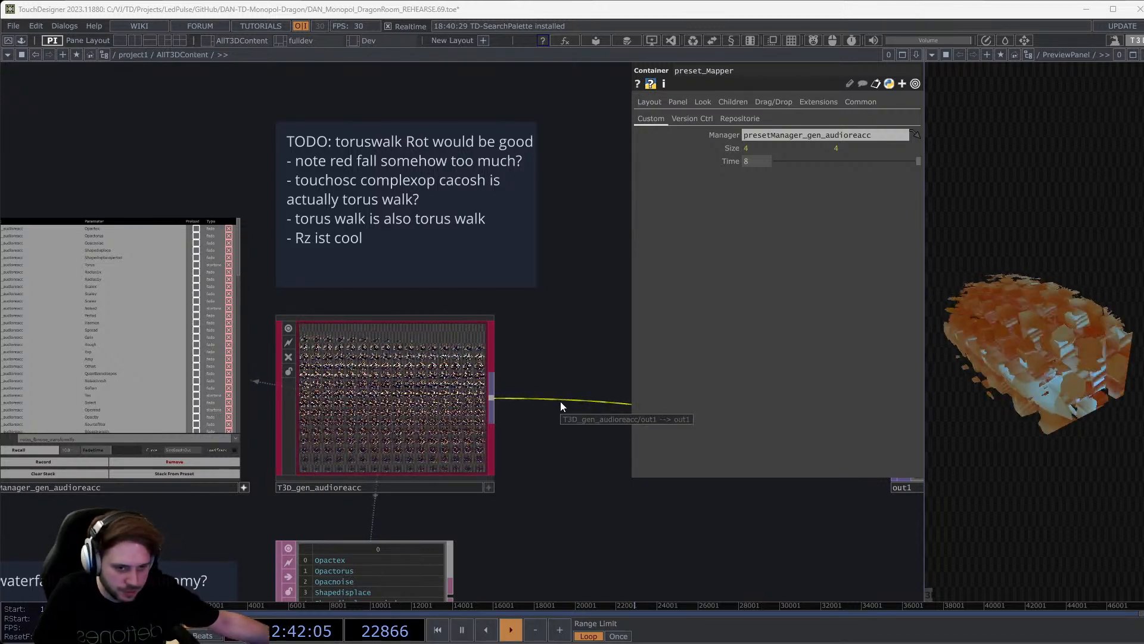
{"action": "scroll", "coordinate": [560, 402], "scroll_direction": "down", "scroll_amount": 5}
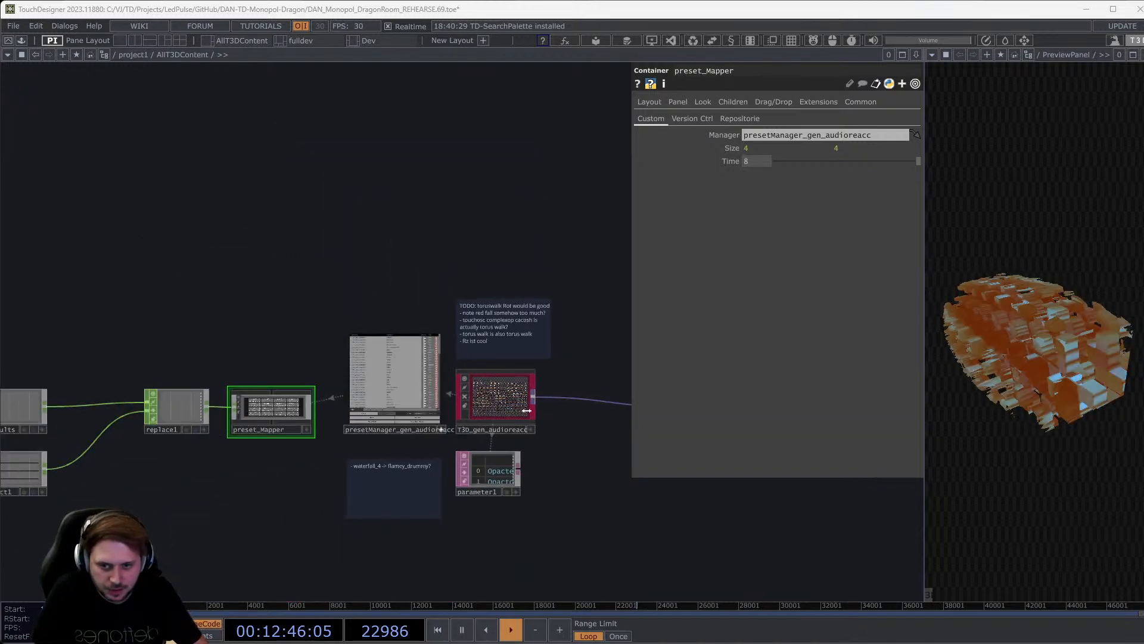
{"action": "left_click_drag", "start_coordinate": [266, 255], "coordinate": [365, 252]}
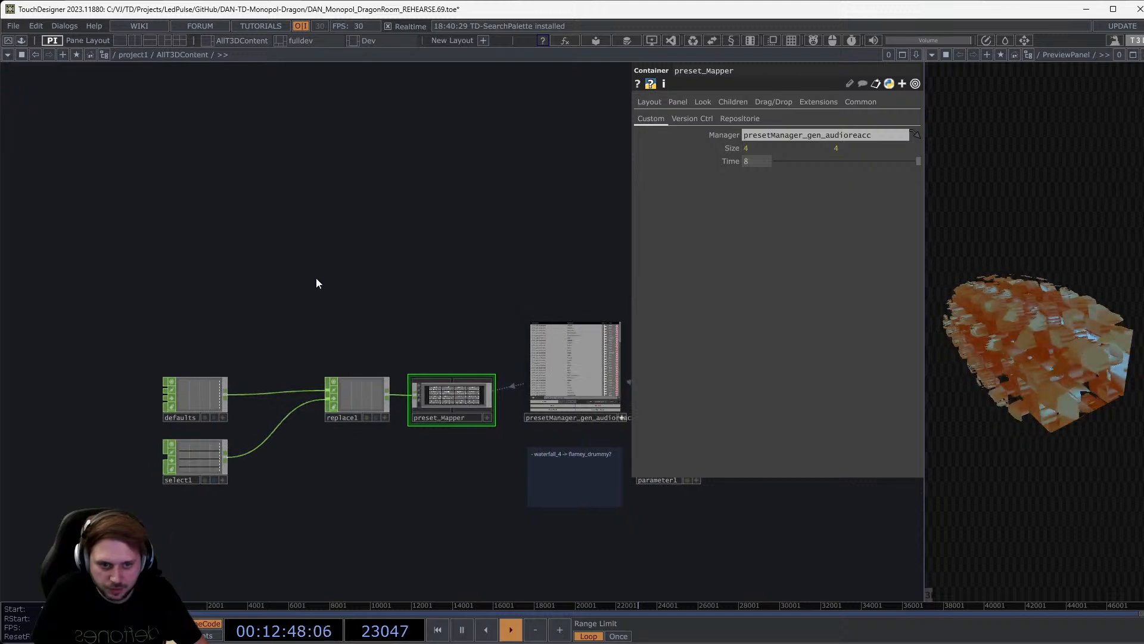
Navigate into the BITWIG network and inspect the rms channel table.
{"action": "key", "text": "alt+Tab"}
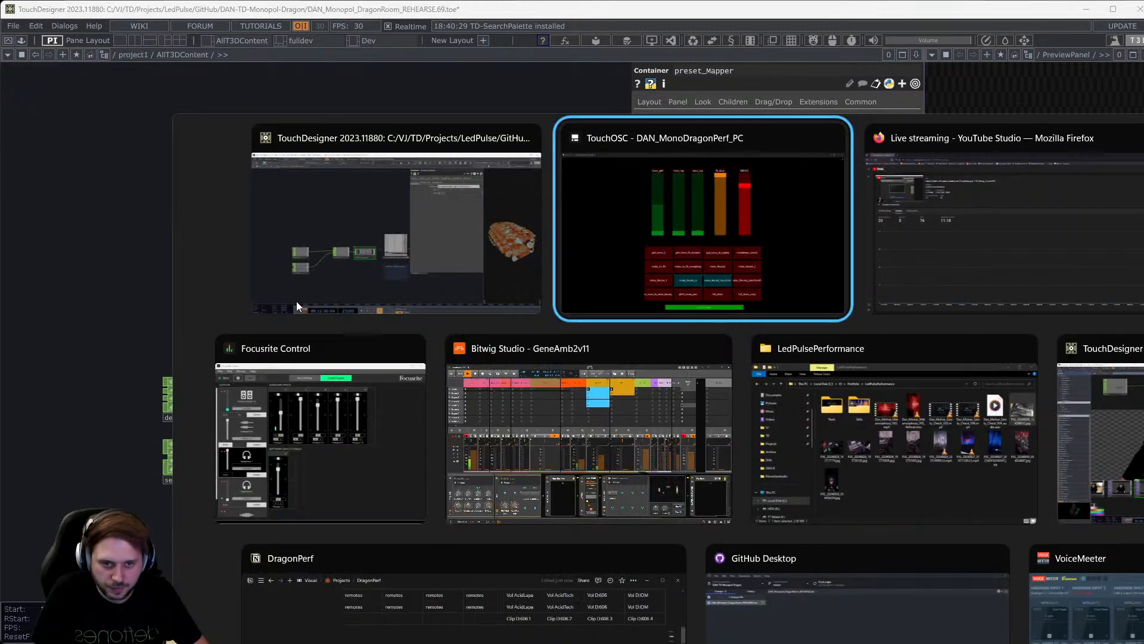
{"action": "scroll", "coordinate": [301, 316], "scroll_direction": "down", "scroll_amount": 6}
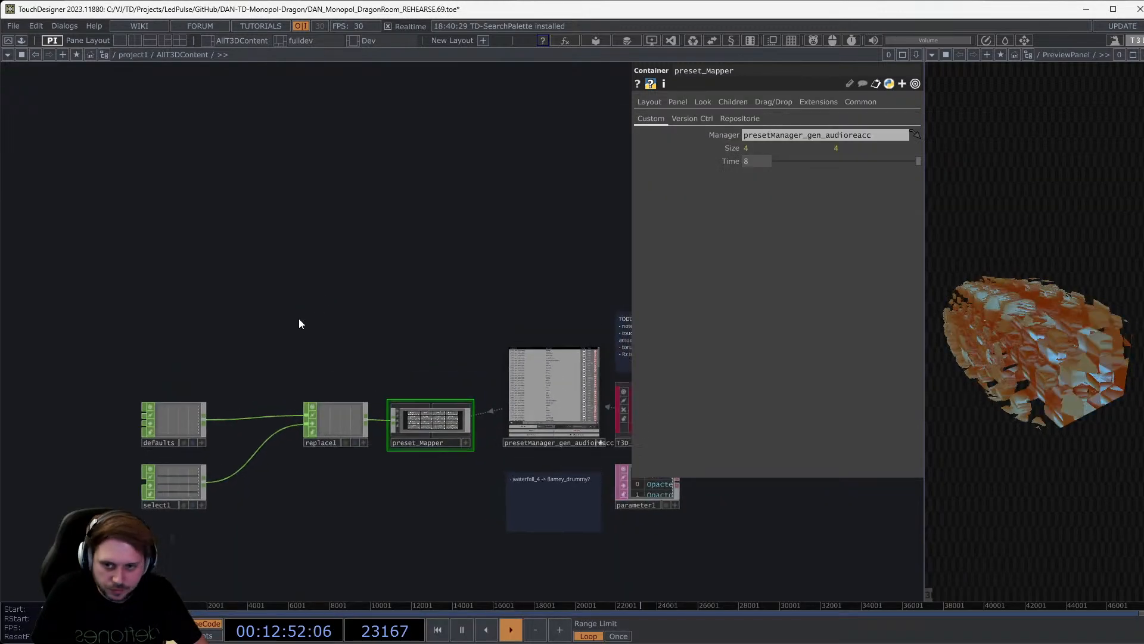
{"action": "scroll", "coordinate": [286, 457], "scroll_direction": "down", "scroll_amount": 8}
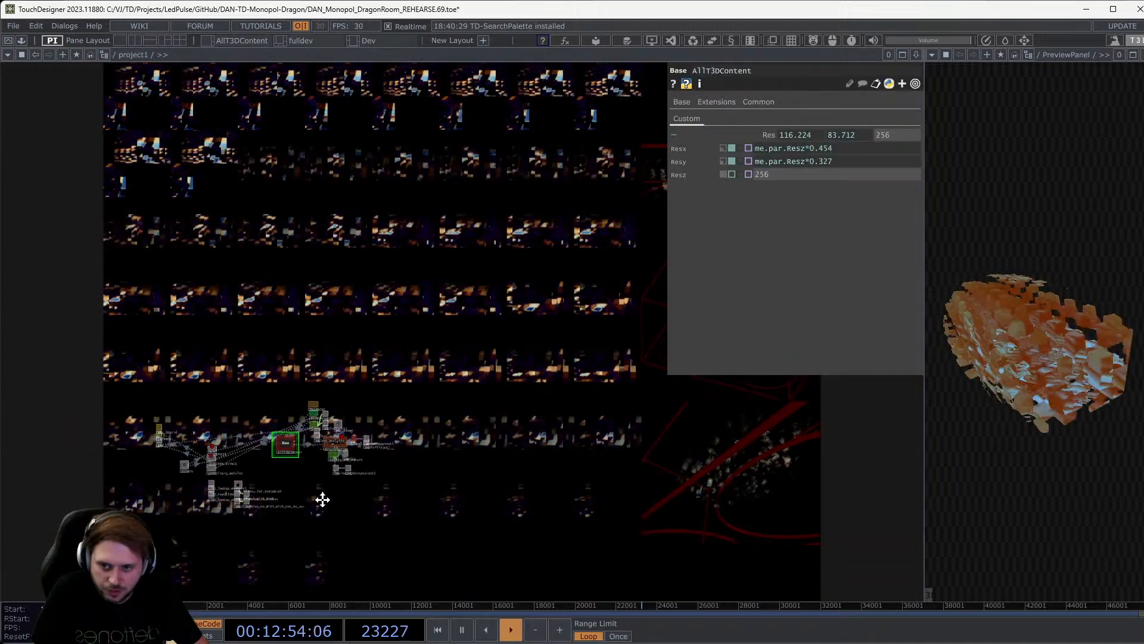
{"action": "scroll", "coordinate": [363, 406], "scroll_direction": "up", "scroll_amount": 5}
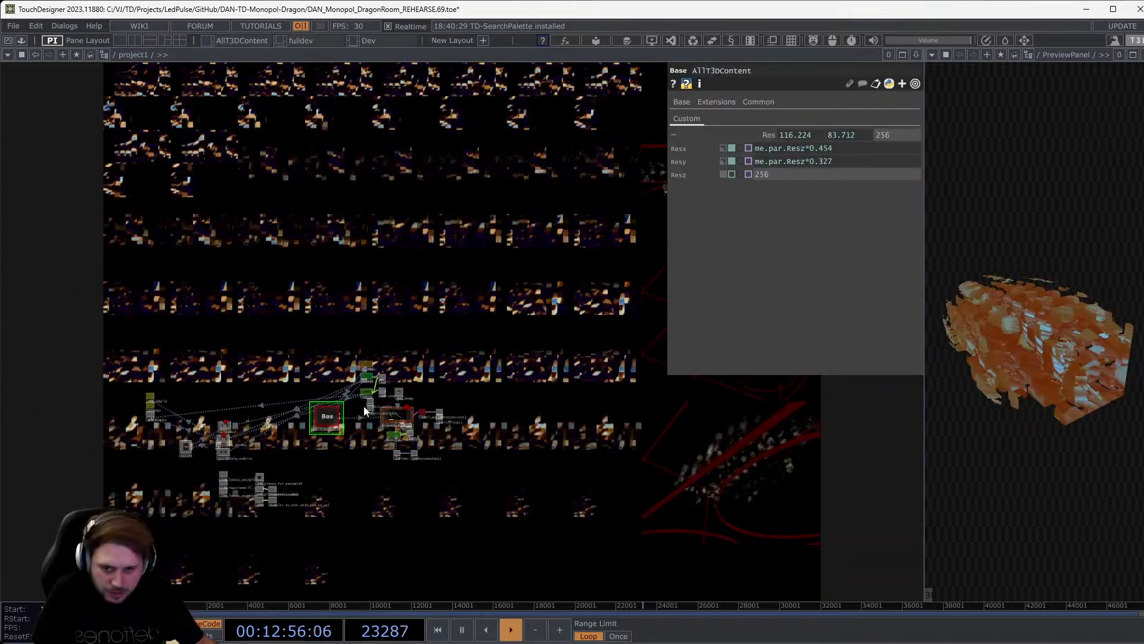
{"action": "scroll", "coordinate": [435, 348], "scroll_direction": "up", "scroll_amount": 10}
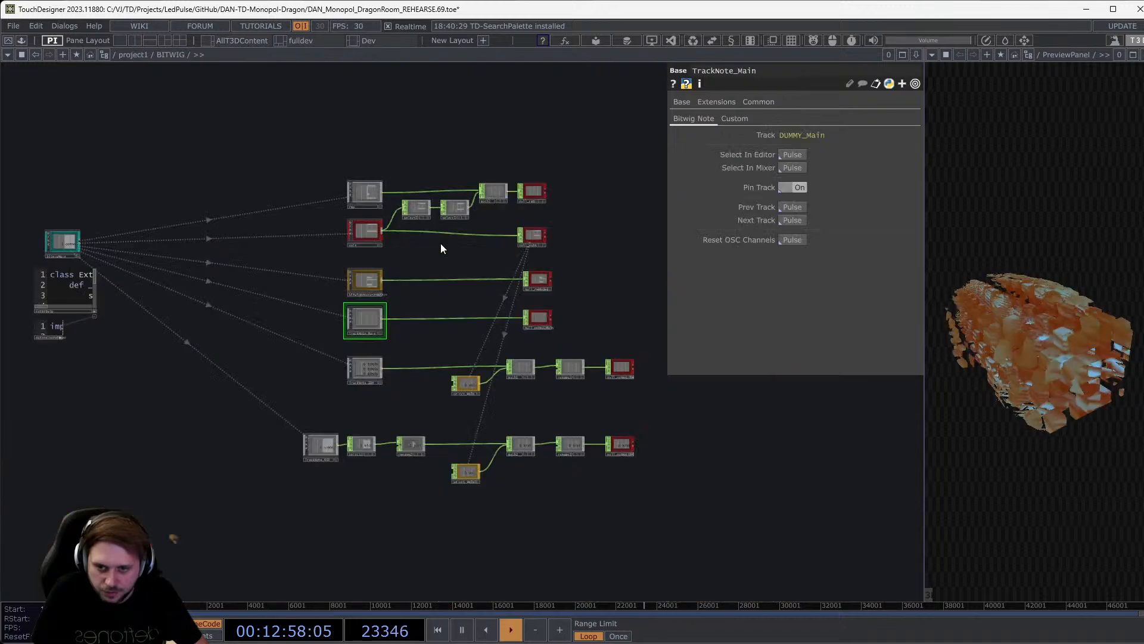
{"action": "scroll", "coordinate": [373, 170], "scroll_direction": "up", "scroll_amount": 1}
{"action": "scroll", "coordinate": [374, 170], "scroll_direction": "up", "scroll_amount": 6}
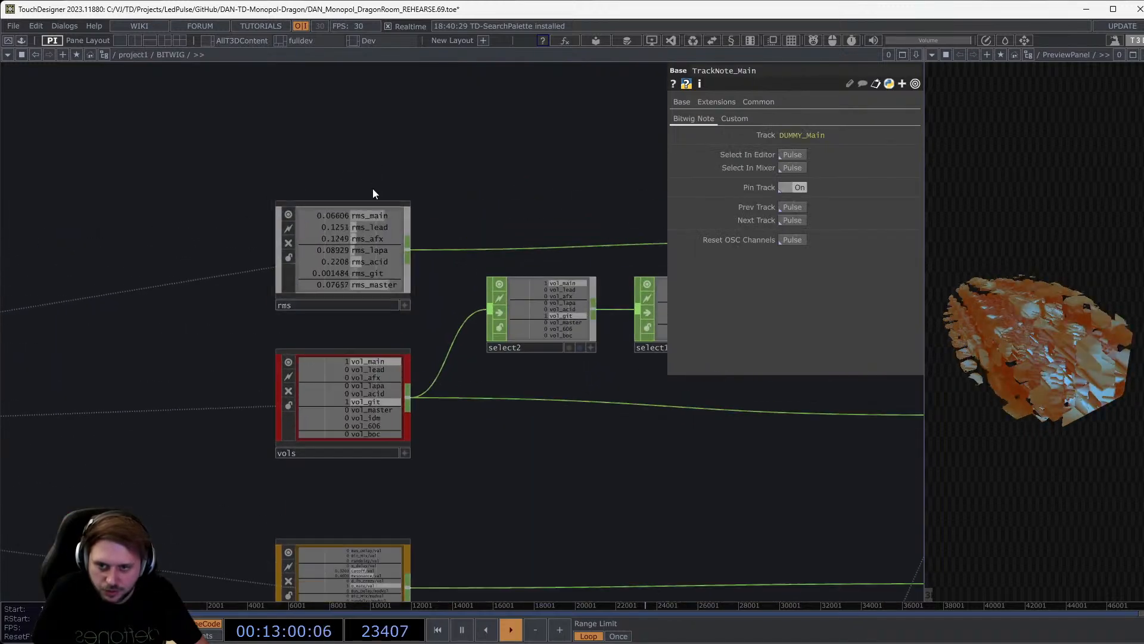
{"action": "left_click", "coordinate": [371, 220]}
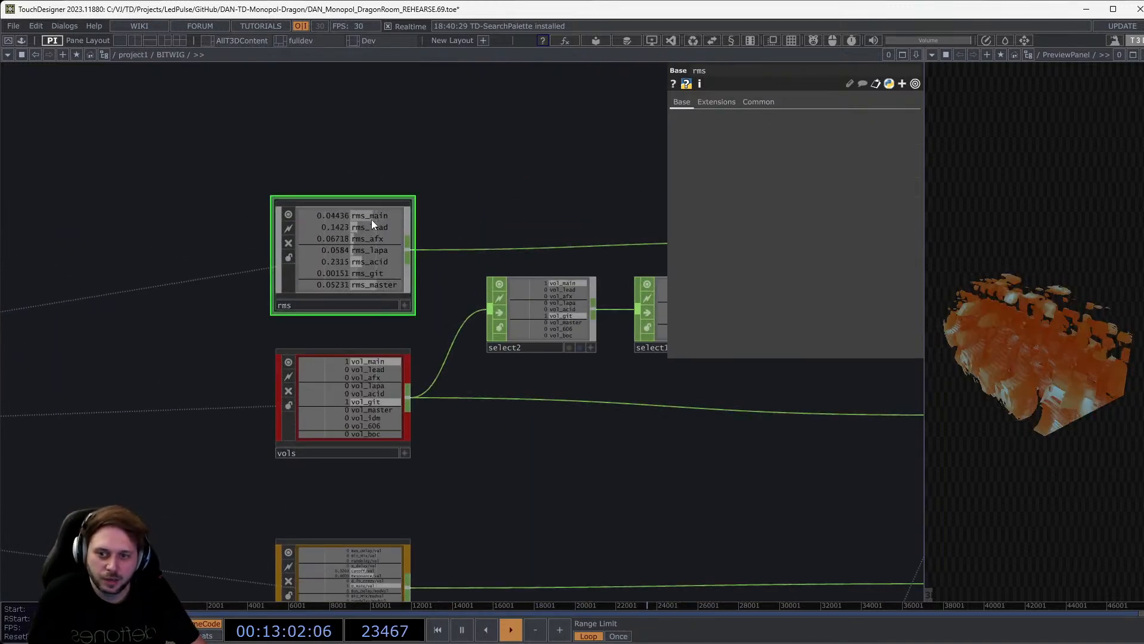
{"action": "scroll", "coordinate": [371, 220], "scroll_direction": "up", "scroll_amount": 2}
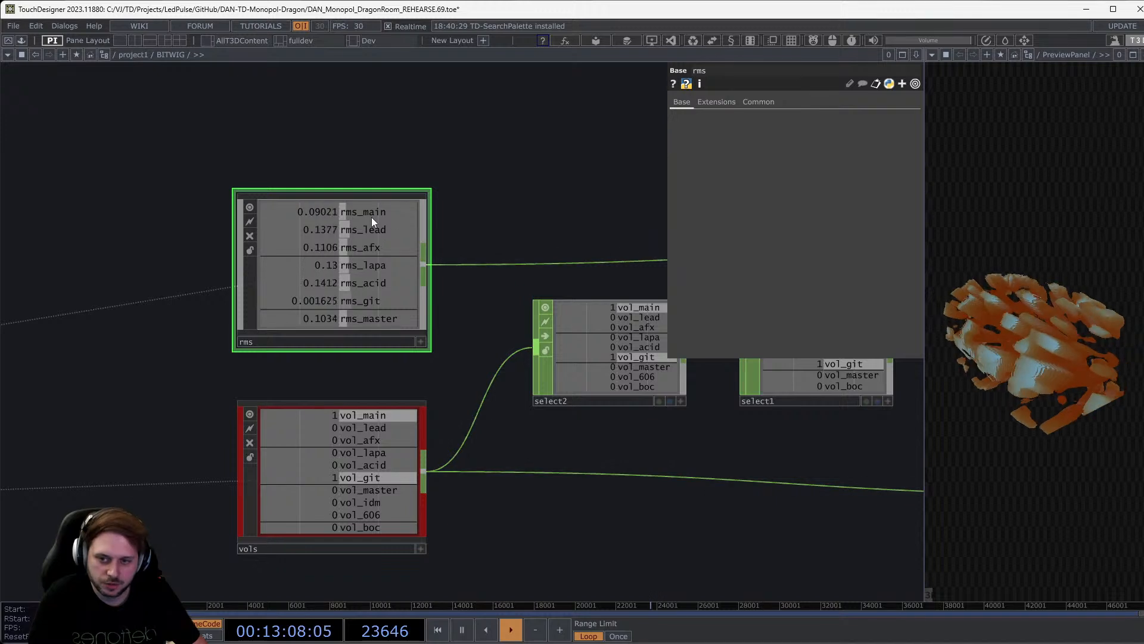
{"action": "left_click_drag", "start_coordinate": [475, 223], "coordinate": [435, 309]}
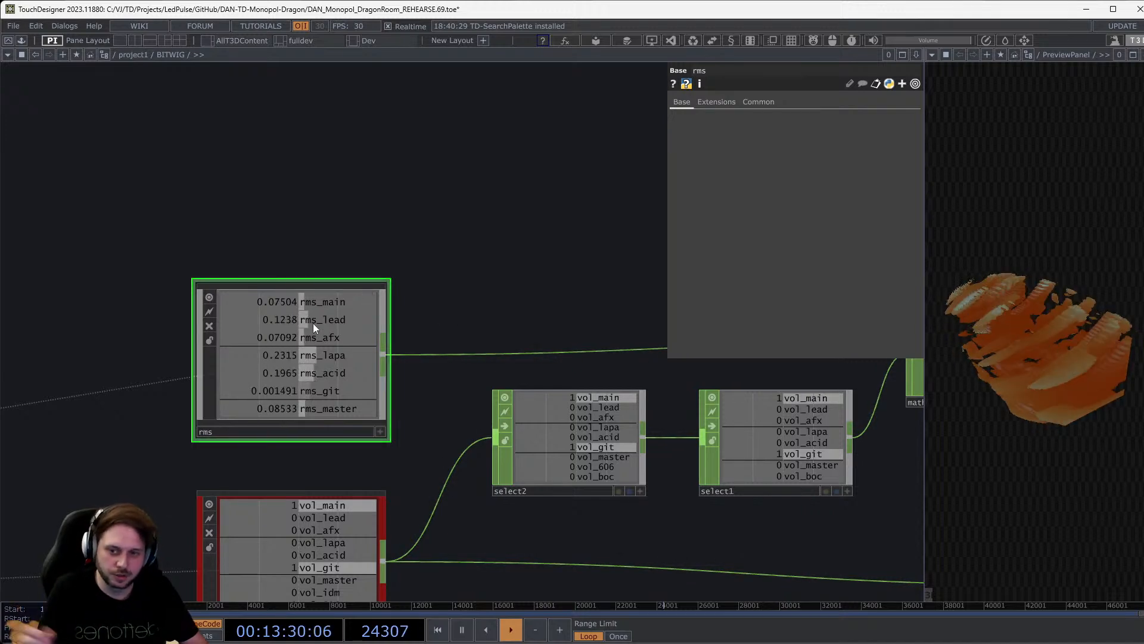
Select the vols node to inspect its volume channels.
{"action": "scroll", "coordinate": [259, 338], "scroll_direction": "up", "scroll_amount": 2}
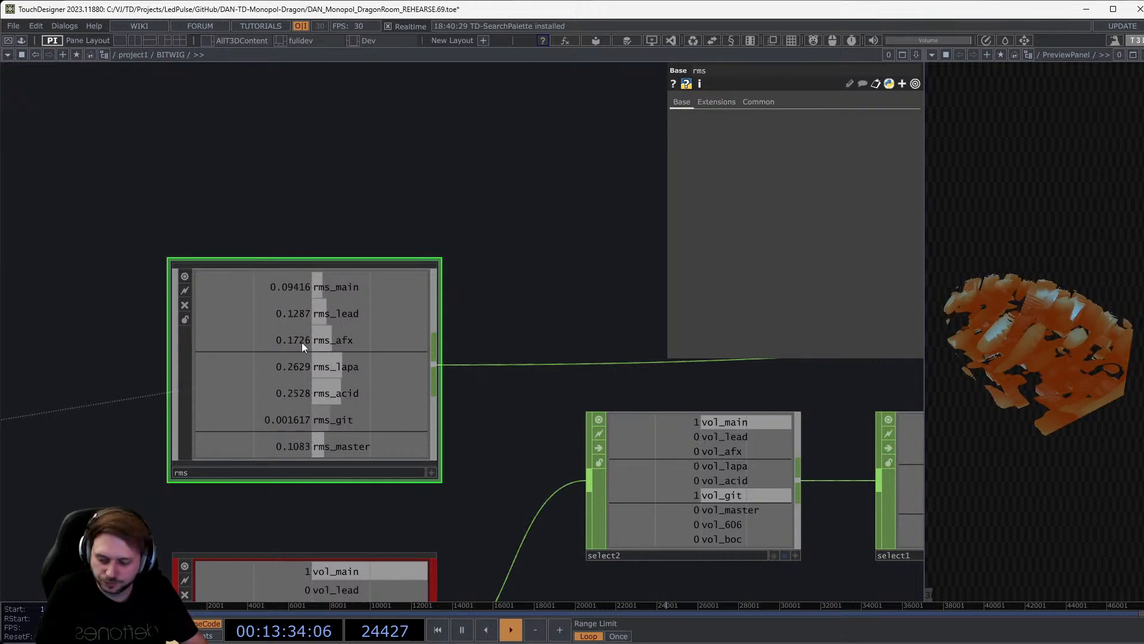
{"action": "left_click_drag", "start_coordinate": [513, 292], "coordinate": [509, 169]}
{"action": "scroll", "coordinate": [509, 170], "scroll_direction": "down", "scroll_amount": 2}
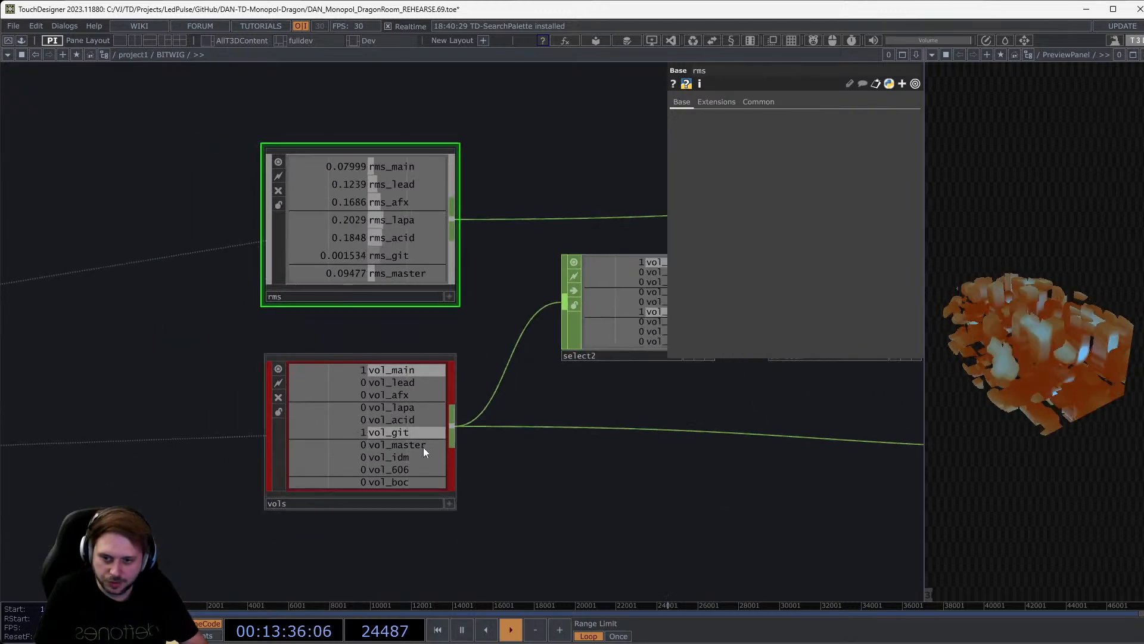
{"action": "left_click", "coordinate": [383, 447]}
{"action": "scroll", "coordinate": [381, 448], "scroll_direction": "up", "scroll_amount": 3}
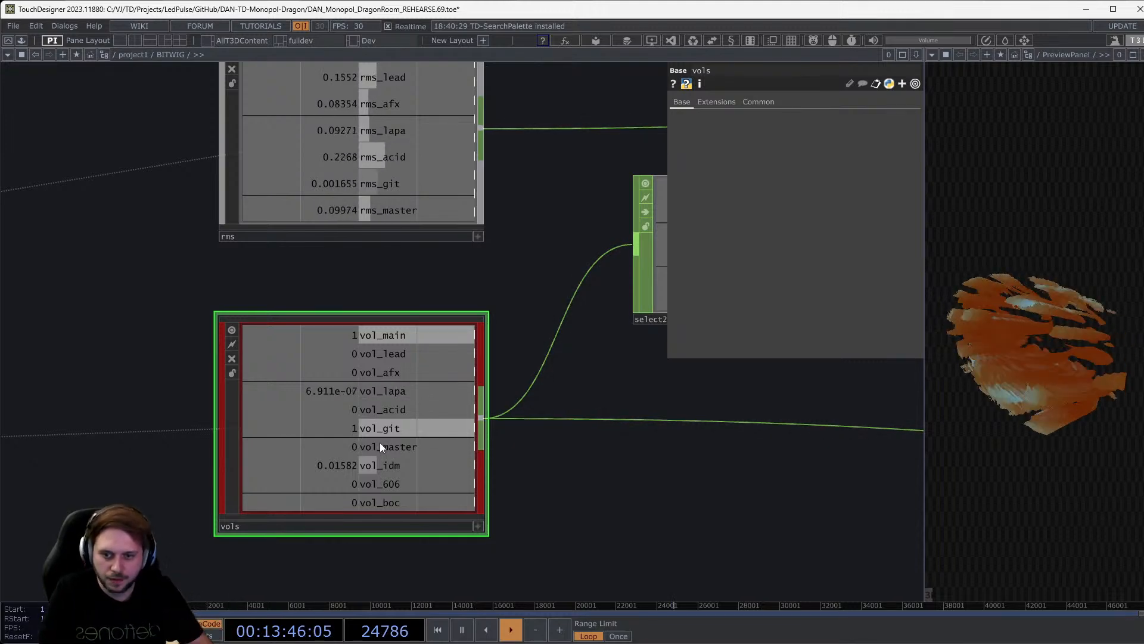
Center the bitwigRemotesProject channel table, then switch to Bitwig Studio.
{"action": "left_click_drag", "start_coordinate": [666, 531], "coordinate": [513, 164]}
{"action": "scroll", "coordinate": [498, 222], "scroll_direction": "down", "scroll_amount": 5}
{"action": "scroll", "coordinate": [373, 322], "scroll_direction": "up", "scroll_amount": 5}
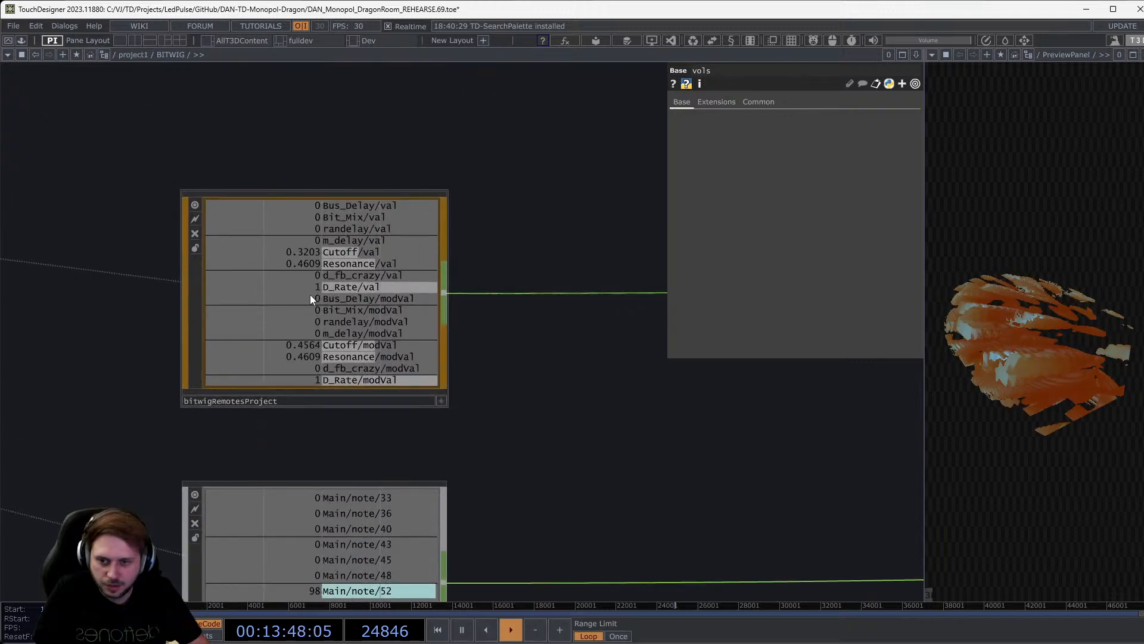
{"action": "left_click_drag", "start_coordinate": [649, 455], "coordinate": [682, 487]}
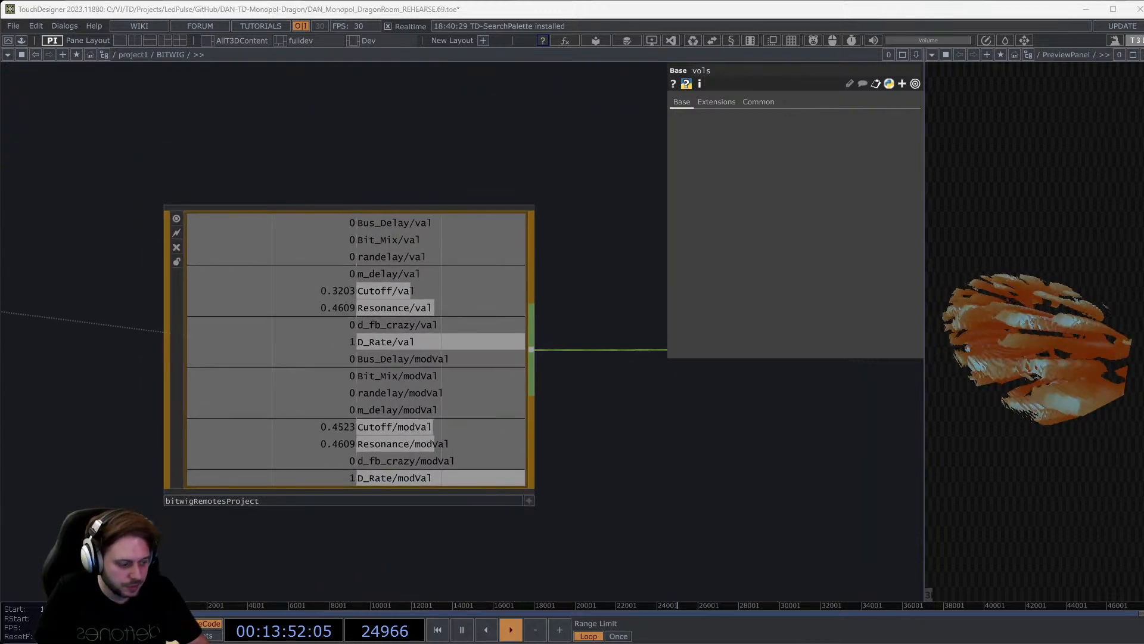
{"action": "key", "text": "alt+Tab"}
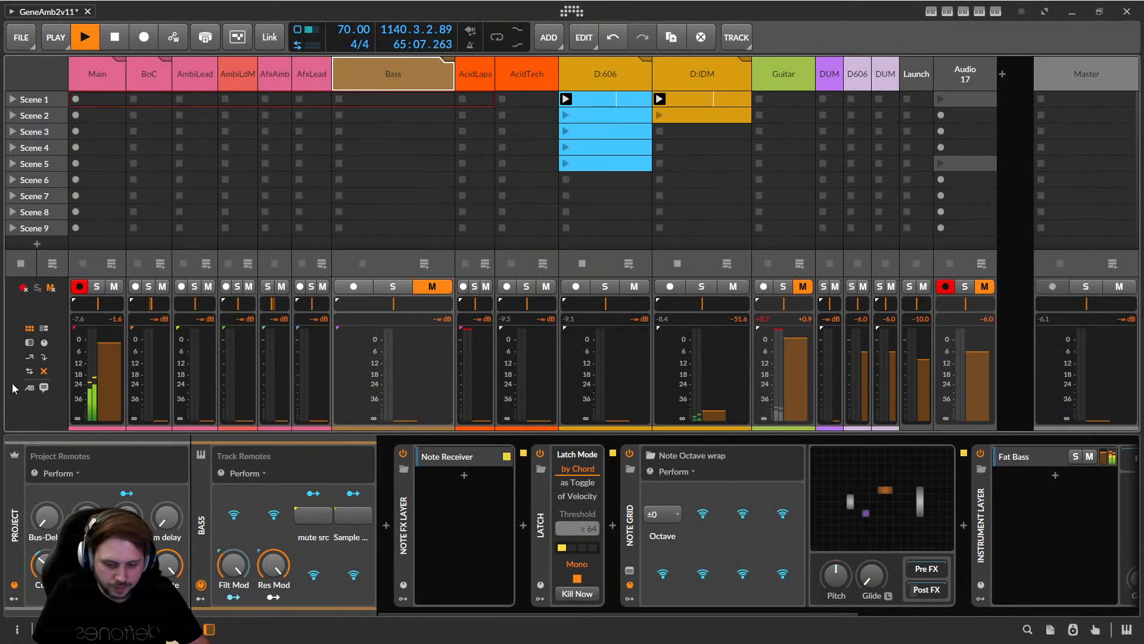
Raise Bus-Delay and return it to 0, then raise the Mix project remote to about 47%.
{"action": "left_click_drag", "start_coordinate": [46, 517], "coordinate": [47, 490]}
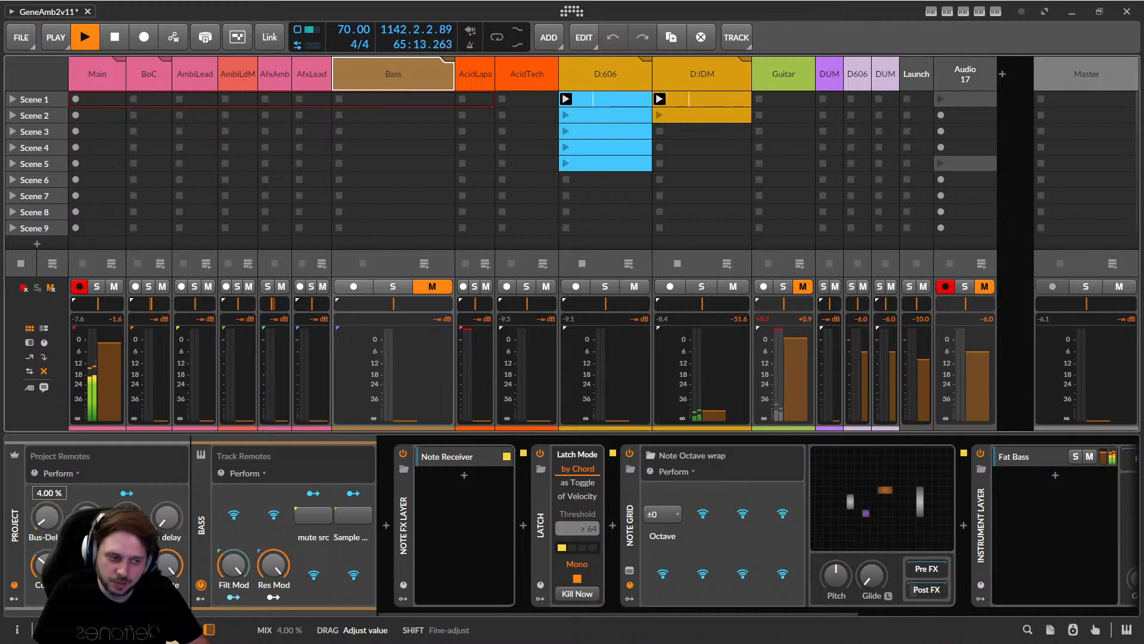
{"action": "left_click_drag", "start_coordinate": [87, 516], "coordinate": [43, 487]}
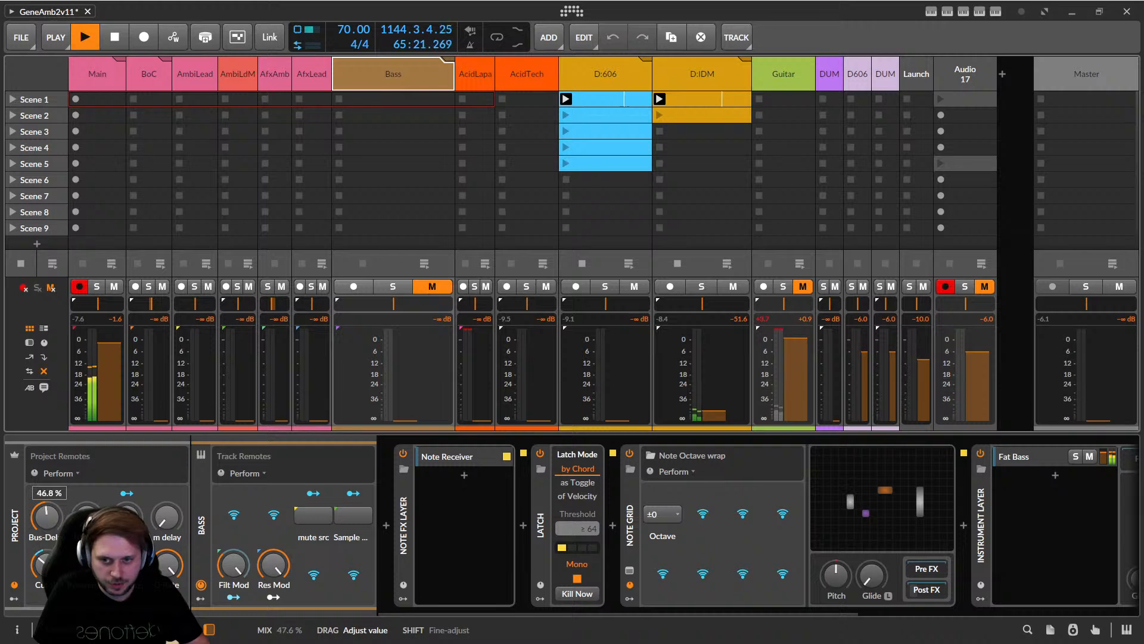
{"action": "left_click_drag", "start_coordinate": [43, 521], "coordinate": [43, 524]}
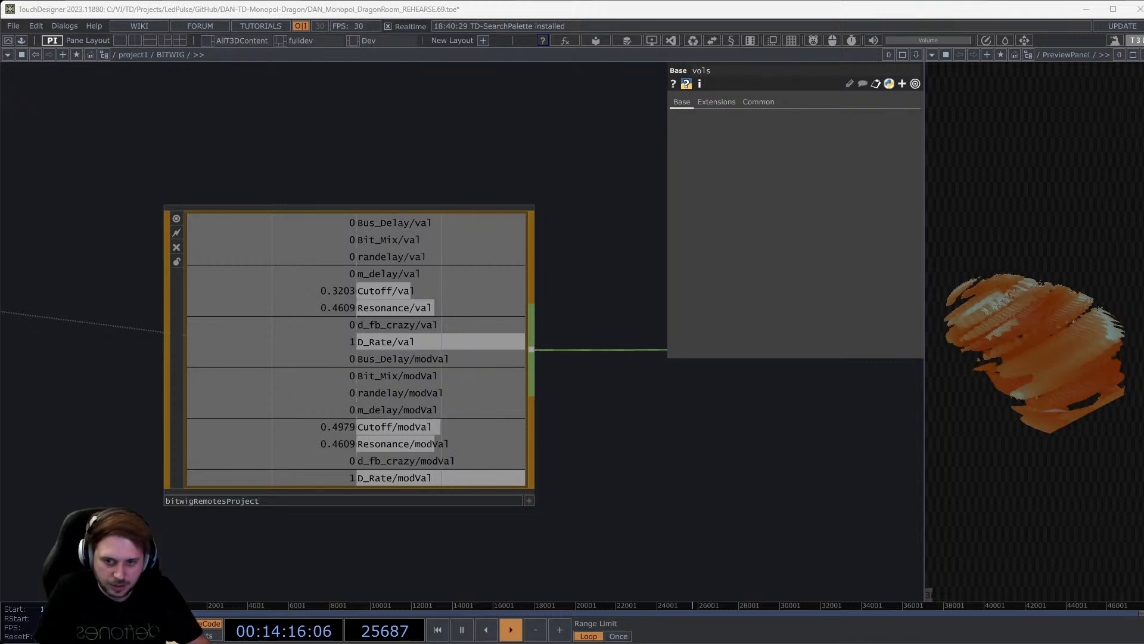
Pan to the TrackNote_Main CHOP and zoom in on its Main/note channels.
{"action": "left_click_drag", "start_coordinate": [558, 332], "coordinate": [514, 229]}
{"action": "scroll", "coordinate": [514, 228], "scroll_direction": "down", "scroll_amount": 5}
{"action": "scroll", "coordinate": [480, 407], "scroll_direction": "up", "scroll_amount": 4}
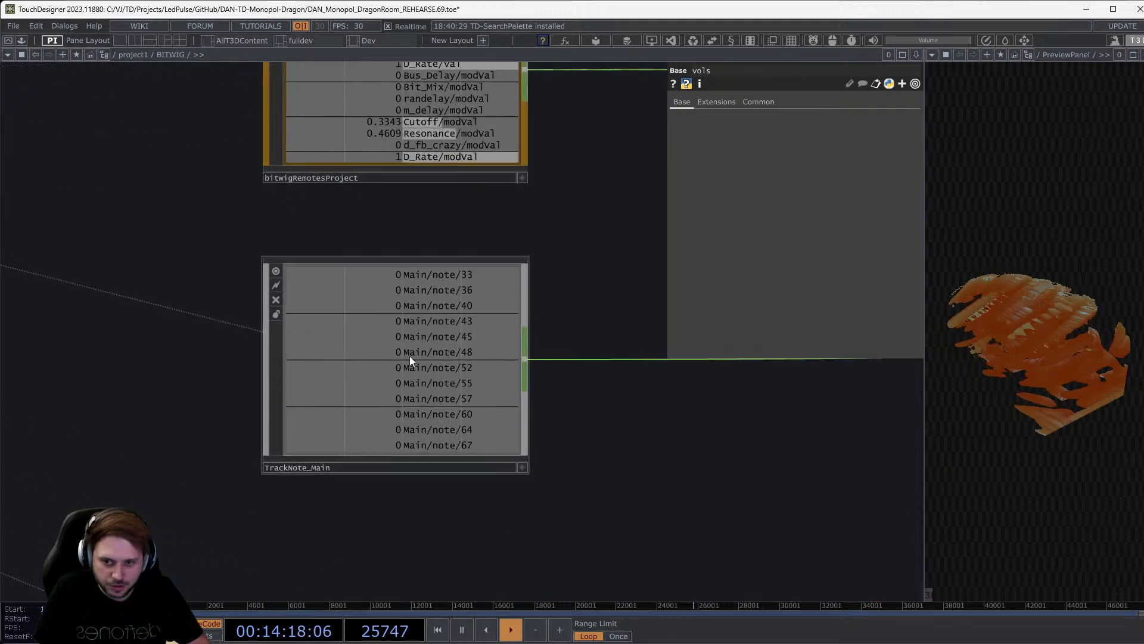
{"action": "scroll", "coordinate": [409, 355], "scroll_direction": "up", "scroll_amount": 2}
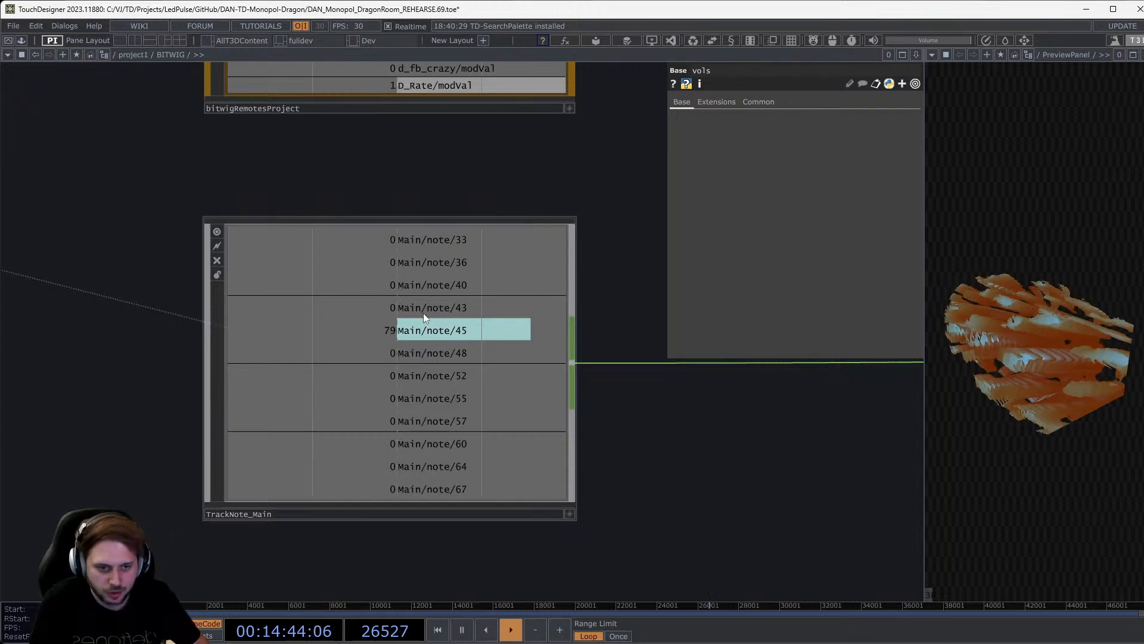
Zoom out and back in on TrackNote_IDM to show its IDM/note/48, 49 and 50 channels.
{"action": "scroll", "coordinate": [423, 313], "scroll_direction": "down", "scroll_amount": 3}
{"action": "scroll", "coordinate": [421, 317], "scroll_direction": "down", "scroll_amount": 2}
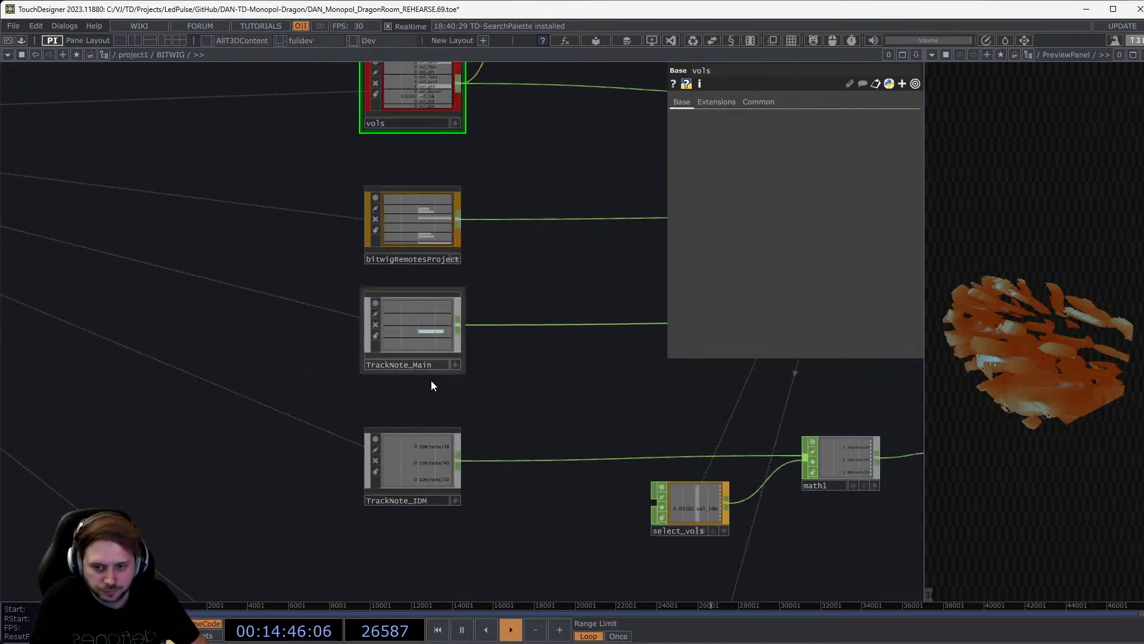
{"action": "scroll", "coordinate": [432, 495], "scroll_direction": "up", "scroll_amount": 4}
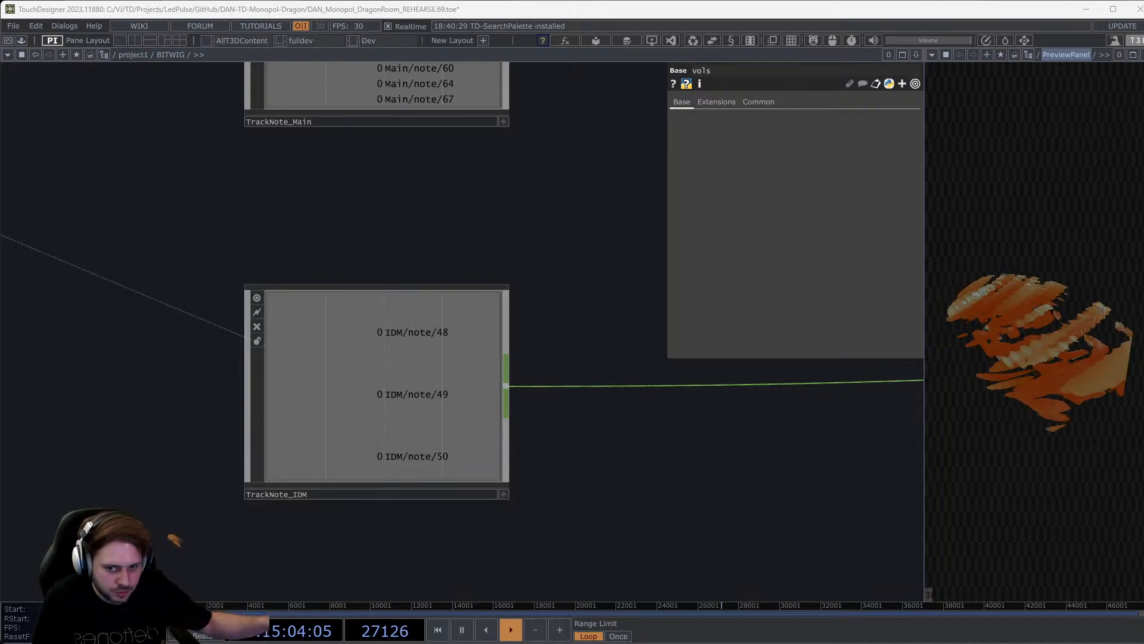
Zoom the network beside the floating DragonSystem PreviewUI window showing the 3D scene.
{"action": "scroll", "coordinate": [431, 331], "scroll_direction": "up", "scroll_amount": 2}
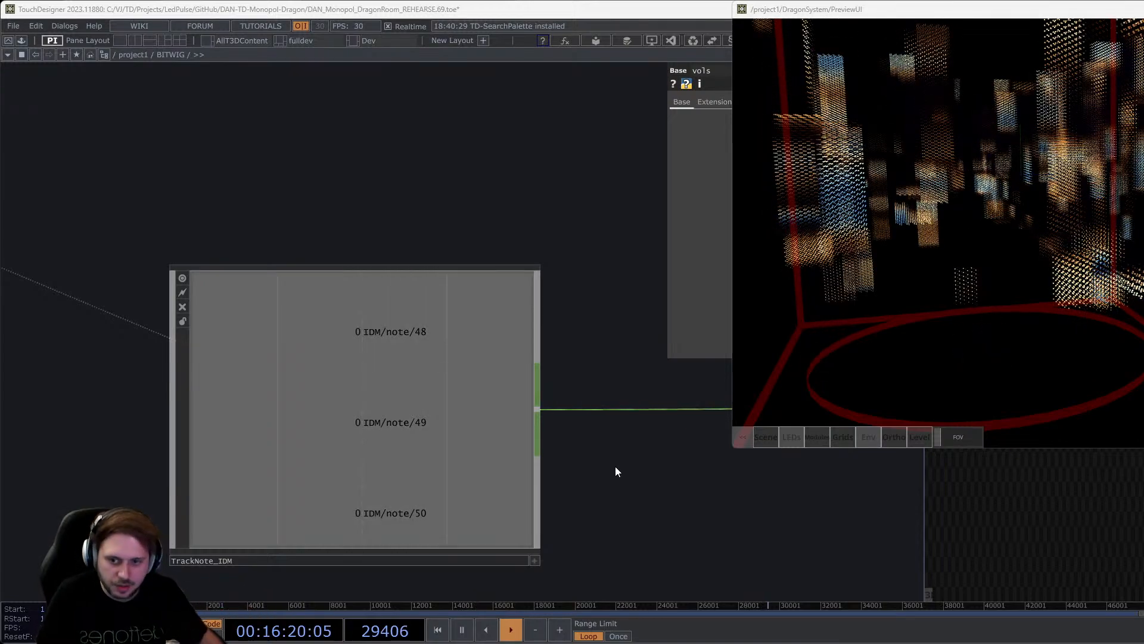
Pan over to TrackNote_606 and select it to show its parameters.
{"action": "scroll", "coordinate": [238, 292], "scroll_direction": "down", "scroll_amount": 5}
{"action": "left_click_drag", "start_coordinate": [381, 363], "coordinate": [269, 299]}
{"action": "scroll", "coordinate": [268, 301], "scroll_direction": "down", "scroll_amount": 3}
{"action": "left_click_drag", "start_coordinate": [237, 386], "coordinate": [324, 377]}
{"action": "scroll", "coordinate": [211, 432], "scroll_direction": "up", "scroll_amount": 6}
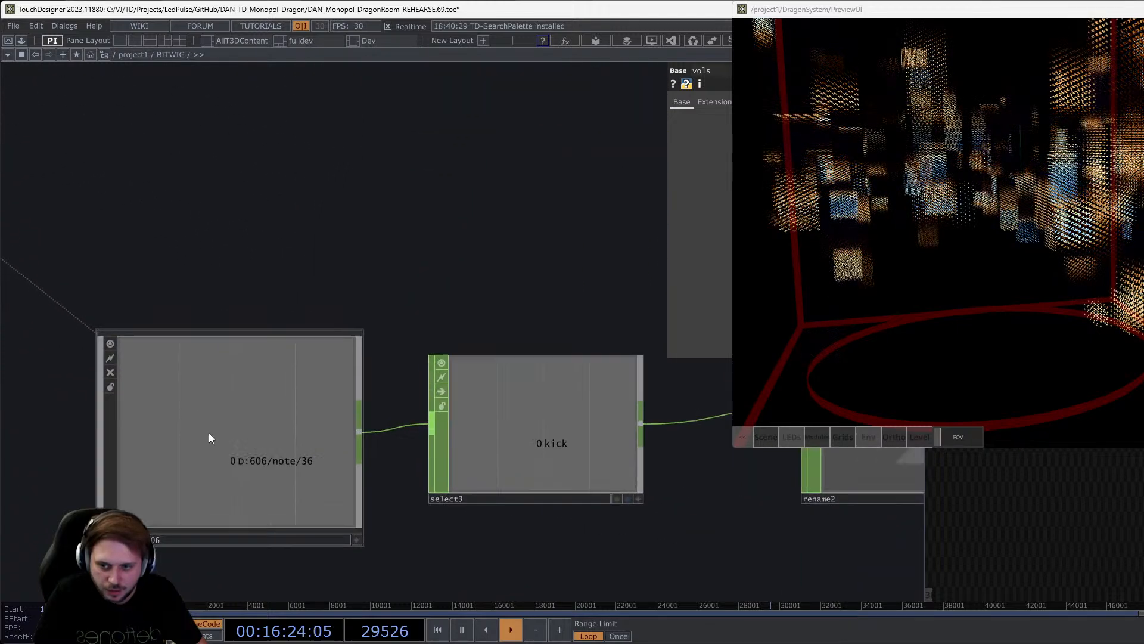
{"action": "left_click", "coordinate": [209, 438]}
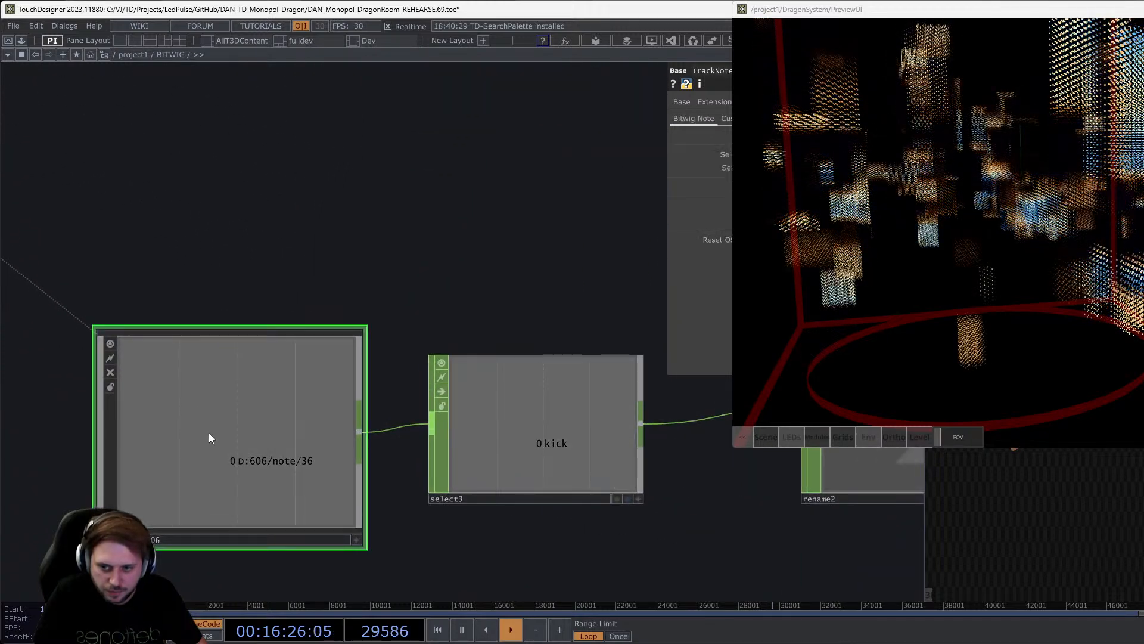
Check select3's kick, hat, tom, snare and shake channels, then move the preview window over the network.
{"action": "scroll", "coordinate": [209, 435], "scroll_direction": "down", "scroll_amount": 3}
{"action": "scroll", "coordinate": [227, 438], "scroll_direction": "up", "scroll_amount": 4}
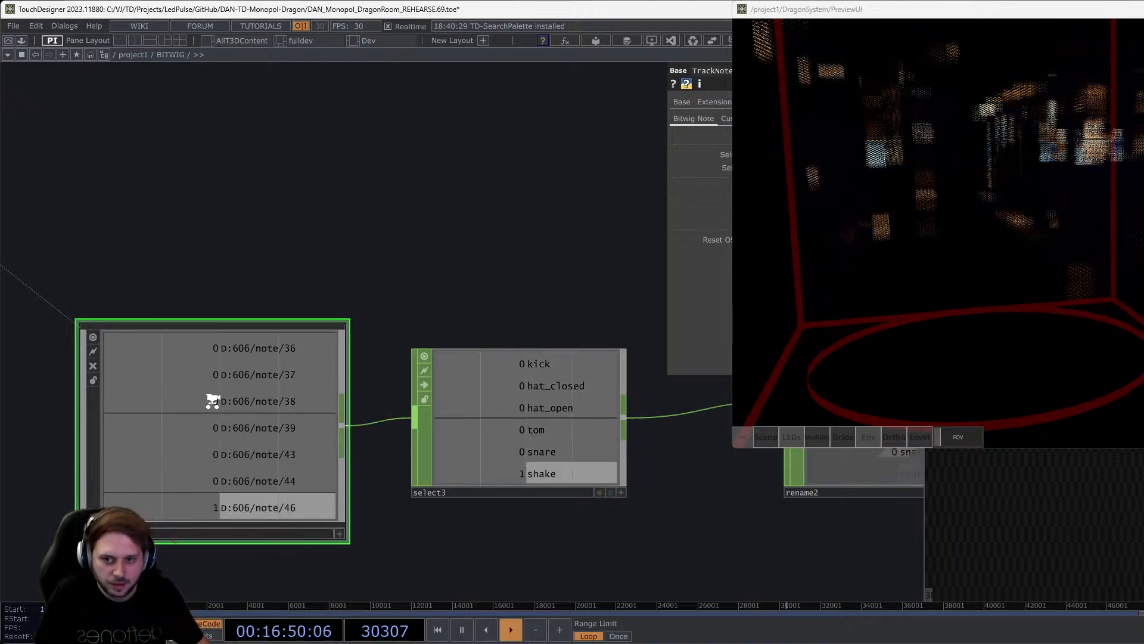
{"action": "scroll", "coordinate": [220, 382], "scroll_direction": "down", "scroll_amount": 5}
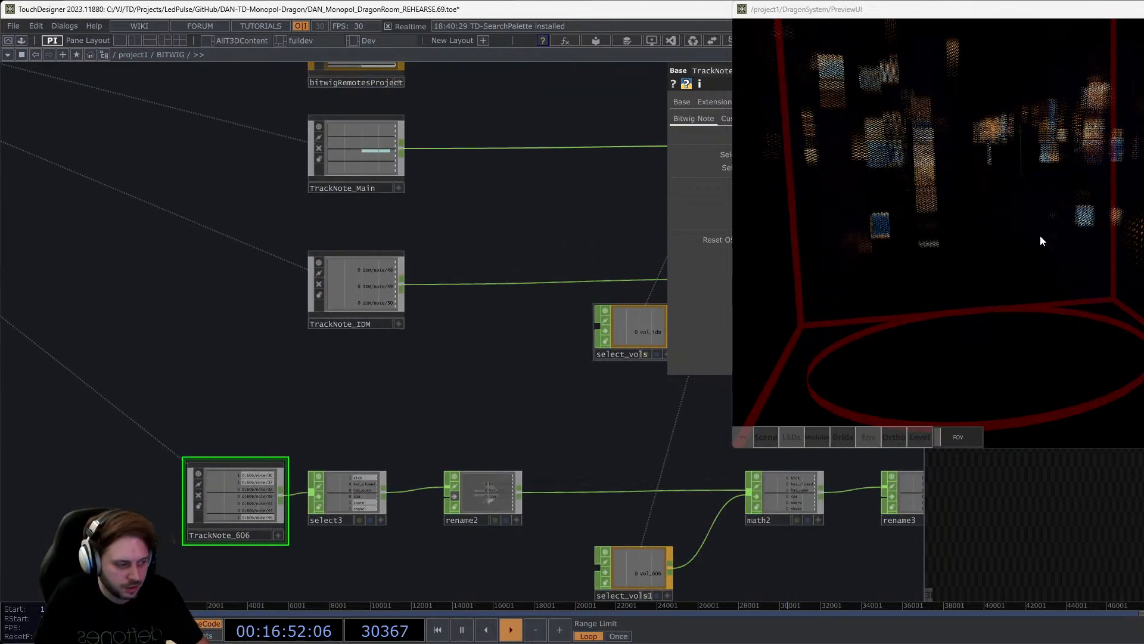
{"action": "left_click_drag", "start_coordinate": [1138, 21], "coordinate": [748, 85]}
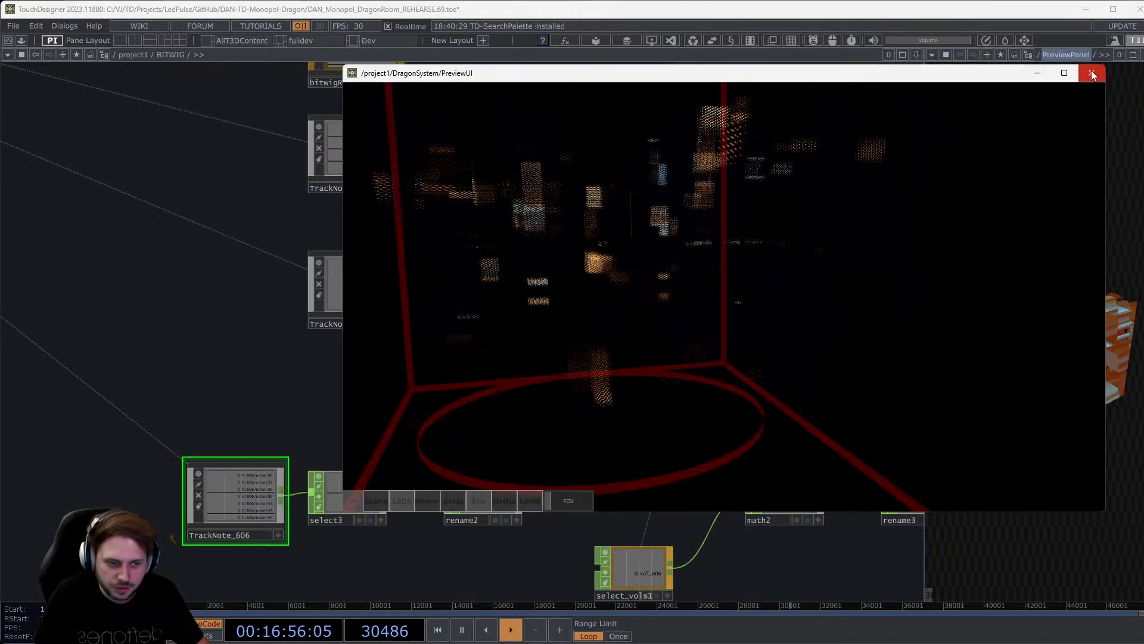
Close the floating preview window and zoom out over the BITWIG network.
{"action": "left_click", "coordinate": [1092, 73]}
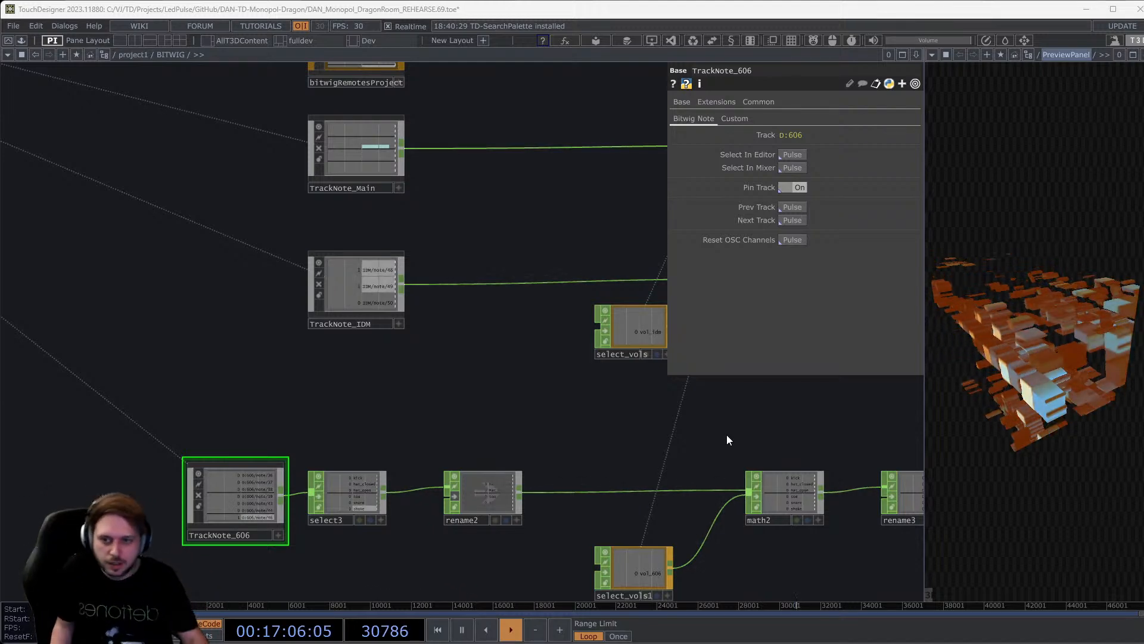
{"action": "middle_click_drag", "start_coordinate": [483, 342], "coordinate": [534, 261]}
{"action": "left_click_drag", "start_coordinate": [517, 279], "coordinate": [449, 369]}
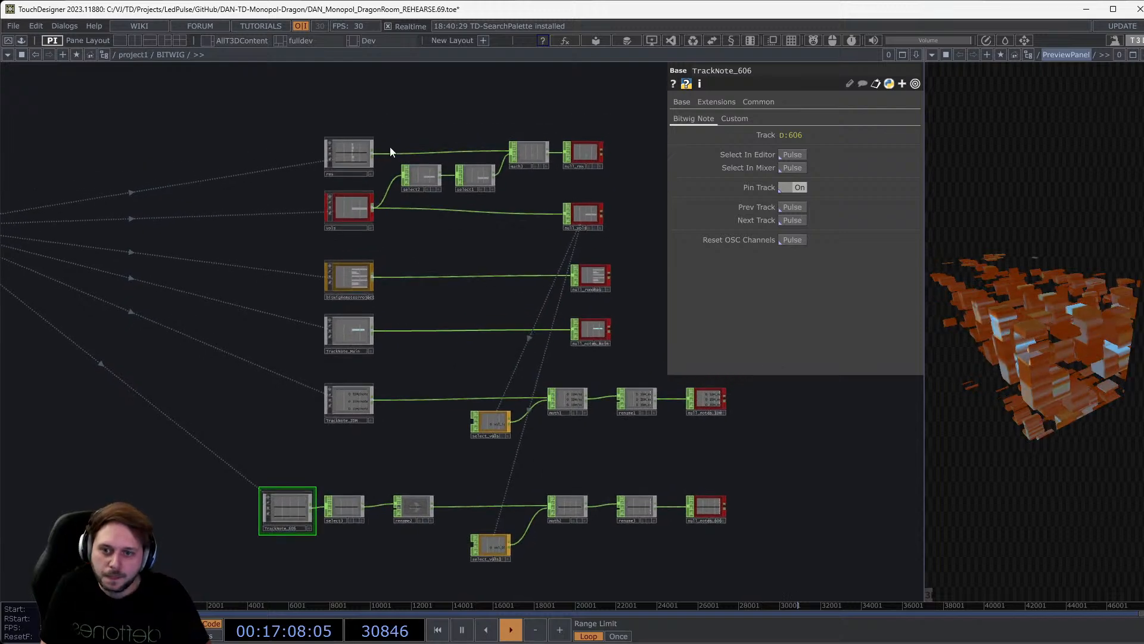
{"action": "scroll", "coordinate": [373, 141], "scroll_direction": "up", "scroll_amount": 5}
Open the Palette with Alt+L and filter it by 'bitwi' to list the bitwig components.
{"action": "left_click_drag", "start_coordinate": [521, 375], "coordinate": [578, 282]}
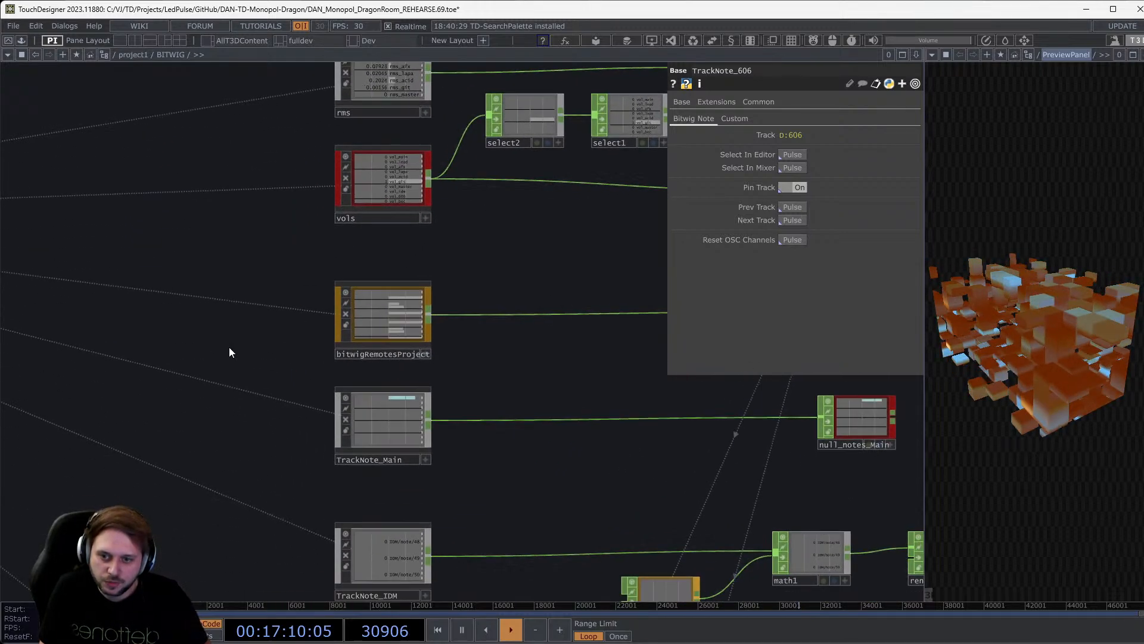
{"action": "left_click_drag", "start_coordinate": [178, 317], "coordinate": [296, 350]}
{"action": "key", "text": "alt+l"}
{"action": "type", "text": "*bitwi"}
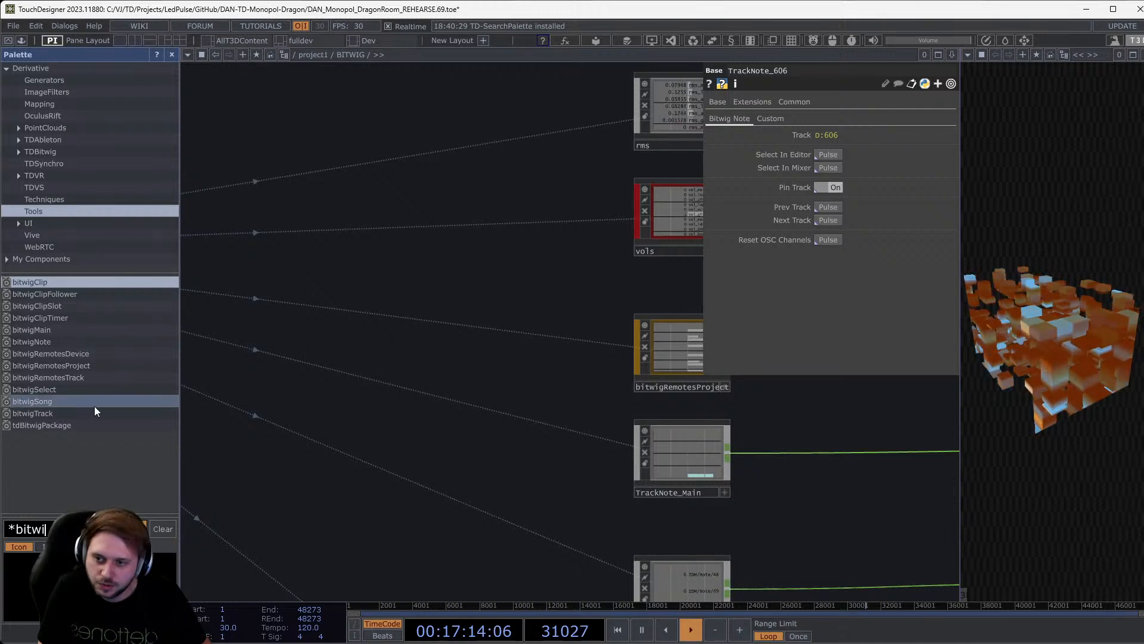
Add a bitwigTrack component from the Palette and zoom in on its channels.
{"action": "left_click_drag", "start_coordinate": [84, 416], "coordinate": [412, 353]}
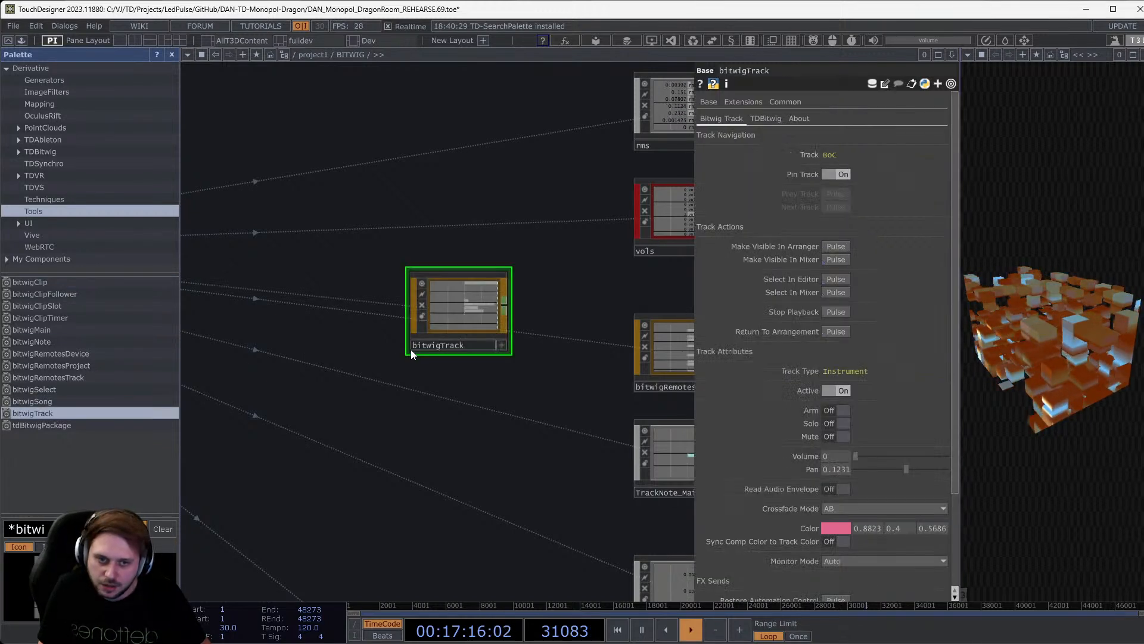
{"action": "scroll", "coordinate": [495, 302], "scroll_direction": "up", "scroll_amount": 5}
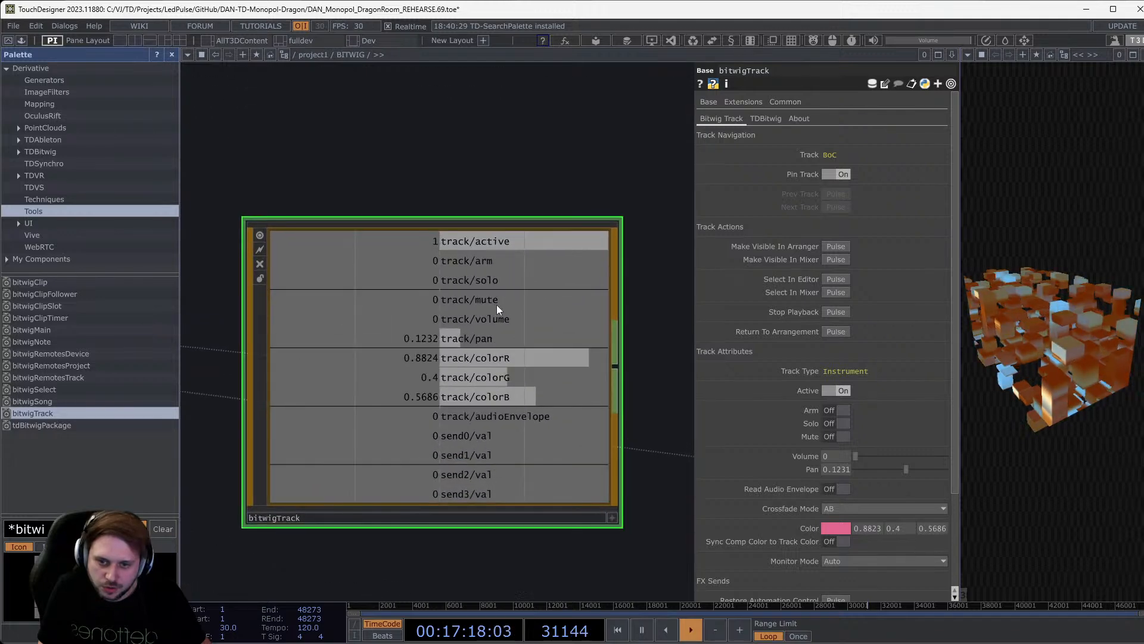
{"action": "scroll", "coordinate": [500, 297], "scroll_direction": "down", "scroll_amount": 3}
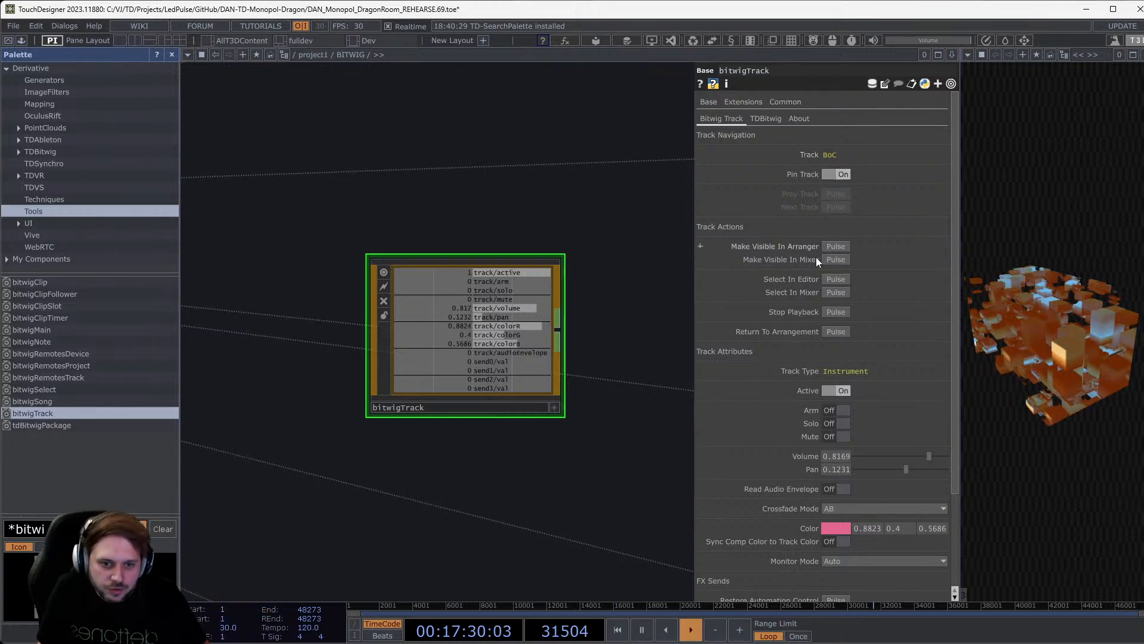
Scroll bitwigTrack's parameters down to FX Sends and back, then switch to Bitwig Studio.
{"action": "scroll", "coordinate": [874, 518], "scroll_direction": "down", "scroll_amount": 3}
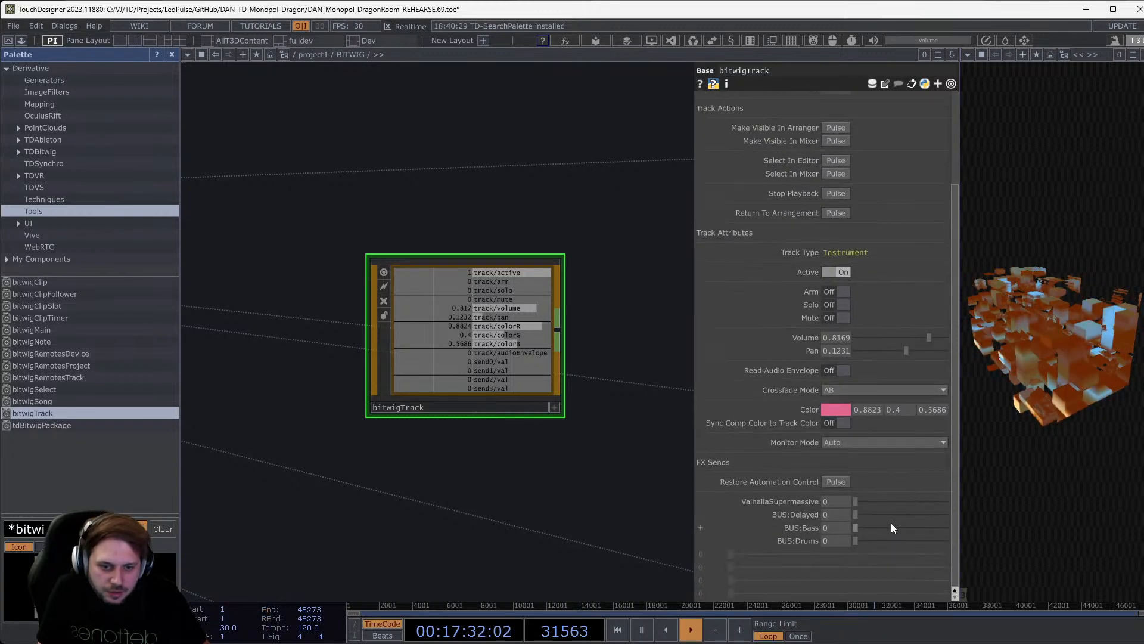
{"action": "scroll", "coordinate": [894, 525], "scroll_direction": "up", "scroll_amount": 3}
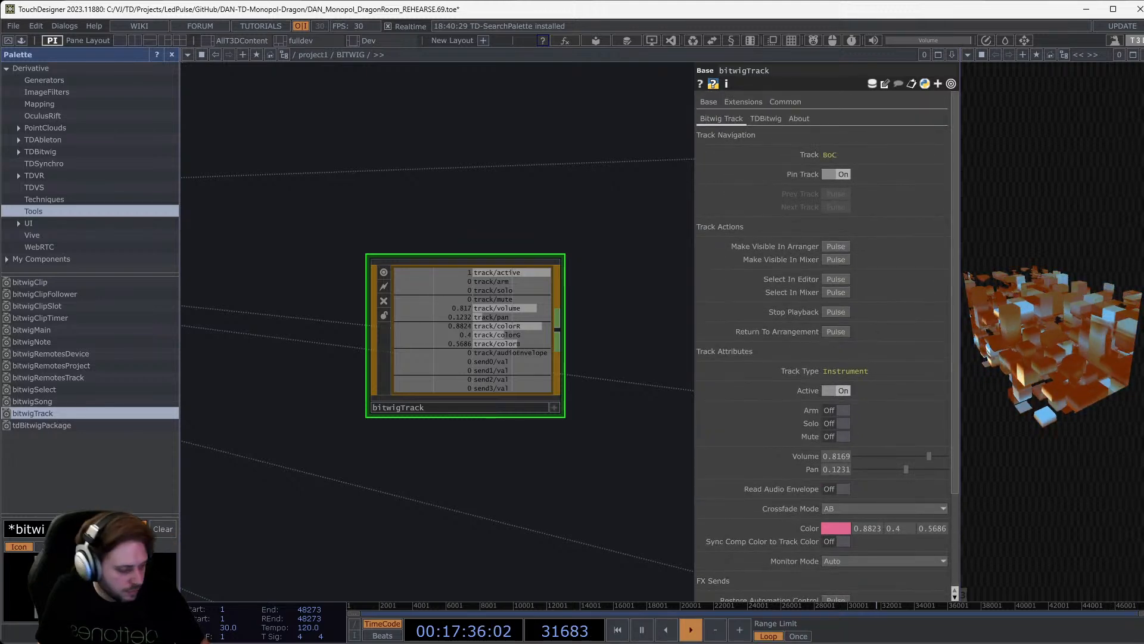
{"action": "key", "text": "alt+Tab"}
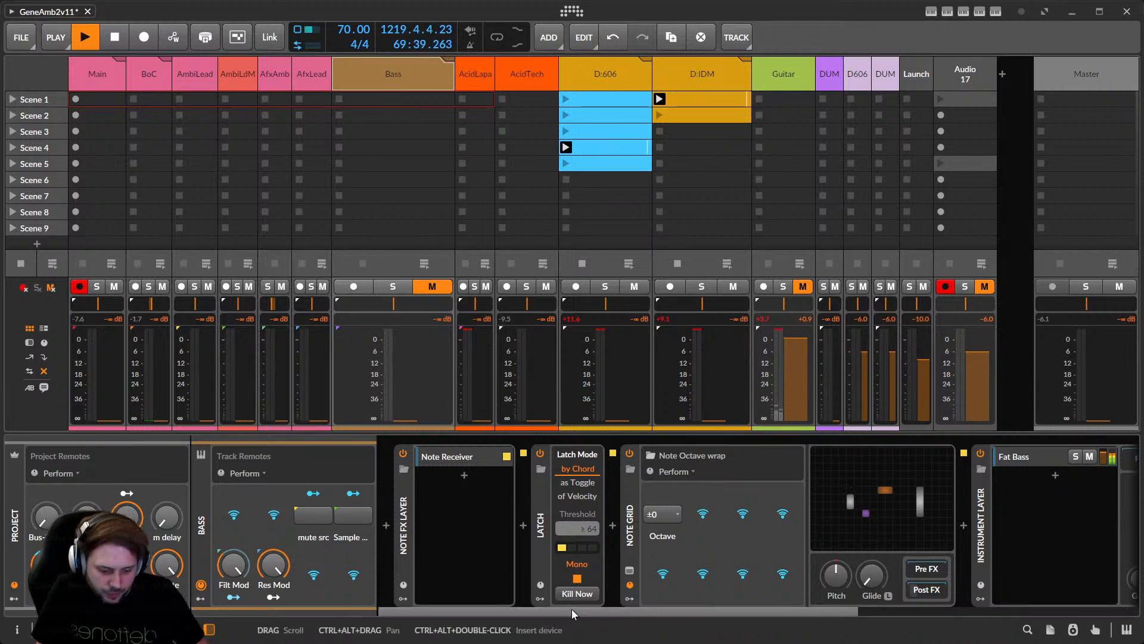
Select the Bass track's Multiband FX-2, then scroll the Main track's chain to the Analyze RMS FX Grid.
{"action": "left_click_drag", "start_coordinate": [571, 611], "coordinate": [906, 621]}
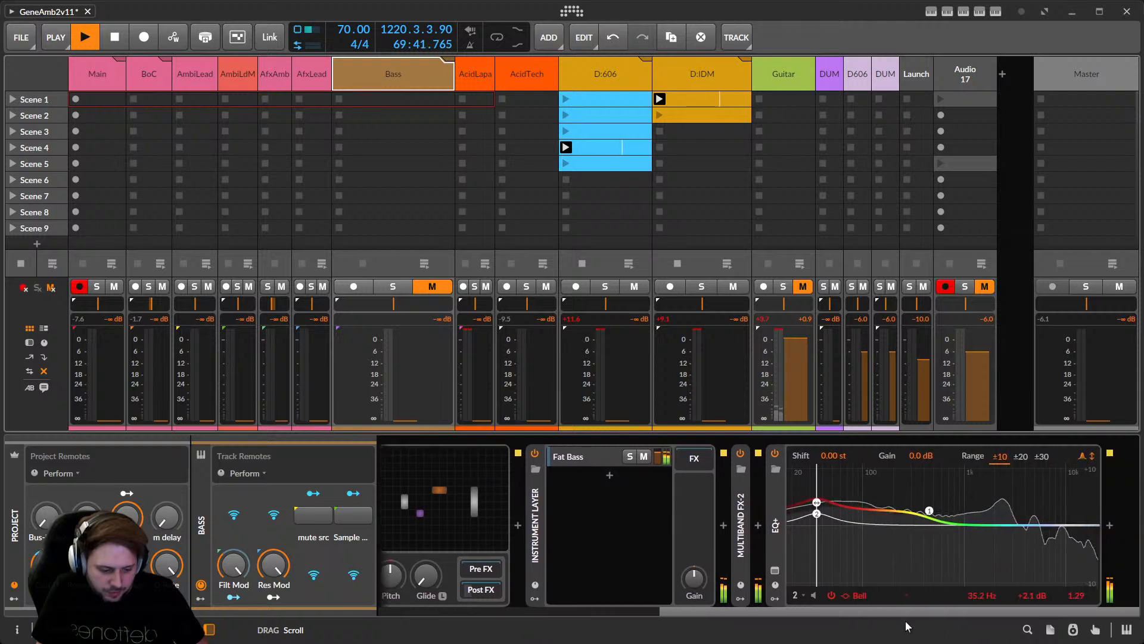
{"action": "left_click", "coordinate": [745, 550]}
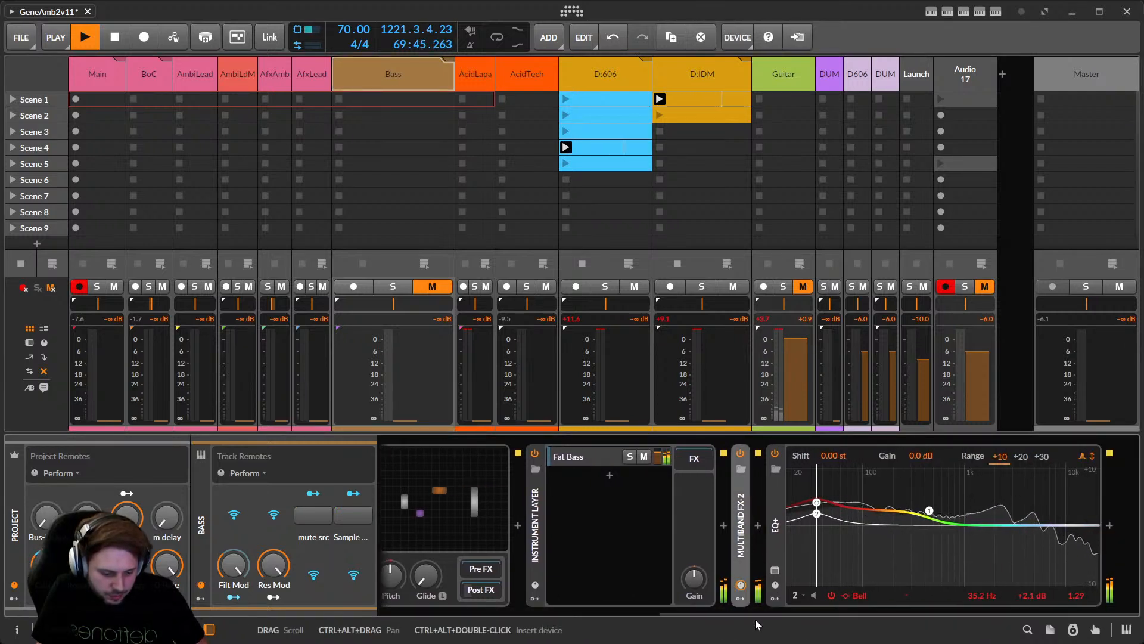
{"action": "left_click", "coordinate": [90, 82]}
{"action": "left_click_drag", "start_coordinate": [778, 612], "coordinate": [1128, 610]}
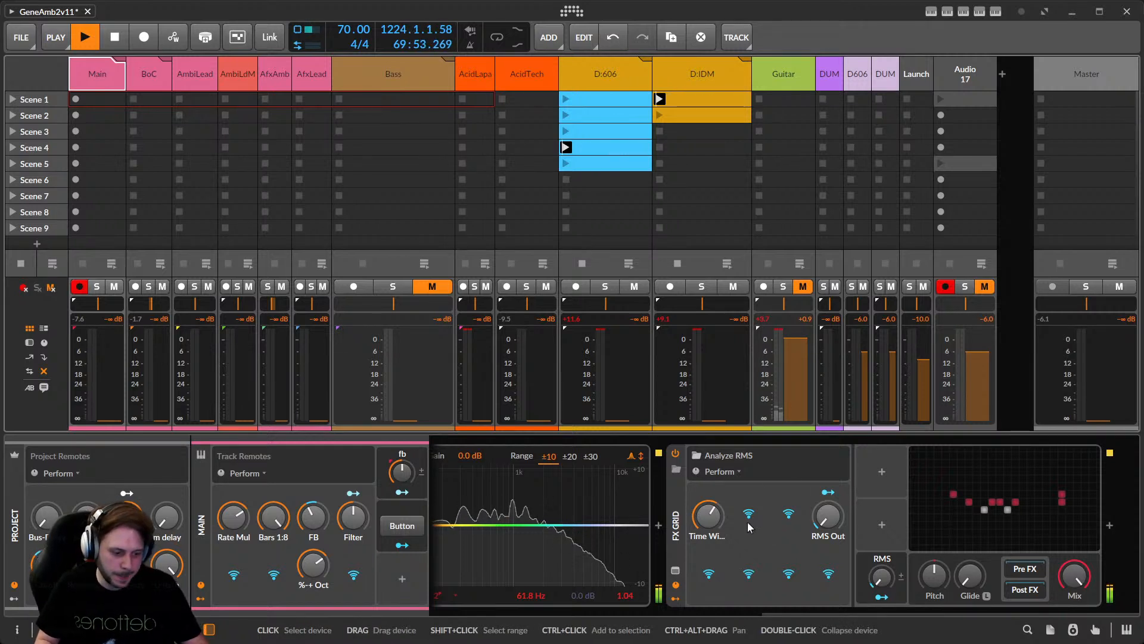
Open the Analyze RMS grid patch, browse module categories, and cut its Average time to 4.13 ms.
{"action": "left_click", "coordinate": [985, 499]}
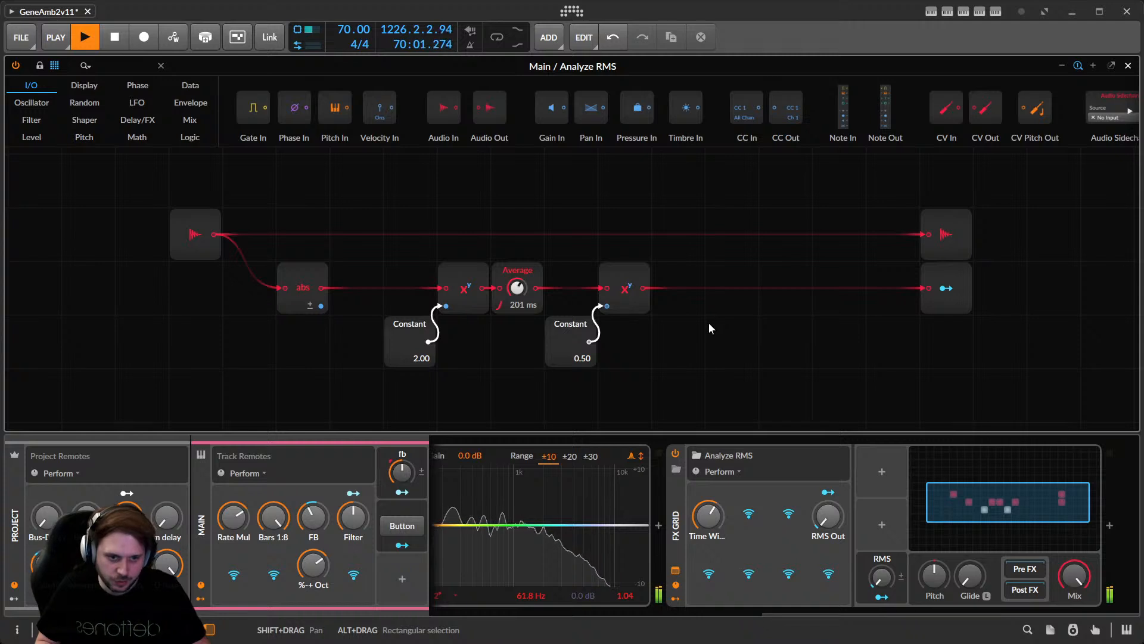
{"action": "left_click", "coordinate": [88, 103]}
{"action": "left_click", "coordinate": [137, 102]}
{"action": "left_click", "coordinate": [179, 102]}
{"action": "left_click", "coordinate": [127, 121]}
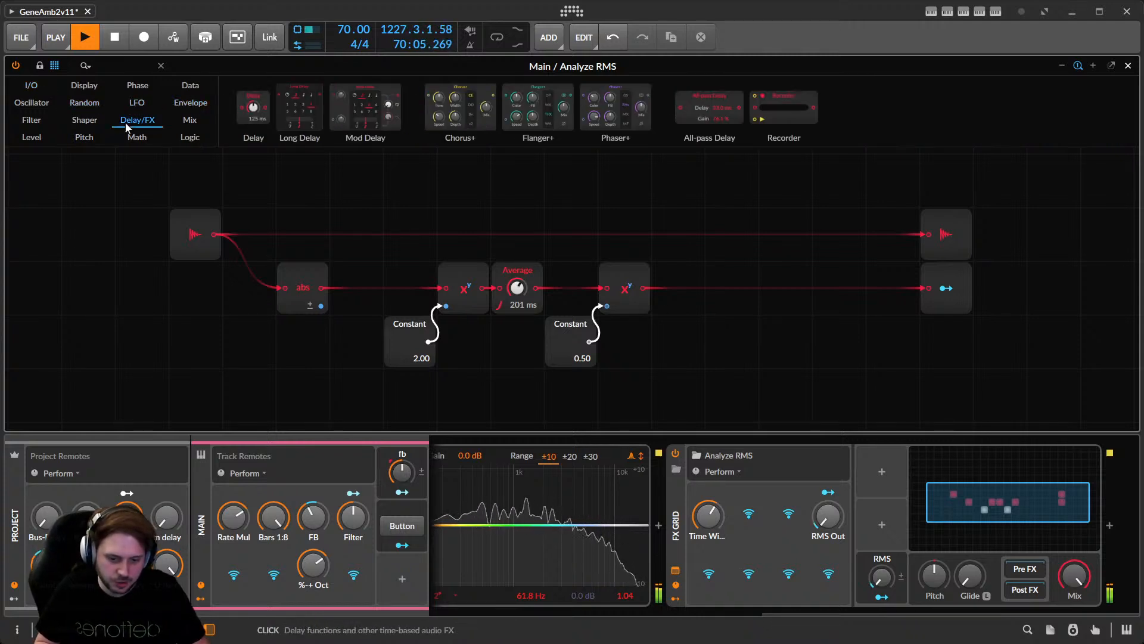
{"action": "left_click", "coordinate": [138, 103]}
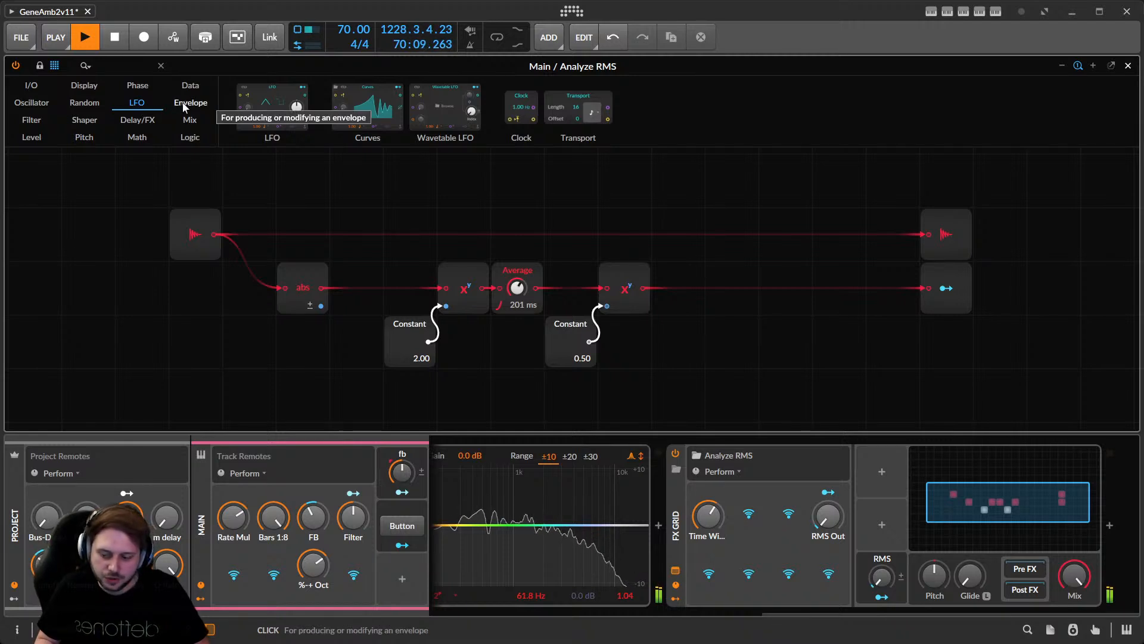
{"action": "left_click", "coordinate": [84, 119]}
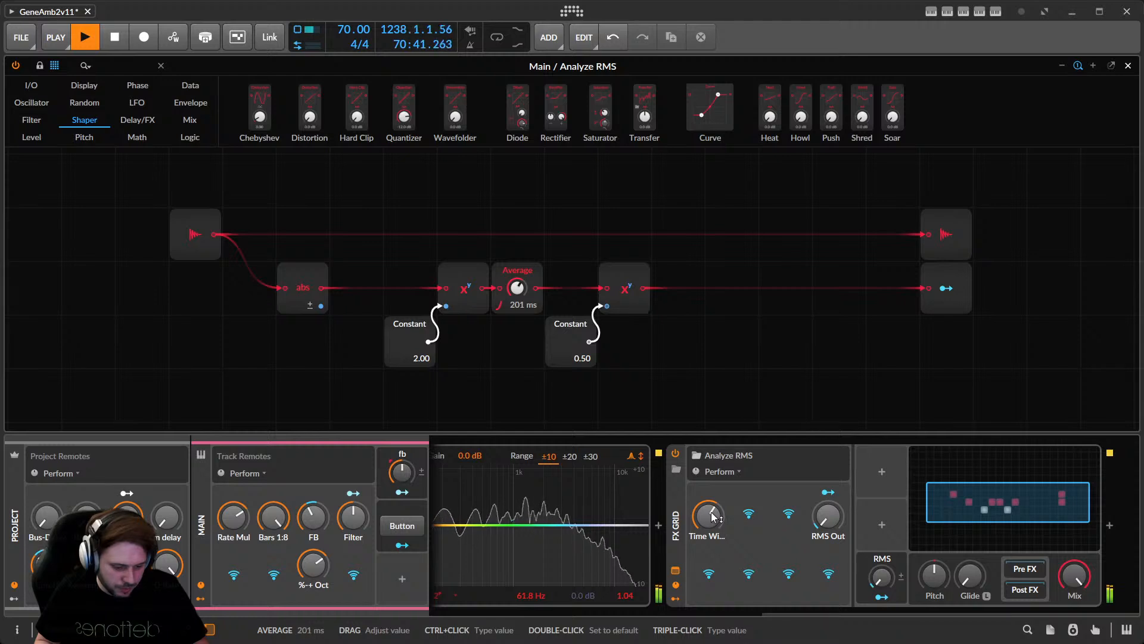
{"action": "left_click_drag", "start_coordinate": [718, 518], "coordinate": [718, 554]}
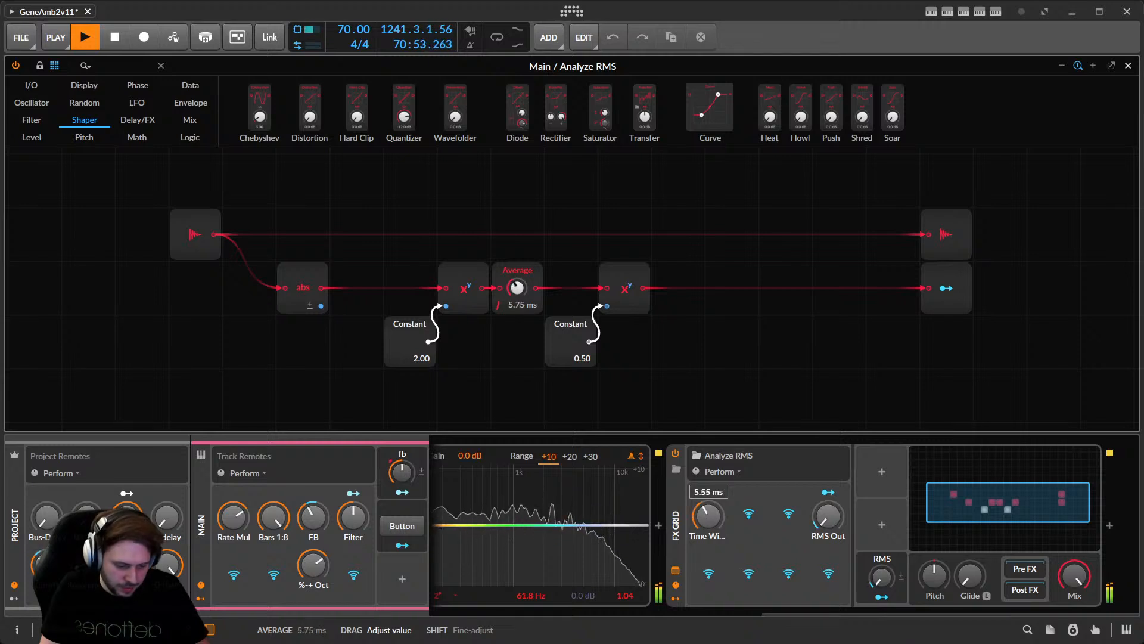
{"action": "left_click_drag", "start_coordinate": [709, 517], "coordinate": [709, 518]}
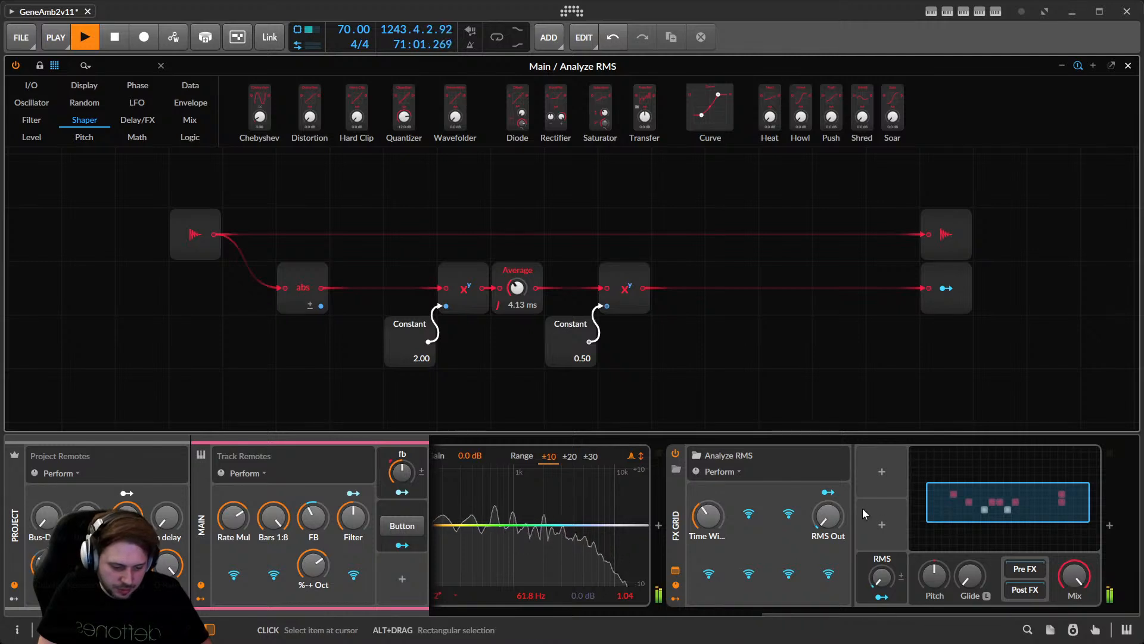
Switch the Project Remotes page from Perform to Analyze.
{"action": "left_click", "coordinate": [55, 473]}
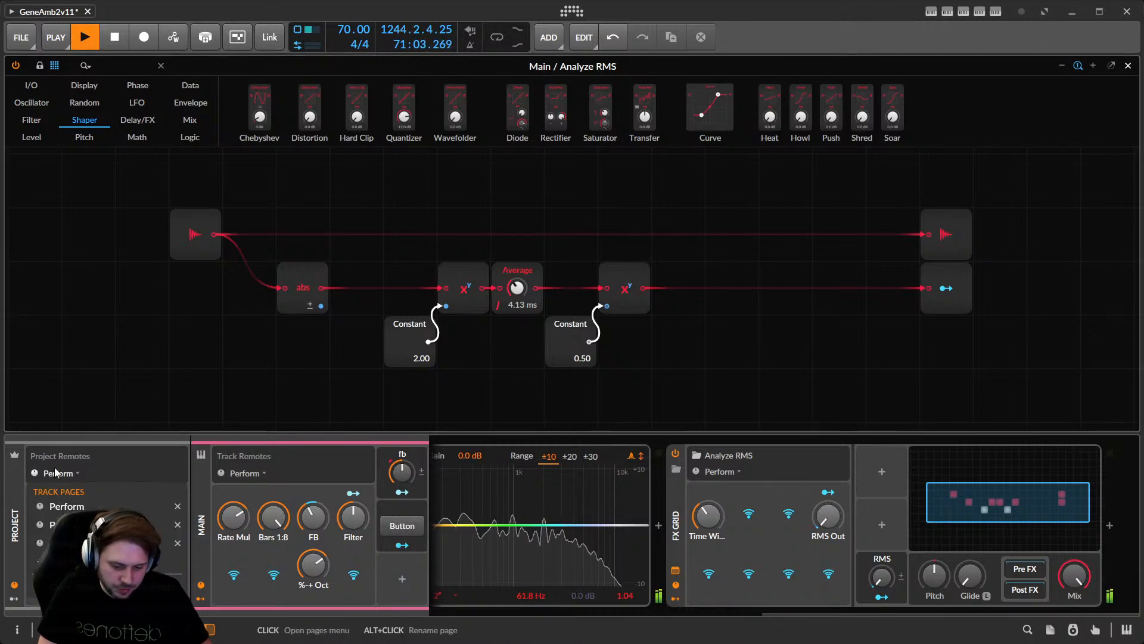
{"action": "left_click", "coordinate": [72, 542]}
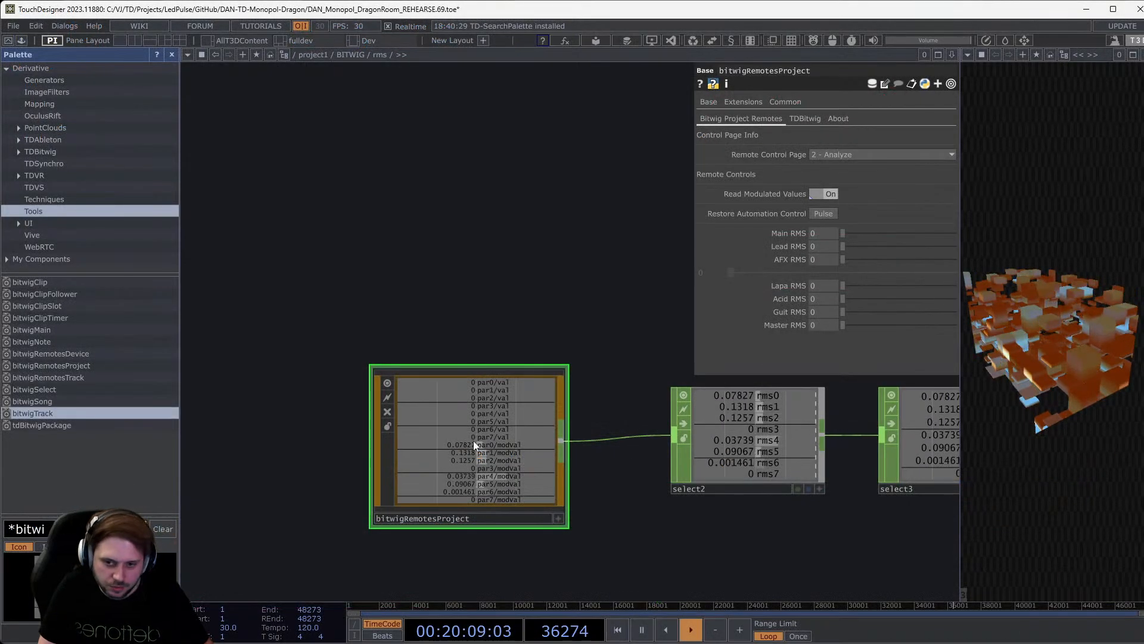
Hide the Palette and zoom around bitwigRemotesProject to view the live rms values.
{"action": "scroll", "coordinate": [476, 442], "scroll_direction": "up", "scroll_amount": 5}
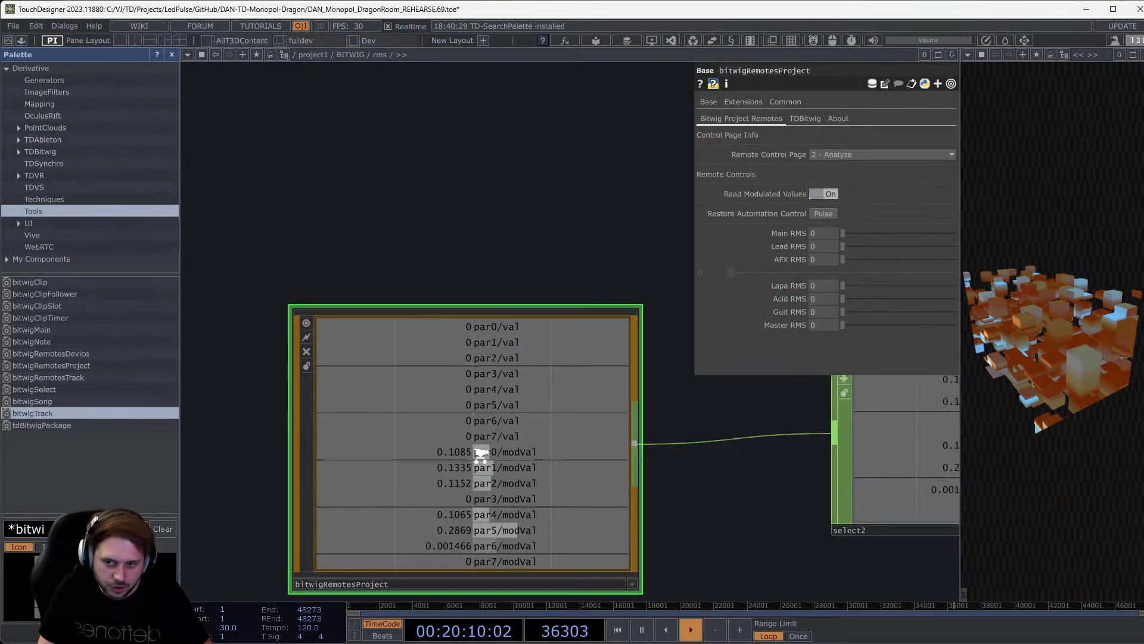
{"action": "scroll", "coordinate": [480, 454], "scroll_direction": "down", "scroll_amount": 2}
{"action": "left_click", "coordinate": [172, 54]}
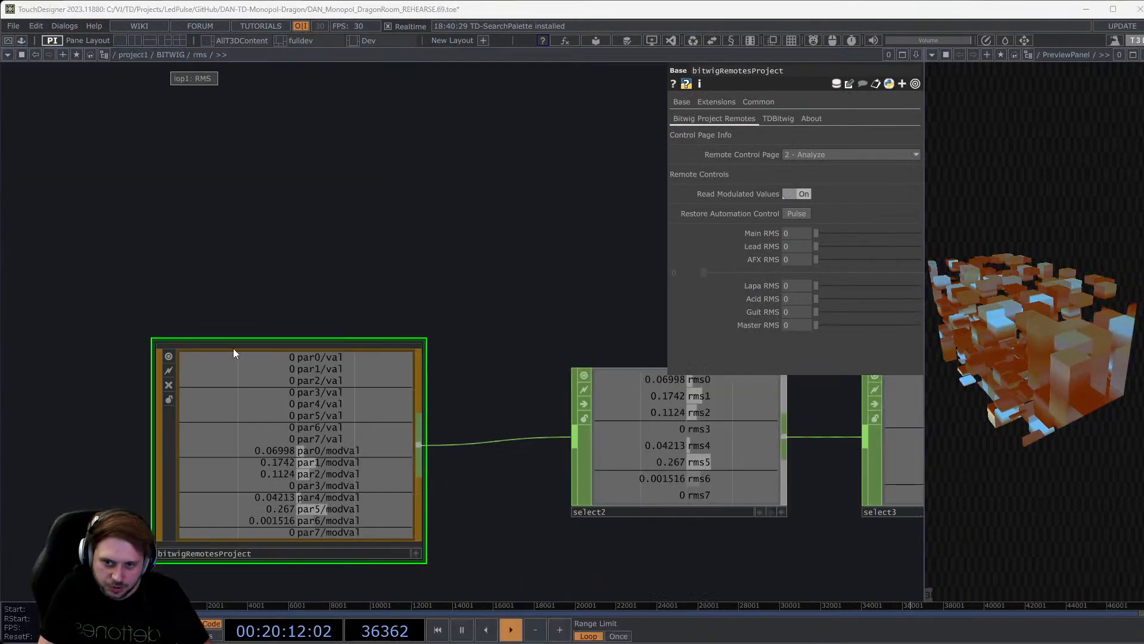
{"action": "scroll", "coordinate": [263, 495], "scroll_direction": "up", "scroll_amount": 3}
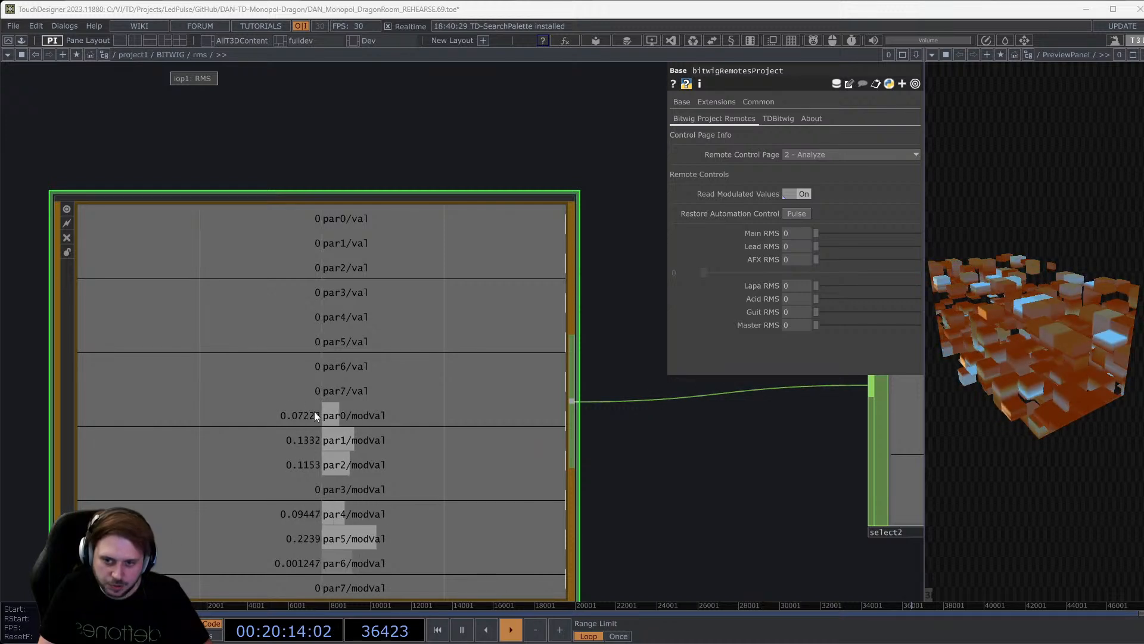
{"action": "scroll", "coordinate": [353, 419], "scroll_direction": "down", "scroll_amount": 1}
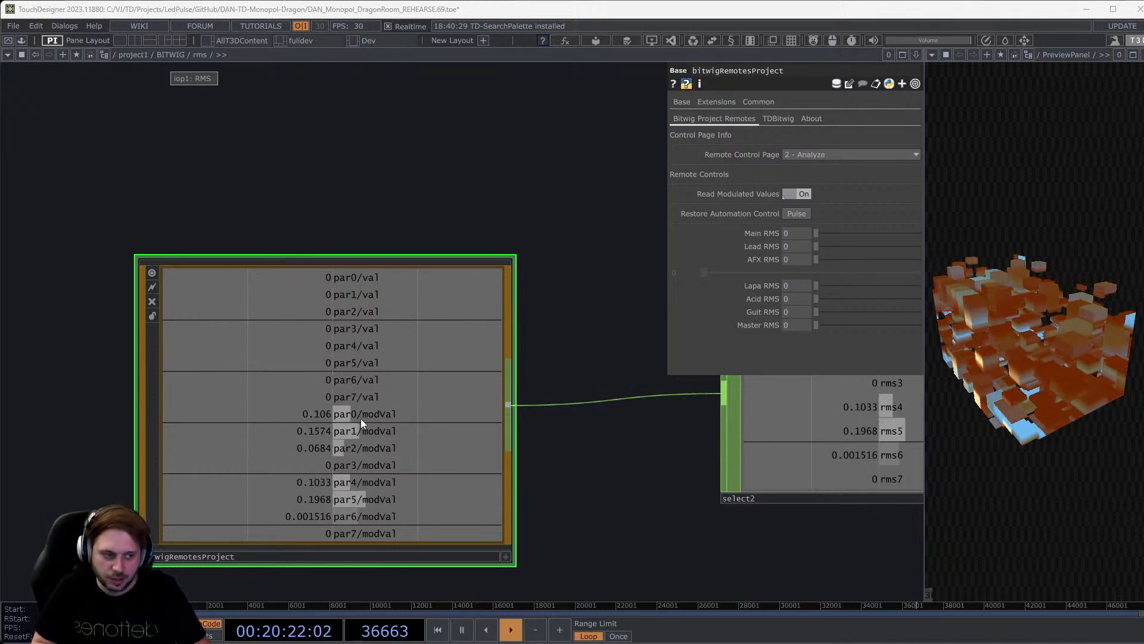
{"action": "scroll", "coordinate": [360, 418], "scroll_direction": "down", "scroll_amount": 5}
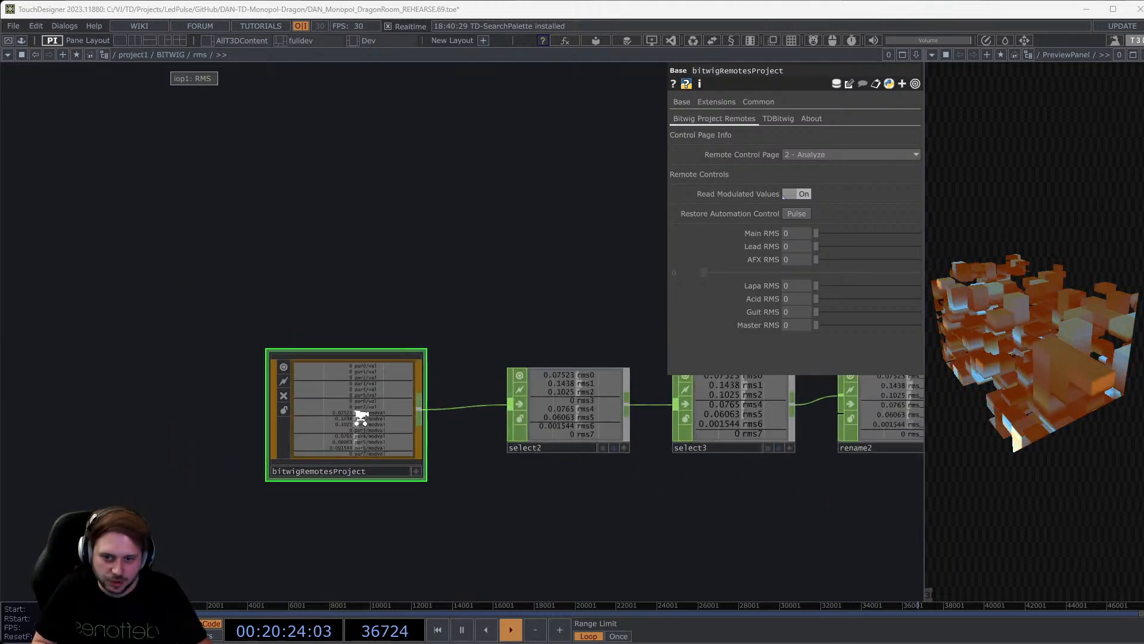
{"action": "scroll", "coordinate": [360, 417], "scroll_direction": "up", "scroll_amount": 4}
{"action": "scroll", "coordinate": [359, 435], "scroll_direction": "down", "scroll_amount": 2}
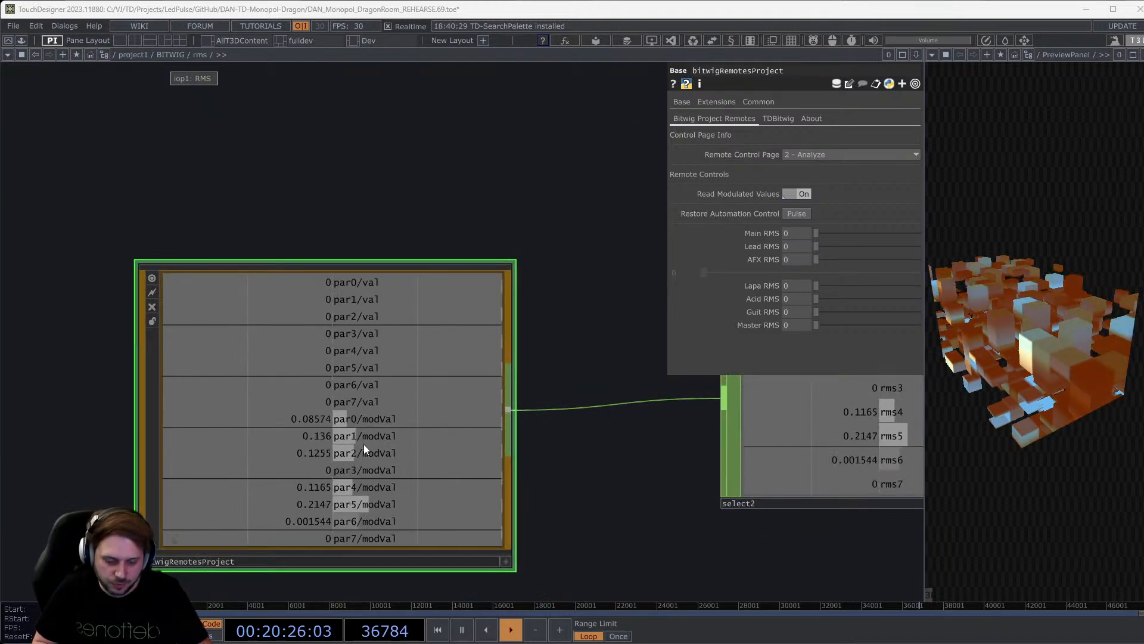
{"action": "scroll", "coordinate": [364, 444], "scroll_direction": "down", "scroll_amount": 4}
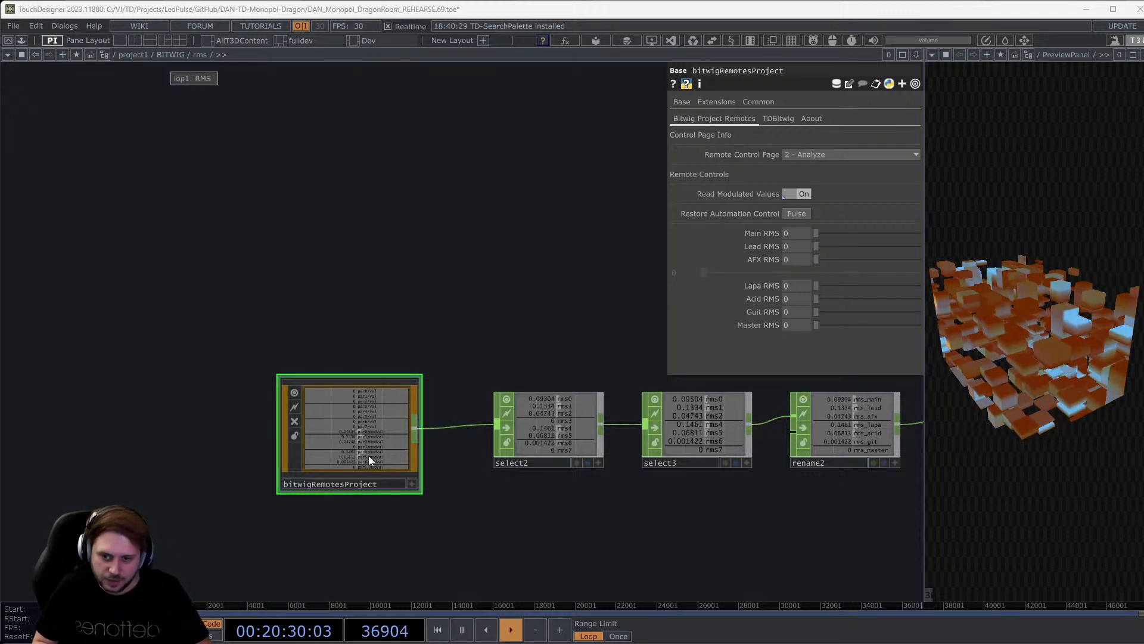
{"action": "scroll", "coordinate": [368, 456], "scroll_direction": "up", "scroll_amount": 5}
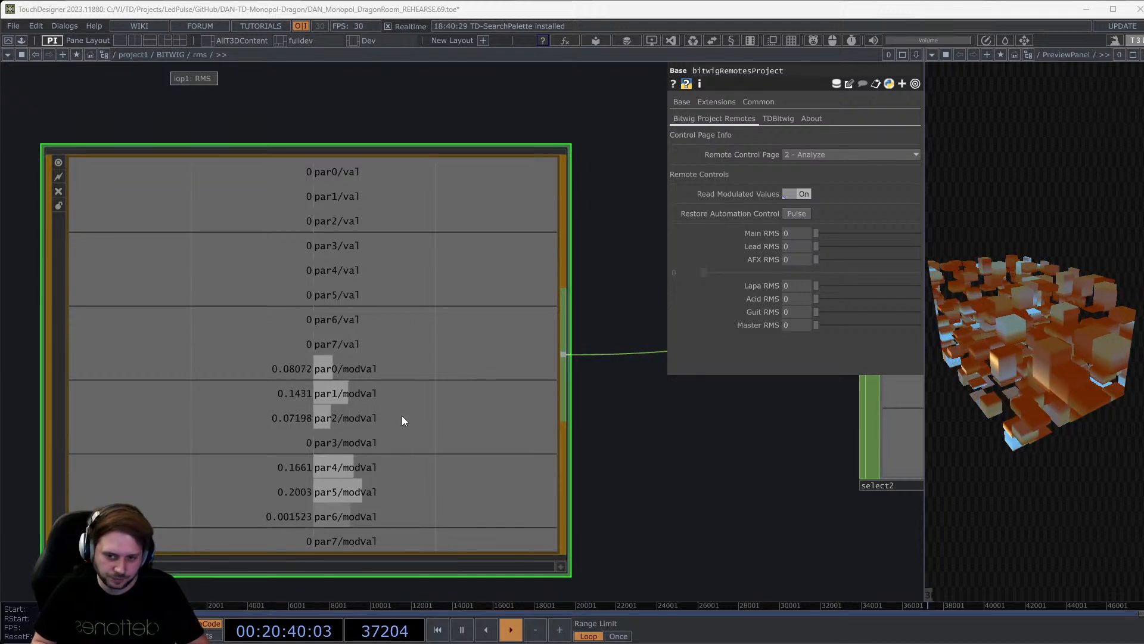
{"action": "scroll", "coordinate": [402, 416], "scroll_direction": "down", "scroll_amount": 5}
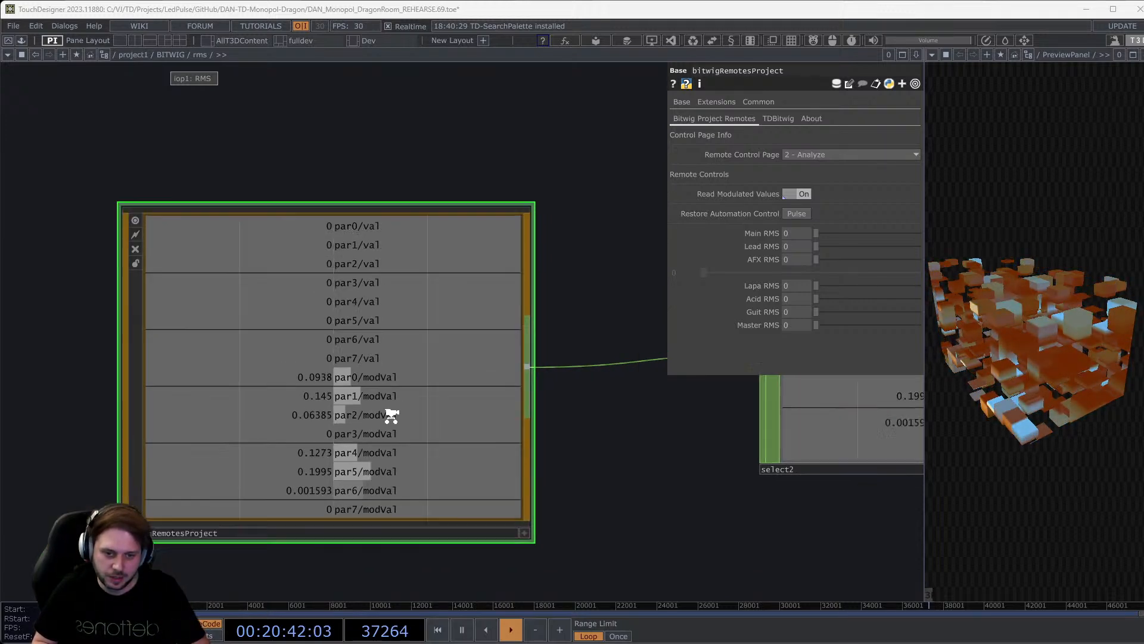
Inspect select2, select3 and rename2, checking the rms_main through rms_master channel names.
{"action": "left_click_drag", "start_coordinate": [570, 479], "coordinate": [401, 439]}
{"action": "left_click", "coordinate": [392, 432]}
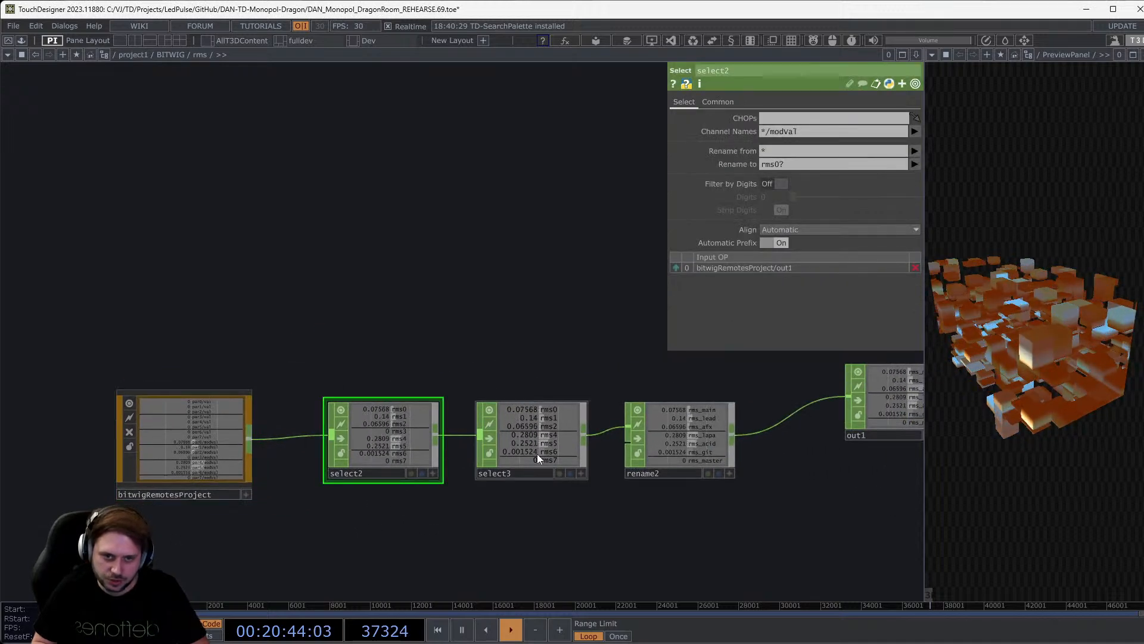
{"action": "left_click", "coordinate": [555, 448]}
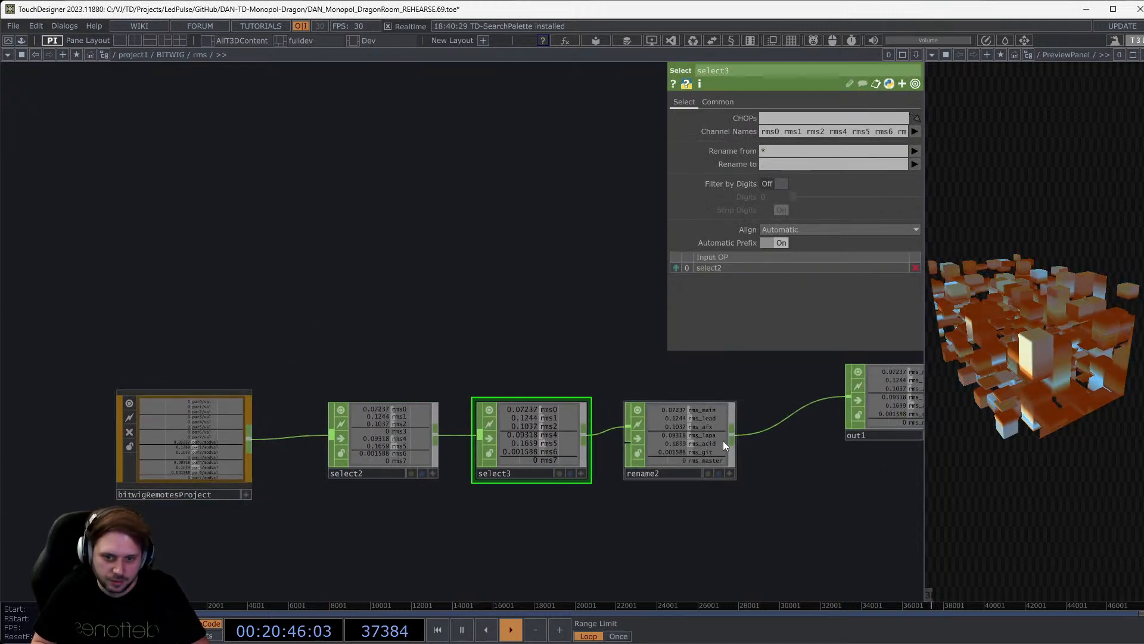
{"action": "left_click", "coordinate": [706, 442]}
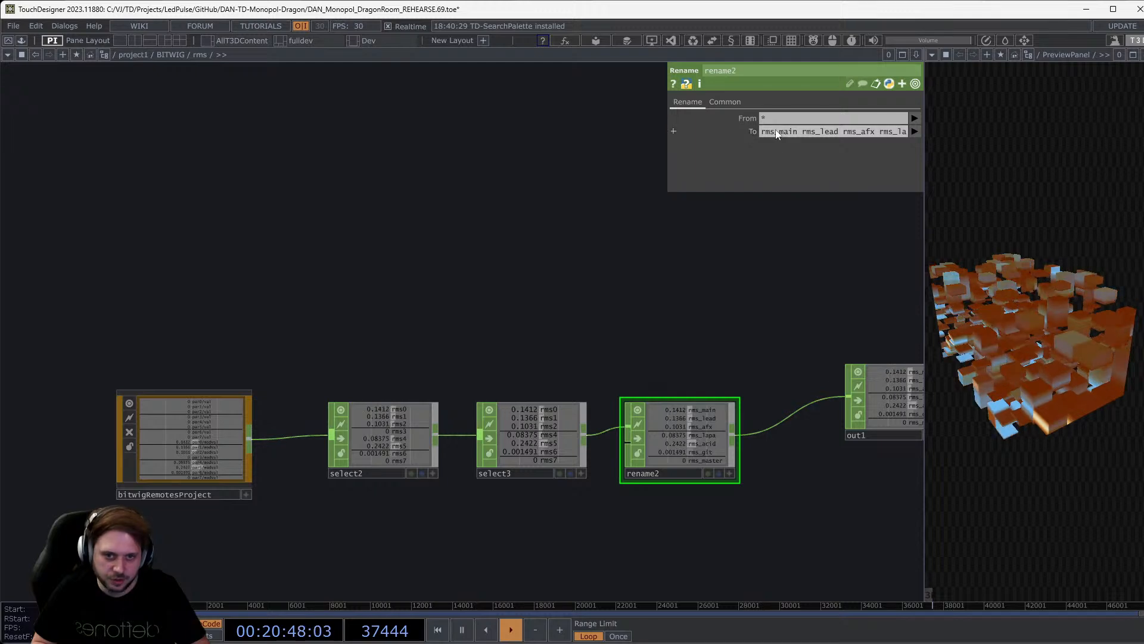
{"action": "left_click", "coordinate": [796, 132]}
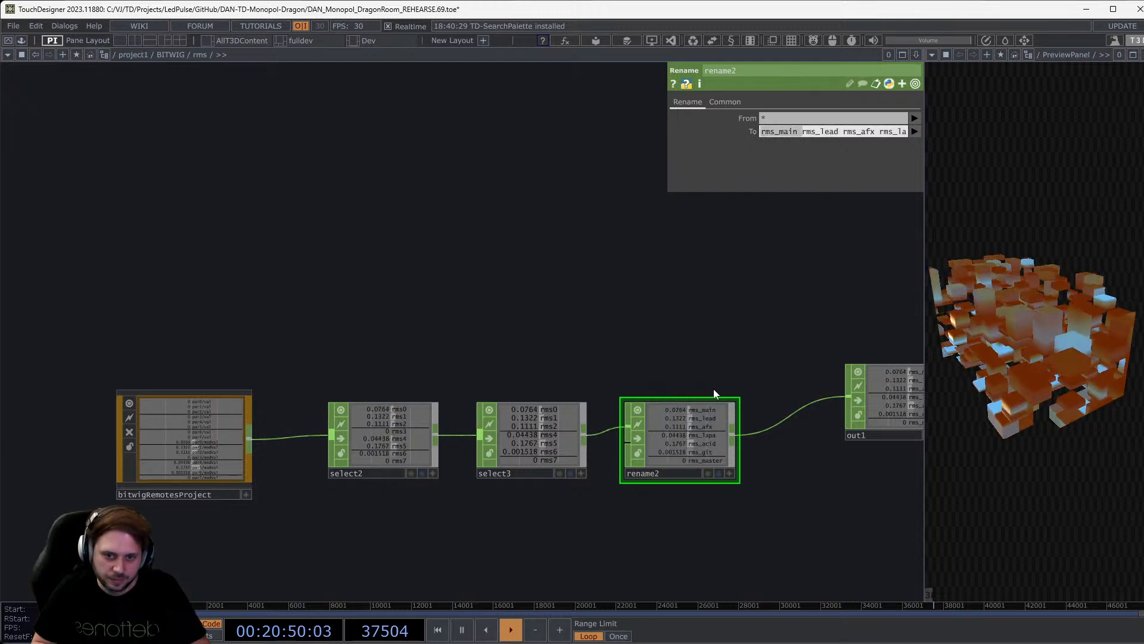
Move the out1 node next to rename2 at the end of the rms chain.
{"action": "scroll", "coordinate": [713, 389], "scroll_direction": "up", "scroll_amount": 3}
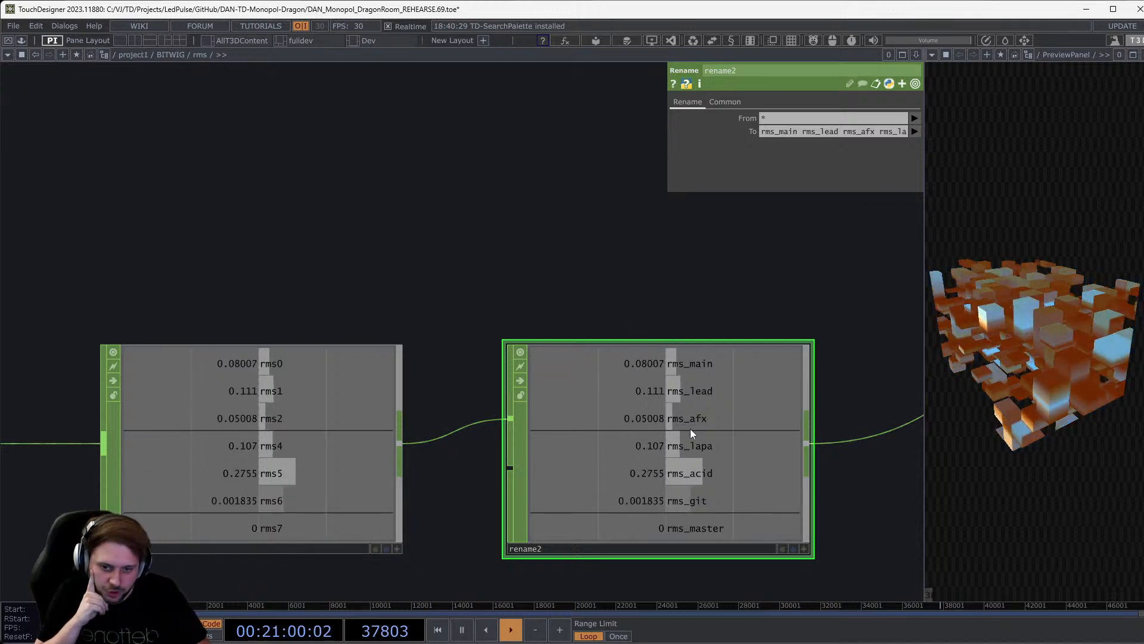
{"action": "scroll", "coordinate": [690, 427], "scroll_direction": "down", "scroll_amount": 6}
{"action": "left_click_drag", "start_coordinate": [774, 406], "coordinate": [761, 430]}
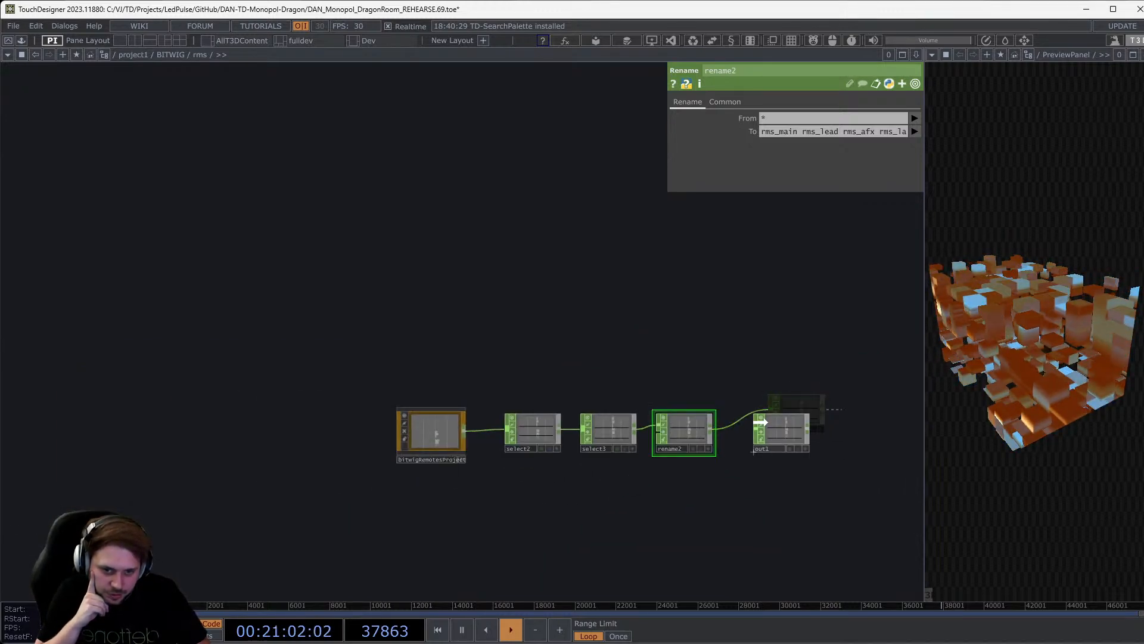
Zoom and pan the network to bring the track note nodes and lower node chain into view.
{"action": "scroll", "coordinate": [713, 434], "scroll_direction": "down", "scroll_amount": 8}
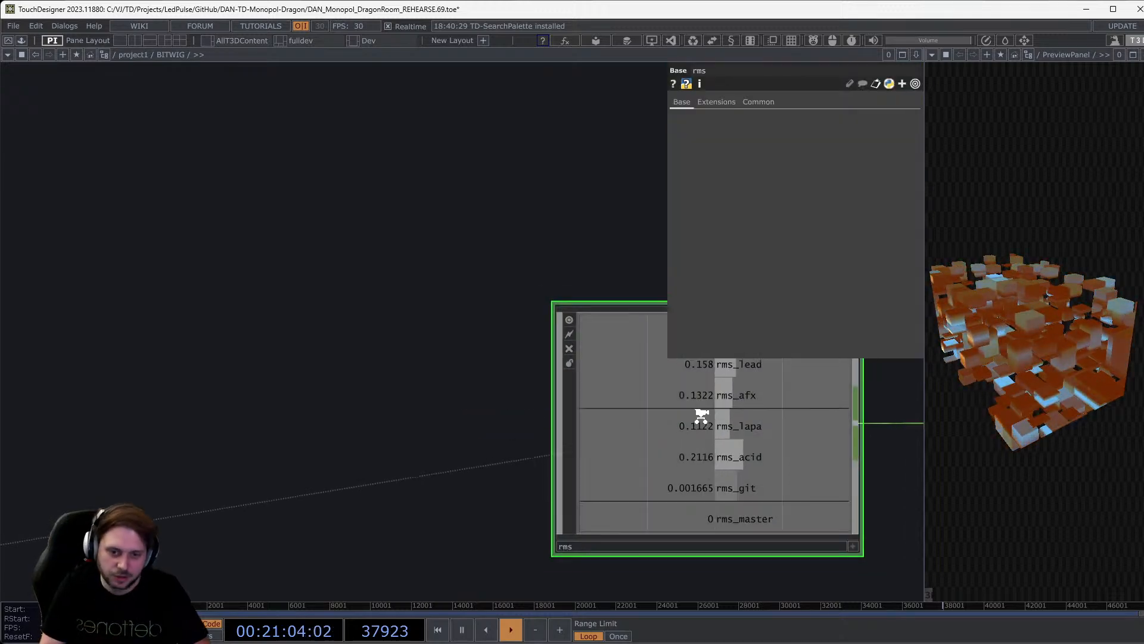
{"action": "scroll", "coordinate": [682, 441], "scroll_direction": "down", "scroll_amount": 3}
{"action": "left_click_drag", "start_coordinate": [536, 391], "coordinate": [330, 240]}
{"action": "scroll", "coordinate": [489, 460], "scroll_direction": "up", "scroll_amount": 7}
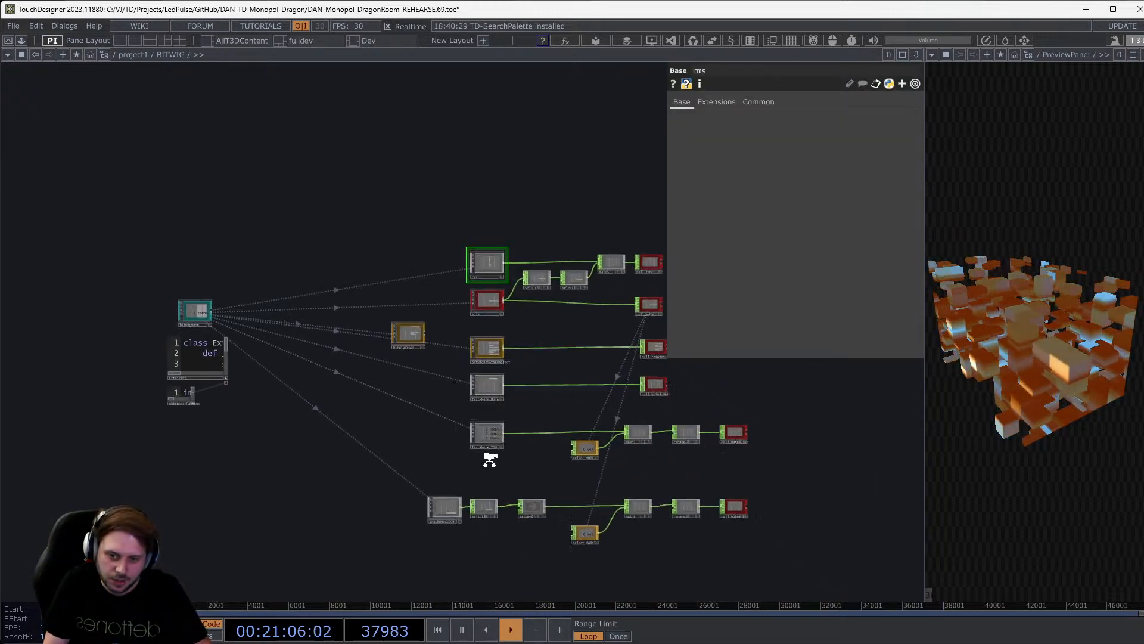
{"action": "scroll", "coordinate": [490, 464], "scroll_direction": "up", "scroll_amount": 2}
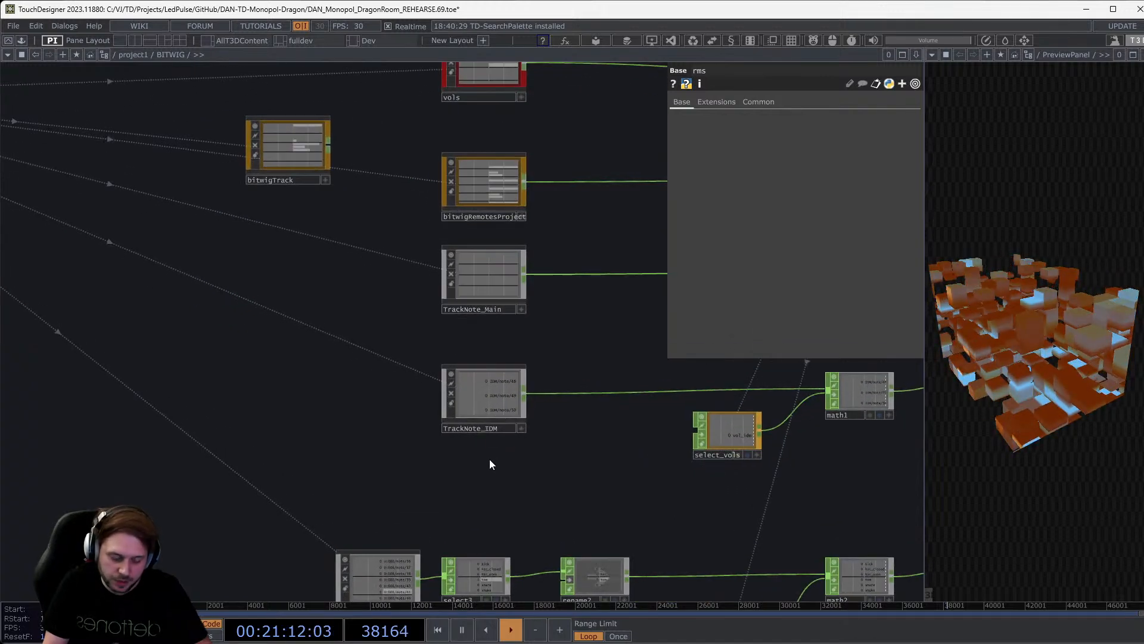
{"action": "left_click_drag", "start_coordinate": [461, 484], "coordinate": [430, 450]}
Enter TrackNote_606 and select bitwigNote to watch its live note channels.
{"action": "double_click", "coordinate": [368, 545]}
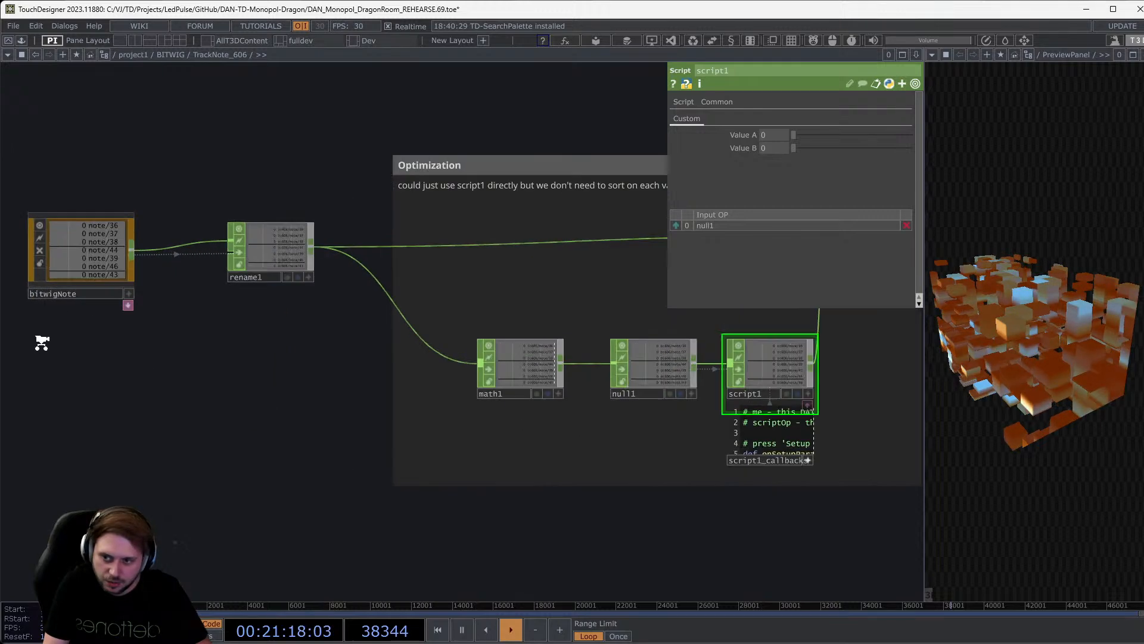
{"action": "left_click", "coordinate": [227, 320]}
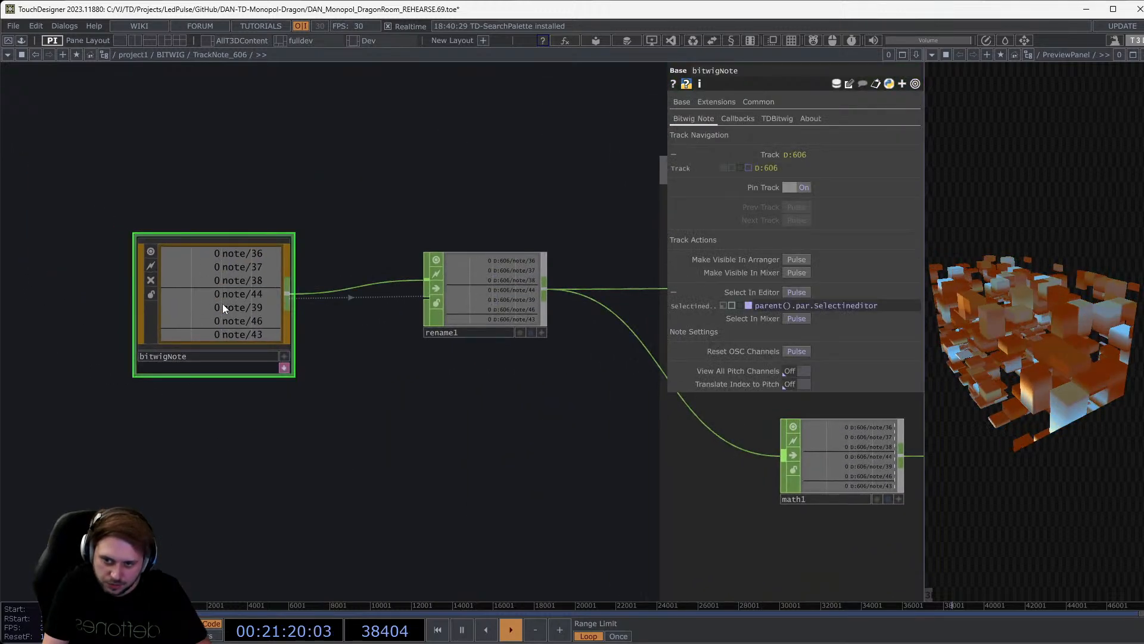
{"action": "scroll", "coordinate": [192, 256], "scroll_direction": "up", "scroll_amount": 4}
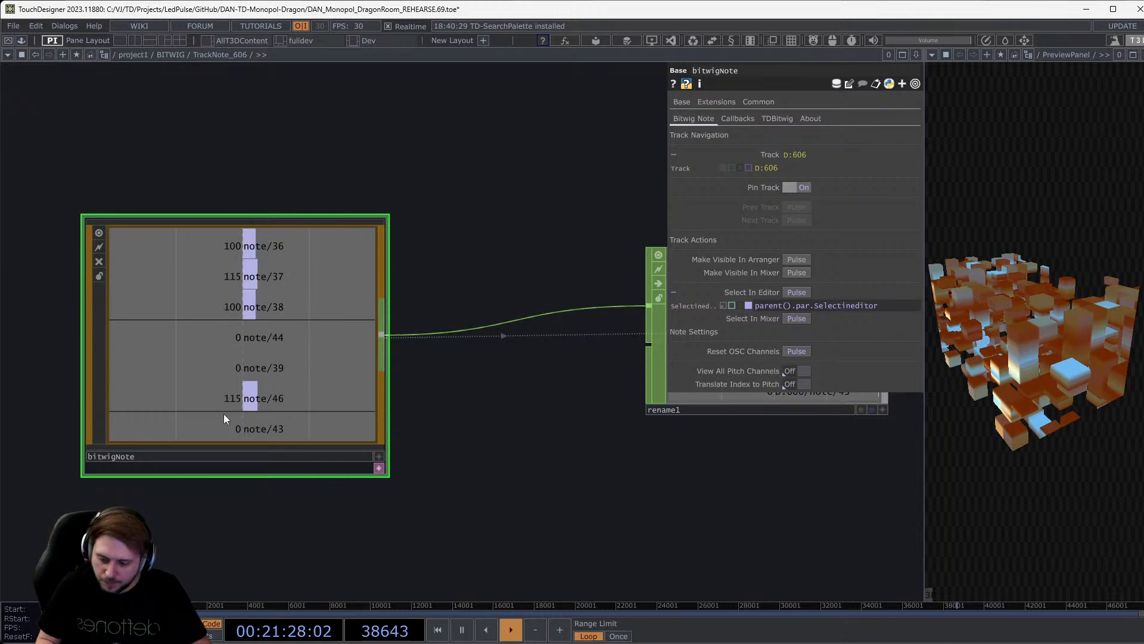
{"action": "scroll", "coordinate": [253, 251], "scroll_direction": "up", "scroll_amount": 2}
{"action": "scroll", "coordinate": [248, 246], "scroll_direction": "down", "scroll_amount": 2}
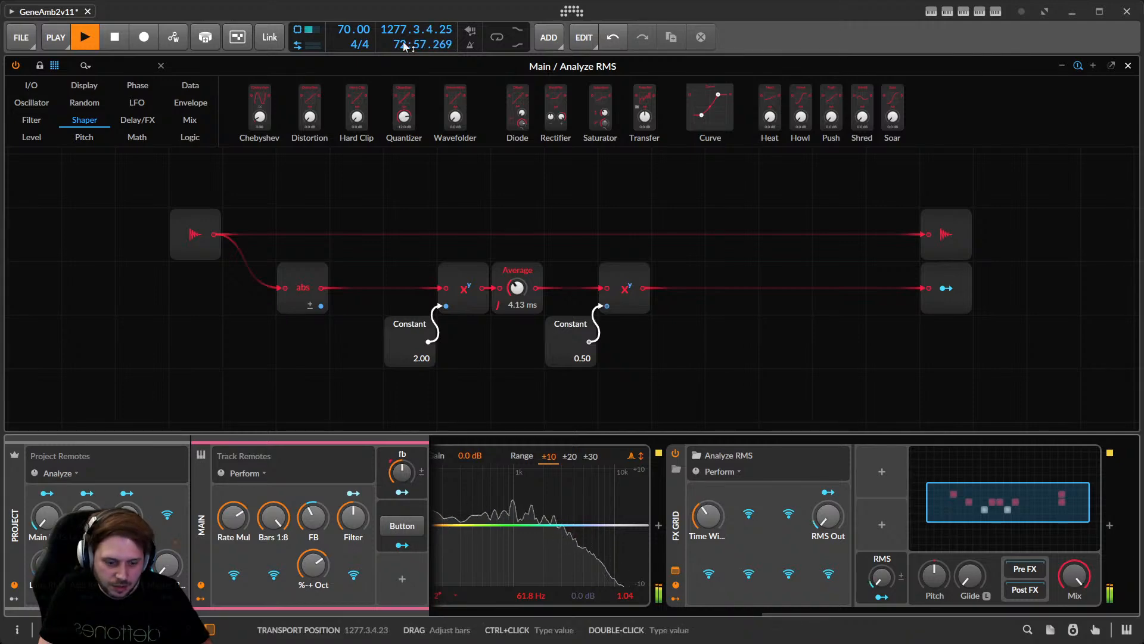
Close the Analyze RMS grid and open the D:606 Scene 4 clip's drum notes in the Detail editor.
{"action": "left_click", "coordinate": [1129, 65]}
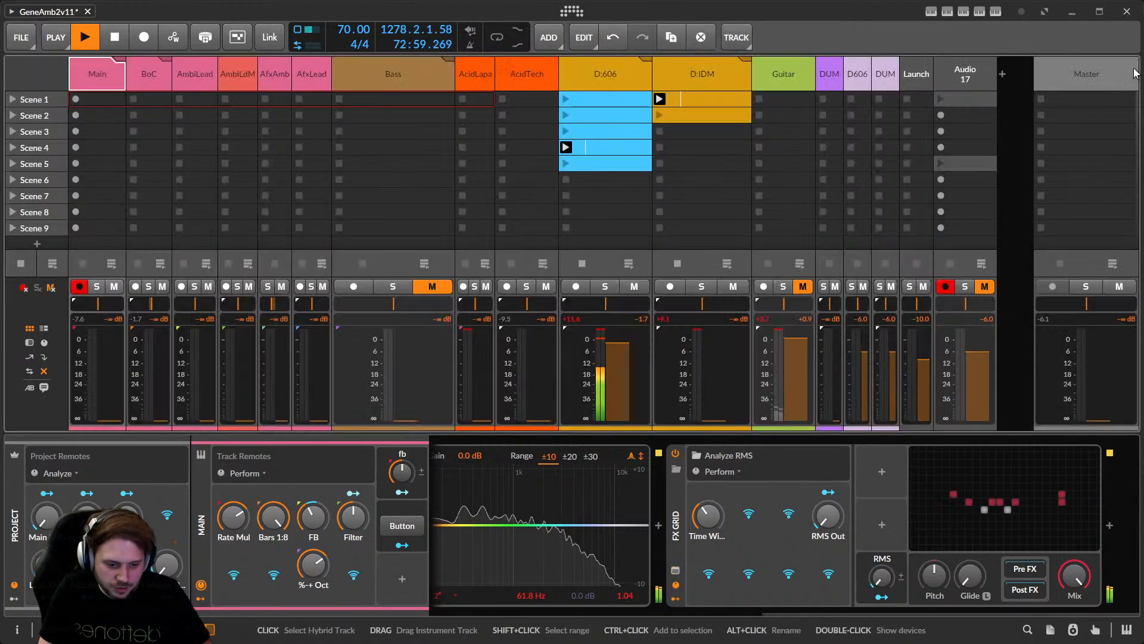
{"action": "double_click", "coordinate": [592, 145]}
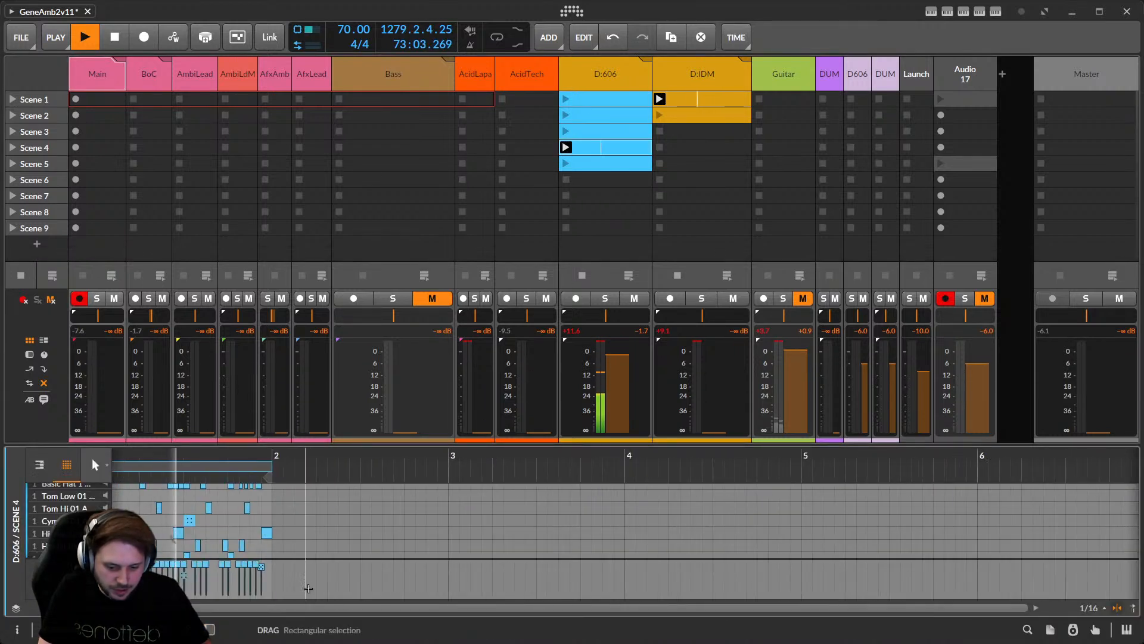
{"action": "left_click_drag", "start_coordinate": [483, 608], "coordinate": [449, 608]}
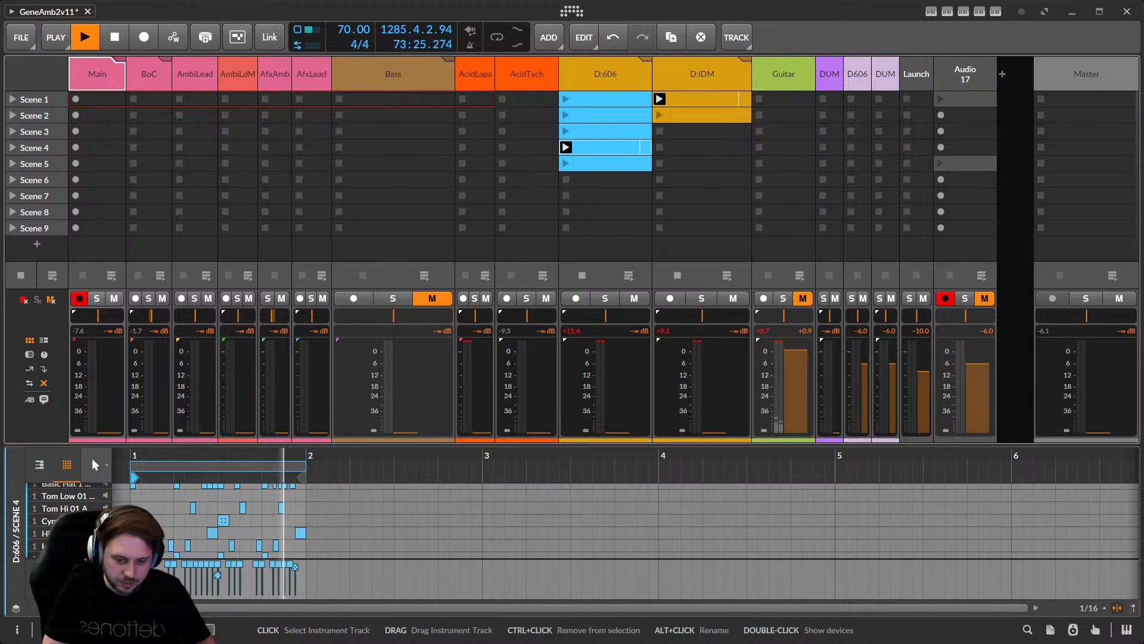
Show the Main track's device chain and scroll through its Latch layer devices.
{"action": "double_click", "coordinate": [88, 84]}
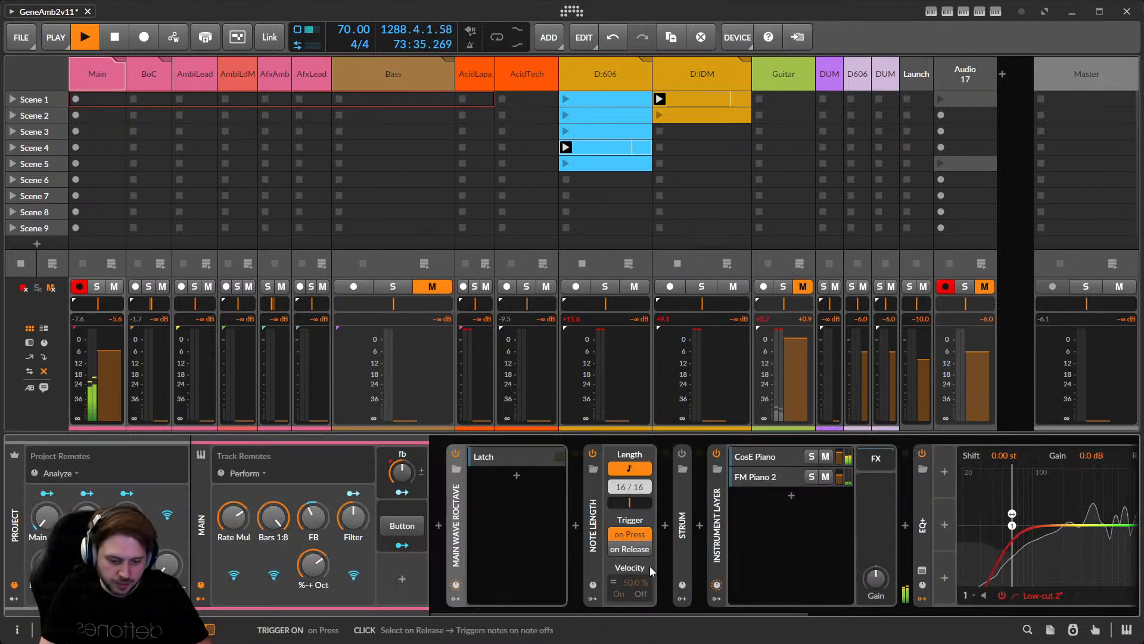
{"action": "left_click_drag", "start_coordinate": [550, 613], "coordinate": [509, 614]}
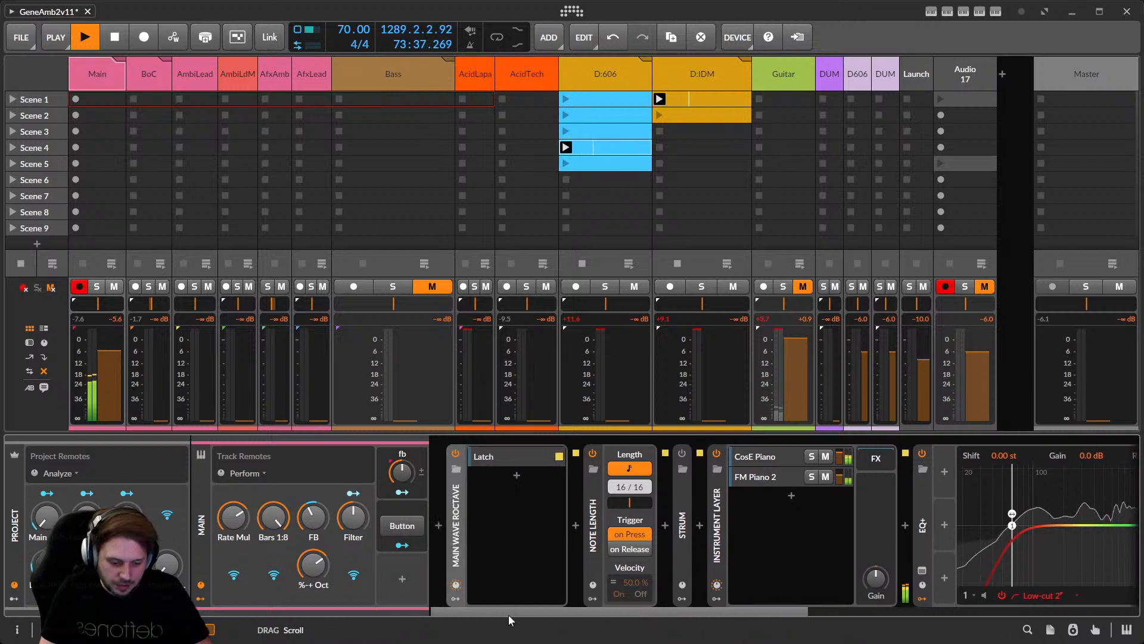
{"action": "left_click", "coordinate": [483, 459]}
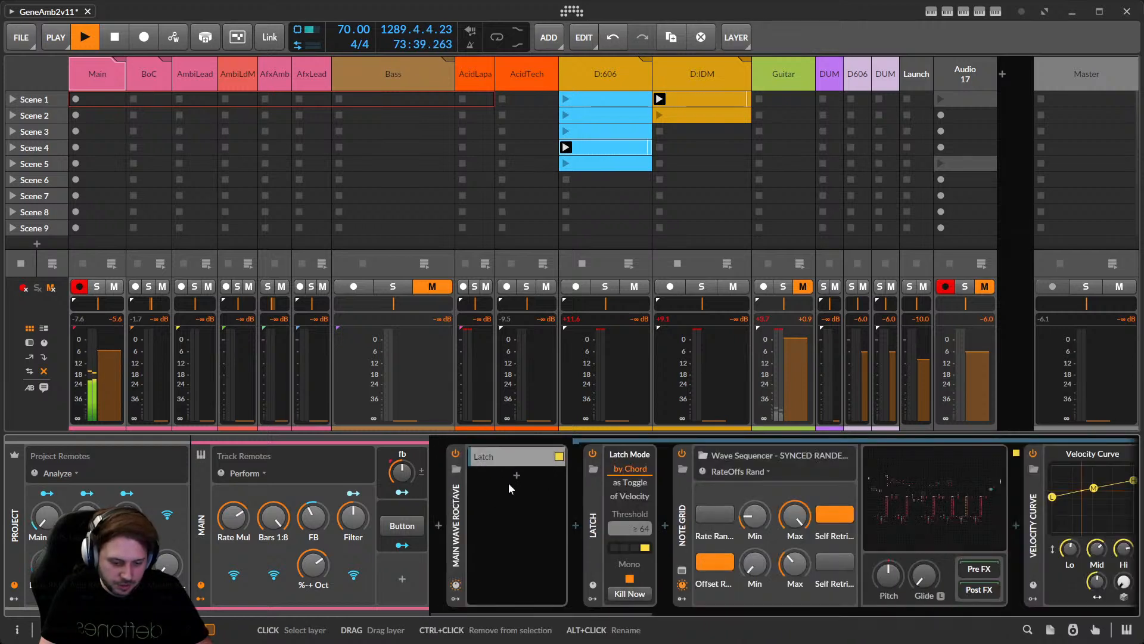
{"action": "left_click_drag", "start_coordinate": [599, 610], "coordinate": [655, 607]}
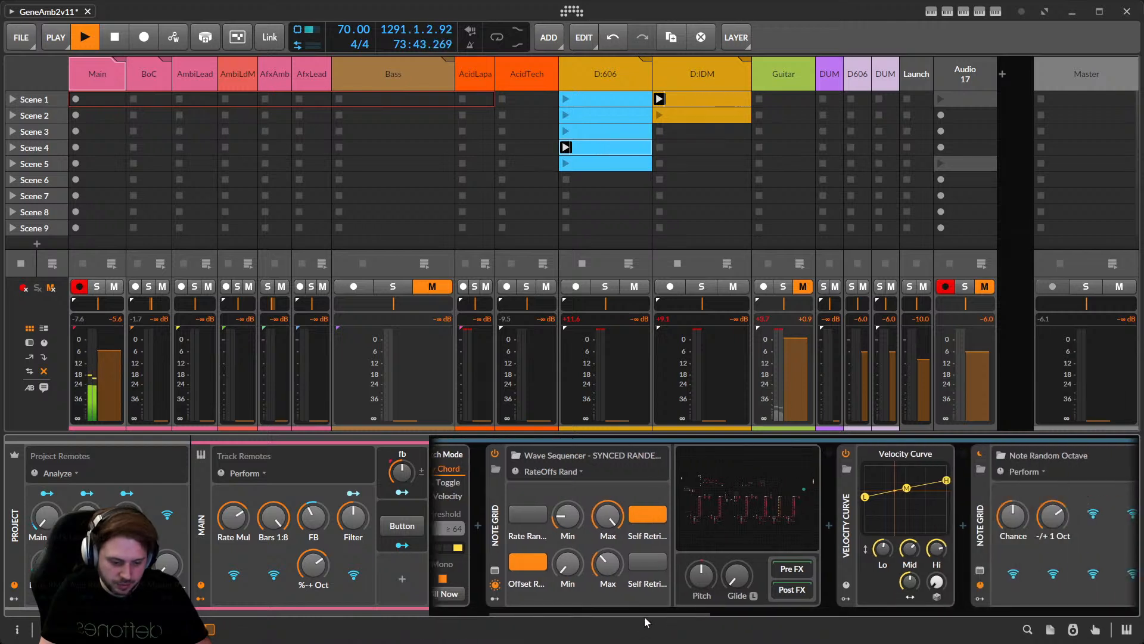
{"action": "left_click_drag", "start_coordinate": [657, 613], "coordinate": [846, 609]}
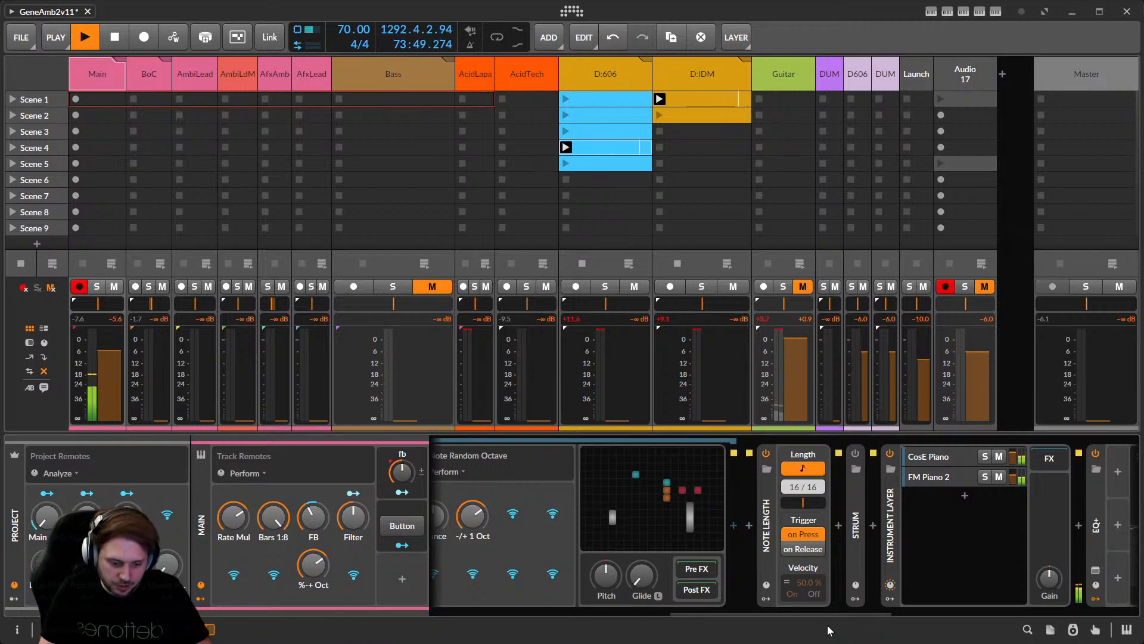
{"action": "left_click_drag", "start_coordinate": [812, 614], "coordinate": [924, 606]}
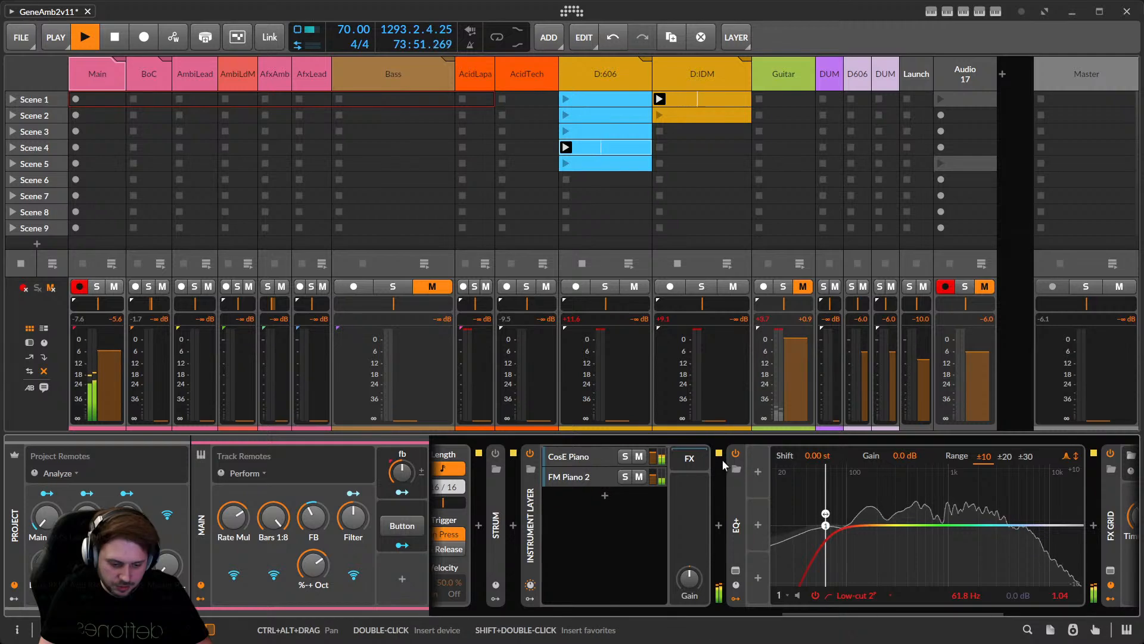
{"action": "left_click_drag", "start_coordinate": [838, 614], "coordinate": [973, 613]}
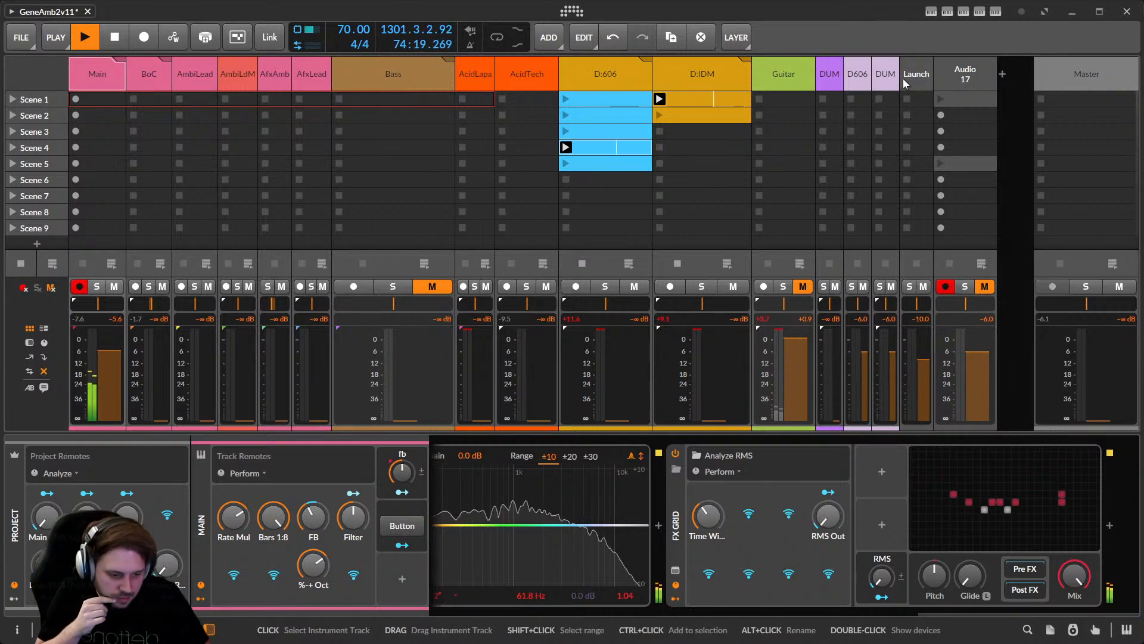
Compare the DUMMY_Main track's devices with Main's, then switch to TouchDesigner.
{"action": "left_click", "coordinate": [837, 84]}
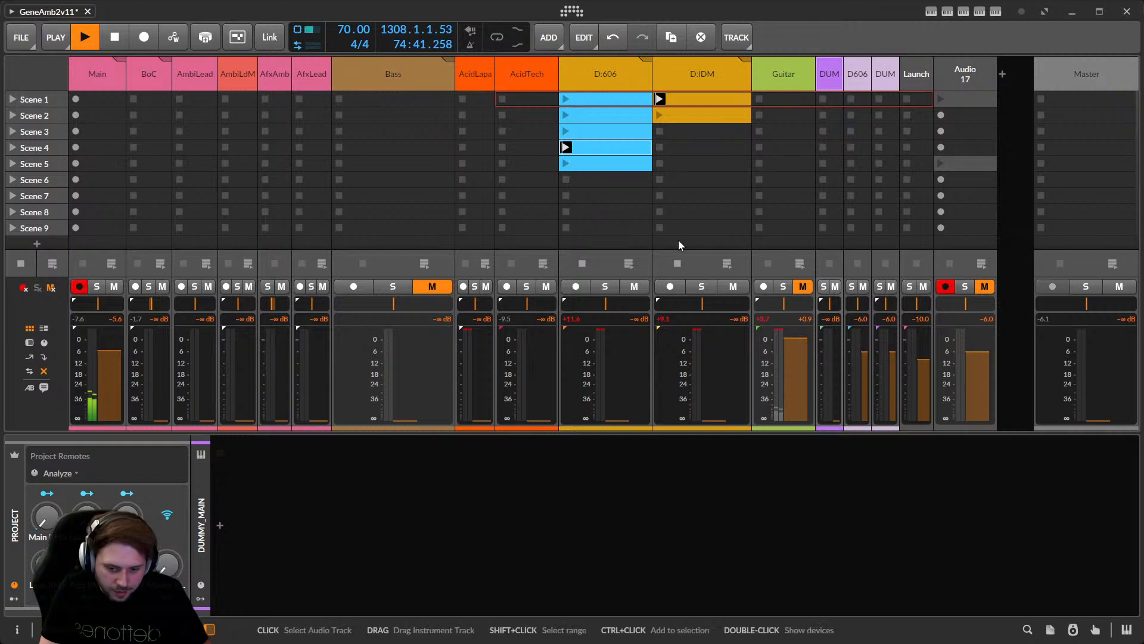
{"action": "left_click", "coordinate": [106, 70]}
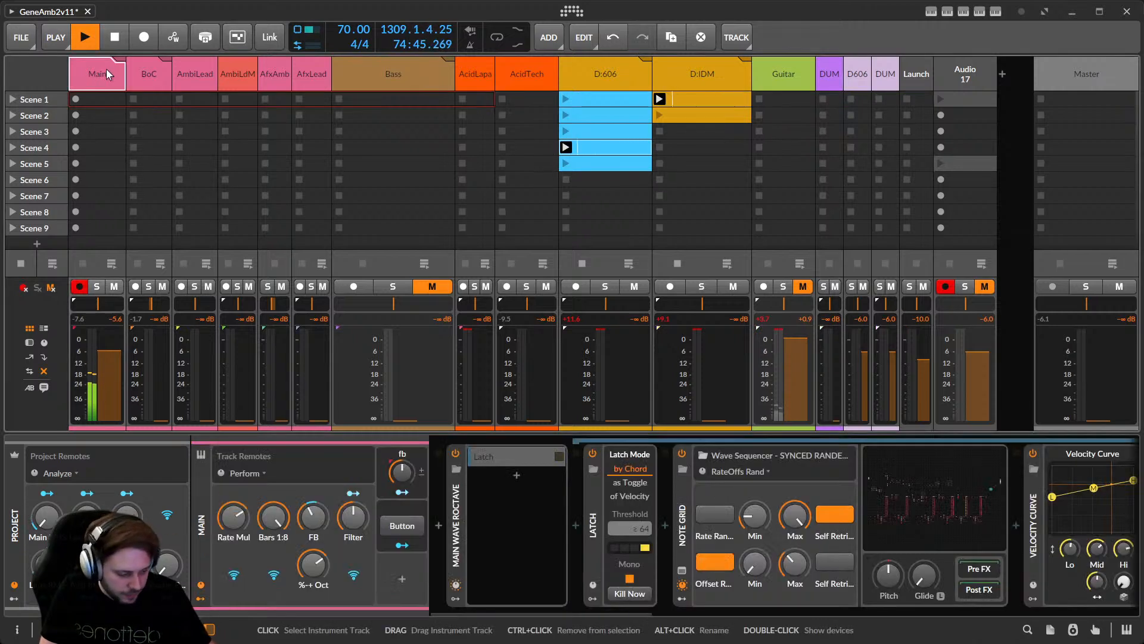
{"action": "key", "text": "alt+Tab"}
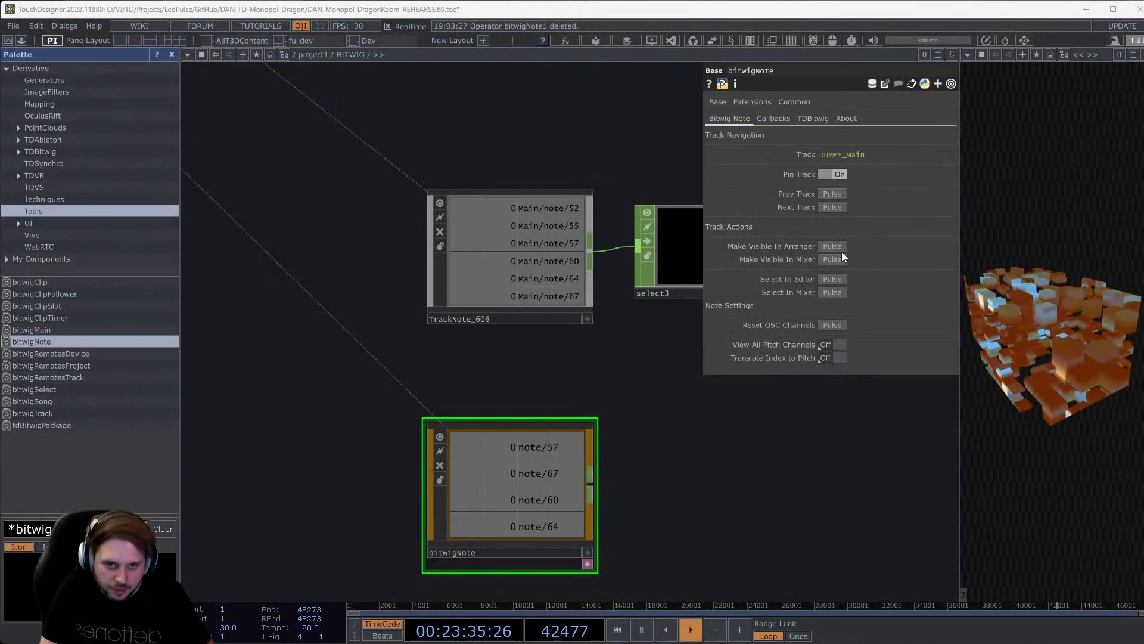
Point bitwigNote at the Main track with Prev Track and close the Palette panel.
{"action": "left_click", "coordinate": [833, 192]}
{"action": "scroll", "coordinate": [623, 471], "scroll_direction": "down", "scroll_amount": 2}
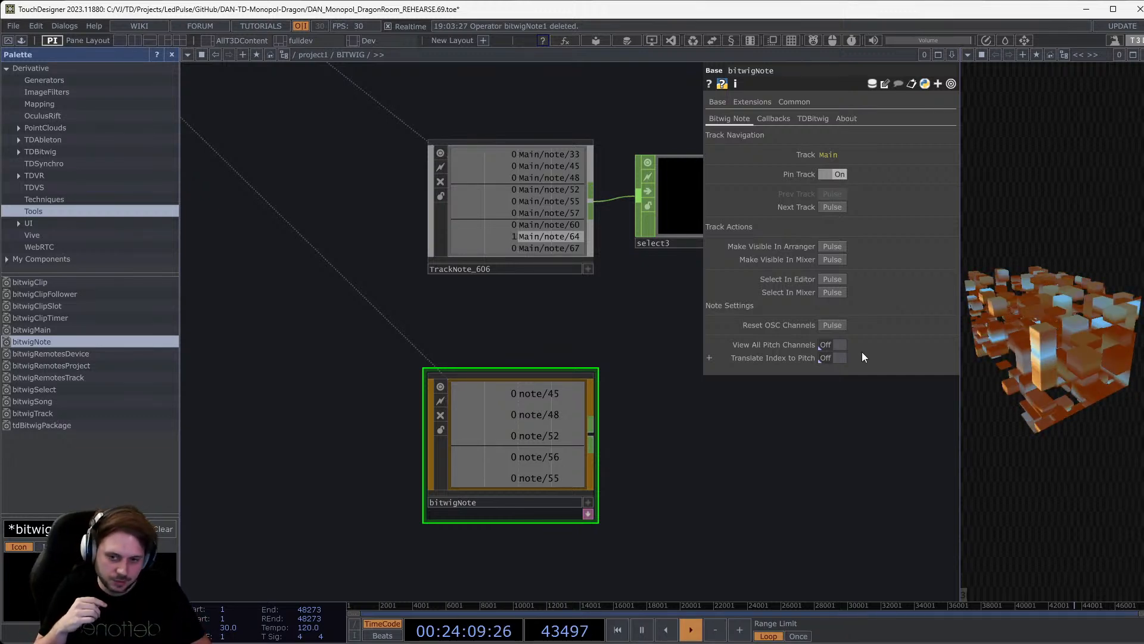
{"action": "left_click", "coordinate": [173, 55]}
Reframe the network around the note nodes, then return to Bitwig Studio.
{"action": "scroll", "coordinate": [334, 463], "scroll_direction": "up", "scroll_amount": 3}
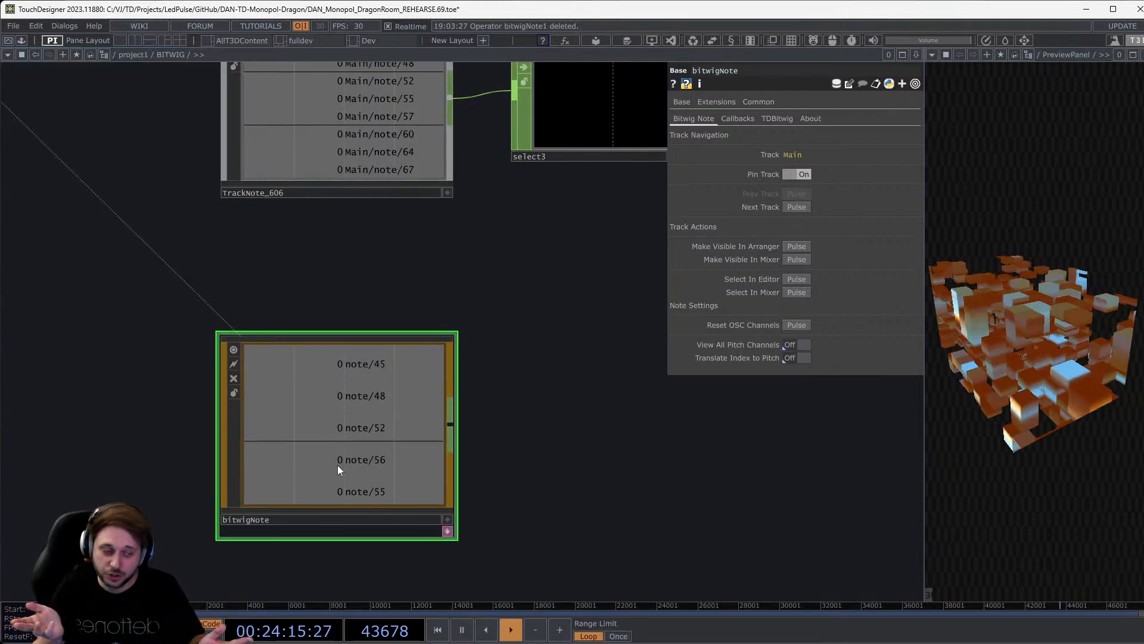
{"action": "scroll", "coordinate": [311, 317], "scroll_direction": "down", "scroll_amount": 2}
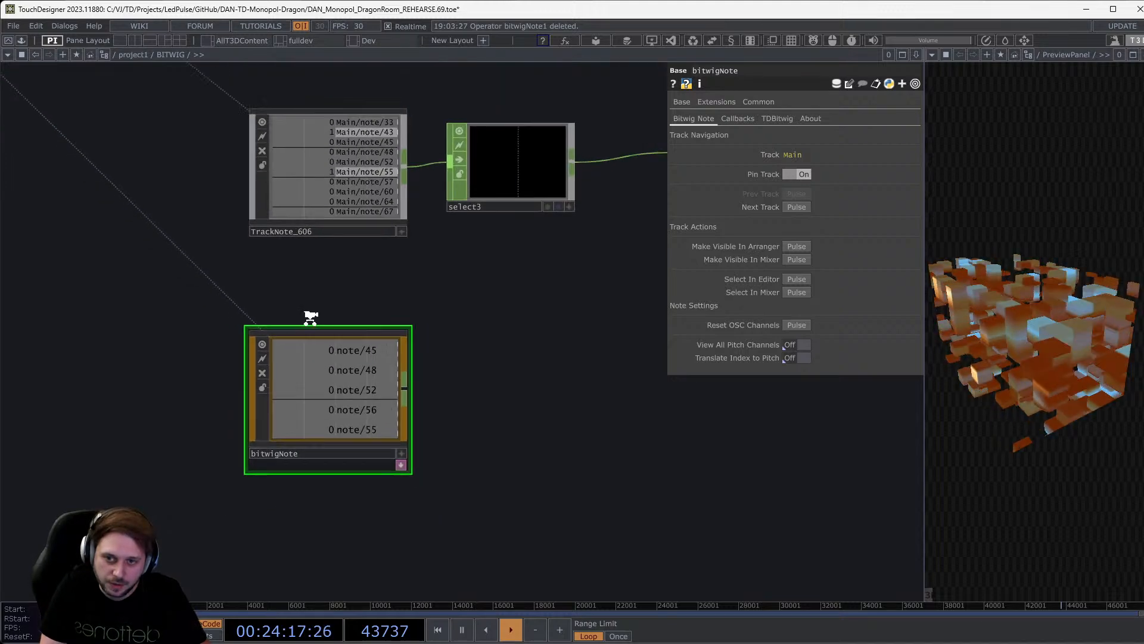
{"action": "scroll", "coordinate": [311, 317], "scroll_direction": "down", "scroll_amount": 3}
{"action": "scroll", "coordinate": [297, 261], "scroll_direction": "up", "scroll_amount": 4}
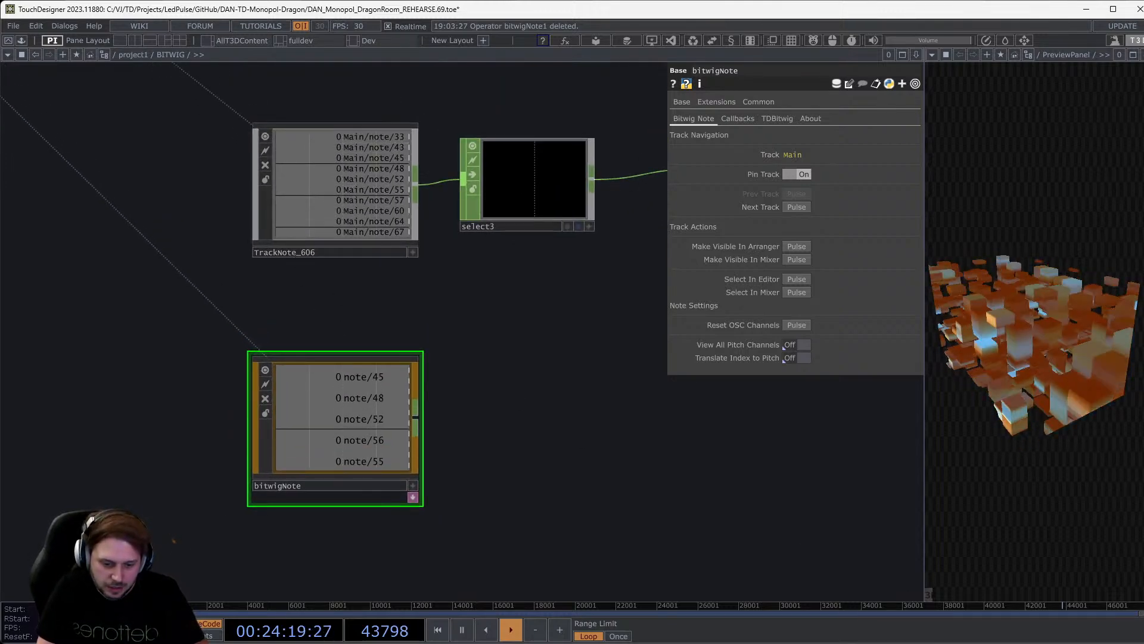
{"action": "left_click_drag", "start_coordinate": [522, 502], "coordinate": [538, 485]}
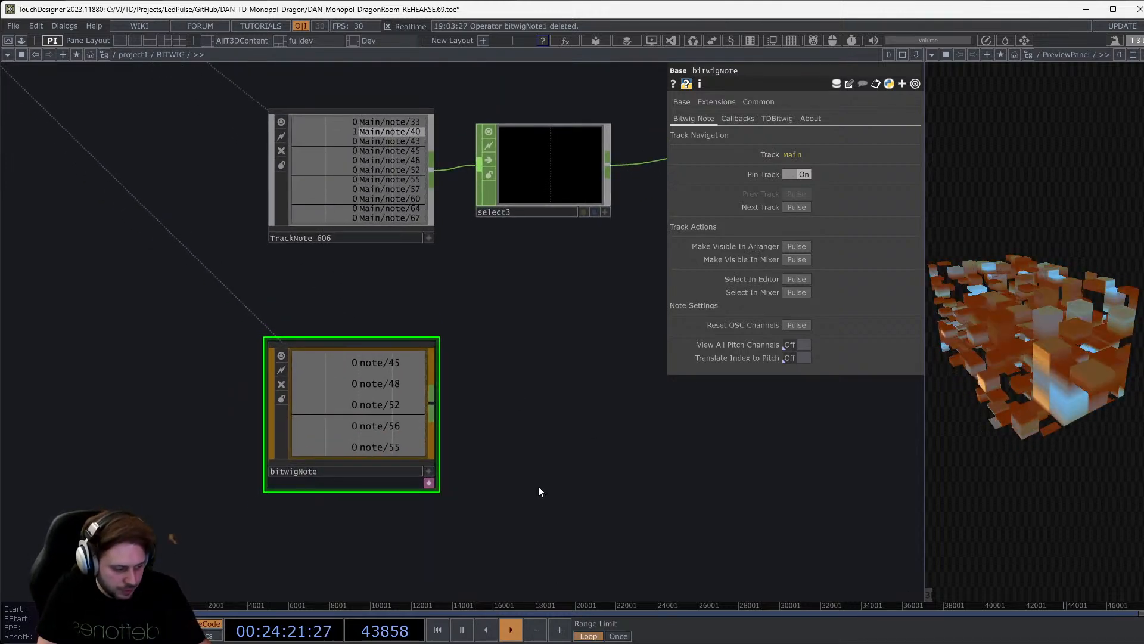
{"action": "key", "text": "alt+Tab"}
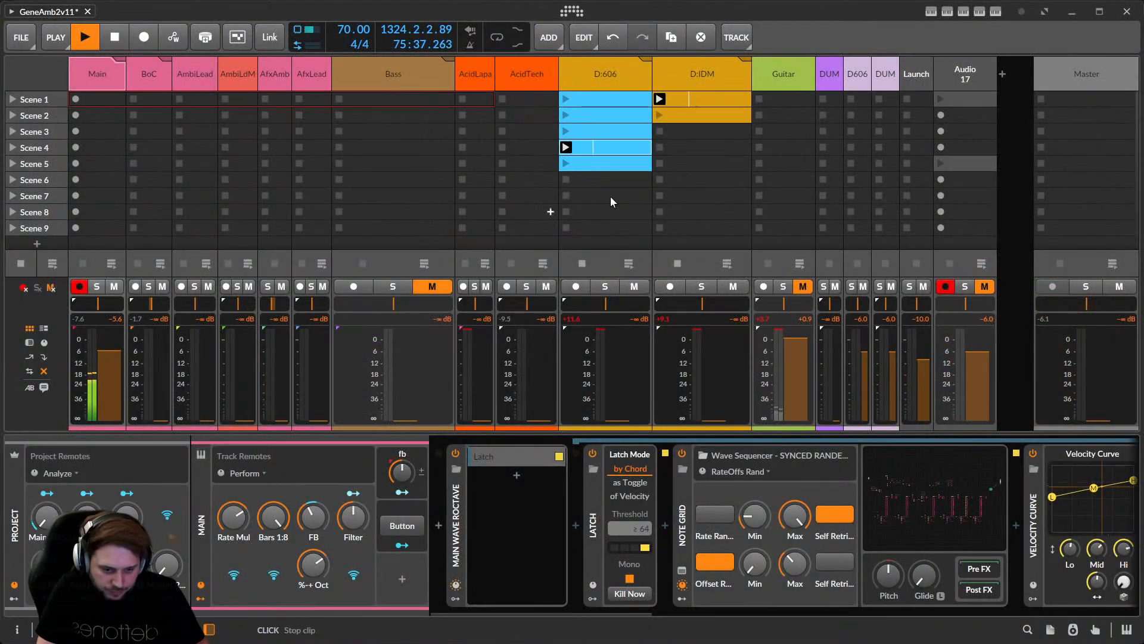
Select and widen the DUMMY_Main track header, toggling the mixer's FX sends on and off.
{"action": "left_click", "coordinate": [828, 74]}
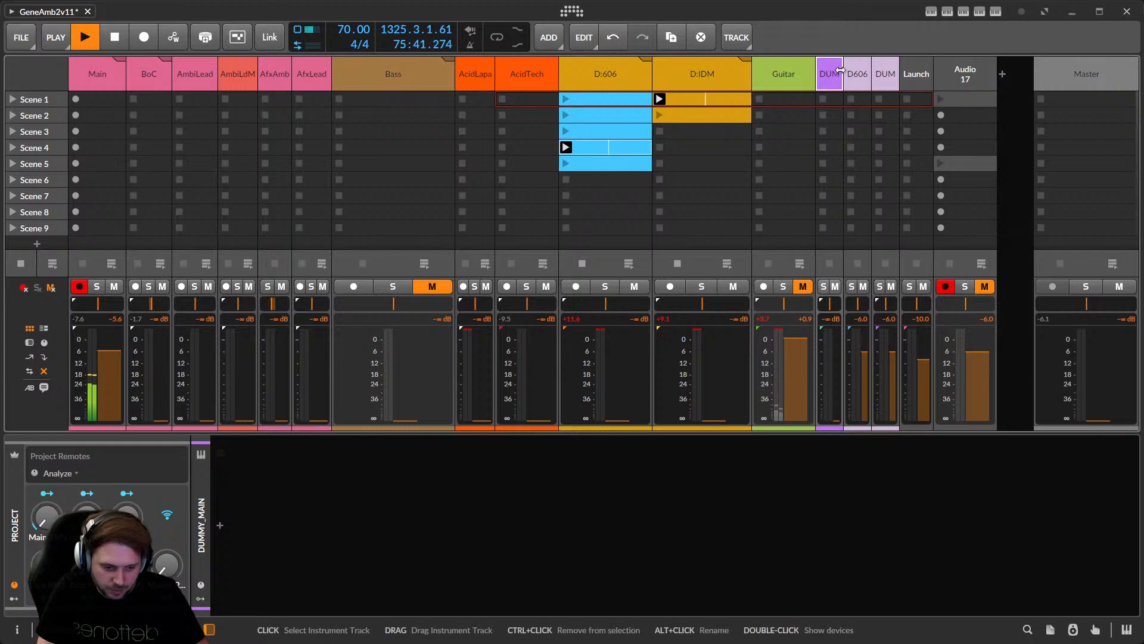
{"action": "left_click_drag", "start_coordinate": [843, 74], "coordinate": [961, 74]}
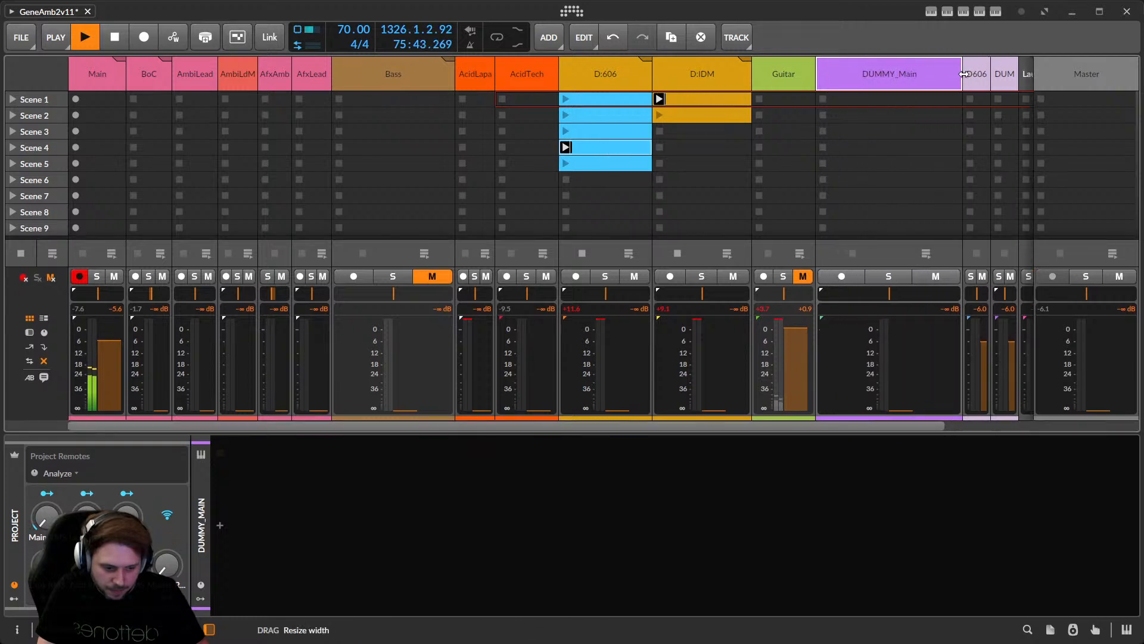
{"action": "left_click", "coordinate": [43, 332]}
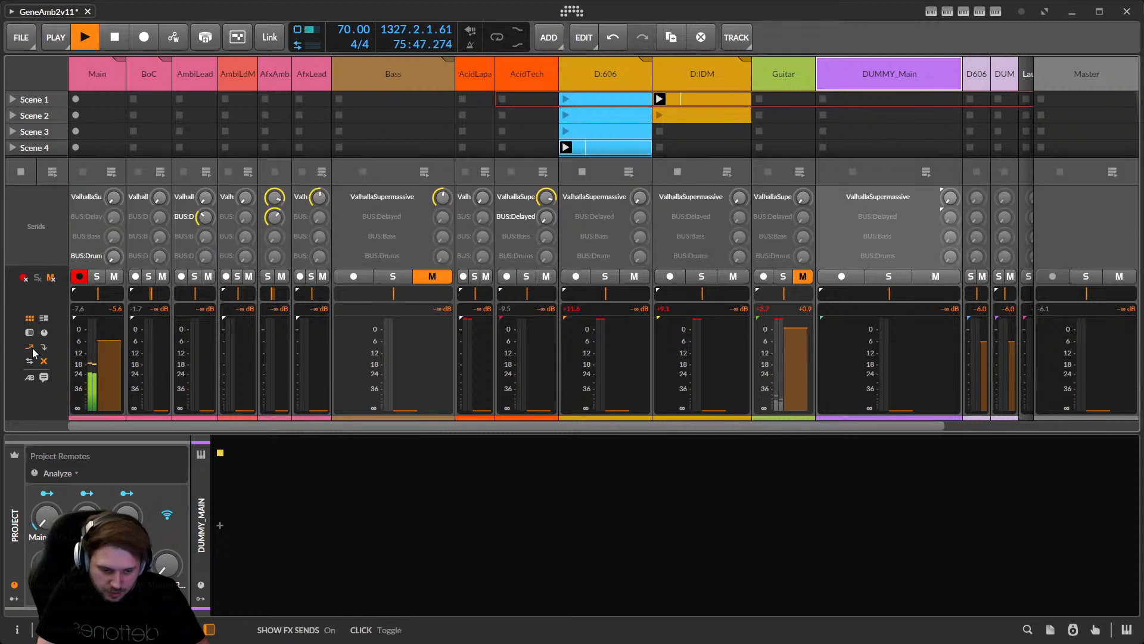
{"action": "left_click", "coordinate": [43, 332]}
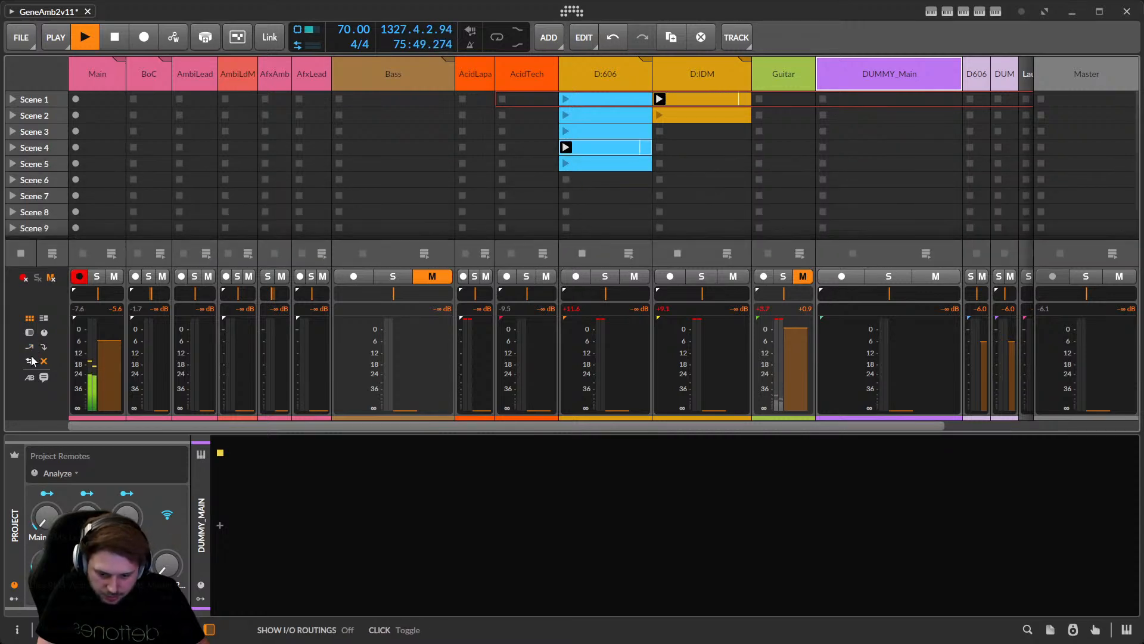
Show I/O routing in the mixer and browse DUMMY_Main's input choices under Main.
{"action": "left_click", "coordinate": [29, 361]}
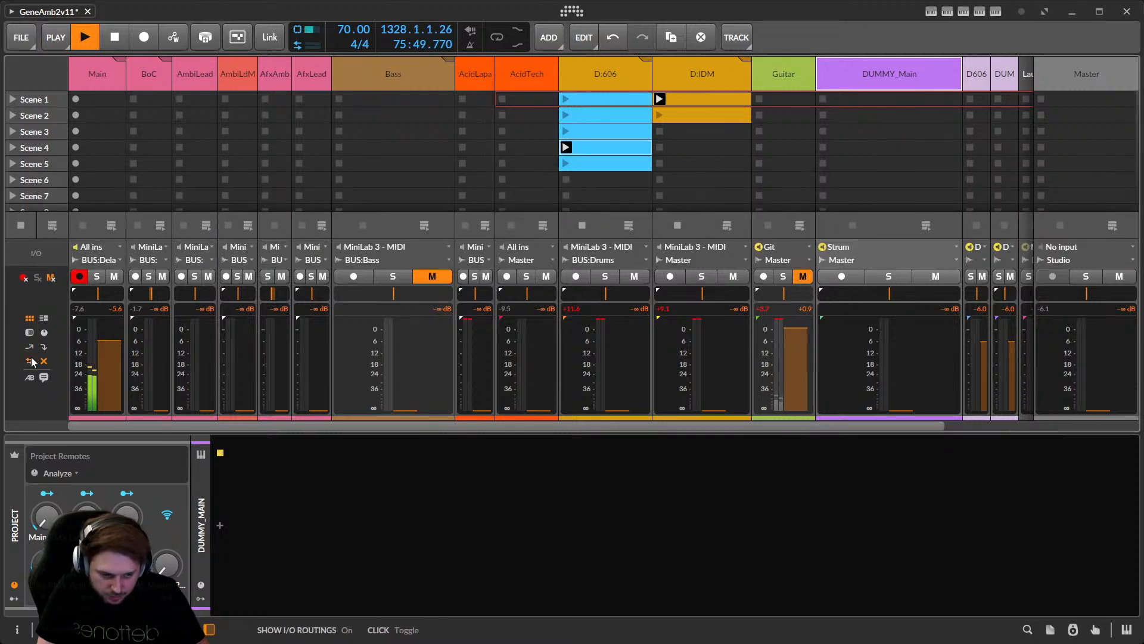
{"action": "left_click", "coordinate": [881, 242]}
{"action": "mouse_move", "coordinate": [883, 248]}
{"action": "mouse_move", "coordinate": [940, 226]}
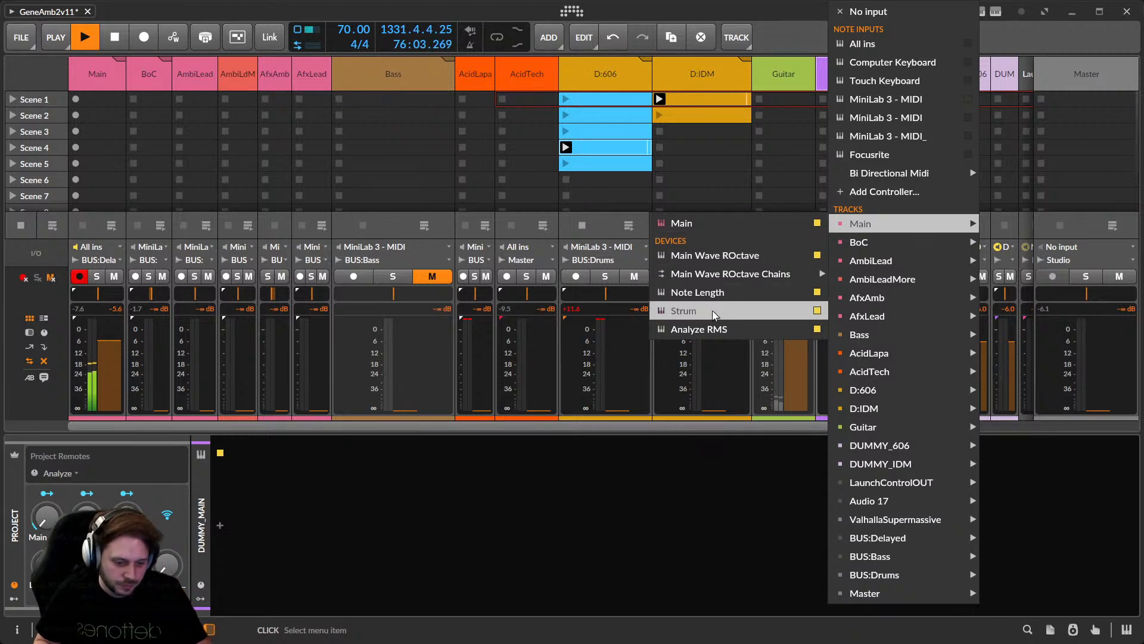
Feed DUMMY_Main from Main's Strum device, then show the D:606 track's Drum Machine and Compressor+.
{"action": "left_click", "coordinate": [688, 315]}
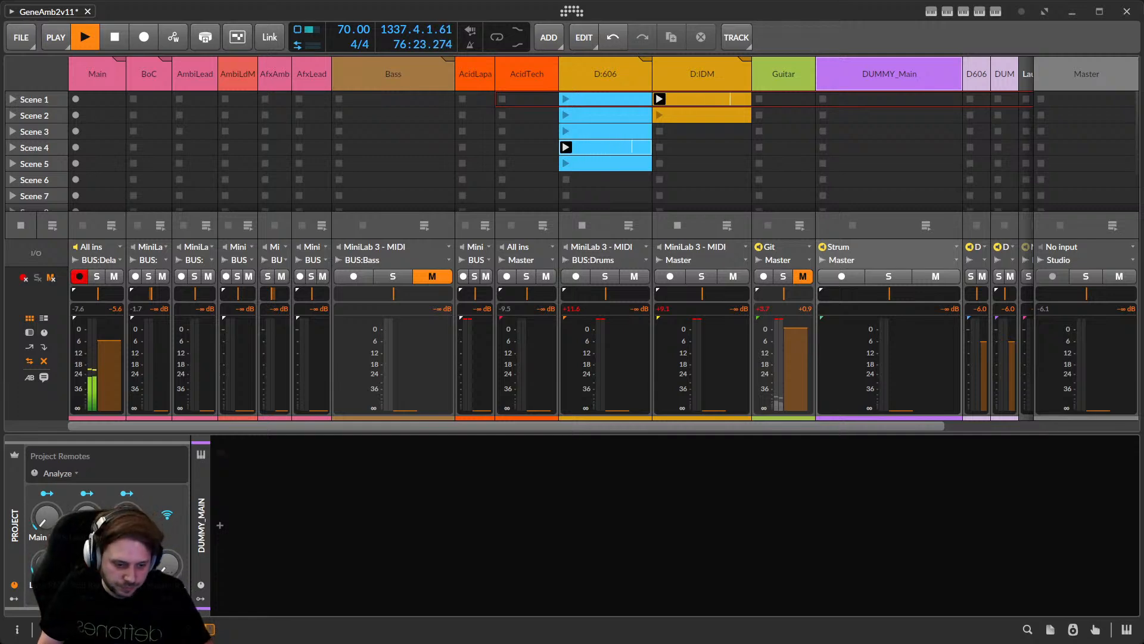
{"action": "left_click", "coordinate": [608, 87]}
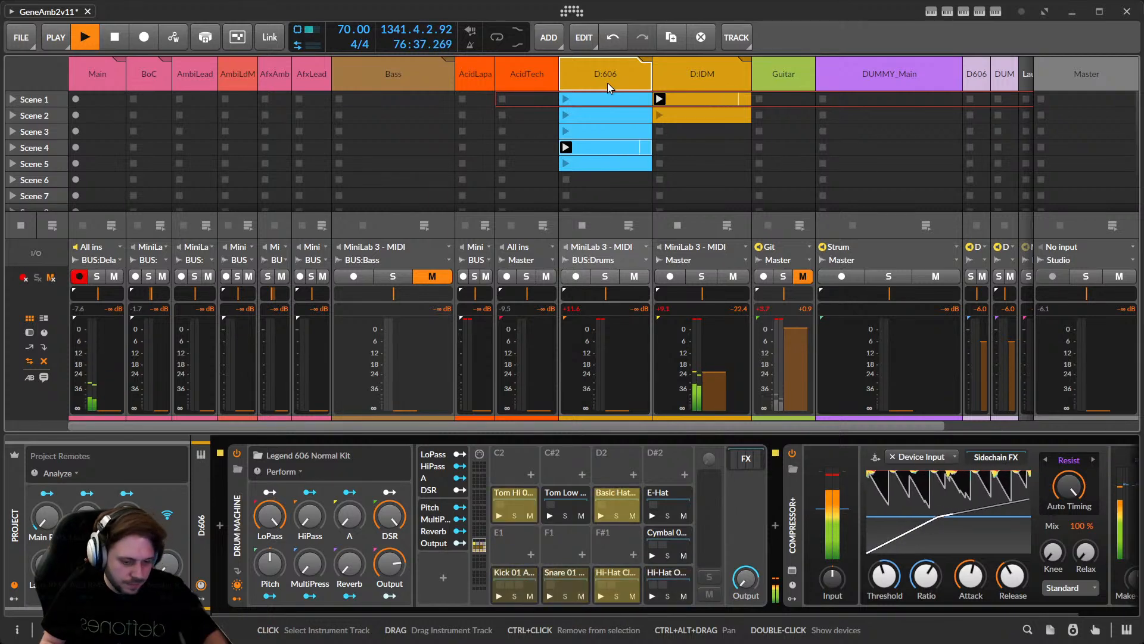
Open the D:IDM Scene 1 clip's notes, scroll the mixer right, and expand the DUMMY_IDM track.
{"action": "double_click", "coordinate": [711, 101]}
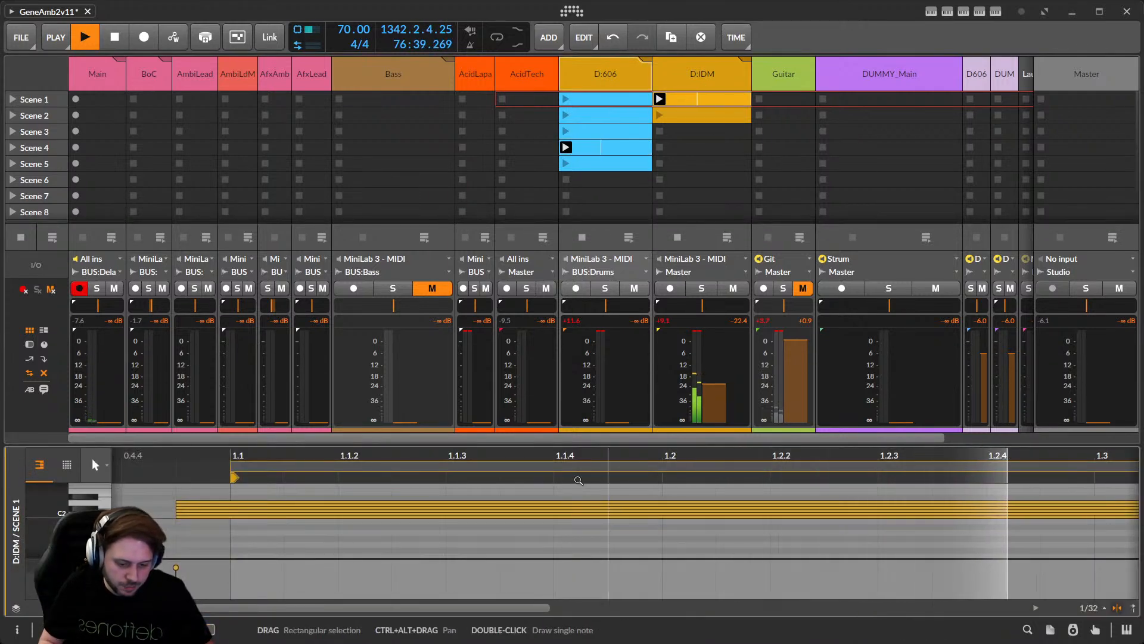
{"action": "scroll", "coordinate": [485, 549], "scroll_direction": "down", "scroll_amount": 4, "text": "ctrl"}
{"action": "scroll", "coordinate": [484, 548], "scroll_direction": "down", "scroll_amount": 2, "text": "ctrl"}
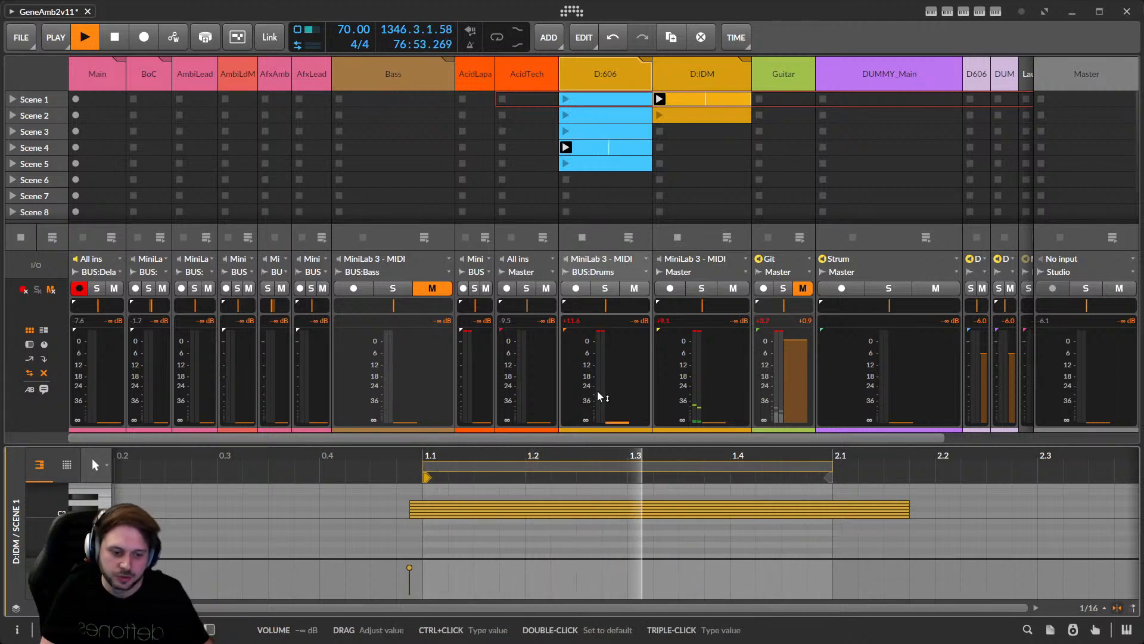
{"action": "left_click_drag", "start_coordinate": [792, 438], "coordinate": [898, 438]}
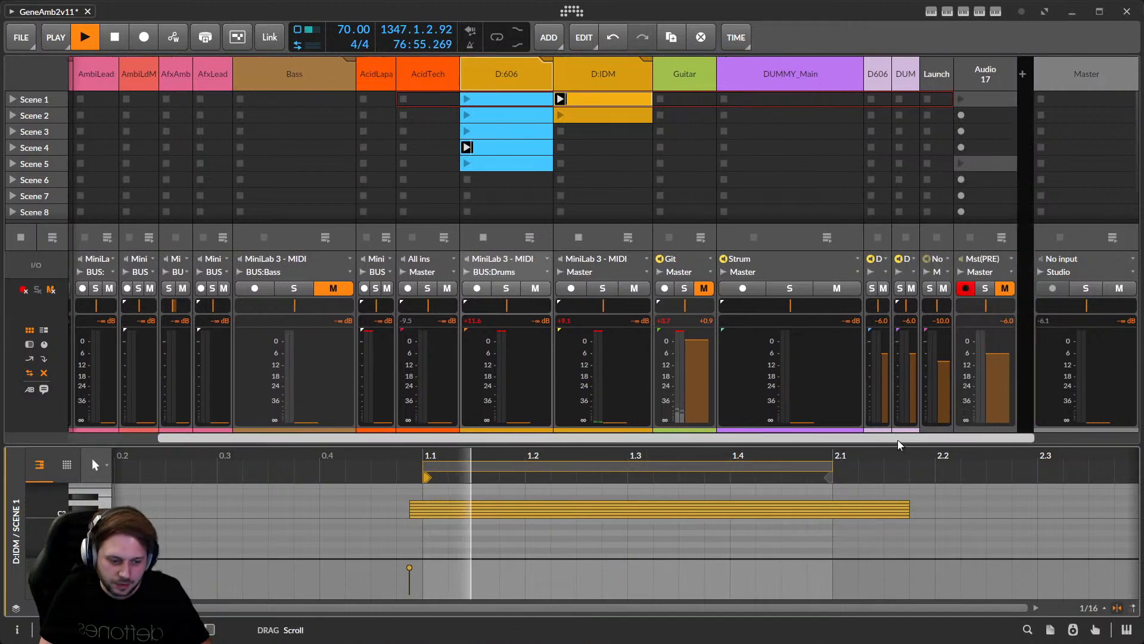
{"action": "left_click", "coordinate": [905, 73]}
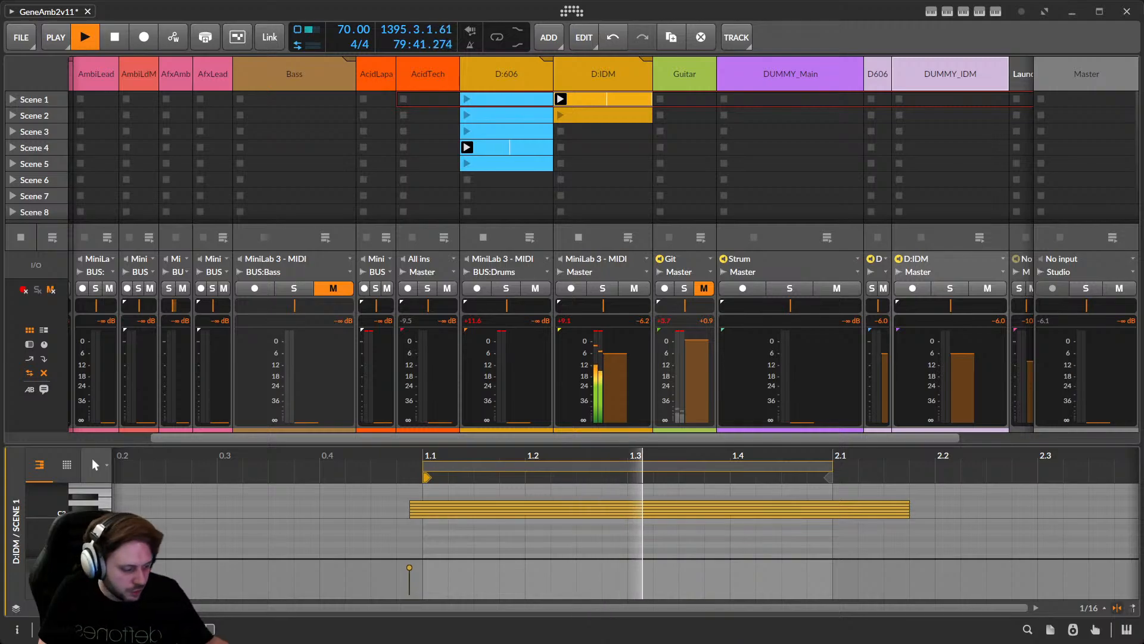
Back in TouchDesigner, peek into DragonSystem, then enter the AllT3DContent component.
{"action": "key", "text": "alt+Tab"}
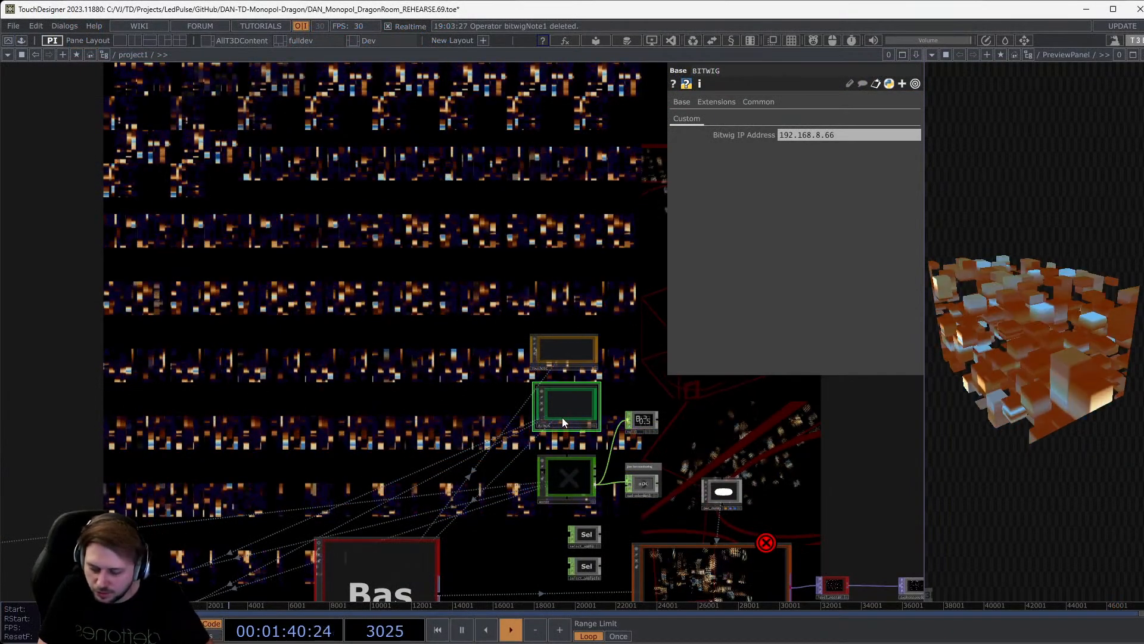
{"action": "left_click_drag", "start_coordinate": [377, 364], "coordinate": [117, 274]}
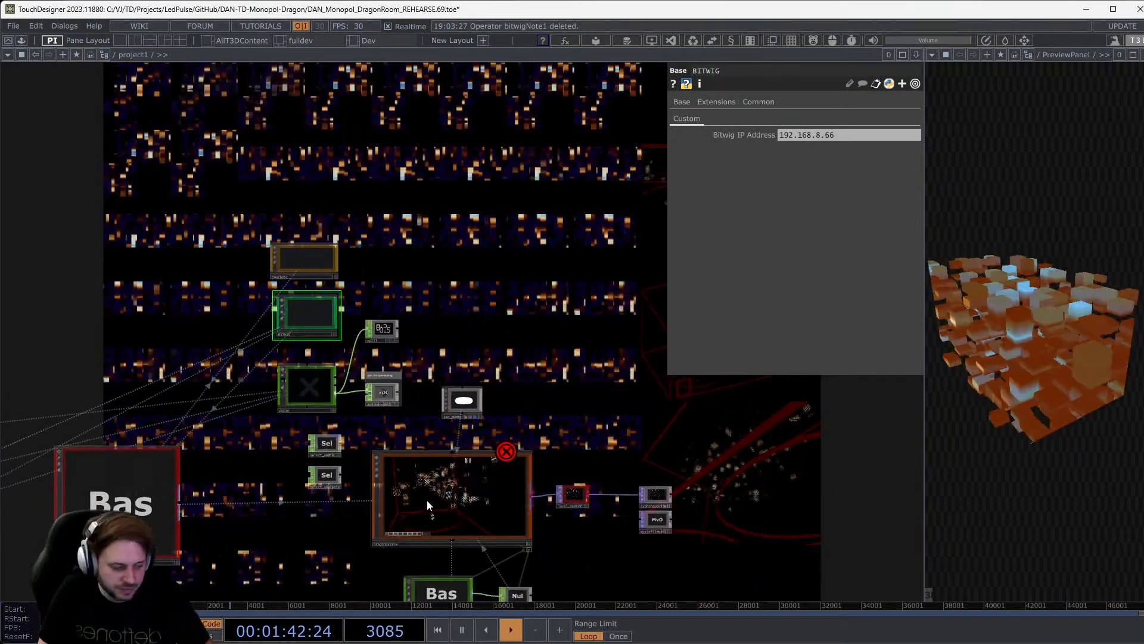
{"action": "double_click", "coordinate": [426, 499]}
{"action": "scroll", "coordinate": [426, 499], "scroll_direction": "down", "scroll_amount": 5}
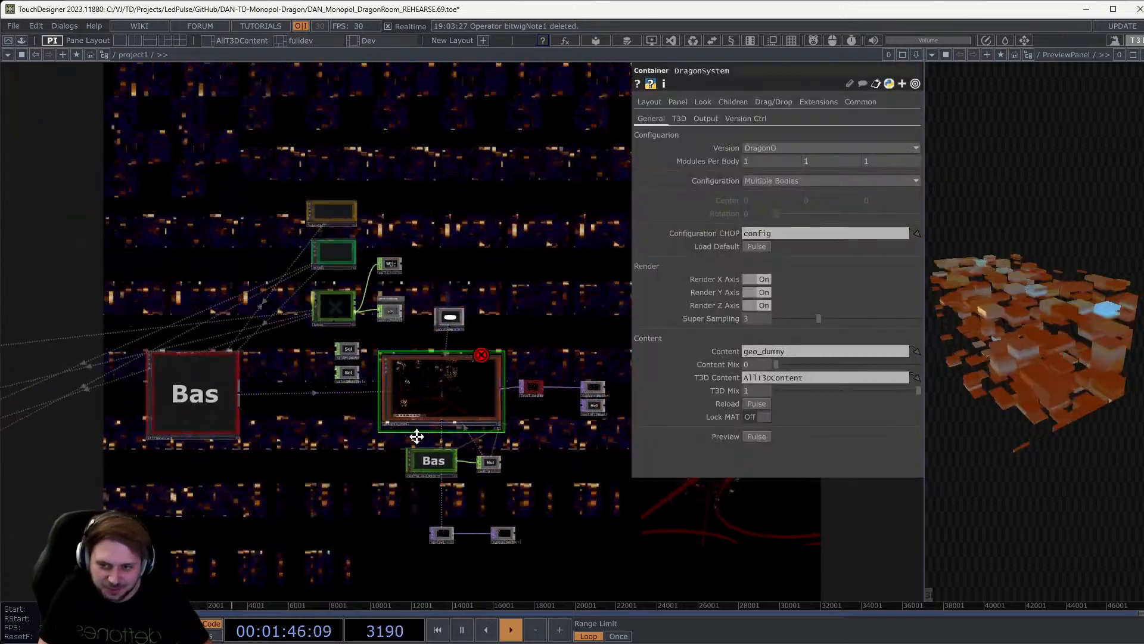
{"action": "left_click_drag", "start_coordinate": [416, 437], "coordinate": [483, 453]}
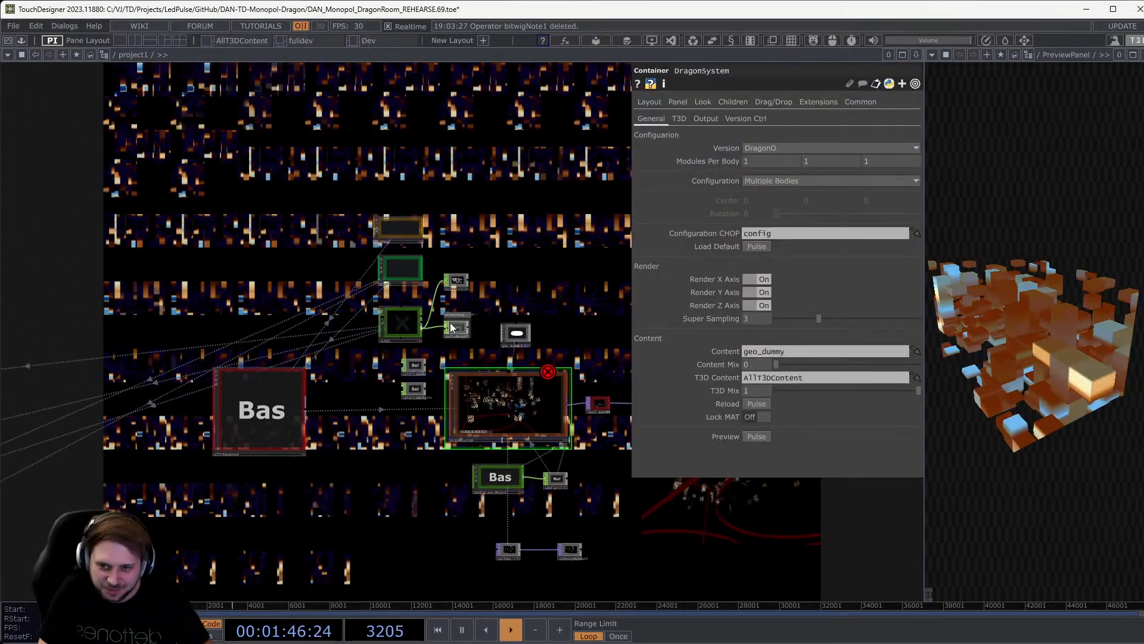
{"action": "left_click_drag", "start_coordinate": [298, 307], "coordinate": [398, 320]}
{"action": "left_click", "coordinate": [412, 346]}
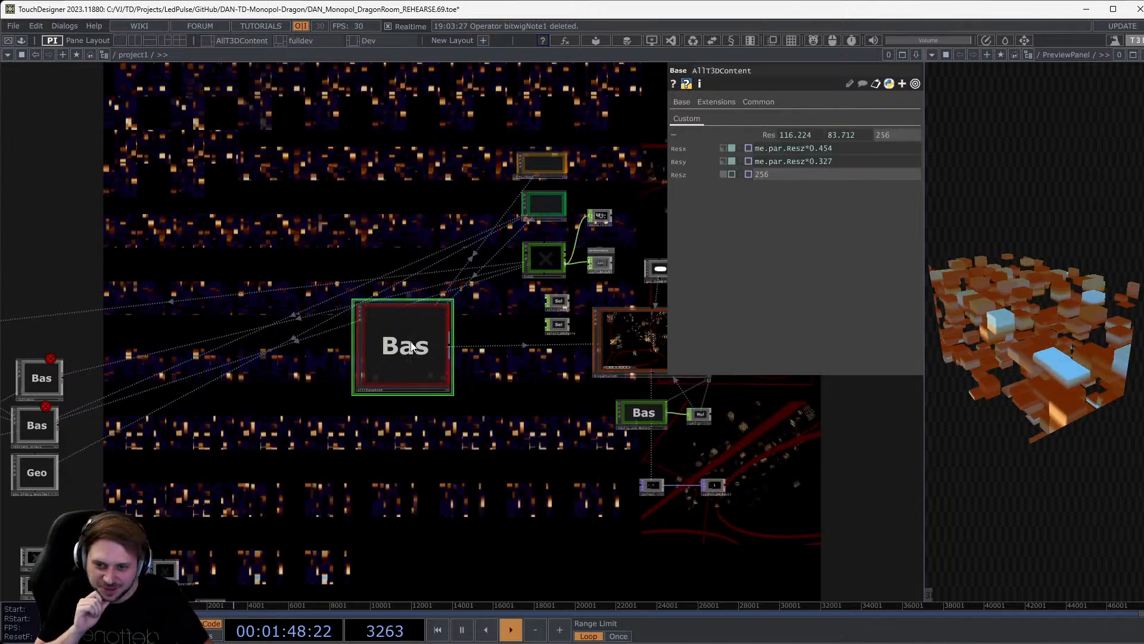
{"action": "key", "text": "i"}
Dive into T3D_gen_audioreacc and pan across its CHOP network.
{"action": "scroll", "coordinate": [446, 319], "scroll_direction": "up", "scroll_amount": 3}
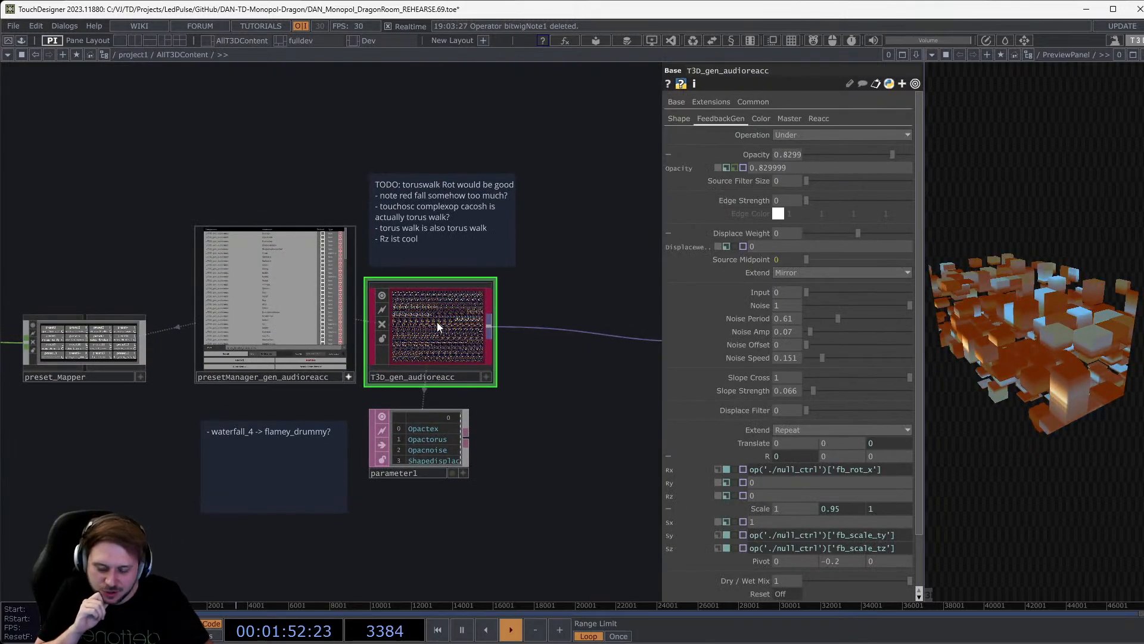
{"action": "key", "text": "i"}
{"action": "scroll", "coordinate": [257, 228], "scroll_direction": "down", "scroll_amount": 5}
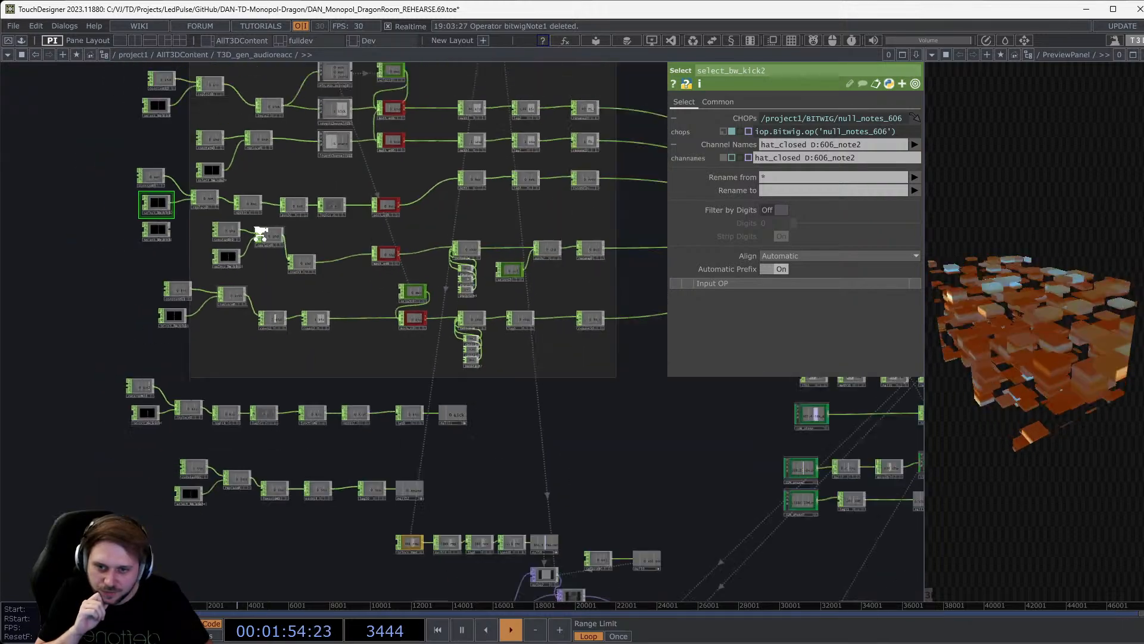
{"action": "left_click_drag", "start_coordinate": [523, 335], "coordinate": [431, 460]}
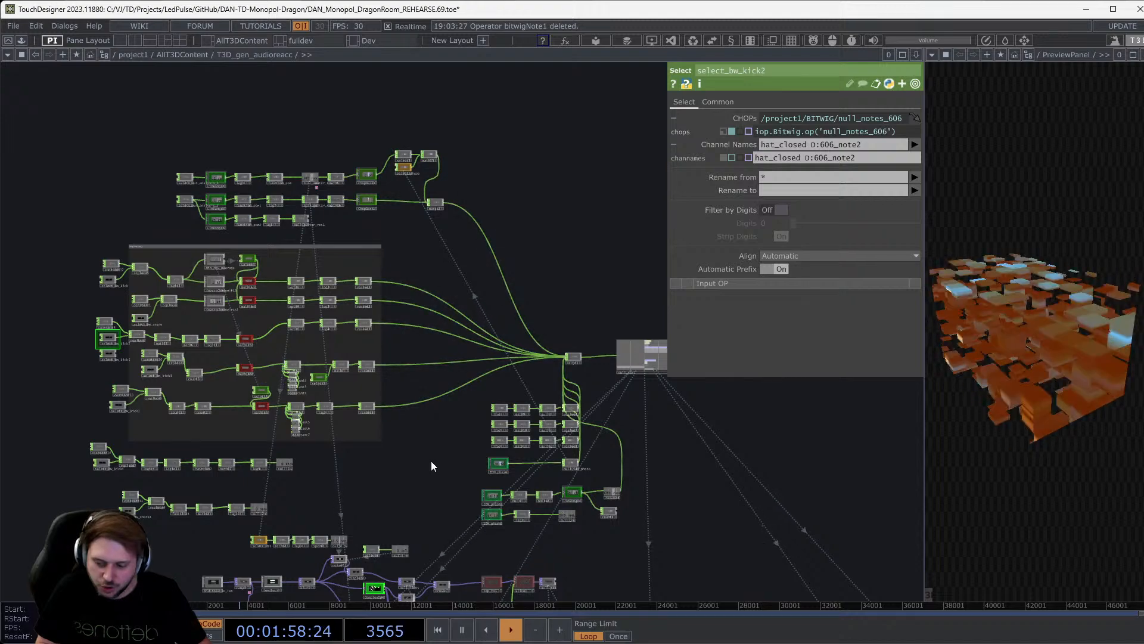
{"action": "left_click_drag", "start_coordinate": [431, 460], "coordinate": [628, 458]}
{"action": "scroll", "coordinate": [407, 402], "scroll_direction": "down", "scroll_amount": 5}
{"action": "scroll", "coordinate": [420, 375], "scroll_direction": "up", "scroll_amount": 7}
{"action": "scroll", "coordinate": [75, 362], "scroll_direction": "up", "scroll_amount": 2}
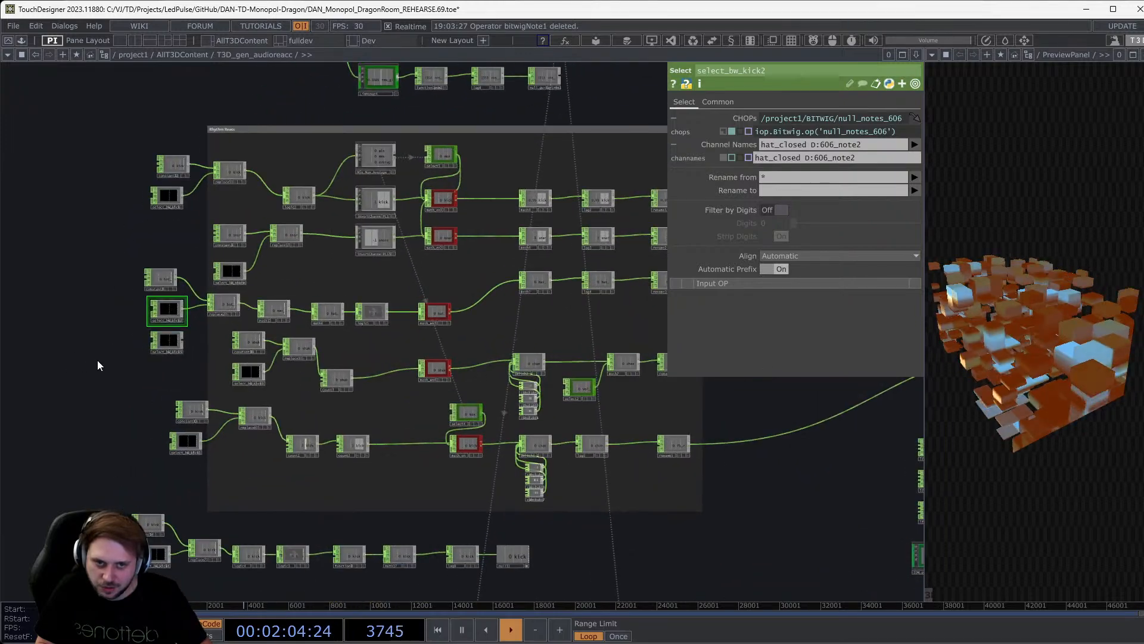
Frame select_bw_kick2 and the kick, snare, hat_closed and shake rows of the network.
{"action": "left_click_drag", "start_coordinate": [97, 360], "coordinate": [241, 268]}
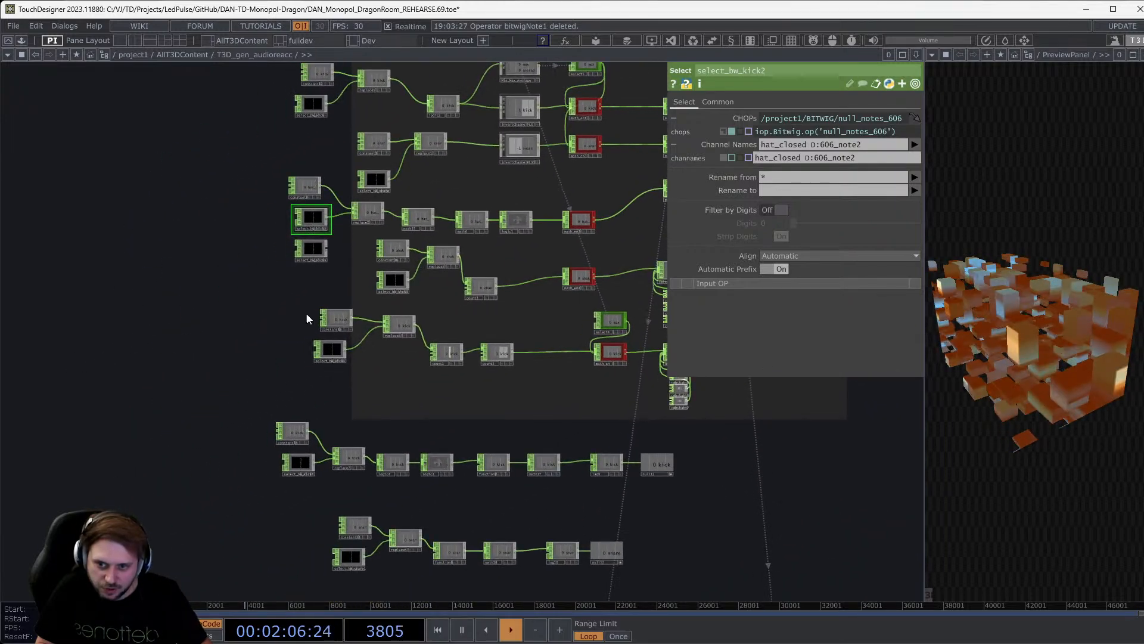
{"action": "left_click_drag", "start_coordinate": [308, 316], "coordinate": [58, 494]}
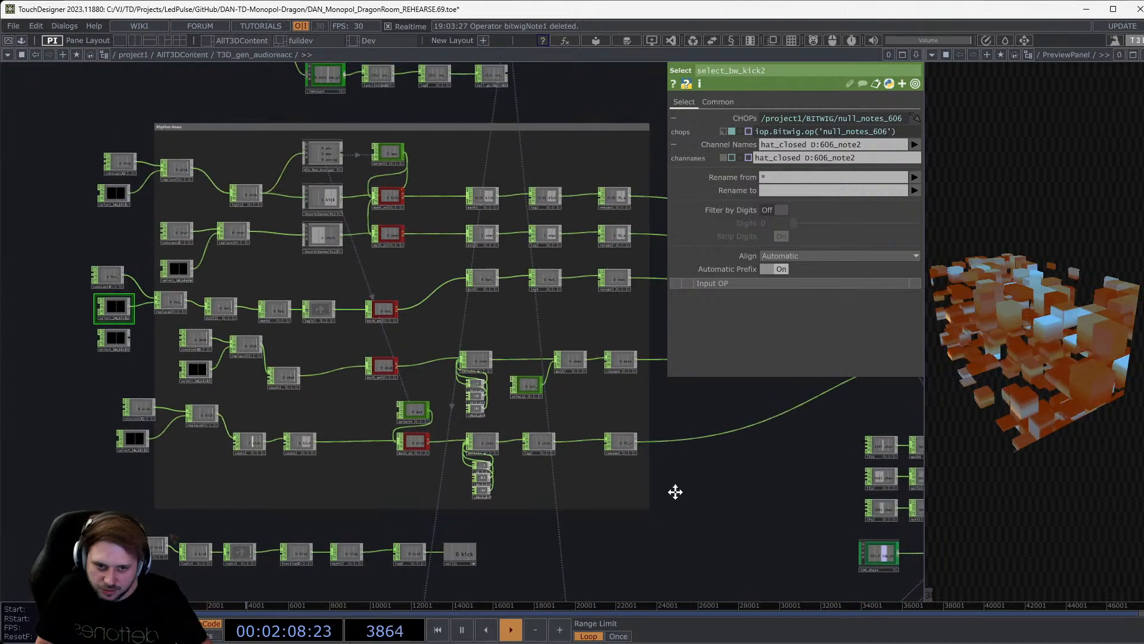
{"action": "left_click_drag", "start_coordinate": [677, 490], "coordinate": [204, 383]}
{"action": "scroll", "coordinate": [268, 399], "scroll_direction": "down", "scroll_amount": 2}
{"action": "left_click_drag", "start_coordinate": [268, 399], "coordinate": [153, 245]}
{"action": "scroll", "coordinate": [151, 240], "scroll_direction": "down", "scroll_amount": 3}
{"action": "scroll", "coordinate": [332, 327], "scroll_direction": "up", "scroll_amount": 4}
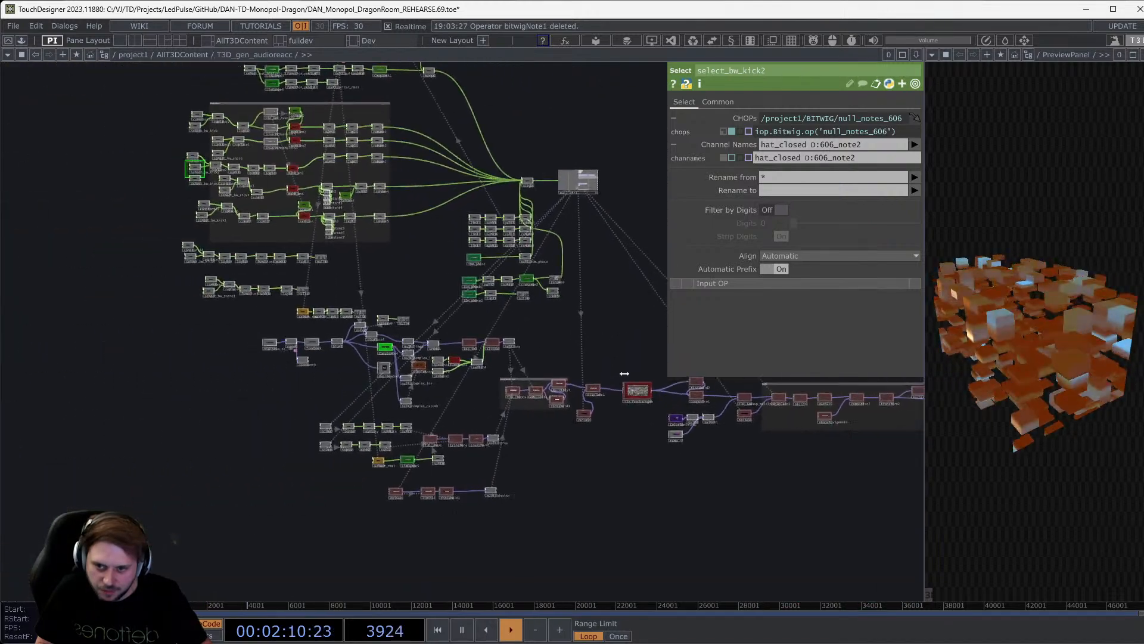
{"action": "scroll", "coordinate": [450, 468], "scroll_direction": "up", "scroll_amount": 5}
{"action": "scroll", "coordinate": [452, 473], "scroll_direction": "down", "scroll_amount": 3}
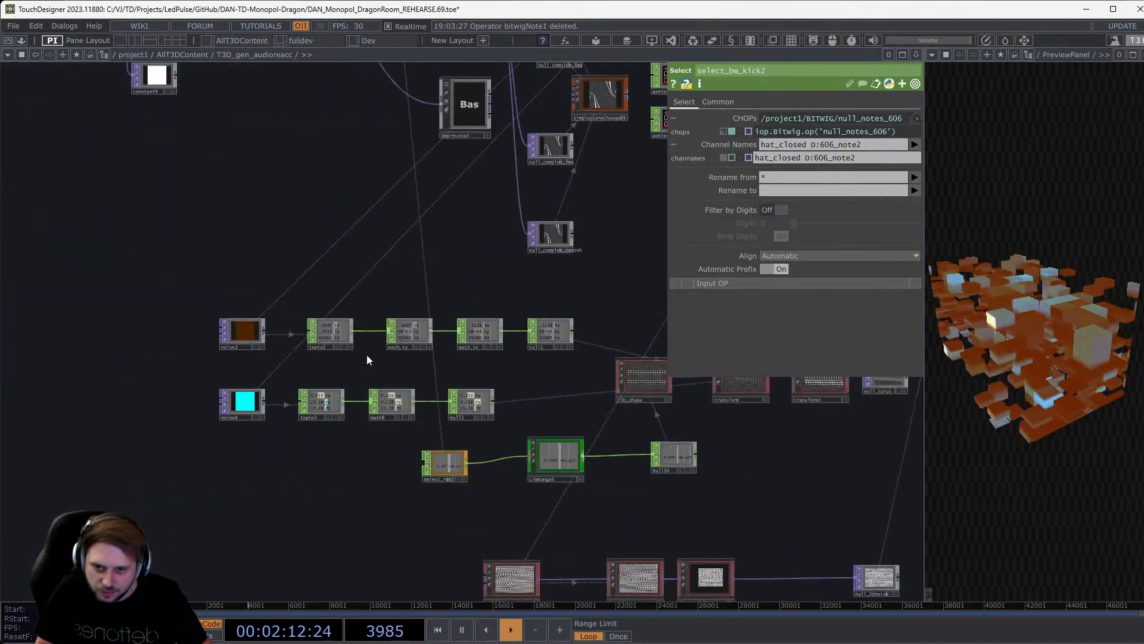
{"action": "left_click_drag", "start_coordinate": [309, 322], "coordinate": [243, 566]}
{"action": "left_click_drag", "start_coordinate": [300, 426], "coordinate": [451, 585]}
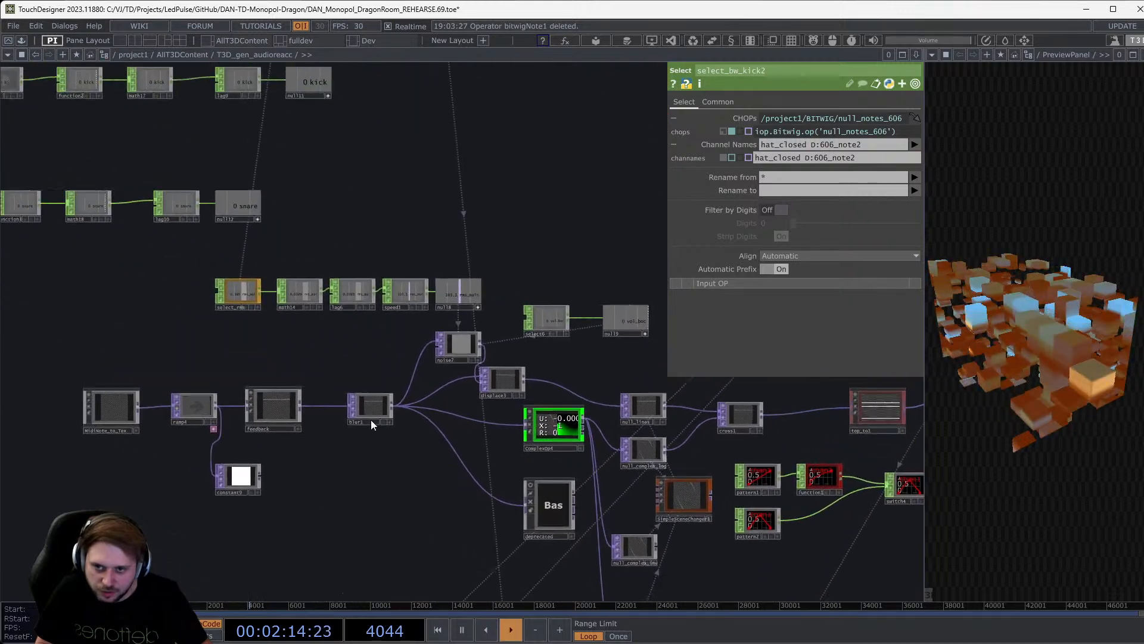
{"action": "left_click_drag", "start_coordinate": [242, 333], "coordinate": [556, 499]}
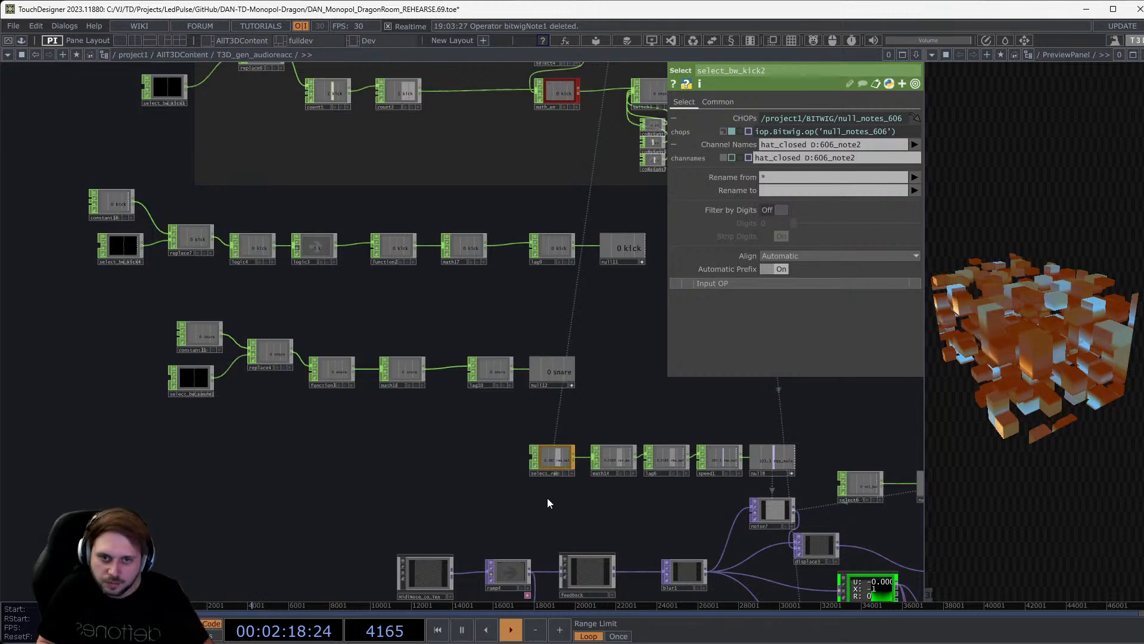
{"action": "left_click_drag", "start_coordinate": [433, 393], "coordinate": [505, 587]}
{"action": "left_click_drag", "start_coordinate": [107, 293], "coordinate": [156, 446]}
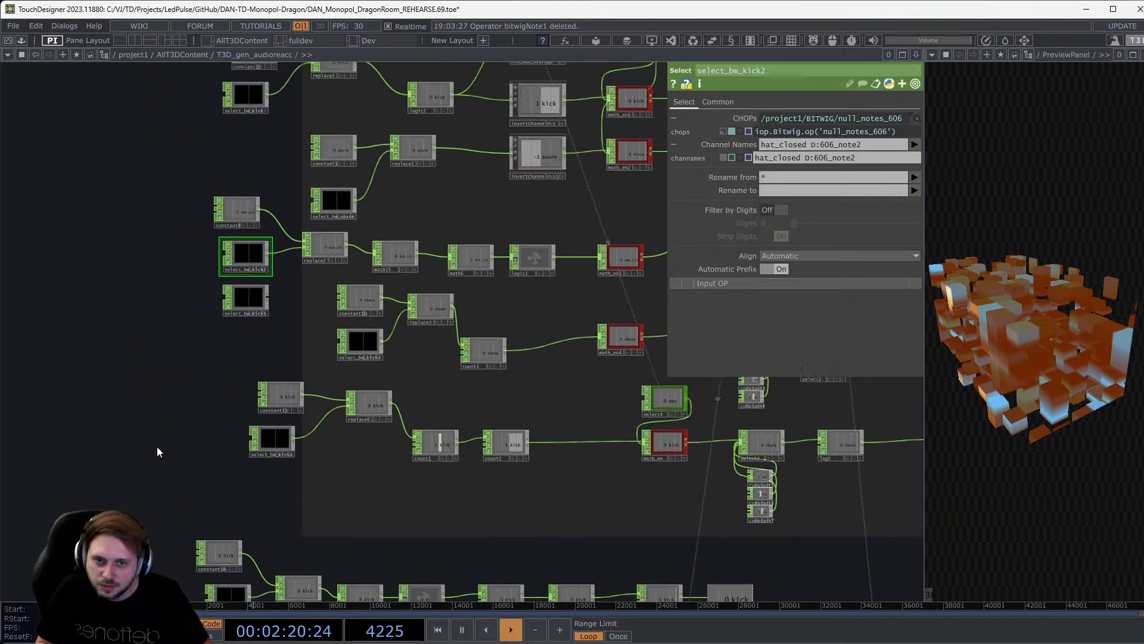
{"action": "scroll", "coordinate": [180, 233], "scroll_direction": "up", "scroll_amount": 3}
{"action": "scroll", "coordinate": [256, 249], "scroll_direction": "up", "scroll_amount": 2}
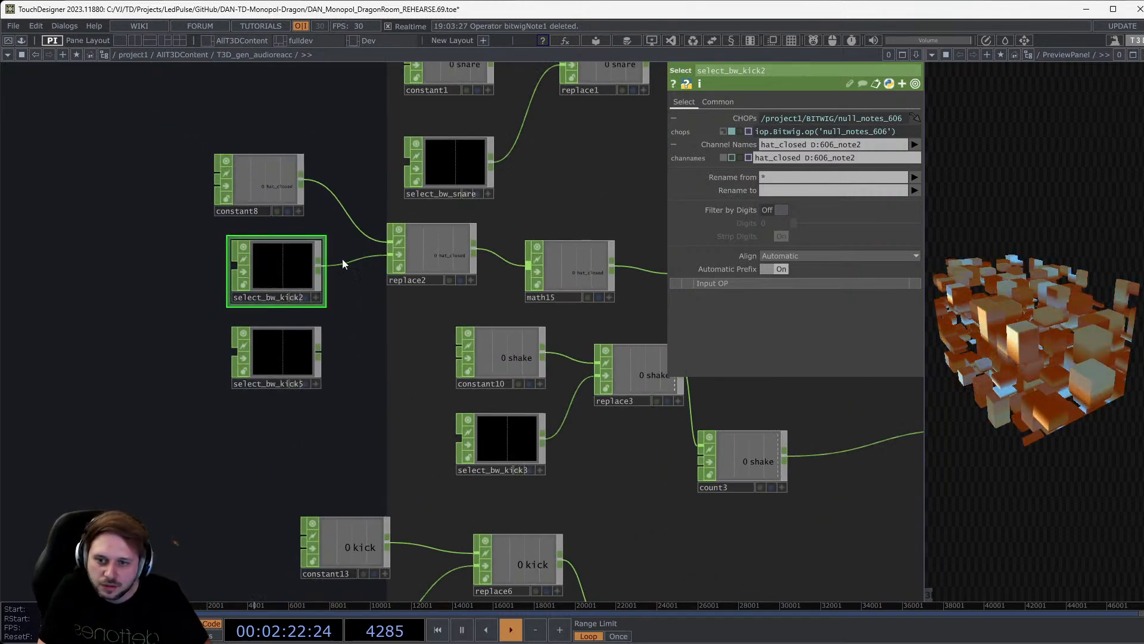
{"action": "left_click", "coordinate": [916, 120]}
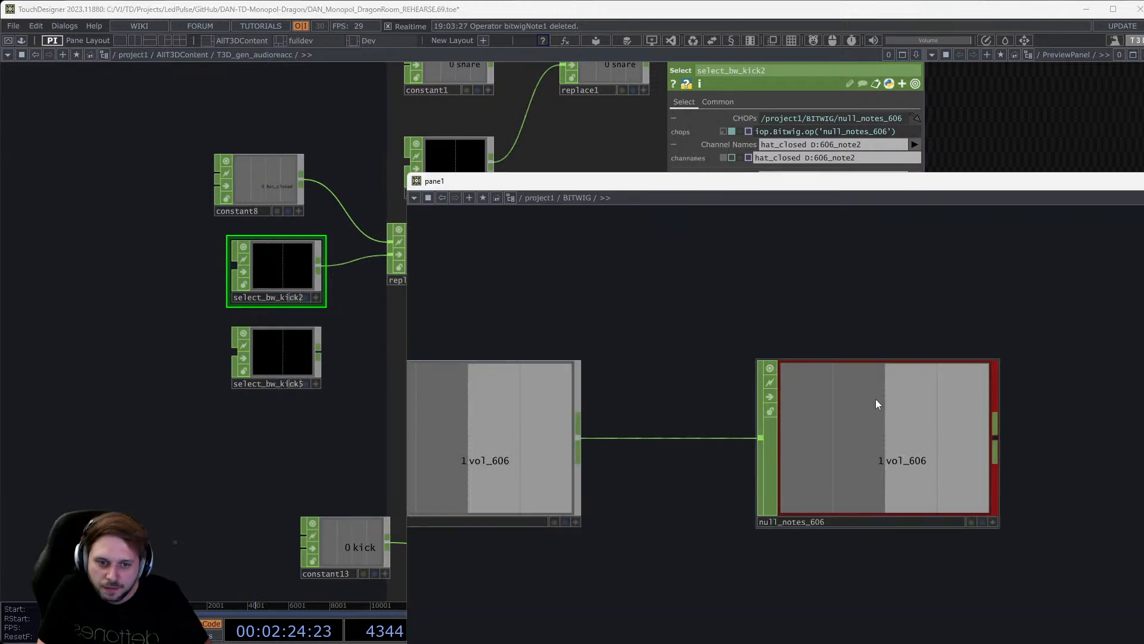
{"action": "scroll", "coordinate": [875, 398], "scroll_direction": "down", "scroll_amount": 8}
{"action": "scroll", "coordinate": [868, 274], "scroll_direction": "up", "scroll_amount": 5}
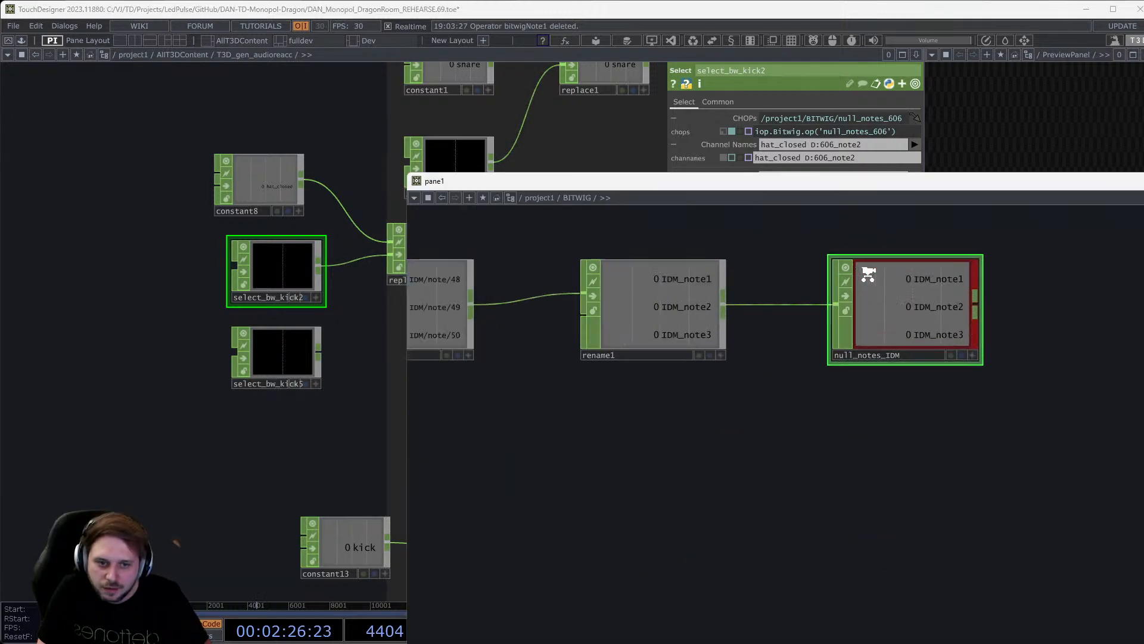
{"action": "scroll", "coordinate": [869, 275], "scroll_direction": "up", "scroll_amount": 2}
{"action": "left_click_drag", "start_coordinate": [992, 451], "coordinate": [1143, 463]}
{"action": "scroll", "coordinate": [1139, 464], "scroll_direction": "down", "scroll_amount": 4}
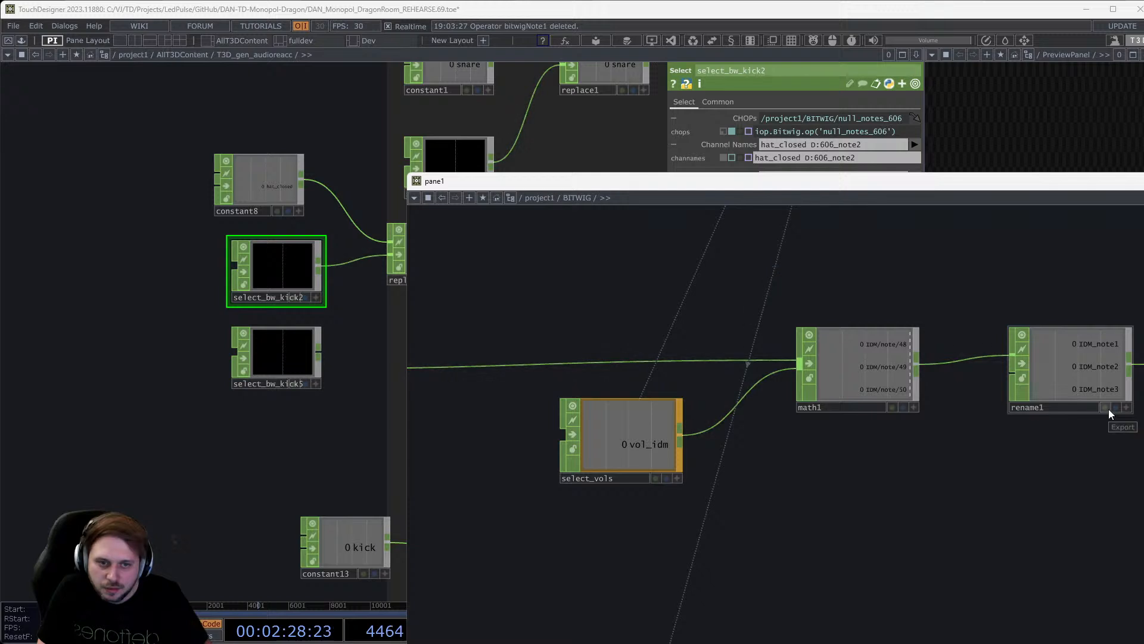
{"action": "left_click_drag", "start_coordinate": [1016, 500], "coordinate": [1143, 481]}
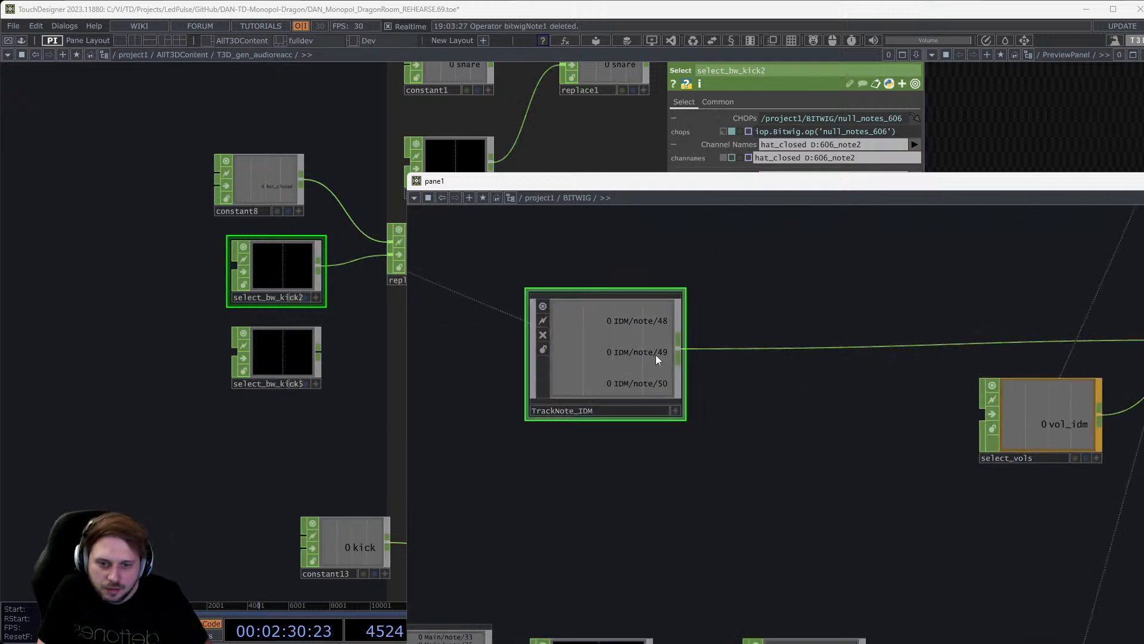
{"action": "scroll", "coordinate": [658, 360], "scroll_direction": "up", "scroll_amount": 8}
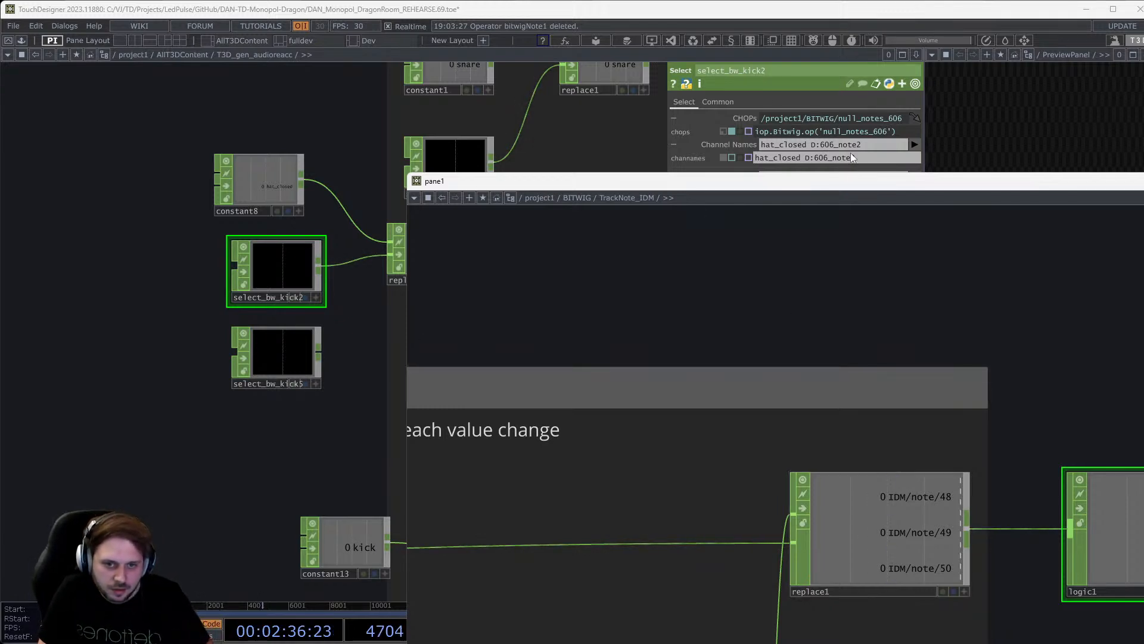
{"action": "scroll", "coordinate": [713, 396], "scroll_direction": "down", "scroll_amount": 5}
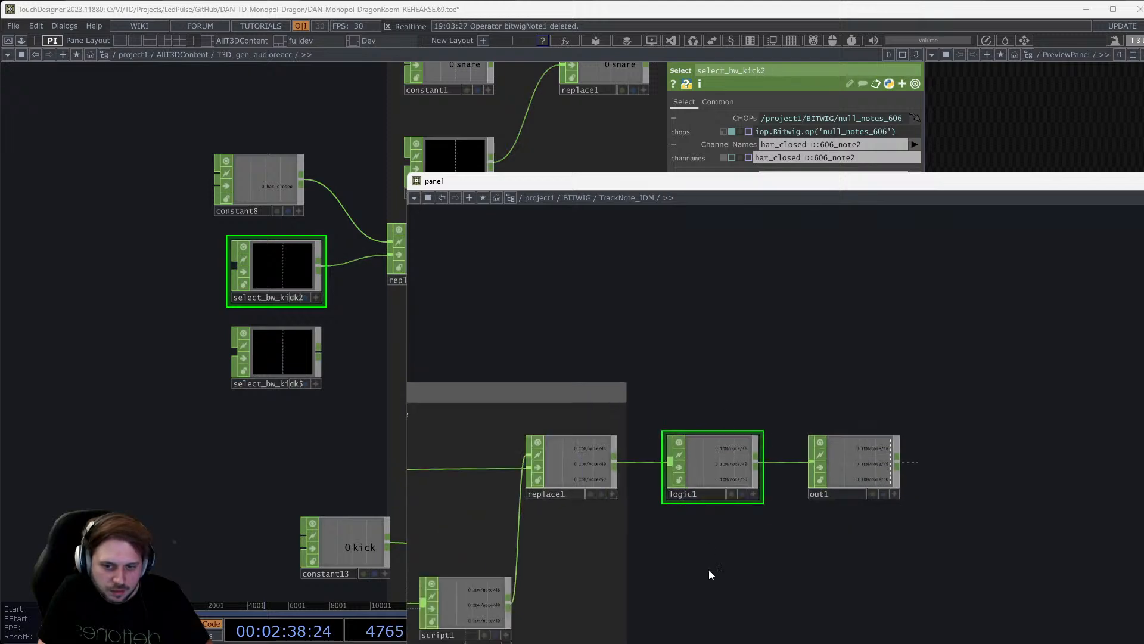
{"action": "scroll", "coordinate": [713, 572], "scroll_direction": "up", "scroll_amount": 6}
{"action": "scroll", "coordinate": [918, 591], "scroll_direction": "down", "scroll_amount": 3}
{"action": "left_click", "coordinate": [913, 570]}
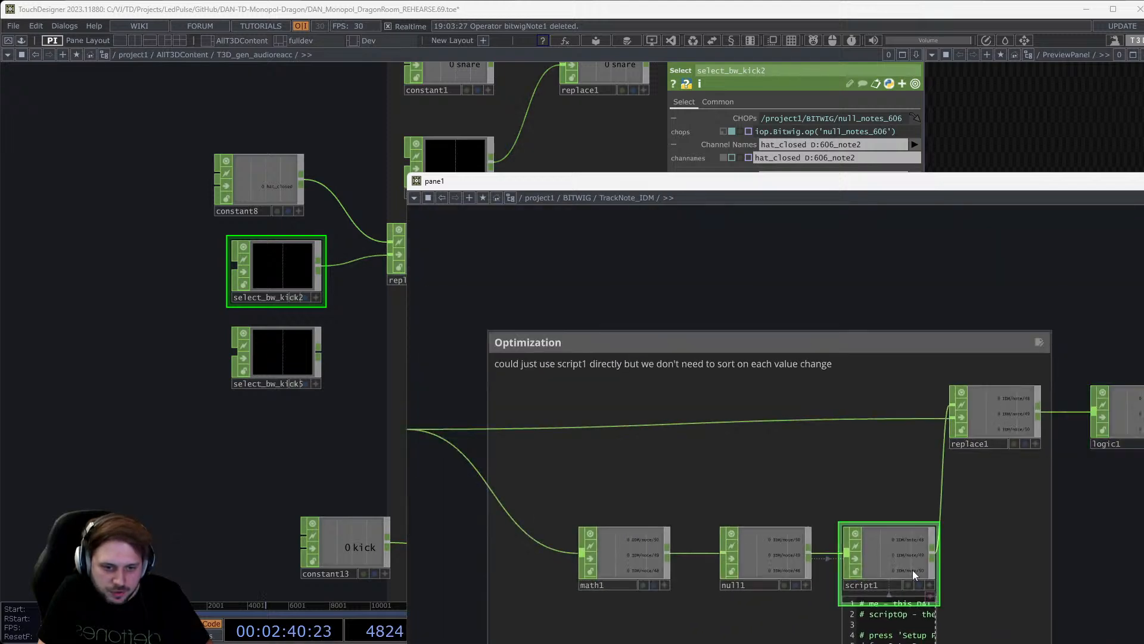
{"action": "left_click", "coordinate": [640, 552]}
{"action": "left_click", "coordinate": [997, 416]}
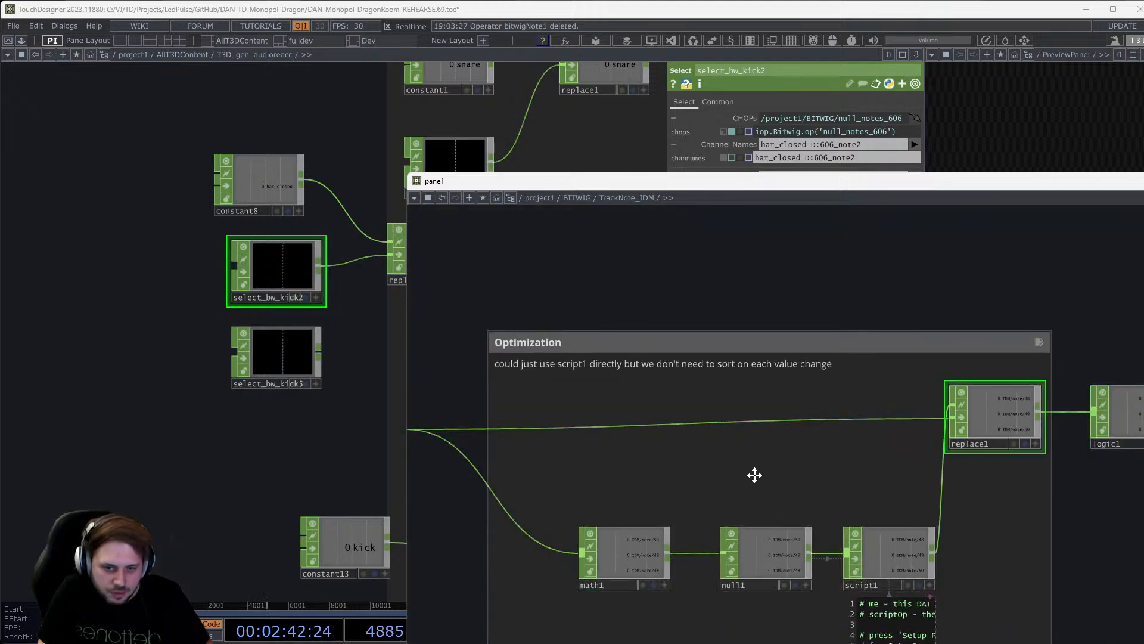
{"action": "left_click_drag", "start_coordinate": [753, 475], "coordinate": [1140, 465]}
{"action": "scroll", "coordinate": [817, 432], "scroll_direction": "up", "scroll_amount": 4}
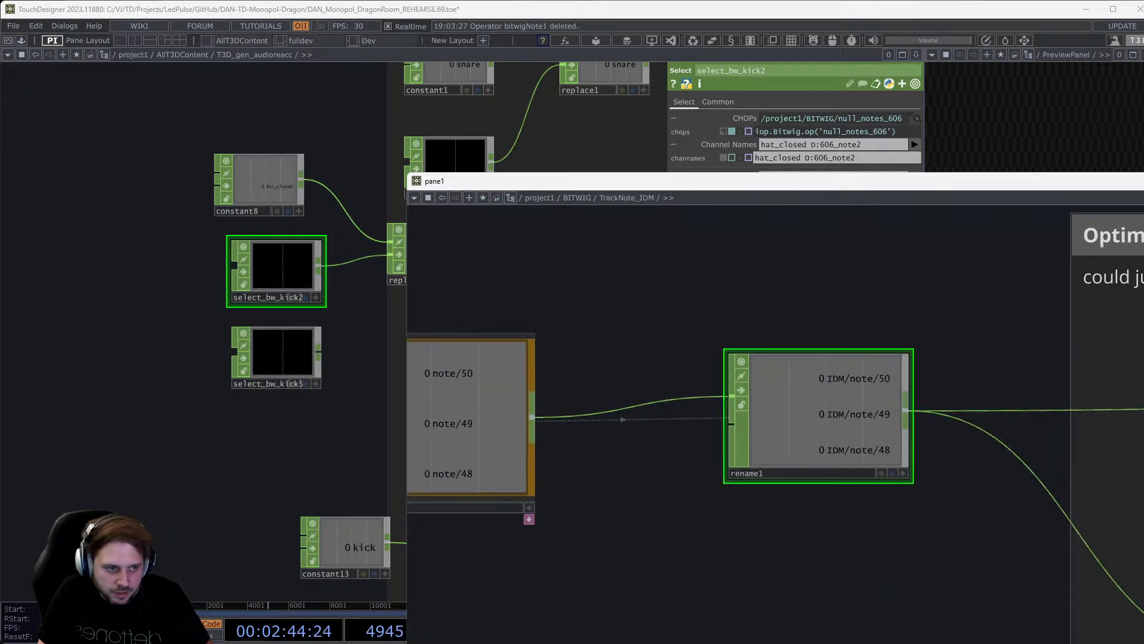
{"action": "left_click_drag", "start_coordinate": [1038, 395], "coordinate": [896, 404]}
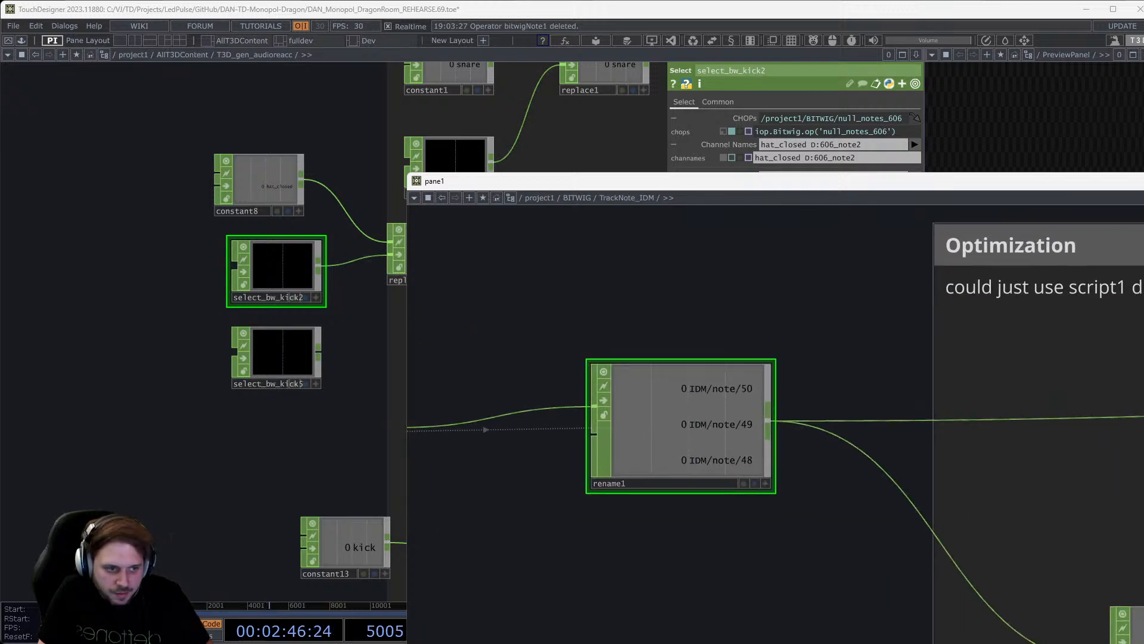
{"action": "key", "text": "alt+F4"}
Review T3D_gen_audioreacc's Color, Shape, FeedbackGen and Master parameter pages.
{"action": "scroll", "coordinate": [442, 339], "scroll_direction": "down", "scroll_amount": 5}
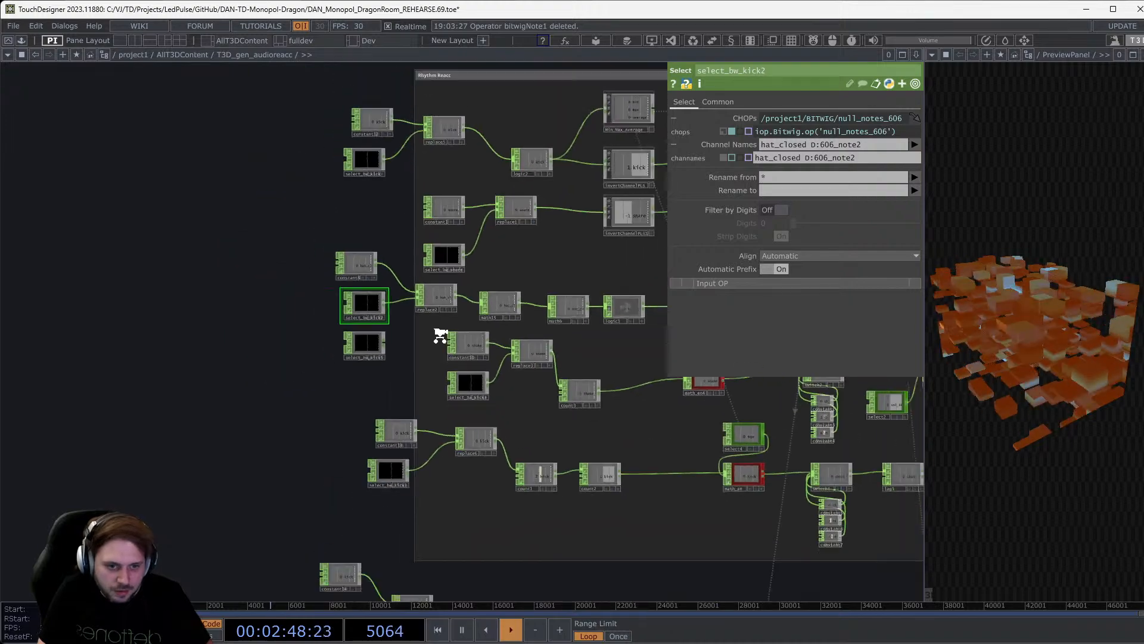
{"action": "scroll", "coordinate": [499, 328], "scroll_direction": "down", "scroll_amount": 5}
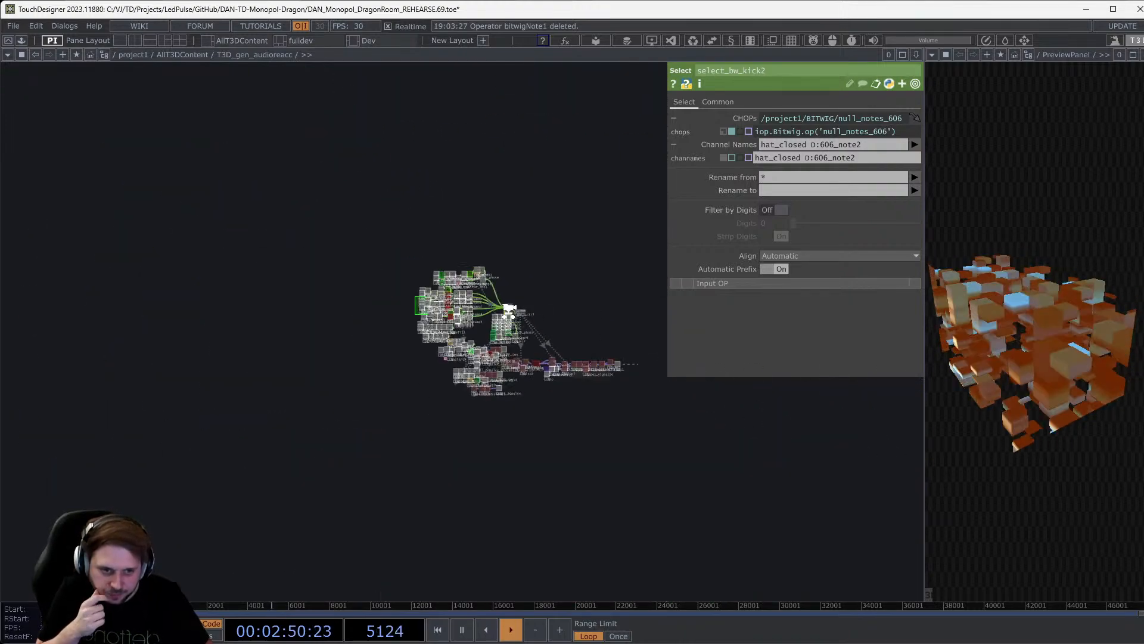
{"action": "scroll", "coordinate": [509, 311], "scroll_direction": "down", "scroll_amount": 4}
{"action": "scroll", "coordinate": [862, 492], "scroll_direction": "down", "scroll_amount": 4}
{"action": "scroll", "coordinate": [869, 480], "scroll_direction": "up", "scroll_amount": 4}
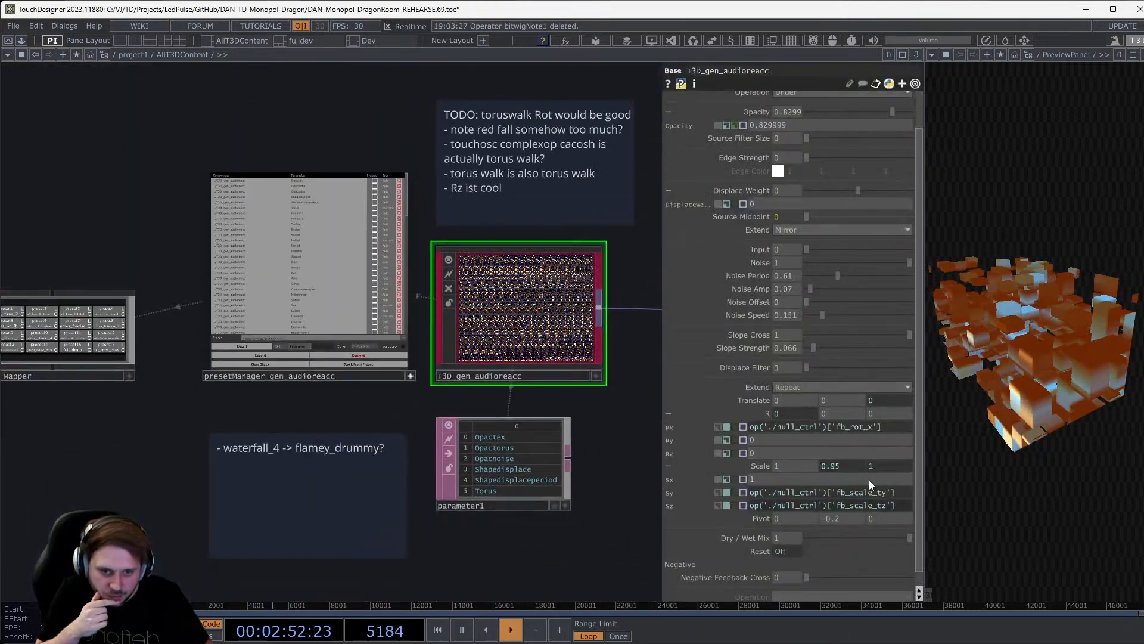
{"action": "left_click", "coordinate": [764, 123]}
{"action": "left_click", "coordinate": [691, 120]}
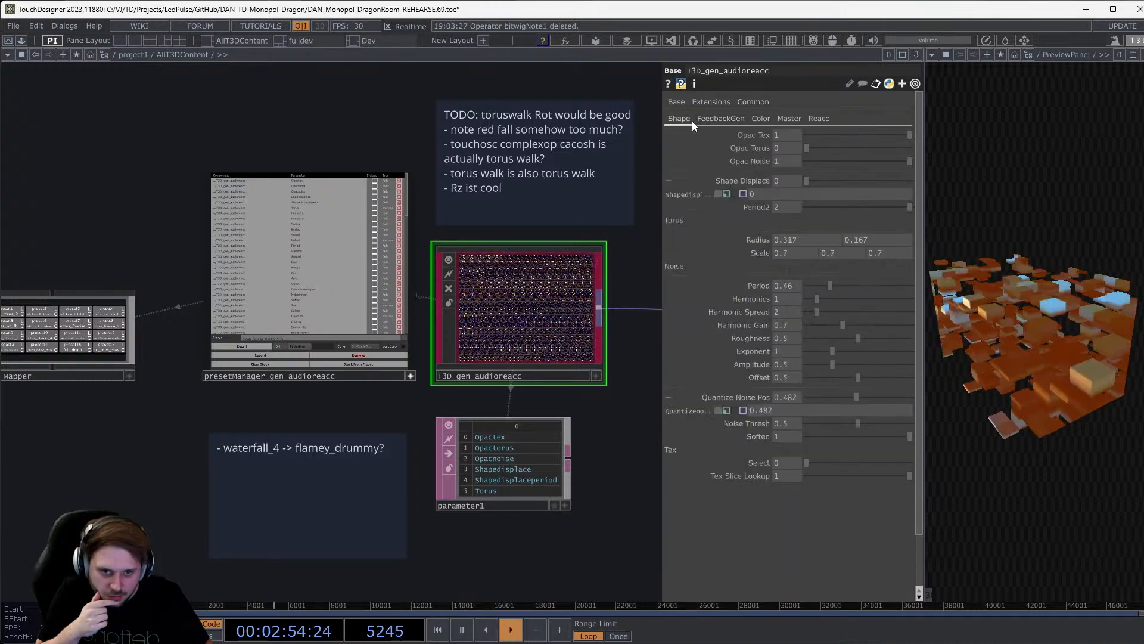
{"action": "left_click", "coordinate": [722, 120]}
{"action": "left_click", "coordinate": [767, 118]}
{"action": "left_click", "coordinate": [786, 118]}
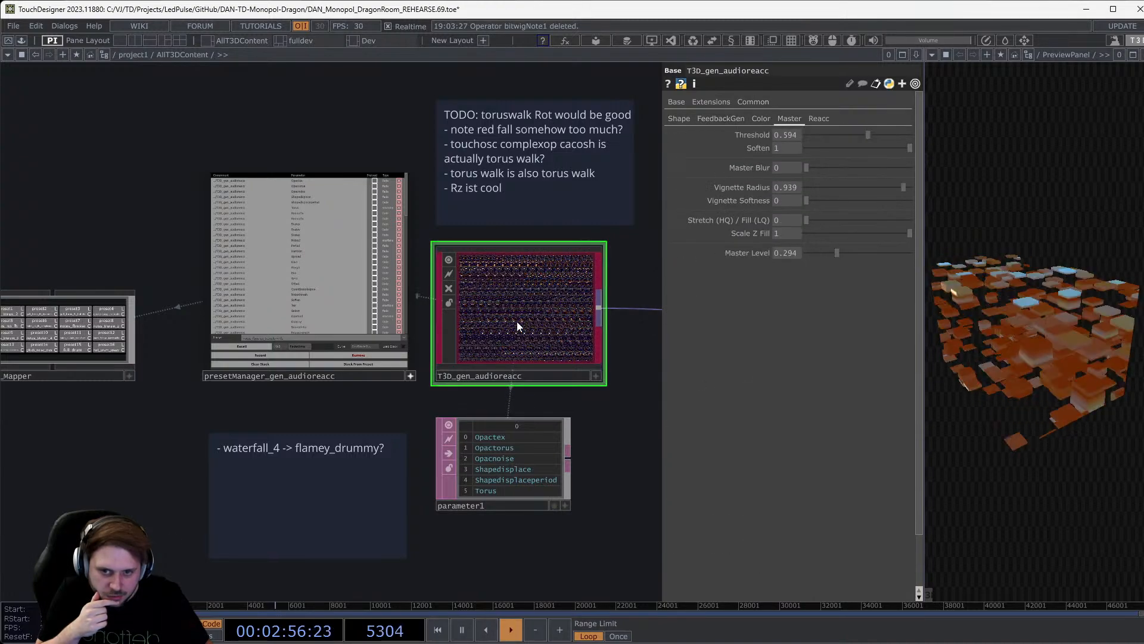
Zoom in and select IDM_phase1, then the IDM_phase2 component.
{"action": "scroll", "coordinate": [517, 321], "scroll_direction": "up", "scroll_amount": 5}
{"action": "scroll", "coordinate": [312, 373], "scroll_direction": "up", "scroll_amount": 10}
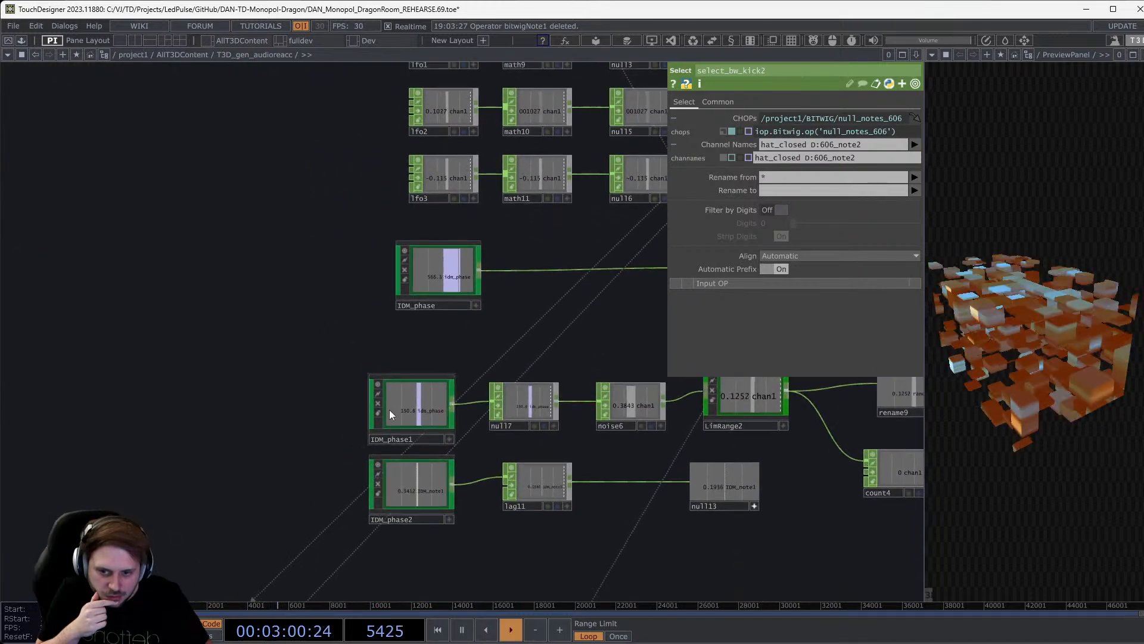
{"action": "left_click", "coordinate": [404, 413]}
{"action": "left_click", "coordinate": [424, 509]}
Inside IDM_phase2, inspect select7, math14, select3, select6, math15 and math1.
{"action": "key", "text": "i"}
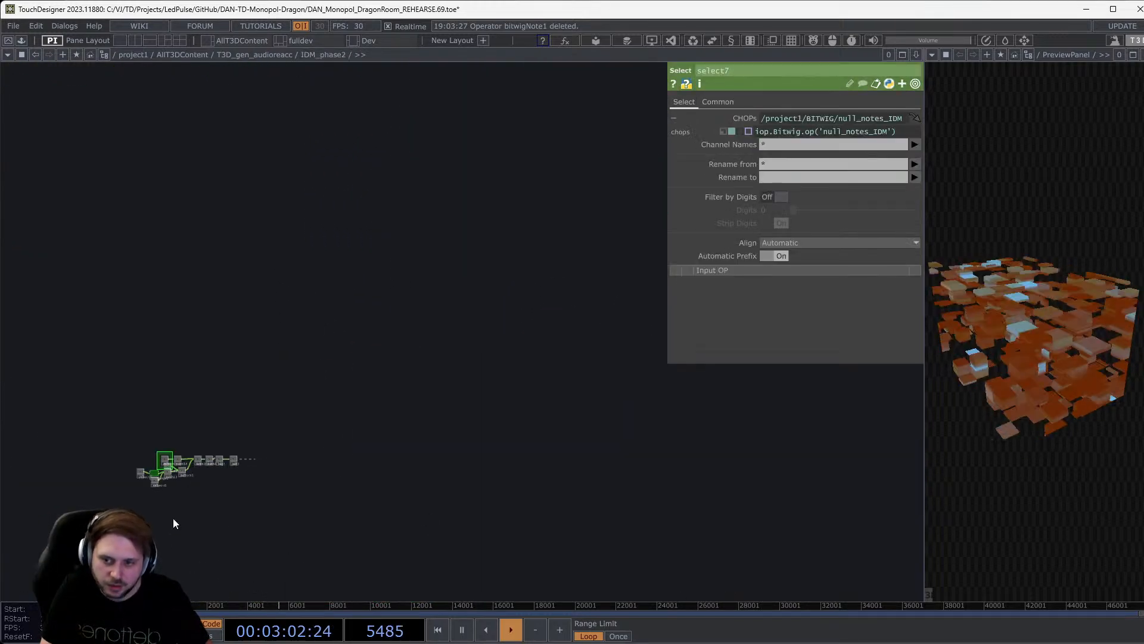
{"action": "scroll", "coordinate": [155, 393], "scroll_direction": "up", "scroll_amount": 10}
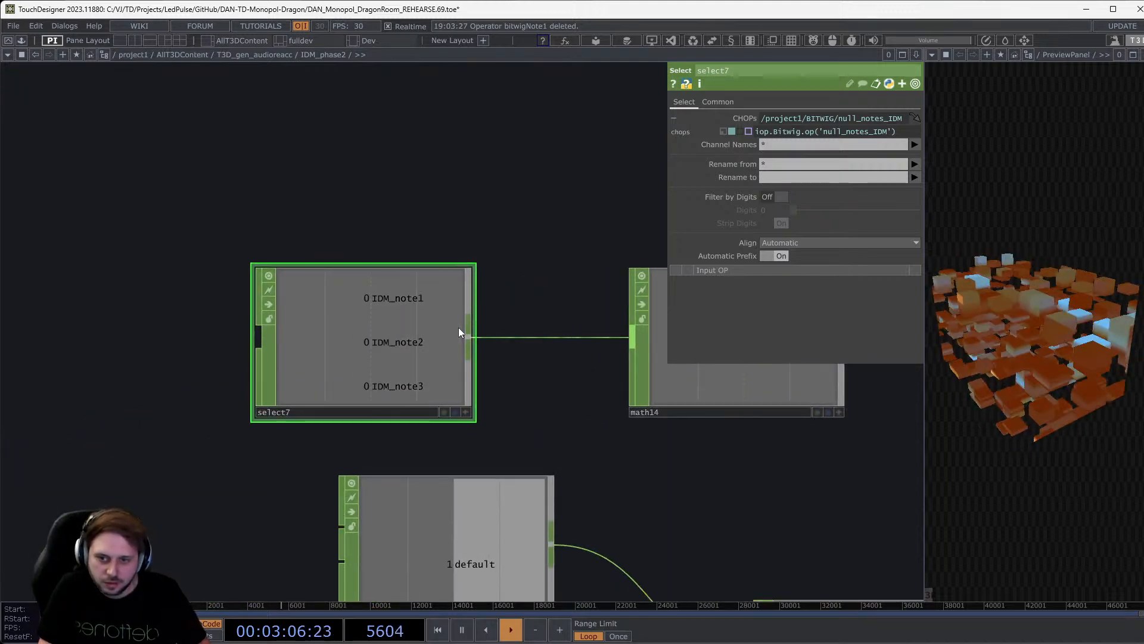
{"action": "left_click_drag", "start_coordinate": [531, 409], "coordinate": [421, 467]}
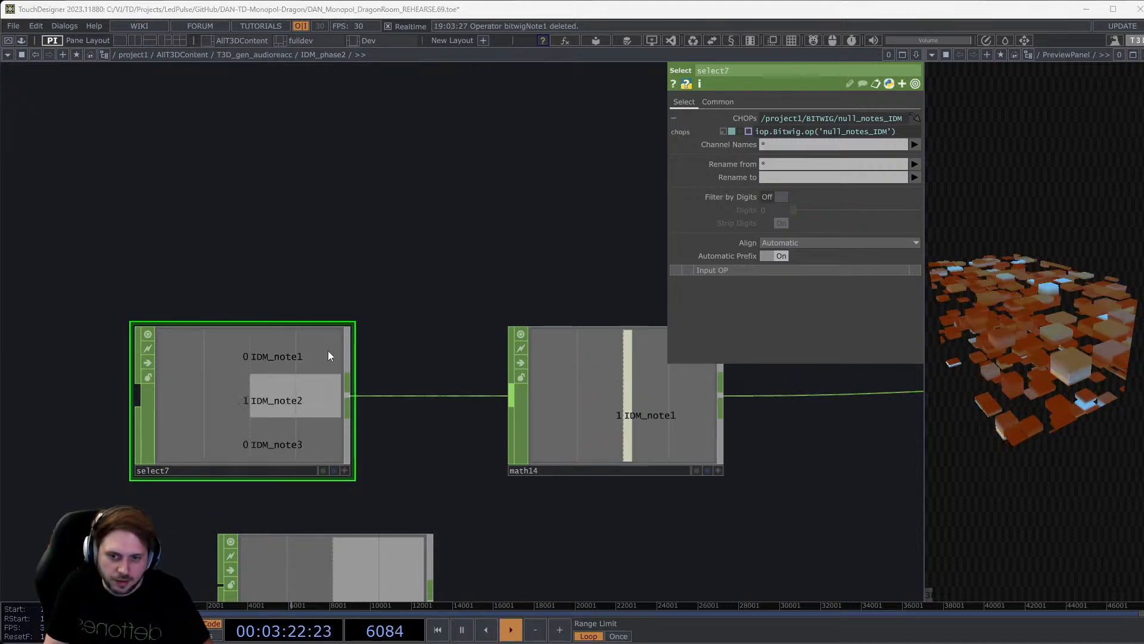
{"action": "scroll", "coordinate": [328, 355], "scroll_direction": "down", "scroll_amount": 5}
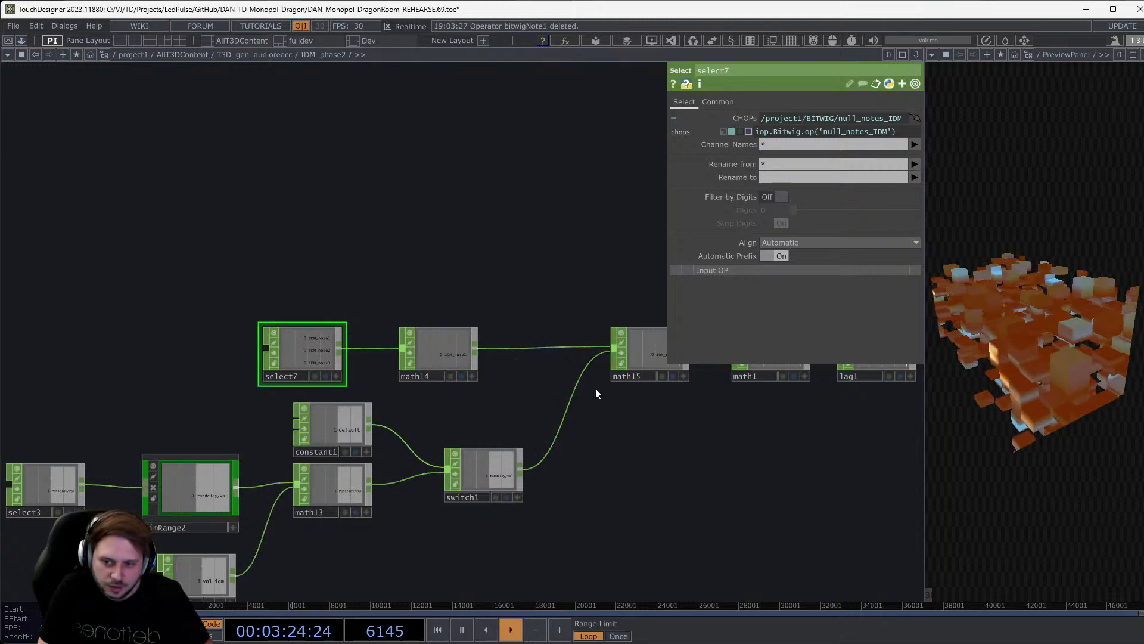
{"action": "left_click_drag", "start_coordinate": [95, 344], "coordinate": [326, 296]}
{"action": "scroll", "coordinate": [313, 466], "scroll_direction": "up", "scroll_amount": 2}
{"action": "left_click_drag", "start_coordinate": [405, 335], "coordinate": [286, 335]}
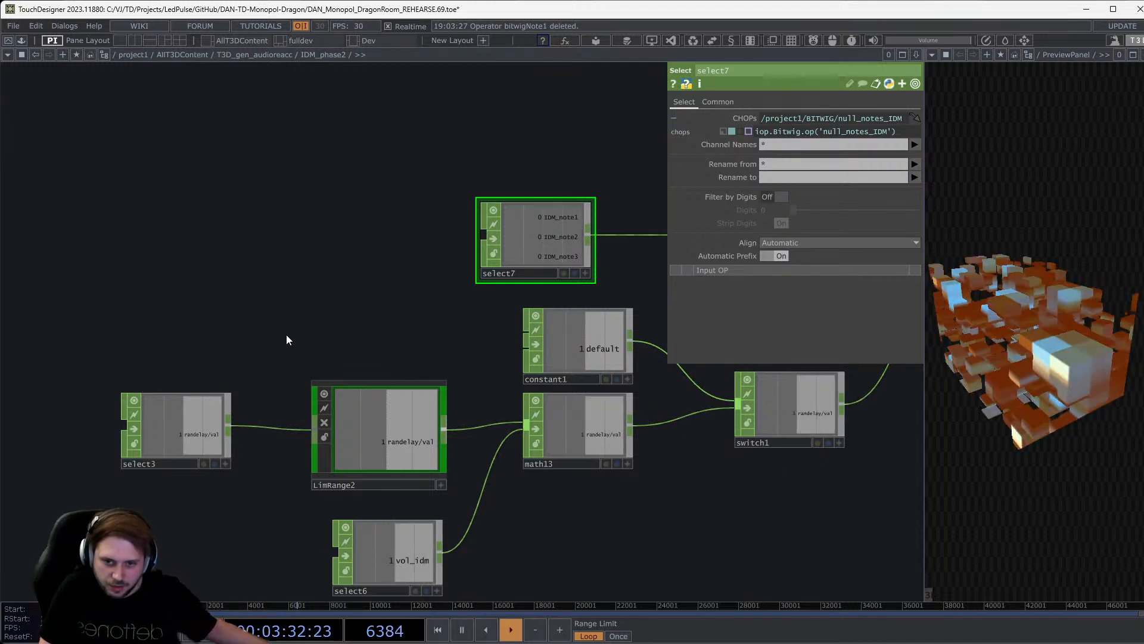
{"action": "left_click_drag", "start_coordinate": [225, 282], "coordinate": [2, 284]}
{"action": "left_click_drag", "start_coordinate": [476, 313], "coordinate": [179, 387]}
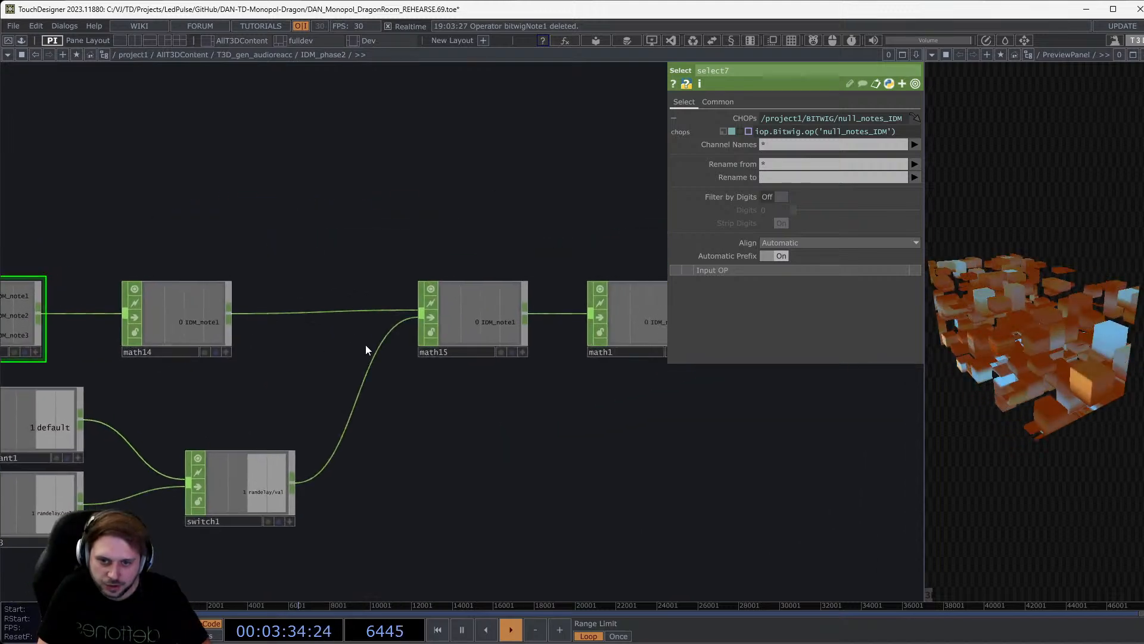
{"action": "scroll", "coordinate": [472, 316], "scroll_direction": "up", "scroll_amount": 4}
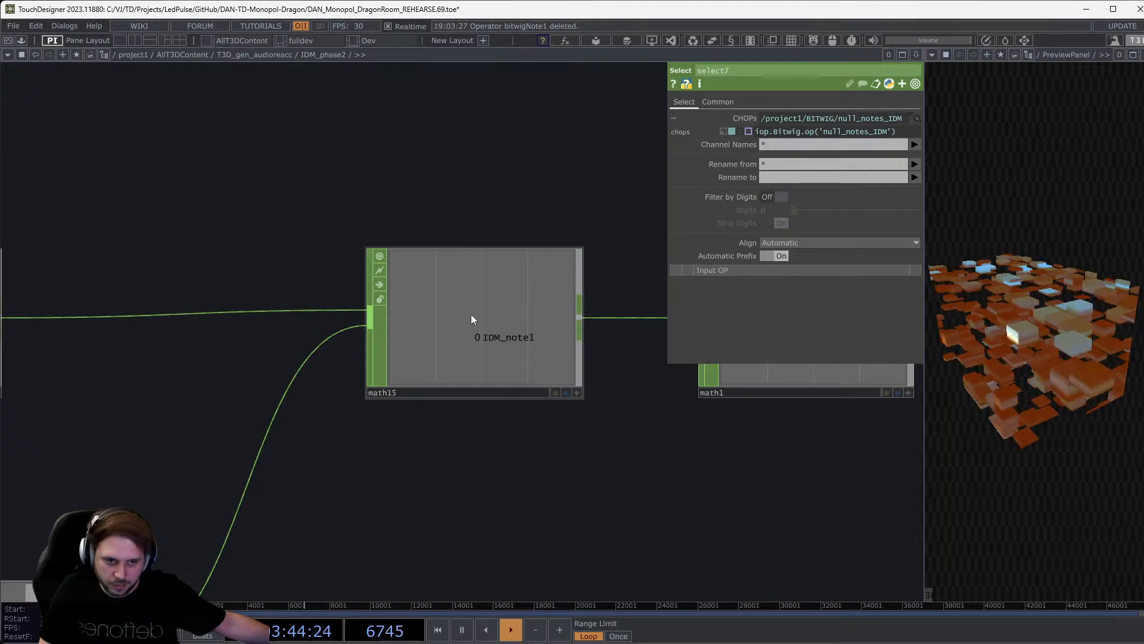
{"action": "scroll", "coordinate": [471, 313], "scroll_direction": "down", "scroll_amount": 10}
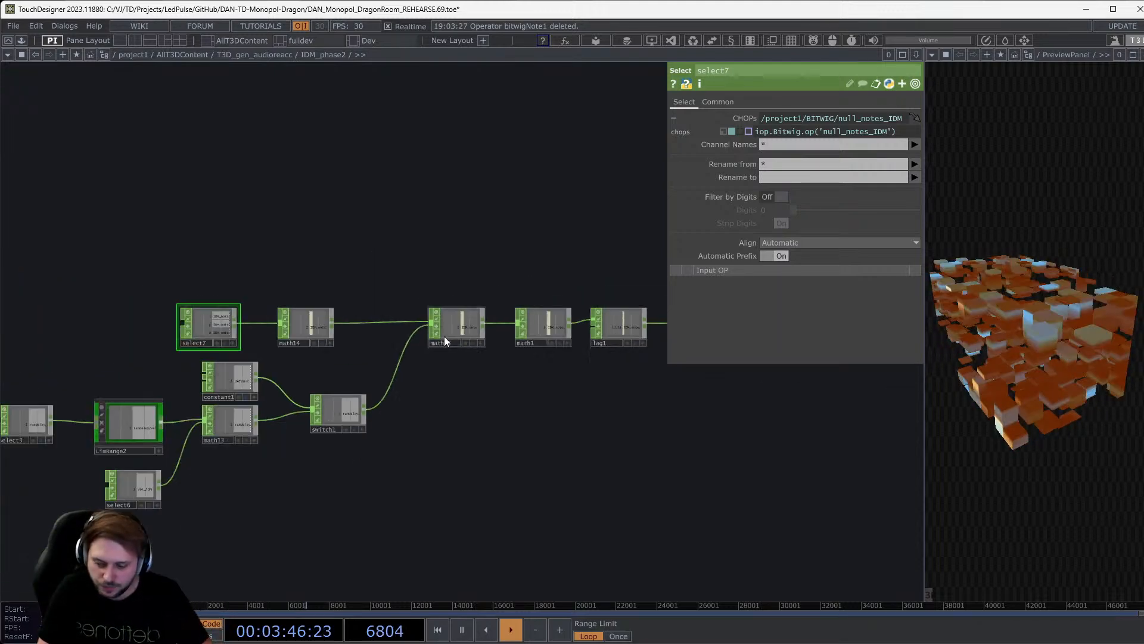
{"action": "scroll", "coordinate": [510, 312], "scroll_direction": "up", "scroll_amount": 10}
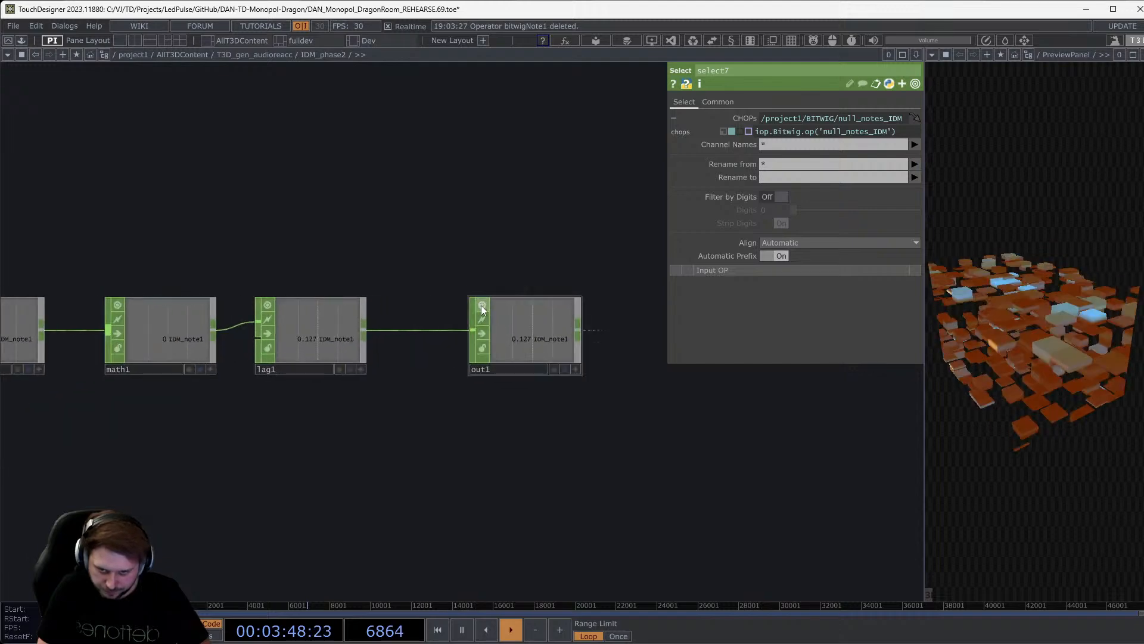
{"action": "scroll", "coordinate": [369, 334], "scroll_direction": "down", "scroll_amount": 10}
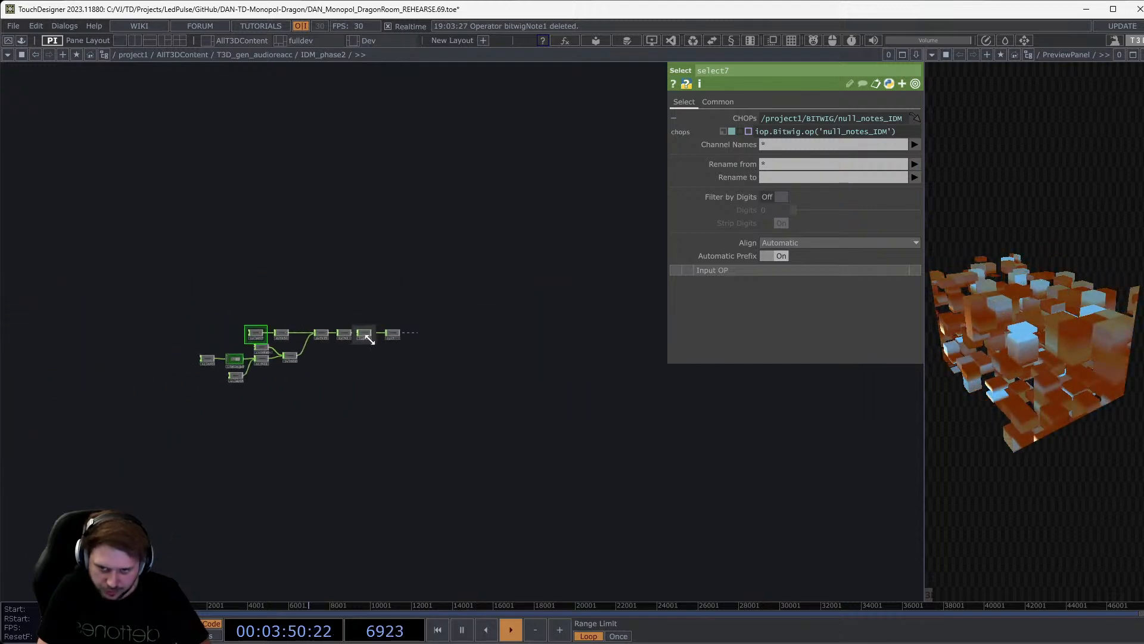
{"action": "scroll", "coordinate": [371, 340], "scroll_direction": "down", "scroll_amount": 8}
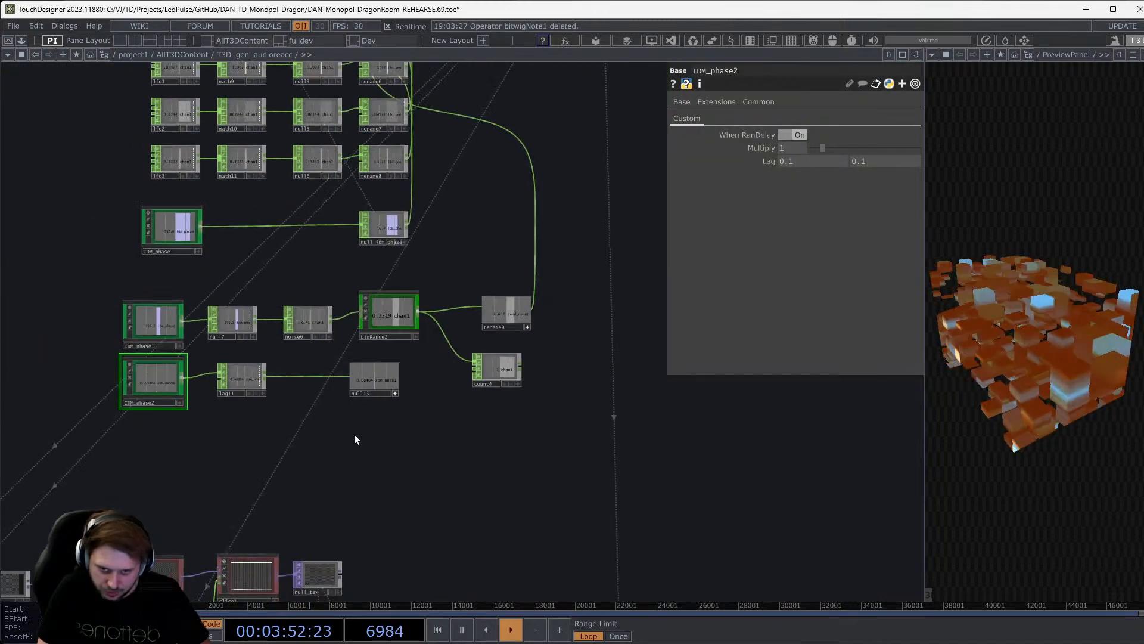
{"action": "scroll", "coordinate": [178, 309], "scroll_direction": "up", "scroll_amount": 3}
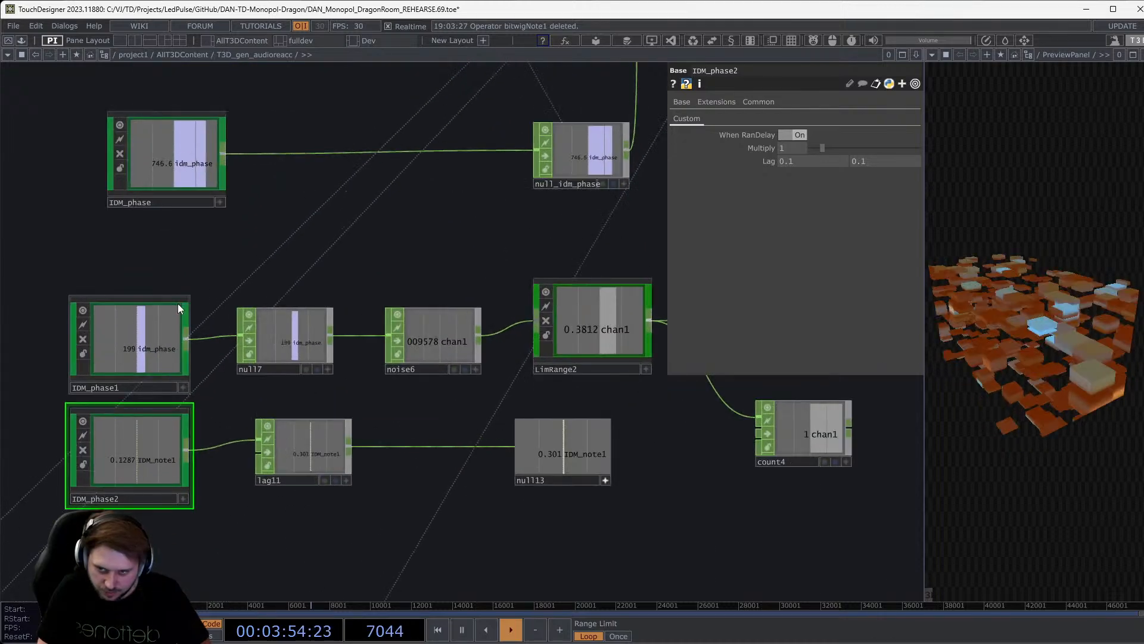
Check null13's output and follow the lag11-to-null13, IDM_phase1 and math14-to-rename9 chains.
{"action": "left_click", "coordinate": [563, 484]}
{"action": "left_click_drag", "start_coordinate": [617, 493], "coordinate": [548, 396]}
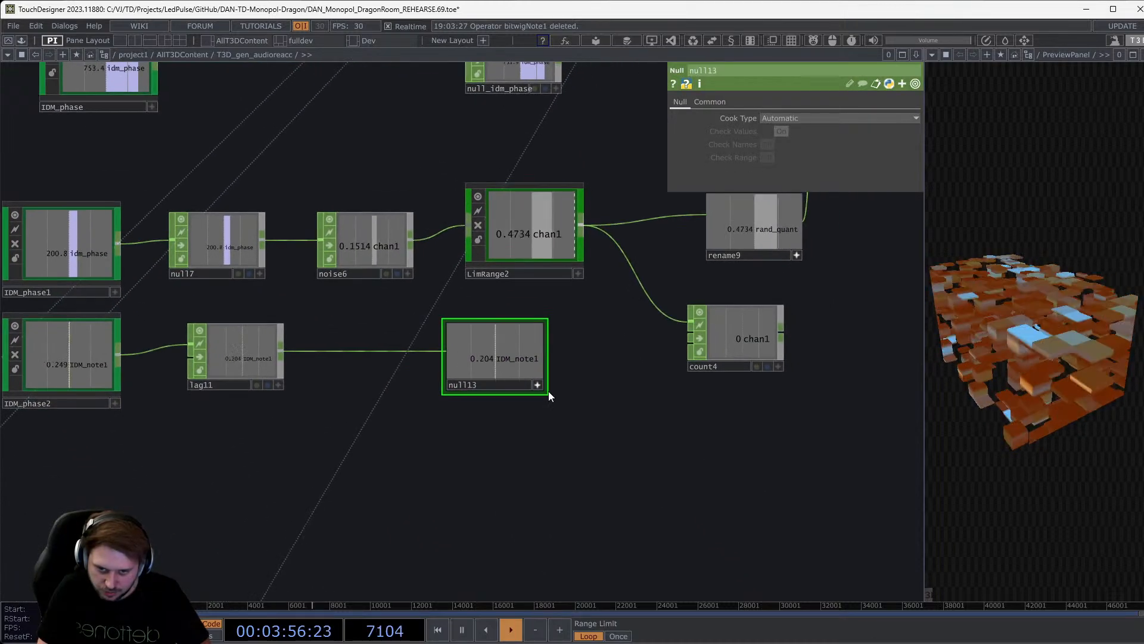
{"action": "left_click_drag", "start_coordinate": [620, 389], "coordinate": [654, 469]}
{"action": "left_click_drag", "start_coordinate": [290, 389], "coordinate": [440, 406]}
{"action": "scroll", "coordinate": [263, 348], "scroll_direction": "up", "scroll_amount": 3}
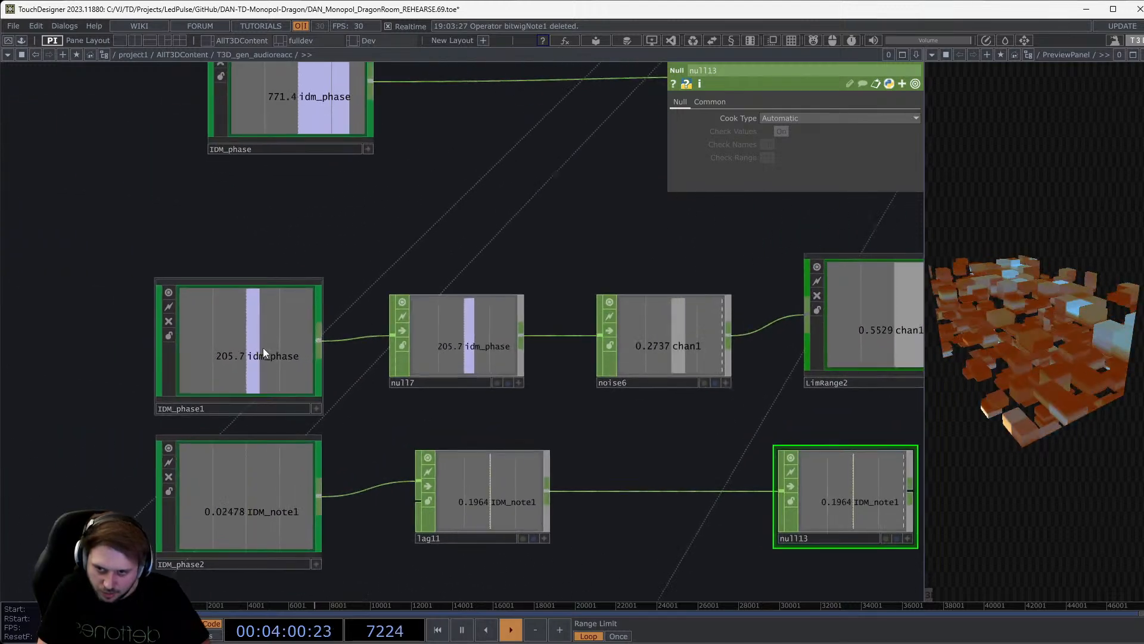
{"action": "scroll", "coordinate": [432, 306], "scroll_direction": "up", "scroll_amount": 3}
{"action": "scroll", "coordinate": [166, 327], "scroll_direction": "up", "scroll_amount": 3}
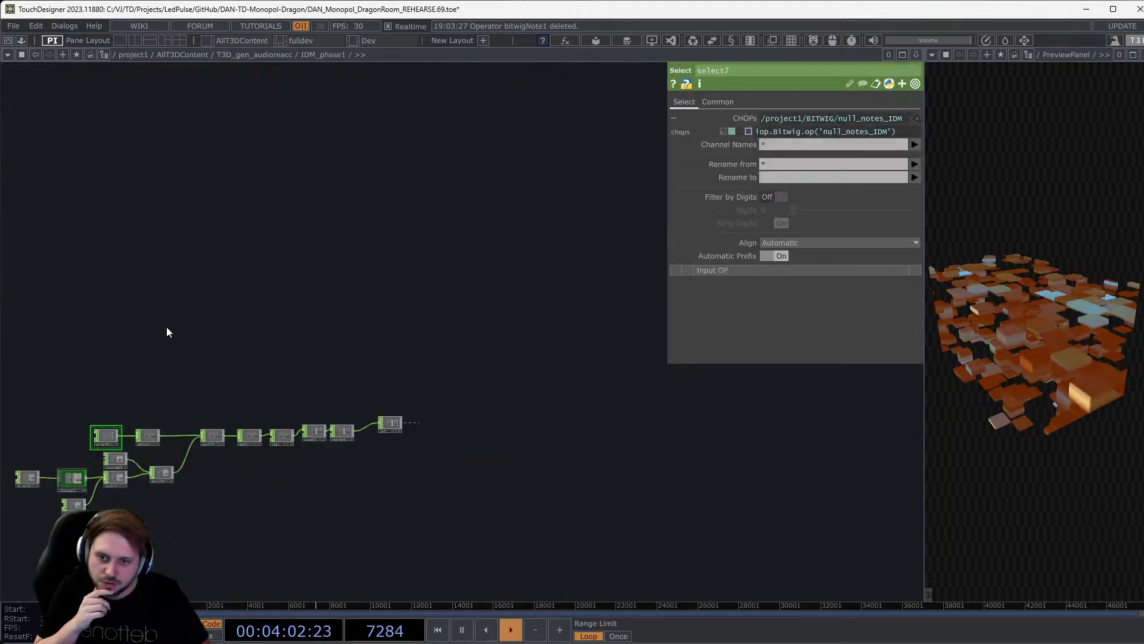
{"action": "scroll", "coordinate": [370, 467], "scroll_direction": "up", "scroll_amount": 3}
{"action": "scroll", "coordinate": [605, 458], "scroll_direction": "down", "scroll_amount": 3}
{"action": "left_click_drag", "start_coordinate": [356, 465], "coordinate": [626, 452]}
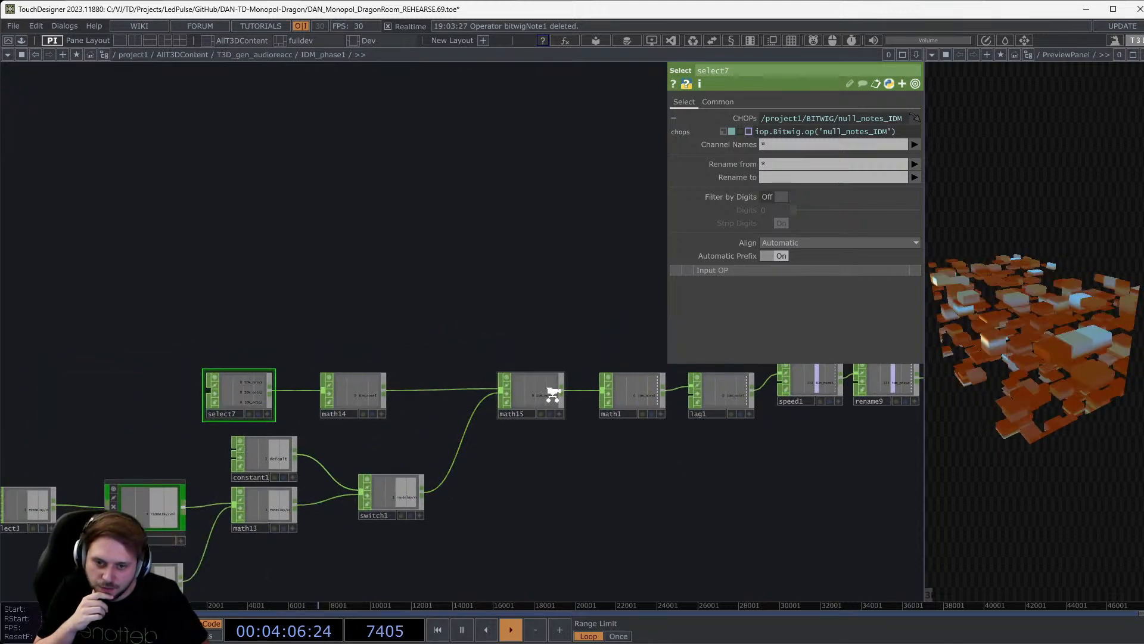
{"action": "scroll", "coordinate": [553, 393], "scroll_direction": "up", "scroll_amount": 3}
{"action": "left_click_drag", "start_coordinate": [685, 454], "coordinate": [518, 462]}
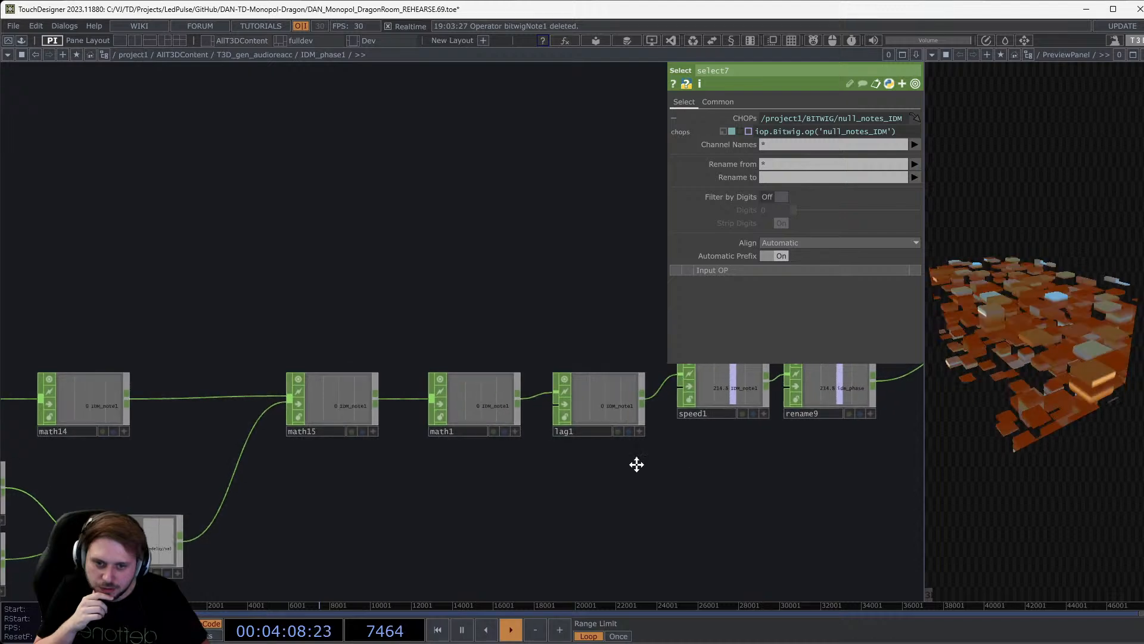
{"action": "scroll", "coordinate": [599, 420], "scroll_direction": "down", "scroll_amount": 2}
Check speed1's settings, then centre merge1 and null_ctrl with its channel list in the parent network.
{"action": "left_click", "coordinate": [599, 419]}
{"action": "scroll", "coordinate": [599, 420], "scroll_direction": "down", "scroll_amount": 10}
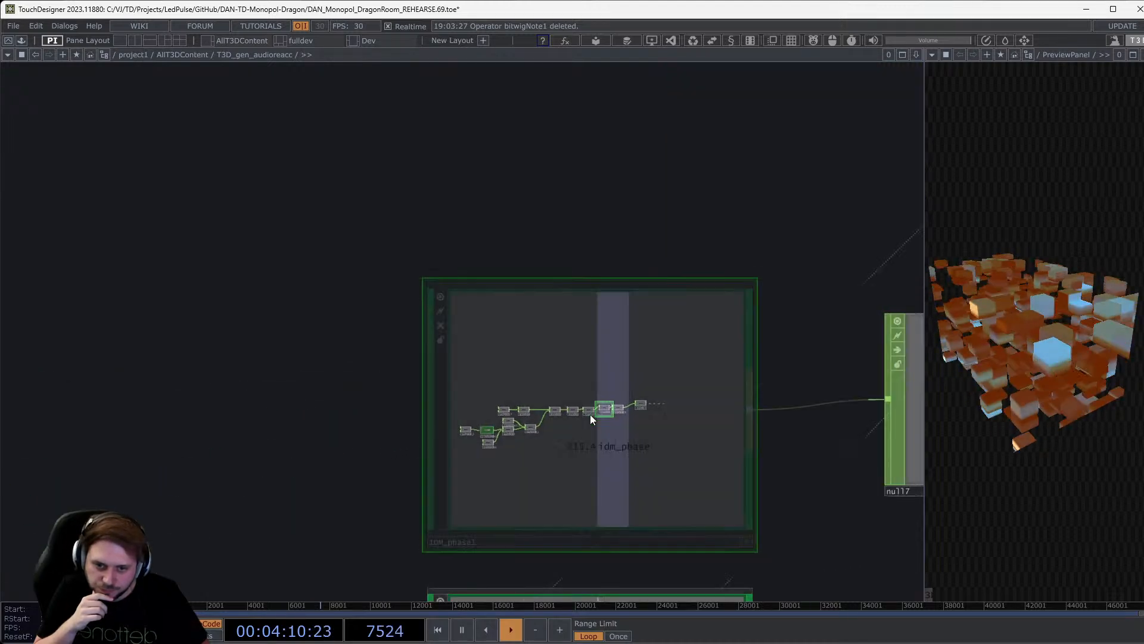
{"action": "scroll", "coordinate": [591, 415], "scroll_direction": "down", "scroll_amount": 8}
{"action": "left_click_drag", "start_coordinate": [691, 441], "coordinate": [354, 447]}
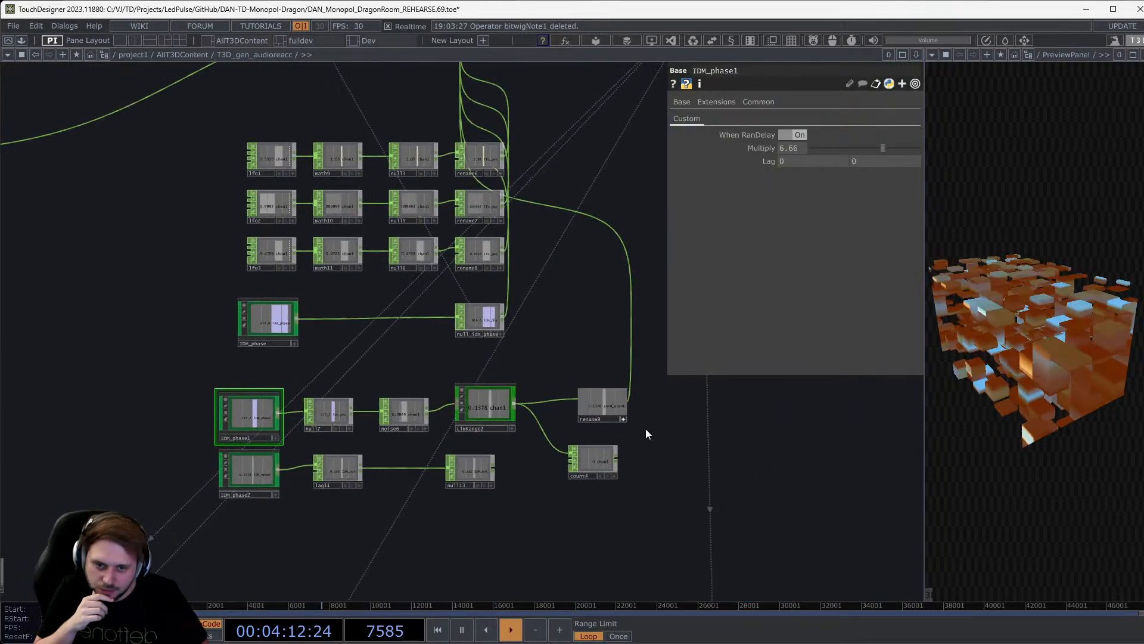
{"action": "left_click_drag", "start_coordinate": [614, 442], "coordinate": [501, 549]}
{"action": "left_click_drag", "start_coordinate": [595, 320], "coordinate": [548, 322]}
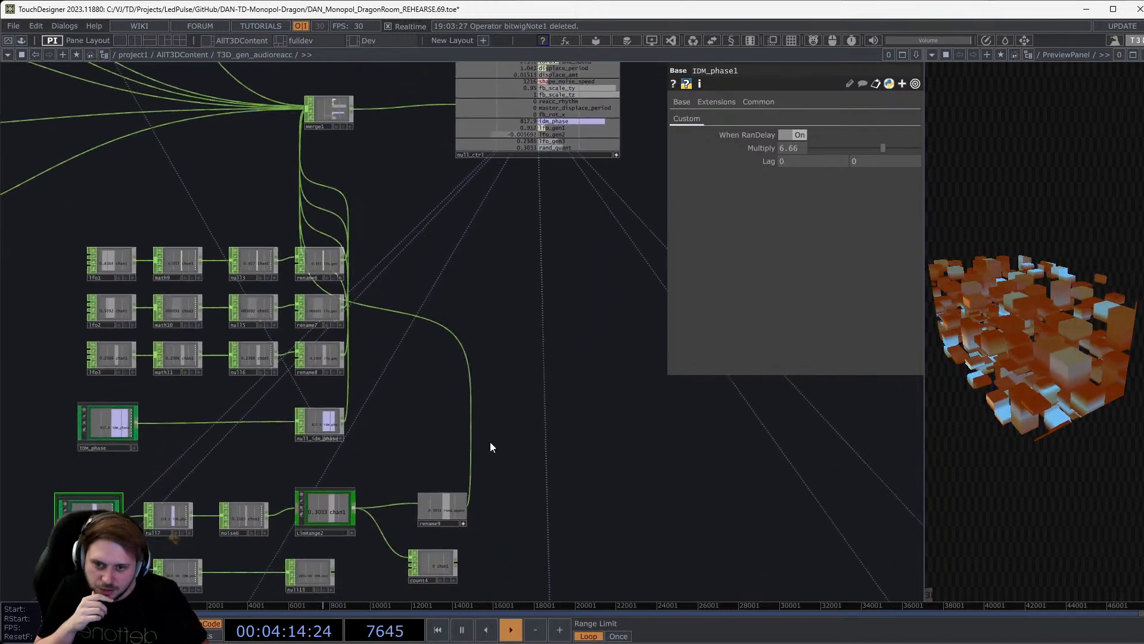
{"action": "scroll", "coordinate": [427, 537], "scroll_direction": "up", "scroll_amount": 5}
{"action": "left_click_drag", "start_coordinate": [446, 403], "coordinate": [306, 487]}
{"action": "scroll", "coordinate": [306, 486], "scroll_direction": "down", "scroll_amount": 3}
{"action": "left_click_drag", "start_coordinate": [497, 146], "coordinate": [474, 335]}
{"action": "left_click_drag", "start_coordinate": [448, 233], "coordinate": [437, 320]}
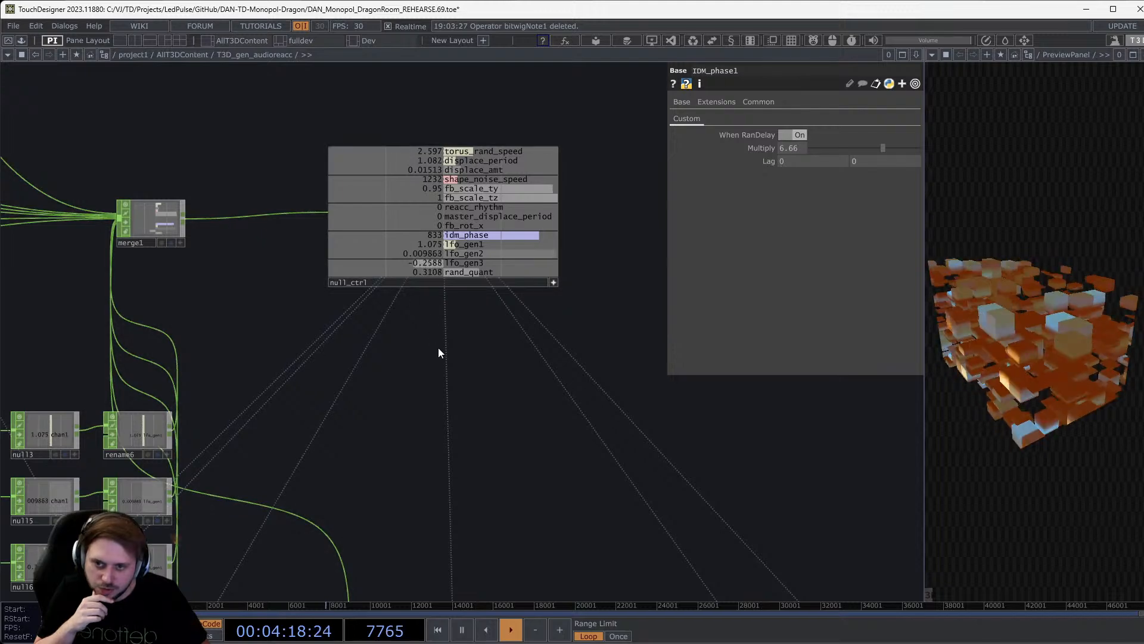
Drive T3D_gen_audioreacc's Quantize Noise Pos from the rand_quant channel in a floating parameter window.
{"action": "left_click", "coordinate": [1020, 42]}
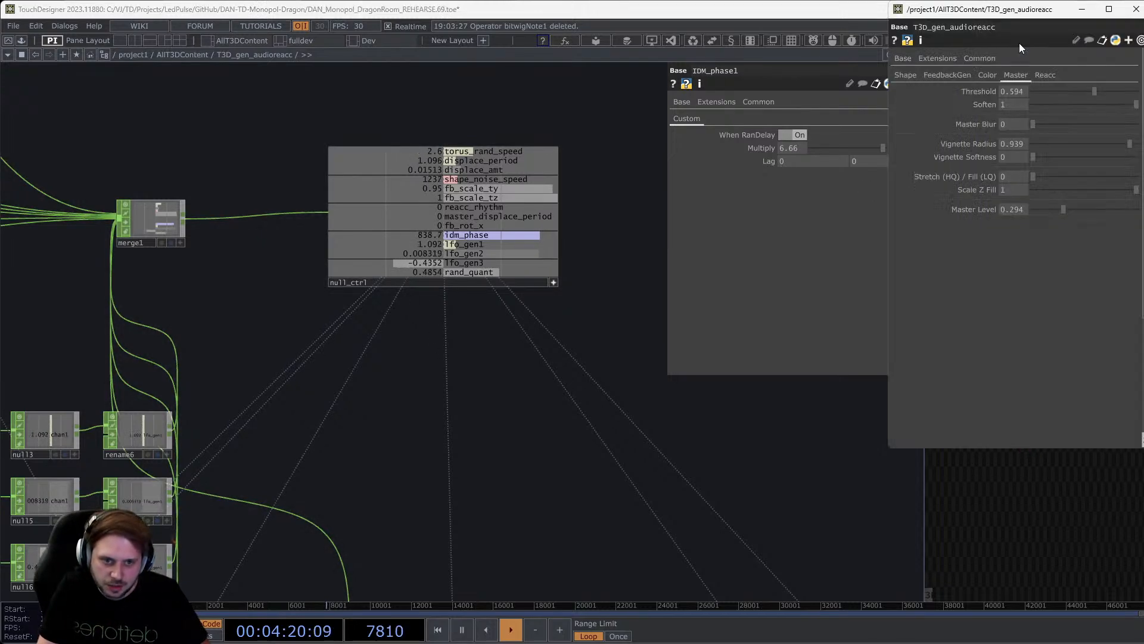
{"action": "left_click", "coordinate": [918, 73]}
{"action": "scroll", "coordinate": [940, 252], "scroll_direction": "down", "scroll_amount": 3}
{"action": "scroll", "coordinate": [940, 252], "scroll_direction": "down", "scroll_amount": 2}
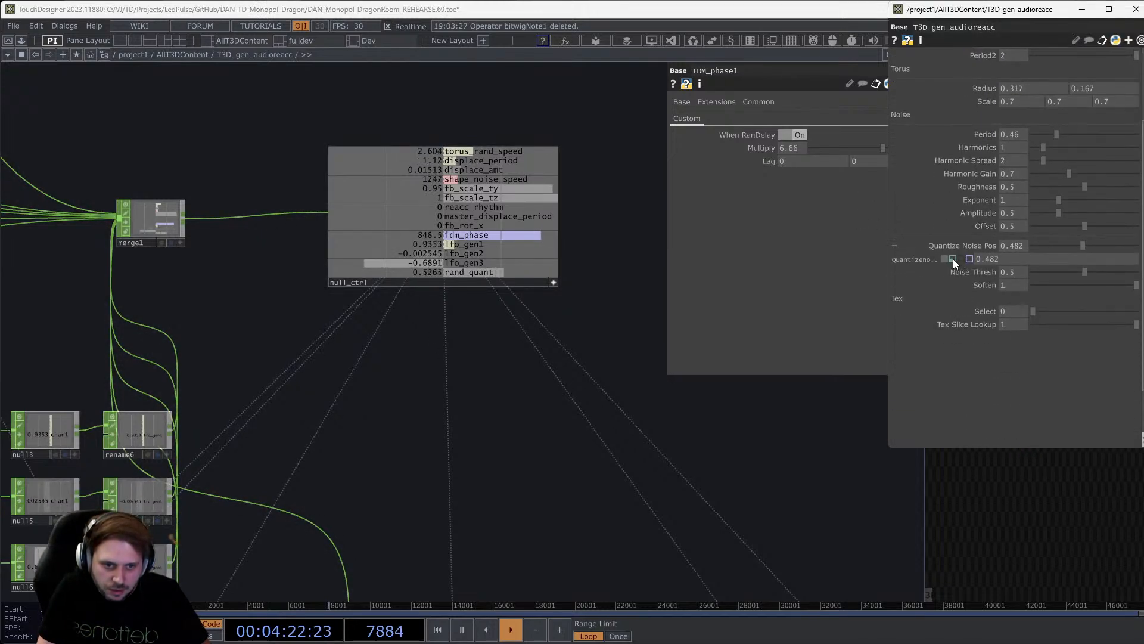
{"action": "left_click", "coordinate": [953, 258]}
{"action": "left_click", "coordinate": [654, 458]}
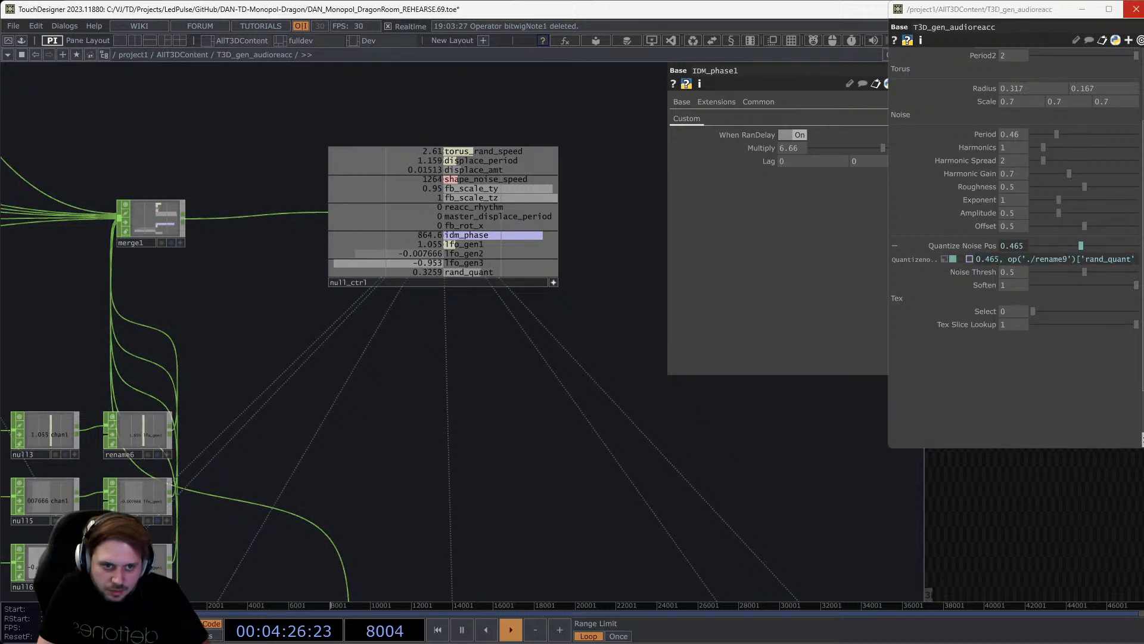
Inspect noise2, then pan the network to bring limRange2 and count4 into view.
{"action": "scroll", "coordinate": [537, 378], "scroll_direction": "down", "scroll_amount": 10}
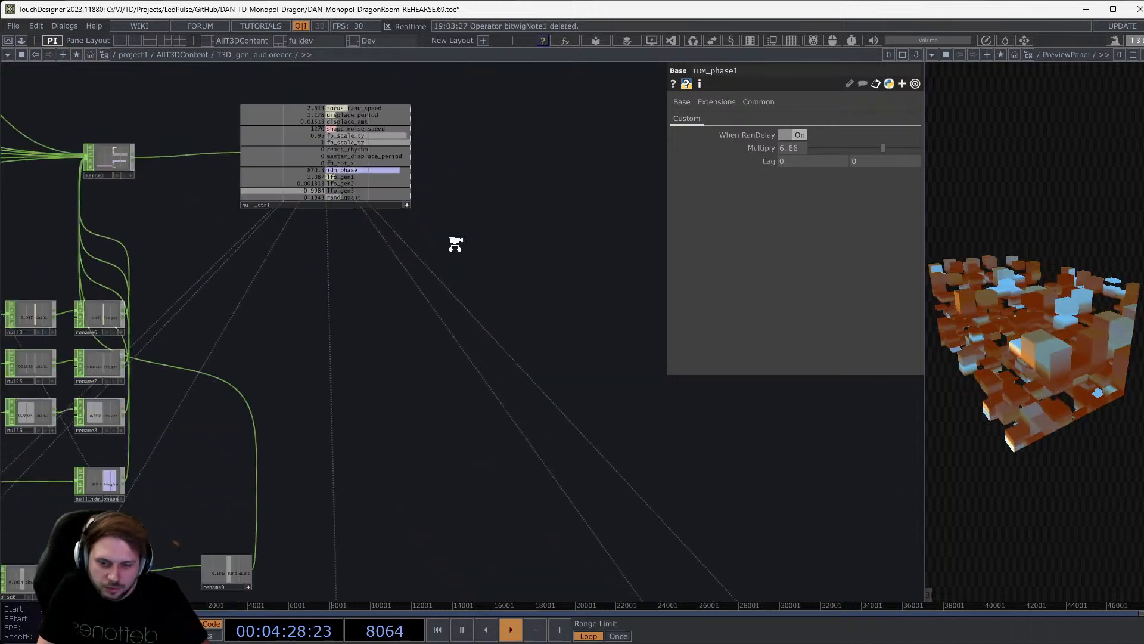
{"action": "scroll", "coordinate": [356, 370], "scroll_direction": "up", "scroll_amount": 5}
{"action": "left_click", "coordinate": [356, 370]}
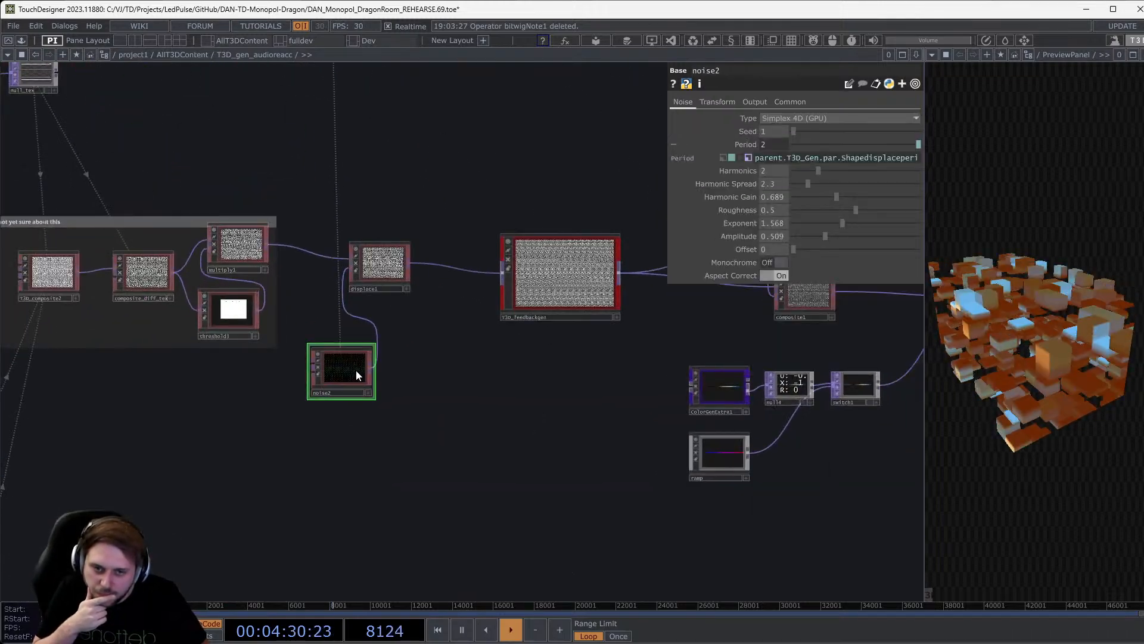
{"action": "left_click_drag", "start_coordinate": [445, 271], "coordinate": [410, 464]}
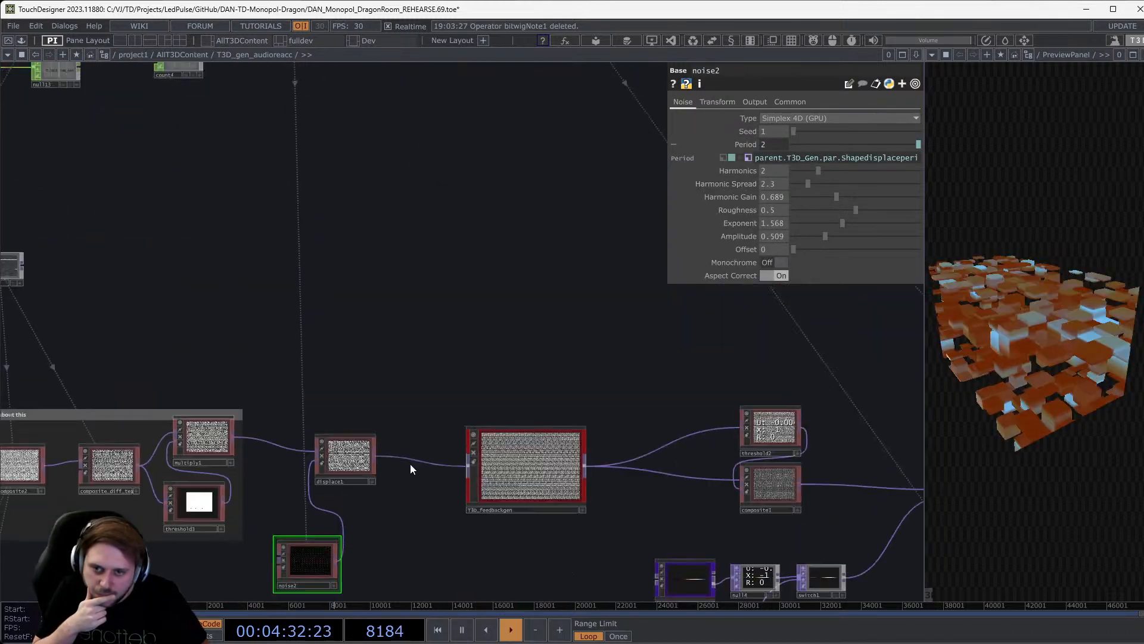
{"action": "left_click_drag", "start_coordinate": [408, 286], "coordinate": [409, 457]}
{"action": "scroll", "coordinate": [410, 296], "scroll_direction": "down", "scroll_amount": 5}
{"action": "scroll", "coordinate": [688, 396], "scroll_direction": "up", "scroll_amount": 4}
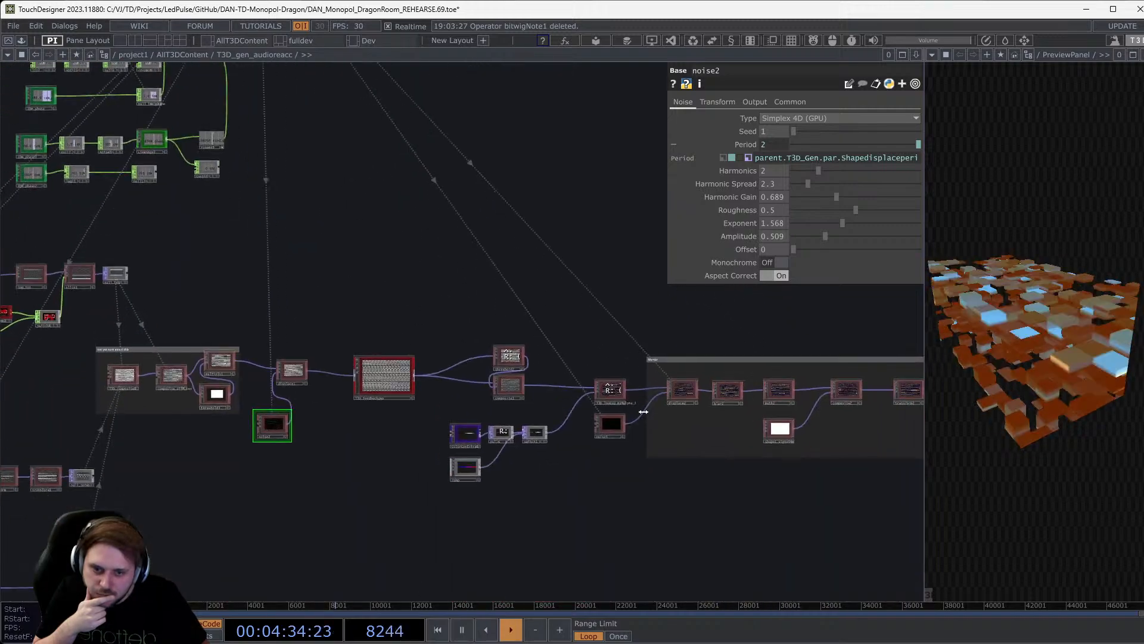
{"action": "scroll", "coordinate": [688, 395], "scroll_direction": "up", "scroll_amount": 2}
Inspect displace2 and noise5, widening the panel to read noise5's full Period expression.
{"action": "left_click", "coordinate": [691, 388]}
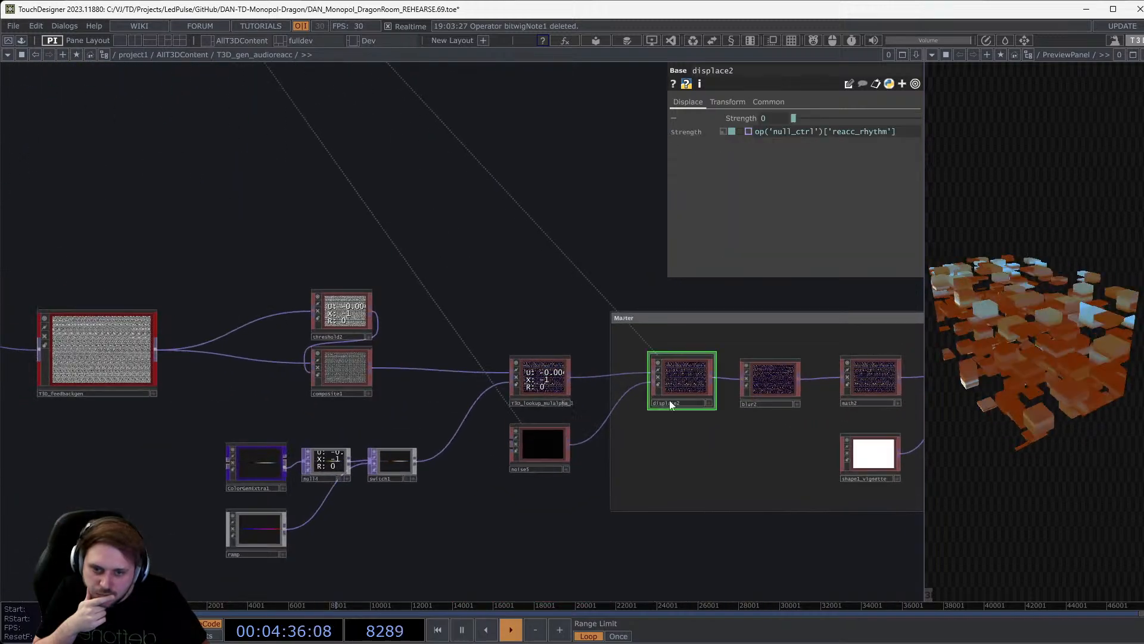
{"action": "left_click", "coordinate": [548, 453]}
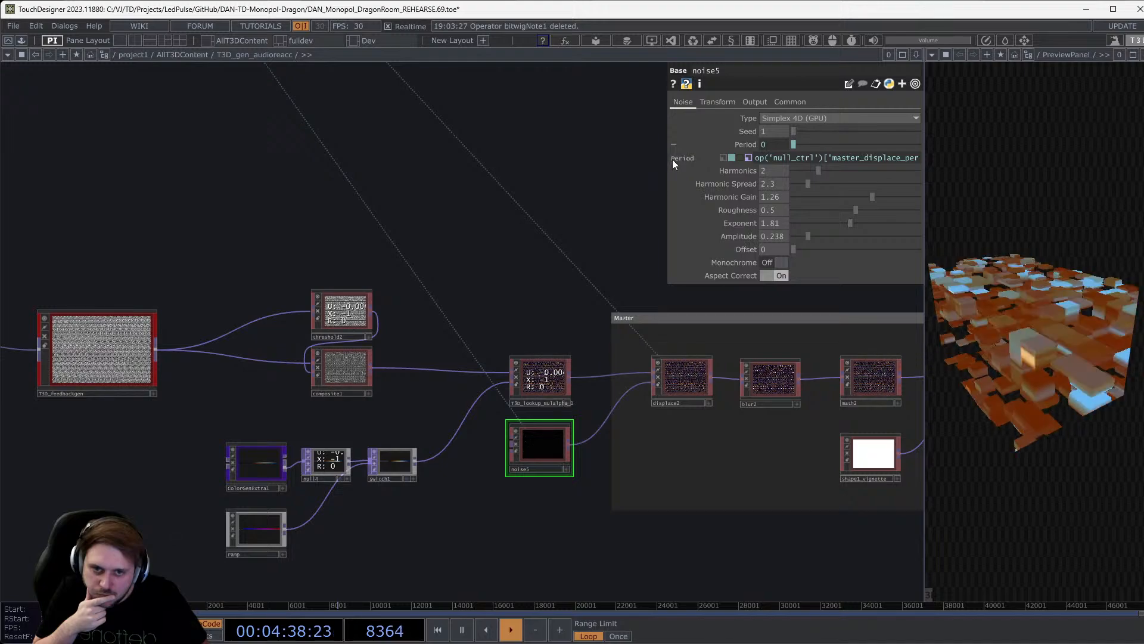
{"action": "left_click_drag", "start_coordinate": [669, 159], "coordinate": [566, 159]}
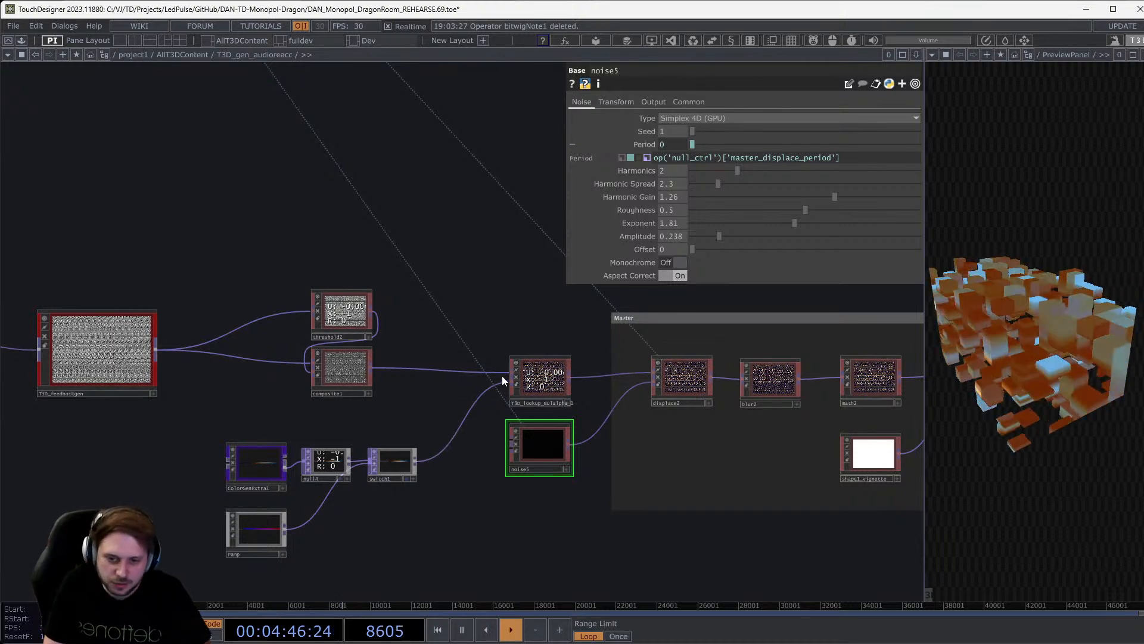
Pan the network back over the upstream nodes to the displace1 area.
{"action": "left_click_drag", "start_coordinate": [192, 446], "coordinate": [774, 467]}
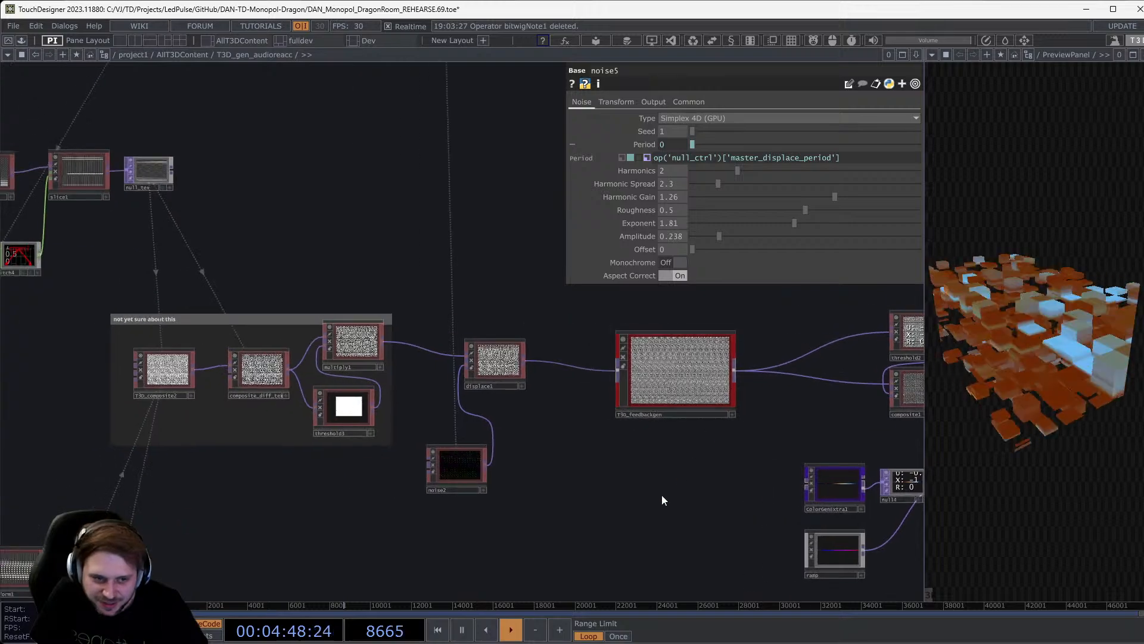
{"action": "left_click_drag", "start_coordinate": [580, 459], "coordinate": [425, 452]}
{"action": "left_click_drag", "start_coordinate": [554, 438], "coordinate": [824, 417]}
{"action": "scroll", "coordinate": [643, 362], "scroll_direction": "up", "scroll_amount": 5}
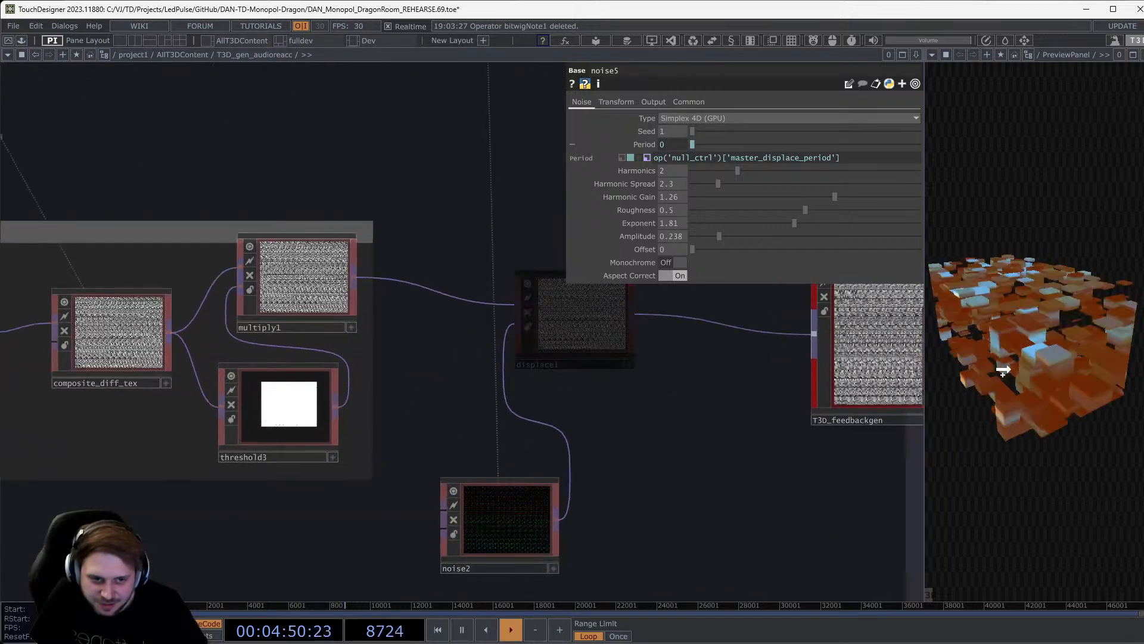
Bring up noise1's parameters and highlight the channel name in its T4d expression.
{"action": "scroll", "coordinate": [666, 493], "scroll_direction": "down", "scroll_amount": 5}
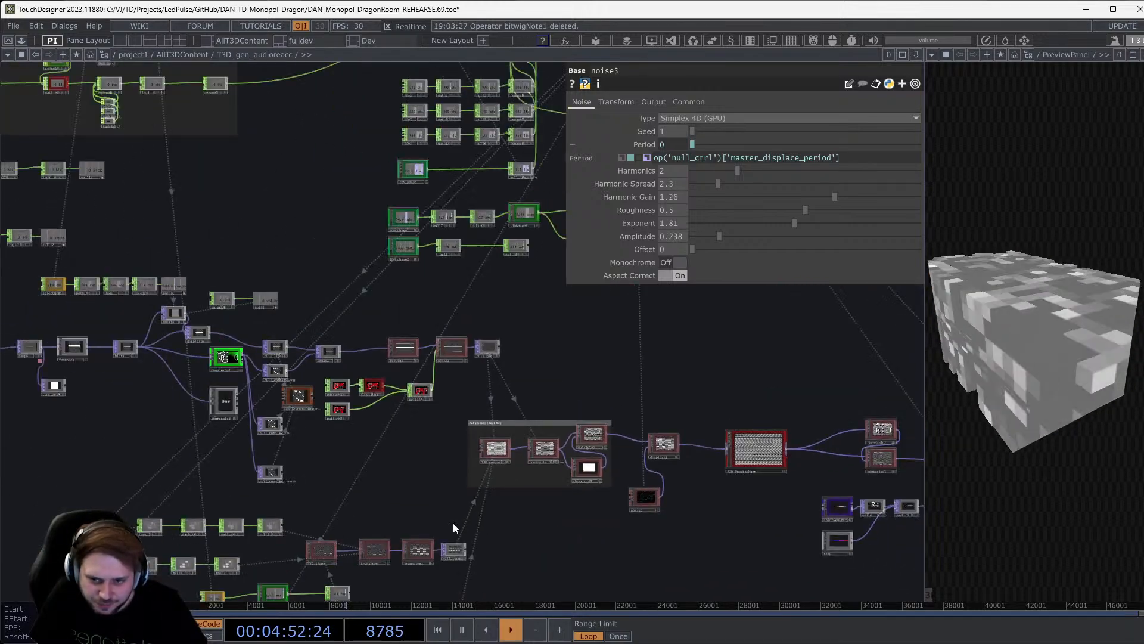
{"action": "left_click_drag", "start_coordinate": [643, 425], "coordinate": [861, 251]}
{"action": "left_click_drag", "start_coordinate": [302, 443], "coordinate": [276, 463]}
{"action": "scroll", "coordinate": [485, 438], "scroll_direction": "up", "scroll_amount": 5}
{"action": "scroll", "coordinate": [484, 438], "scroll_direction": "up", "scroll_amount": 5}
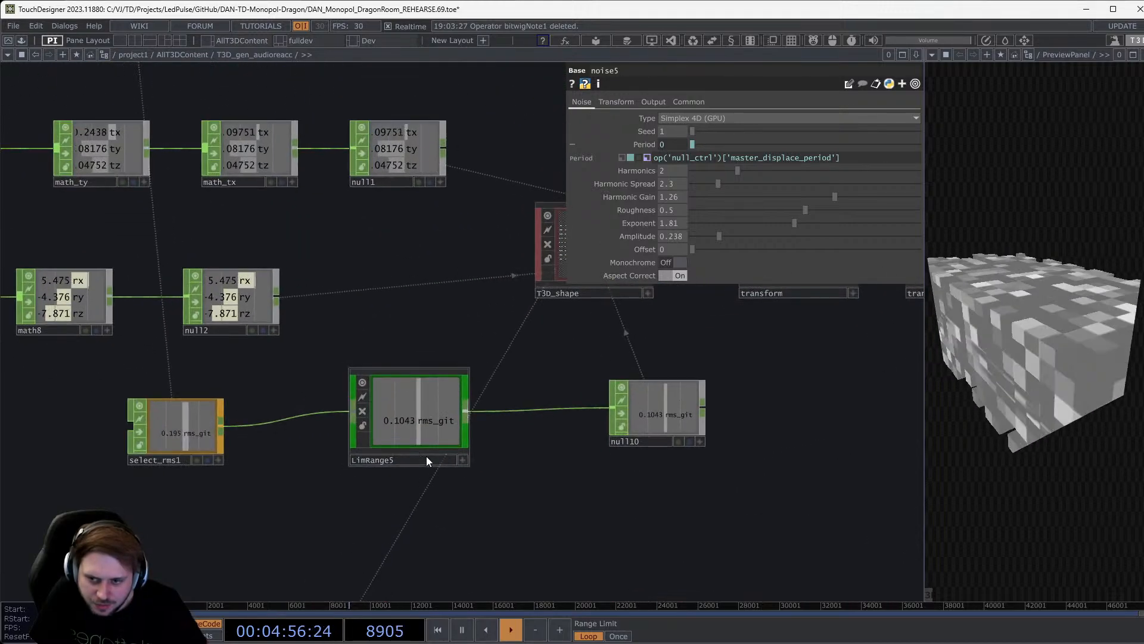
{"action": "scroll", "coordinate": [536, 438], "scroll_direction": "down", "scroll_amount": 2}
{"action": "scroll", "coordinate": [541, 434], "scroll_direction": "down", "scroll_amount": 2}
{"action": "left_click_drag", "start_coordinate": [528, 426], "coordinate": [480, 308]}
{"action": "left_click", "coordinate": [396, 437]}
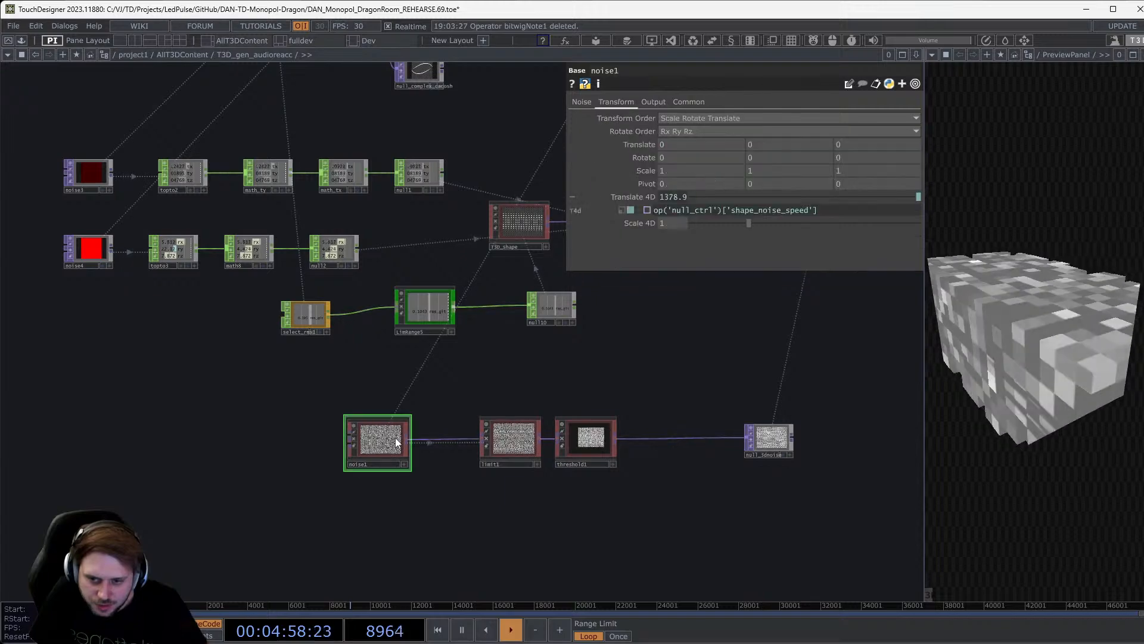
{"action": "scroll", "coordinate": [398, 439], "scroll_direction": "up", "scroll_amount": 5}
{"action": "scroll", "coordinate": [398, 440], "scroll_direction": "up", "scroll_amount": 1}
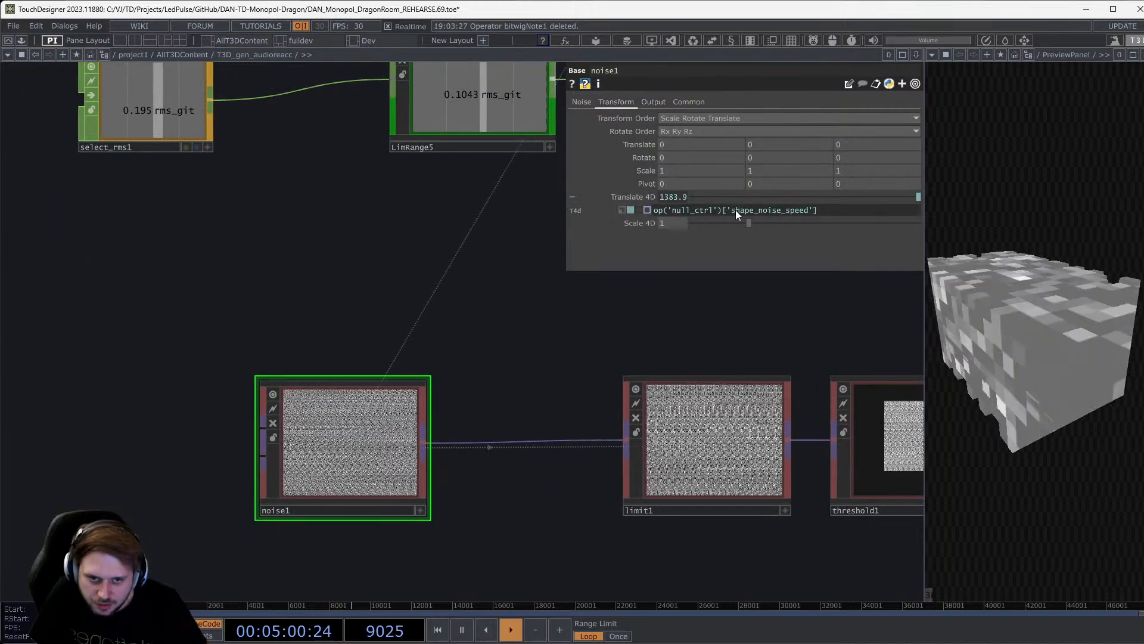
{"action": "mouse_move", "coordinate": [839, 210]}
{"action": "left_click_drag", "start_coordinate": [839, 210], "coordinate": [733, 211]}
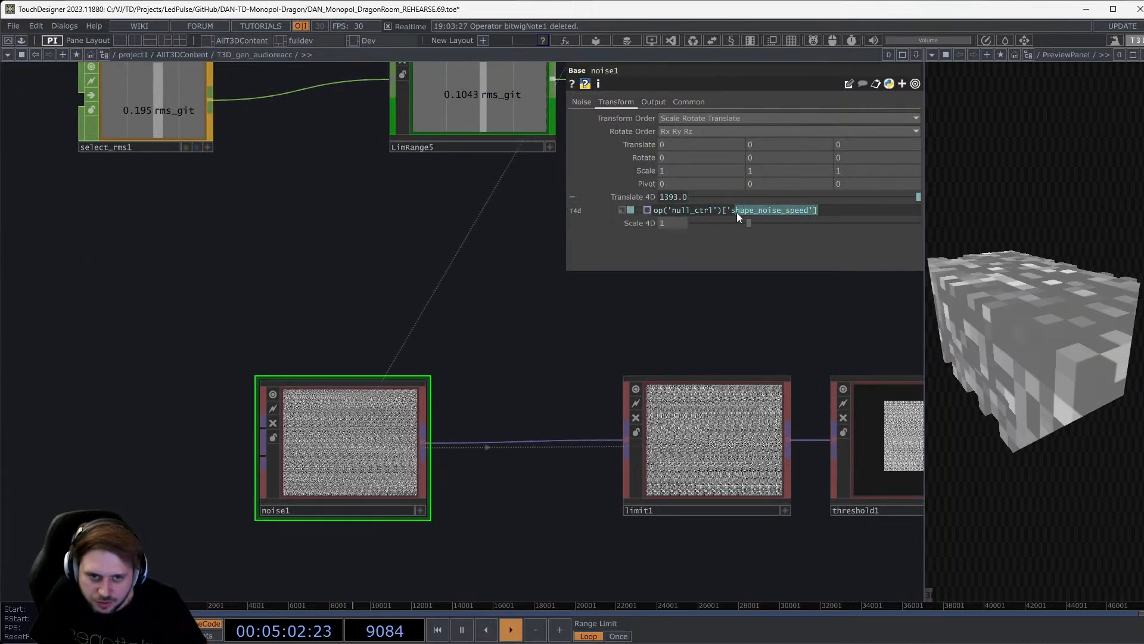
{"action": "left_click", "coordinate": [764, 360]}
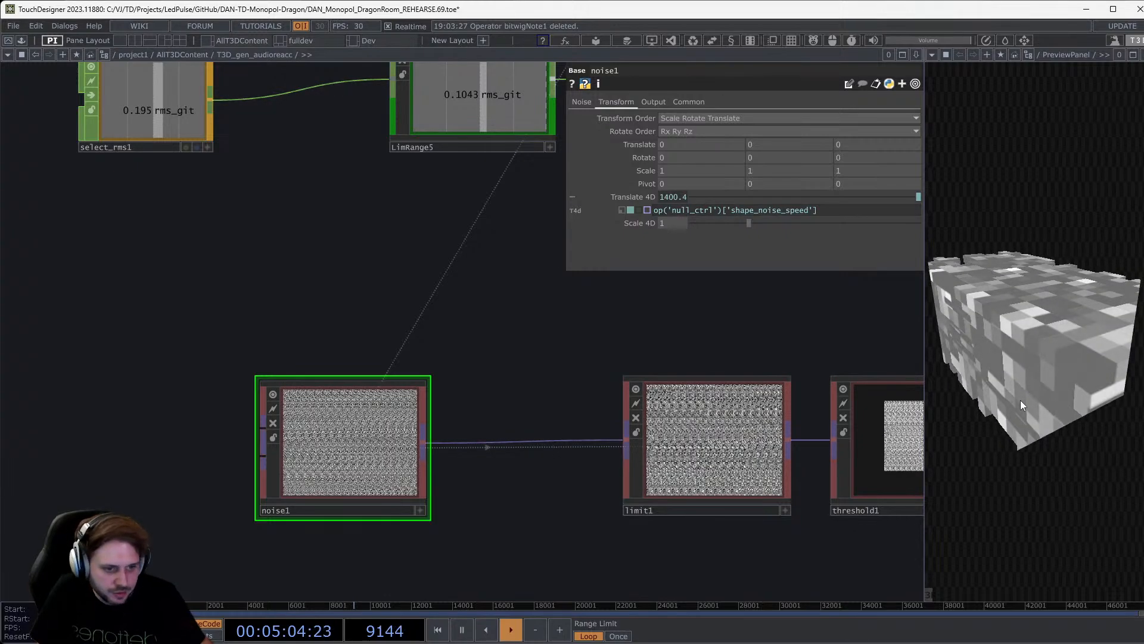
Orbit the 3D cube preview and shift the network view slightly.
{"action": "left_click_drag", "start_coordinate": [683, 340], "coordinate": [669, 340]}
{"action": "left_click_drag", "start_coordinate": [1052, 368], "coordinate": [1052, 323]}
{"action": "scroll", "coordinate": [350, 421], "scroll_direction": "down", "scroll_amount": 6}
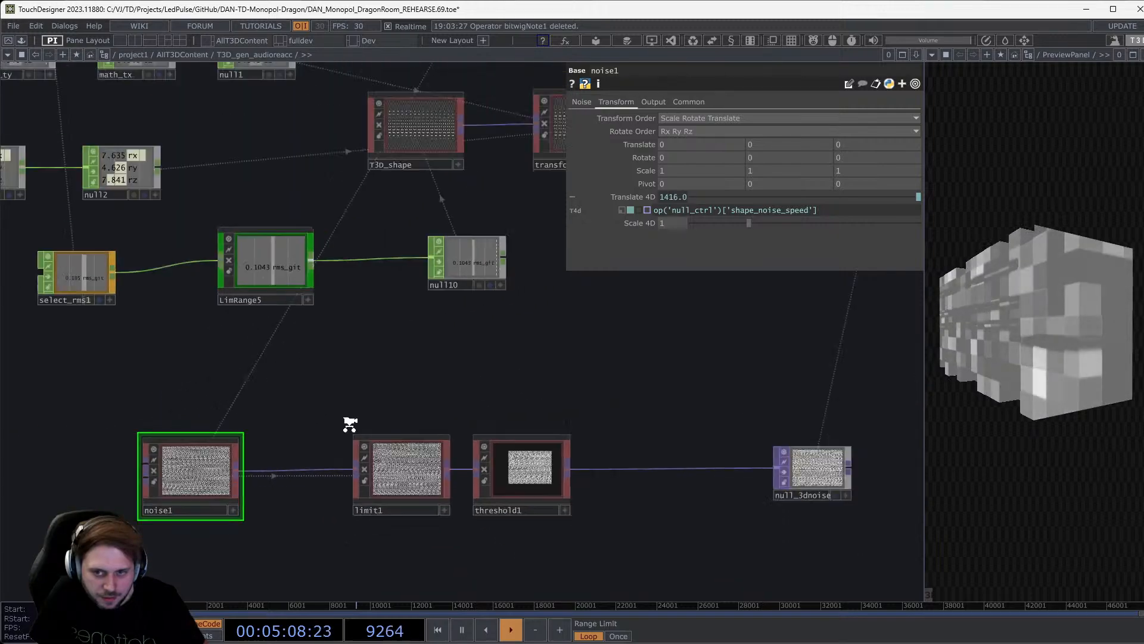
{"action": "scroll", "coordinate": [316, 434], "scroll_direction": "up", "scroll_amount": 3}
{"action": "scroll", "coordinate": [479, 354], "scroll_direction": "down", "scroll_amount": 4}
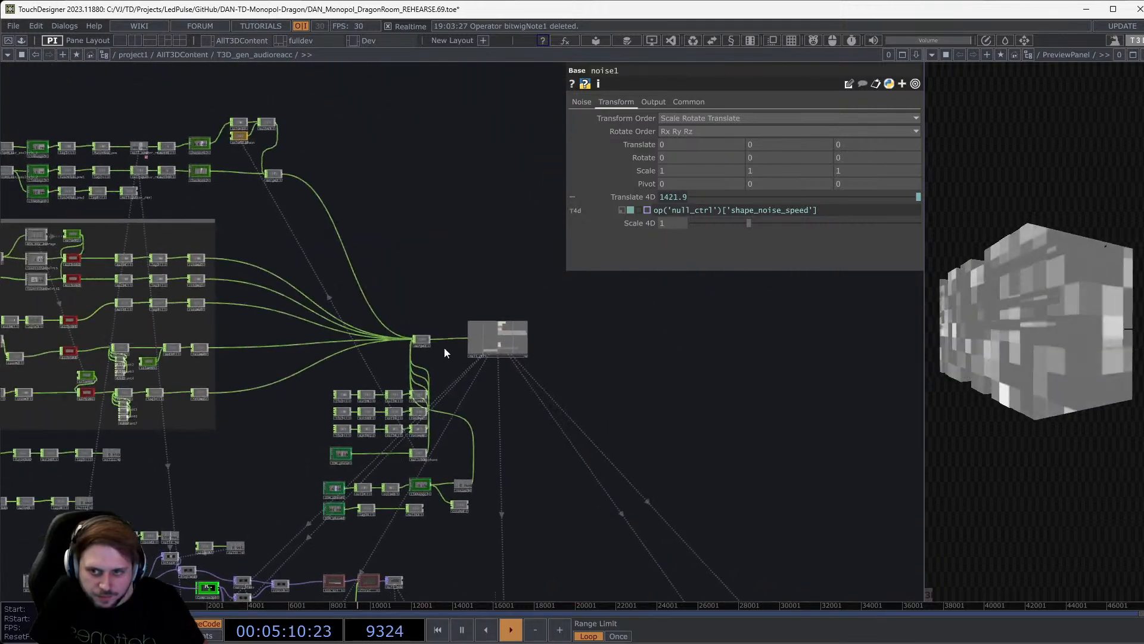
{"action": "scroll", "coordinate": [445, 348], "scroll_direction": "up", "scroll_amount": 5}
{"action": "scroll", "coordinate": [512, 391], "scroll_direction": "up", "scroll_amount": 6}
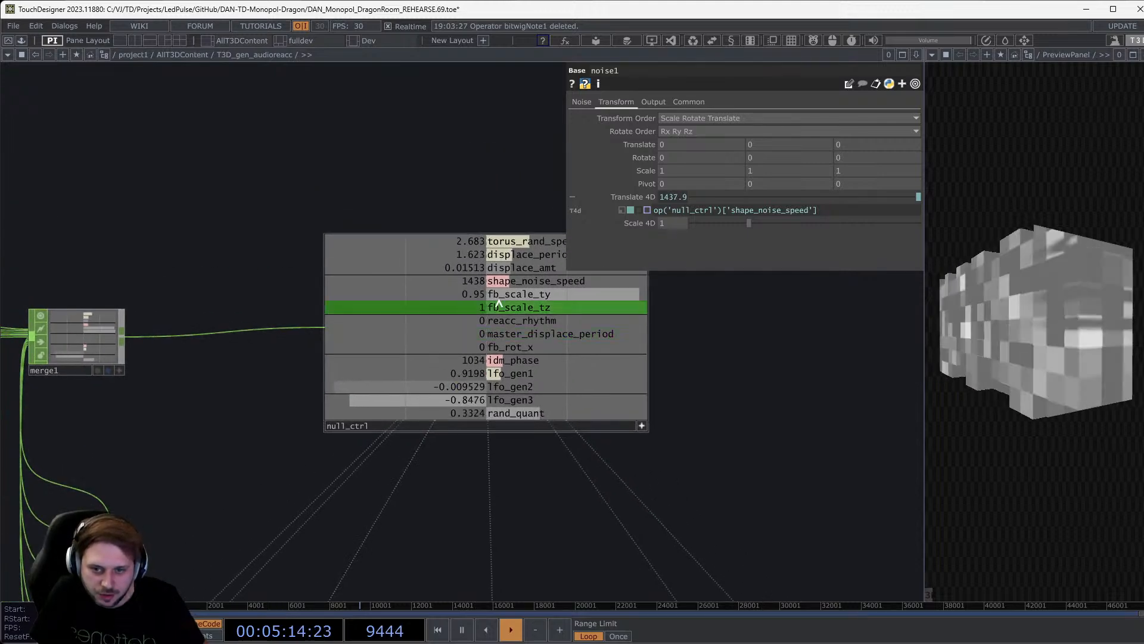
Trace the network around null_ctrl and inspect math13's parameters.
{"action": "left_click_drag", "start_coordinate": [222, 301], "coordinate": [493, 308]}
{"action": "scroll", "coordinate": [439, 410], "scroll_direction": "up", "scroll_amount": 5}
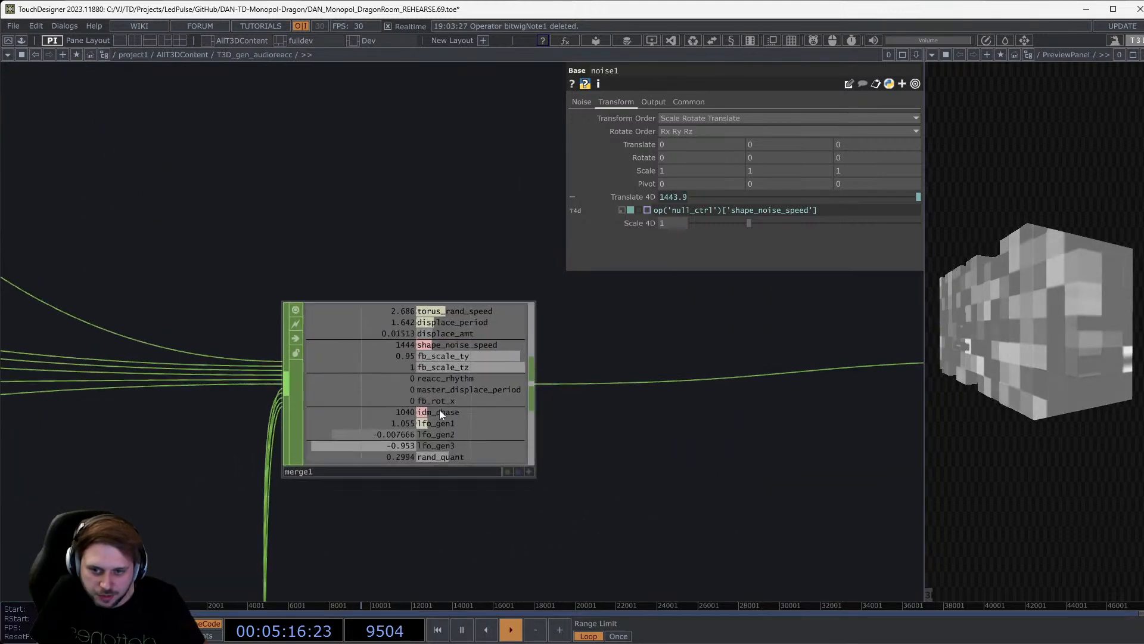
{"action": "scroll", "coordinate": [439, 409], "scroll_direction": "down", "scroll_amount": 8}
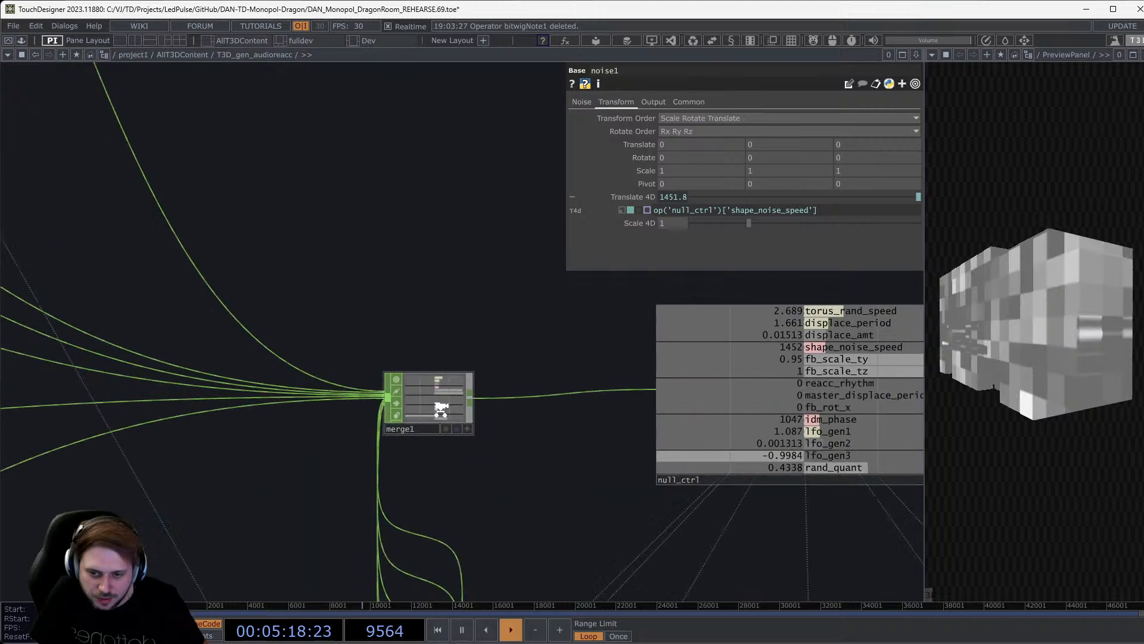
{"action": "left_click_drag", "start_coordinate": [409, 275], "coordinate": [705, 523]}
{"action": "scroll", "coordinate": [380, 284], "scroll_direction": "up", "scroll_amount": 6}
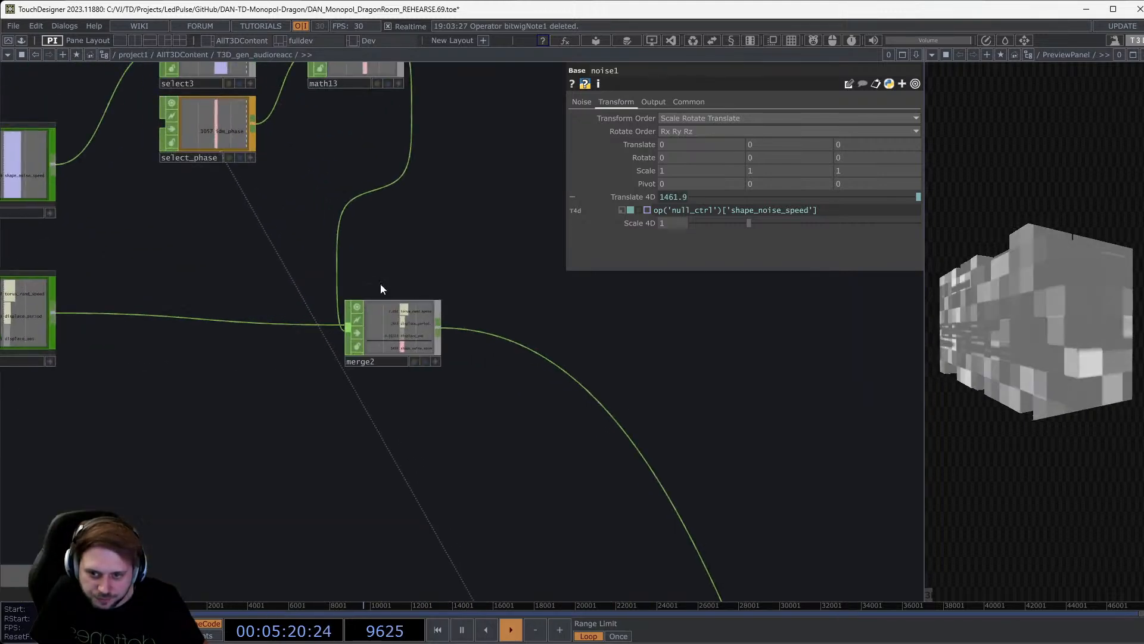
{"action": "scroll", "coordinate": [406, 352], "scroll_direction": "up", "scroll_amount": 3}
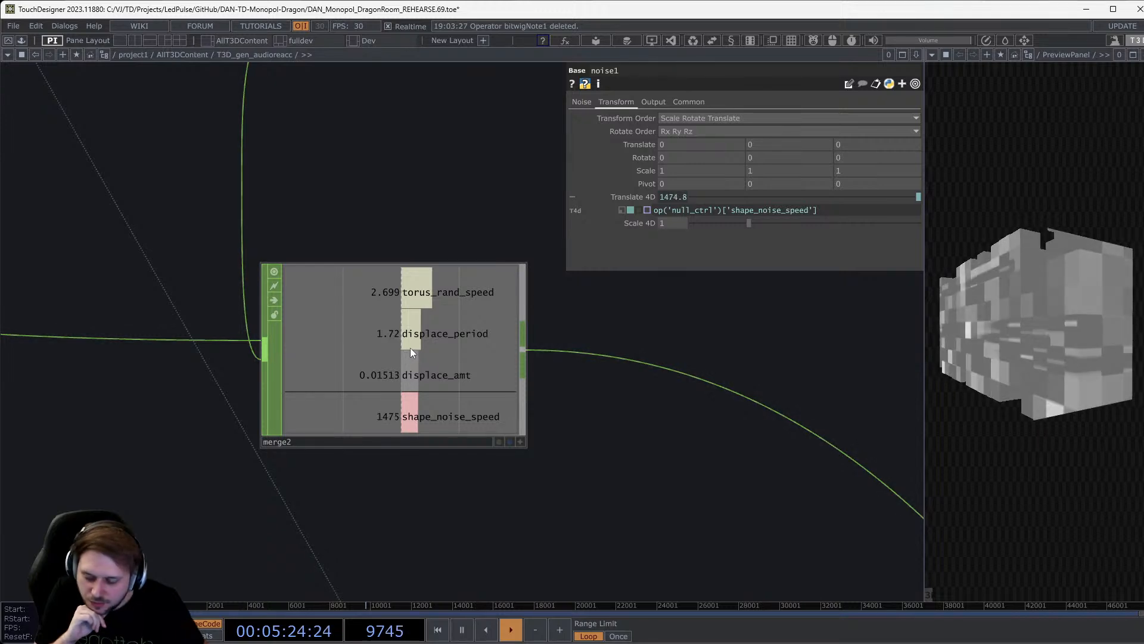
{"action": "scroll", "coordinate": [441, 294], "scroll_direction": "down", "scroll_amount": 2}
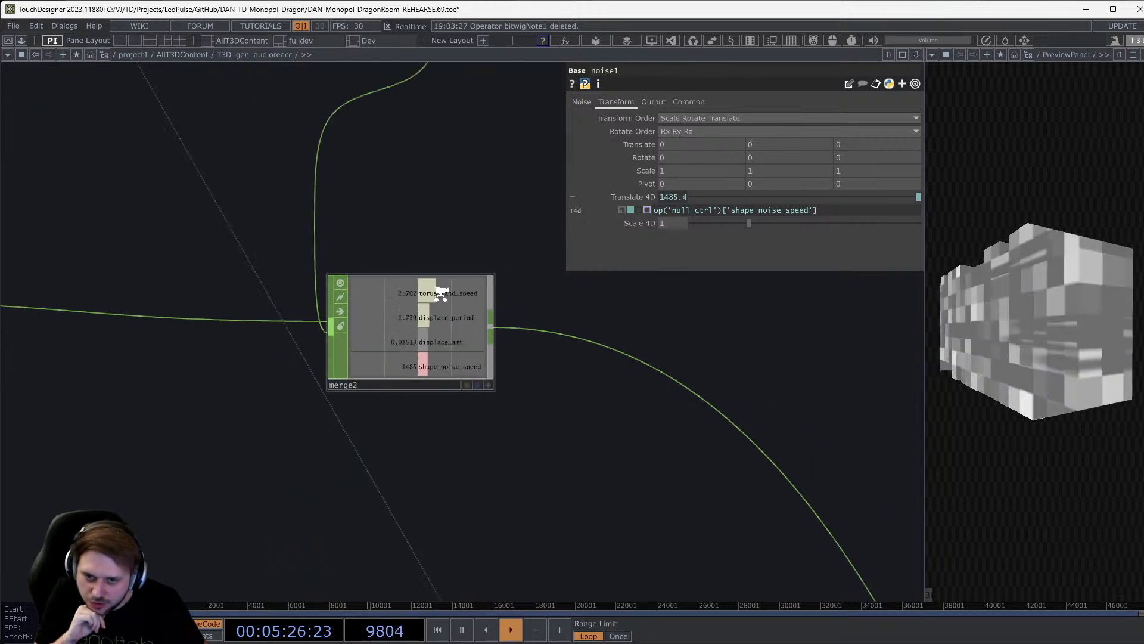
{"action": "scroll", "coordinate": [438, 293], "scroll_direction": "down", "scroll_amount": 3}
{"action": "left_click_drag", "start_coordinate": [449, 191], "coordinate": [552, 291]}
{"action": "scroll", "coordinate": [530, 205], "scroll_direction": "up", "scroll_amount": 5}
{"action": "left_click", "coordinate": [510, 222]}
Inspect select_phase, which pulls its channel from null_idm_phase.
{"action": "left_click_drag", "start_coordinate": [504, 370], "coordinate": [624, 380]}
{"action": "left_click", "coordinate": [365, 396]}
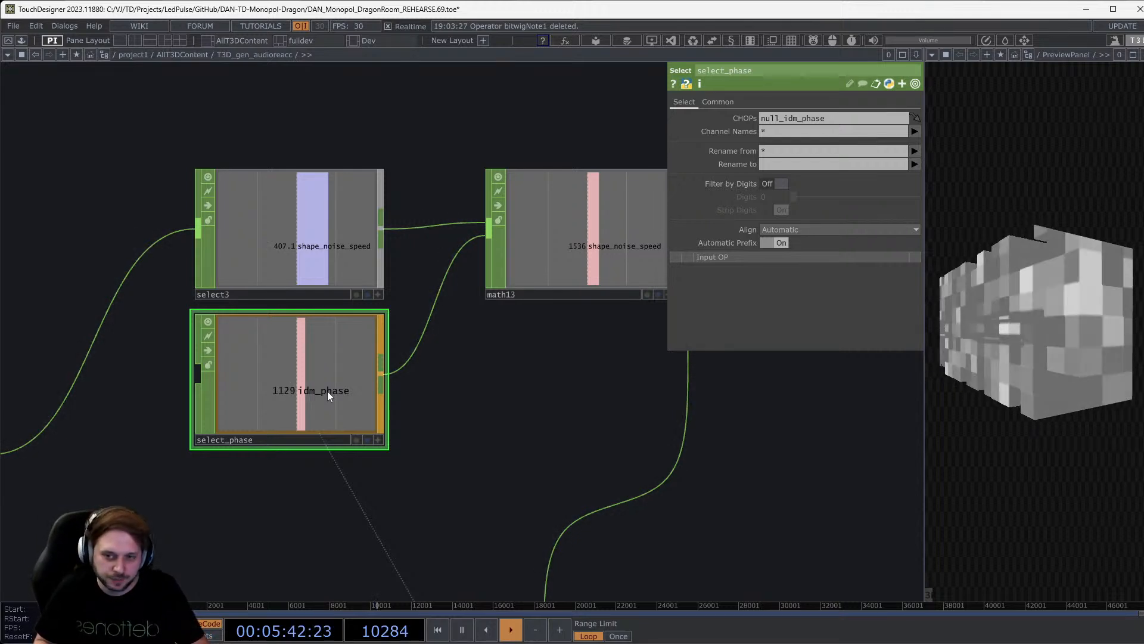
{"action": "scroll", "coordinate": [327, 391], "scroll_direction": "down", "scroll_amount": 5}
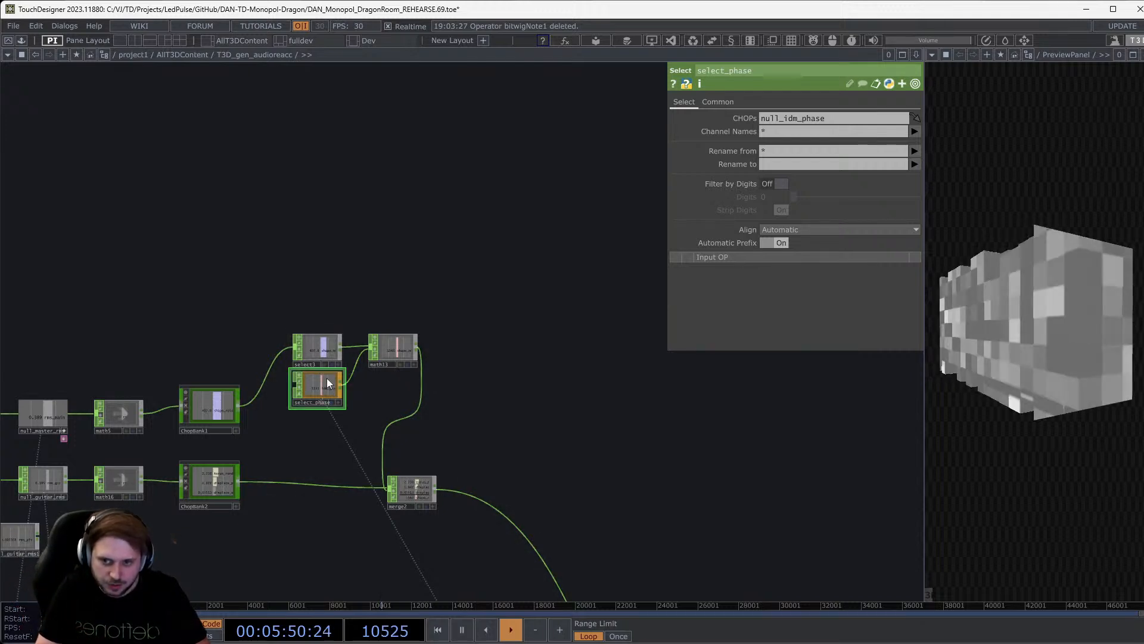
{"action": "scroll", "coordinate": [343, 429], "scroll_direction": "up", "scroll_amount": 5}
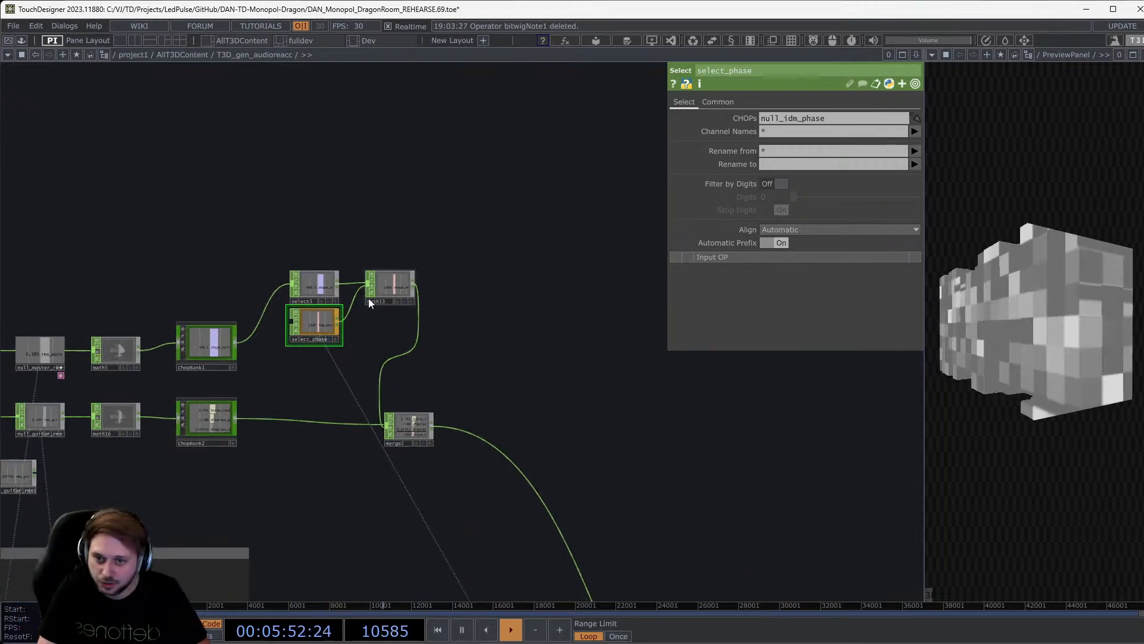
{"action": "scroll", "coordinate": [311, 311], "scroll_direction": "up", "scroll_amount": 3}
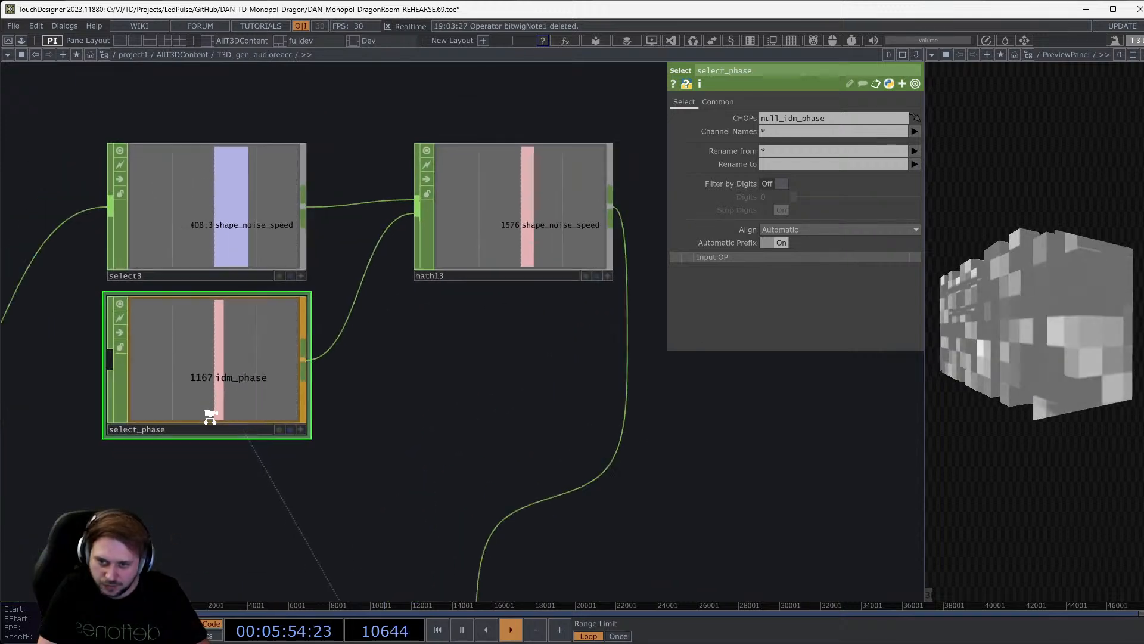
{"action": "scroll", "coordinate": [224, 407], "scroll_direction": "down", "scroll_amount": 6}
{"action": "scroll", "coordinate": [224, 407], "scroll_direction": "up", "scroll_amount": 8}
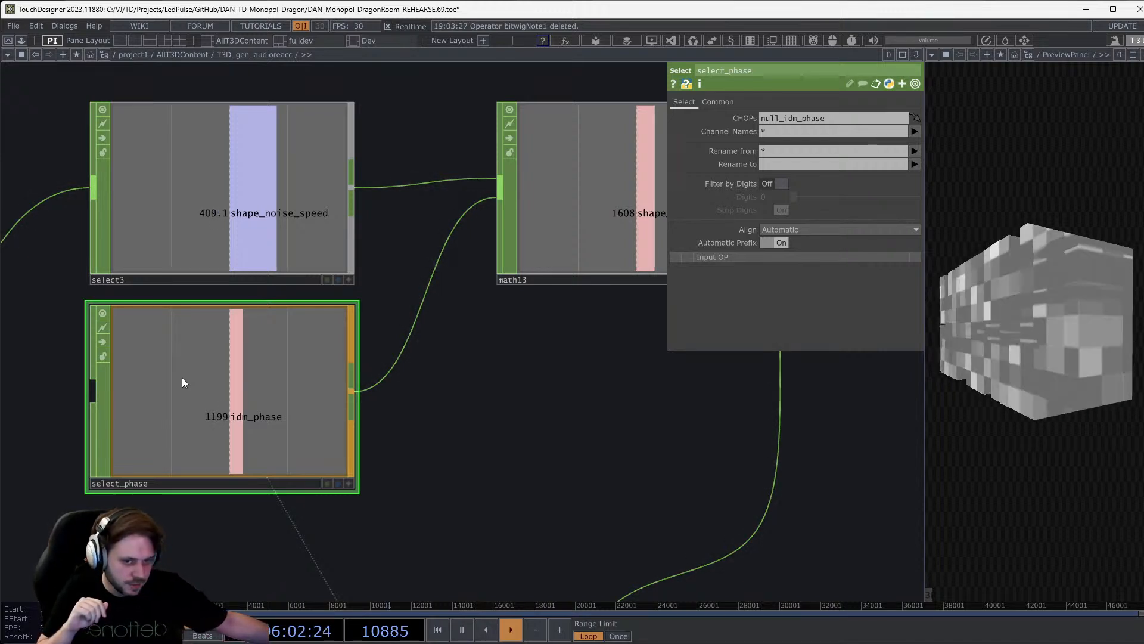
{"action": "scroll", "coordinate": [215, 402], "scroll_direction": "up", "scroll_amount": 2}
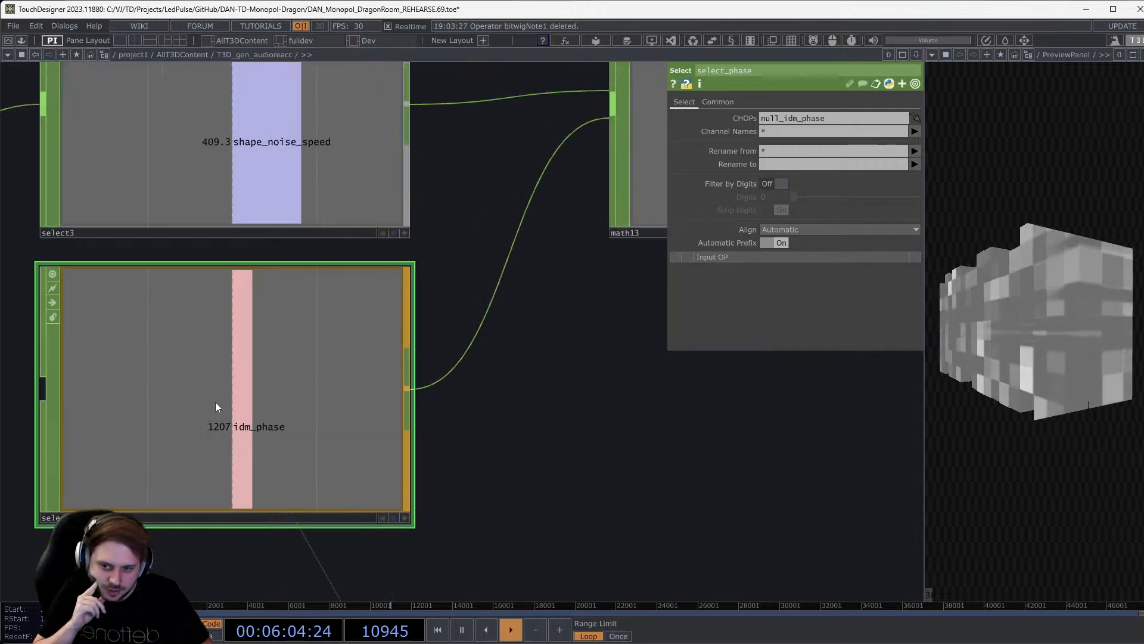
{"action": "scroll", "coordinate": [216, 402], "scroll_direction": "down", "scroll_amount": 5}
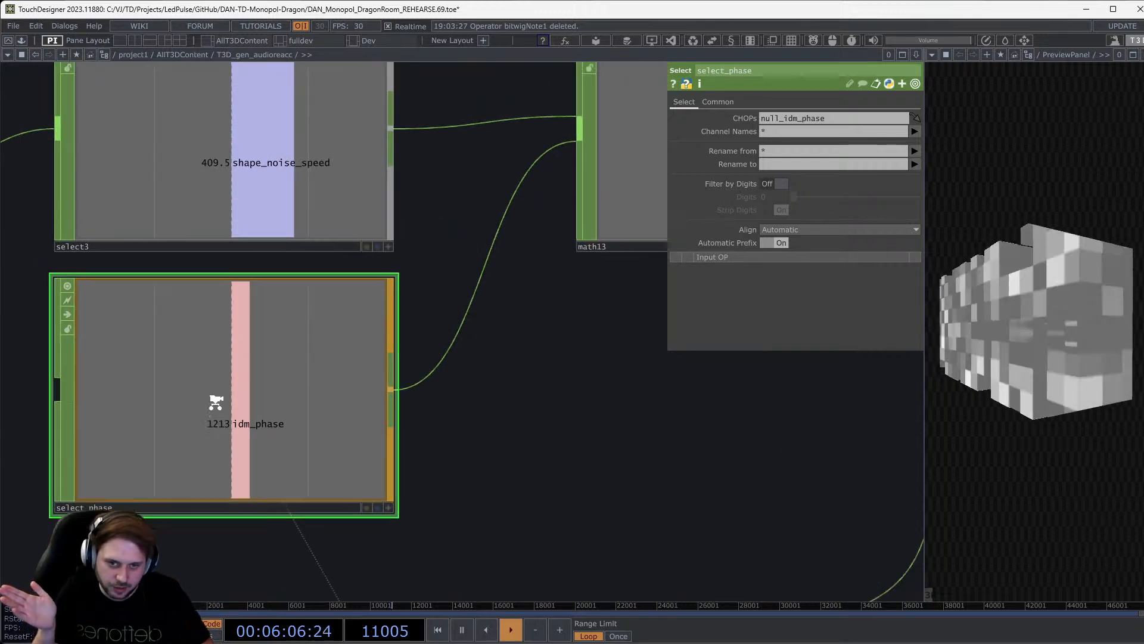
Pan down to the lower TOP and CHOP chains of the network.
{"action": "left_click_drag", "start_coordinate": [341, 483], "coordinate": [383, 268]}
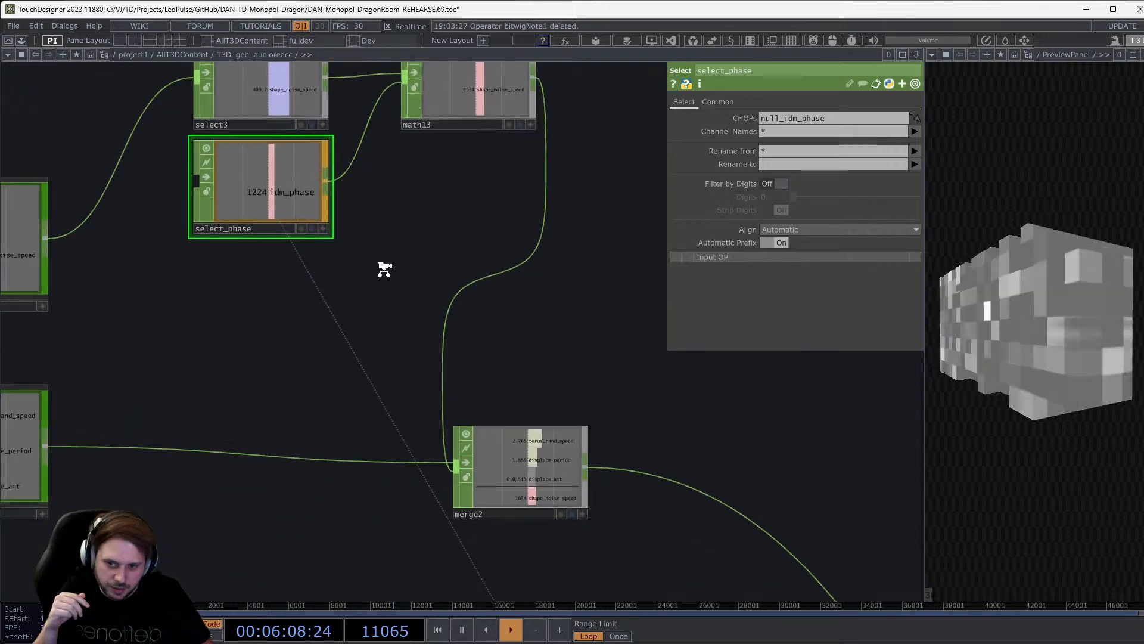
{"action": "scroll", "coordinate": [383, 268], "scroll_direction": "down", "scroll_amount": 6}
{"action": "left_click_drag", "start_coordinate": [391, 473], "coordinate": [353, 212]}
{"action": "left_click_drag", "start_coordinate": [439, 371], "coordinate": [542, 43]}
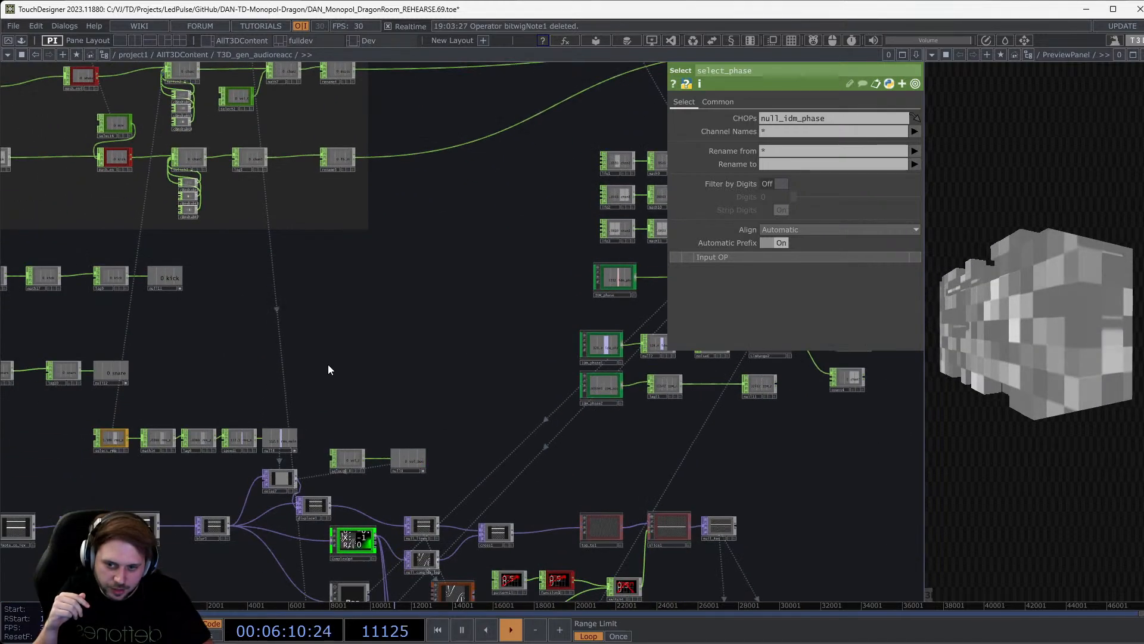
{"action": "left_click_drag", "start_coordinate": [268, 452], "coordinate": [473, 267]}
{"action": "left_click_drag", "start_coordinate": [236, 444], "coordinate": [212, 224]}
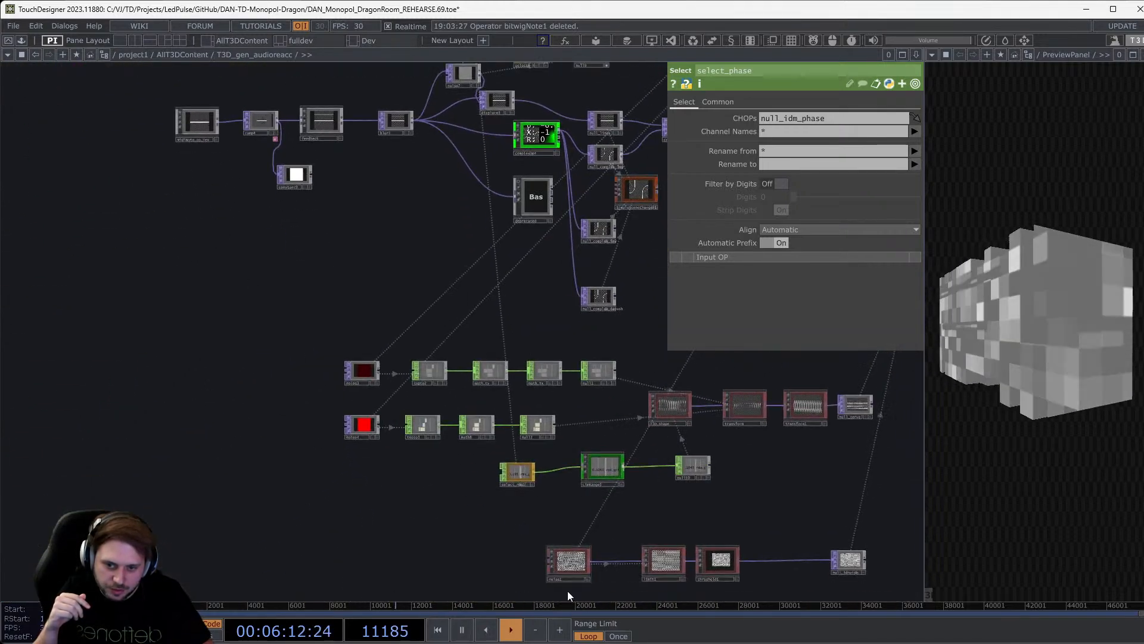
{"action": "scroll", "coordinate": [567, 591], "scroll_direction": "up", "scroll_amount": 5}
Show noise1's transform parameters, survey the node chains, and zoom out to AllT3DContent.
{"action": "left_click", "coordinate": [566, 507]}
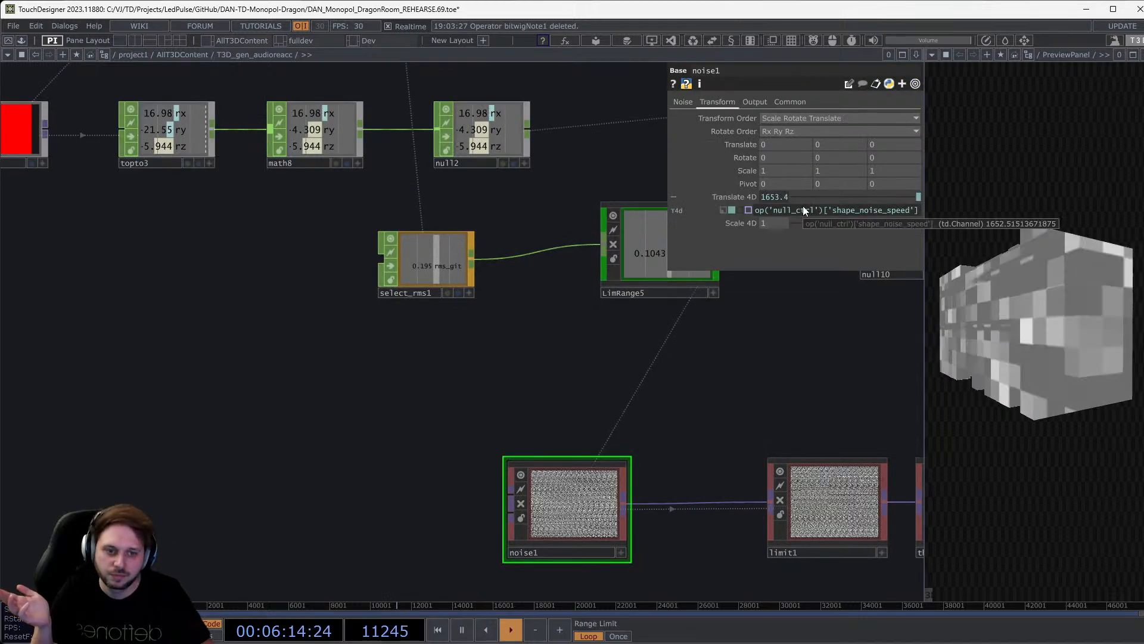
{"action": "left_click_drag", "start_coordinate": [637, 392], "coordinate": [281, 429]}
{"action": "scroll", "coordinate": [385, 424], "scroll_direction": "down", "scroll_amount": 5}
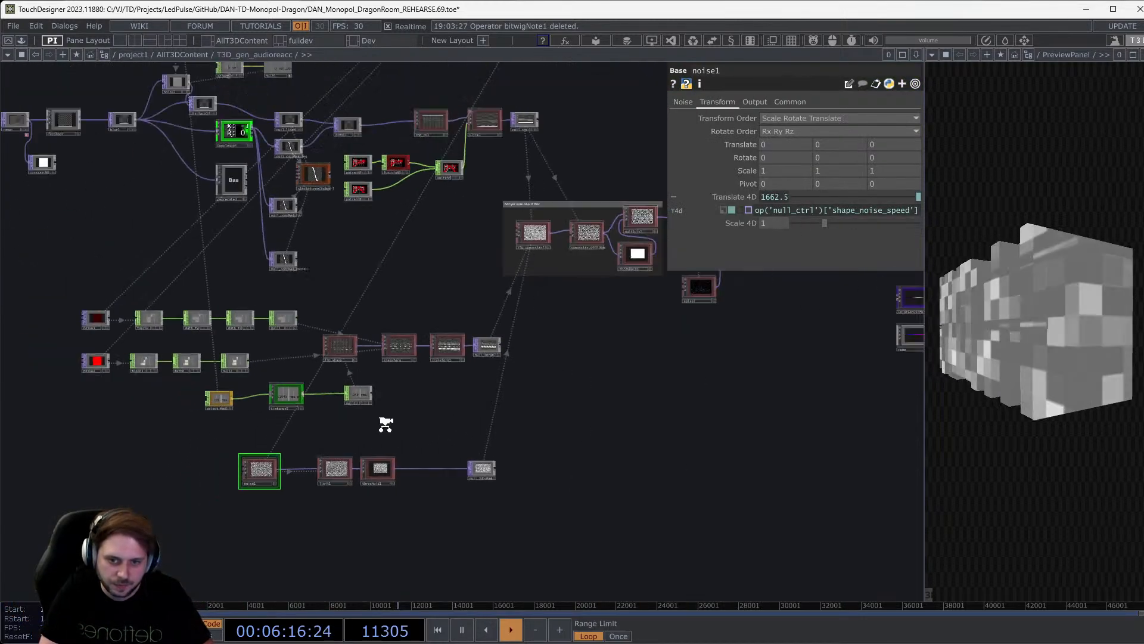
{"action": "scroll", "coordinate": [386, 425], "scroll_direction": "down", "scroll_amount": 3}
{"action": "left_click_drag", "start_coordinate": [468, 418], "coordinate": [343, 409]}
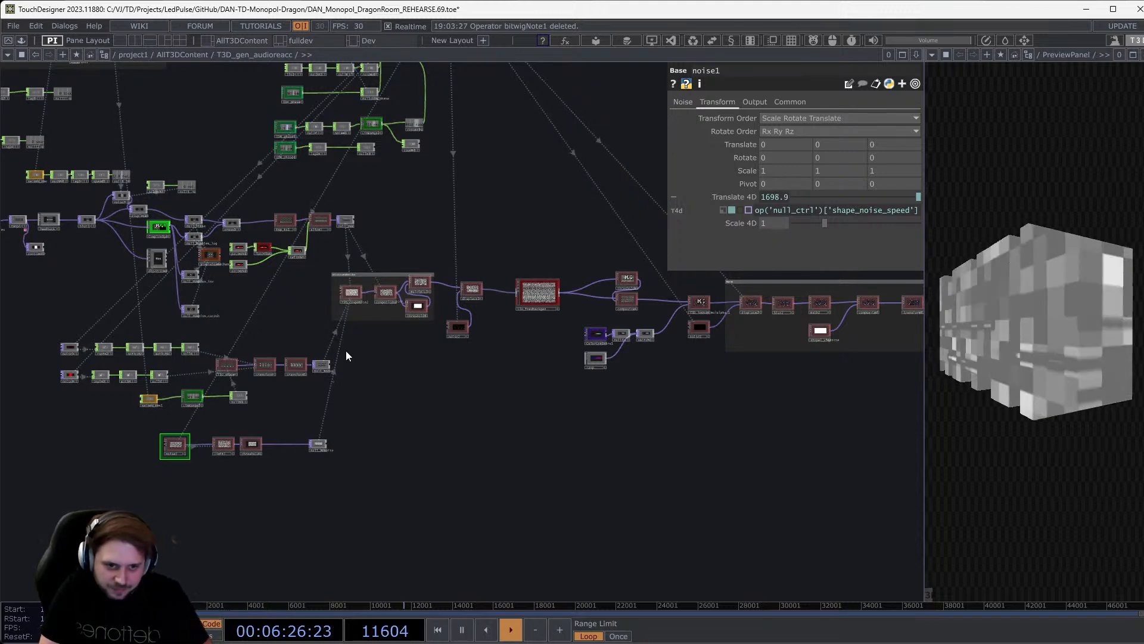
{"action": "left_click_drag", "start_coordinate": [436, 420], "coordinate": [137, 405]}
{"action": "scroll", "coordinate": [358, 391], "scroll_direction": "down", "scroll_amount": 5}
{"action": "left_click_drag", "start_coordinate": [370, 387], "coordinate": [553, 379]}
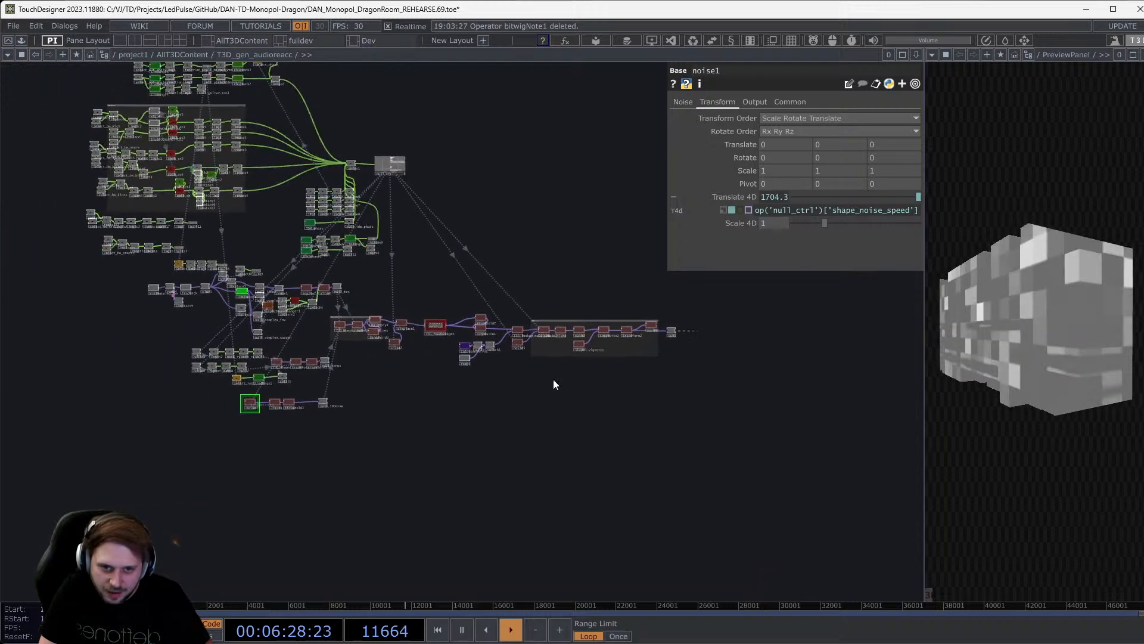
{"action": "scroll", "coordinate": [225, 391], "scroll_direction": "up", "scroll_amount": 7}
{"action": "scroll", "coordinate": [305, 409], "scroll_direction": "up", "scroll_amount": 4}
{"action": "scroll", "coordinate": [306, 409], "scroll_direction": "down", "scroll_amount": 10}
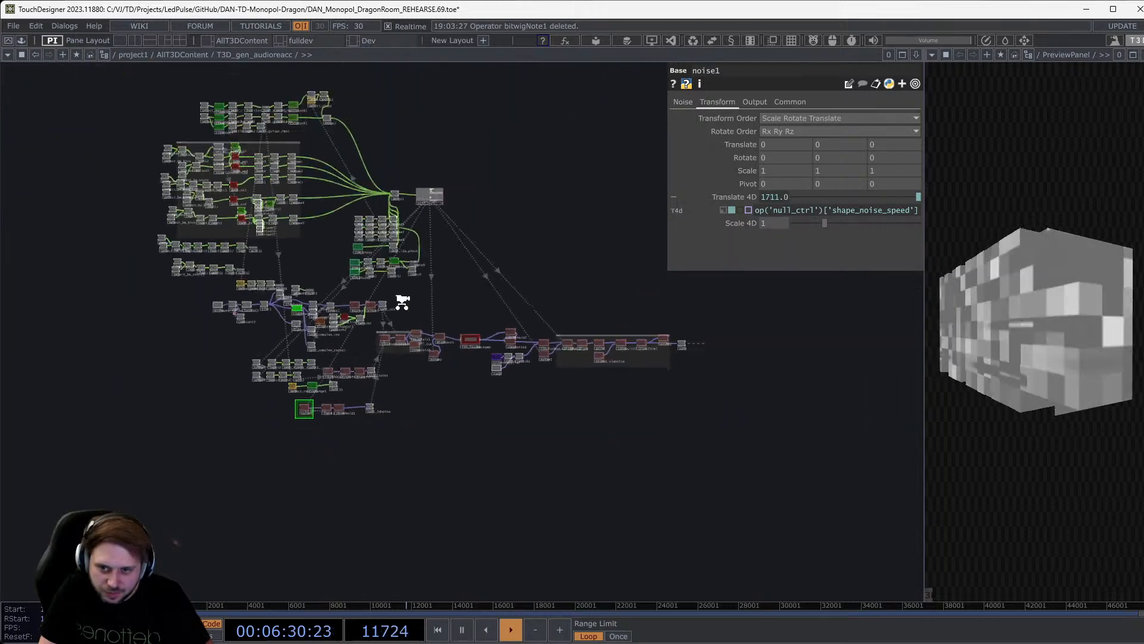
{"action": "scroll", "coordinate": [459, 339], "scroll_direction": "down", "scroll_amount": 3}
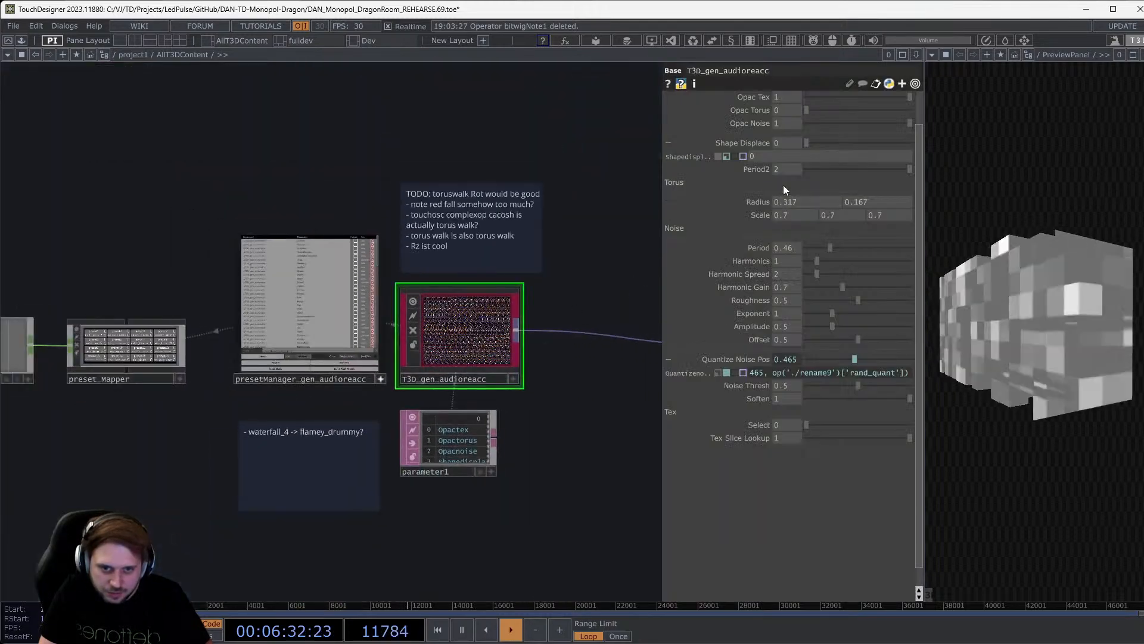
Dismiss the window switcher and view the component's FeedbackGen, then Color parameter pages.
{"action": "key", "text": "alt+Tab"}
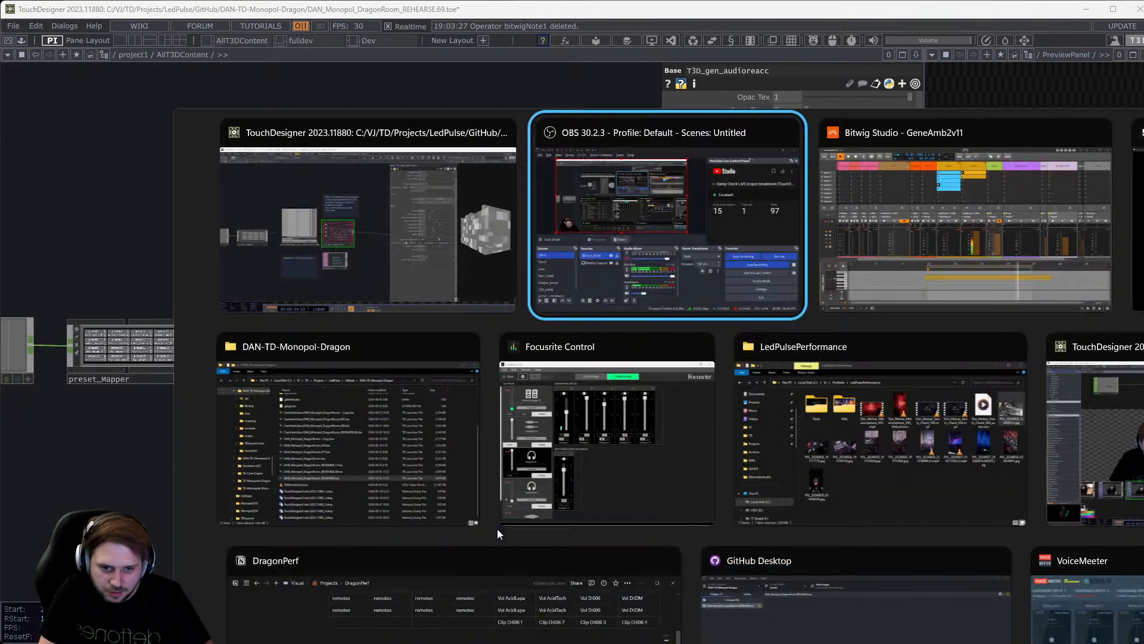
{"action": "key", "text": "Escape"}
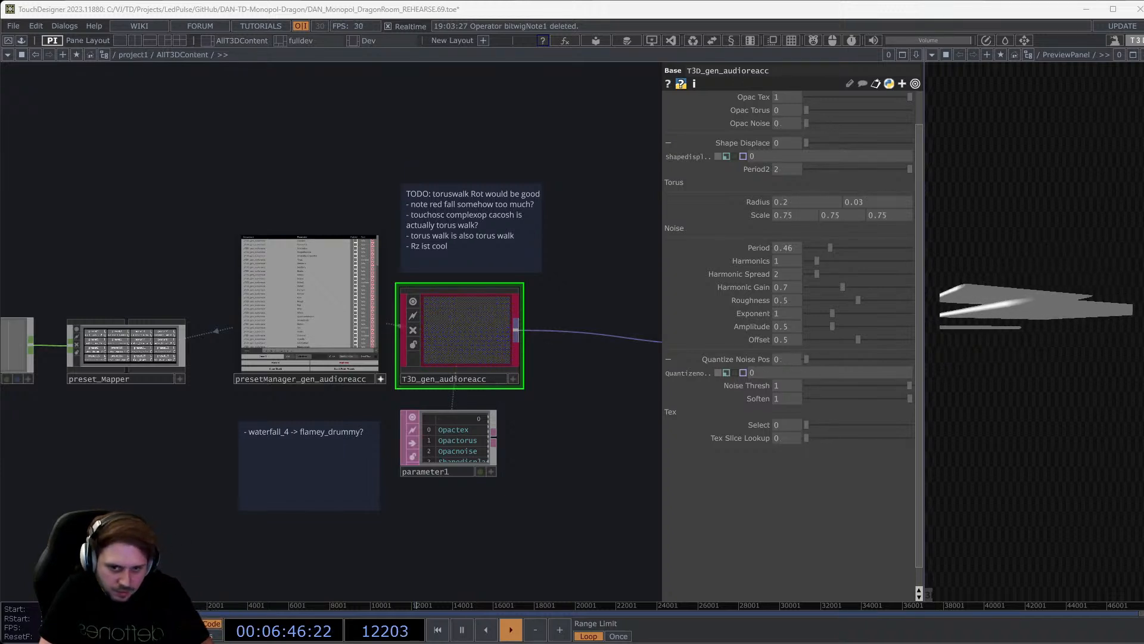
{"action": "left_click_drag", "start_coordinate": [421, 490], "coordinate": [401, 491]}
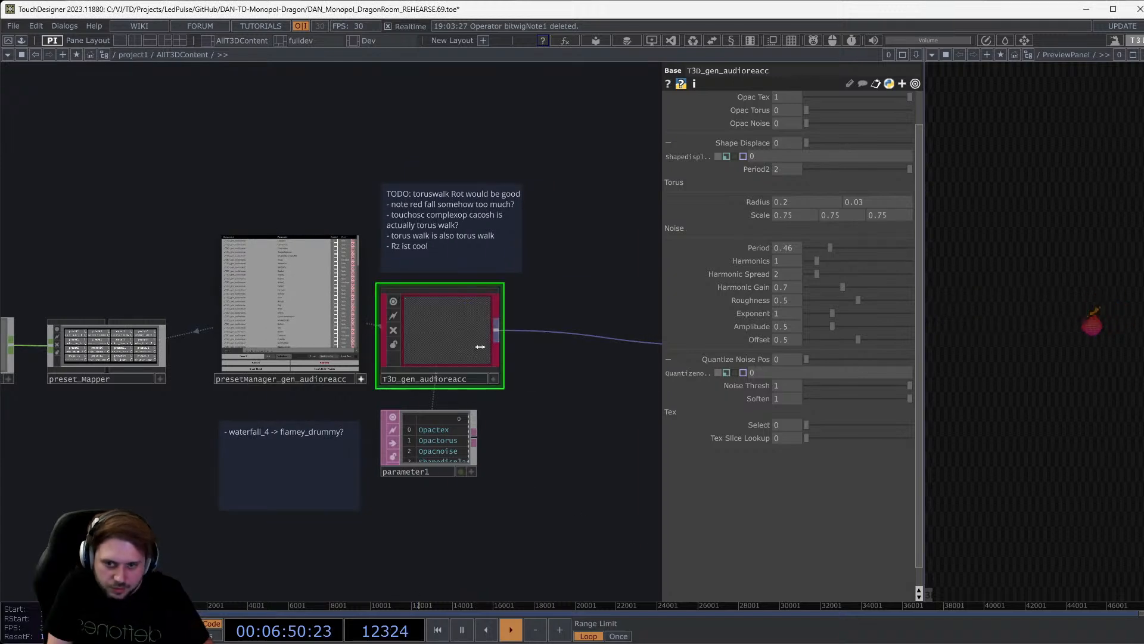
{"action": "scroll", "coordinate": [786, 256], "scroll_direction": "up", "scroll_amount": 5}
{"action": "left_click", "coordinate": [730, 118]}
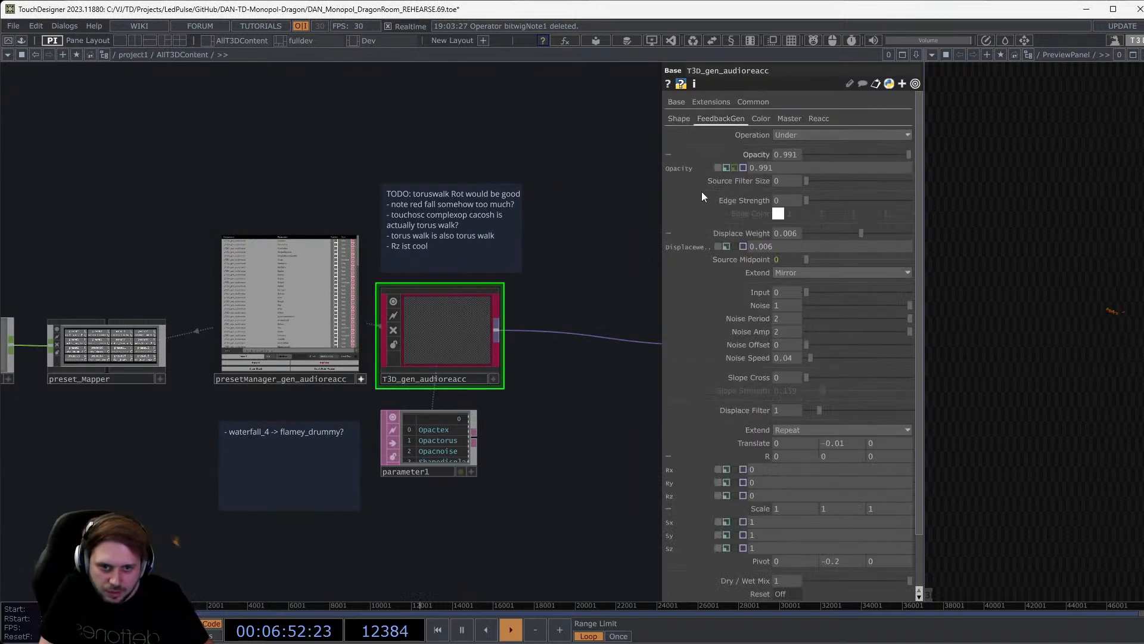
{"action": "left_click", "coordinate": [763, 114]}
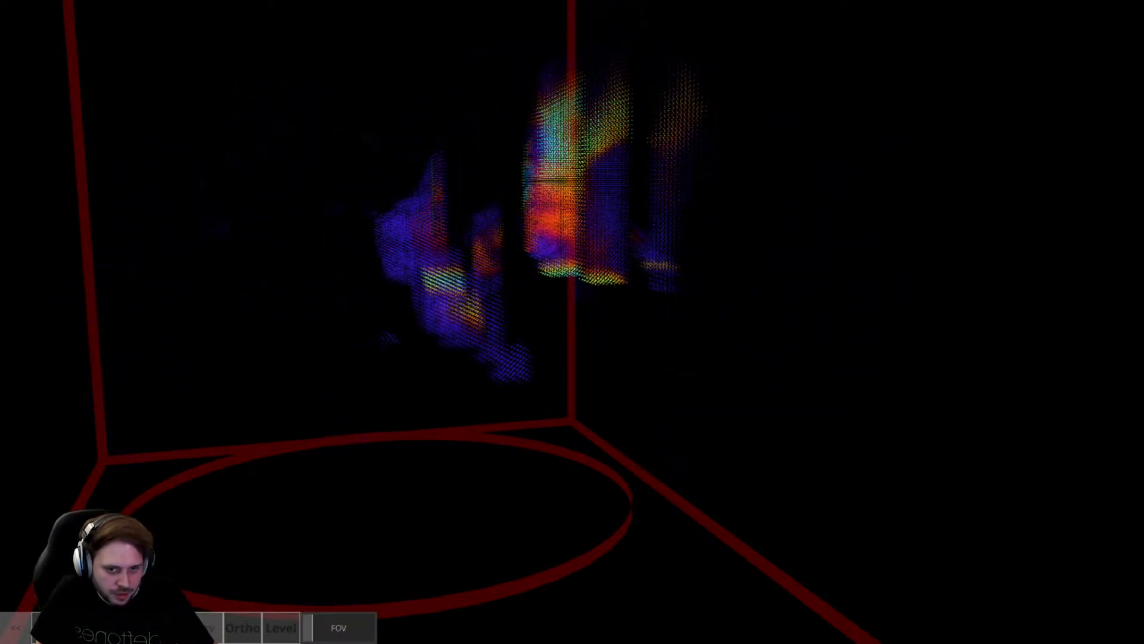
Leave the full-screen output view and widen the parameter panel.
{"action": "key", "text": "Escape"}
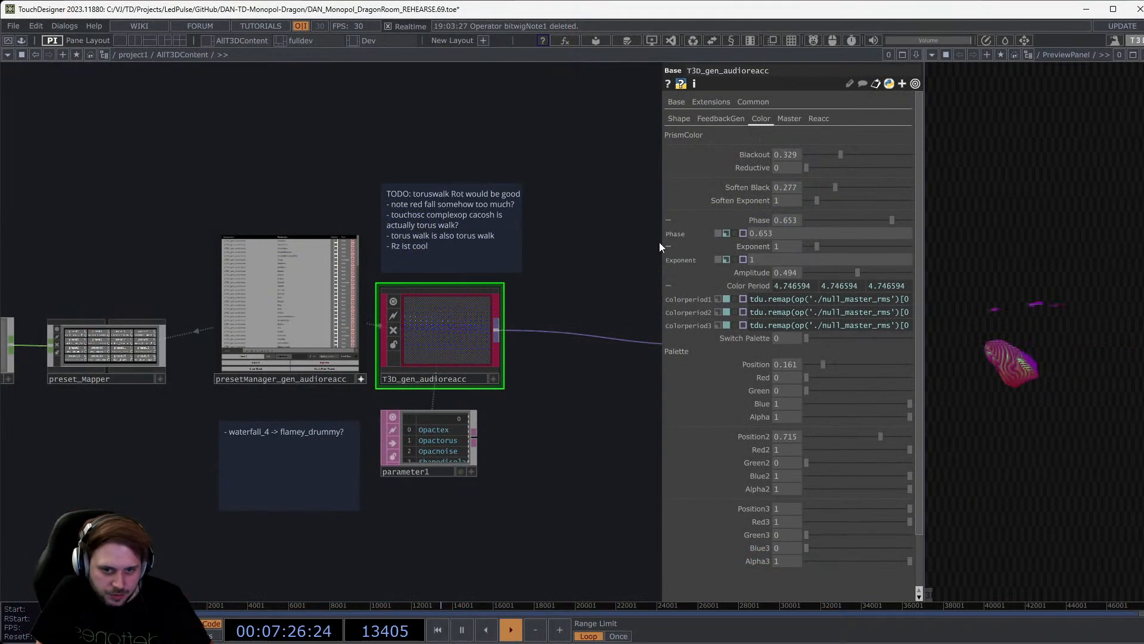
{"action": "left_click_drag", "start_coordinate": [661, 243], "coordinate": [586, 244]}
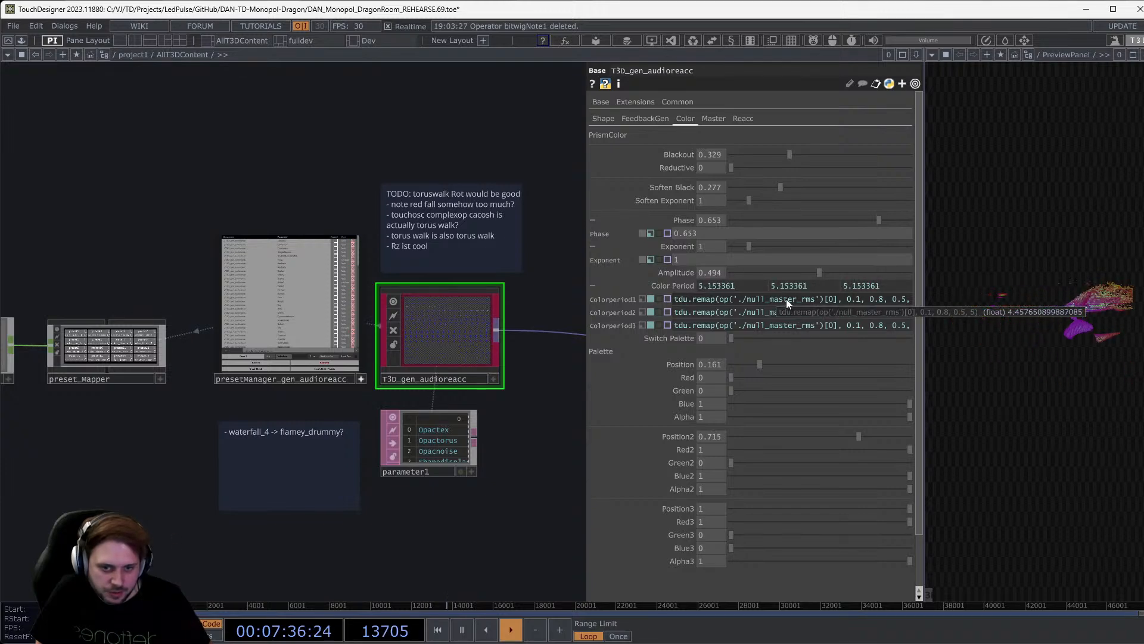
Enter T3D_gen_audioreacc, frame null_ctrl's channel list, and float the component's parameters.
{"action": "key", "text": "i"}
{"action": "middle_click_drag", "start_coordinate": [247, 222], "coordinate": [194, 208]}
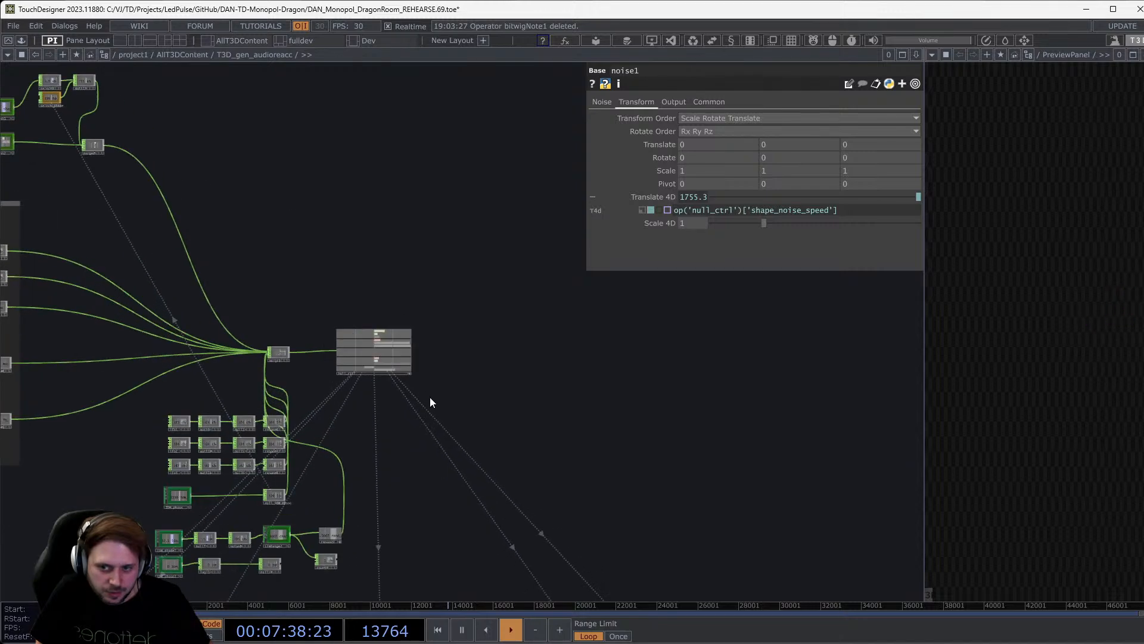
{"action": "middle_click_drag", "start_coordinate": [417, 399], "coordinate": [289, 365]}
{"action": "left_click_drag", "start_coordinate": [289, 366], "coordinate": [452, 523]}
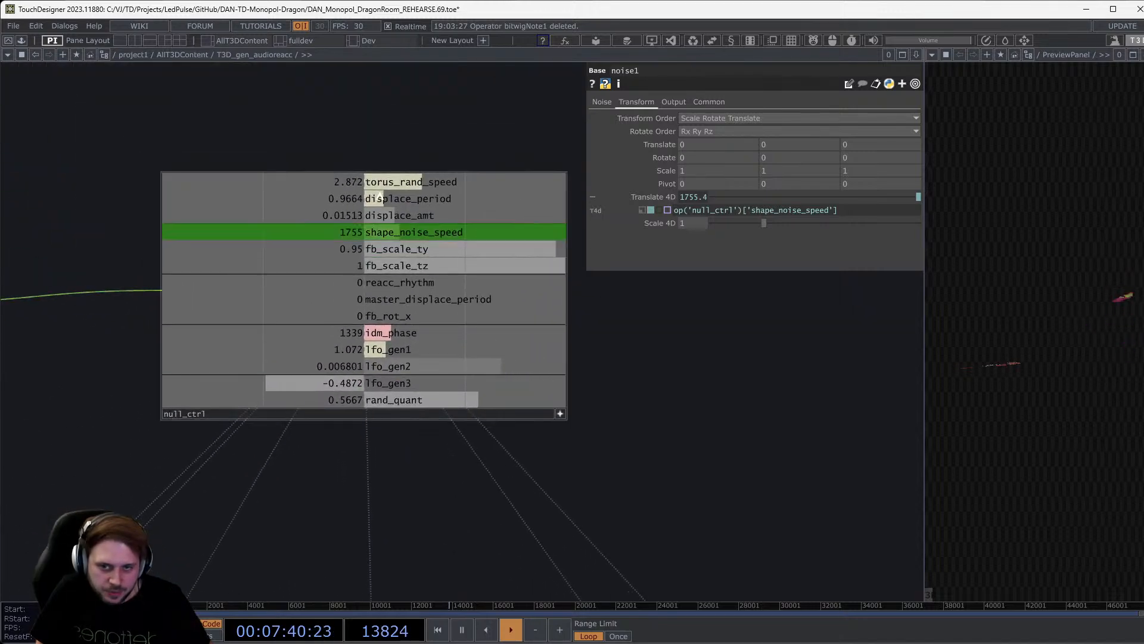
{"action": "key", "text": "shift+p"}
{"action": "left_click_drag", "start_coordinate": [813, 468], "coordinate": [971, 445]}
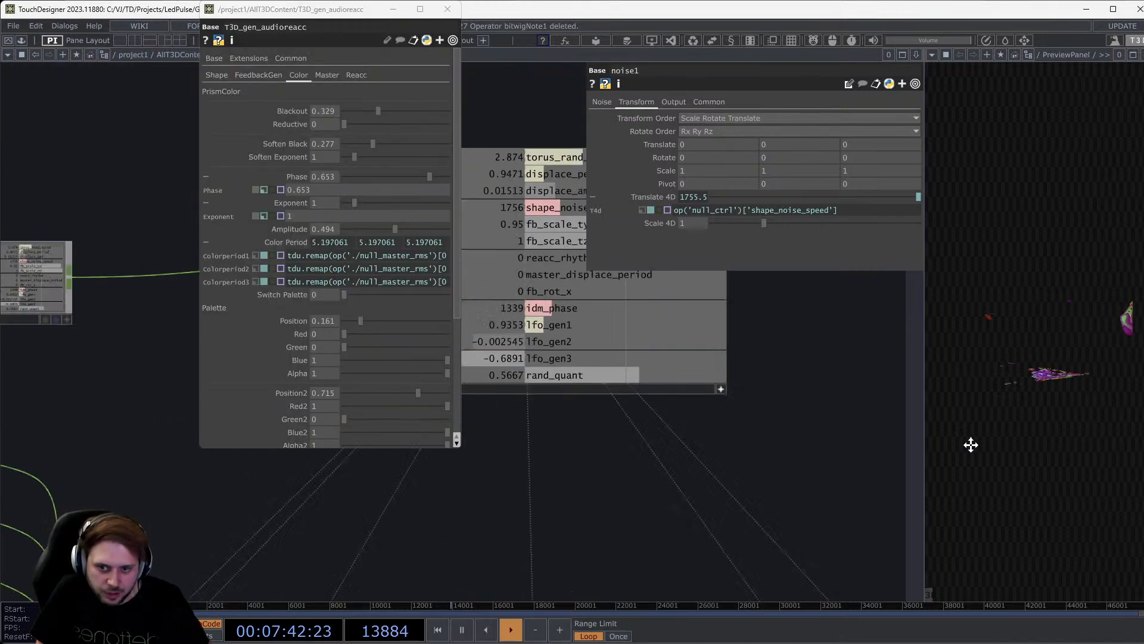
{"action": "left_click_drag", "start_coordinate": [529, 519], "coordinate": [684, 567]}
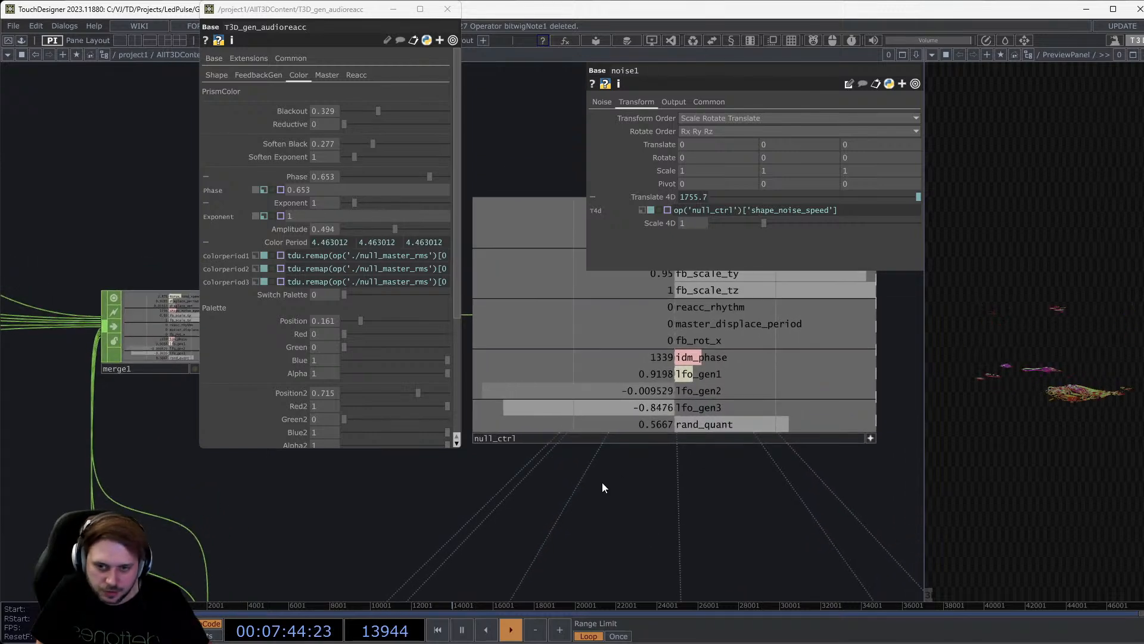
{"action": "middle_click_drag", "start_coordinate": [602, 482], "coordinate": [645, 507]}
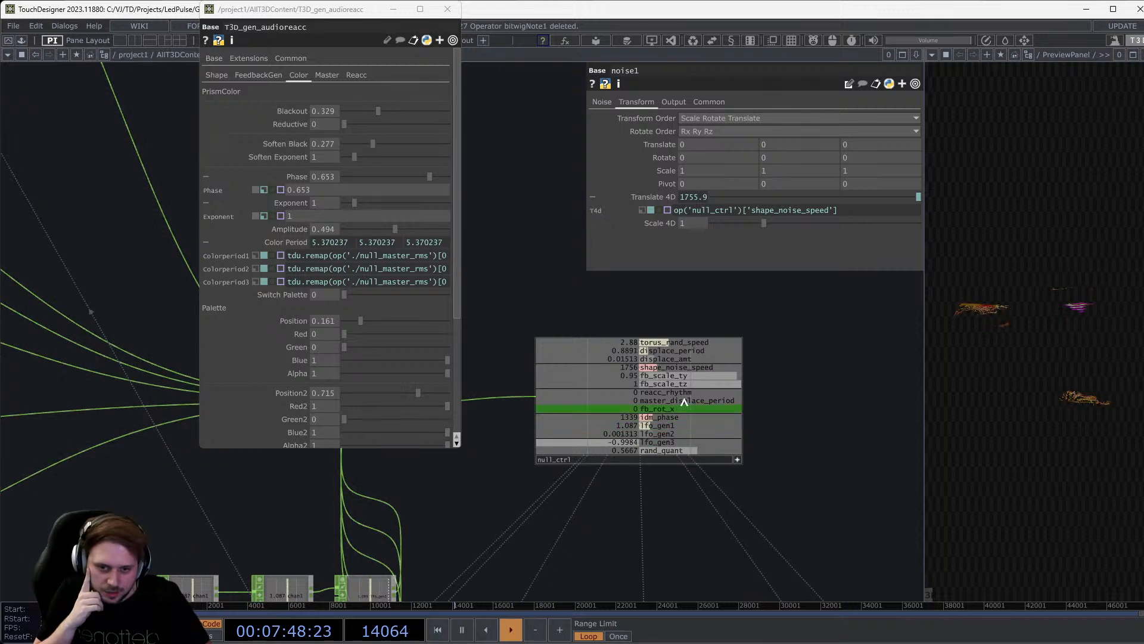
Drag out fb_rot_x, widen the floating window, and examine the null_master_rms Color Period expression.
{"action": "left_click_drag", "start_coordinate": [677, 409], "coordinate": [812, 395]}
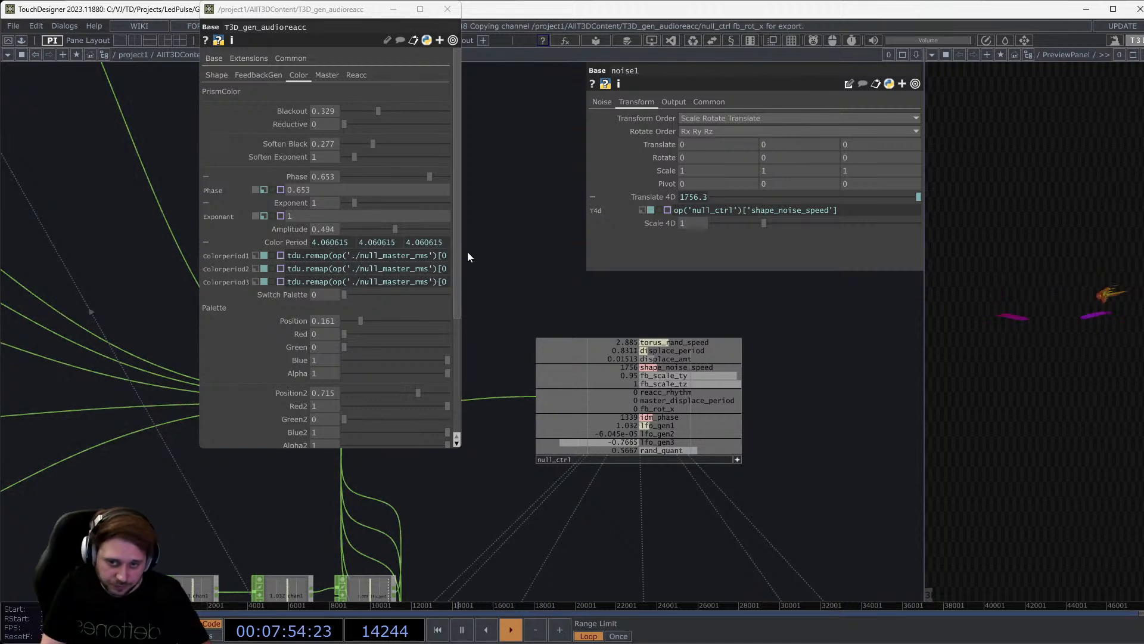
{"action": "left_click_drag", "start_coordinate": [465, 251], "coordinate": [619, 259]}
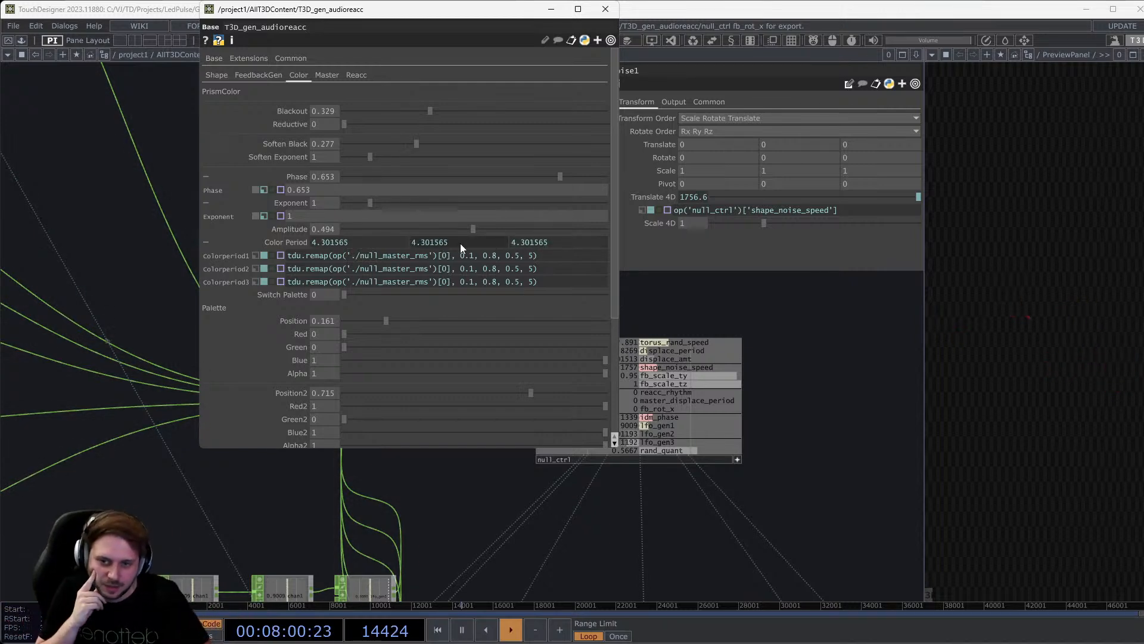
{"action": "left_click_drag", "start_coordinate": [350, 253], "coordinate": [428, 259]}
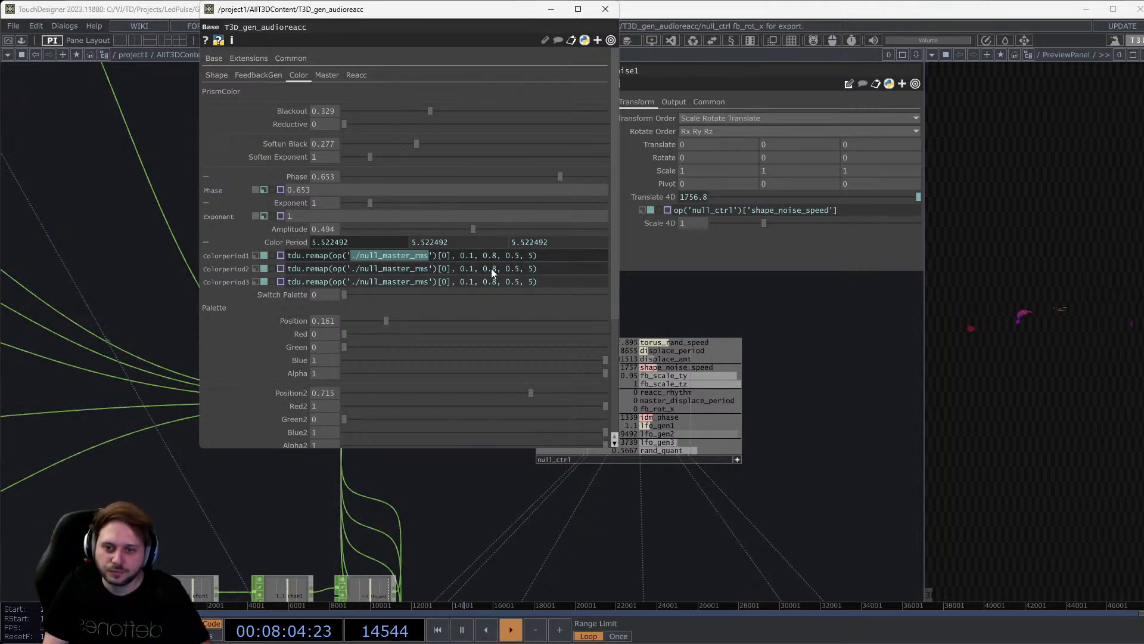
{"action": "double_click", "coordinate": [470, 255]}
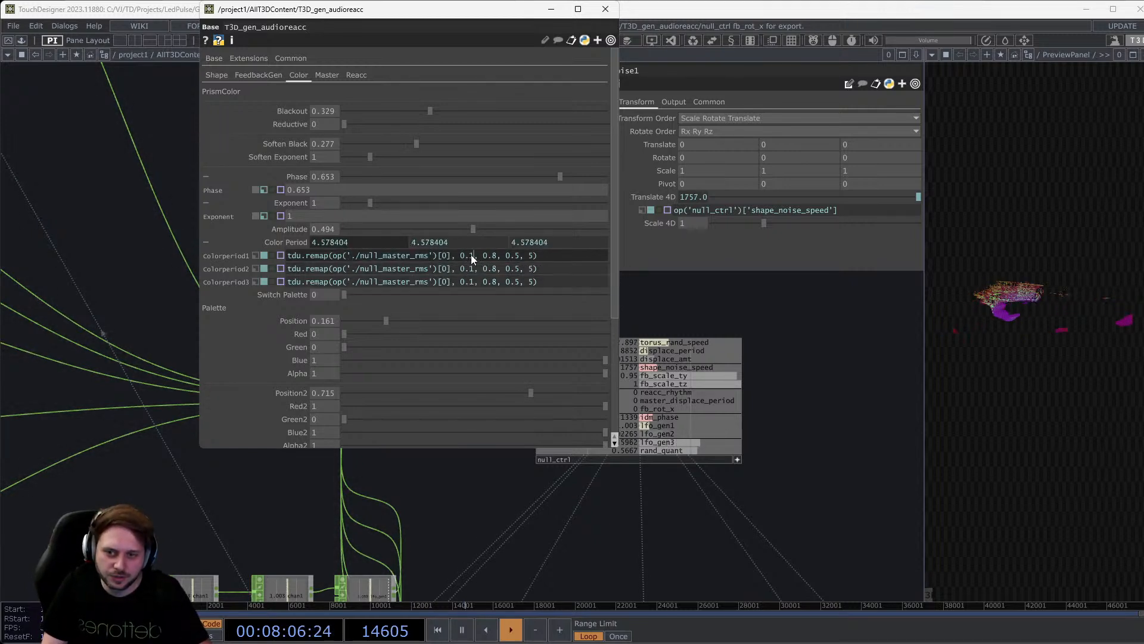
{"action": "left_click", "coordinate": [557, 261]}
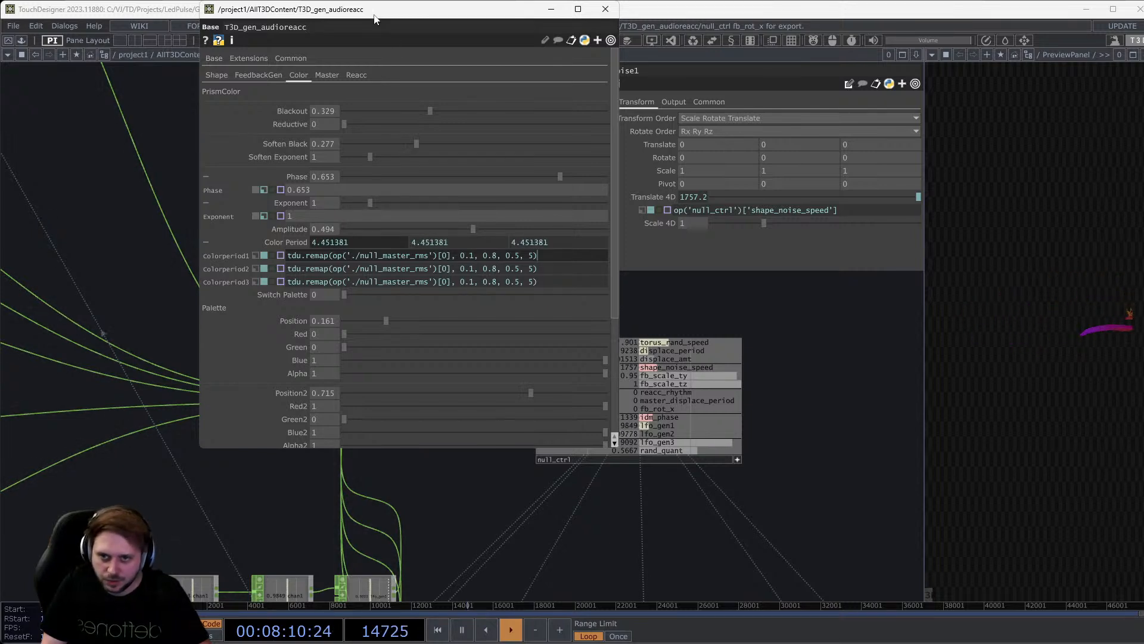
{"action": "left_click_drag", "start_coordinate": [375, 19], "coordinate": [380, 126]}
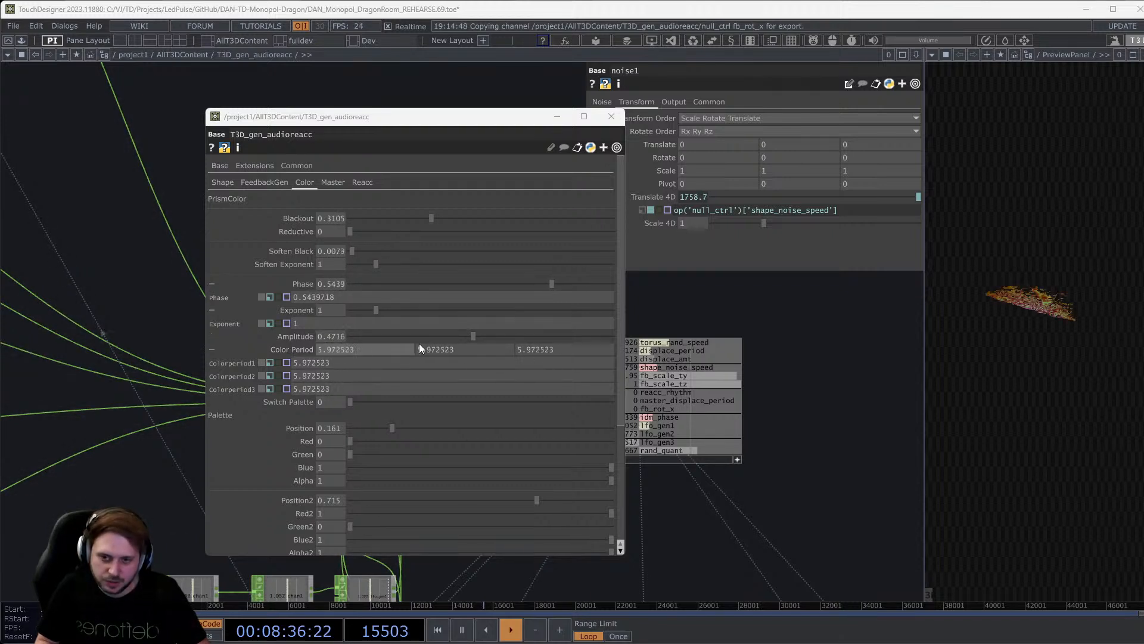
Expose FeedbackGen's Rz expression on lfo_gen3, then pan over the LFO chains to null_ctrl.
{"action": "left_click", "coordinate": [257, 183]}
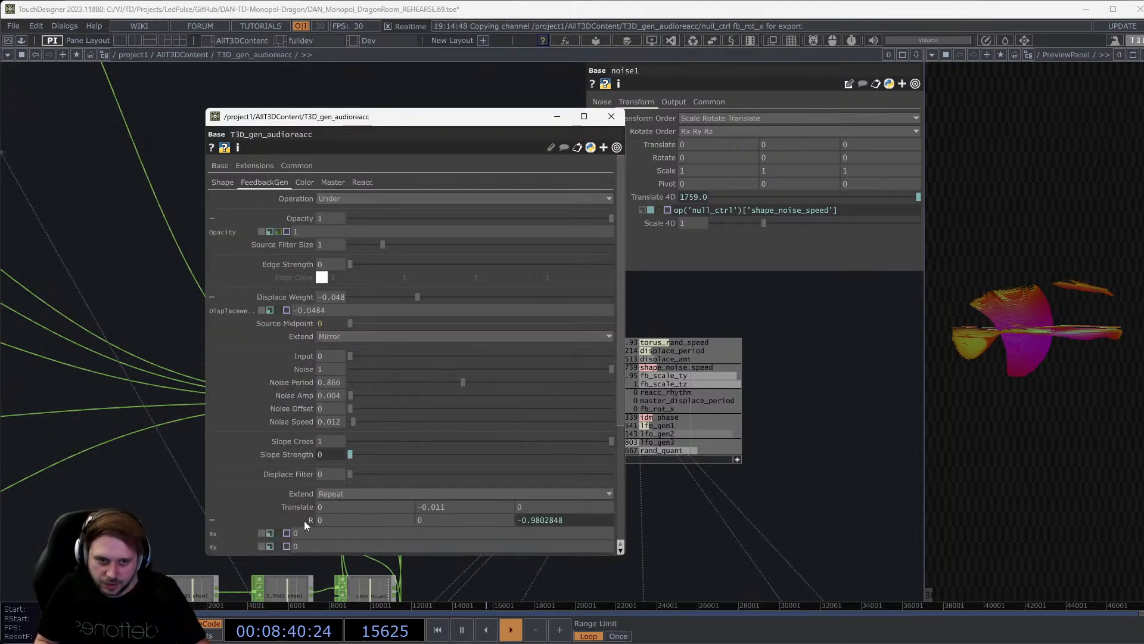
{"action": "scroll", "coordinate": [334, 513], "scroll_direction": "down", "scroll_amount": 1}
{"action": "left_click", "coordinate": [563, 490]}
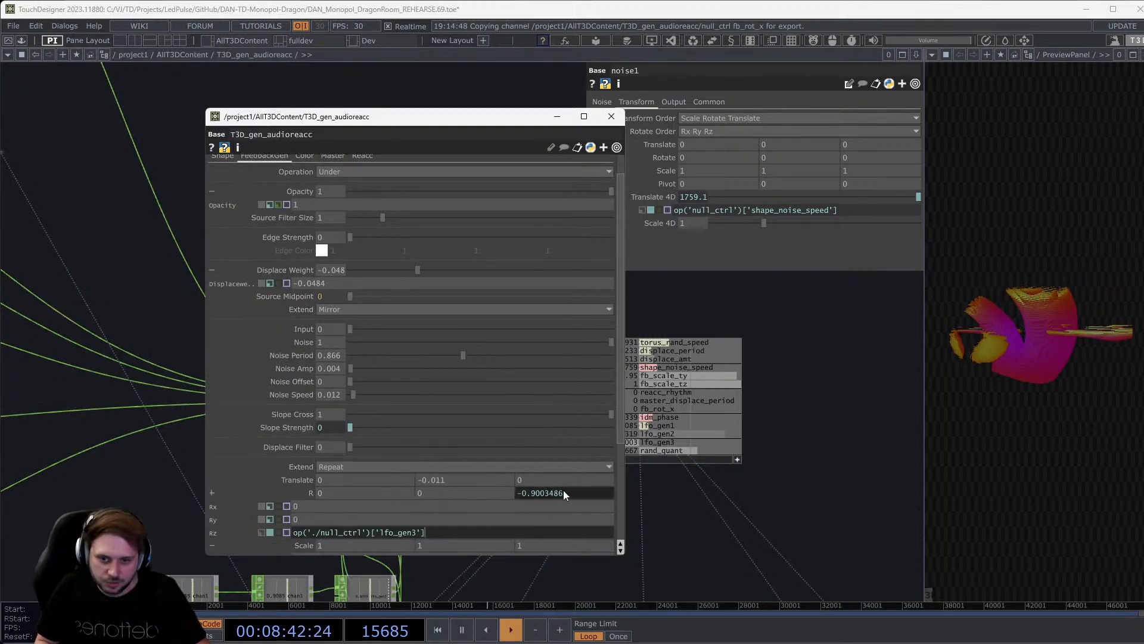
{"action": "left_click_drag", "start_coordinate": [755, 471], "coordinate": [882, 390]}
{"action": "scroll", "coordinate": [802, 468], "scroll_direction": "down", "scroll_amount": 3}
{"action": "left_click_drag", "start_coordinate": [825, 432], "coordinate": [904, 387]}
{"action": "scroll", "coordinate": [672, 486], "scroll_direction": "up", "scroll_amount": 1}
{"action": "scroll", "coordinate": [672, 486], "scroll_direction": "up", "scroll_amount": 4}
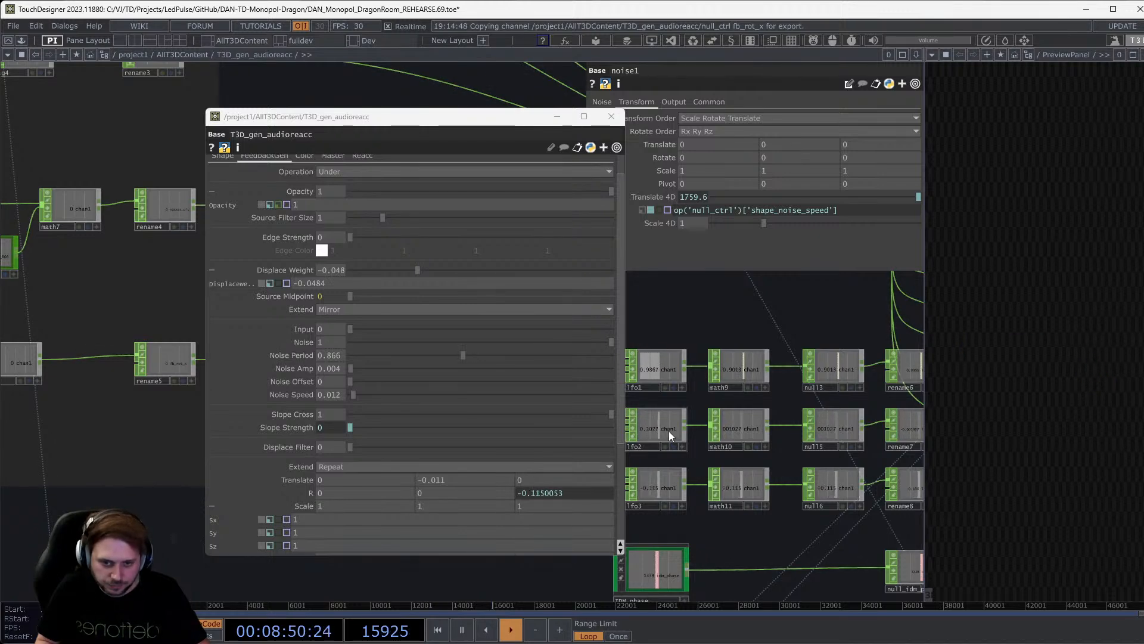
{"action": "scroll", "coordinate": [668, 431], "scroll_direction": "down", "scroll_amount": 5}
{"action": "left_click_drag", "start_coordinate": [816, 391], "coordinate": [747, 458]}
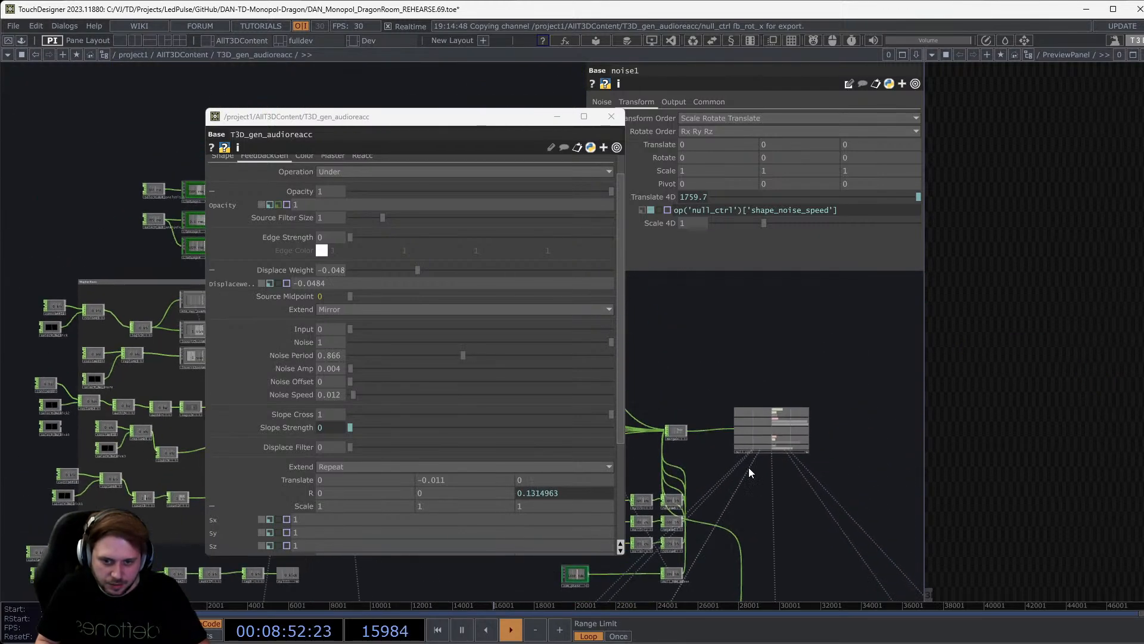
{"action": "scroll", "coordinate": [749, 467], "scroll_direction": "up", "scroll_amount": 5}
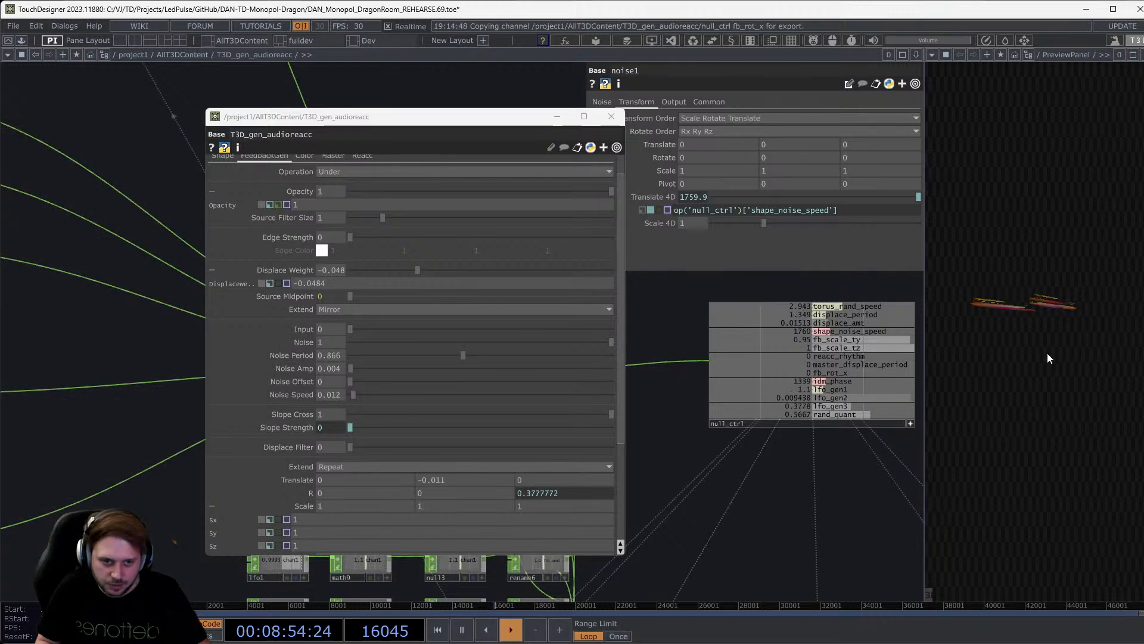
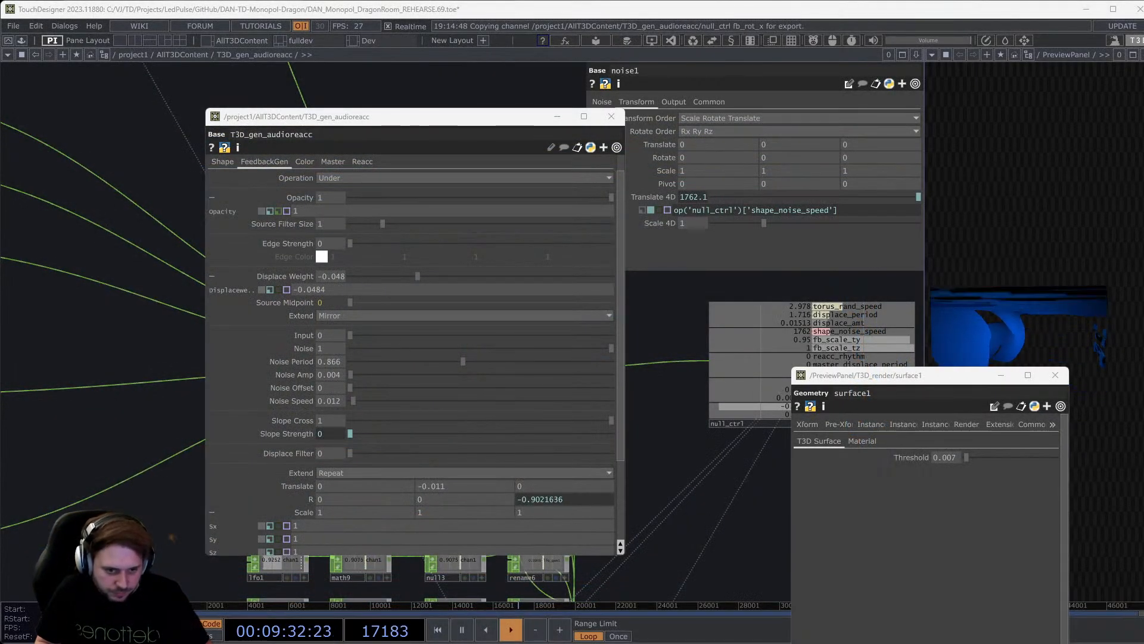
Close the surface1 parameters window and pan the network to the nearby nodes.
{"action": "left_click", "coordinate": [1056, 375]}
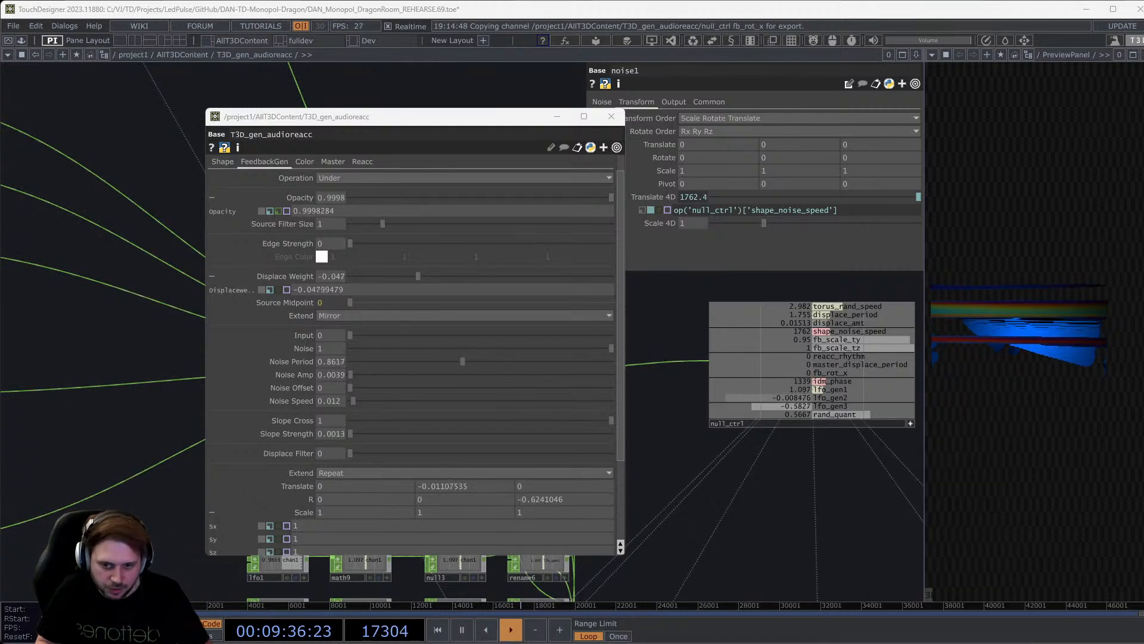
{"action": "scroll", "coordinate": [799, 468], "scroll_direction": "down", "scroll_amount": 5}
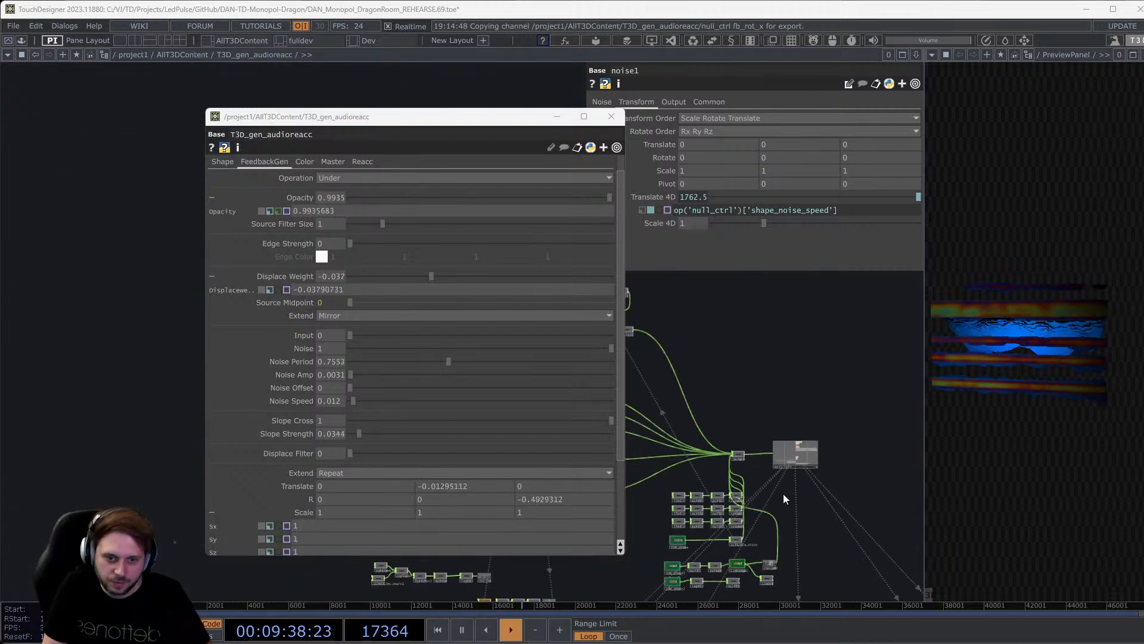
{"action": "left_click_drag", "start_coordinate": [827, 501], "coordinate": [838, 481]}
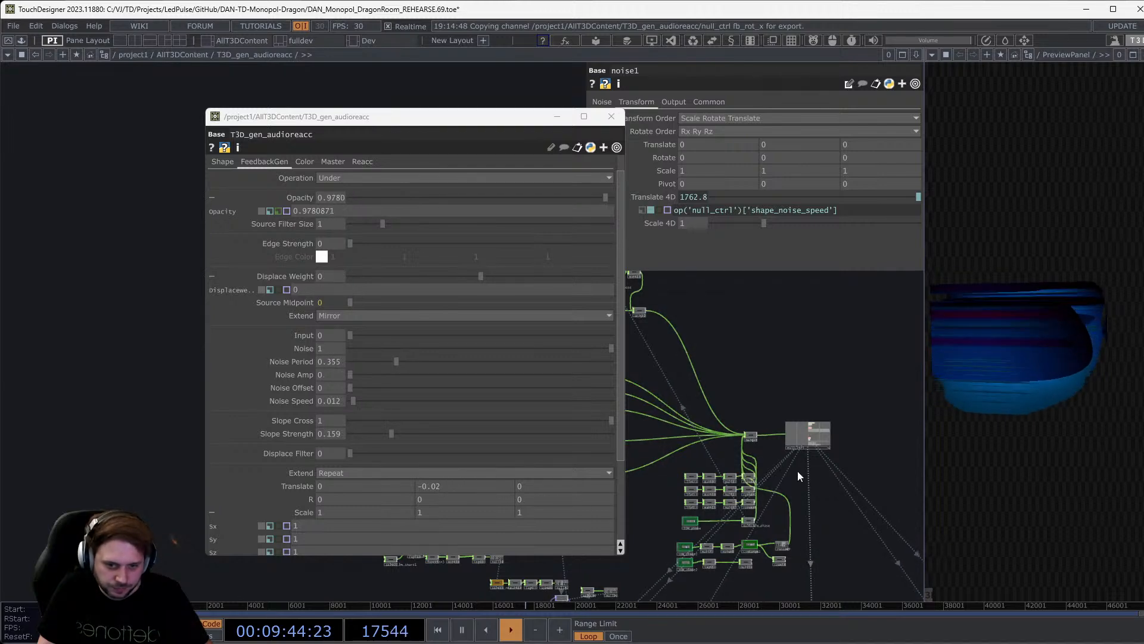
Move the T3D_gen_audioreacc parameters aside, bring null_ctrl's channel list into view, and show the Color page.
{"action": "left_click_drag", "start_coordinate": [383, 128], "coordinate": [192, 89]}
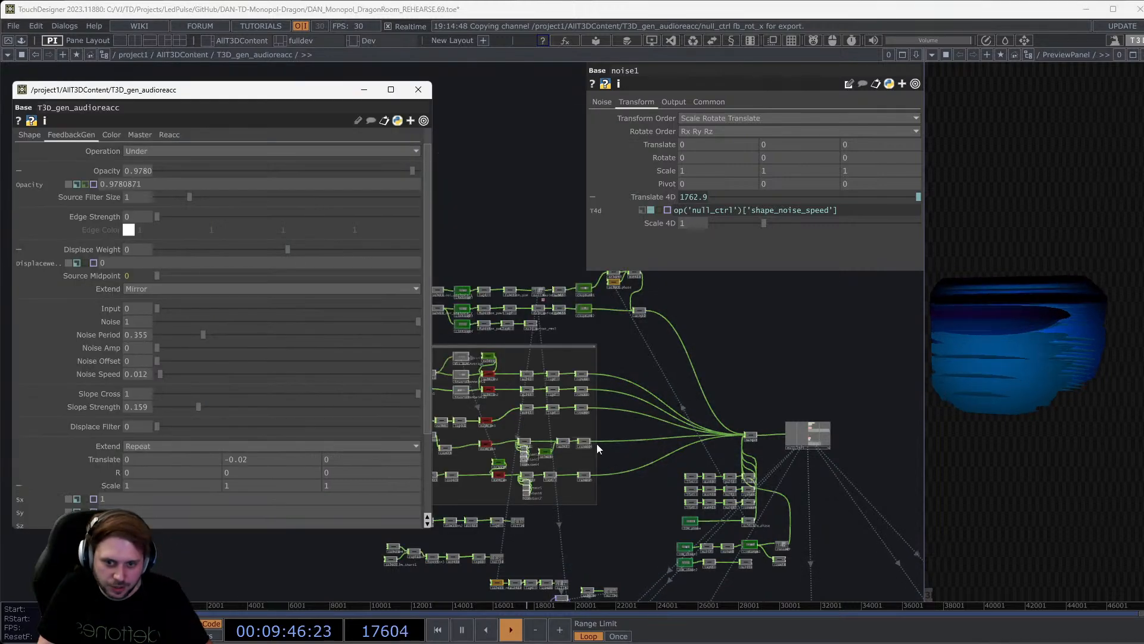
{"action": "scroll", "coordinate": [686, 480], "scroll_direction": "up", "scroll_amount": 2}
{"action": "scroll", "coordinate": [683, 474], "scroll_direction": "up", "scroll_amount": 4}
{"action": "left_click_drag", "start_coordinate": [769, 437], "coordinate": [621, 477]}
{"action": "left_click_drag", "start_coordinate": [767, 488], "coordinate": [642, 520]}
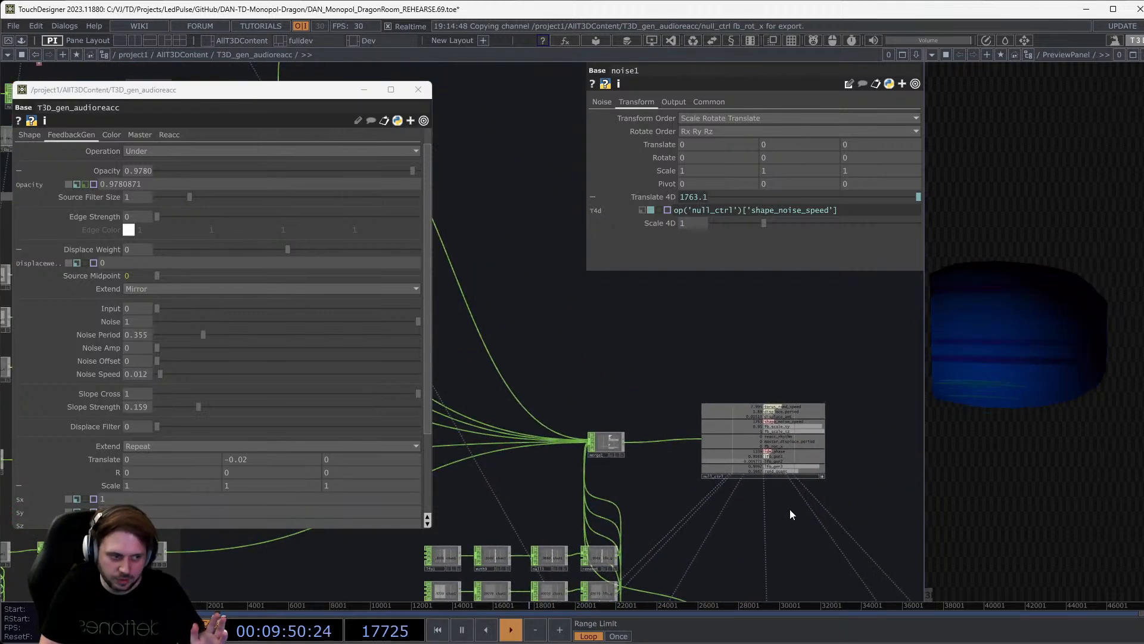
{"action": "scroll", "coordinate": [810, 470], "scroll_direction": "up", "scroll_amount": 3}
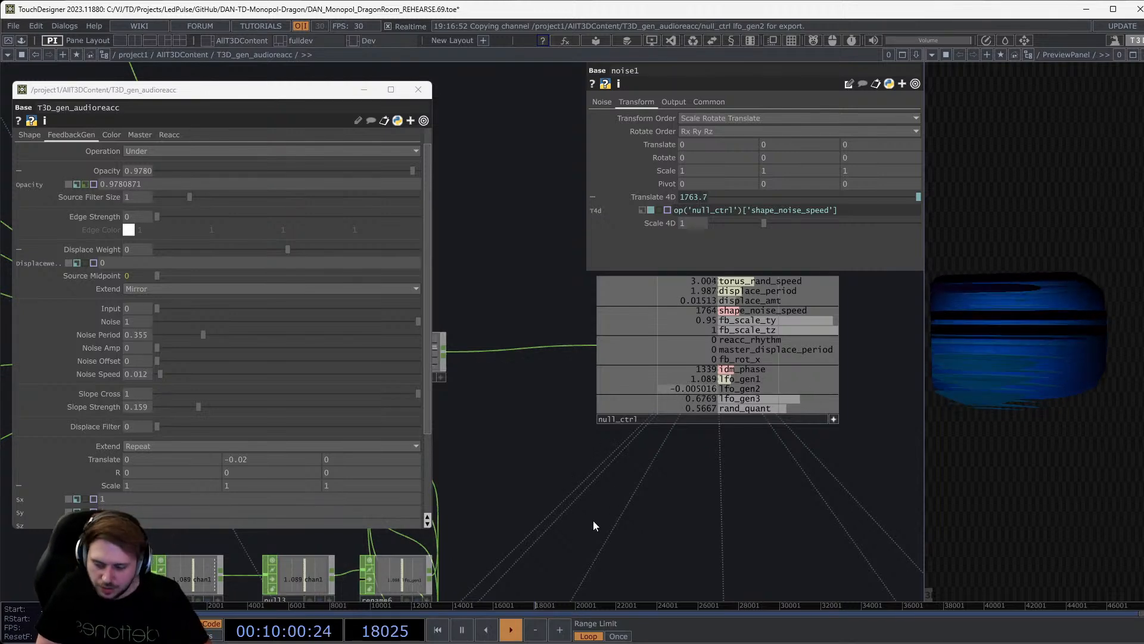
{"action": "scroll", "coordinate": [593, 519], "scroll_direction": "down", "scroll_amount": 4}
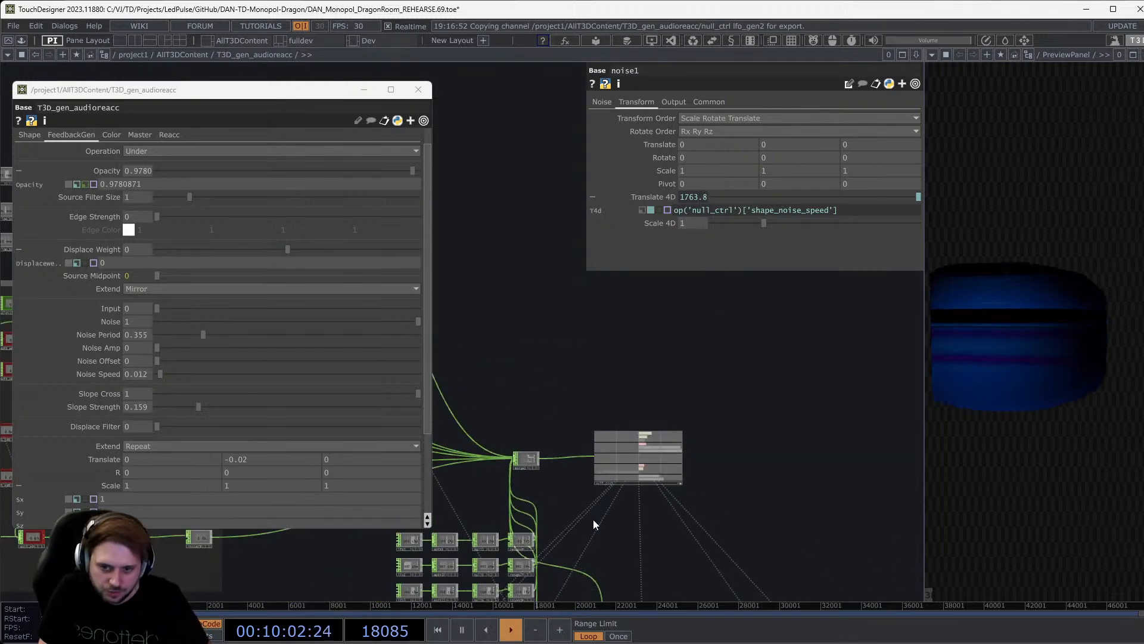
{"action": "left_click", "coordinate": [111, 132]}
Look over T3D_gen_audioreacc's Master and Shape parameter pages.
{"action": "left_click", "coordinate": [134, 130]}
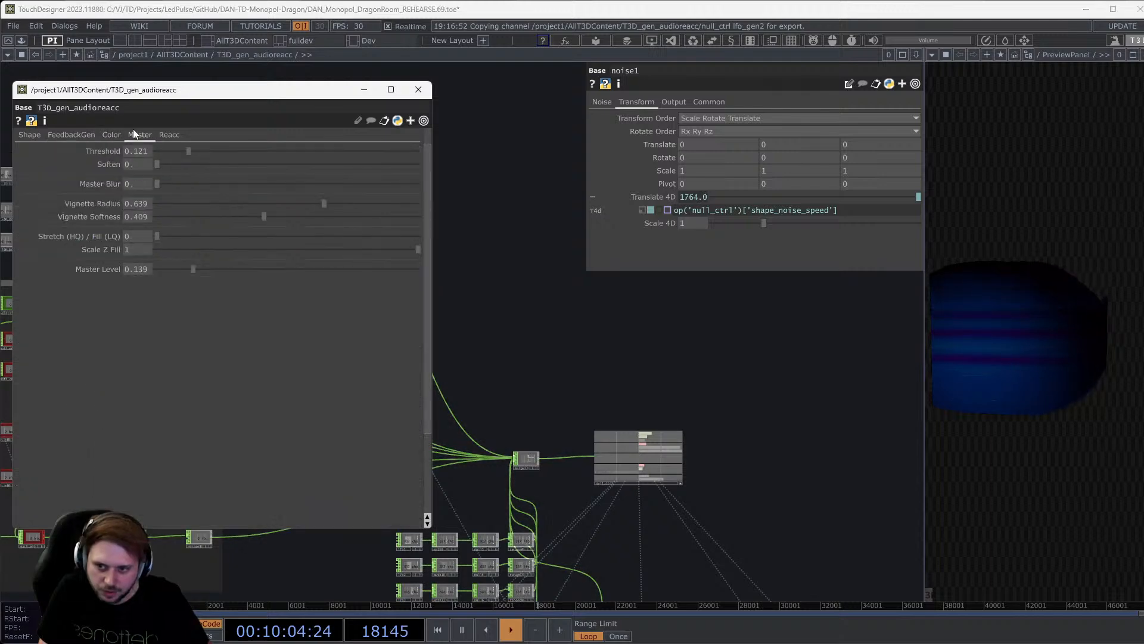
{"action": "left_click", "coordinate": [29, 137]}
{"action": "scroll", "coordinate": [682, 485], "scroll_direction": "down", "scroll_amount": 5}
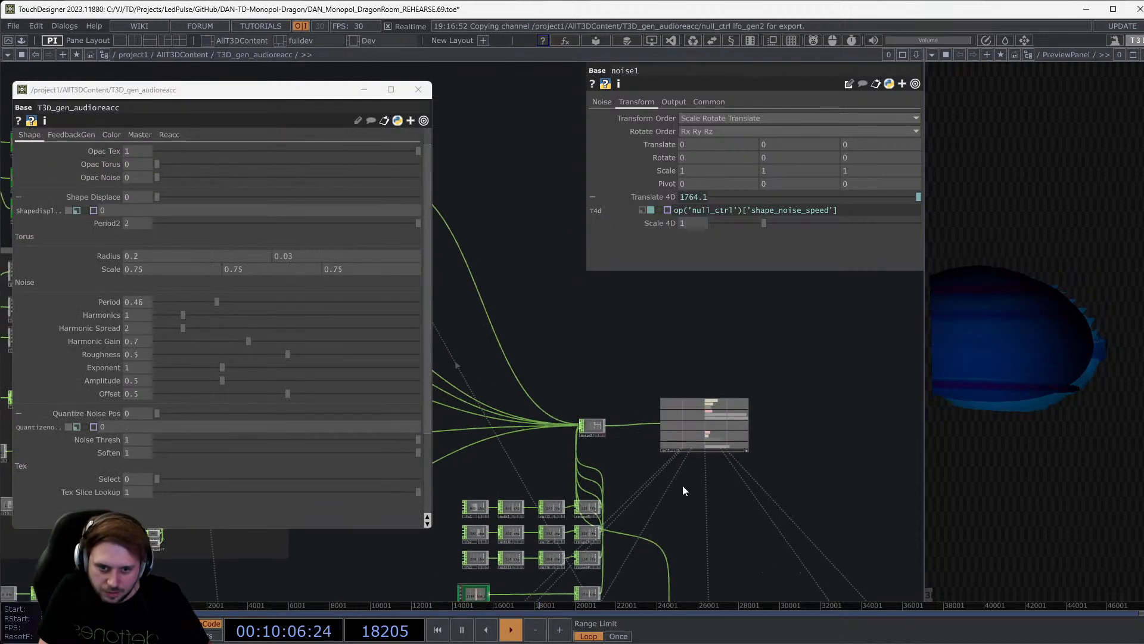
{"action": "scroll", "coordinate": [673, 516], "scroll_direction": "down", "scroll_amount": 5}
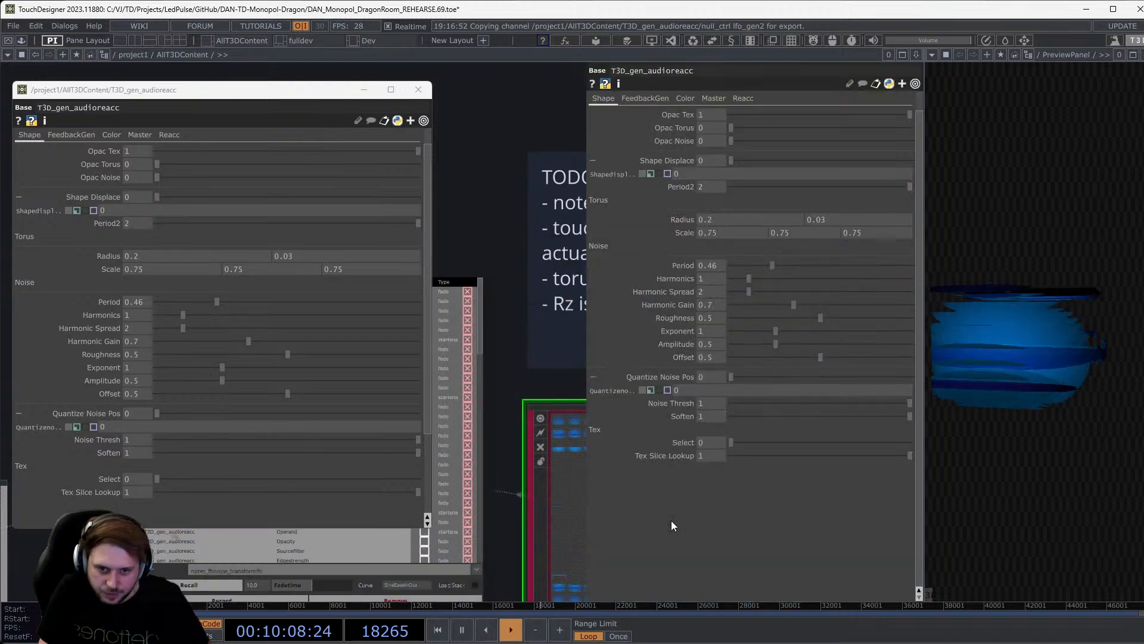
{"action": "scroll", "coordinate": [445, 88], "scroll_direction": "down", "scroll_amount": 5}
Close the floating parameters window and place out1 beside the selected T3D_gen_audioreacc.
{"action": "left_click", "coordinate": [419, 89]}
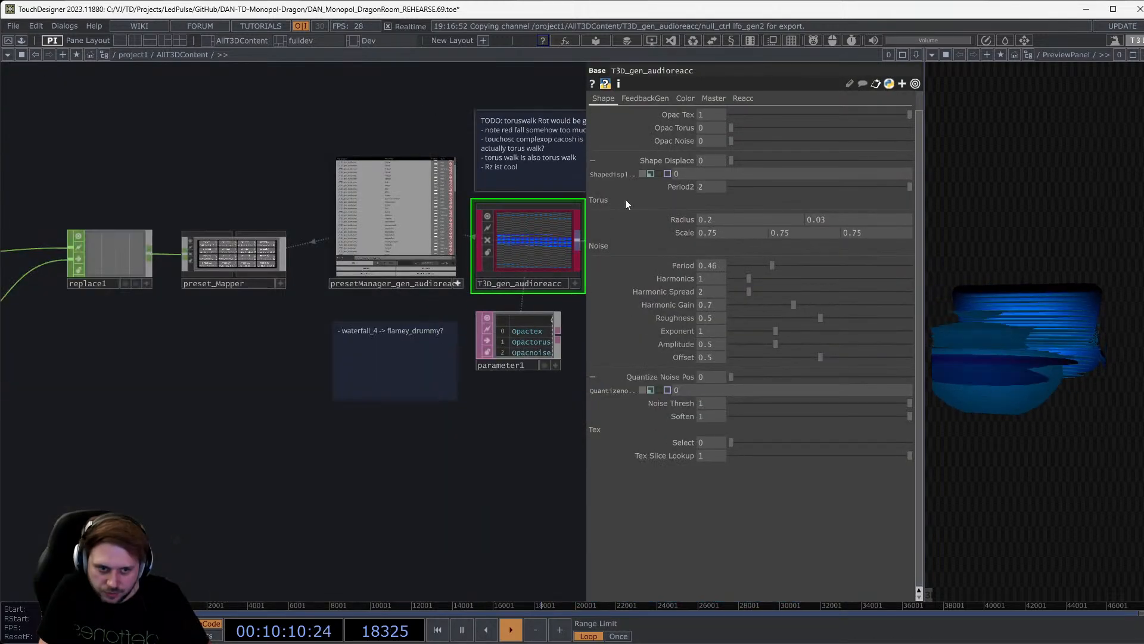
{"action": "left_click_drag", "start_coordinate": [532, 415], "coordinate": [297, 460]}
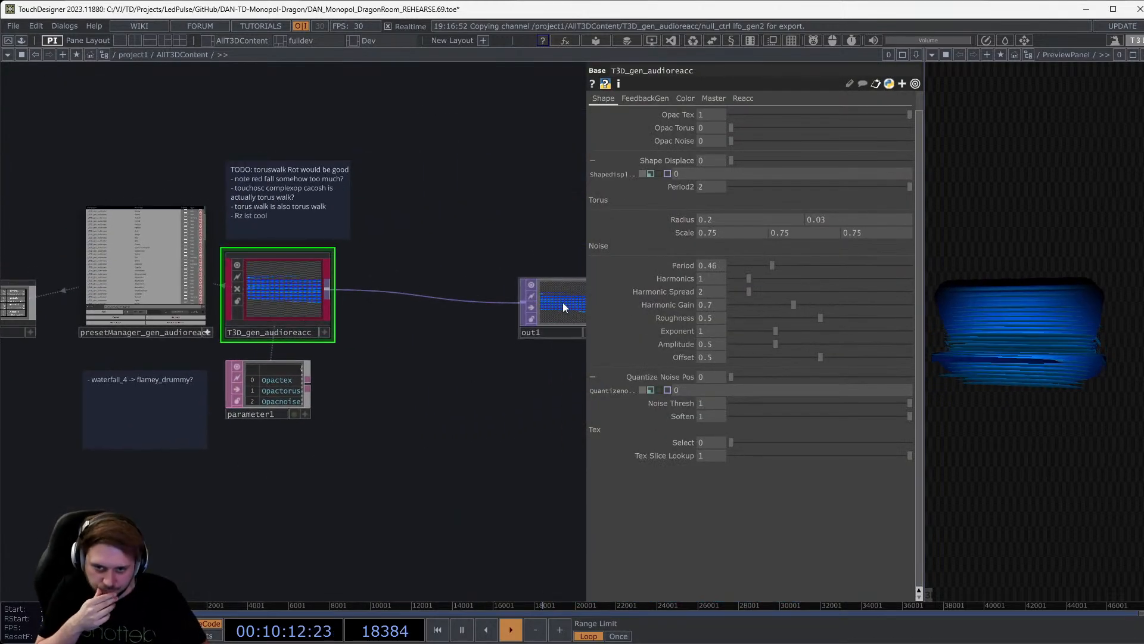
{"action": "left_click_drag", "start_coordinate": [562, 302], "coordinate": [415, 299]}
{"action": "left_click", "coordinate": [291, 294]}
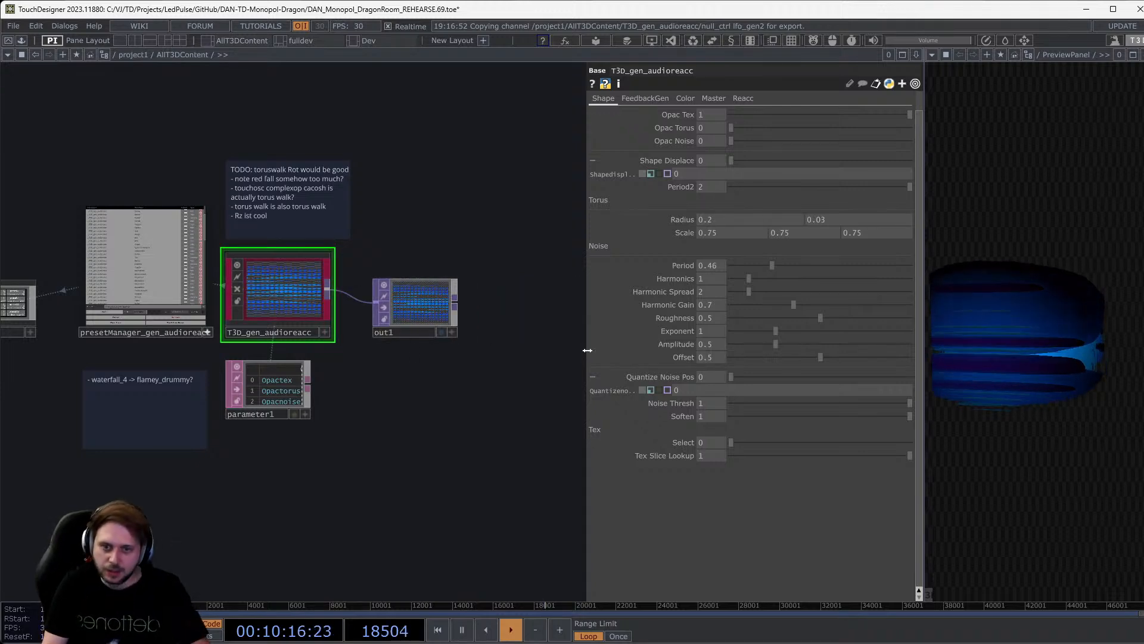
Review T3D_gen_audioreacc's FeedbackGen, Master and Color pages, ending on Shape.
{"action": "left_click", "coordinate": [642, 119]}
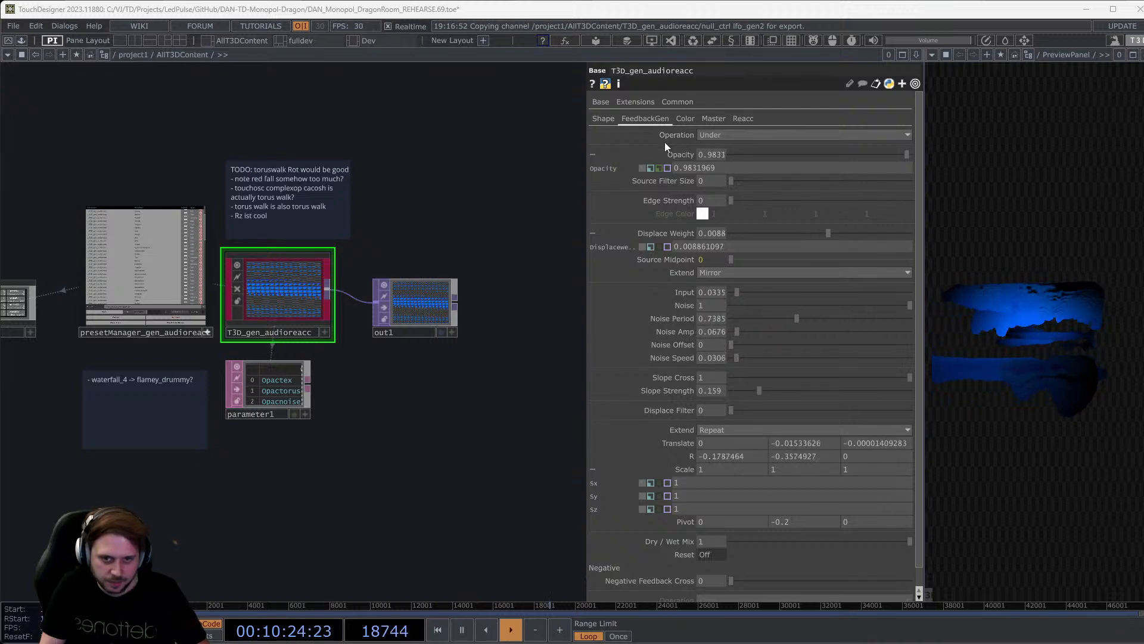
{"action": "left_click", "coordinate": [709, 118]}
{"action": "left_click", "coordinate": [688, 118]}
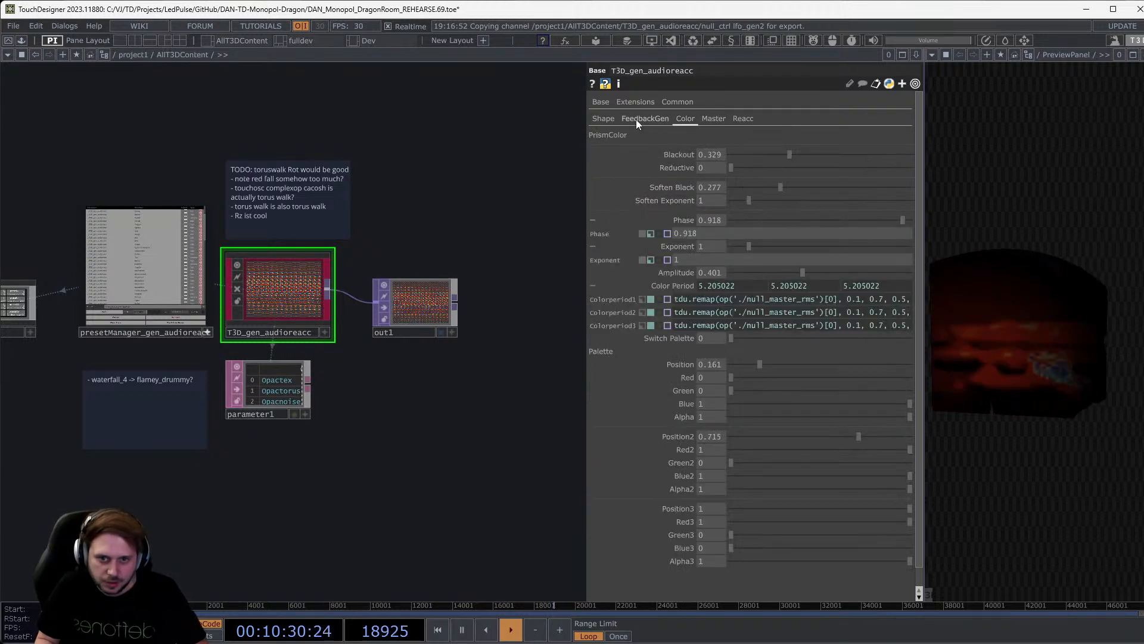
{"action": "left_click", "coordinate": [613, 118]}
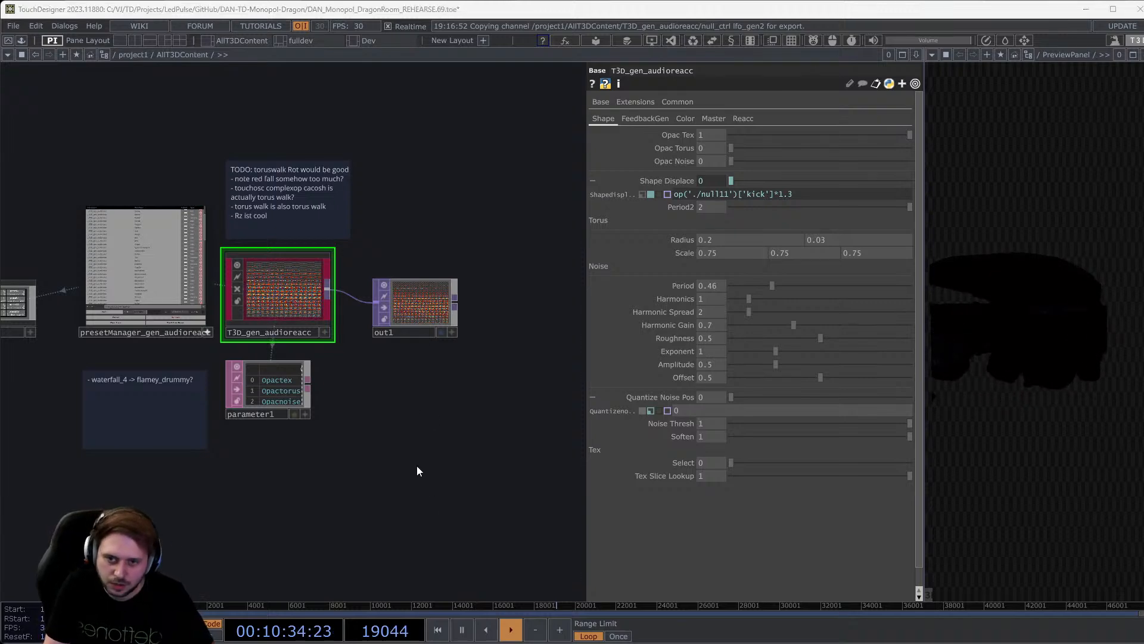
{"action": "key", "text": "alt+Tab"}
{"action": "key", "text": "alt+Tab"}
{"action": "key", "text": "alt+Tab"}
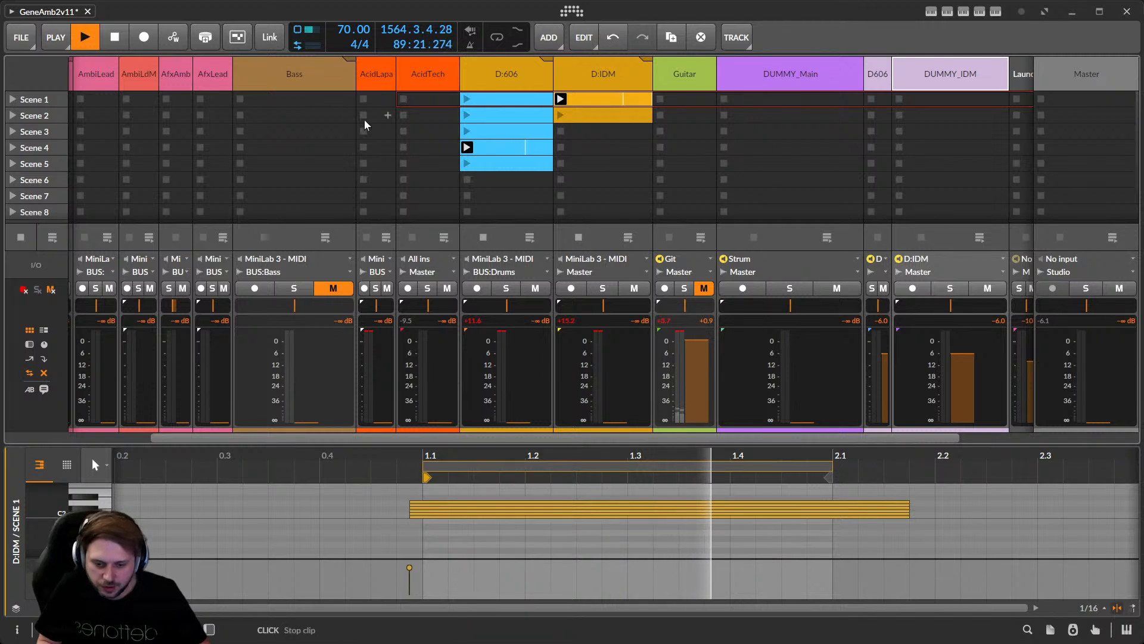
Select the Main track and show its Latch, Wave Sequencer Note Grid and Velocity Curve devices.
{"action": "scroll", "coordinate": [649, 442], "scroll_direction": "left", "scroll_amount": 2}
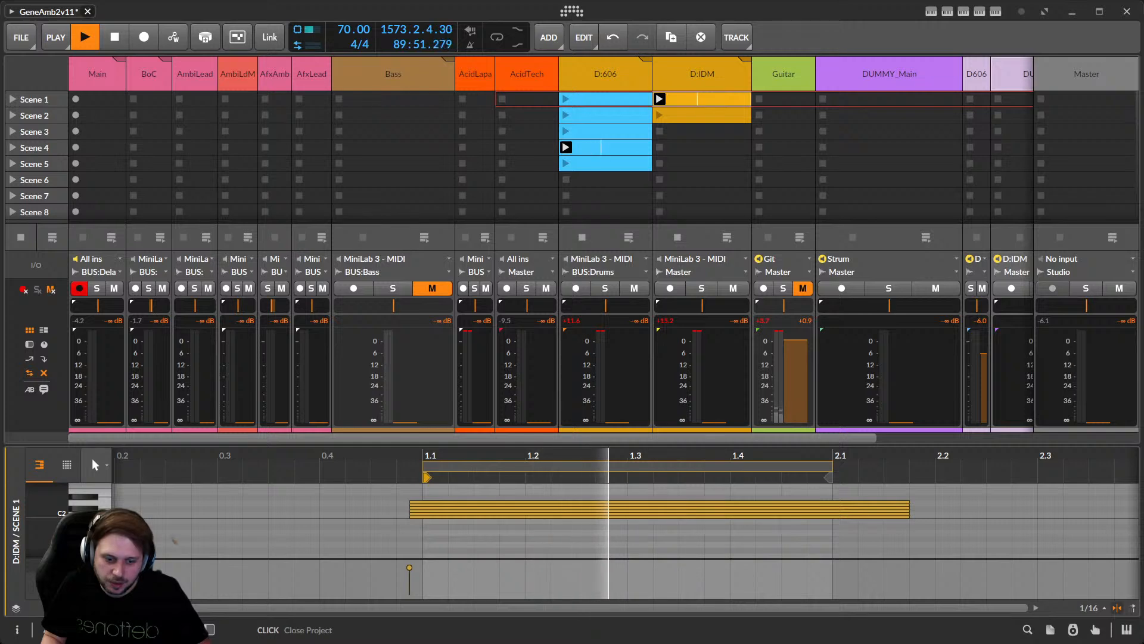
{"action": "left_click", "coordinate": [81, 72]}
{"action": "left_click", "coordinate": [210, 629]}
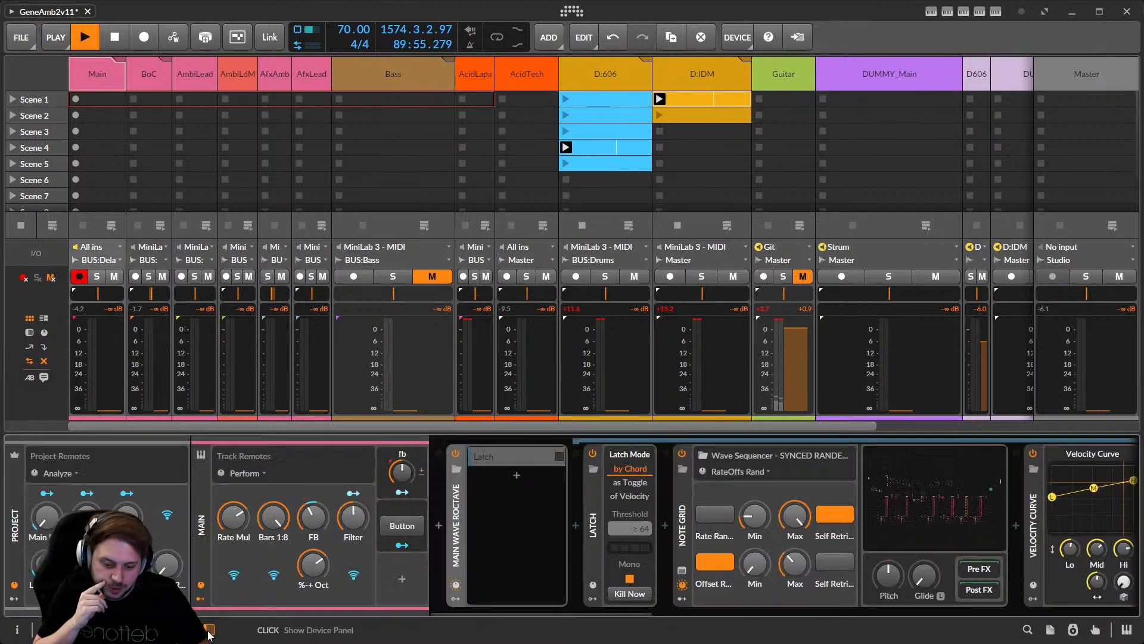
Open the Wave Sequencer's Grid patch and pan around its modules.
{"action": "left_click", "coordinate": [924, 506]}
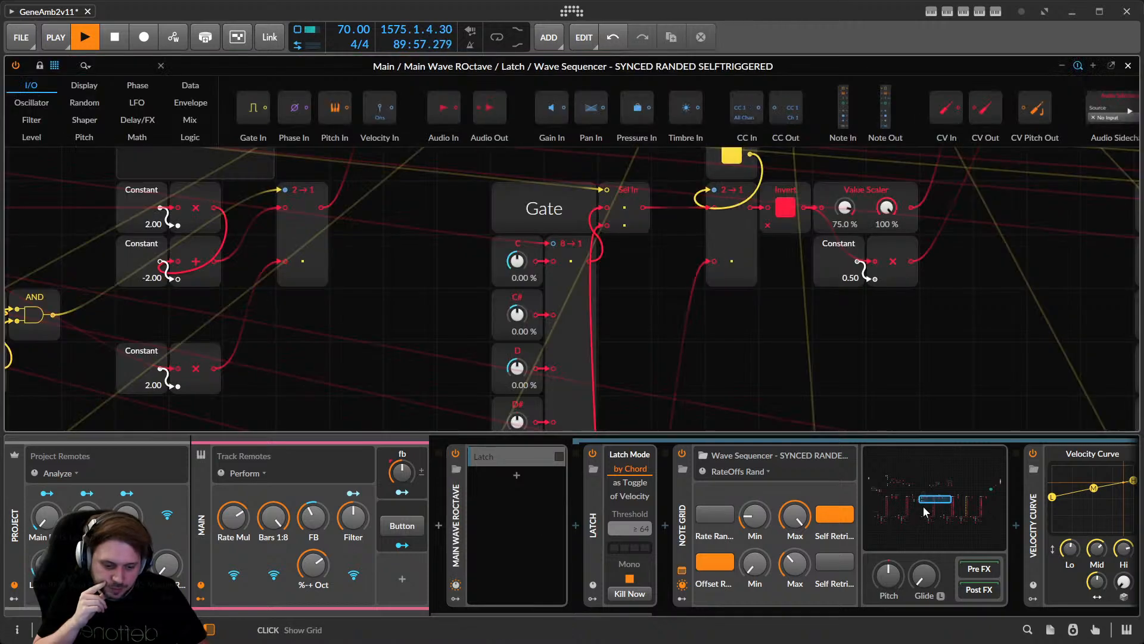
{"action": "scroll", "coordinate": [651, 265], "scroll_direction": "down", "scroll_amount": 5}
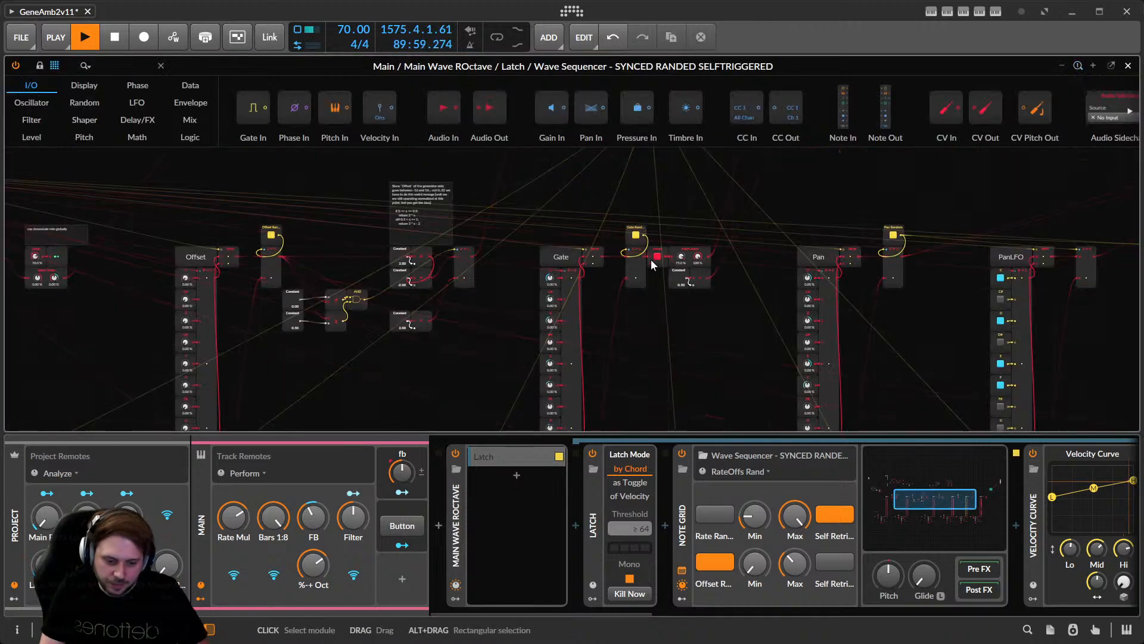
{"action": "middle_click_drag", "start_coordinate": [649, 358], "coordinate": [768, 354]}
{"action": "middle_click_drag", "start_coordinate": [417, 211], "coordinate": [593, 260]}
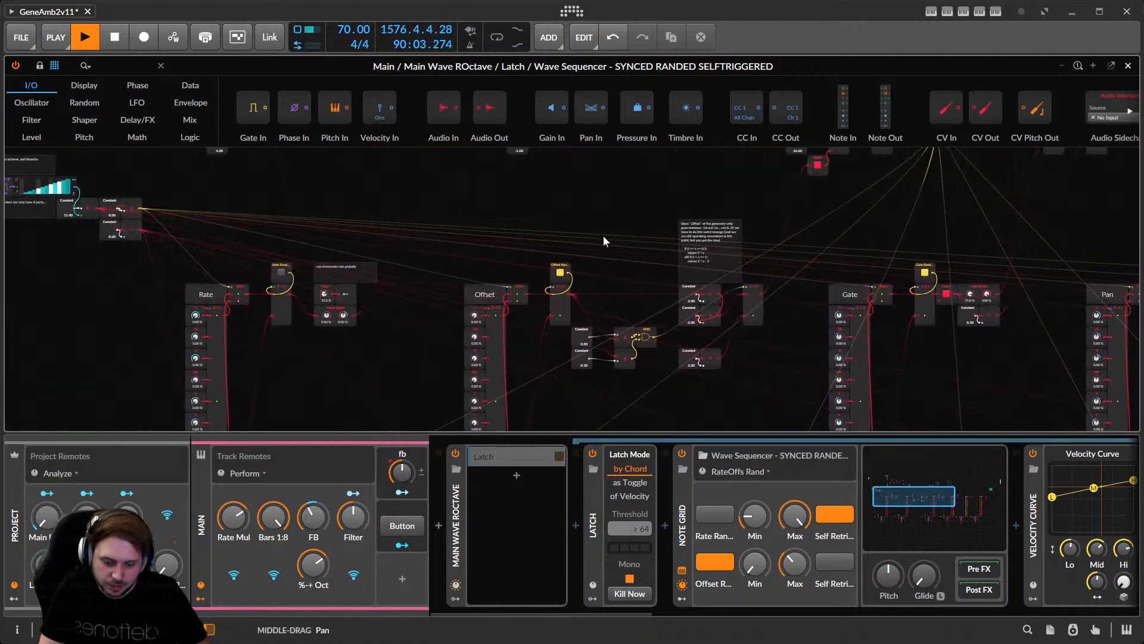
{"action": "middle_click_drag", "start_coordinate": [542, 412], "coordinate": [632, 242]}
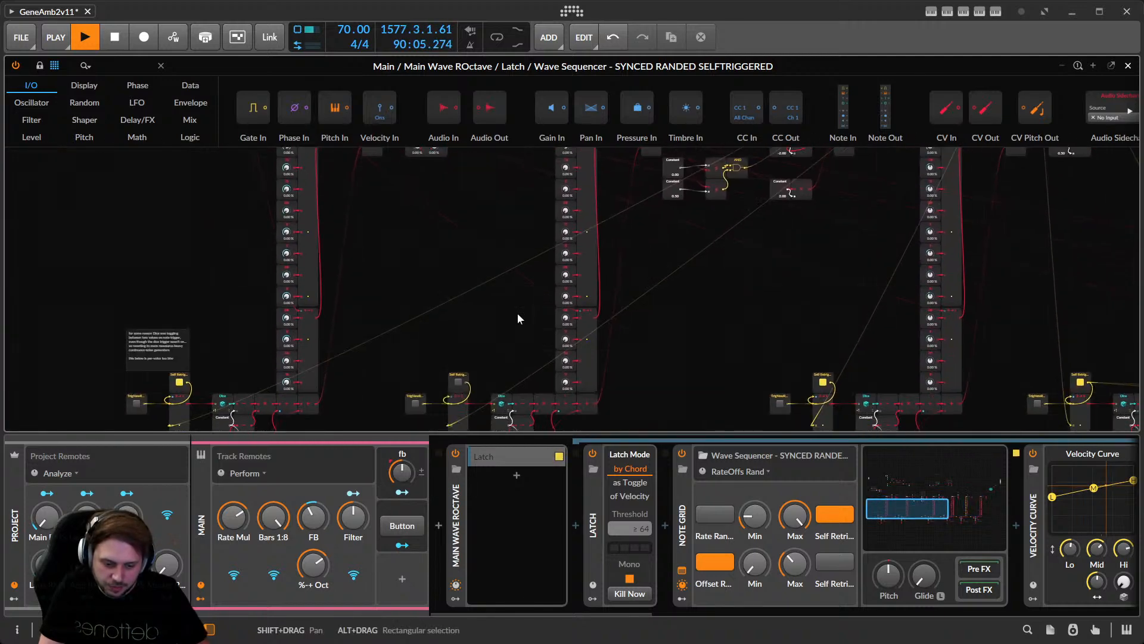
{"action": "middle_click_drag", "start_coordinate": [384, 333], "coordinate": [334, 400]}
{"action": "middle_click_drag", "start_coordinate": [427, 279], "coordinate": [387, 414]}
{"action": "middle_click_drag", "start_coordinate": [500, 250], "coordinate": [609, 372]}
{"action": "middle_click_drag", "start_coordinate": [729, 336], "coordinate": [585, 373]}
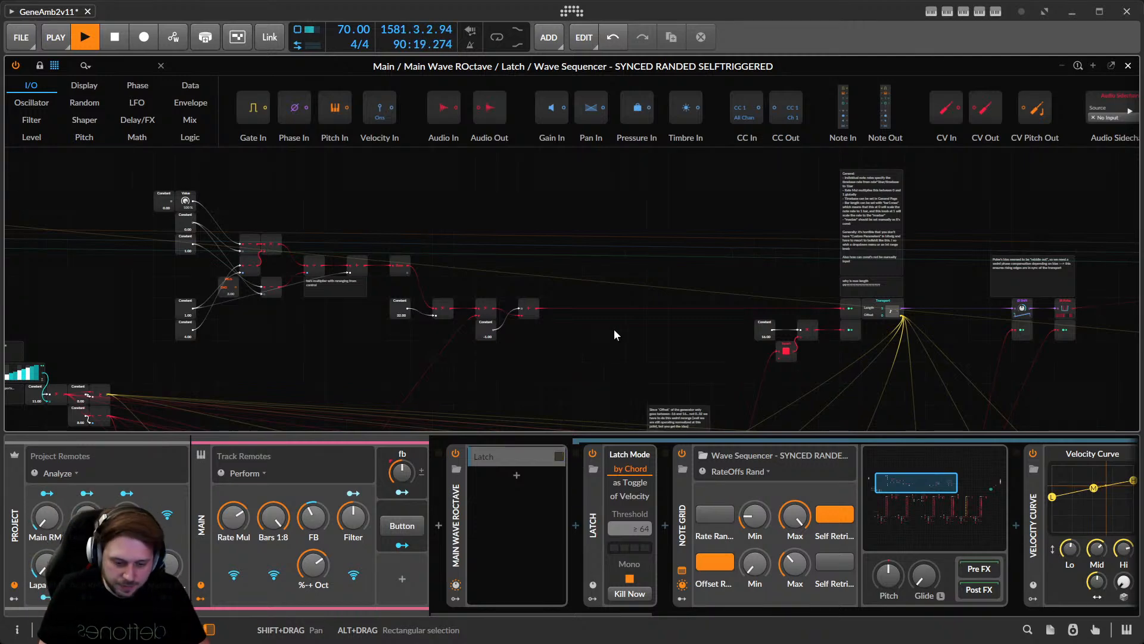
{"action": "mouse_move", "coordinate": [649, 332]}
{"action": "middle_mouse_down"}
{"action": "mouse_move", "coordinate": [522, 283]}
{"action": "mouse_move", "coordinate": [402, 284]}
{"action": "mouse_move", "coordinate": [374, 298]}
{"action": "mouse_move", "coordinate": [560, 314]}
{"action": "mouse_move", "coordinate": [646, 338]}
{"action": "middle_mouse_up"}
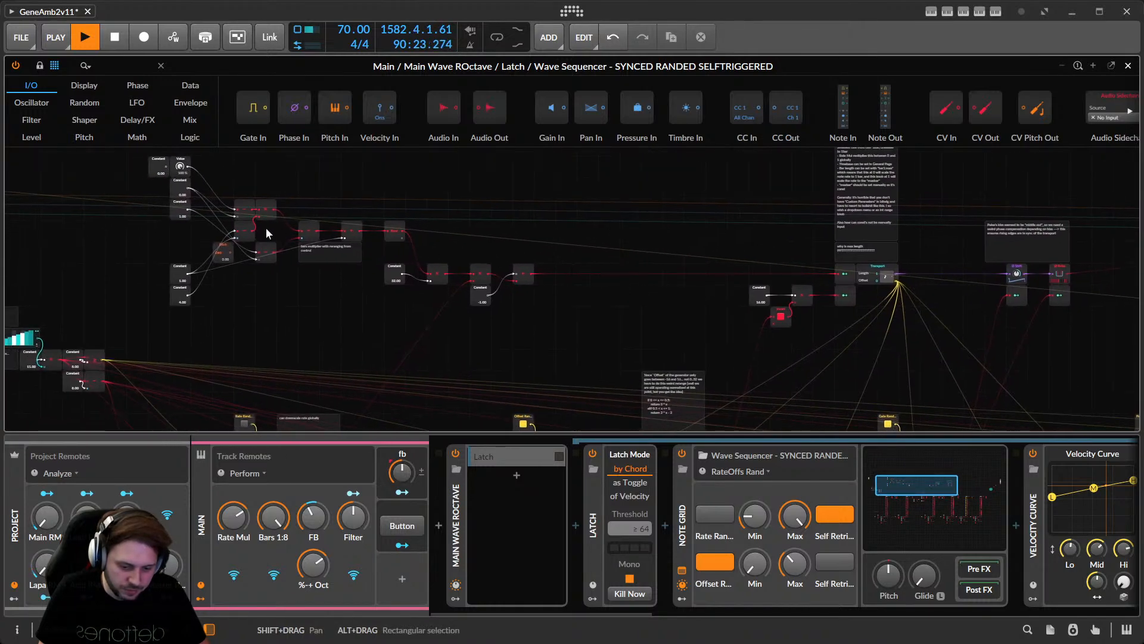
Inspect the Rate, Offset, Gate, Transport, Constant and octave-warping modules, then close the Grid editor.
{"action": "scroll", "coordinate": [262, 226], "scroll_direction": "down", "scroll_amount": 1}
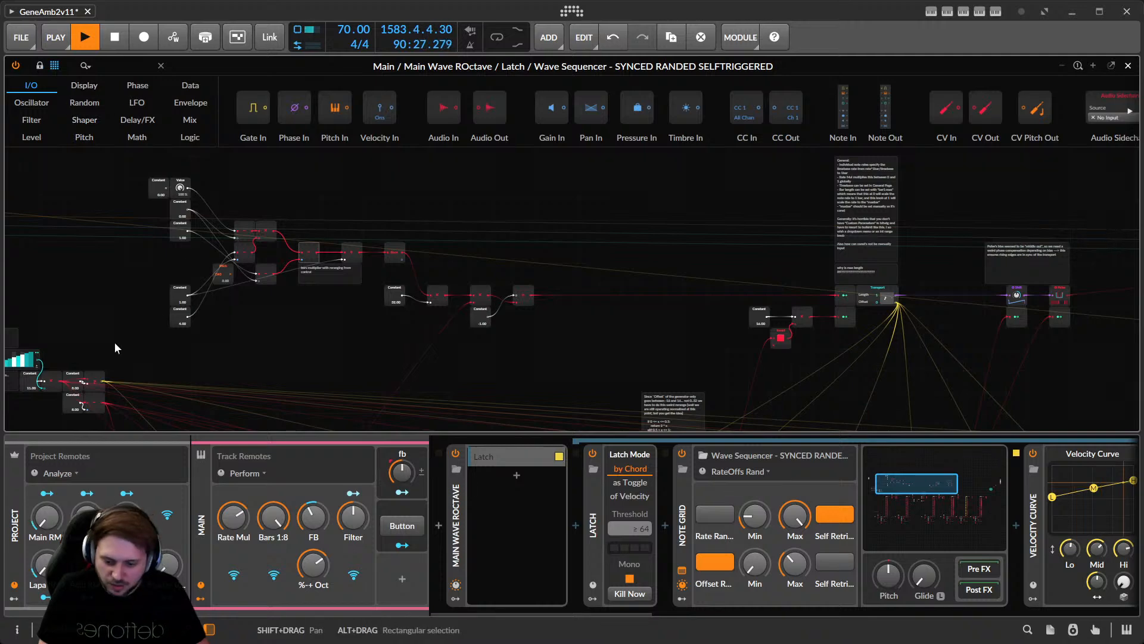
{"action": "left_click_drag", "start_coordinate": [227, 392], "coordinate": [303, 344]}
{"action": "middle_click_drag", "start_coordinate": [315, 361], "coordinate": [196, 165]}
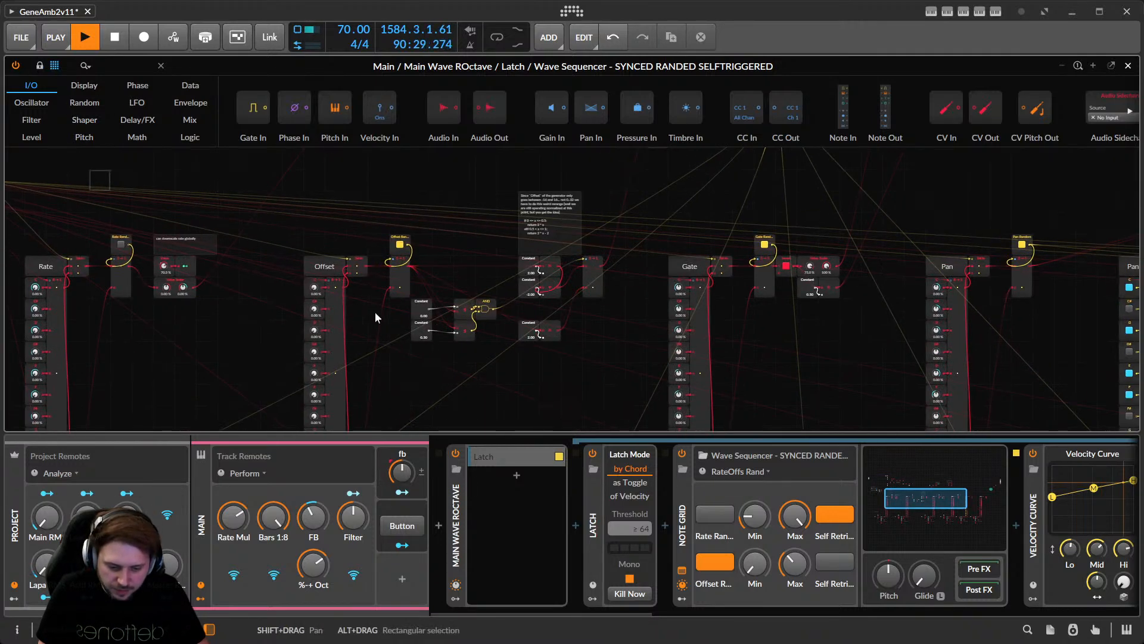
{"action": "key", "text": "z"}
{"action": "middle_click_drag", "start_coordinate": [731, 275], "coordinate": [700, 363]}
{"action": "middle_click_drag", "start_coordinate": [707, 241], "coordinate": [675, 367]}
{"action": "scroll", "coordinate": [678, 251], "scroll_direction": "down", "scroll_amount": 2}
{"action": "middle_click_drag", "start_coordinate": [727, 234], "coordinate": [634, 336]}
{"action": "middle_click_drag", "start_coordinate": [585, 306], "coordinate": [748, 321]}
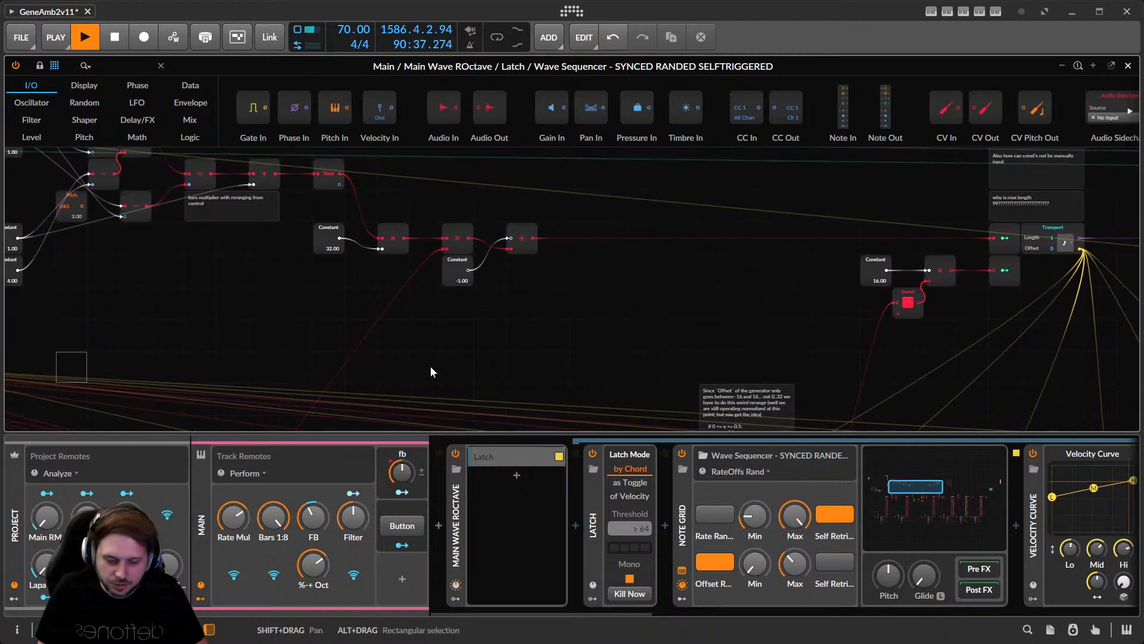
{"action": "middle_click_drag", "start_coordinate": [431, 366], "coordinate": [739, 284]}
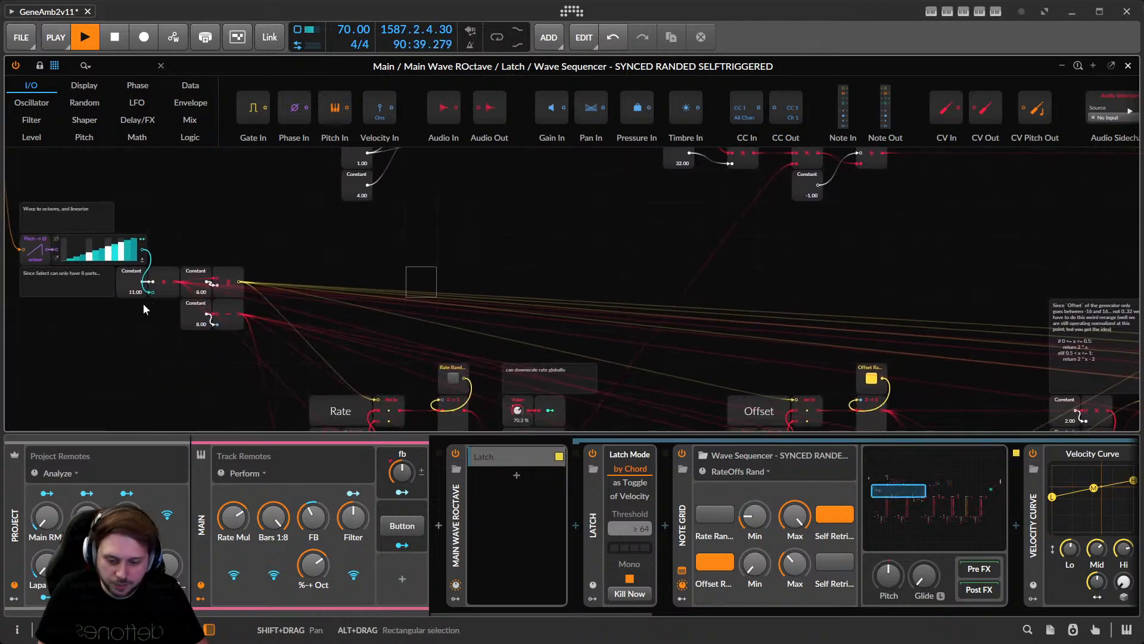
{"action": "middle_click_drag", "start_coordinate": [192, 353], "coordinate": [123, 326]}
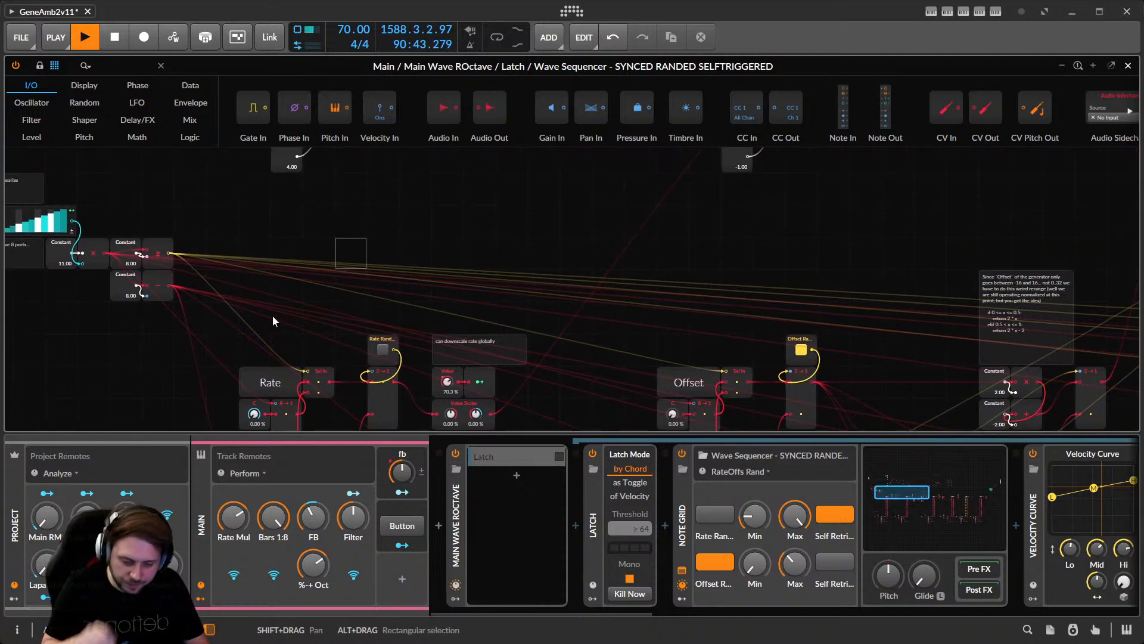
{"action": "left_click", "coordinate": [1127, 66]}
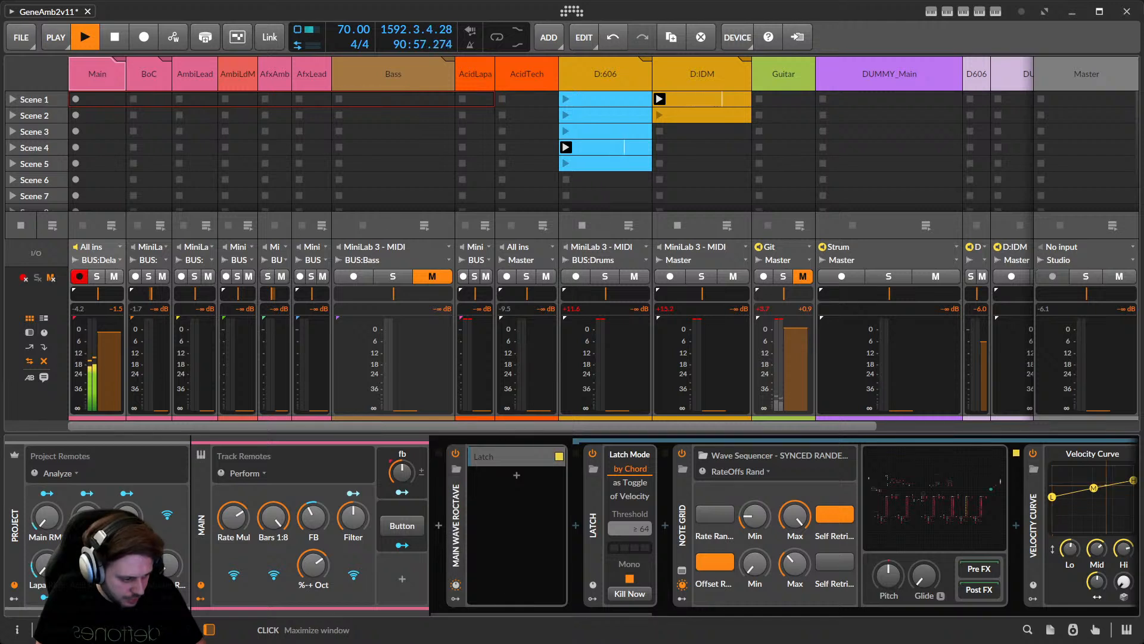
Focus the Main track's Note Grid in the Latch layer and list its remote-control pages.
{"action": "left_click", "coordinate": [100, 66]}
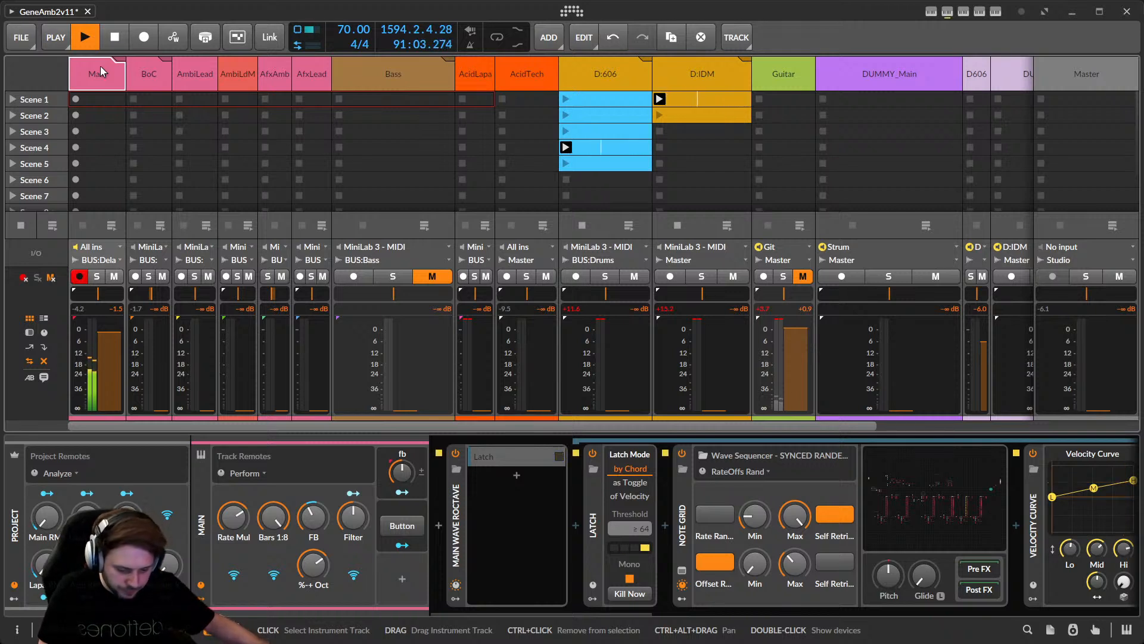
{"action": "left_click", "coordinate": [515, 455]}
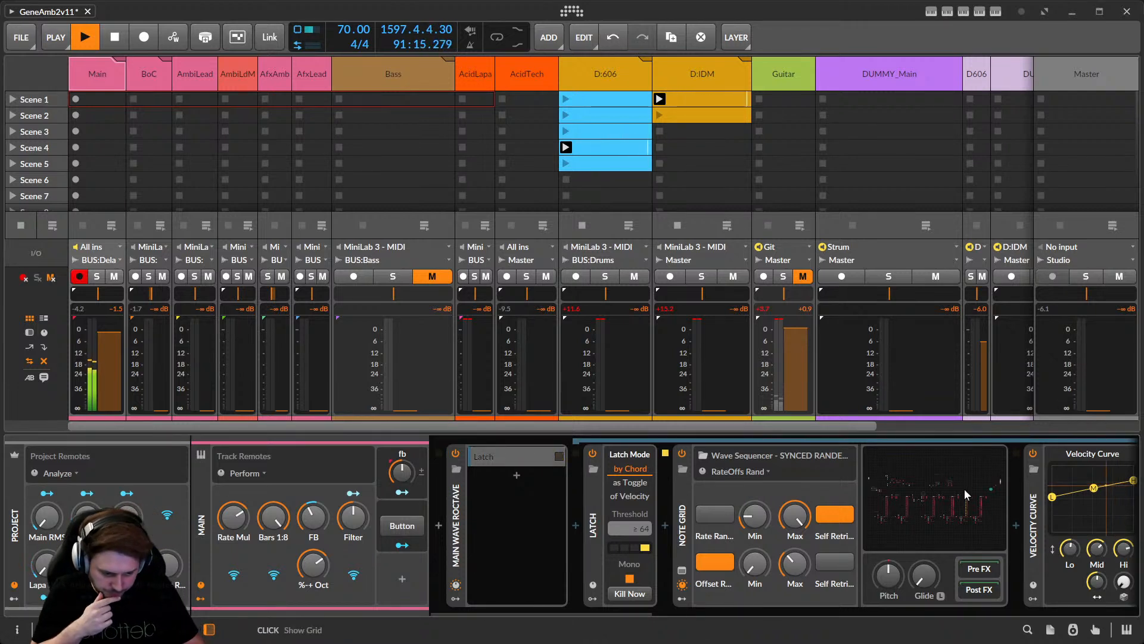
{"action": "left_click", "coordinate": [765, 472]}
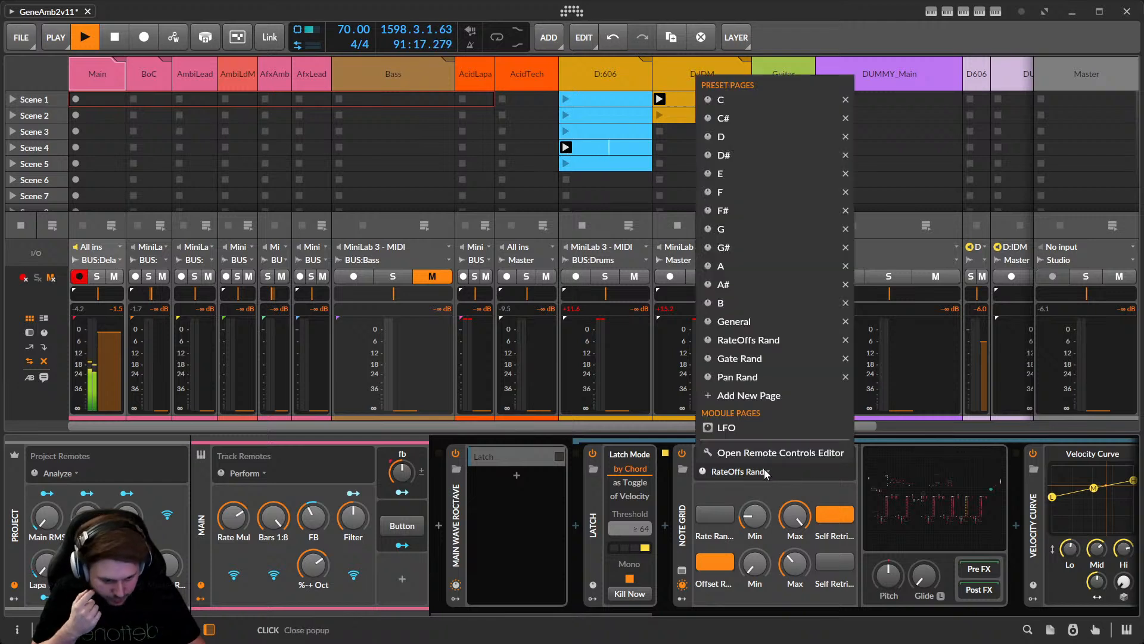
Switch to remote page C, turn C Rate down to about 2–3% and adjust C Gate.
{"action": "left_click", "coordinate": [726, 101]}
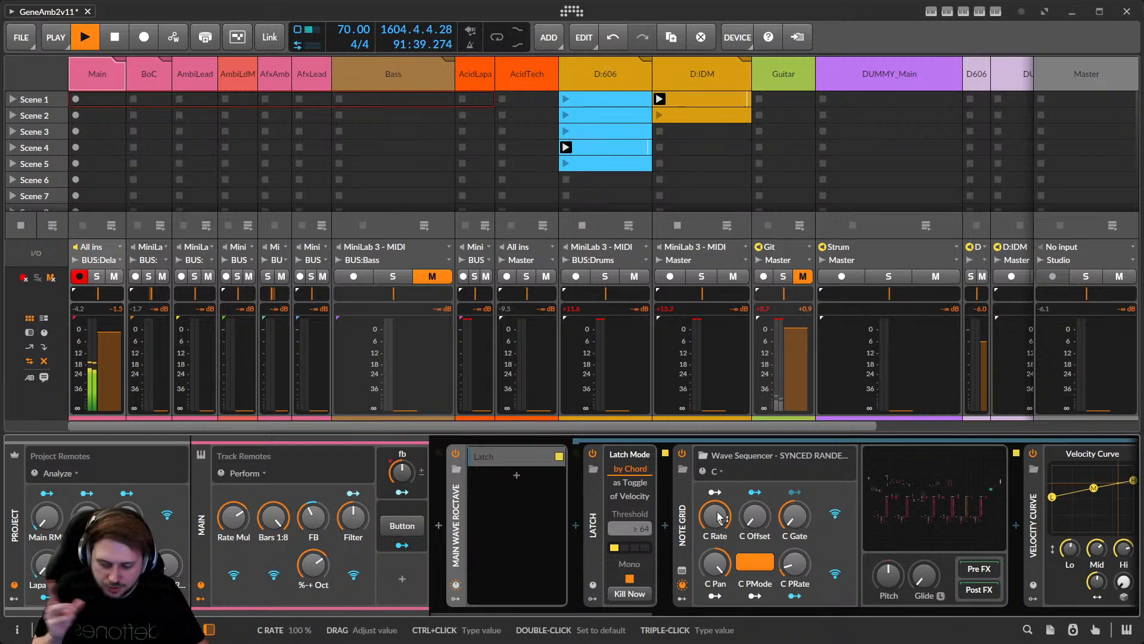
{"action": "left_click_drag", "start_coordinate": [719, 518], "coordinate": [720, 518]}
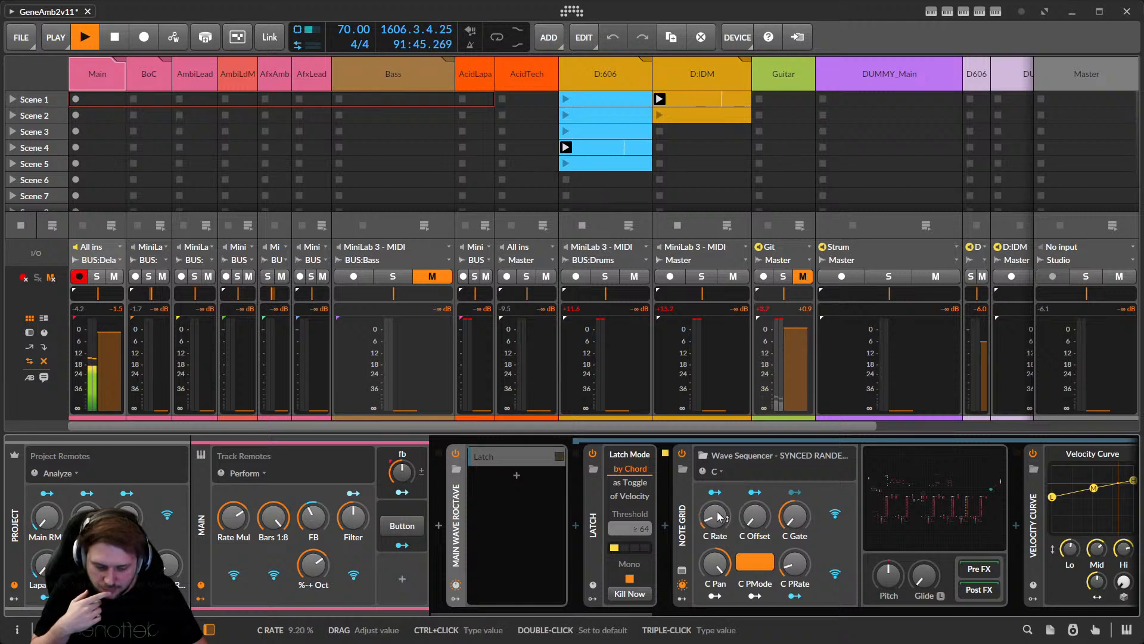
{"action": "left_click_drag", "start_coordinate": [720, 517], "coordinate": [719, 517]}
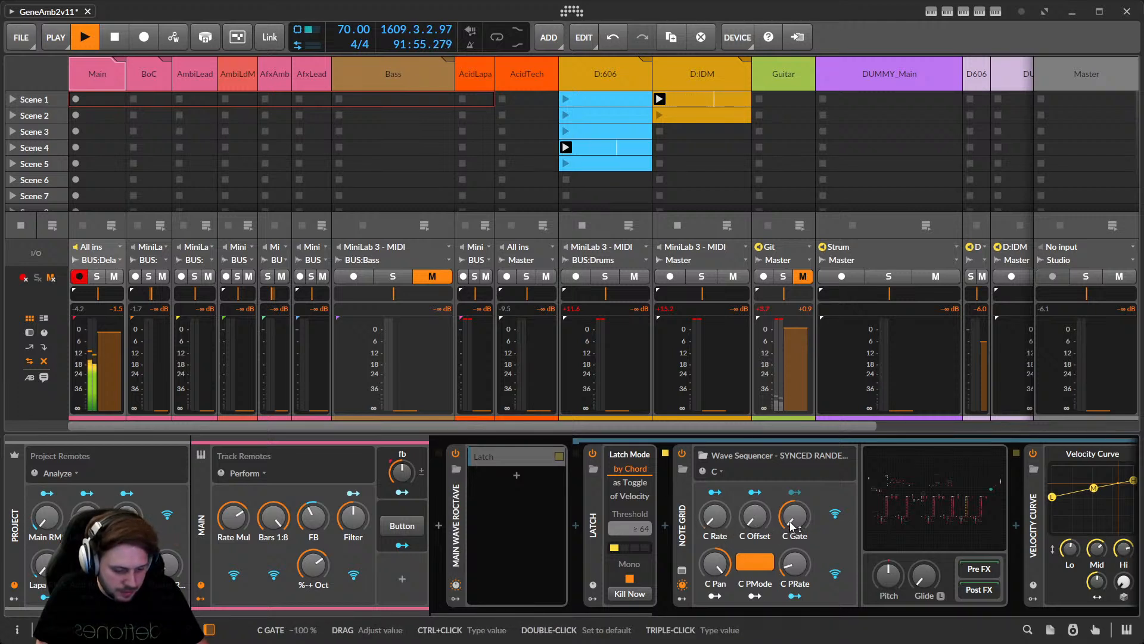
{"action": "mouse_move", "coordinate": [793, 518]}
{"action": "left_mouse_down"}
{"action": "mouse_move", "coordinate": [793, 483]}
{"action": "mouse_move", "coordinate": [793, 531]}
{"action": "mouse_move", "coordinate": [794, 516]}
{"action": "left_mouse_up"}
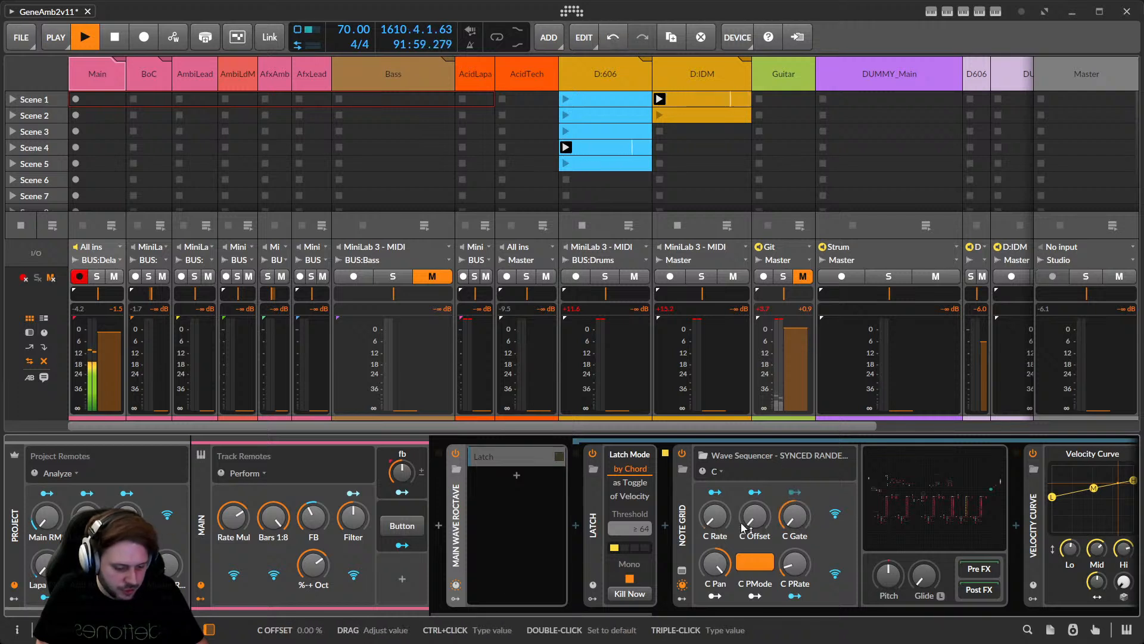
{"action": "left_click_drag", "start_coordinate": [718, 521], "coordinate": [717, 521]}
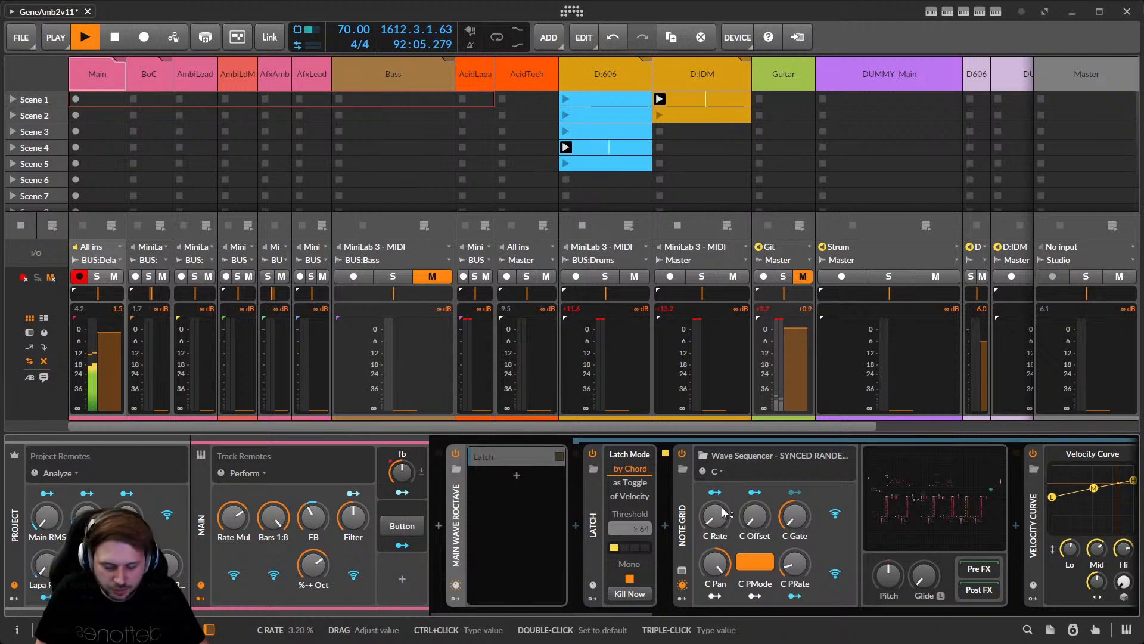
Raise C Offset to about 51%, lower C Pan to about 2%, and nudge C PRate up.
{"action": "left_click_drag", "start_coordinate": [754, 517], "coordinate": [754, 523]}
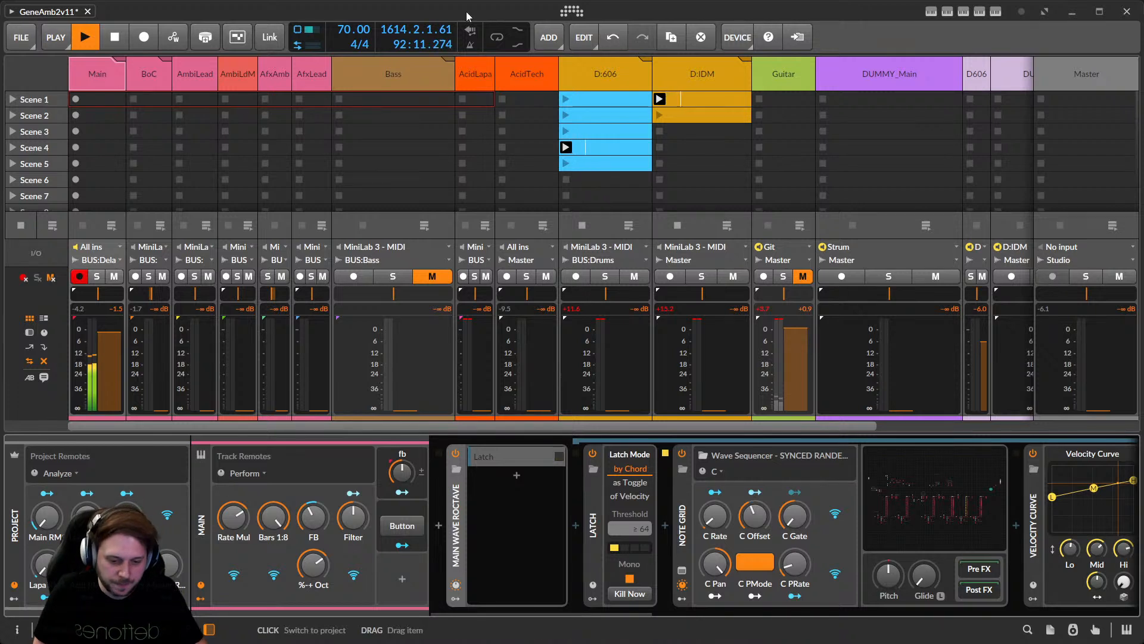
{"action": "left_click_drag", "start_coordinate": [755, 517], "coordinate": [715, 504]}
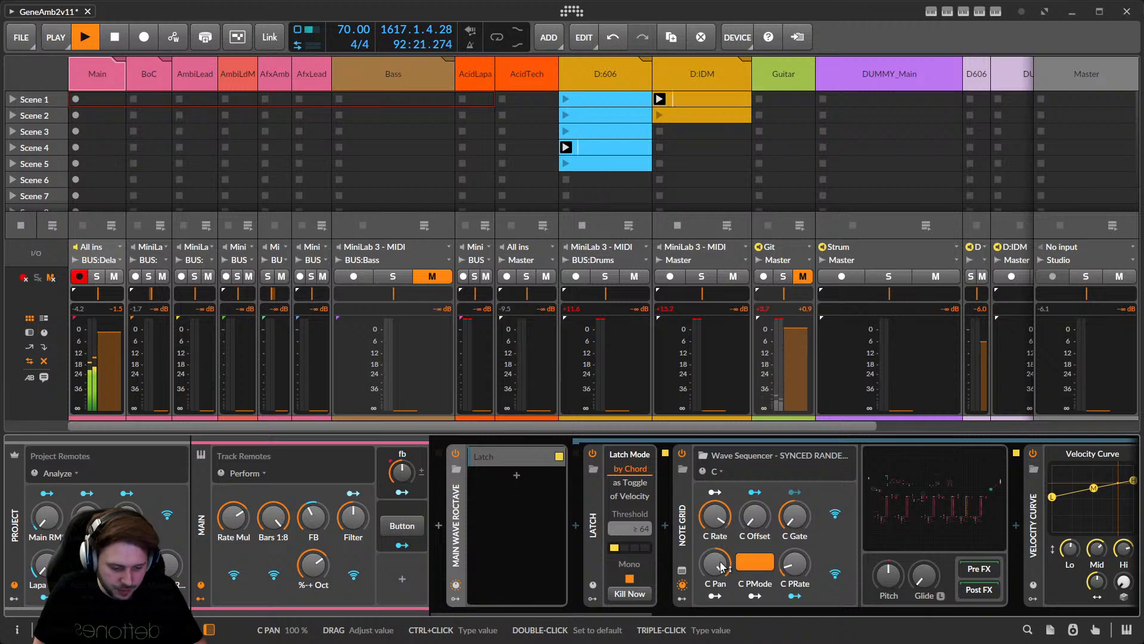
{"action": "mouse_move", "coordinate": [722, 566]}
{"action": "left_mouse_down"}
{"action": "mouse_move", "coordinate": [723, 587]}
{"action": "mouse_move", "coordinate": [723, 573]}
{"action": "left_mouse_up"}
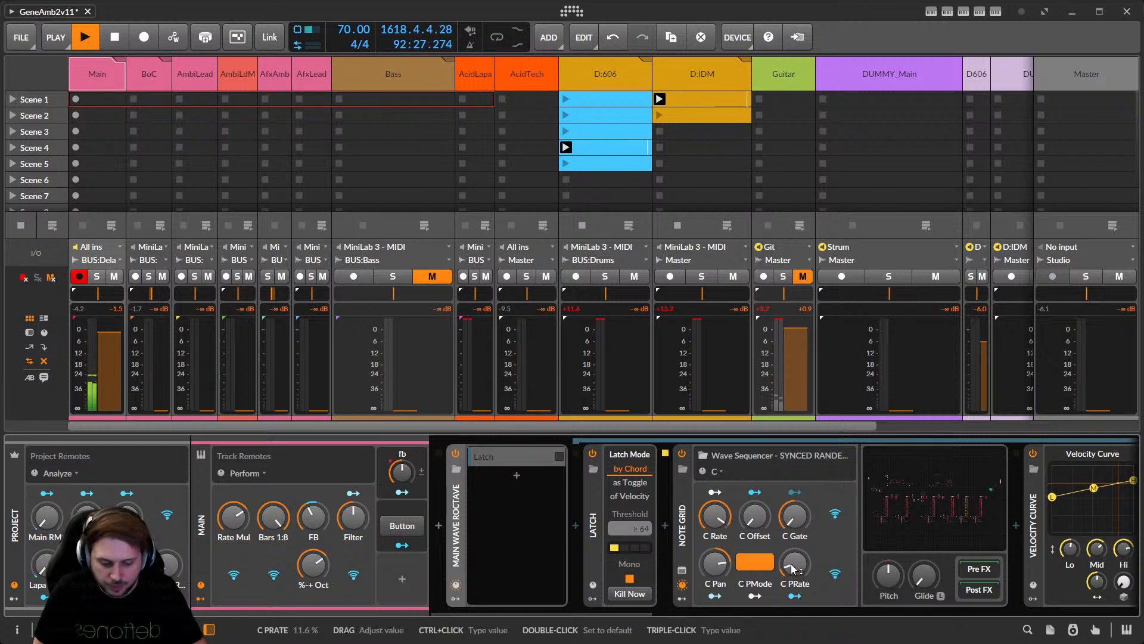
{"action": "left_click_drag", "start_coordinate": [793, 569], "coordinate": [794, 563]}
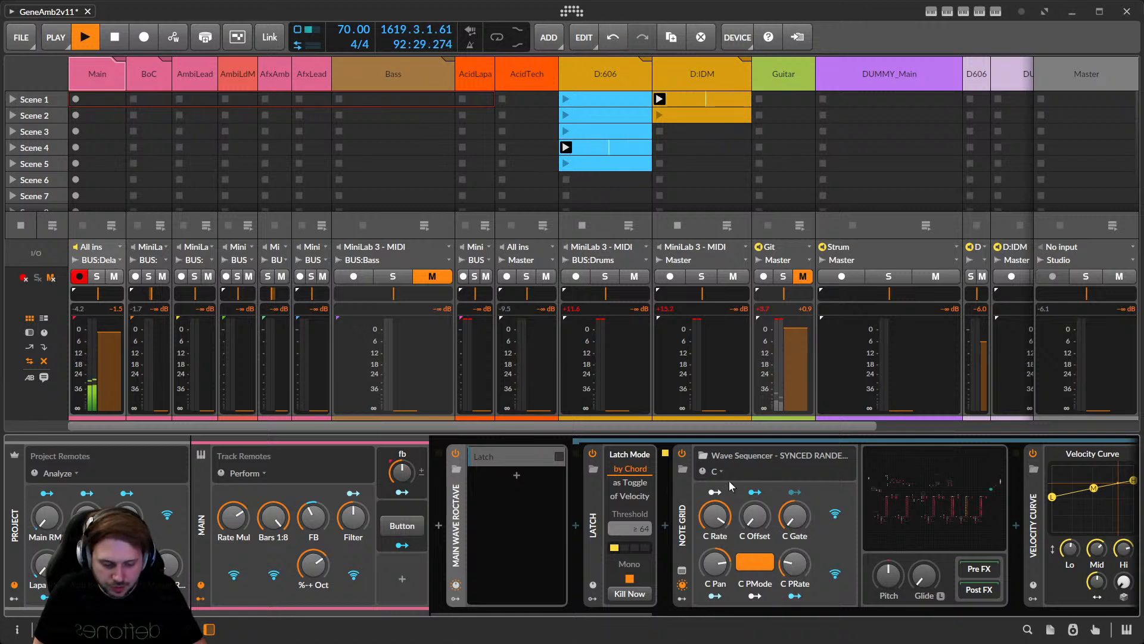
Step the Wave Sequencer remote controls through pages D, F and A, returning to F.
{"action": "left_click", "coordinate": [716, 472]}
{"action": "left_click", "coordinate": [727, 143]}
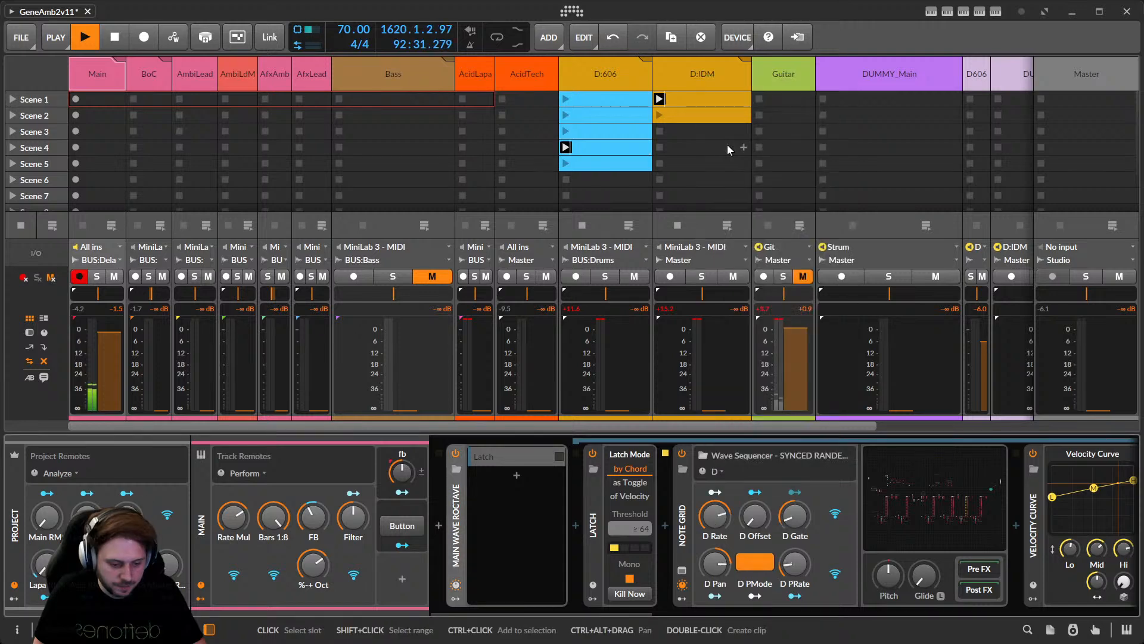
{"action": "left_click", "coordinate": [718, 471]}
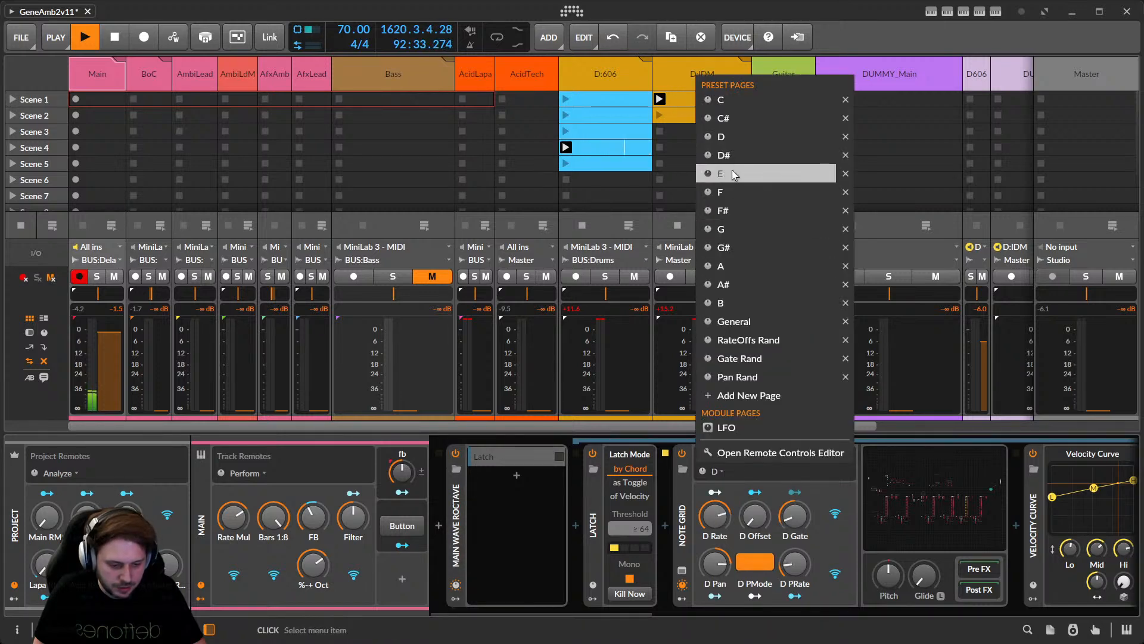
{"action": "left_click", "coordinate": [726, 136]}
{"action": "left_click", "coordinate": [718, 471]}
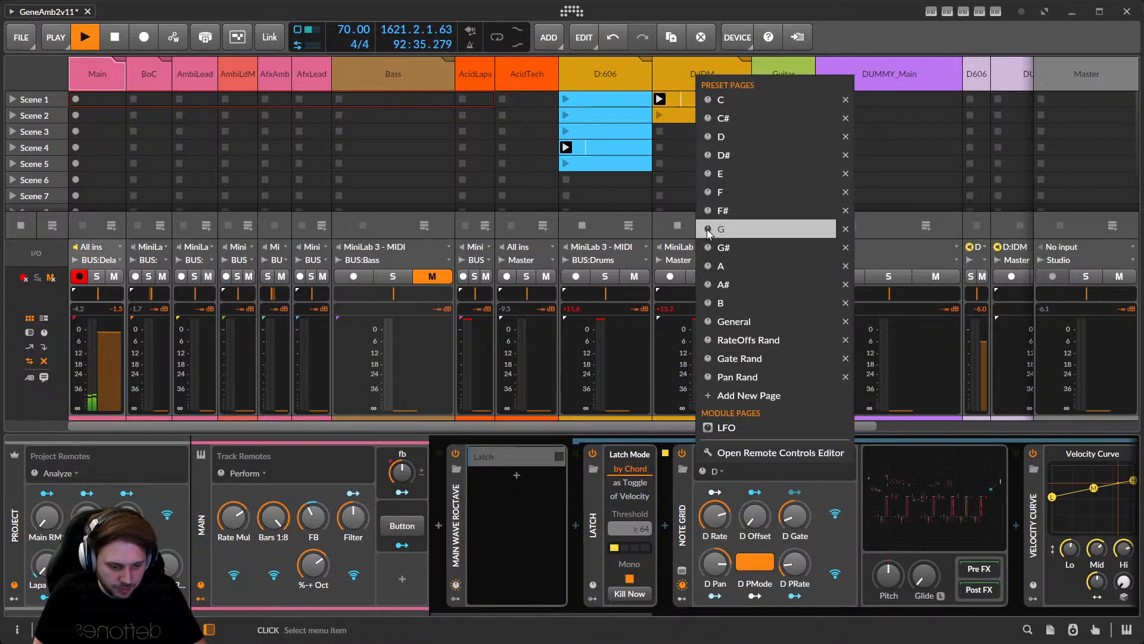
{"action": "left_click", "coordinate": [726, 200]}
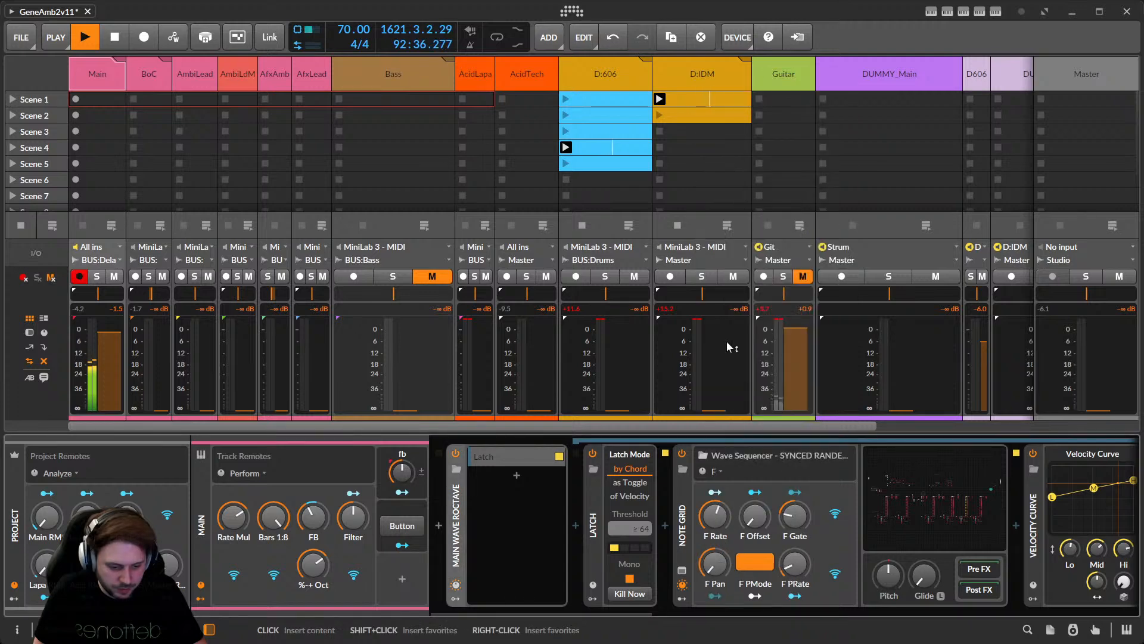
{"action": "left_click", "coordinate": [719, 470]}
{"action": "left_click", "coordinate": [723, 265]}
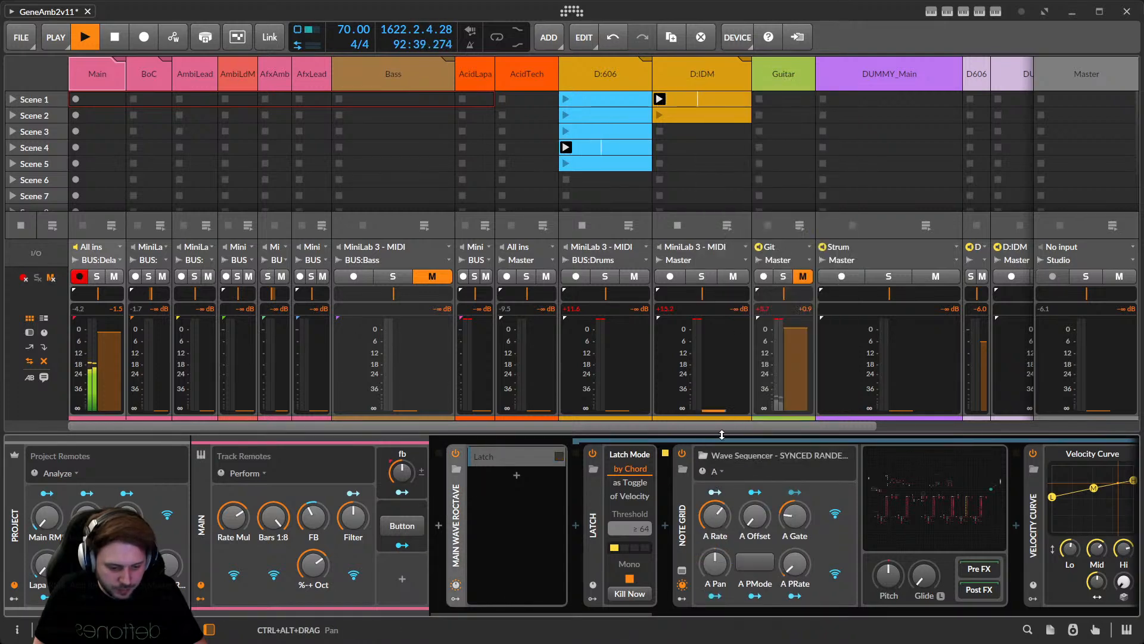
{"action": "left_click", "coordinate": [720, 471]}
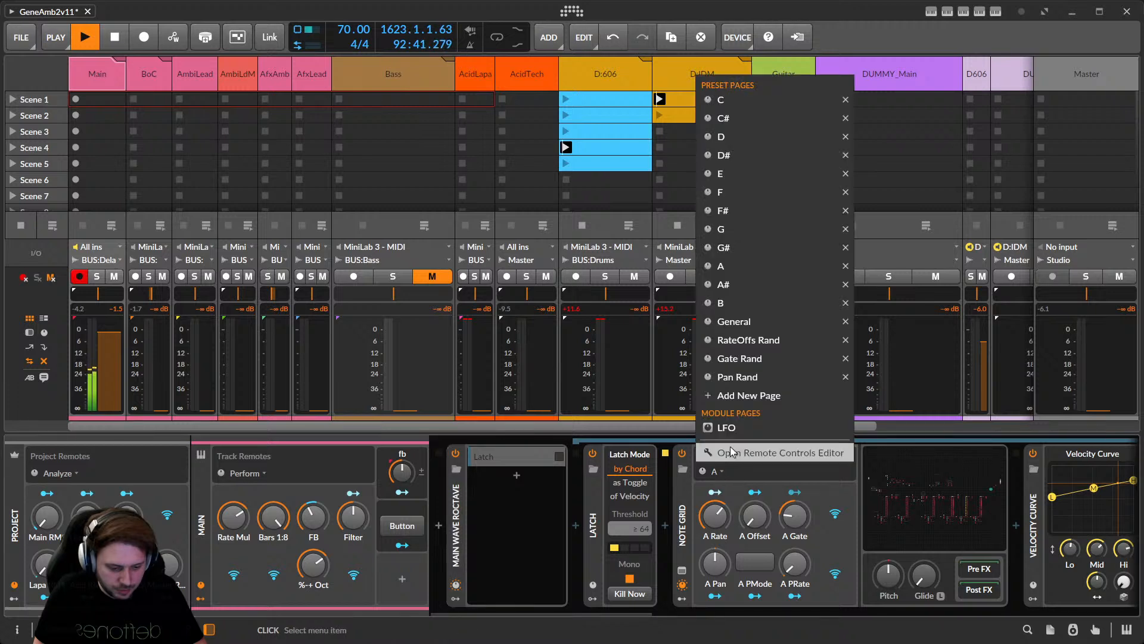
{"action": "left_click", "coordinate": [734, 198]}
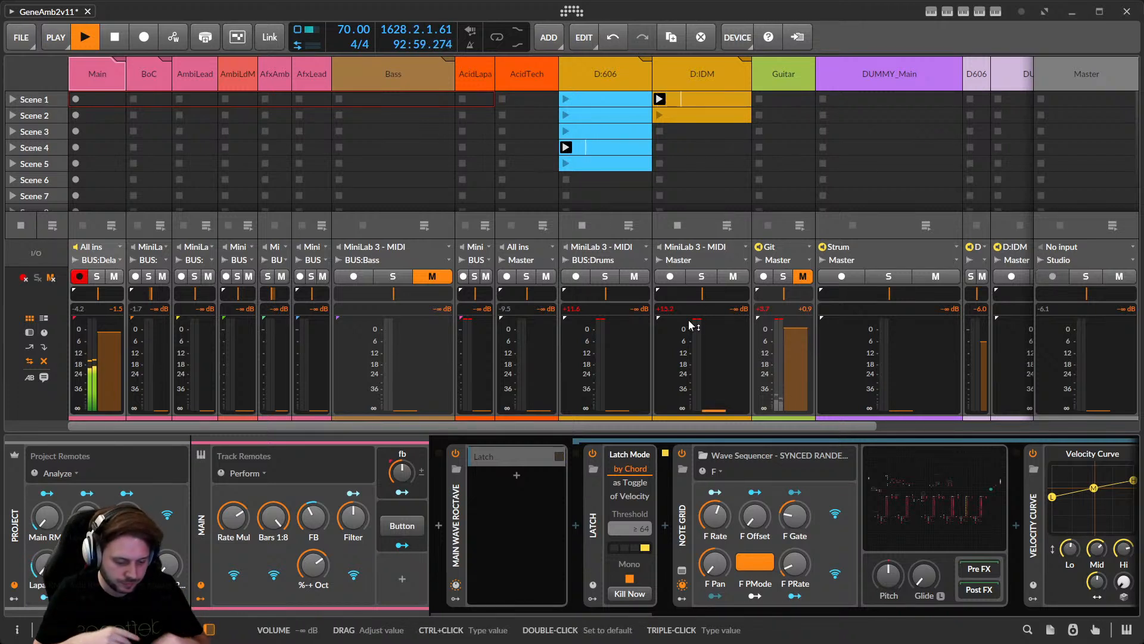
Switch the remote controls through pages E and B to G, and reopen the Grid patch.
{"action": "left_click", "coordinate": [716, 472]}
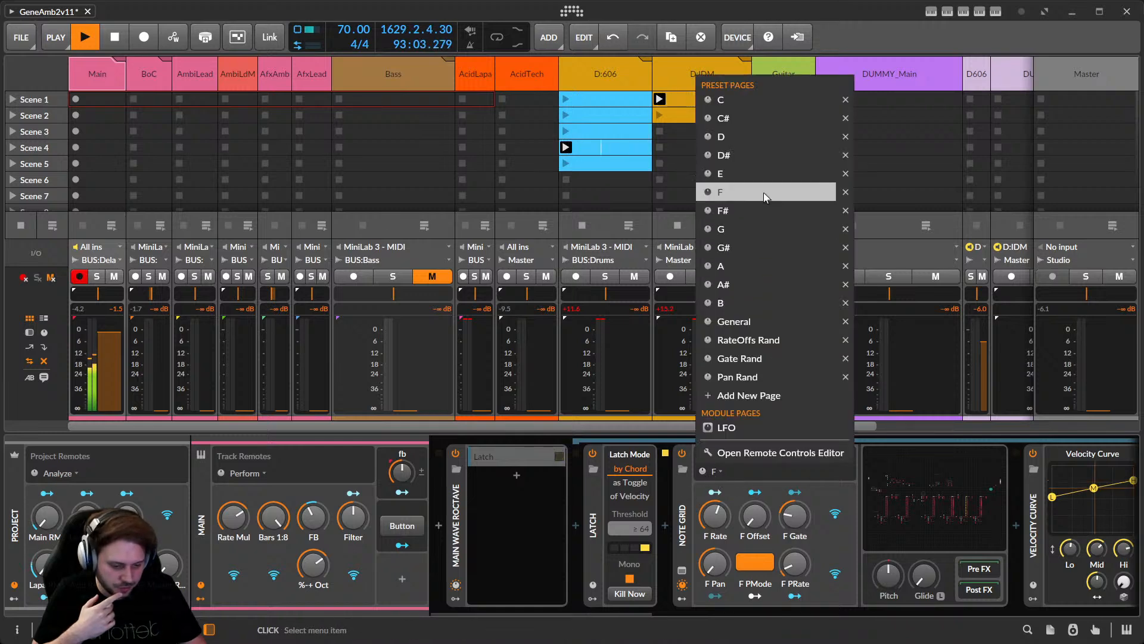
{"action": "left_click", "coordinate": [759, 173]}
{"action": "left_click", "coordinate": [719, 473]}
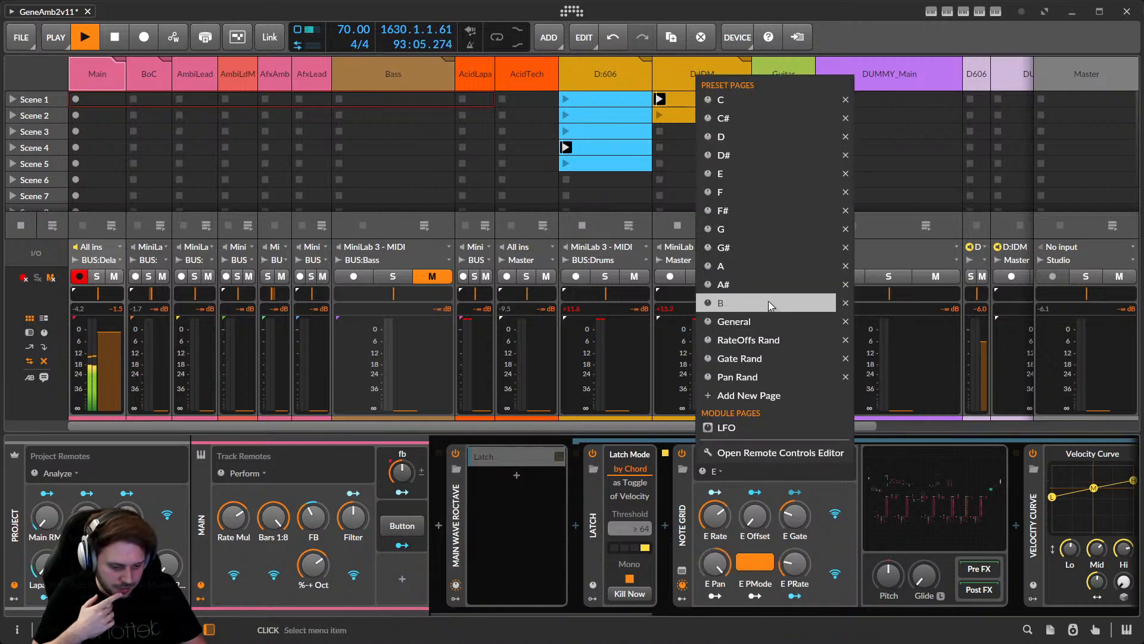
{"action": "left_click", "coordinate": [768, 304]}
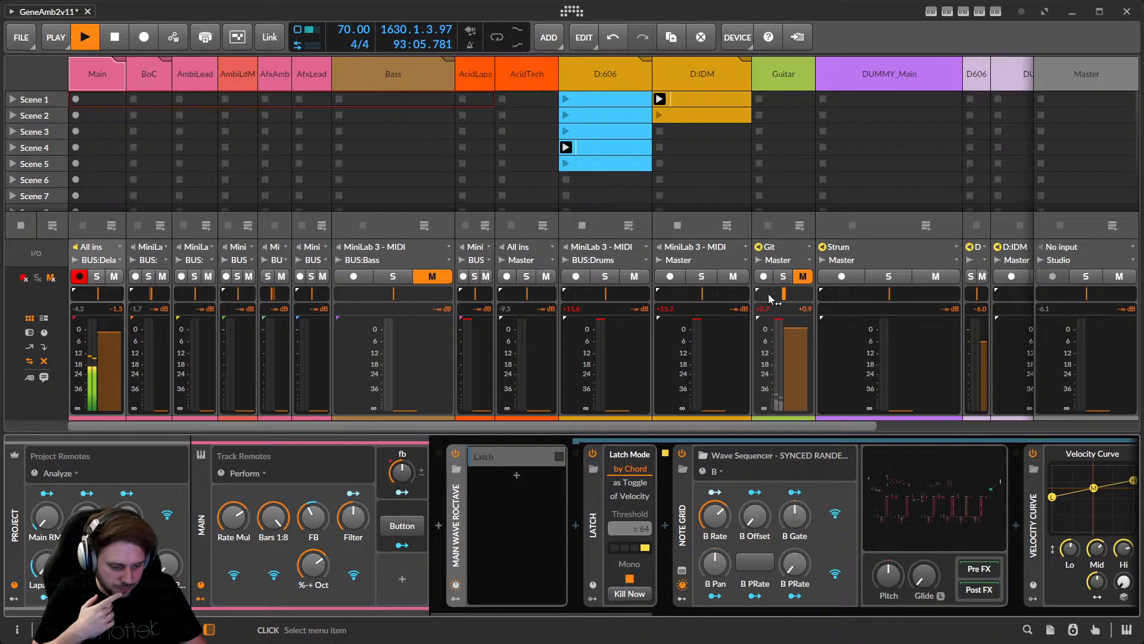
{"action": "left_click", "coordinate": [719, 470]}
{"action": "left_click", "coordinate": [739, 224]}
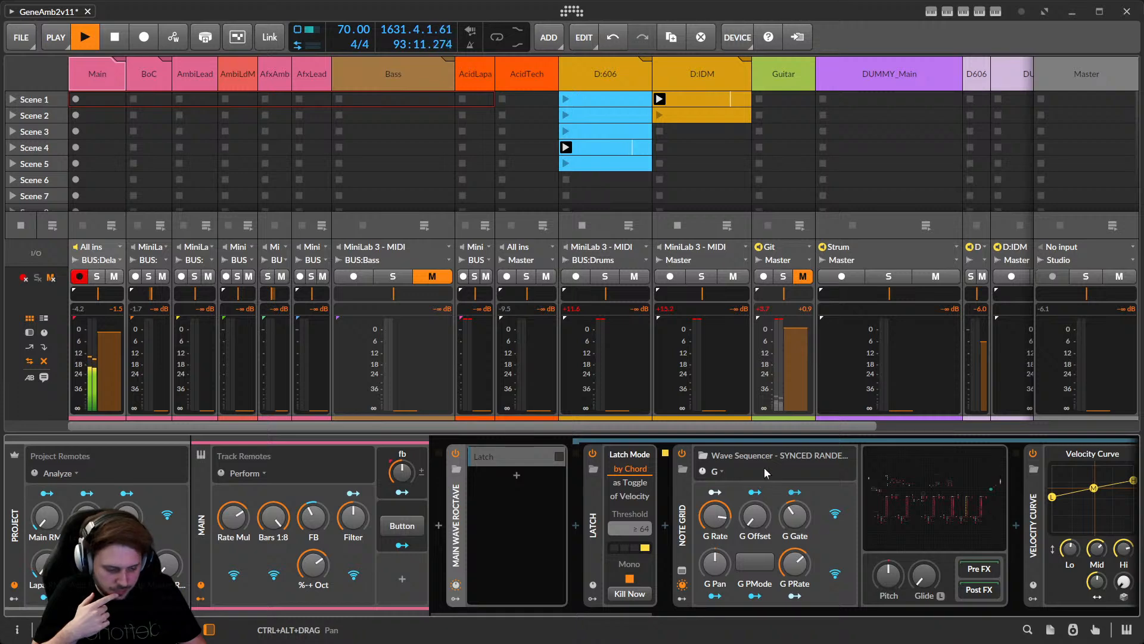
{"action": "left_click", "coordinate": [933, 507]}
Pan the Wave Sequencer's Grid patch to its transport section and list the remote pages.
{"action": "scroll", "coordinate": [457, 256], "scroll_direction": "down", "scroll_amount": 1}
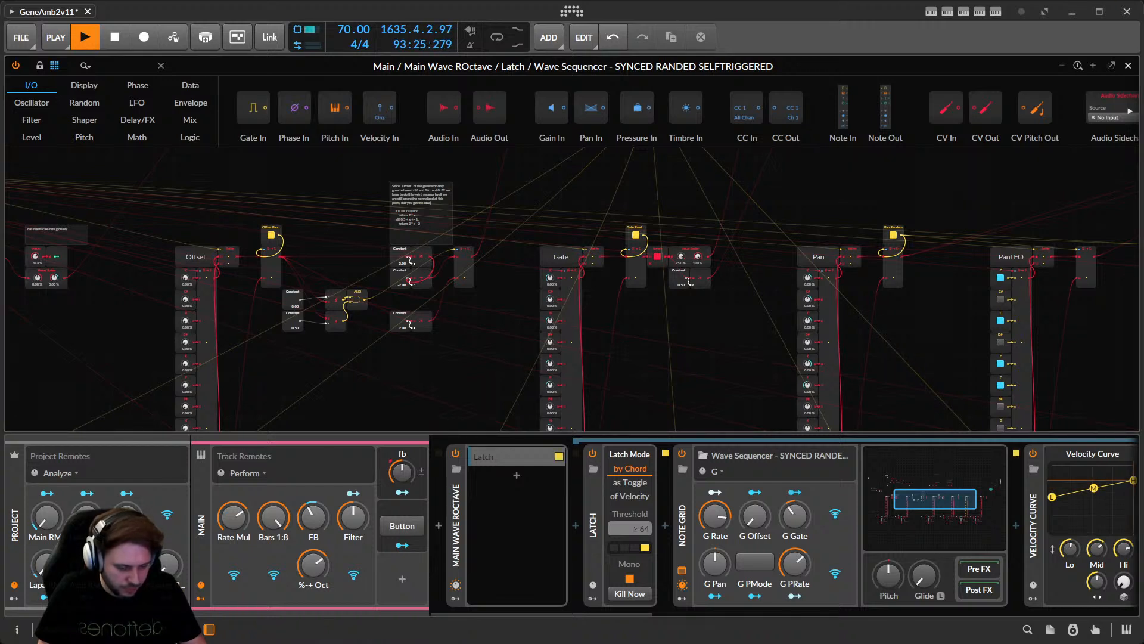
{"action": "left_click", "coordinate": [299, 216]}
{"action": "left_click_drag", "start_coordinate": [282, 390], "coordinate": [326, 369]}
{"action": "middle_click_drag", "start_coordinate": [326, 373], "coordinate": [432, 385]}
{"action": "middle_click_drag", "start_coordinate": [631, 219], "coordinate": [579, 353]}
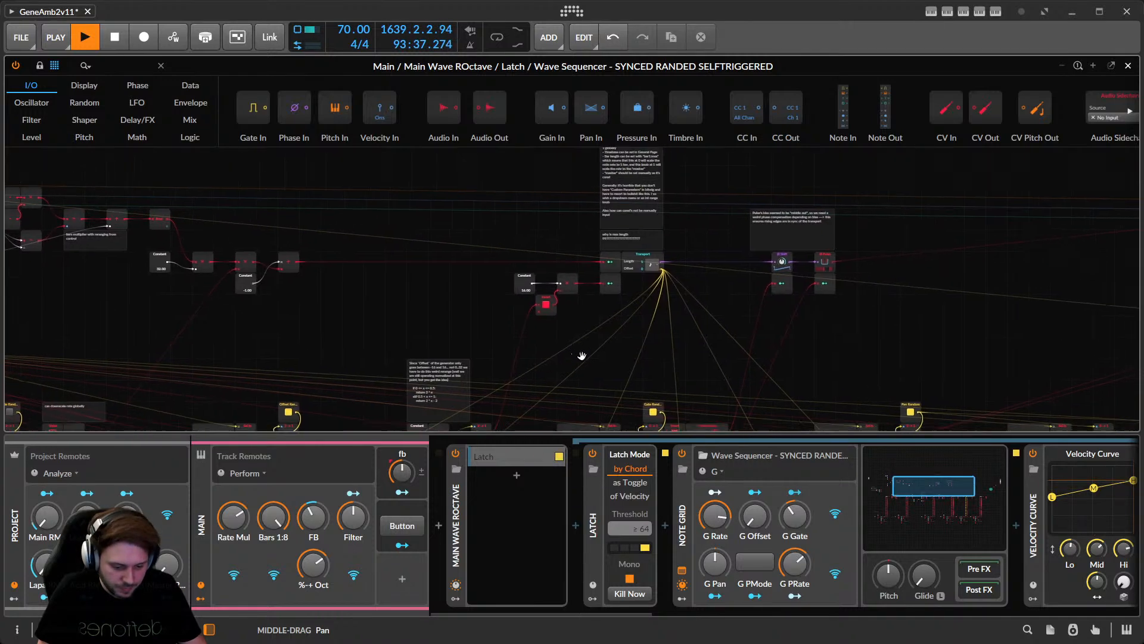
{"action": "left_click", "coordinate": [719, 472]}
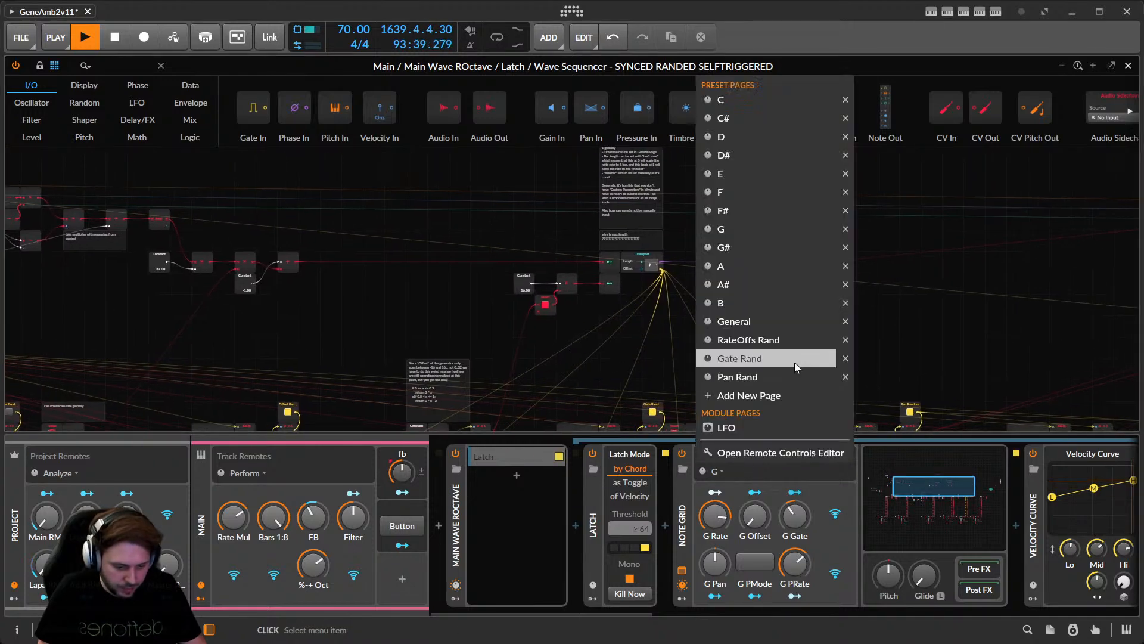
Switch to the General page and set Rate Mul to 14.3%, then about 35%.
{"action": "left_click", "coordinate": [765, 322]}
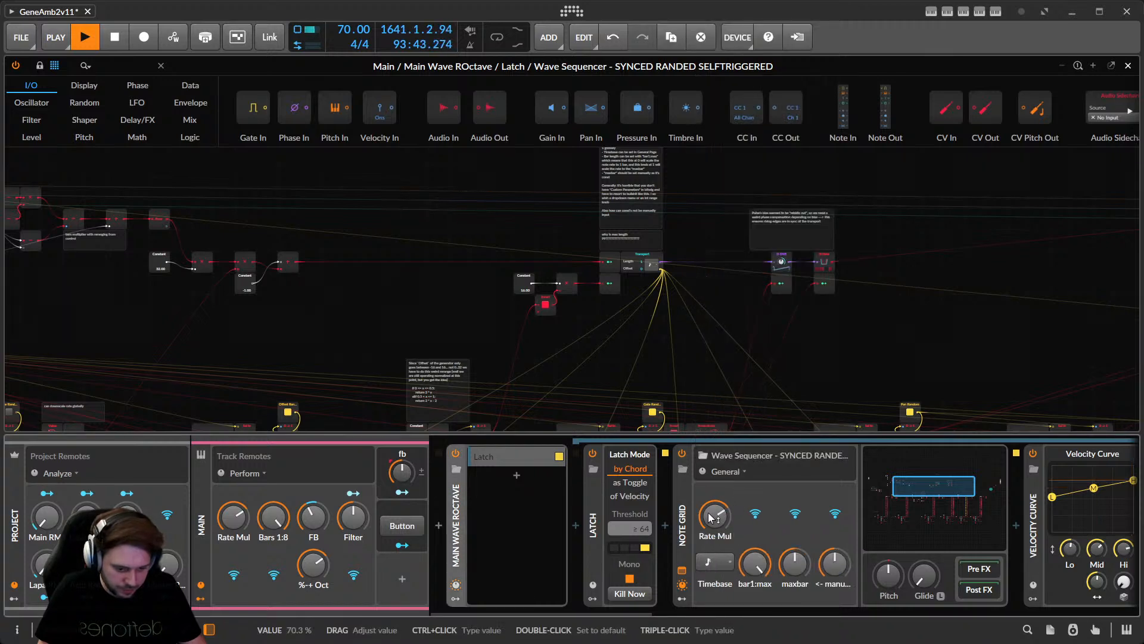
{"action": "left_click_drag", "start_coordinate": [714, 516], "coordinate": [714, 530]}
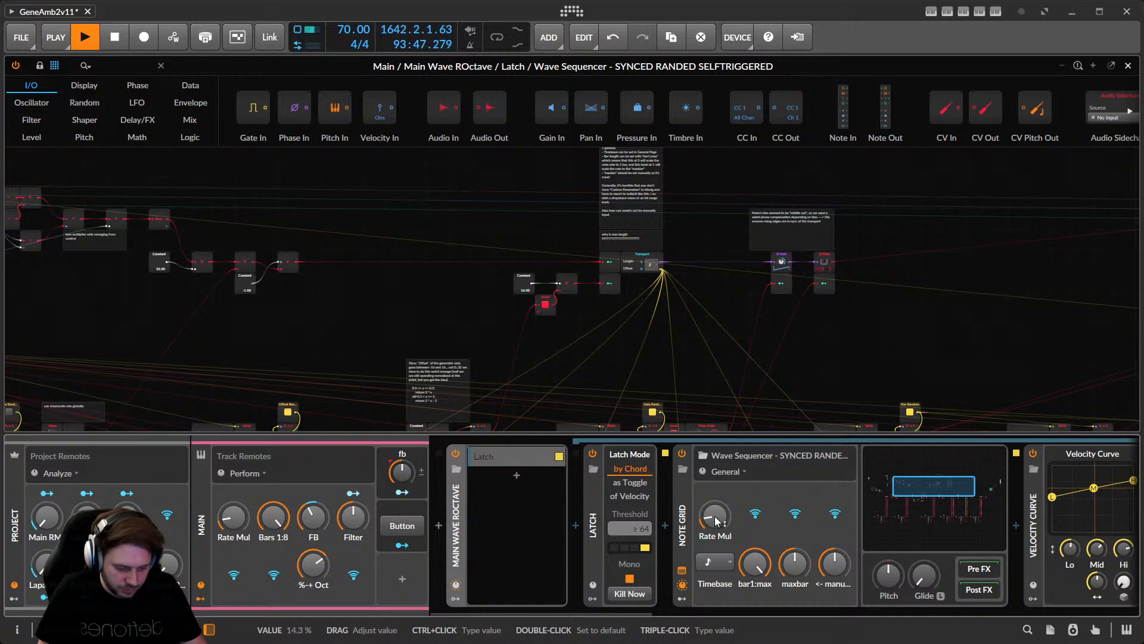
{"action": "left_click_drag", "start_coordinate": [714, 516], "coordinate": [714, 514]}
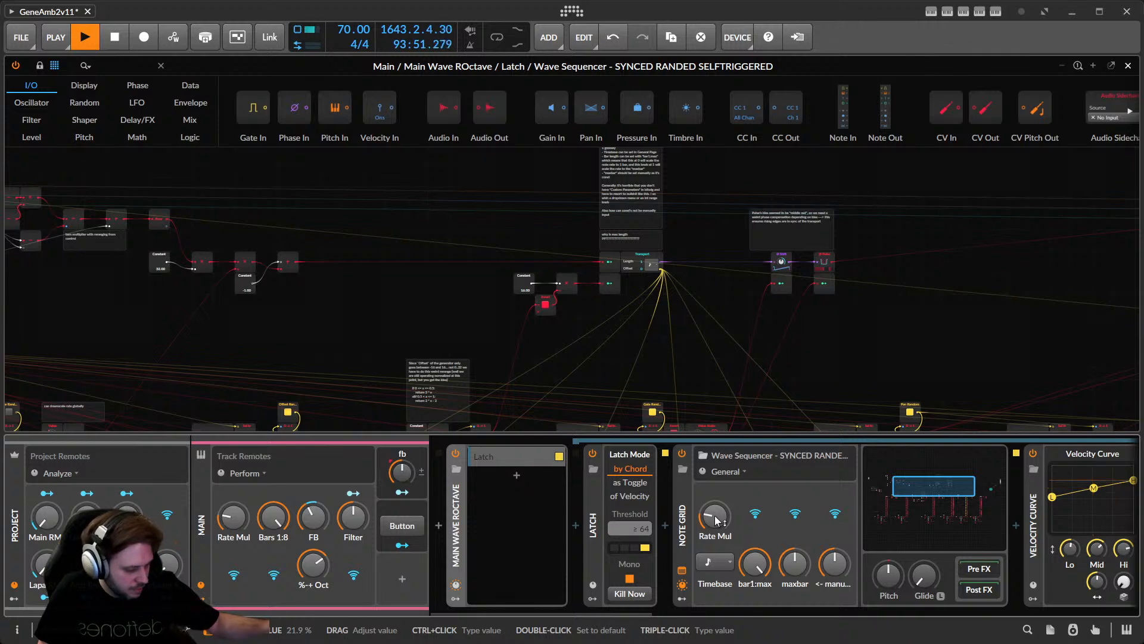
{"action": "left_click_drag", "start_coordinate": [714, 515], "coordinate": [716, 521]}
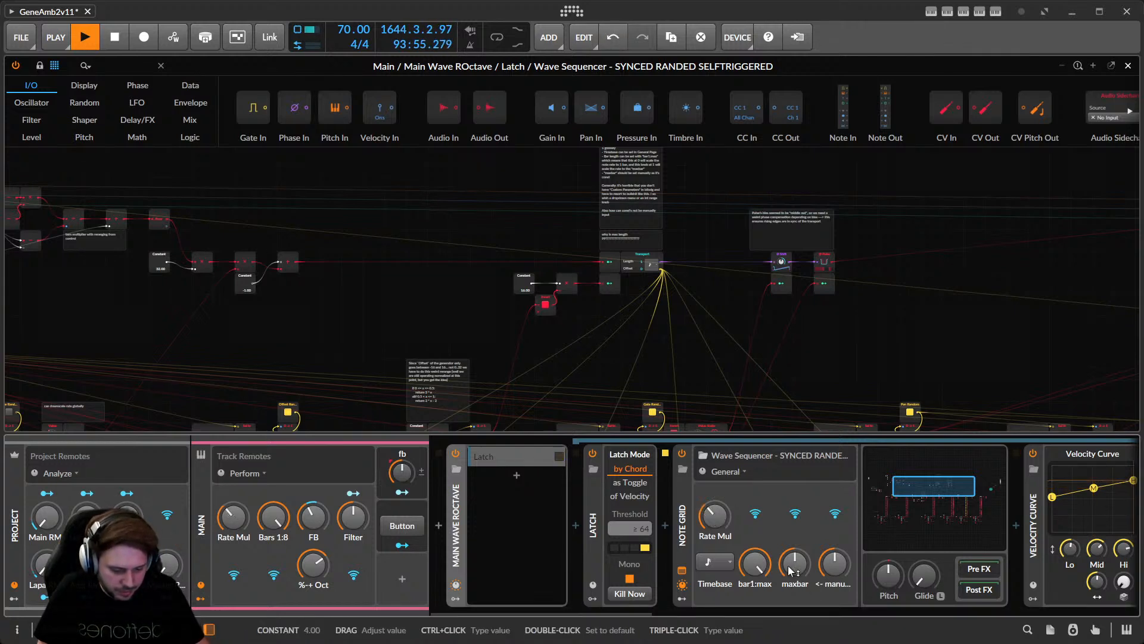
Adjust the maxbar amount, trying a typed value and a reset to default.
{"action": "triple_click", "coordinate": [795, 566]}
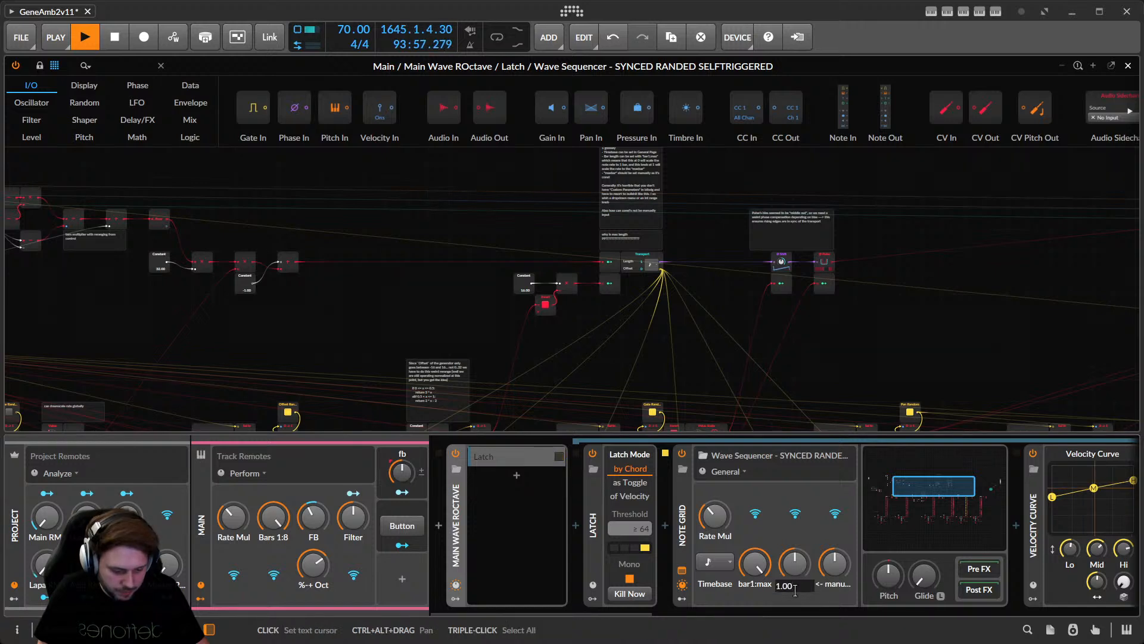
{"action": "key", "text": "Escape"}
{"action": "left_click_drag", "start_coordinate": [794, 560], "coordinate": [795, 555]}
{"action": "double_click", "coordinate": [795, 584]}
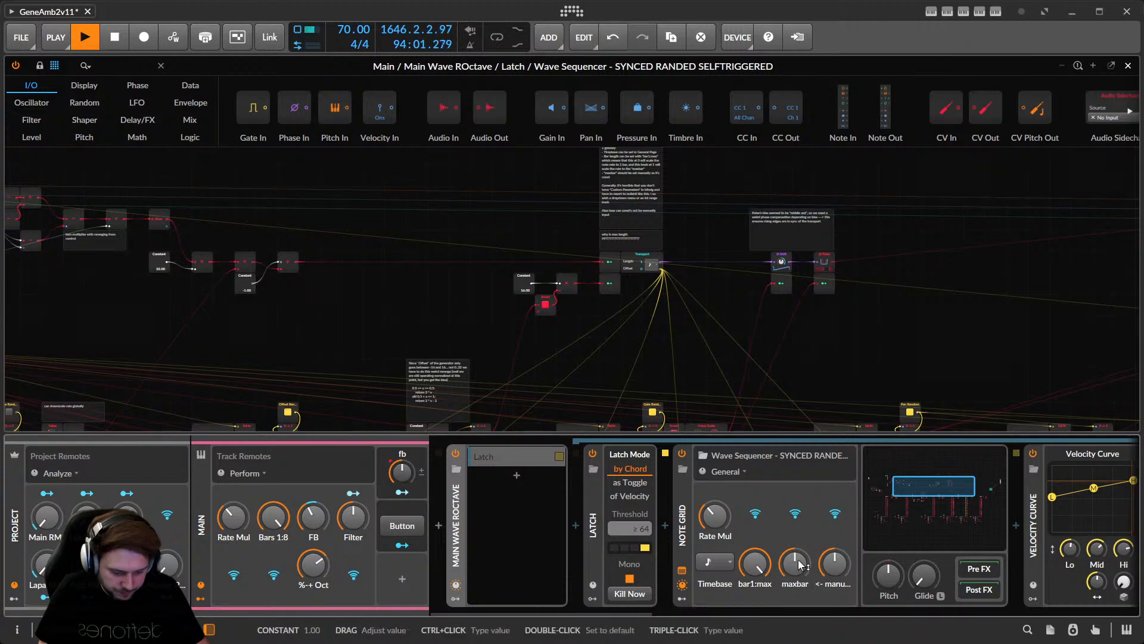
{"action": "triple_click", "coordinate": [798, 563]}
{"action": "key", "text": "Escape"}
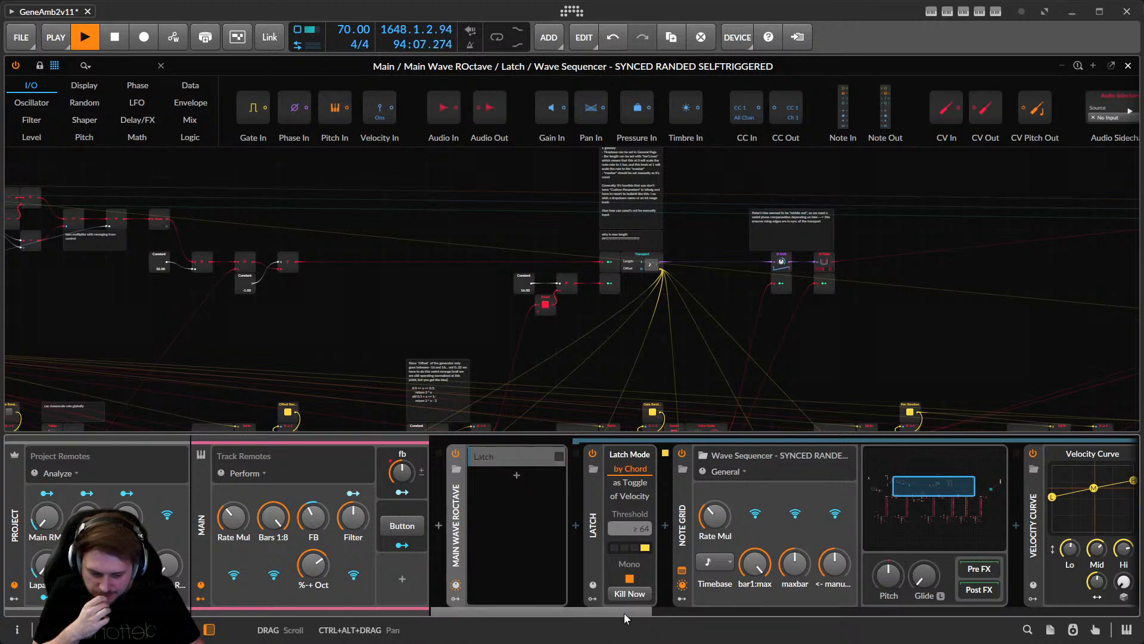
{"action": "left_click_drag", "start_coordinate": [624, 613], "coordinate": [646, 608]}
Dismiss the remote page list without changing pages and close the Note Grid editor.
{"action": "left_click", "coordinate": [665, 471]}
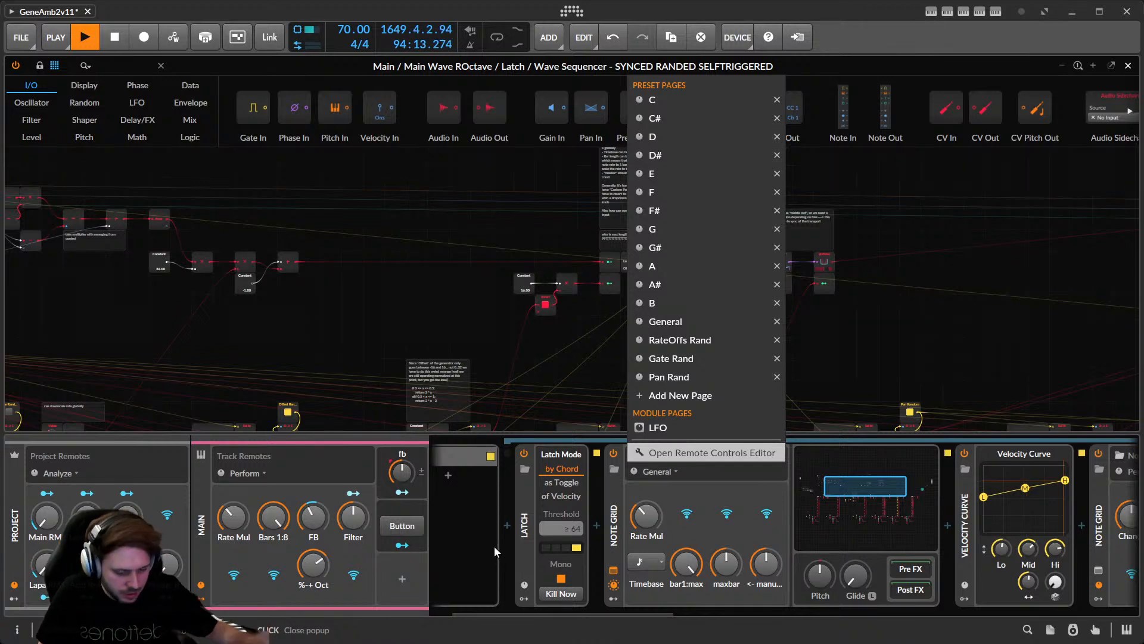
{"action": "left_click", "coordinate": [628, 613]}
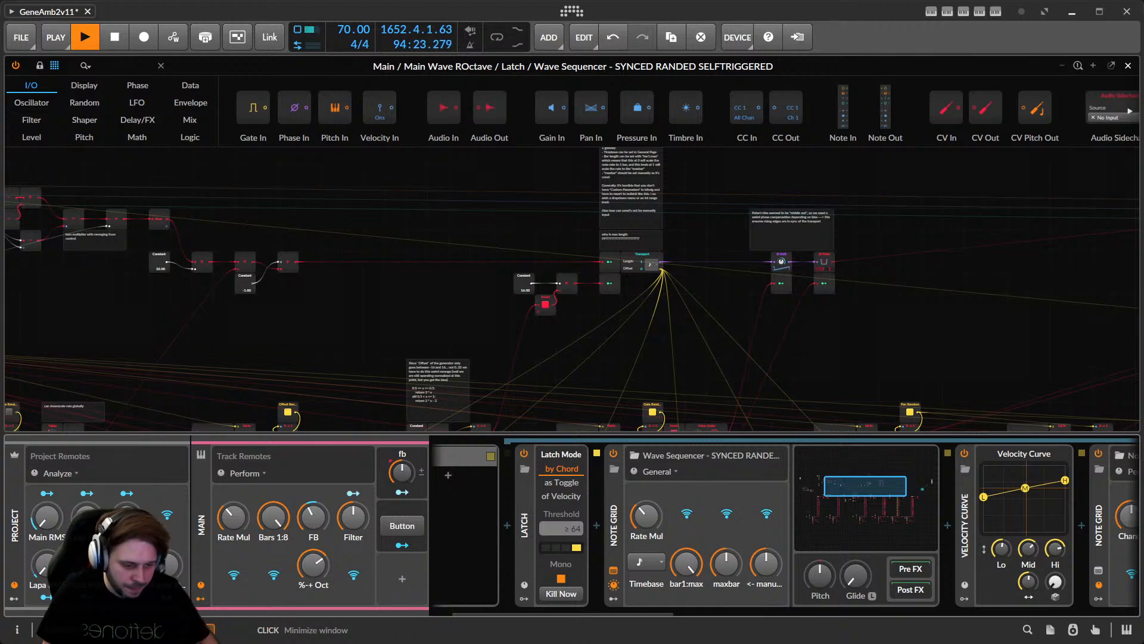
{"action": "left_click", "coordinate": [1128, 66]}
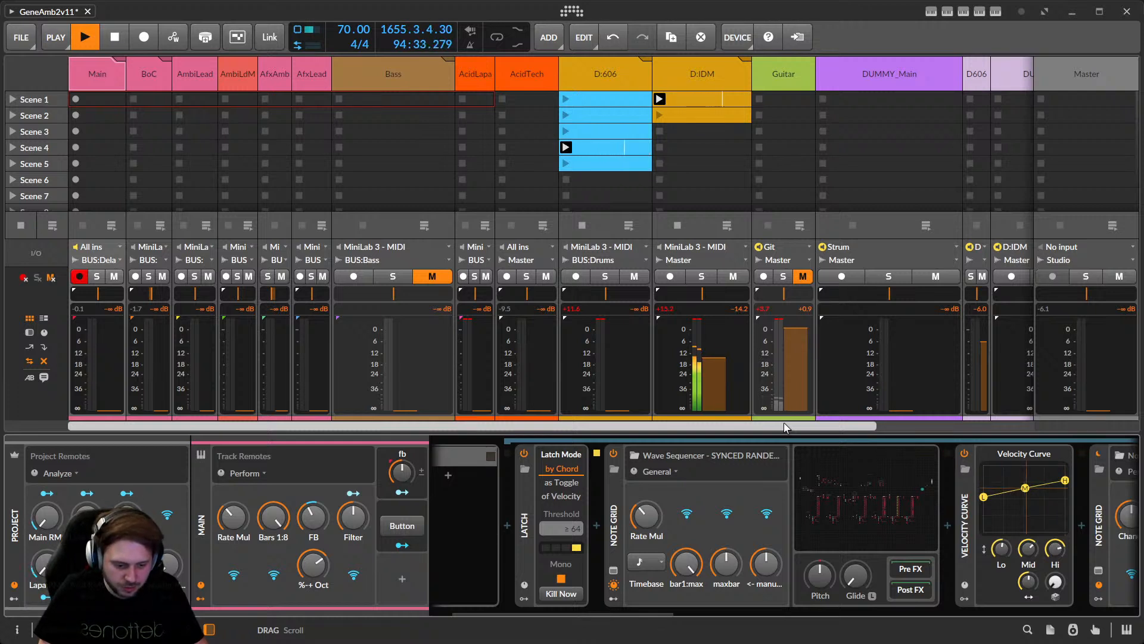
Select the D:IDM track to display its Latch, Wave Sequencer, Instrument Layer and EQ+ devices.
{"action": "left_click_drag", "start_coordinate": [785, 427], "coordinate": [979, 424]}
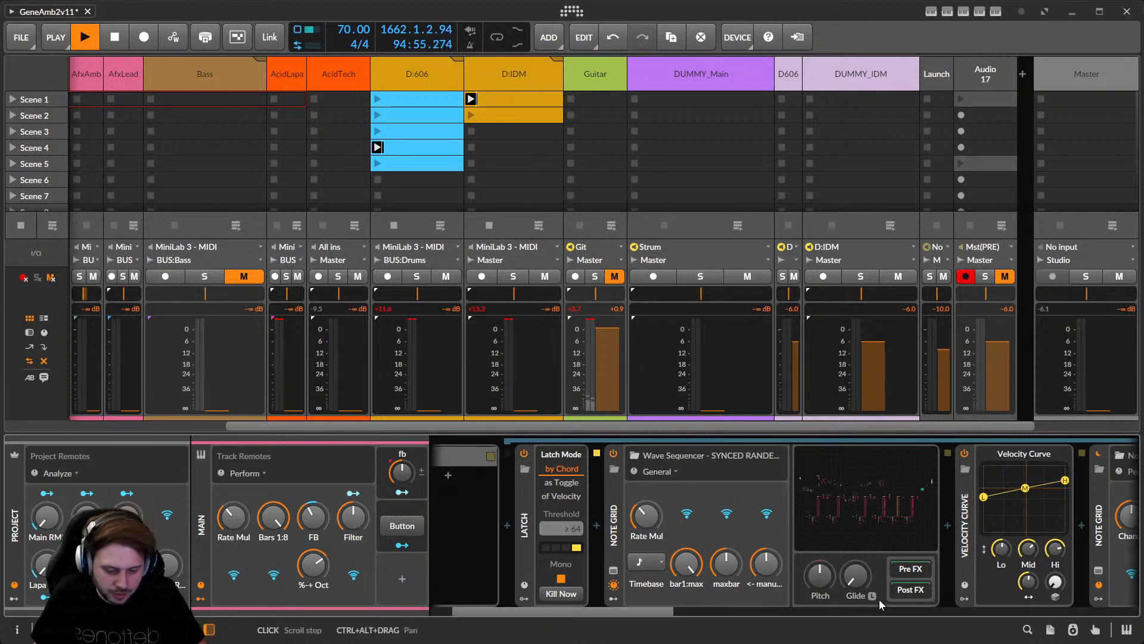
{"action": "left_click_drag", "start_coordinate": [637, 612], "coordinate": [837, 616]}
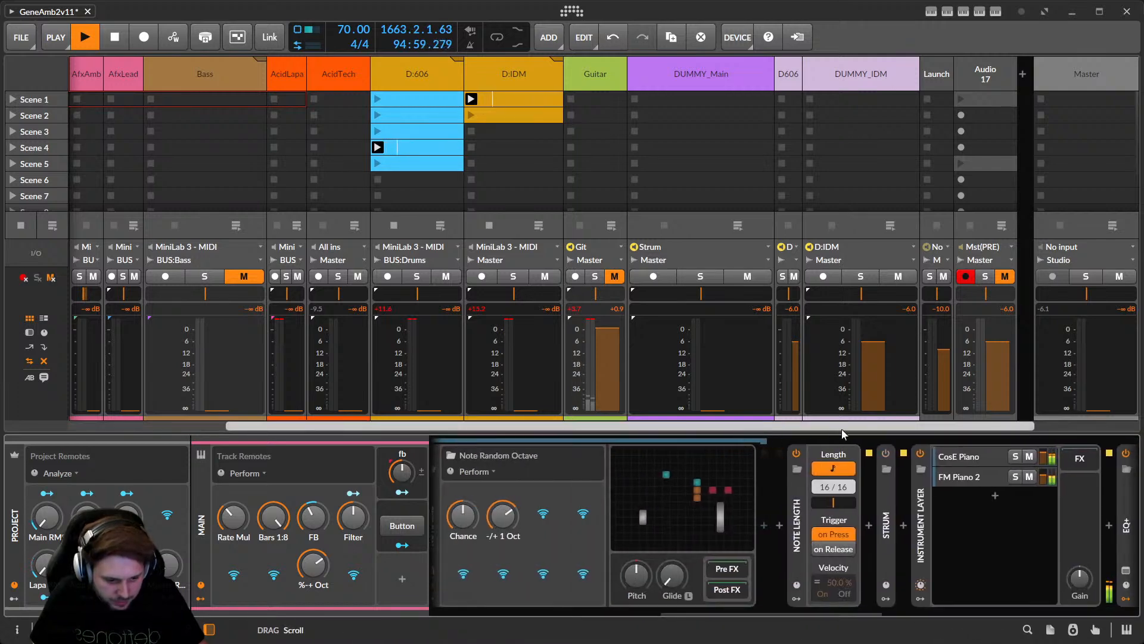
{"action": "left_click", "coordinate": [520, 74]}
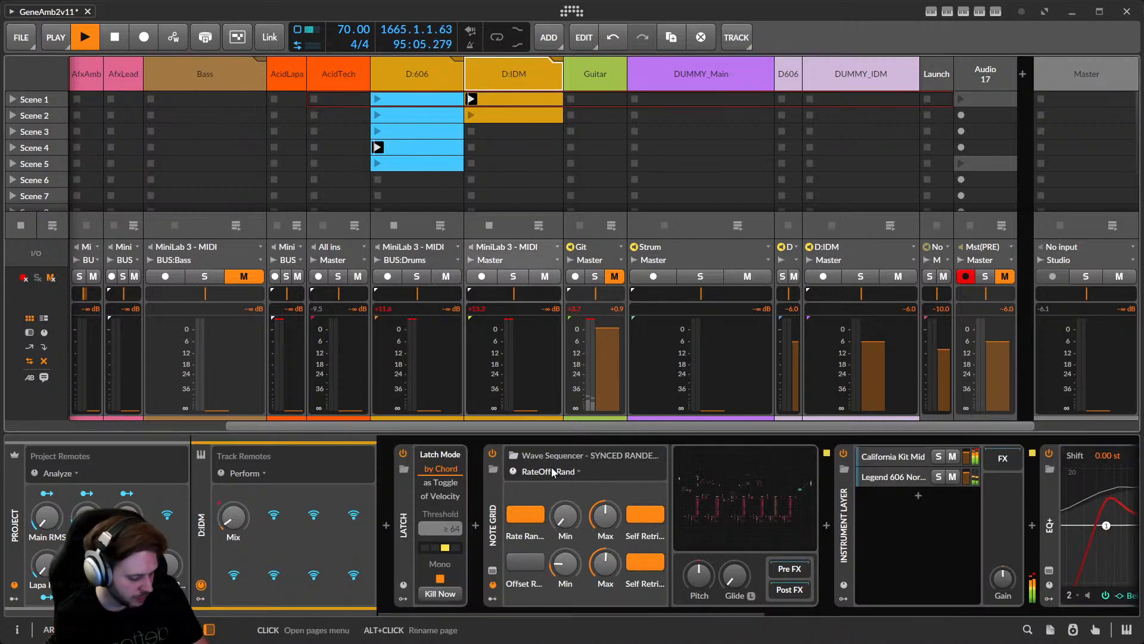
{"action": "double_click", "coordinate": [499, 98]}
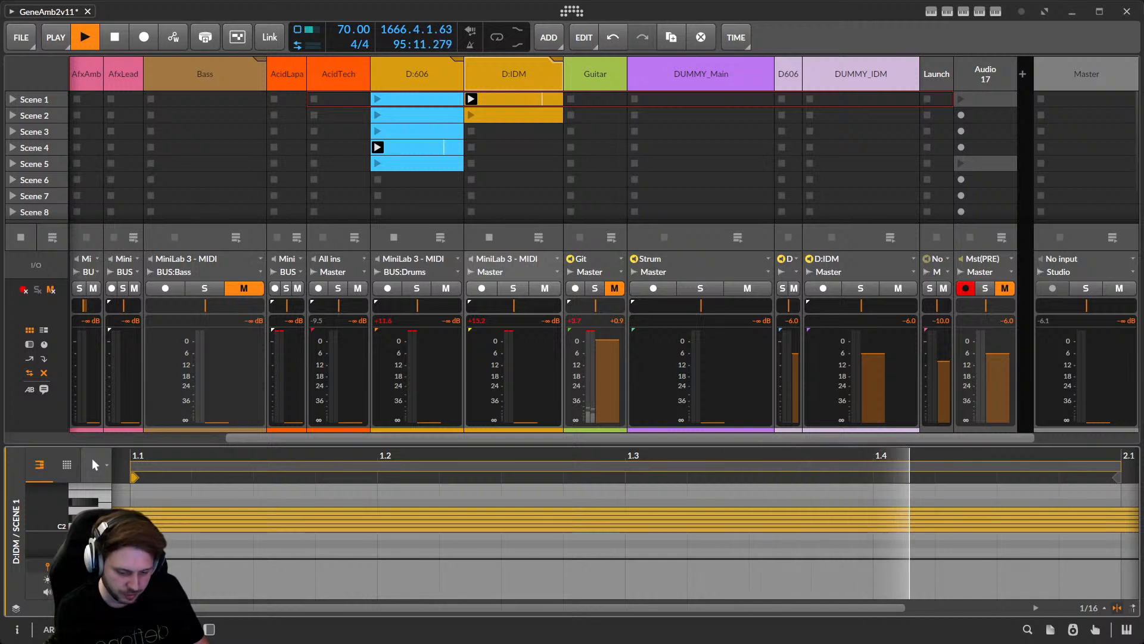
{"action": "double_click", "coordinate": [520, 75]}
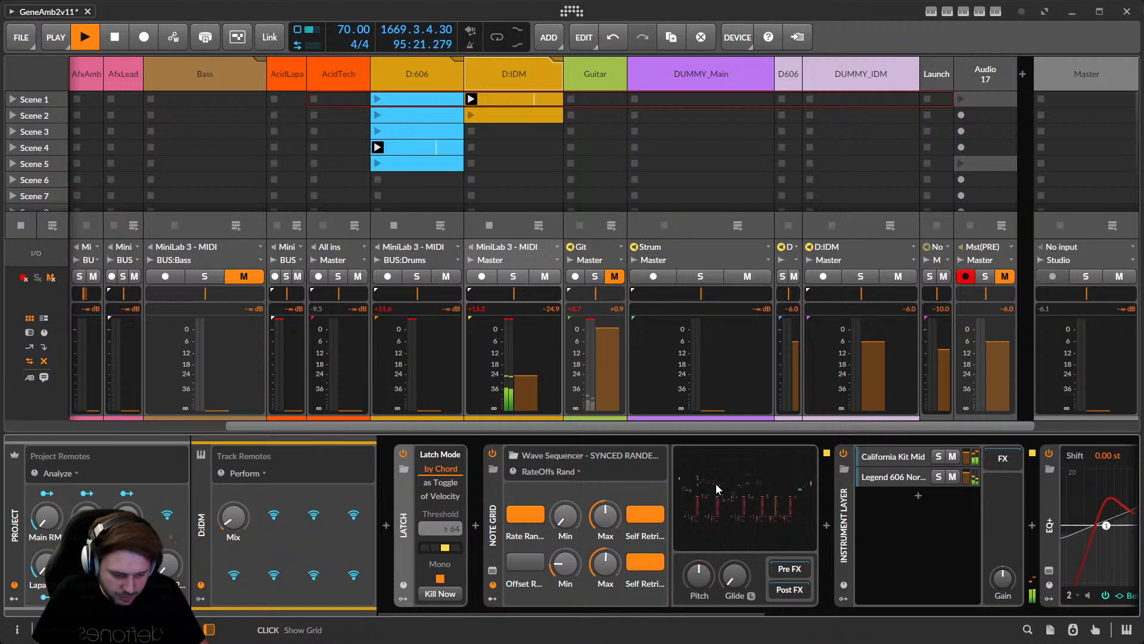
{"action": "left_click", "coordinate": [551, 469]}
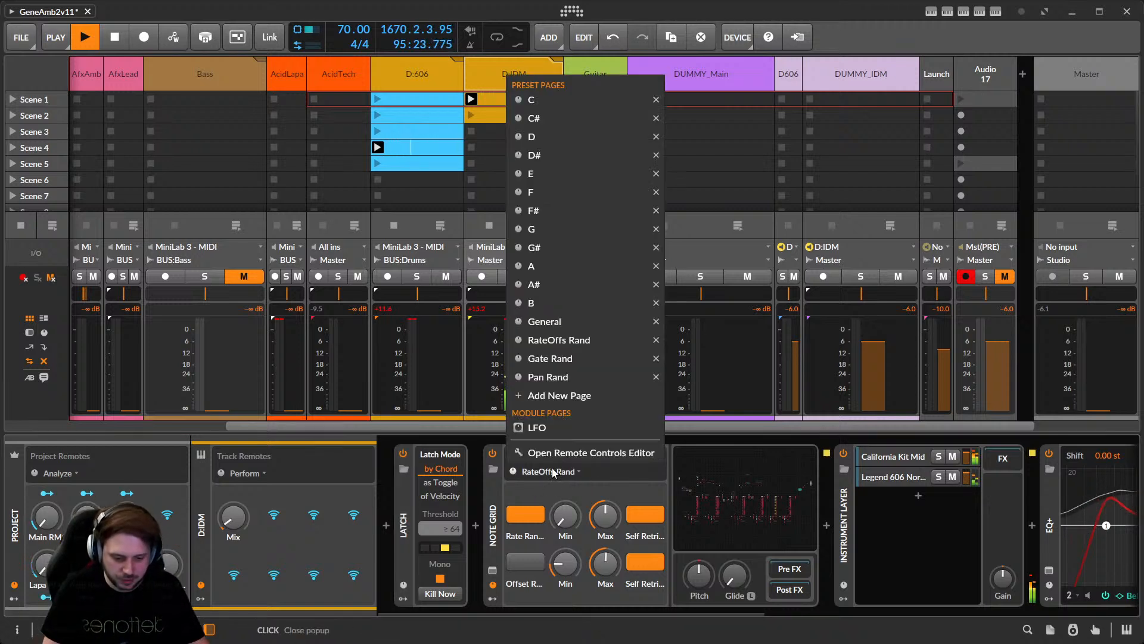
{"action": "left_click", "coordinate": [547, 101]}
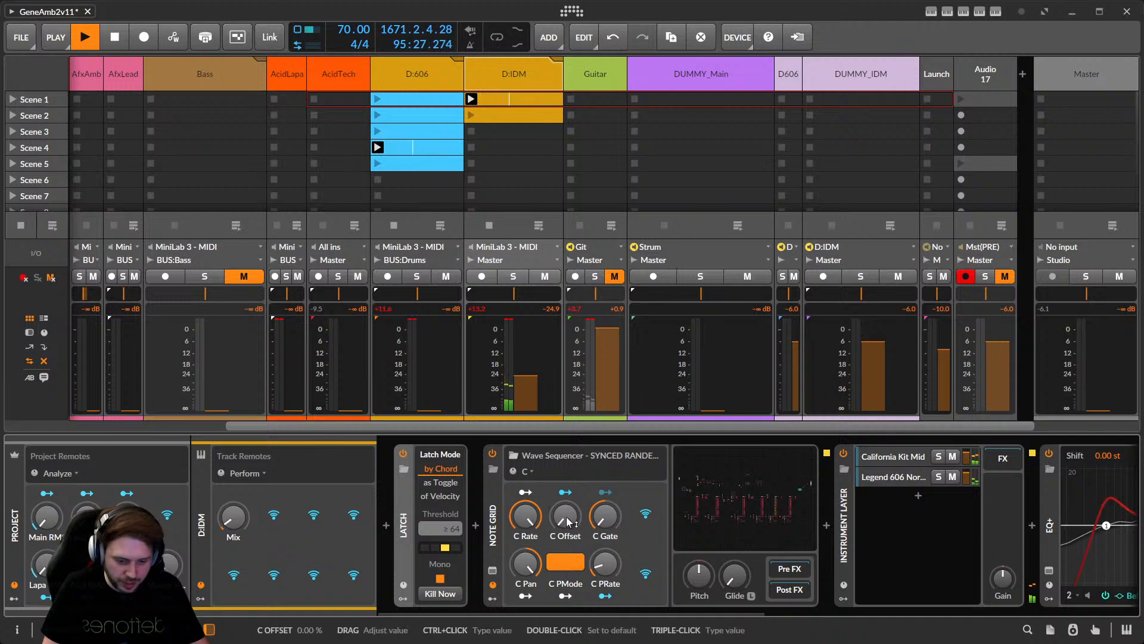
{"action": "left_click", "coordinate": [525, 472]}
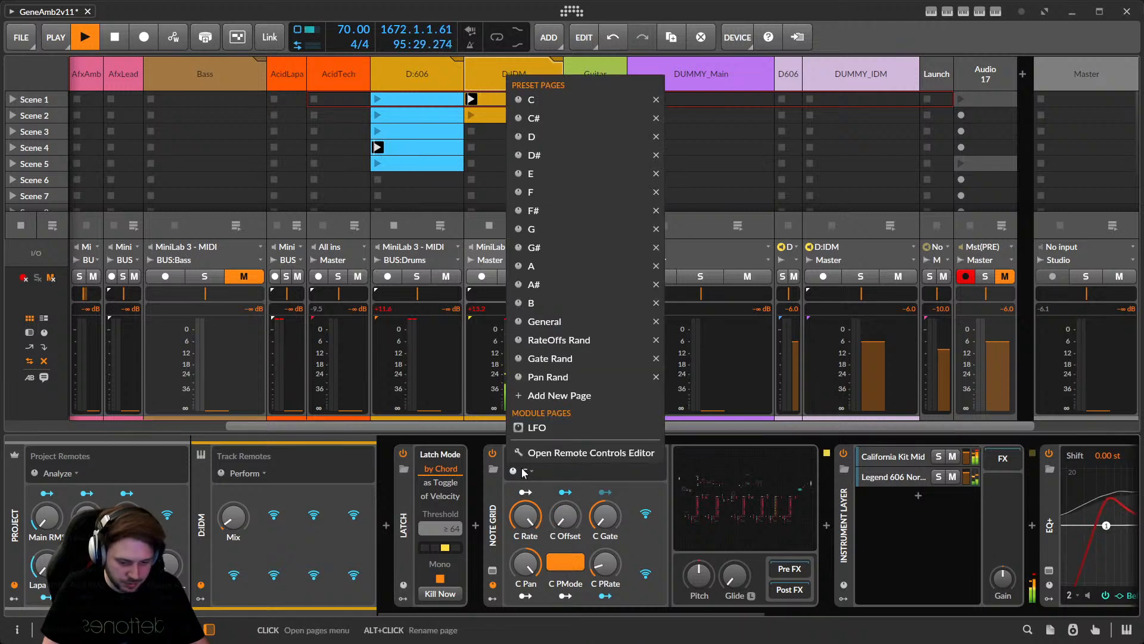
{"action": "left_click", "coordinate": [588, 341]}
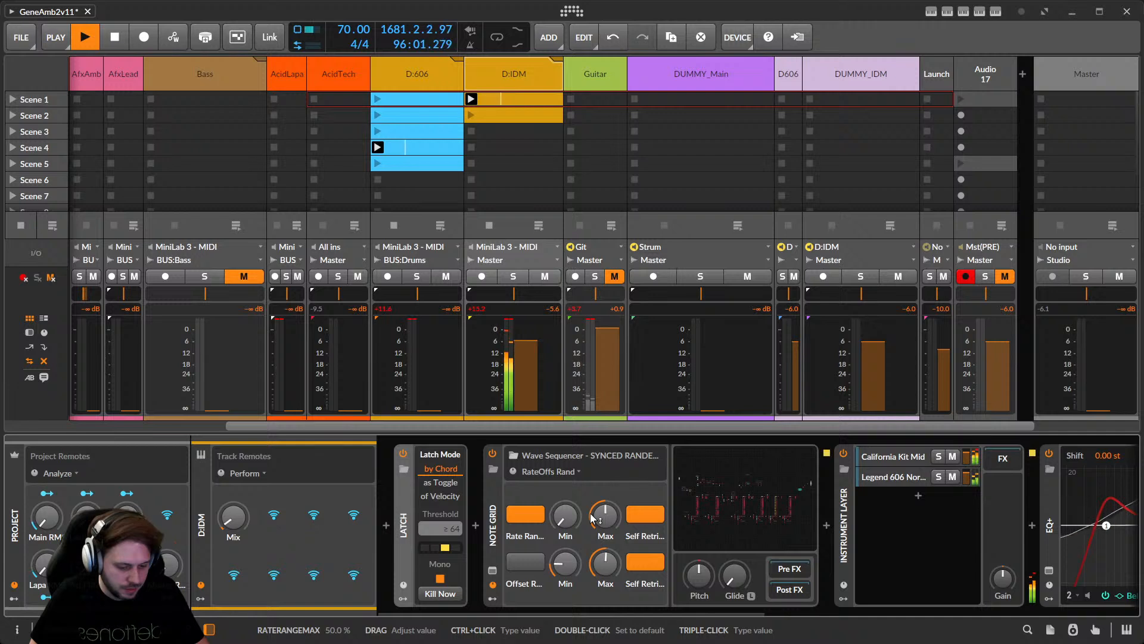
{"action": "left_click", "coordinate": [531, 514]}
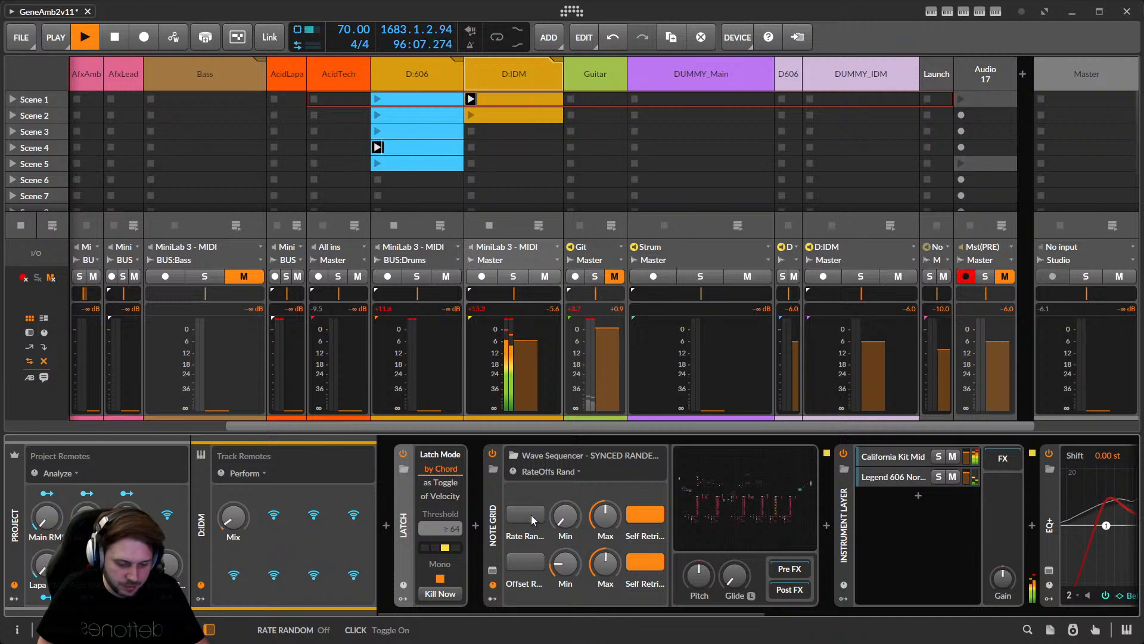
{"action": "left_click", "coordinate": [531, 513]}
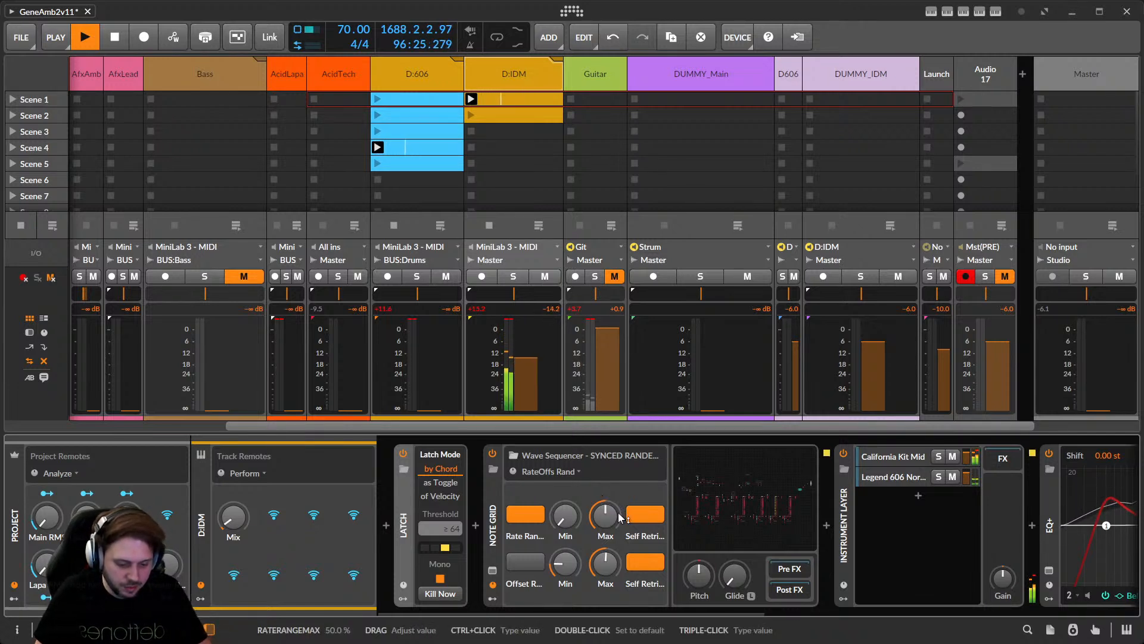
Set the Wave Sequencer's upper-row Max rate range knob from 50 % to 92 %.
{"action": "left_click_drag", "start_coordinate": [620, 517], "coordinate": [620, 527]}
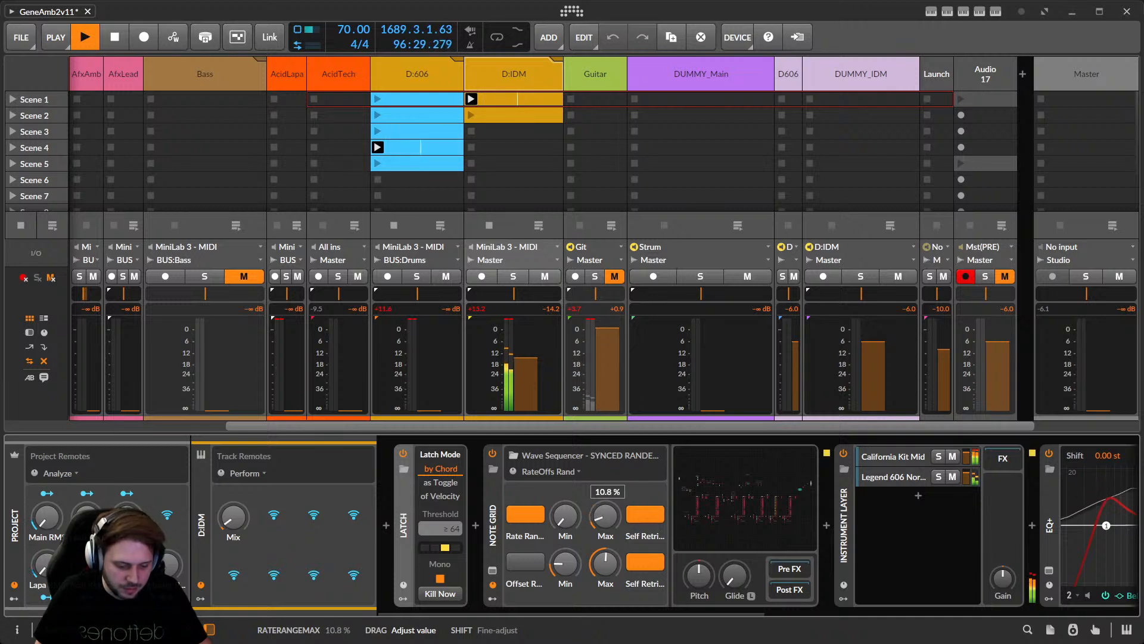
{"action": "left_click_drag", "start_coordinate": [620, 505], "coordinate": [620, 505]}
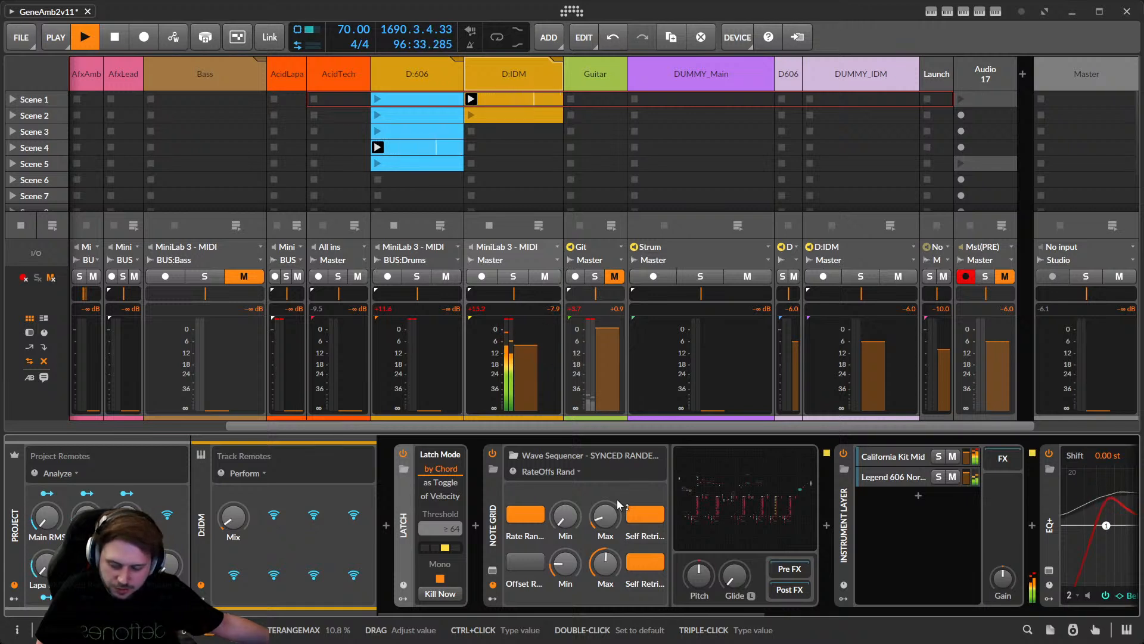
{"action": "left_click_drag", "start_coordinate": [617, 499], "coordinate": [617, 444]}
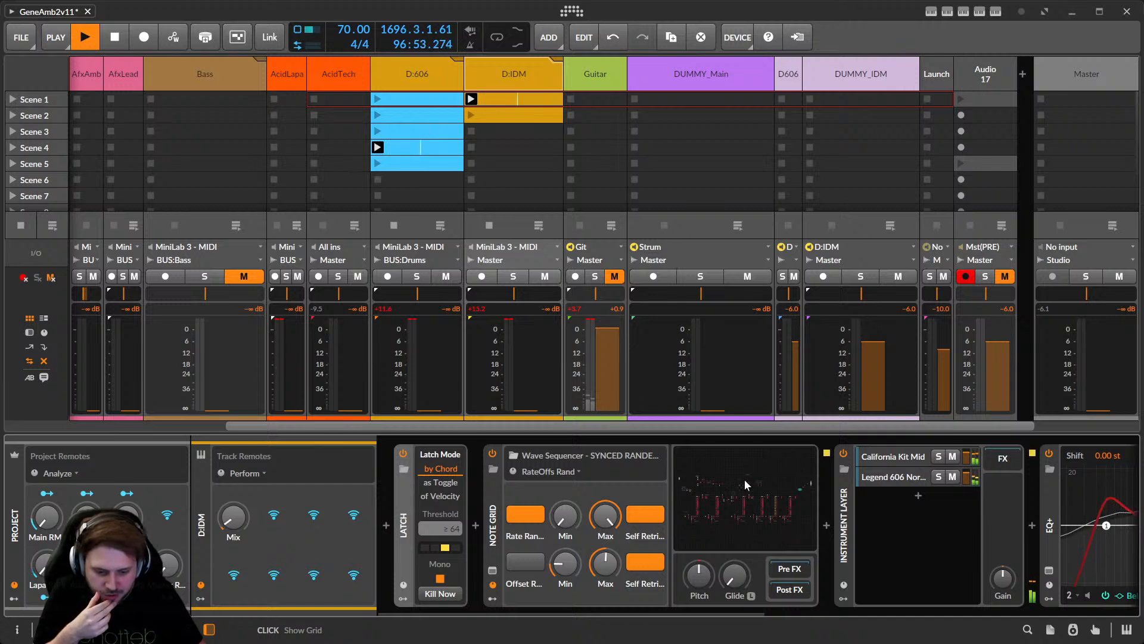
{"action": "mouse_move", "coordinate": [698, 425]}
{"action": "left_mouse_down"}
{"action": "mouse_move", "coordinate": [539, 441]}
{"action": "mouse_move", "coordinate": [681, 438]}
{"action": "left_mouse_up"}
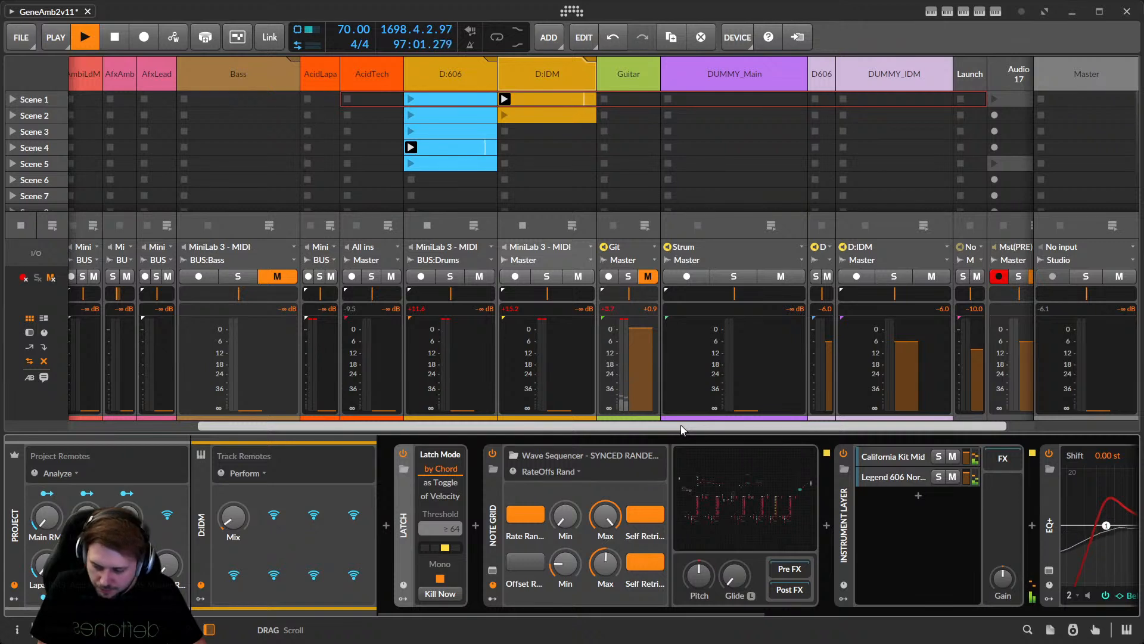
Scroll the mixer left and select Main to view Main Wave ROctave, Latch, Wave Sequencer, Velocity Curve.
{"action": "left_click_drag", "start_coordinate": [679, 427], "coordinate": [556, 436]}
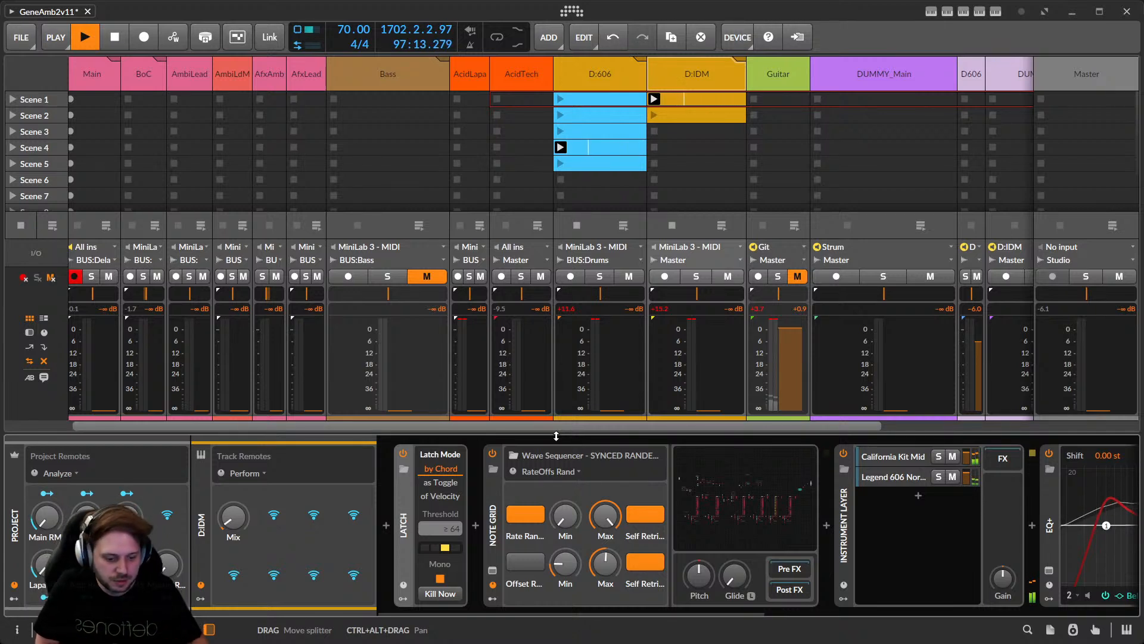
{"action": "mouse_move", "coordinate": [585, 426]}
{"action": "left_mouse_down"}
{"action": "mouse_move", "coordinate": [517, 436]}
{"action": "mouse_move", "coordinate": [651, 429]}
{"action": "mouse_move", "coordinate": [563, 430]}
{"action": "left_mouse_up"}
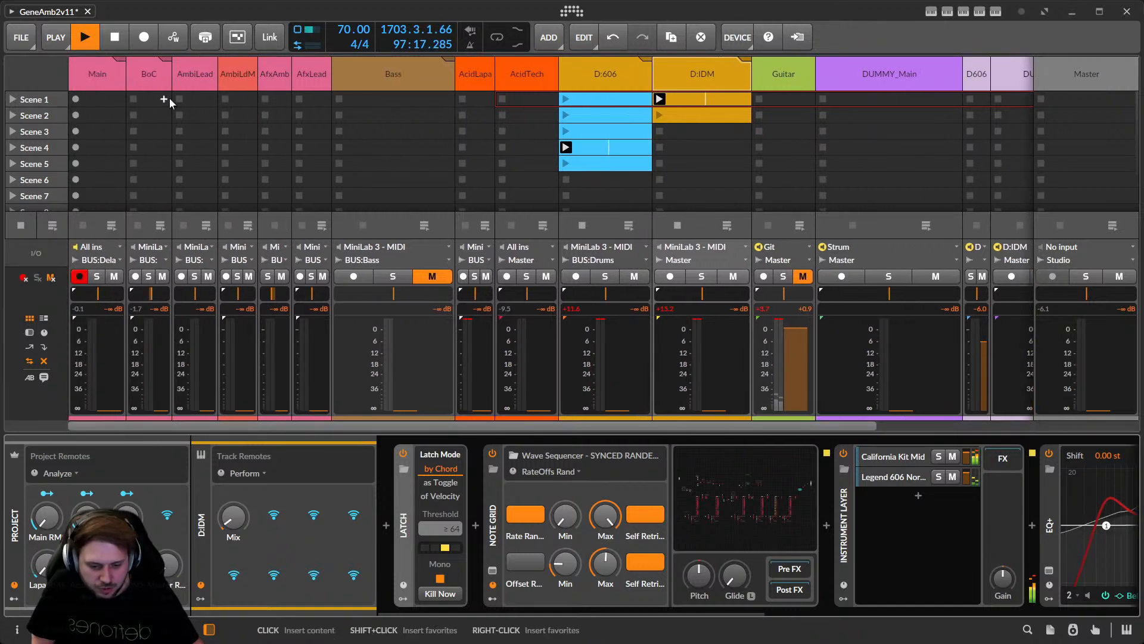
{"action": "left_click", "coordinate": [95, 84]}
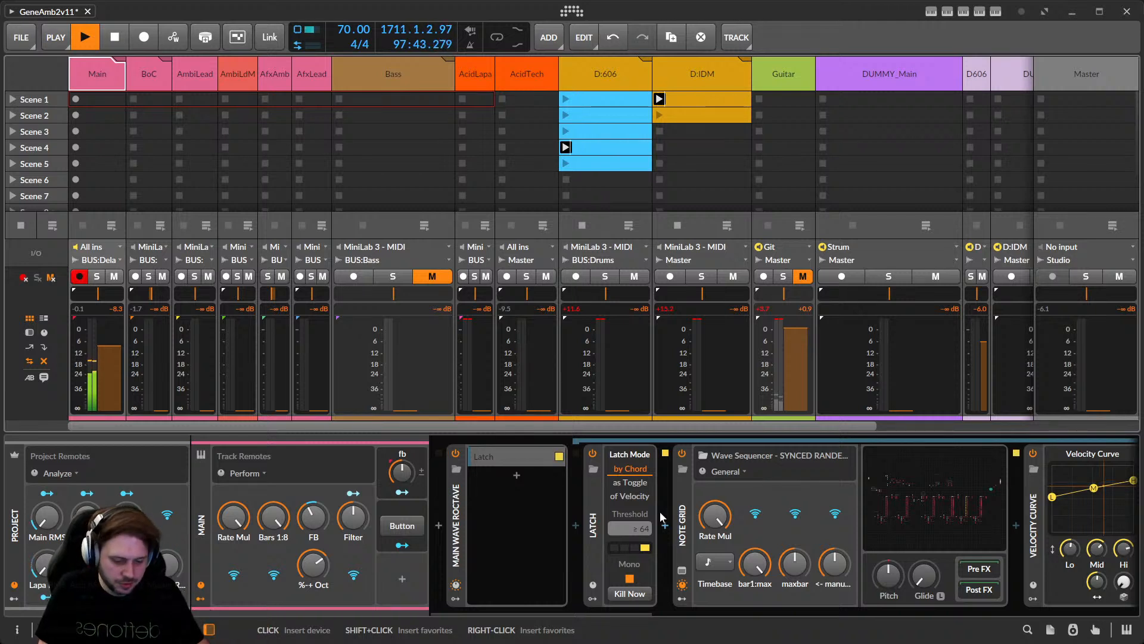
Check the current maxbar amount and the Note Random Octave Chance amount.
{"action": "left_click_drag", "start_coordinate": [606, 607], "coordinate": [778, 622]}
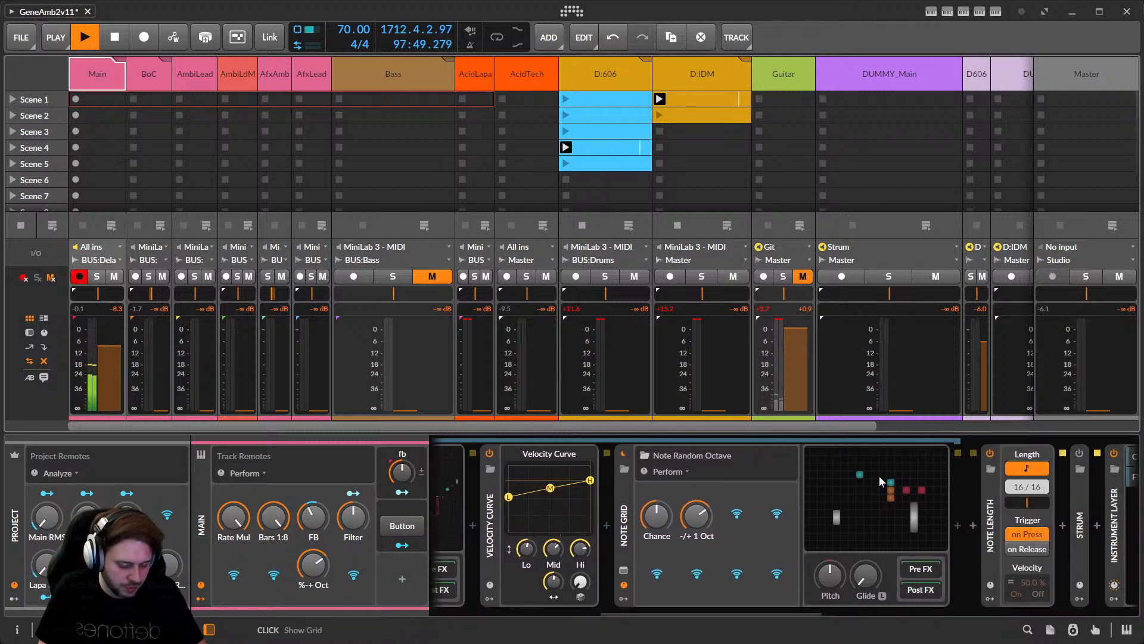
{"action": "left_click_drag", "start_coordinate": [771, 612], "coordinate": [600, 608]}
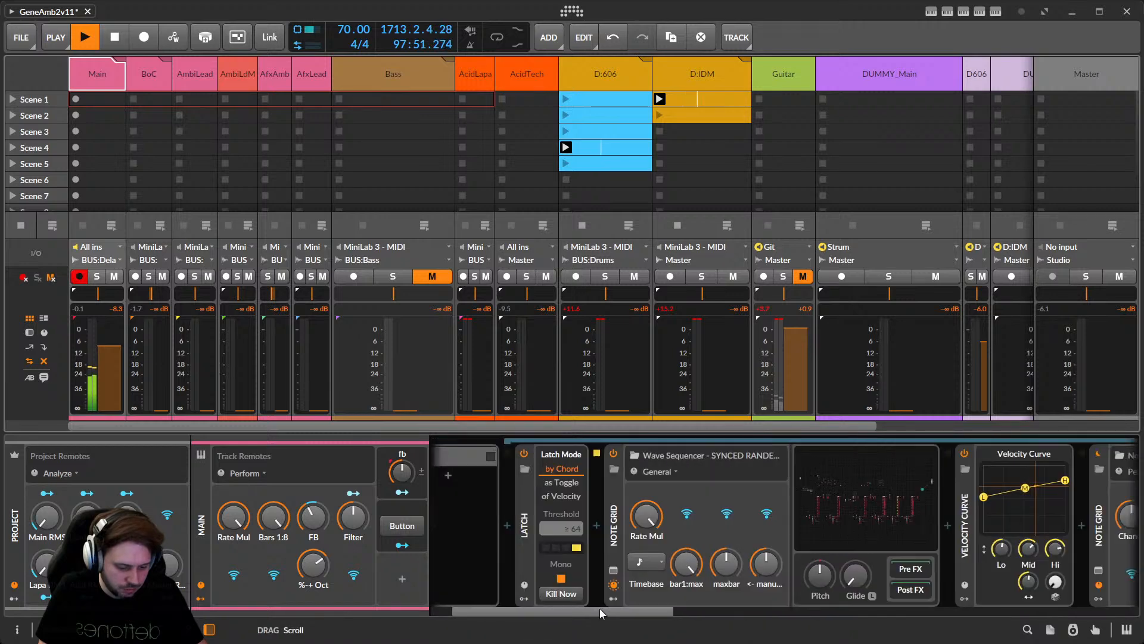
{"action": "left_click", "coordinate": [738, 474]}
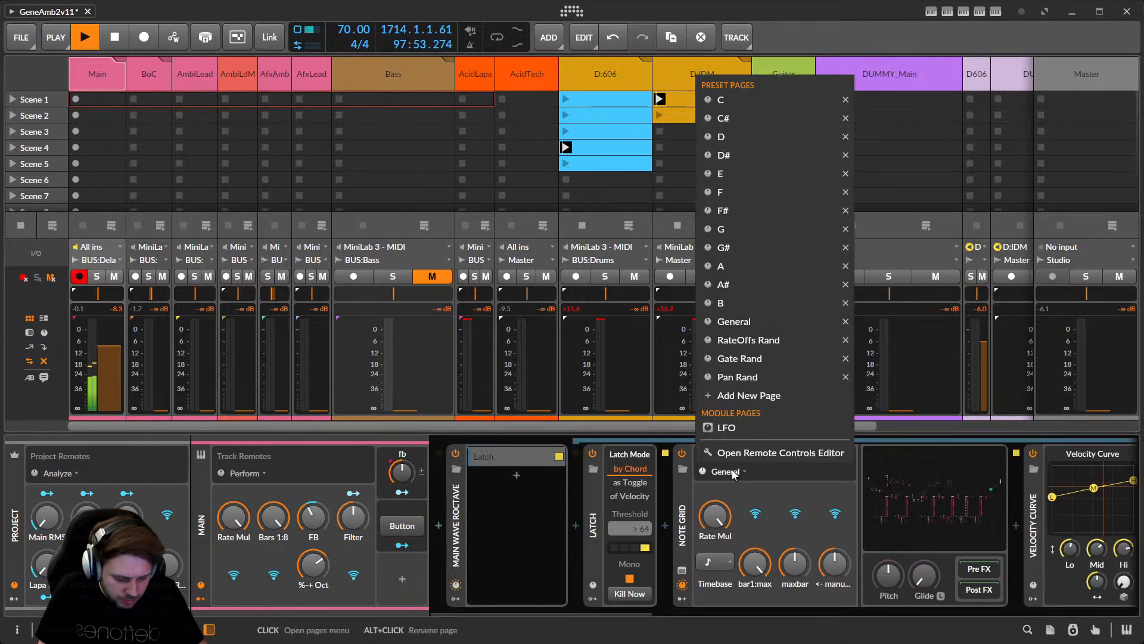
{"action": "left_click", "coordinate": [738, 474]}
{"action": "left_click_drag", "start_coordinate": [801, 564], "coordinate": [781, 550]}
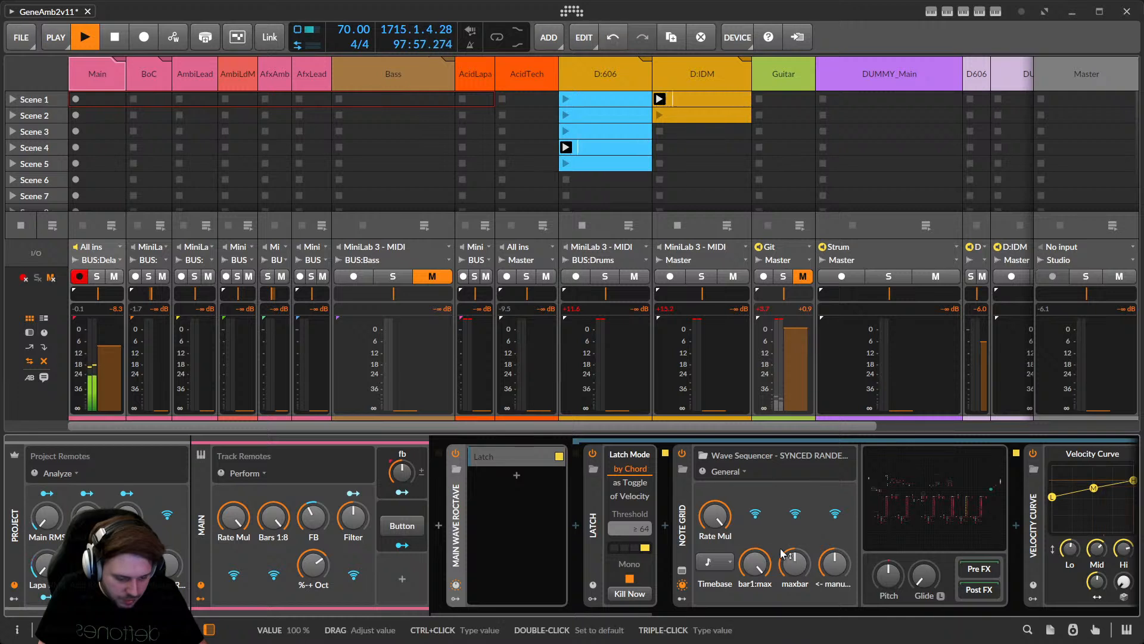
{"action": "left_click_drag", "start_coordinate": [631, 607], "coordinate": [764, 604]}
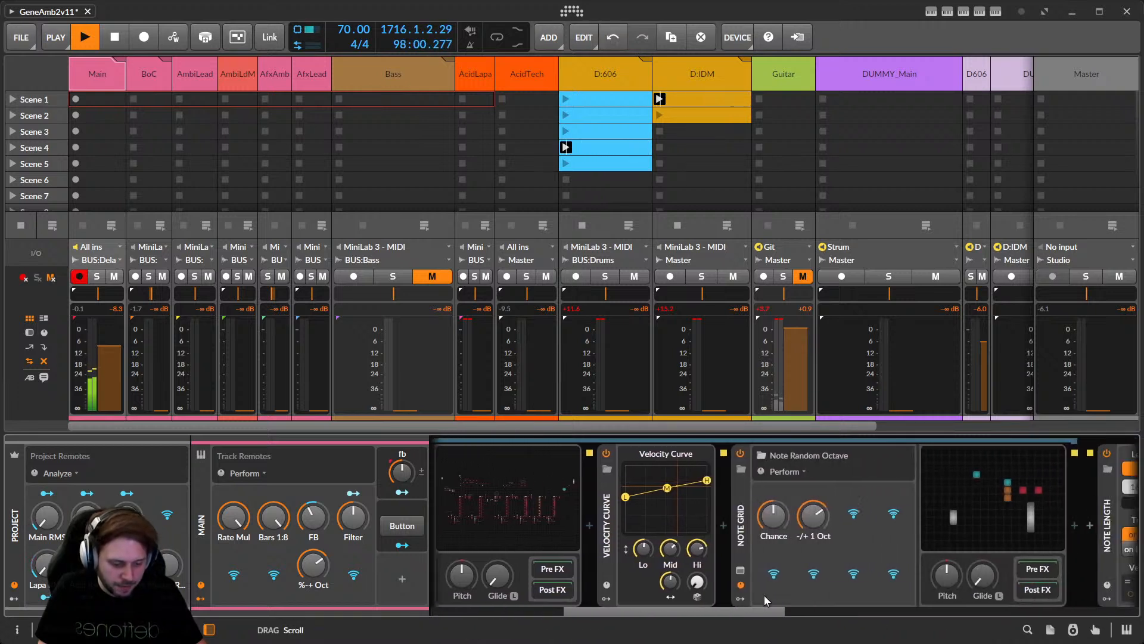
{"action": "left_click", "coordinate": [781, 523]}
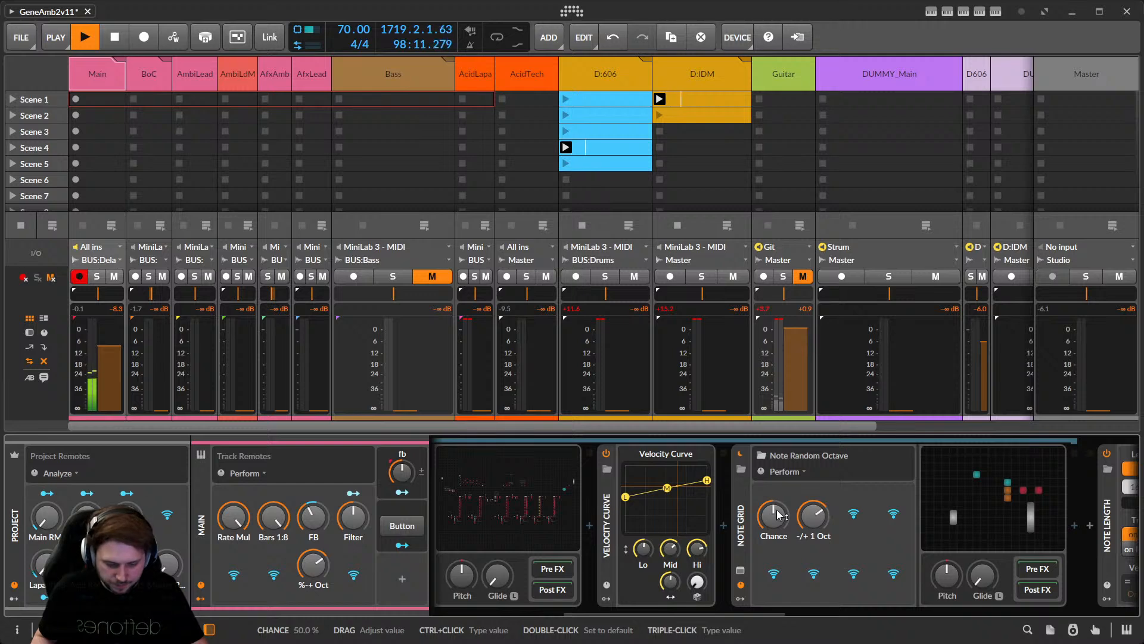
Open the Note Random Octave grid and pan to its 50.0 % and 69.2 % Chance modules.
{"action": "left_click", "coordinate": [943, 505]}
{"action": "middle_click_drag", "start_coordinate": [644, 361], "coordinate": [577, 388]}
{"action": "middle_click_drag", "start_coordinate": [477, 291], "coordinate": [452, 356]}
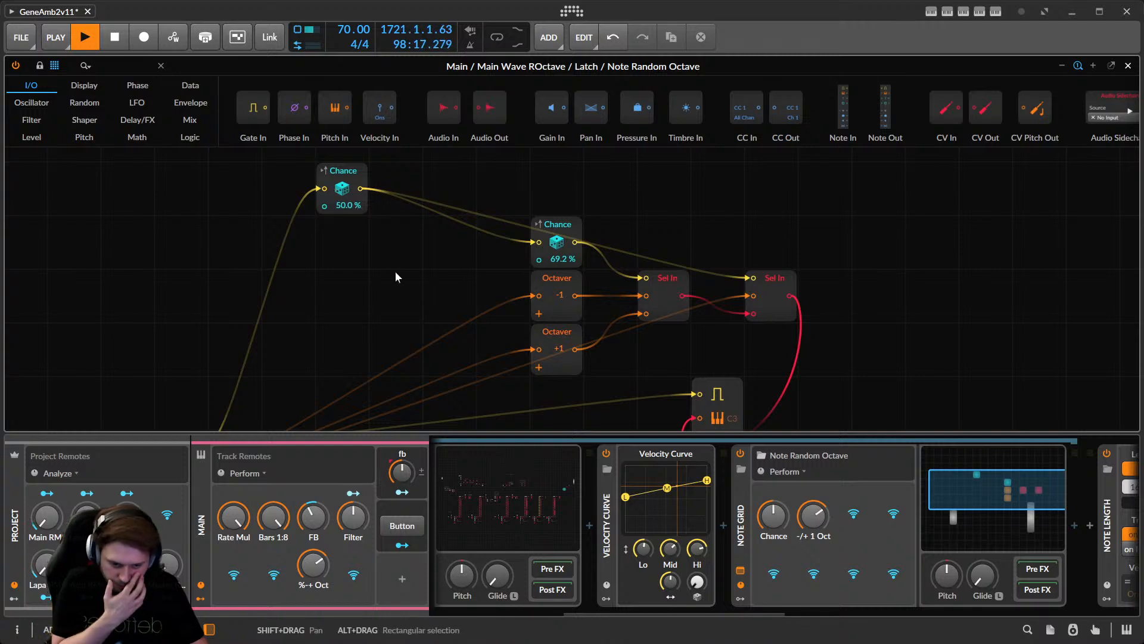
Reset the -/+ 1 Oct octave-shift chance to its 50% default and close the grid editor.
{"action": "left_click", "coordinate": [570, 226]}
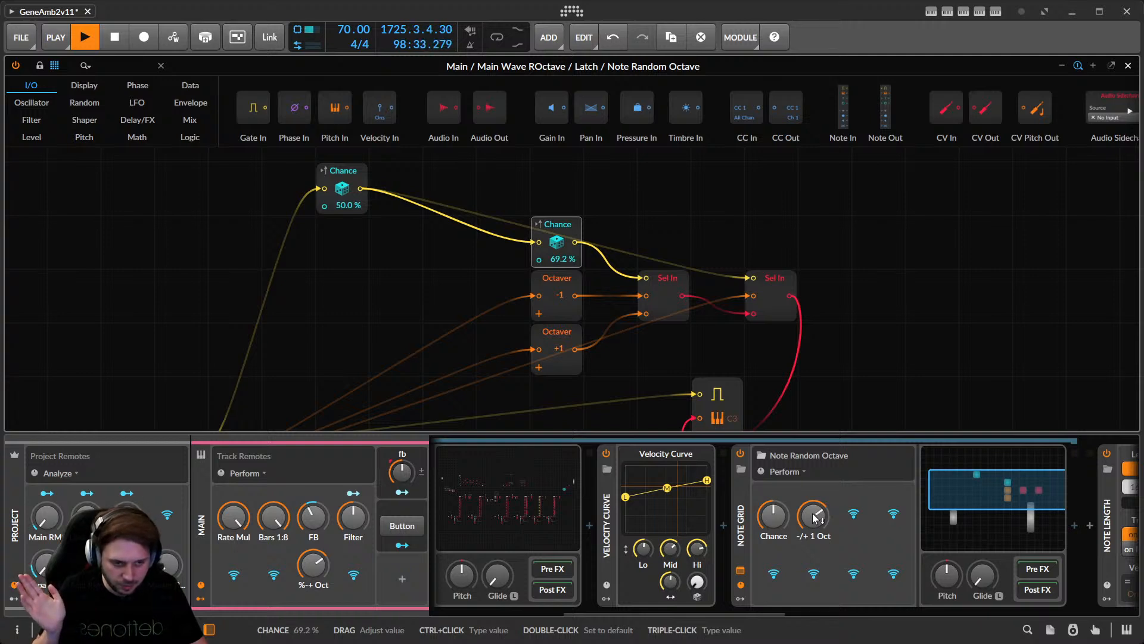
{"action": "left_click_drag", "start_coordinate": [773, 515], "coordinate": [827, 489]}
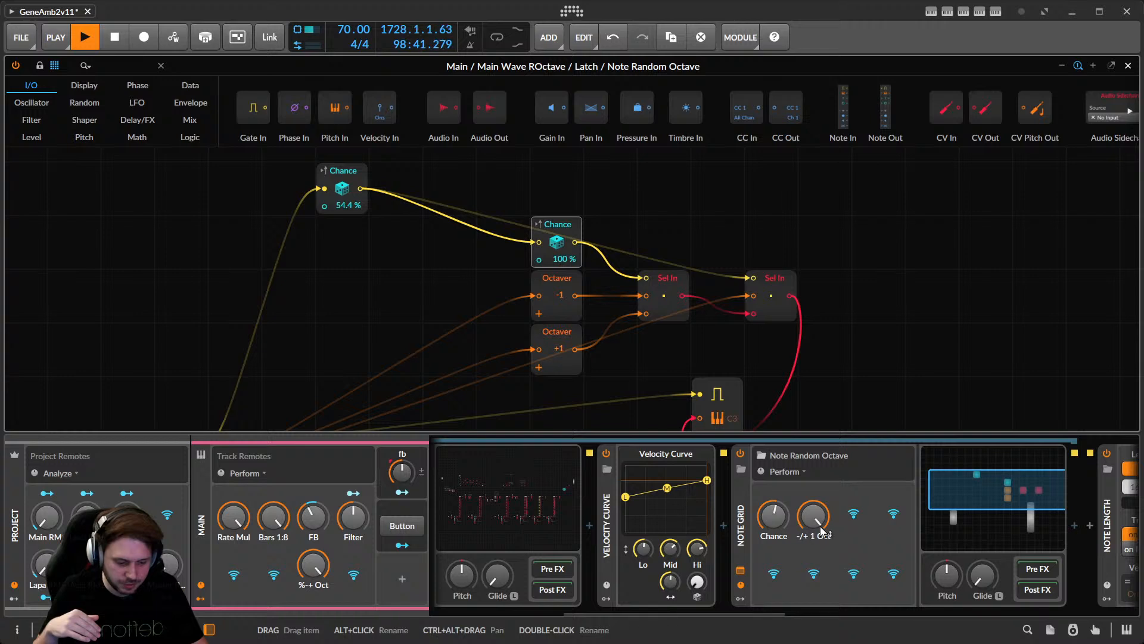
{"action": "left_click_drag", "start_coordinate": [820, 525], "coordinate": [822, 516]}
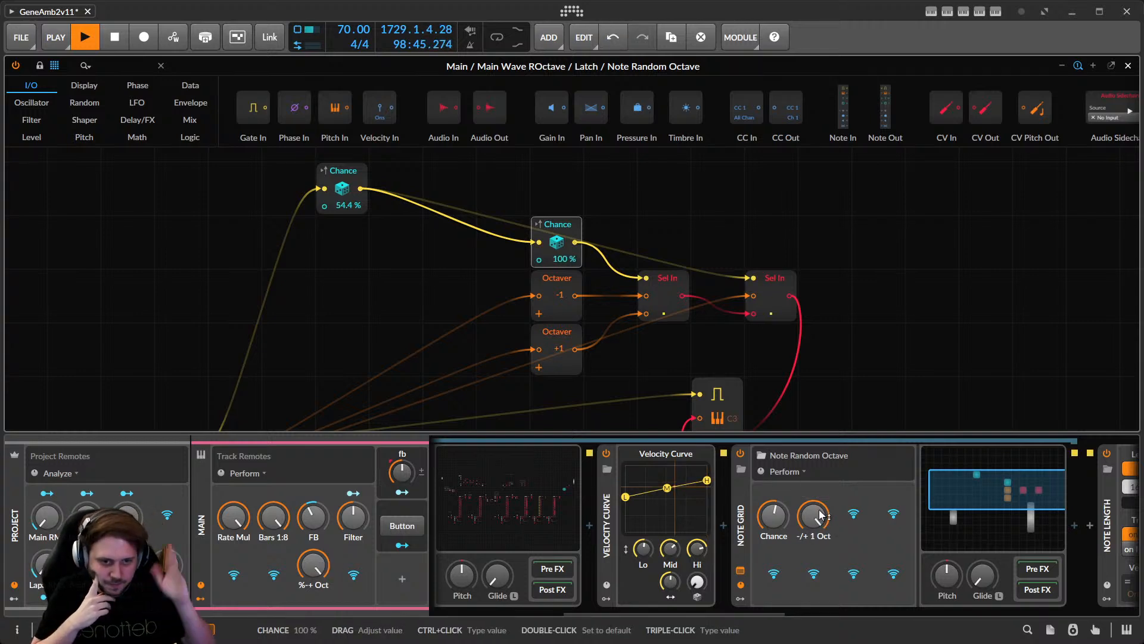
{"action": "double_click", "coordinate": [820, 515]}
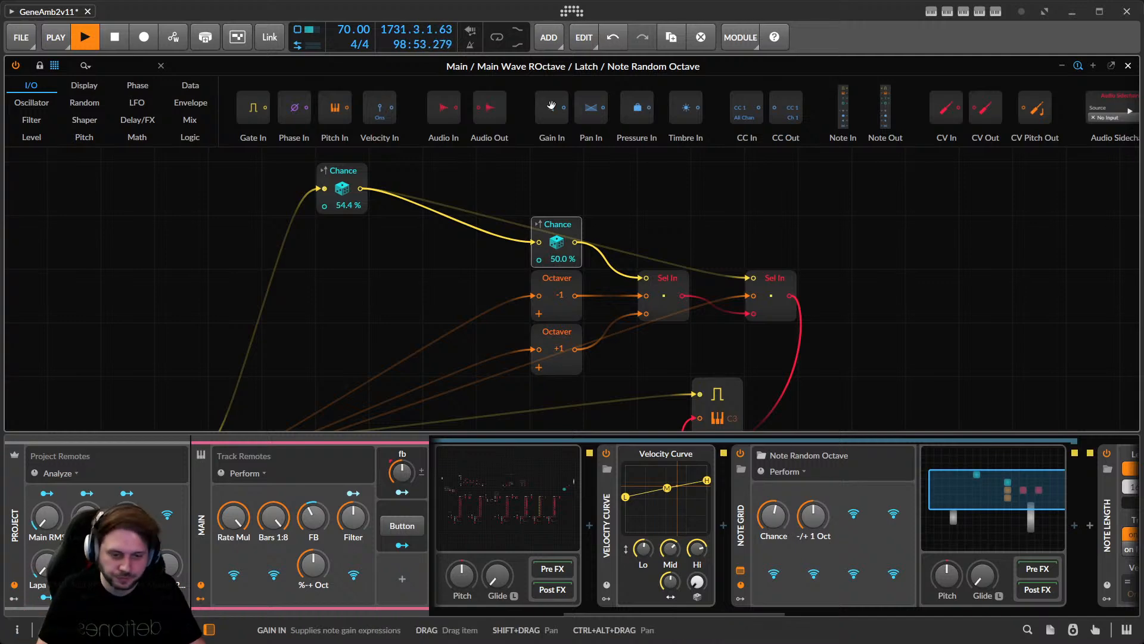
{"action": "left_click", "coordinate": [1129, 66]}
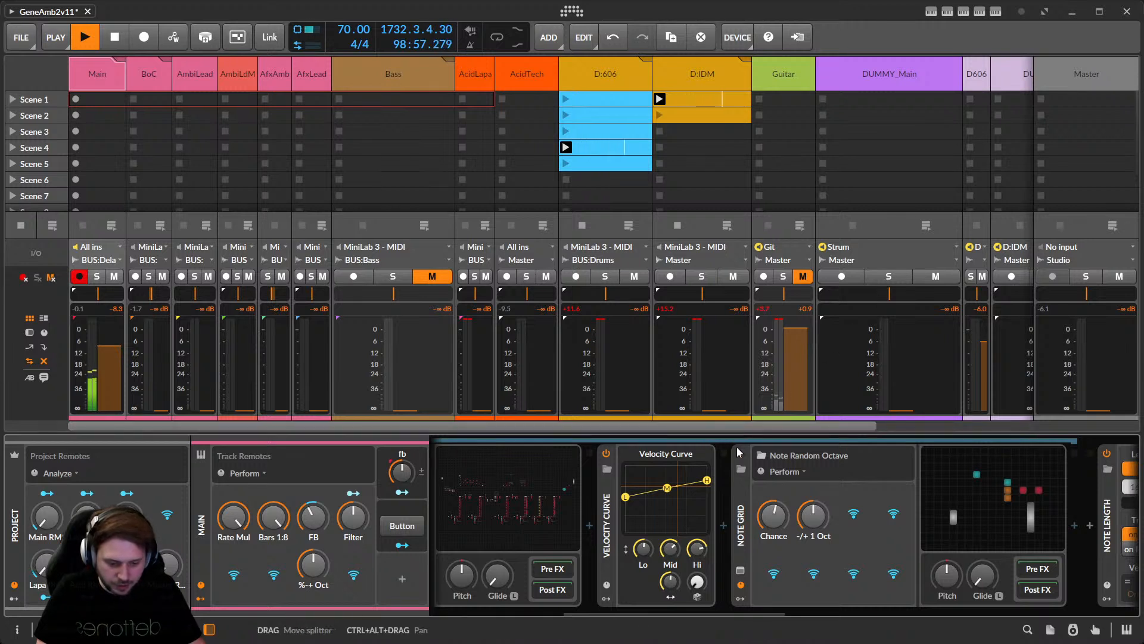
Expand the Main track's Strum device to show its Time, Steps and Stride settings.
{"action": "left_click_drag", "start_coordinate": [678, 612], "coordinate": [782, 620]}
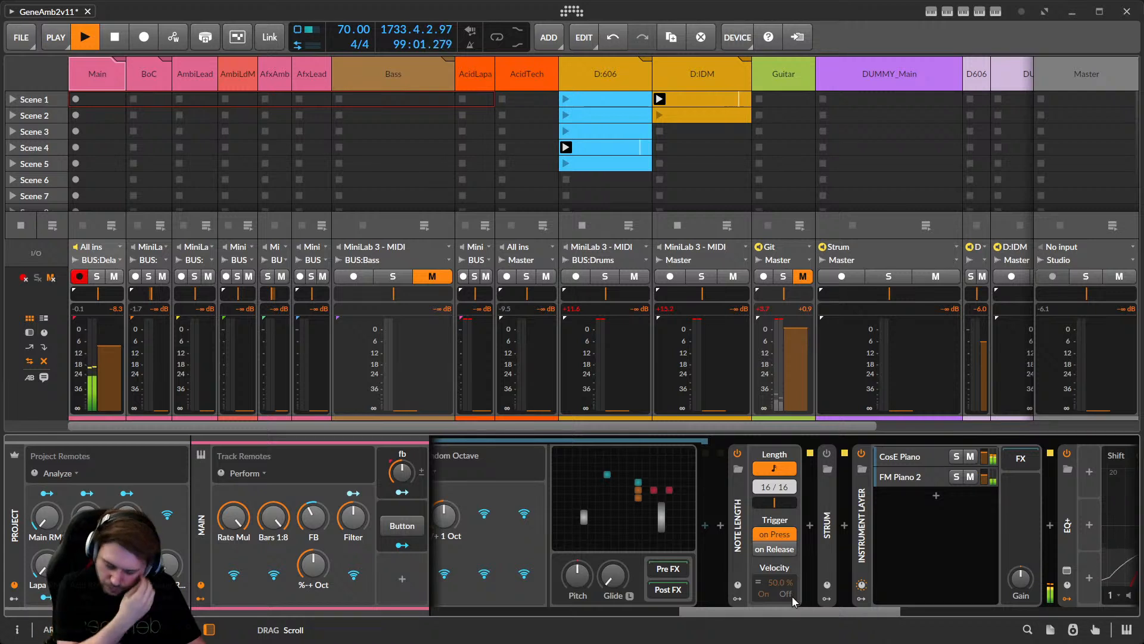
{"action": "left_click_drag", "start_coordinate": [793, 597], "coordinate": [786, 598]}
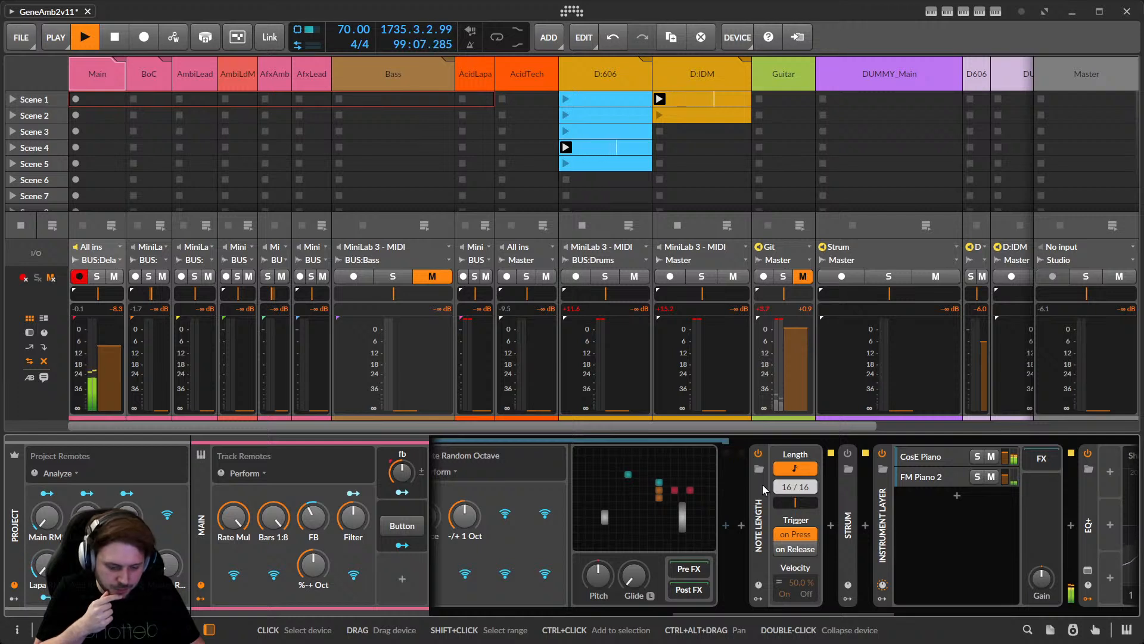
{"action": "double_click", "coordinate": [853, 488]}
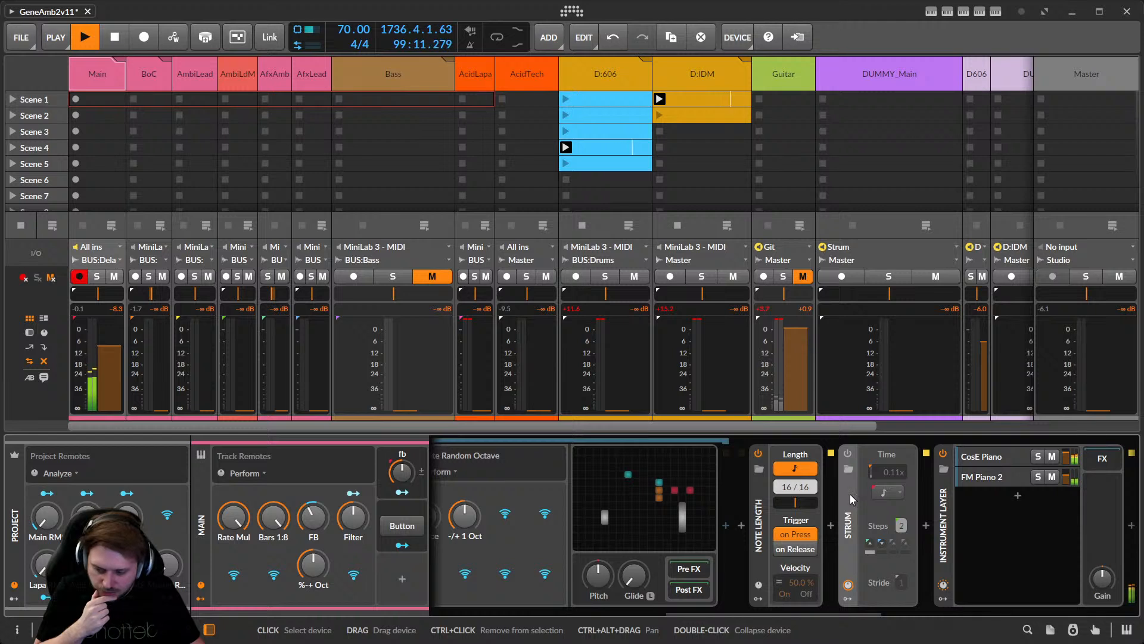
{"action": "left_click_drag", "start_coordinate": [800, 613], "coordinate": [832, 611]}
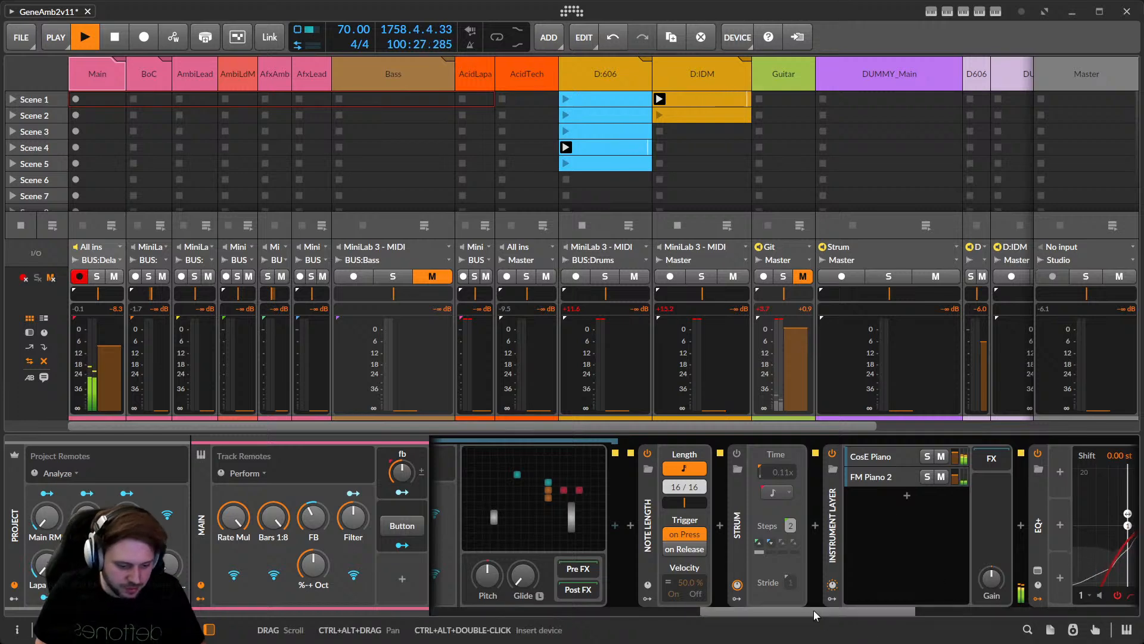
{"action": "left_click_drag", "start_coordinate": [813, 610], "coordinate": [860, 613]}
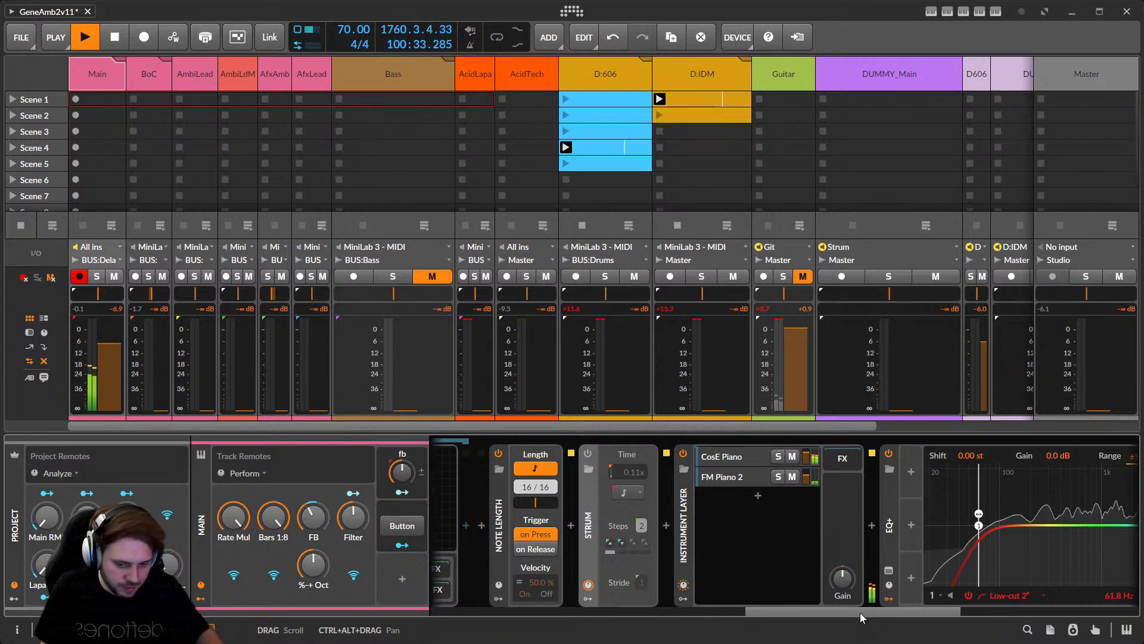
View the BoC and Main chains, collapsing and reopening the Main Wave ROctave inner chain.
{"action": "left_click", "coordinate": [157, 81]}
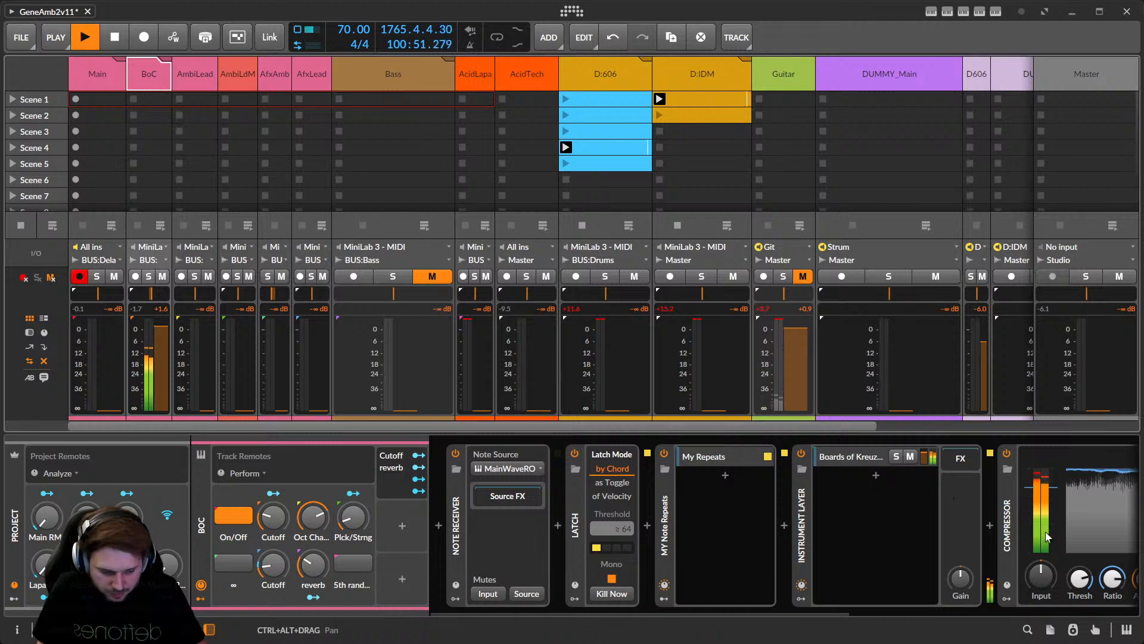
{"action": "left_click_drag", "start_coordinate": [772, 612], "coordinate": [713, 611]}
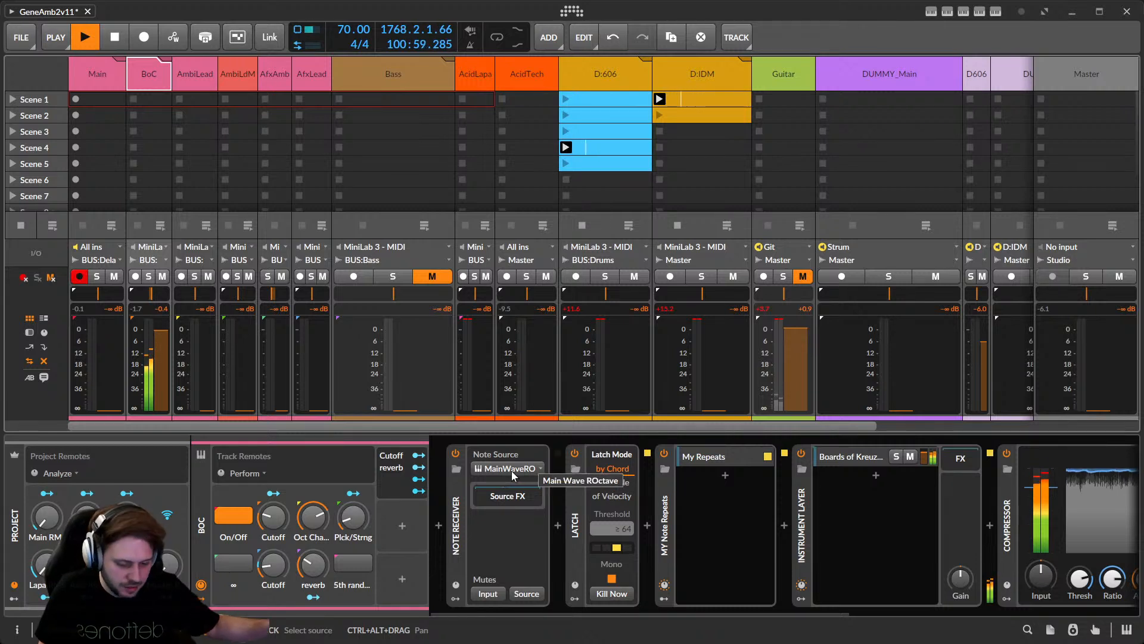
{"action": "left_click", "coordinate": [110, 63]}
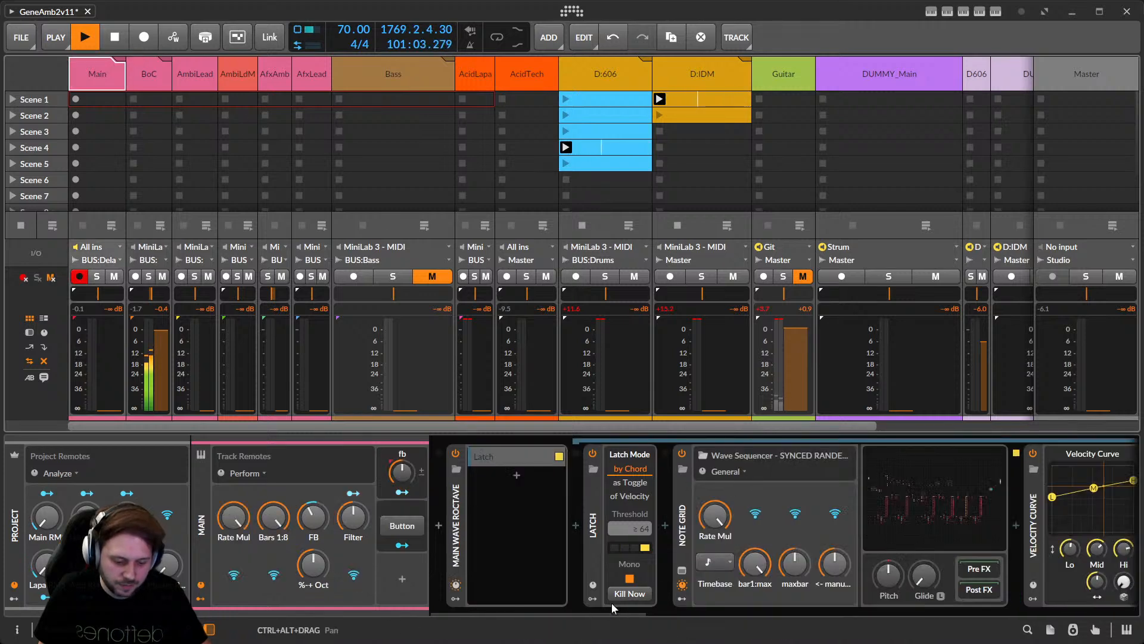
{"action": "left_click", "coordinate": [460, 523]}
{"action": "left_click", "coordinate": [456, 519]}
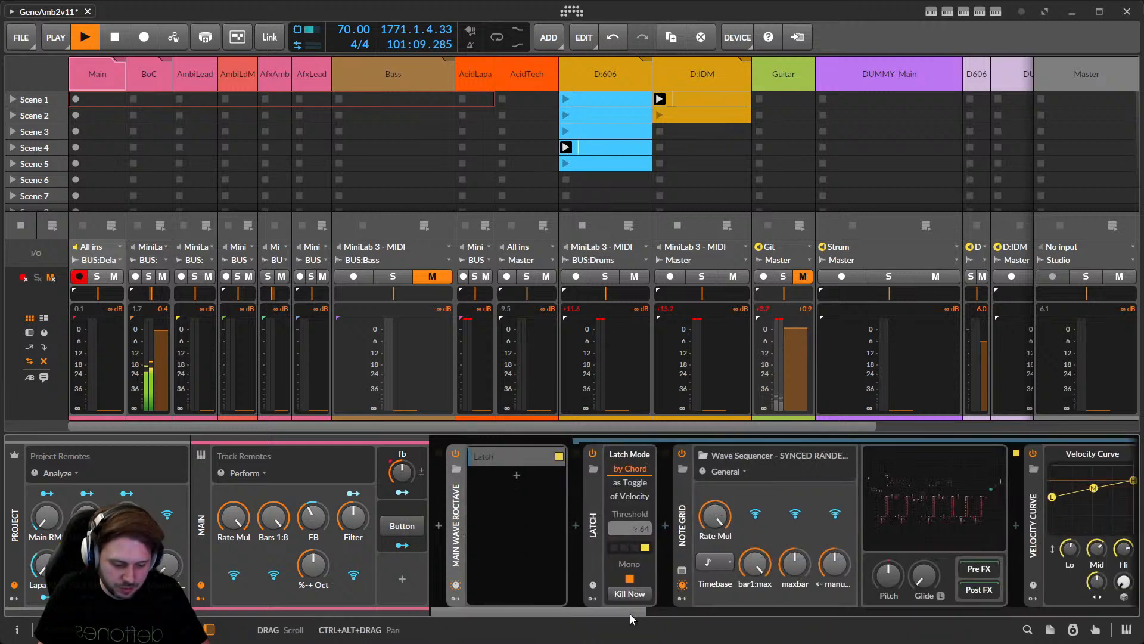
{"action": "left_click_drag", "start_coordinate": [631, 613], "coordinate": [777, 606]}
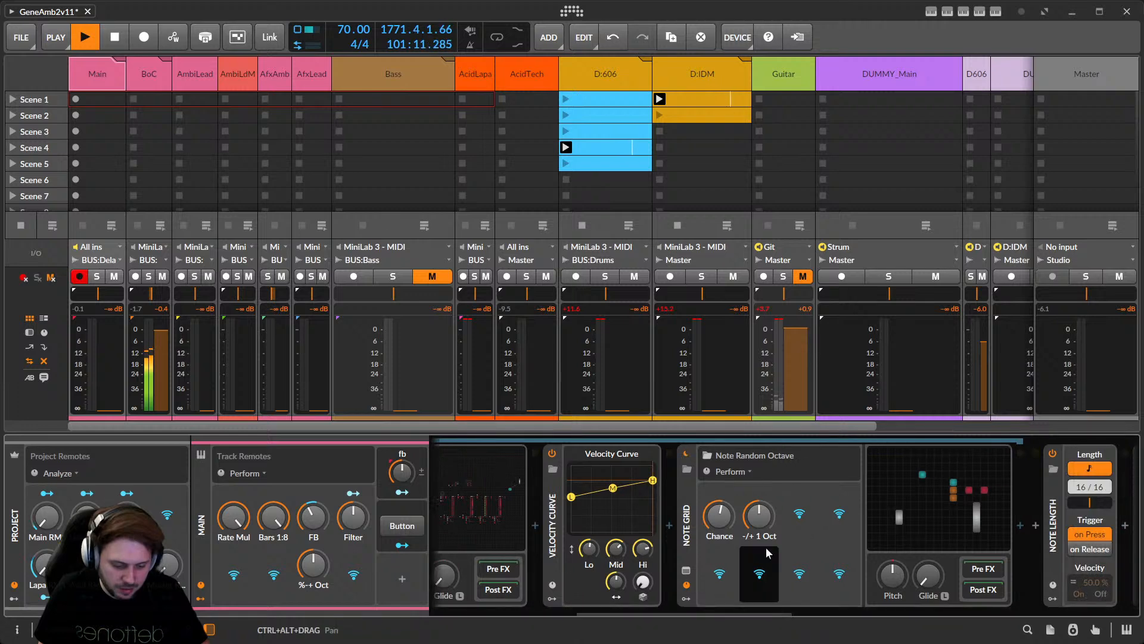
Flip between the BoC, AmbiLead and AmbiLdM track chains, ending back on BoC.
{"action": "left_click", "coordinate": [149, 74]}
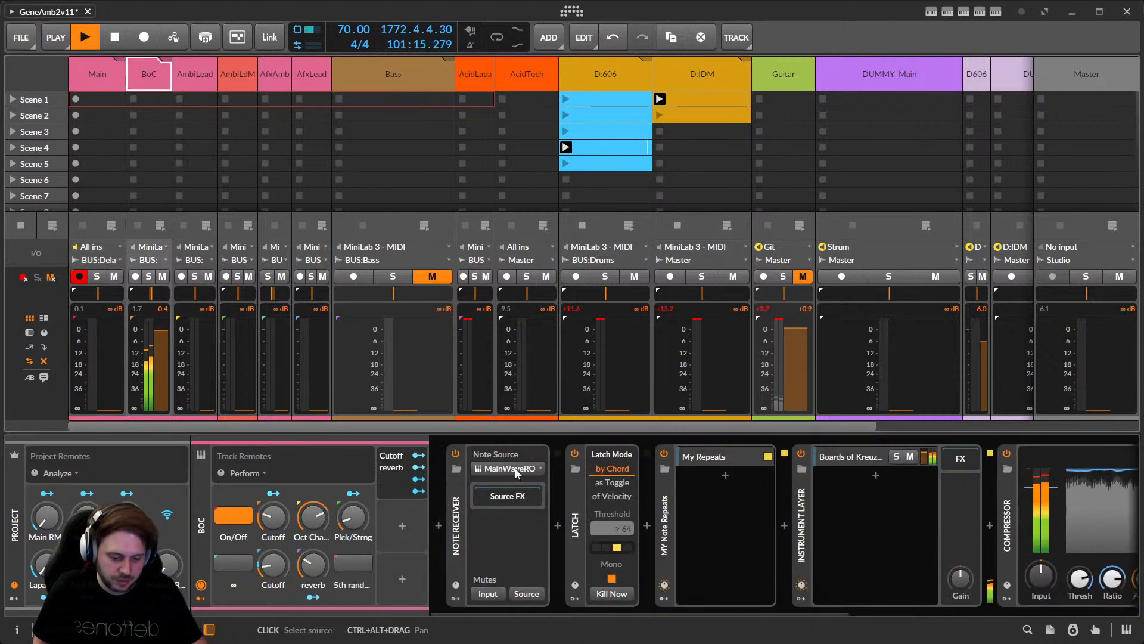
{"action": "mouse_move", "coordinate": [679, 613]}
{"action": "left_mouse_down"}
{"action": "mouse_move", "coordinate": [699, 613]}
{"action": "mouse_move", "coordinate": [666, 613]}
{"action": "left_mouse_up"}
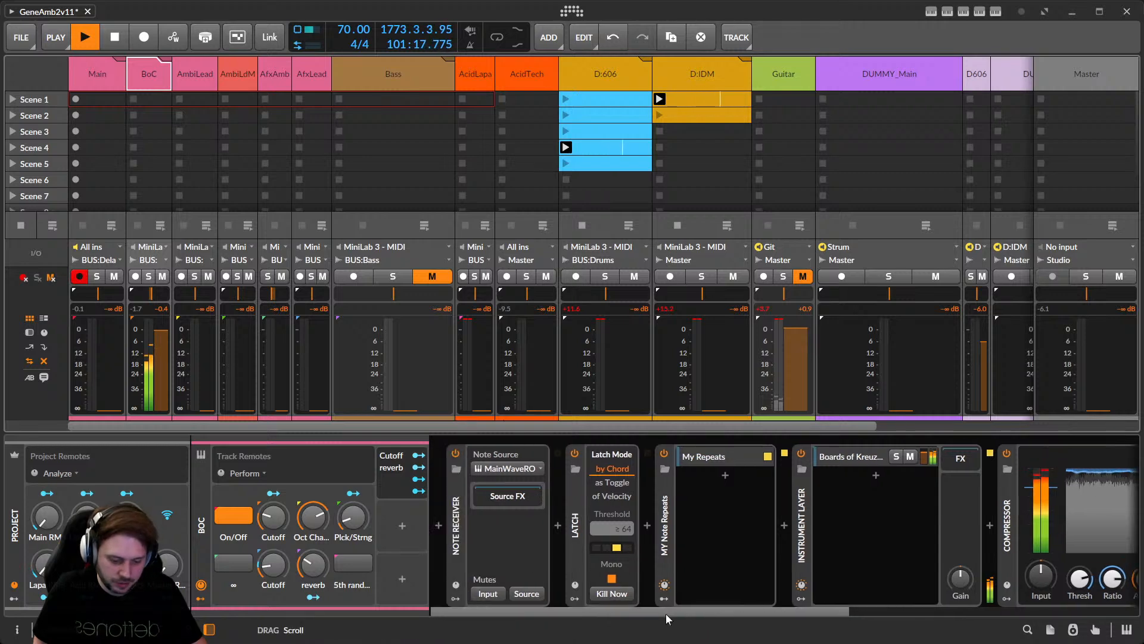
{"action": "left_click", "coordinate": [189, 74]}
{"action": "left_click", "coordinate": [229, 78]}
{"action": "left_click", "coordinate": [157, 77]}
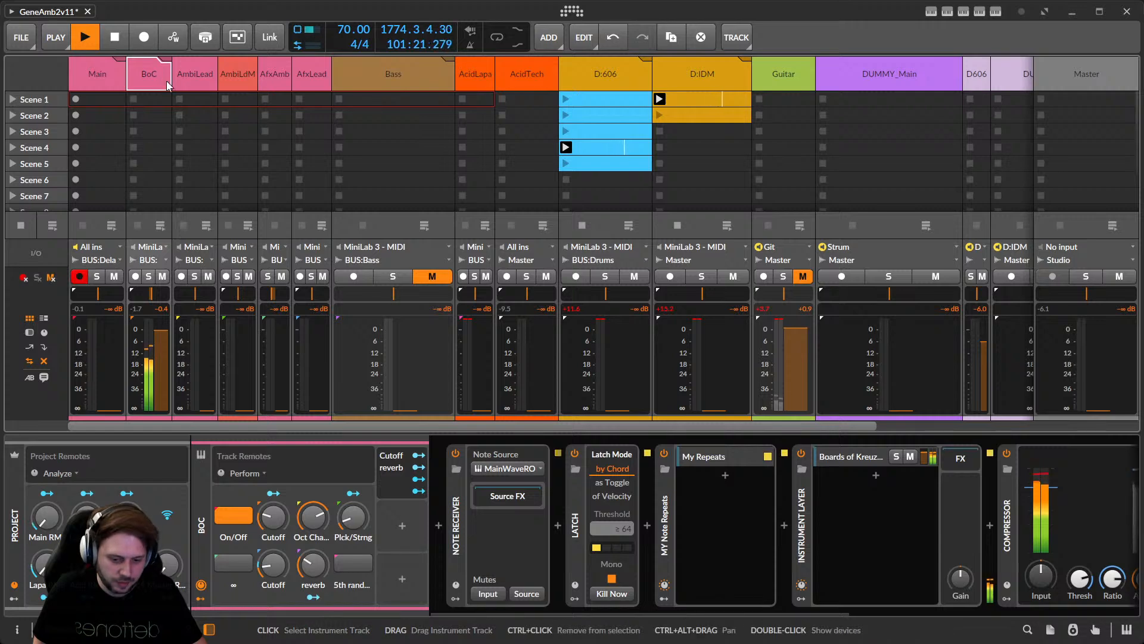
{"action": "left_click", "coordinate": [184, 77]}
{"action": "left_click", "coordinate": [153, 76]}
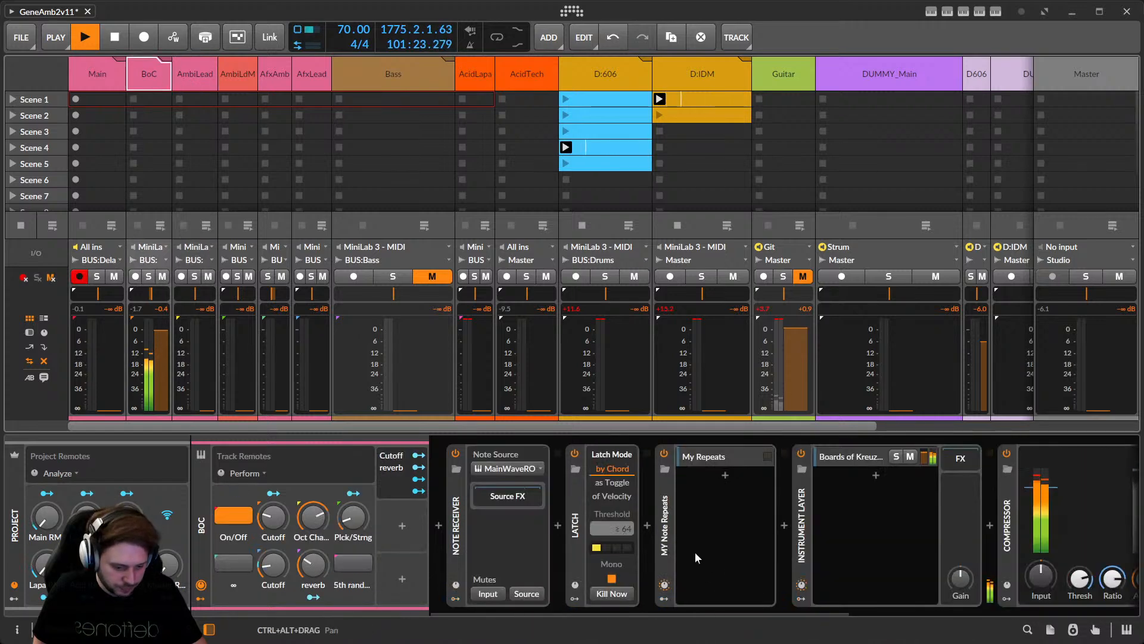
In BoC's My Repeats layer, search the note-effects browser for 'repe' and cancel without inserting.
{"action": "left_click", "coordinate": [703, 457]}
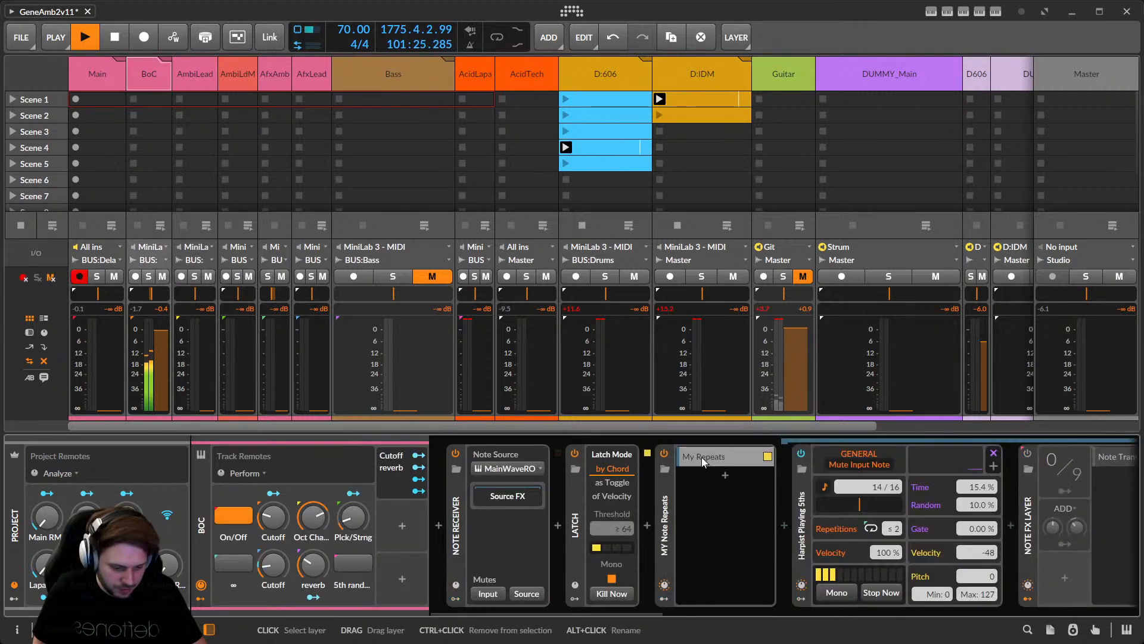
{"action": "left_click_drag", "start_coordinate": [628, 613], "coordinate": [687, 607]}
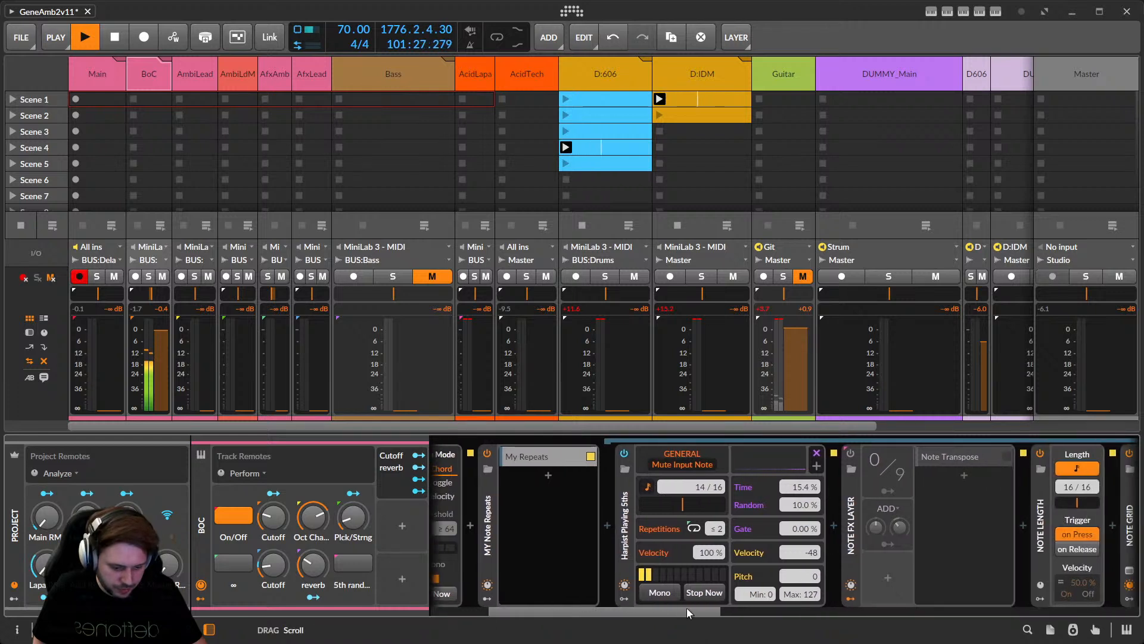
{"action": "left_click", "coordinate": [629, 545]}
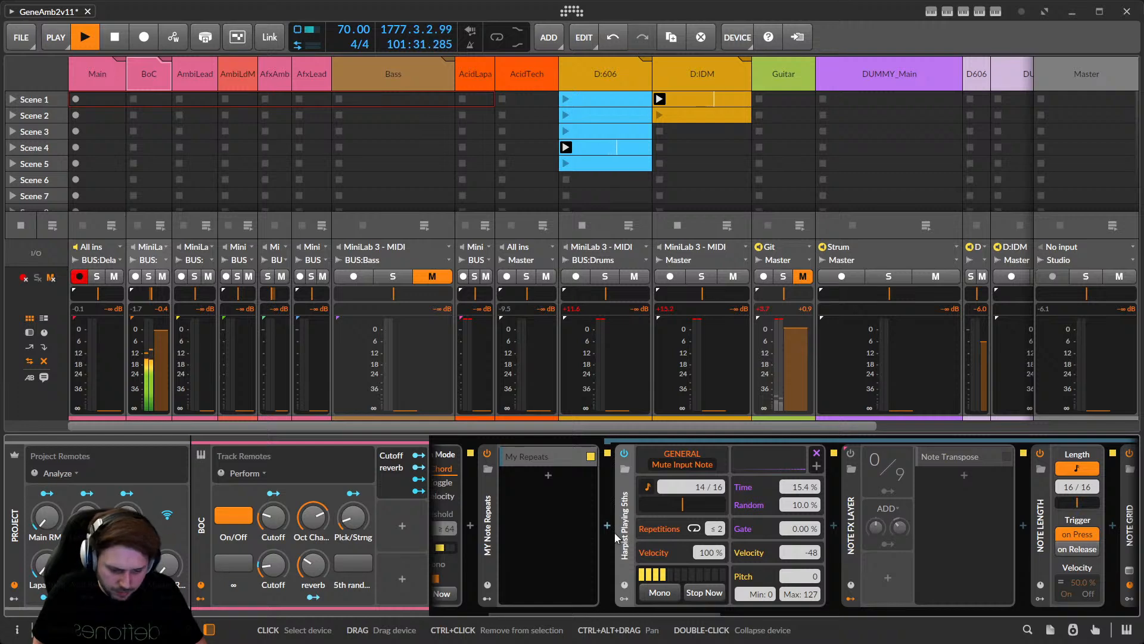
{"action": "left_click", "coordinate": [608, 526]}
{"action": "type", "text": "repe"}
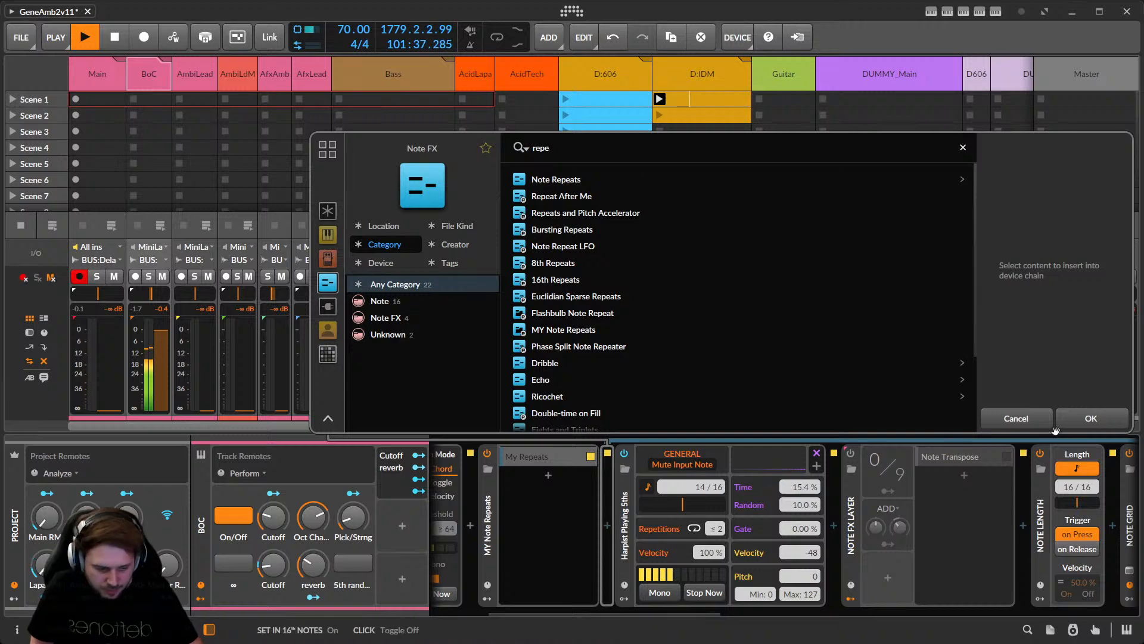
{"action": "left_click", "coordinate": [1015, 418]}
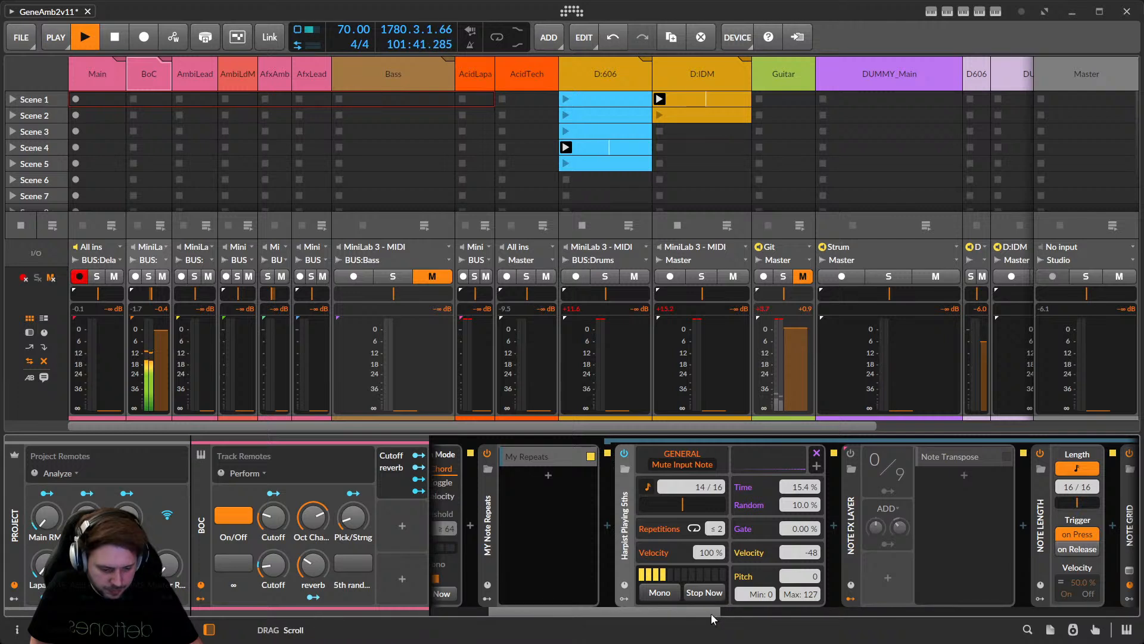
Select AmbiLead to show its Note FX Layer with Note Receiver, Note Transpose and Phase-4.
{"action": "left_click_drag", "start_coordinate": [710, 613], "coordinate": [843, 611]}
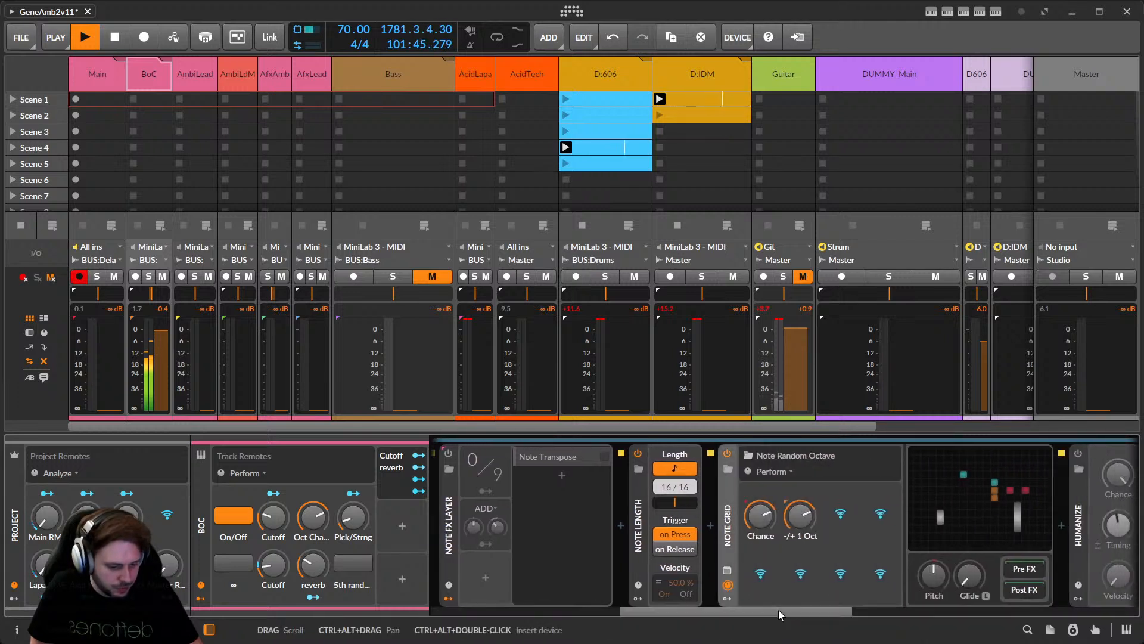
{"action": "left_click_drag", "start_coordinate": [779, 614], "coordinate": [645, 607]}
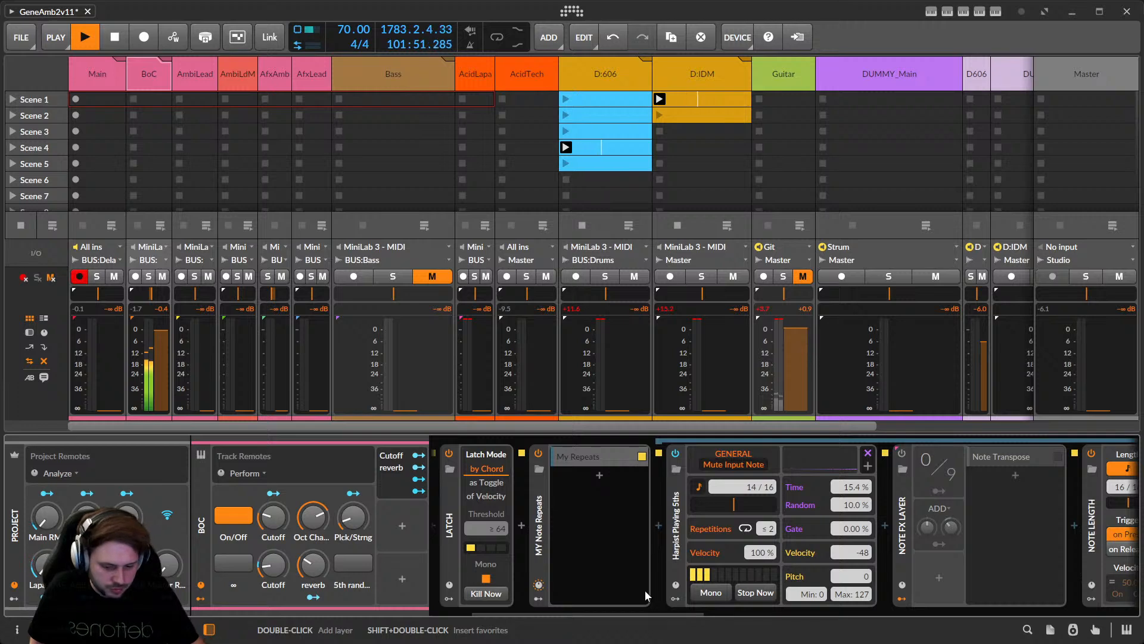
{"action": "left_click", "coordinate": [188, 81]}
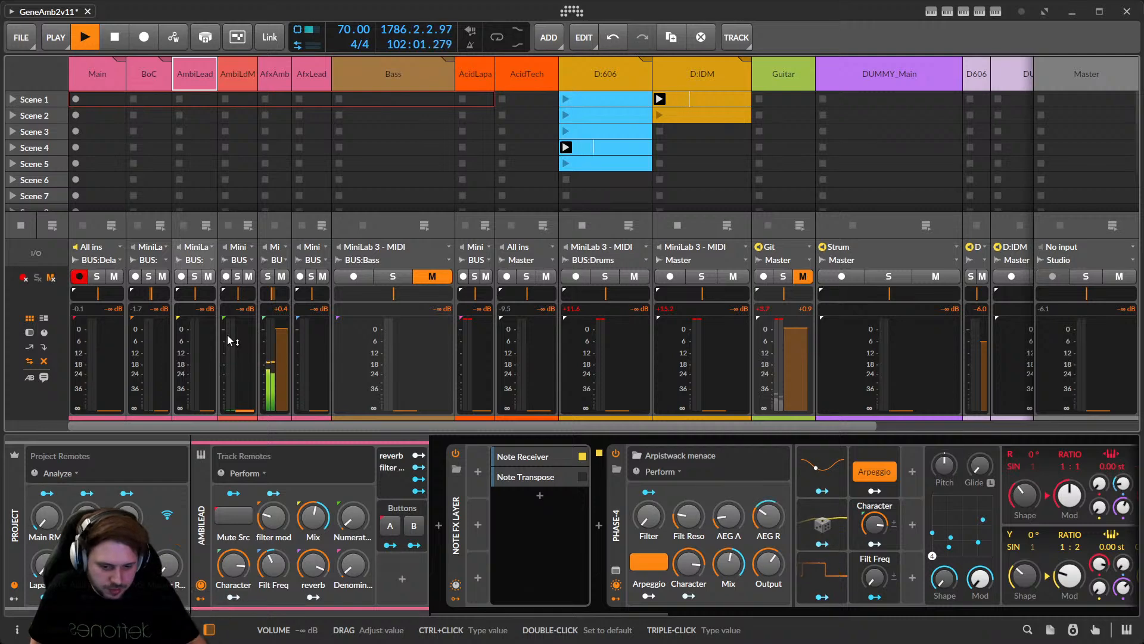
Select AfxAmb and open its Note Receiver layer to inspect Latch, Note Length and Note Transpose.
{"action": "left_click", "coordinate": [274, 82]}
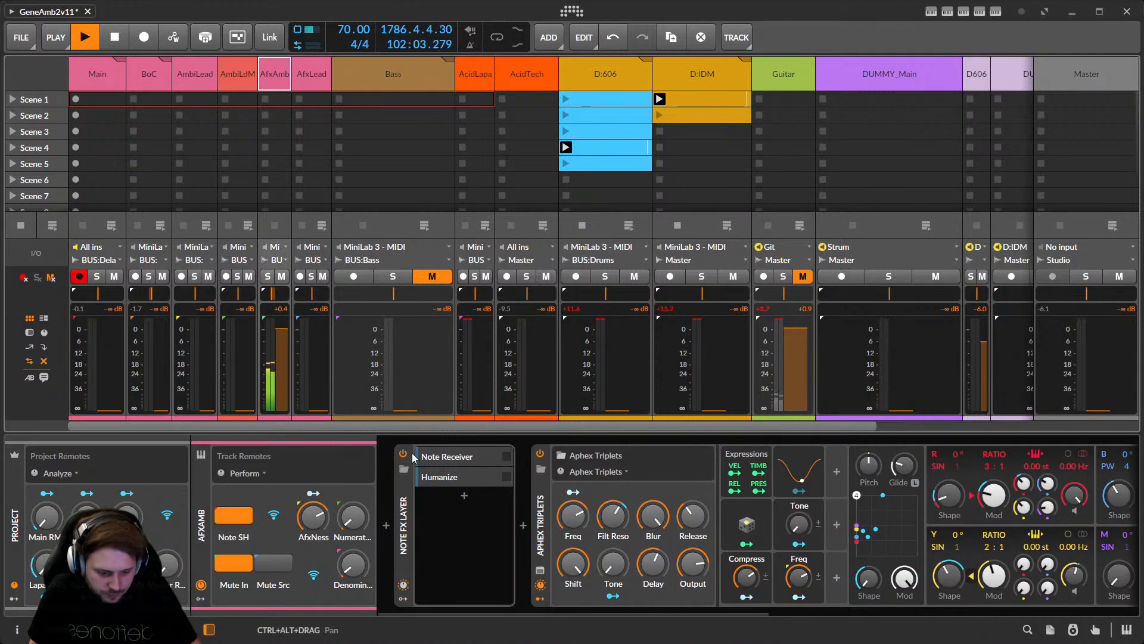
{"action": "left_click", "coordinate": [444, 458]}
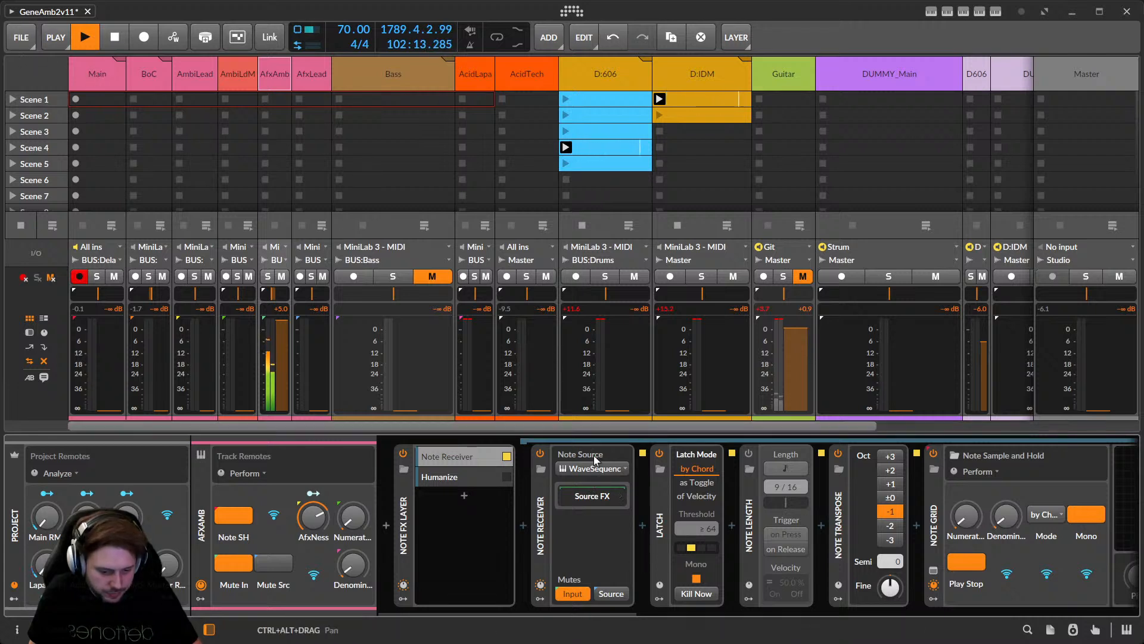
{"action": "left_click_drag", "start_coordinate": [558, 613], "coordinate": [702, 603]}
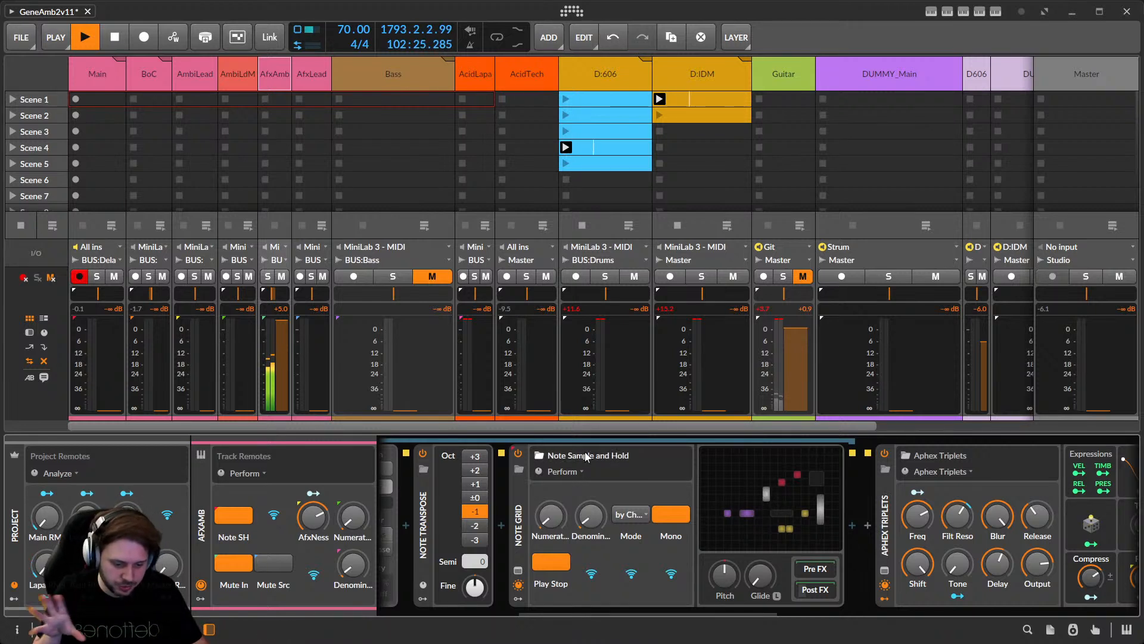
{"action": "left_click_drag", "start_coordinate": [727, 612], "coordinate": [574, 605]}
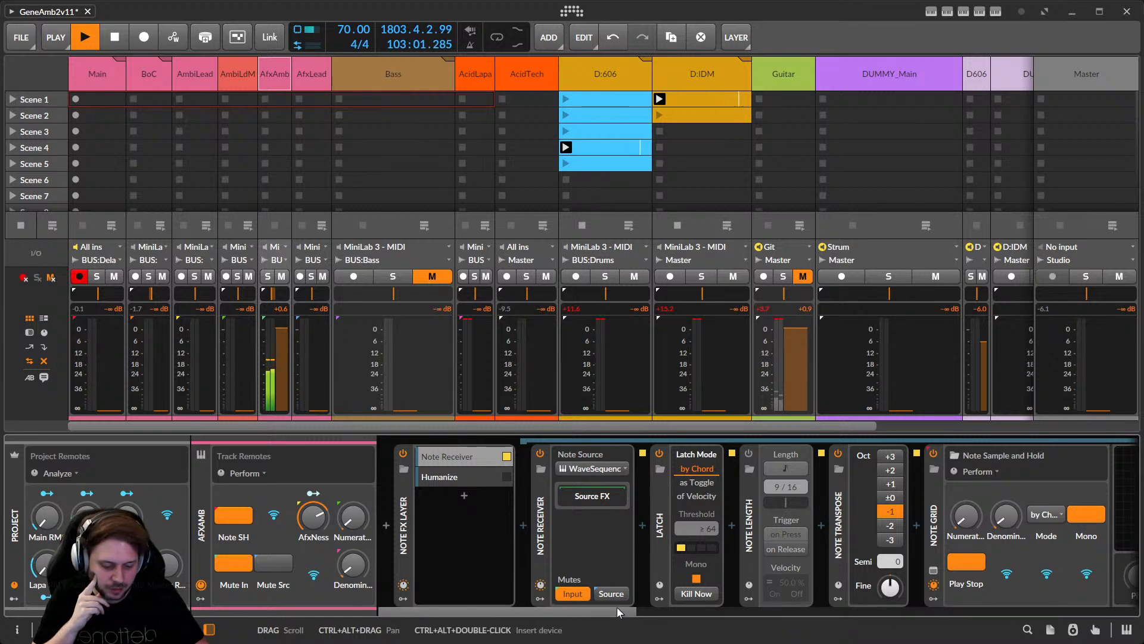
Set the Note Sample and Hold grid's Numerator to 3 and scroll back to the Latch device.
{"action": "left_click_drag", "start_coordinate": [617, 611], "coordinate": [739, 617]}
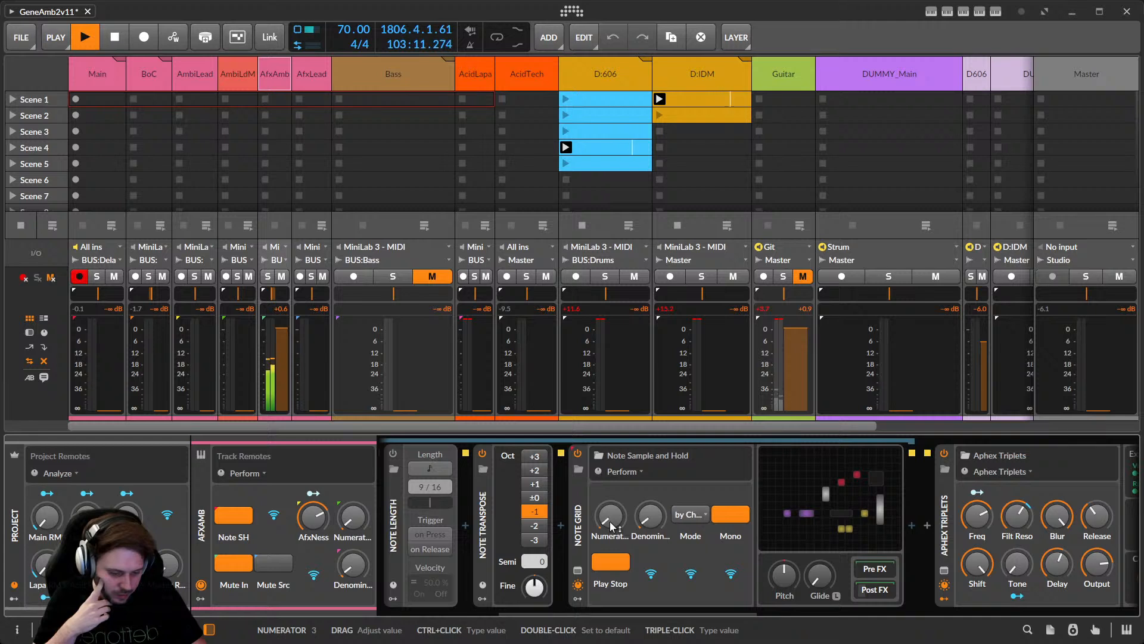
{"action": "left_click_drag", "start_coordinate": [610, 521], "coordinate": [620, 516]}
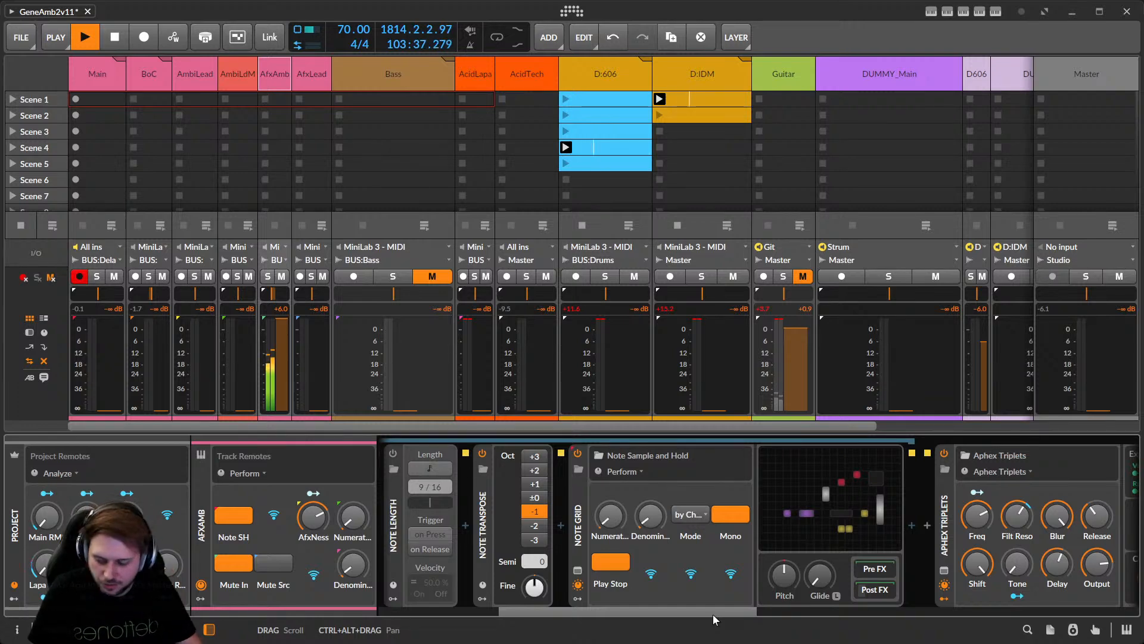
{"action": "left_click_drag", "start_coordinate": [713, 614], "coordinate": [668, 609]}
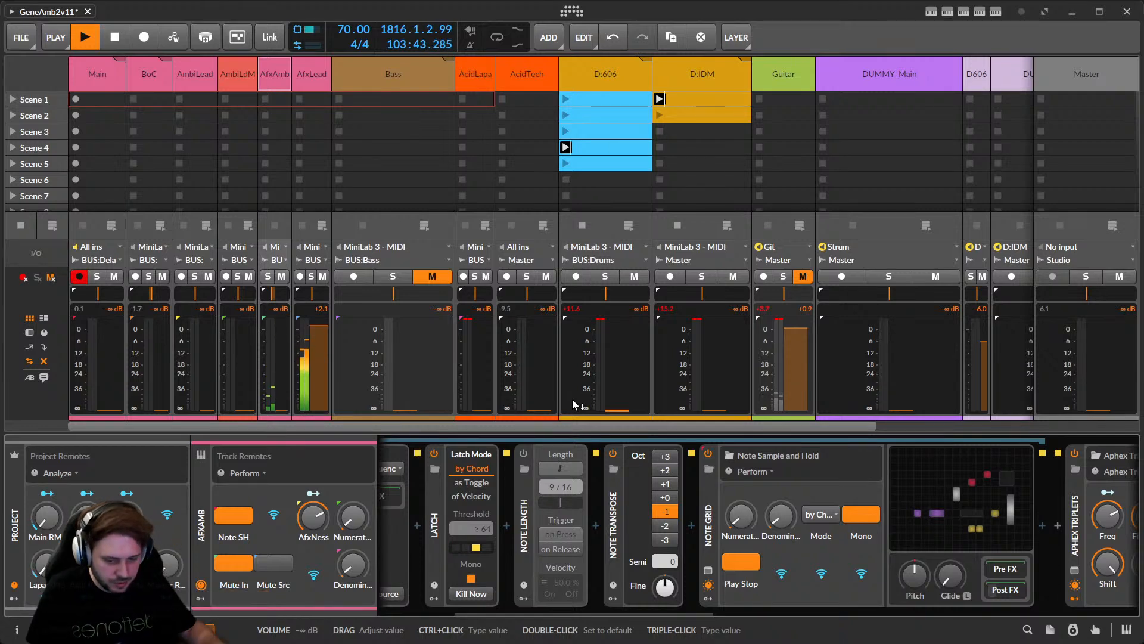
Select AfxLead and open its Note Receiver layer chain.
{"action": "left_click", "coordinate": [303, 74]}
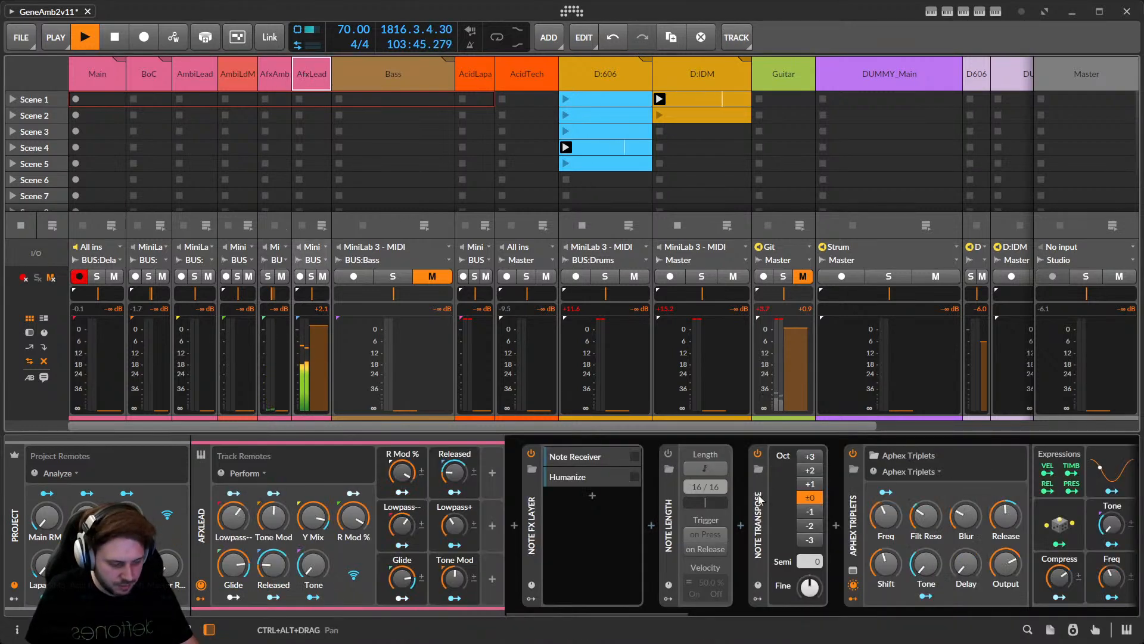
{"action": "left_click", "coordinate": [568, 459]}
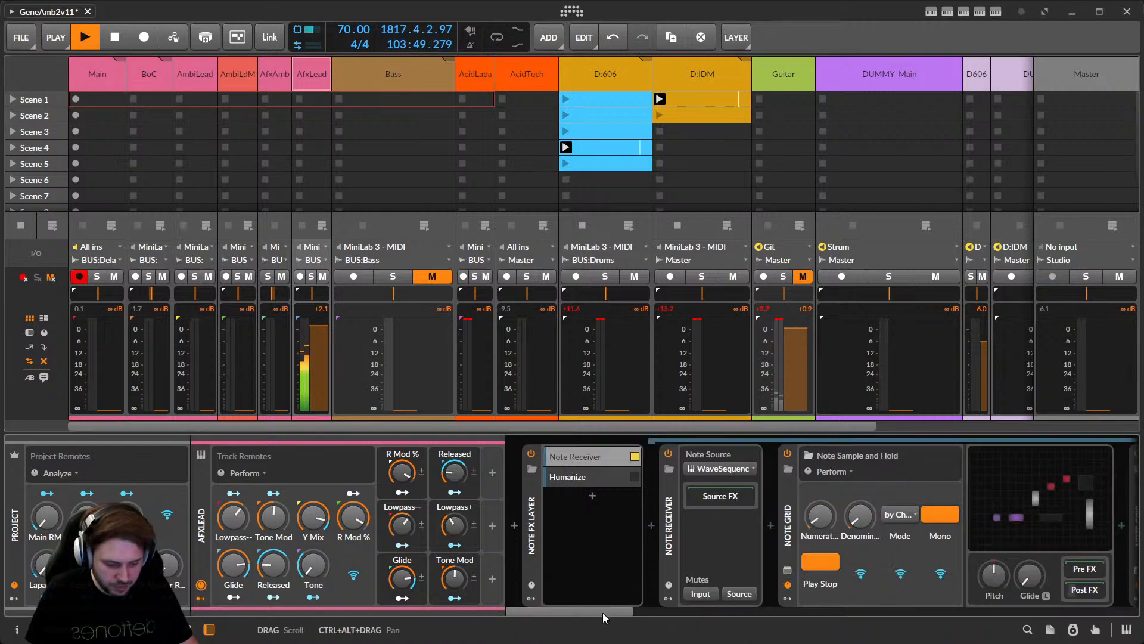
{"action": "left_click_drag", "start_coordinate": [603, 612], "coordinate": [624, 599]}
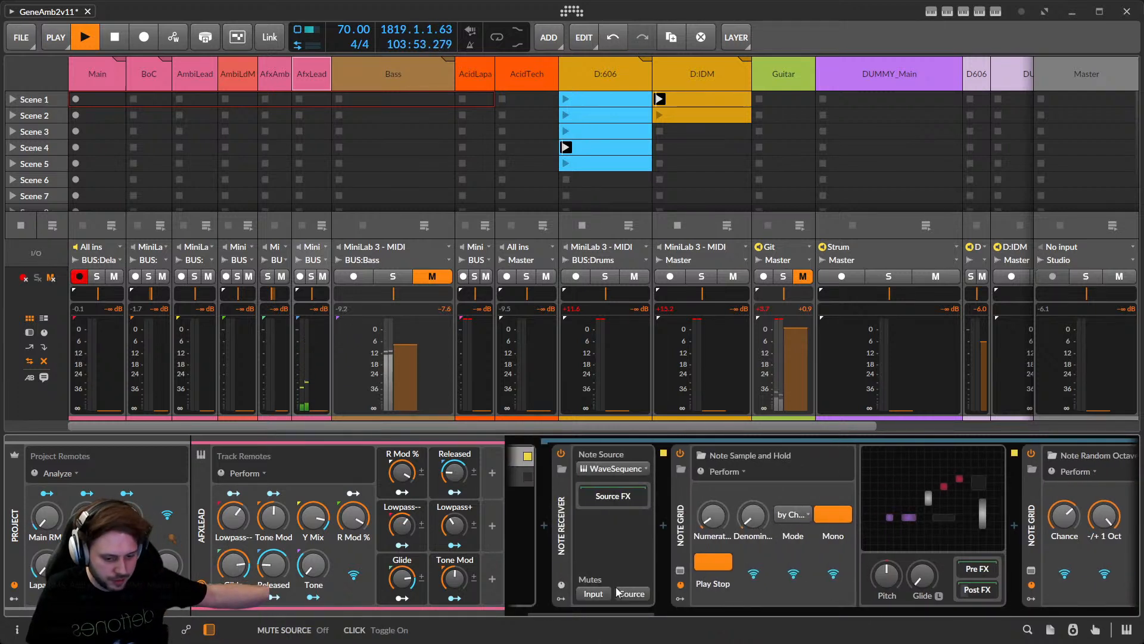
Unmute Bass and open its Note Receiver layer showing Latch by Chord, Note Octave wrap and Fat Bass.
{"action": "left_click", "coordinate": [425, 279]}
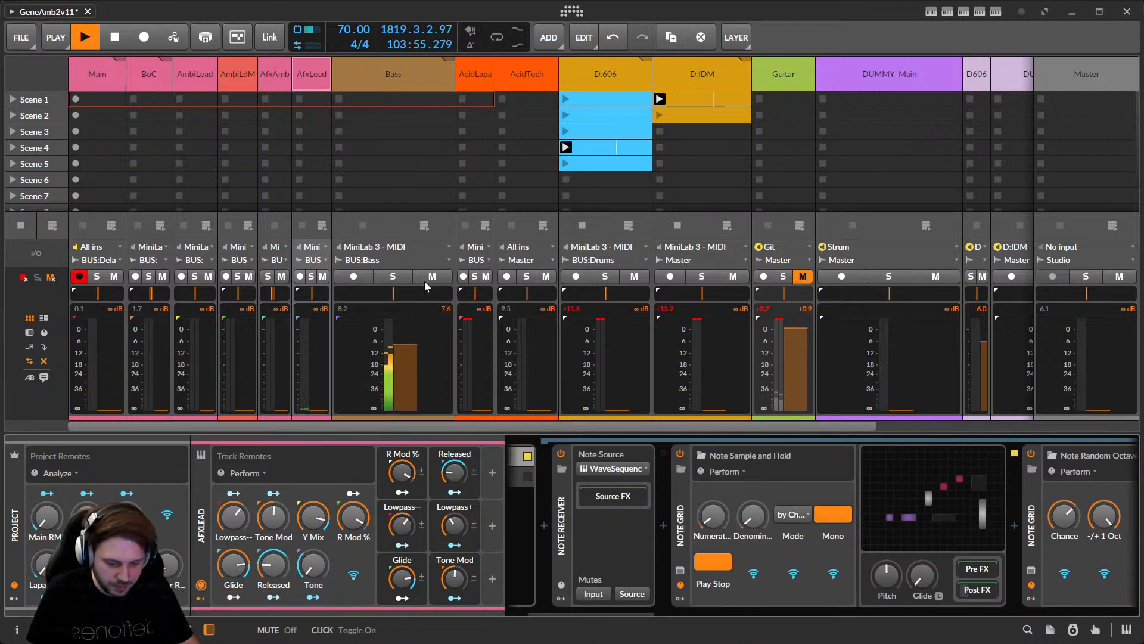
{"action": "left_click", "coordinate": [385, 84]}
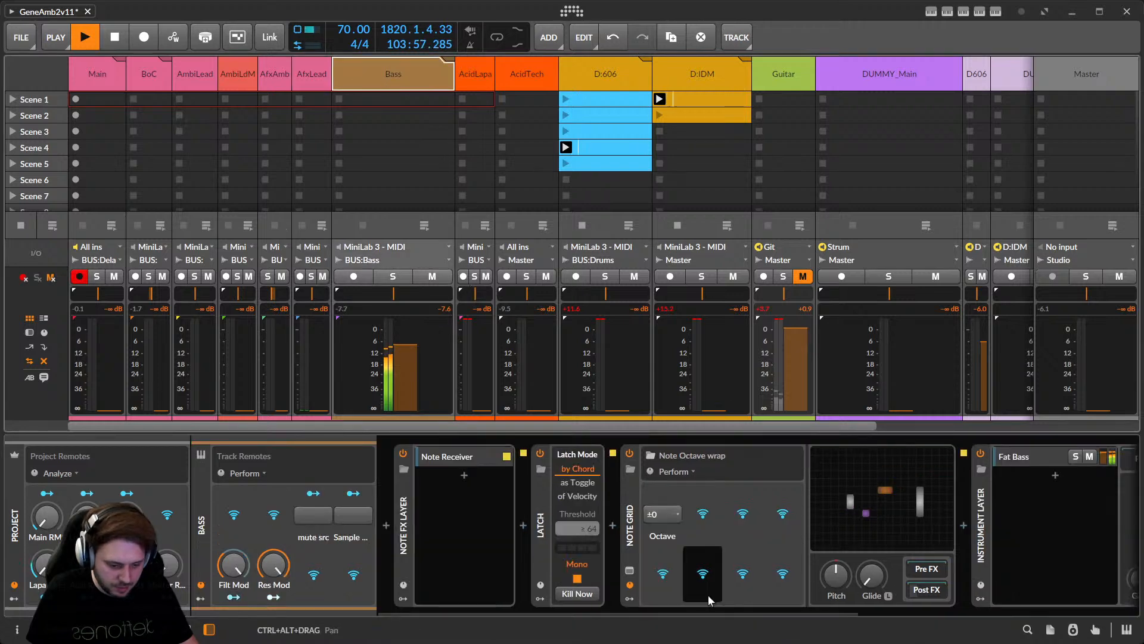
{"action": "left_click_drag", "start_coordinate": [696, 610], "coordinate": [714, 582]}
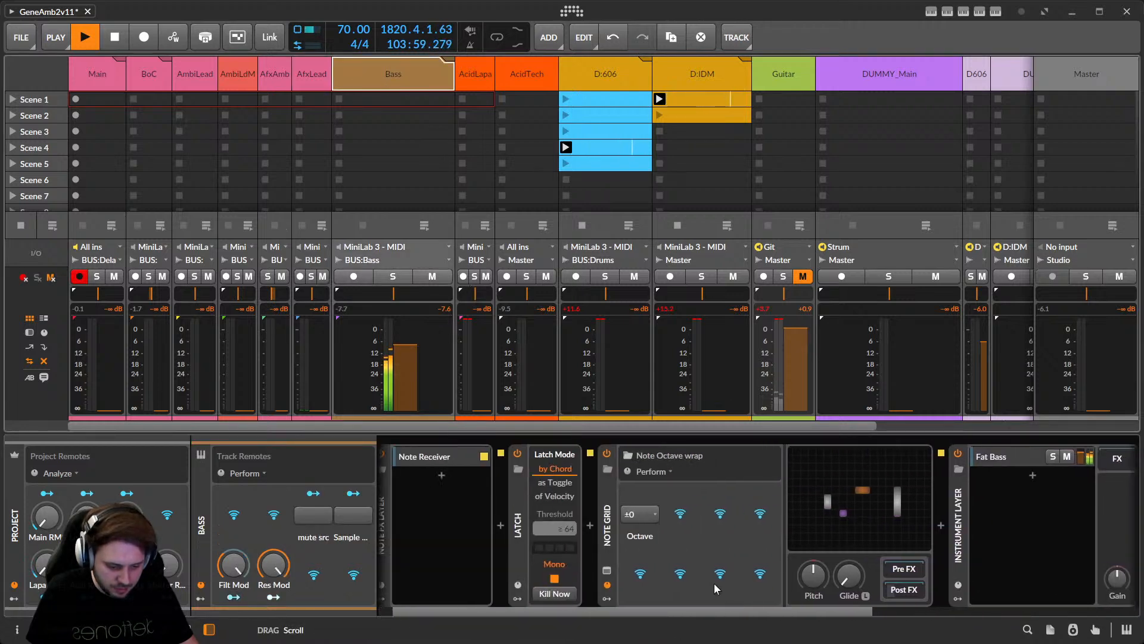
{"action": "left_click", "coordinate": [435, 460]}
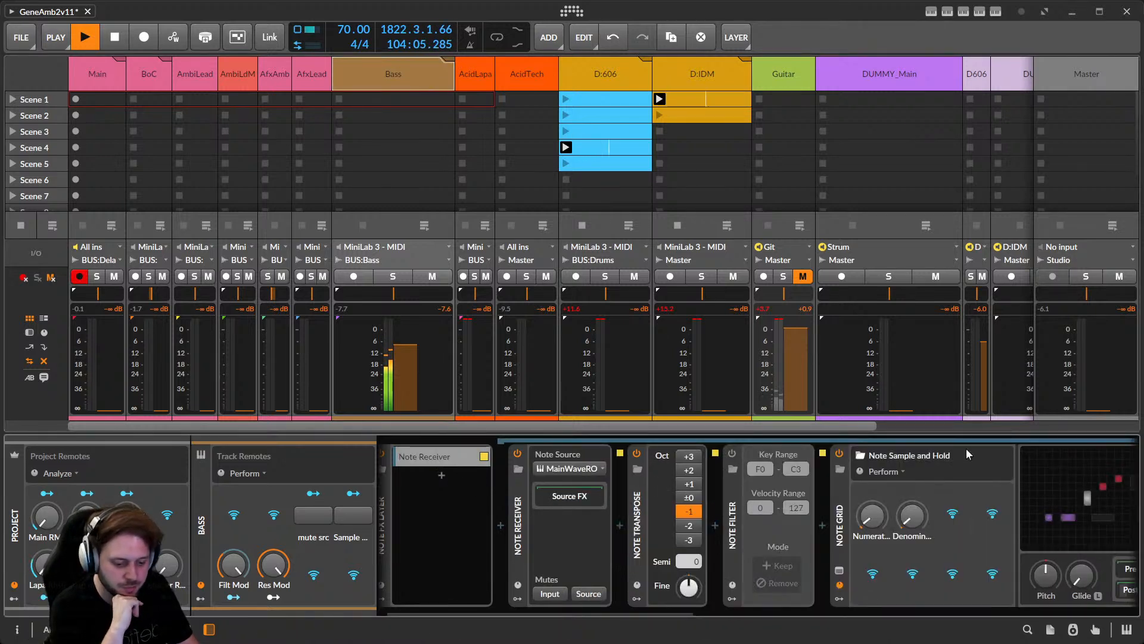
{"action": "left_click_drag", "start_coordinate": [670, 612], "coordinate": [924, 600]}
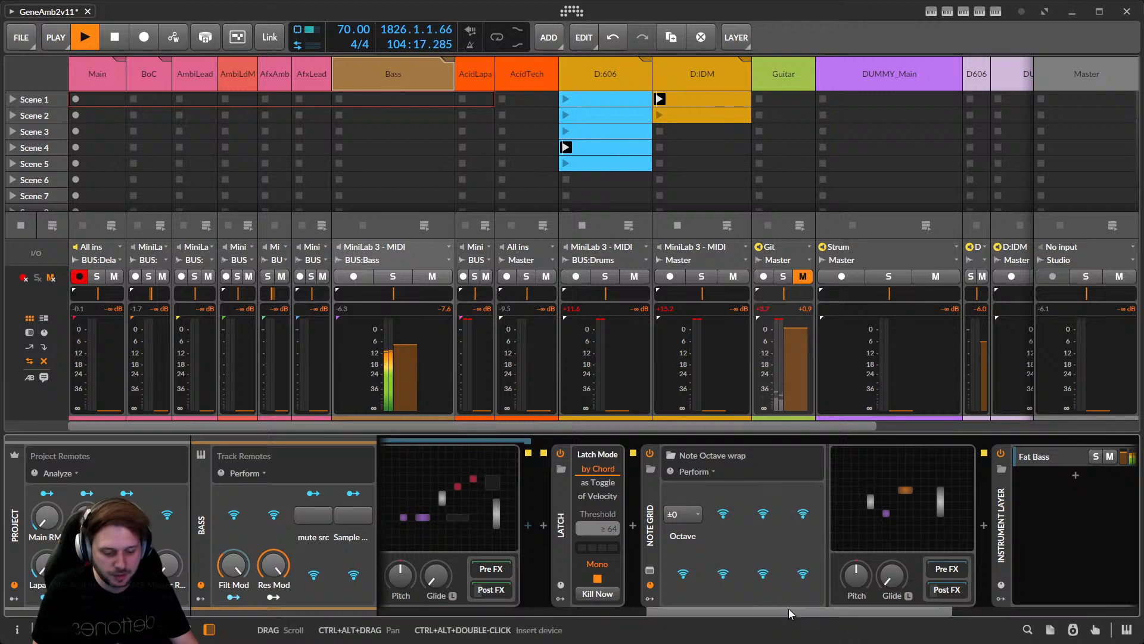
{"action": "left_click_drag", "start_coordinate": [788, 608], "coordinate": [728, 607]}
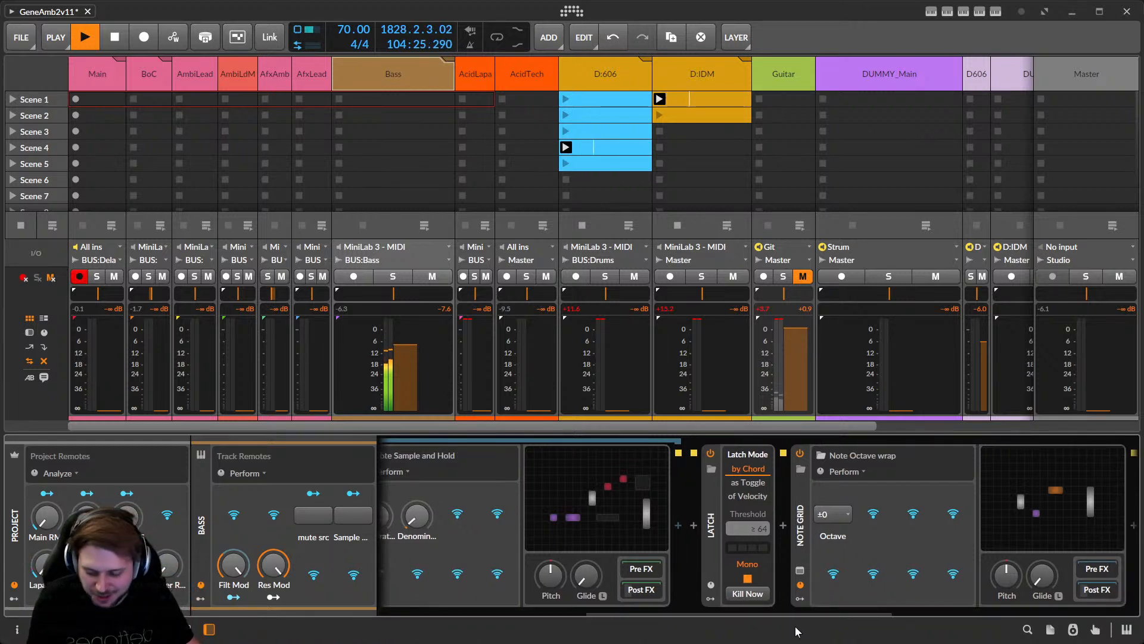
{"action": "left_click_drag", "start_coordinate": [842, 608], "coordinate": [911, 506]}
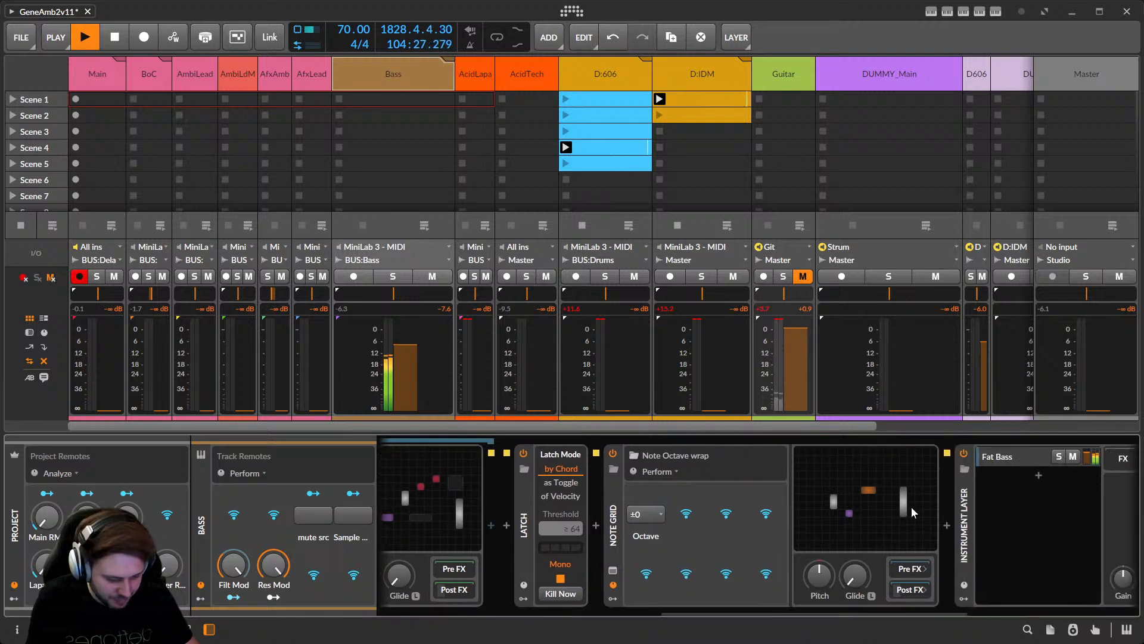
{"action": "left_click", "coordinate": [886, 487]}
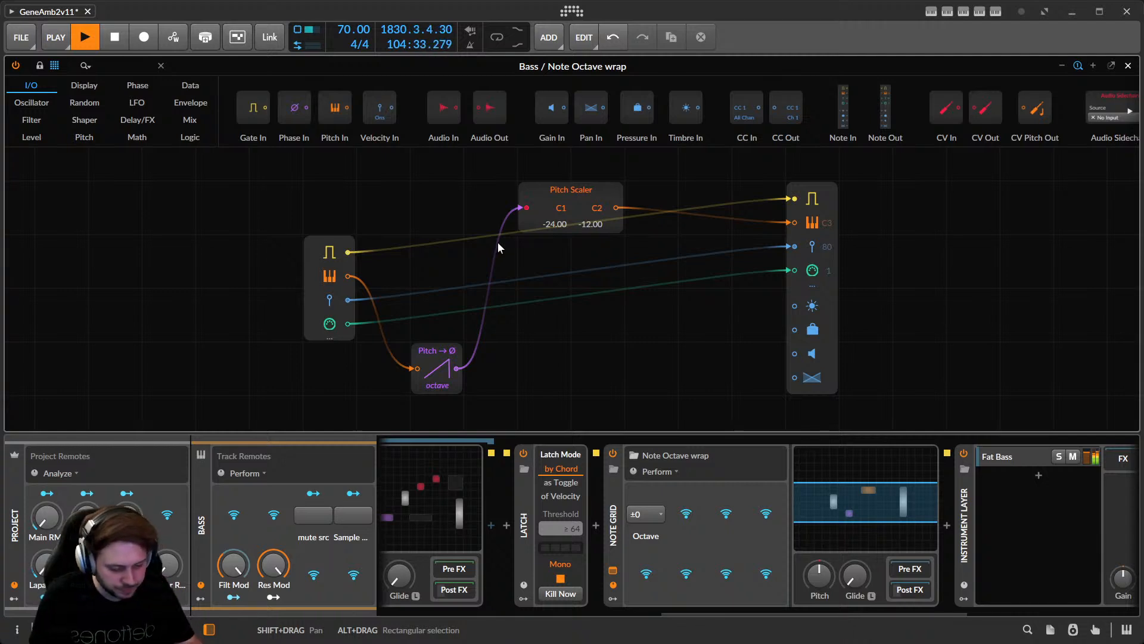
{"action": "left_click_drag", "start_coordinate": [832, 614], "coordinate": [960, 599]}
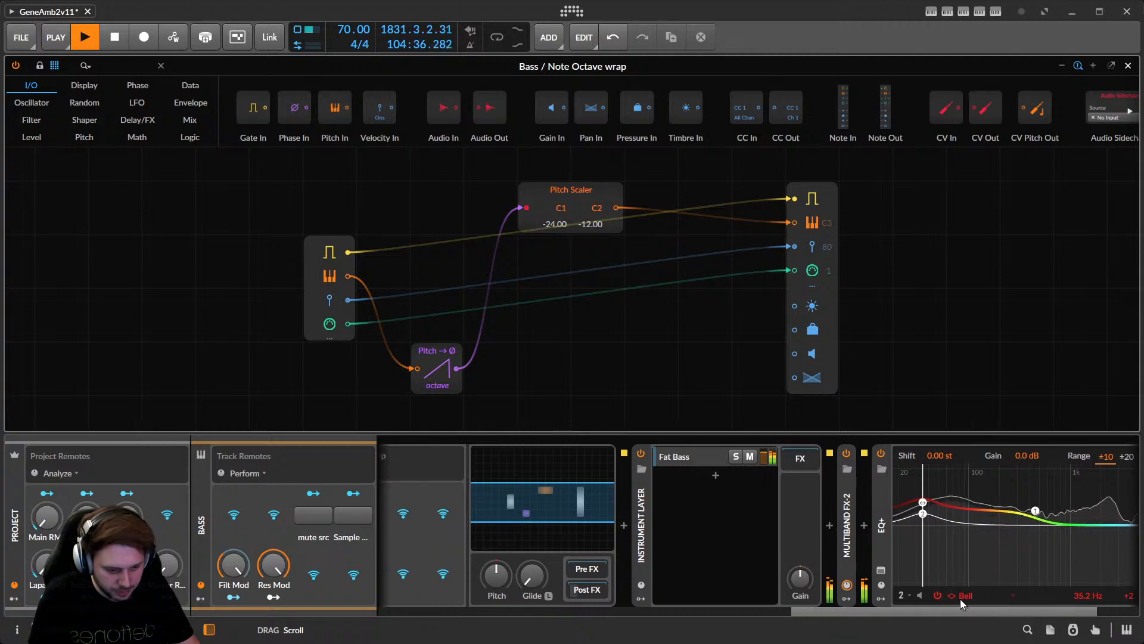
{"action": "left_click", "coordinate": [1128, 66]}
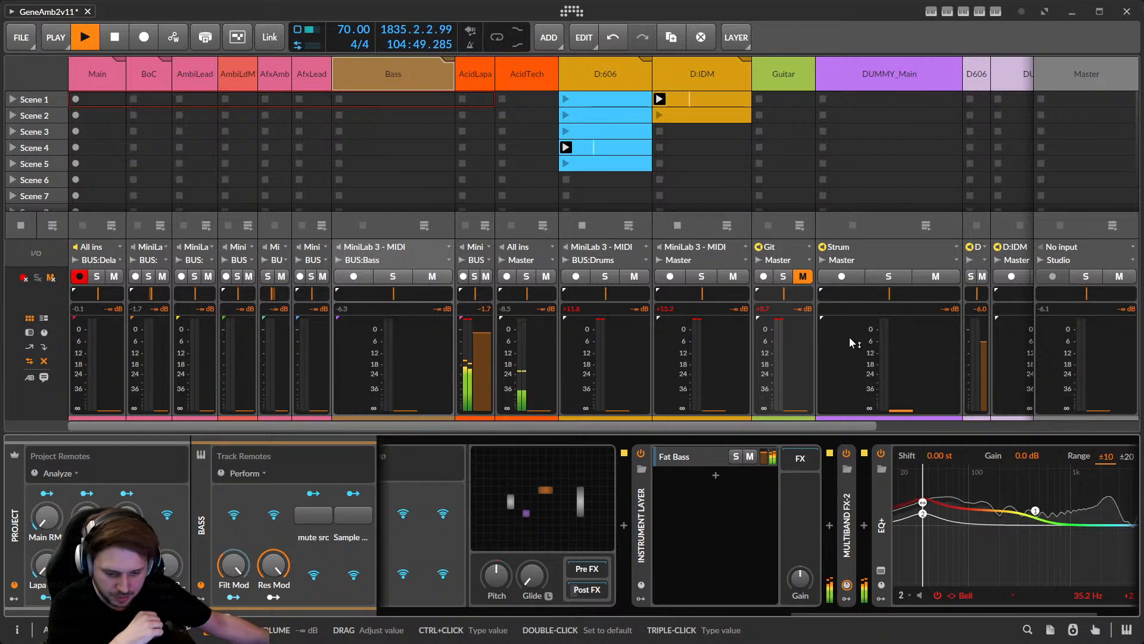
Inspect AcidLapa's Note Sample and Hold and Note Receiver layers, leaving the note source unchanged.
{"action": "left_click", "coordinate": [474, 78]}
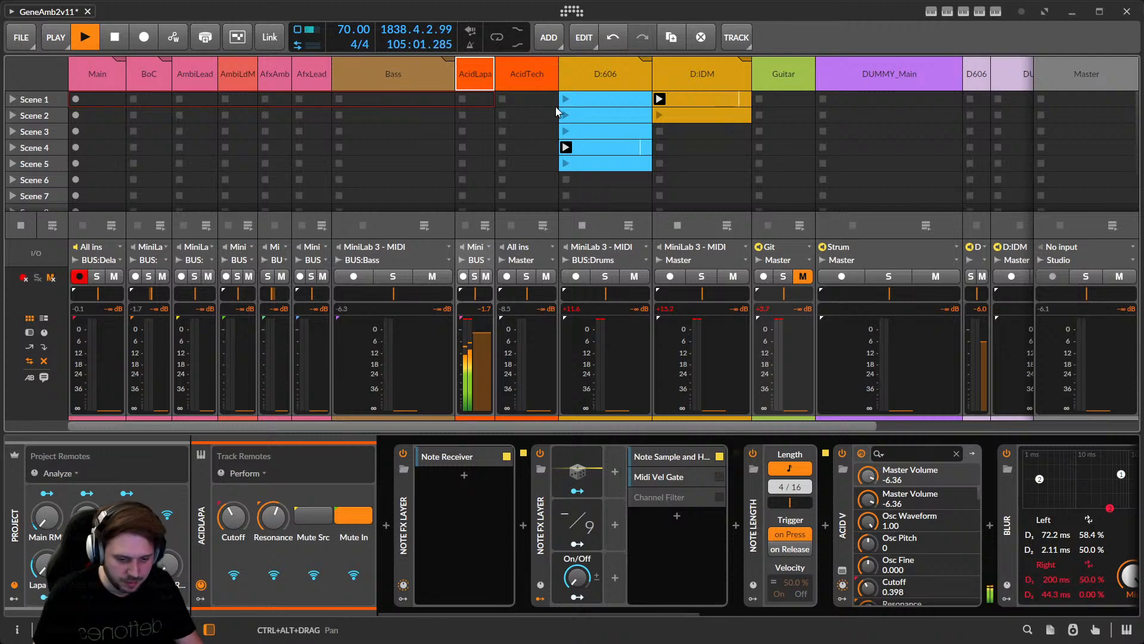
{"action": "left_click", "coordinate": [653, 456]}
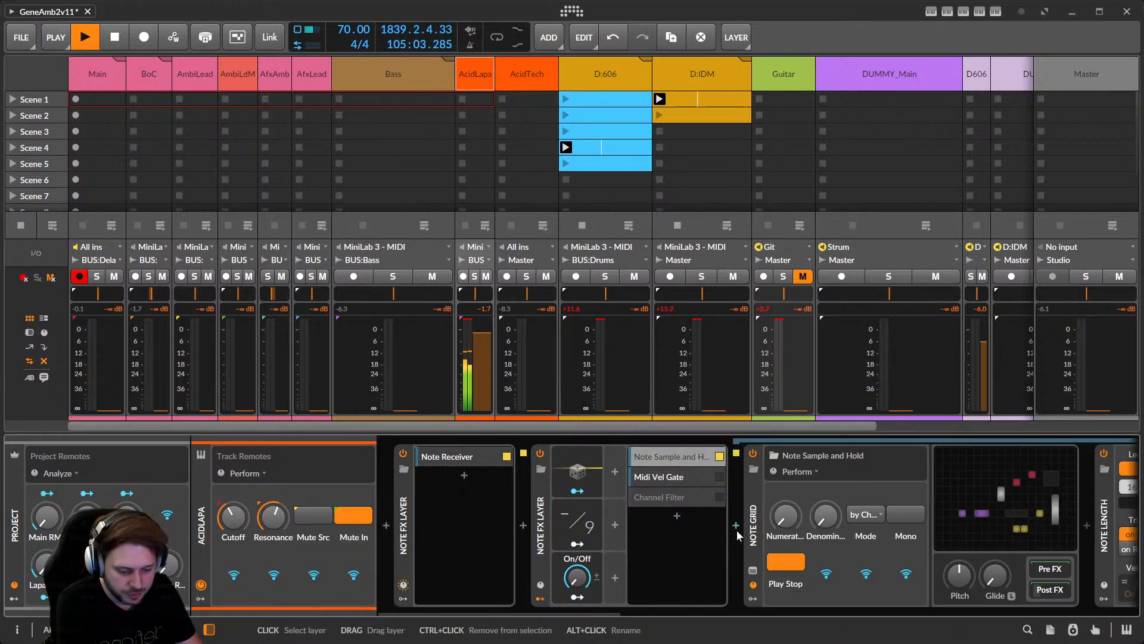
{"action": "left_click", "coordinate": [453, 454]}
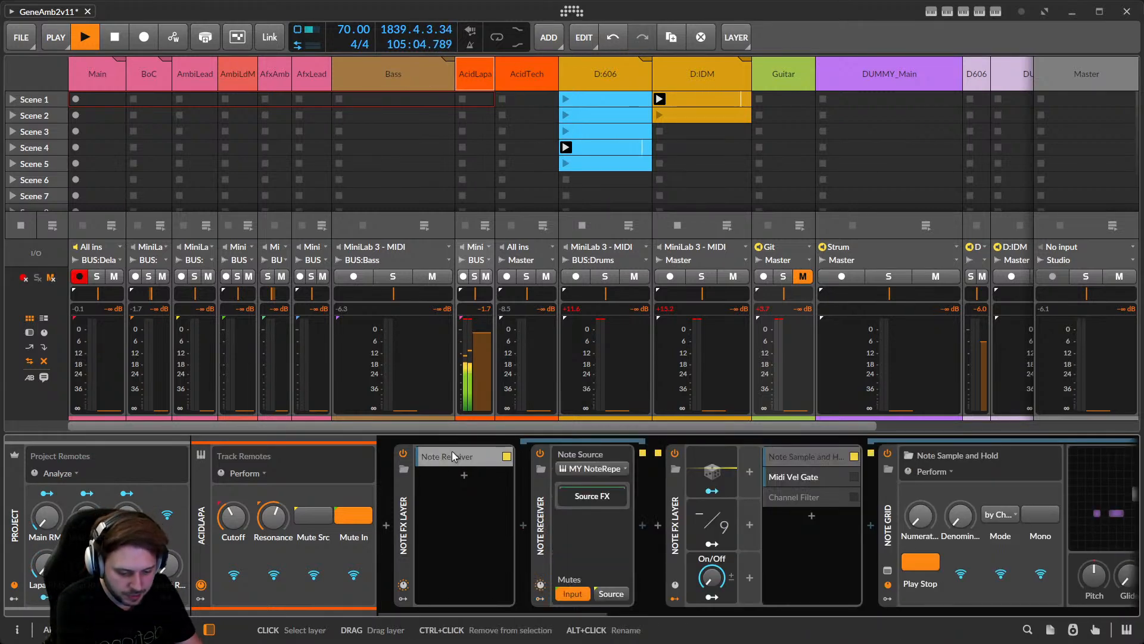
{"action": "left_click", "coordinate": [593, 470]}
{"action": "left_click", "coordinate": [592, 471]}
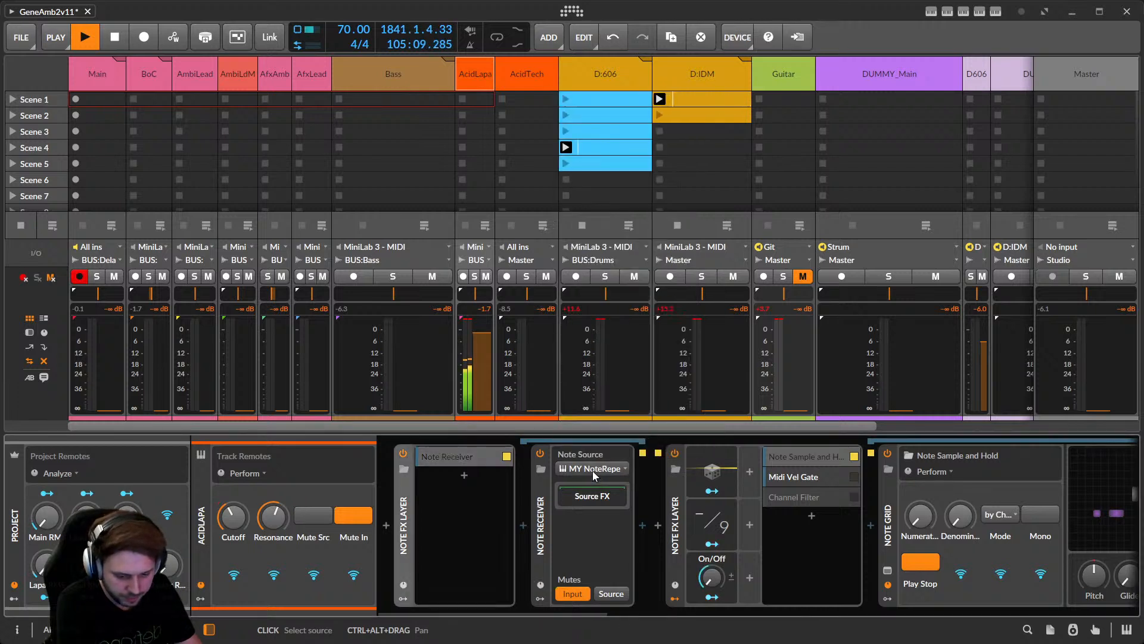
{"action": "left_click_drag", "start_coordinate": [598, 609], "coordinate": [686, 608]}
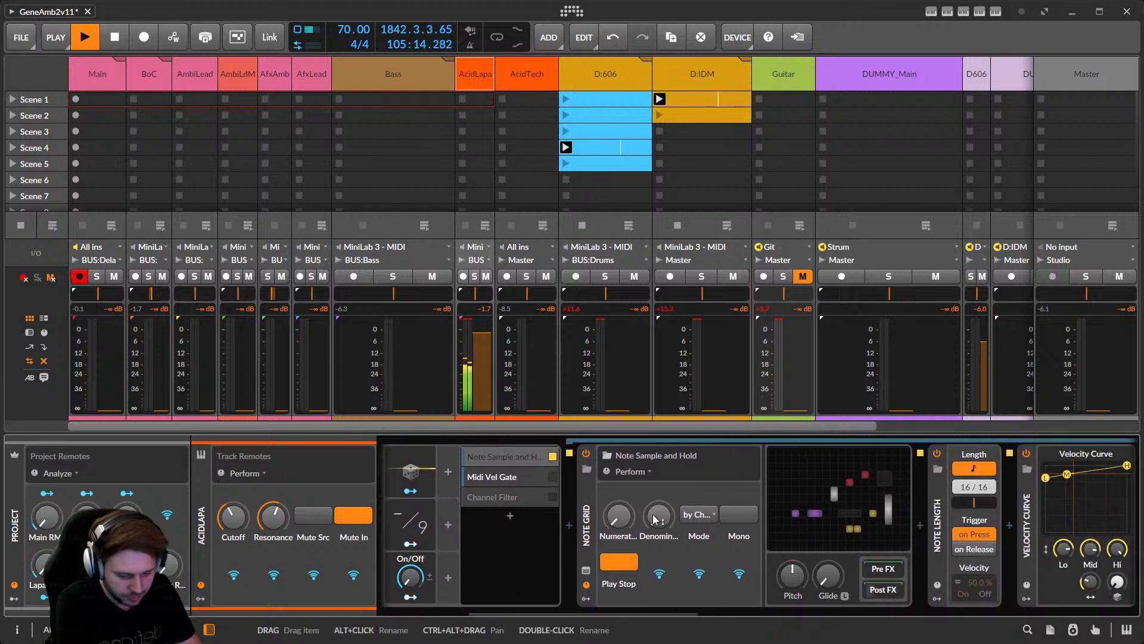
Check the Midi Vel Gate layer and raise AcidLapa's volume to -0.7 dB.
{"action": "left_click", "coordinate": [515, 469]}
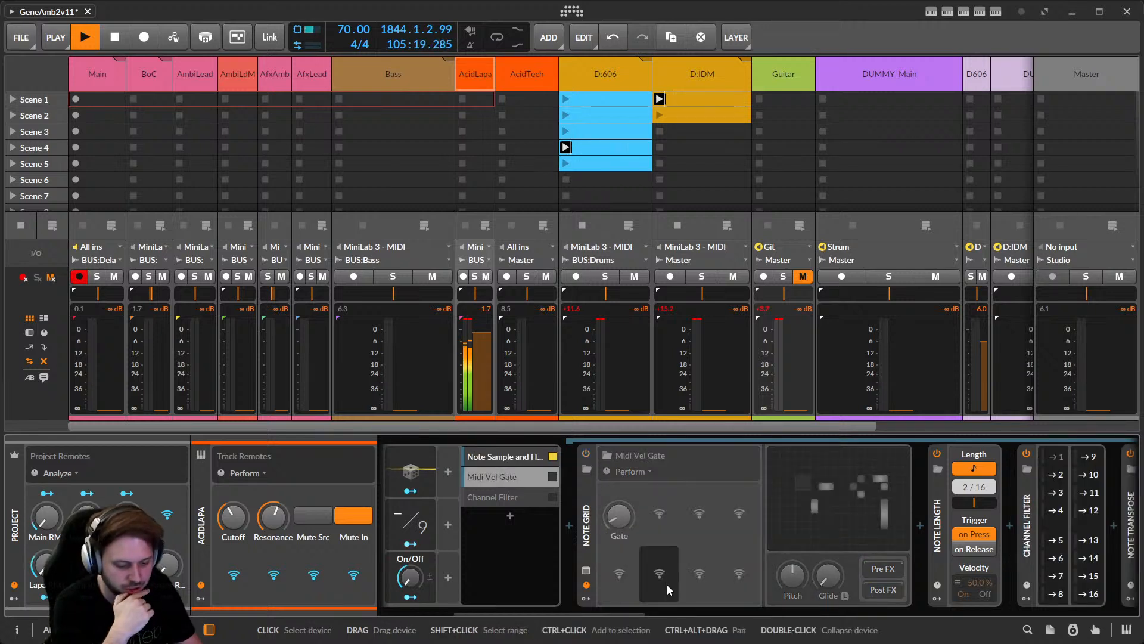
{"action": "left_click_drag", "start_coordinate": [615, 606], "coordinate": [765, 598]}
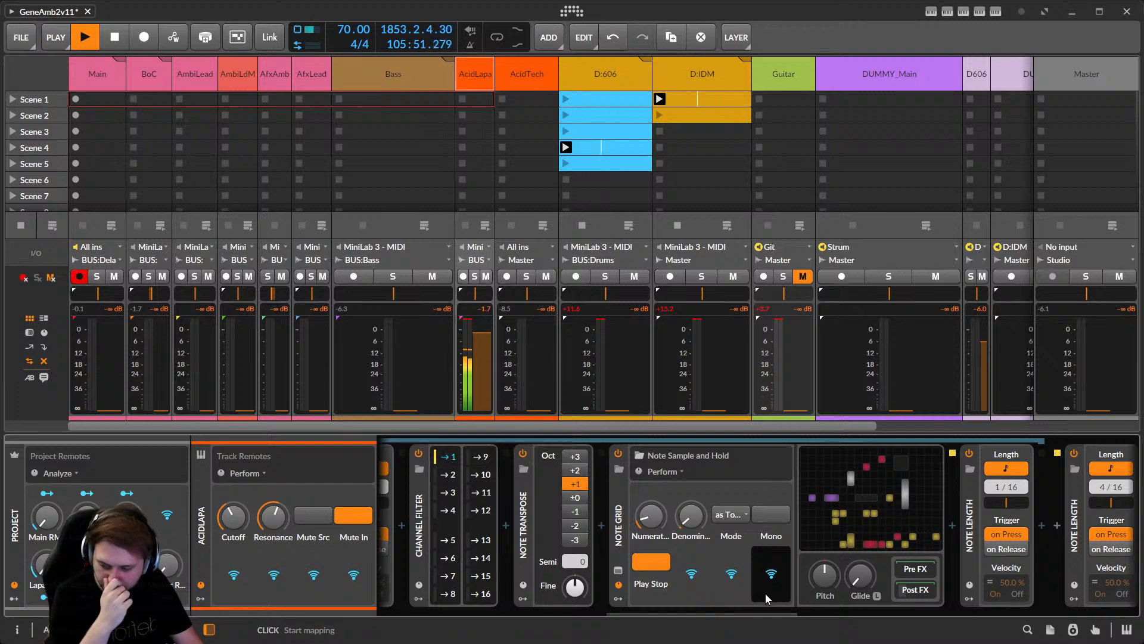
{"action": "left_click_drag", "start_coordinate": [768, 608], "coordinate": [633, 606]}
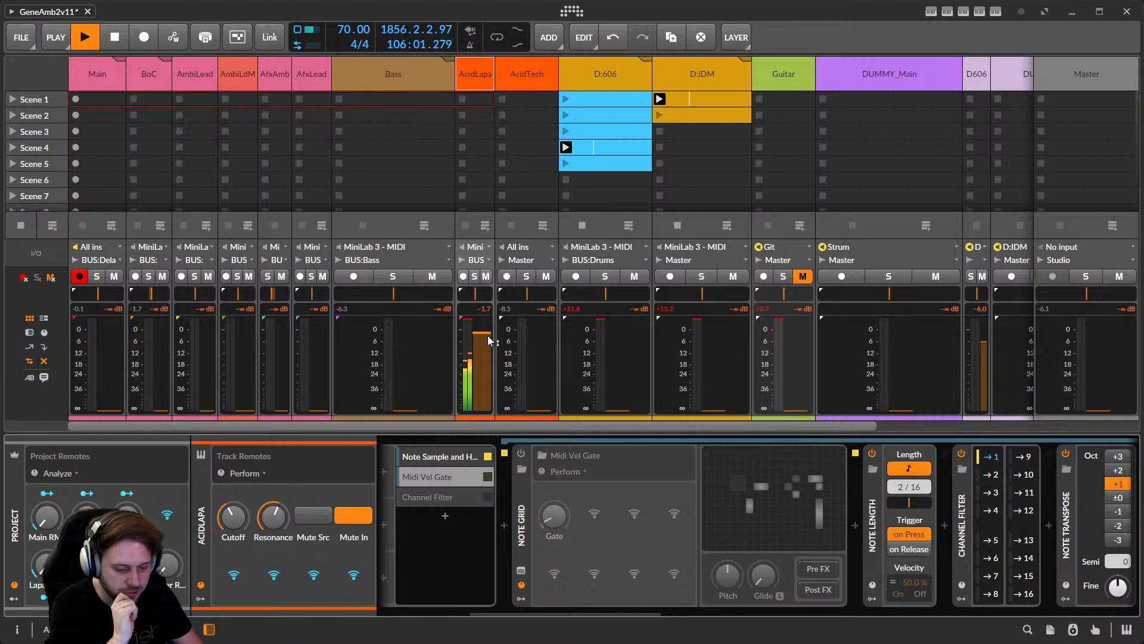
{"action": "left_click_drag", "start_coordinate": [477, 344], "coordinate": [477, 340]}
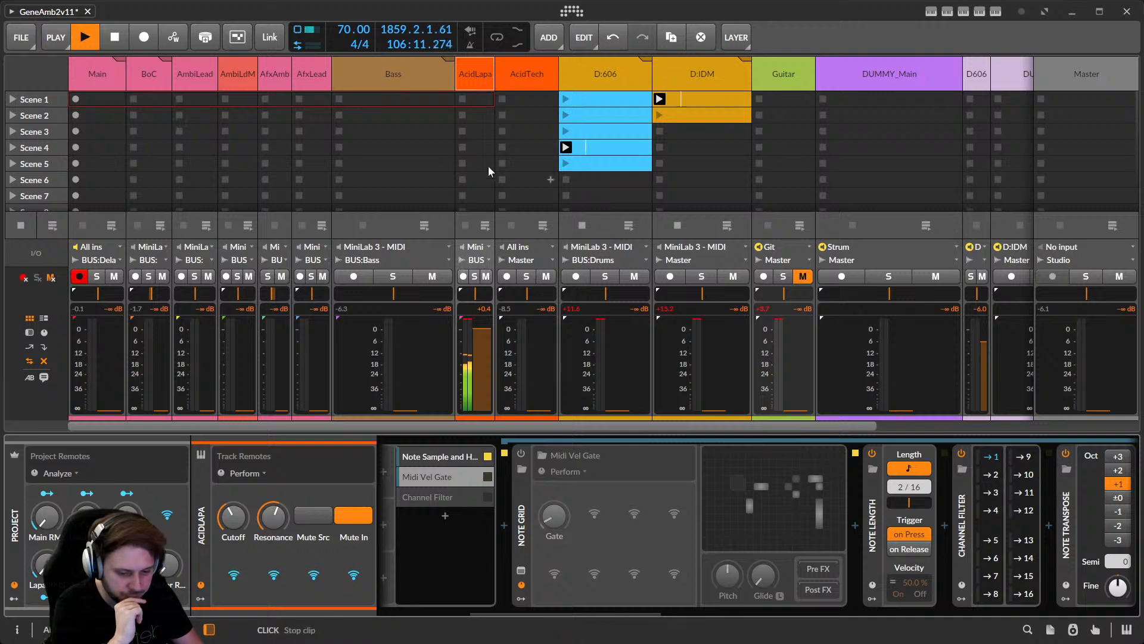
Look at the Acid V plug-in window, then show AcidTech's chain with its Note Receiver from Bass.
{"action": "left_click", "coordinate": [474, 80]}
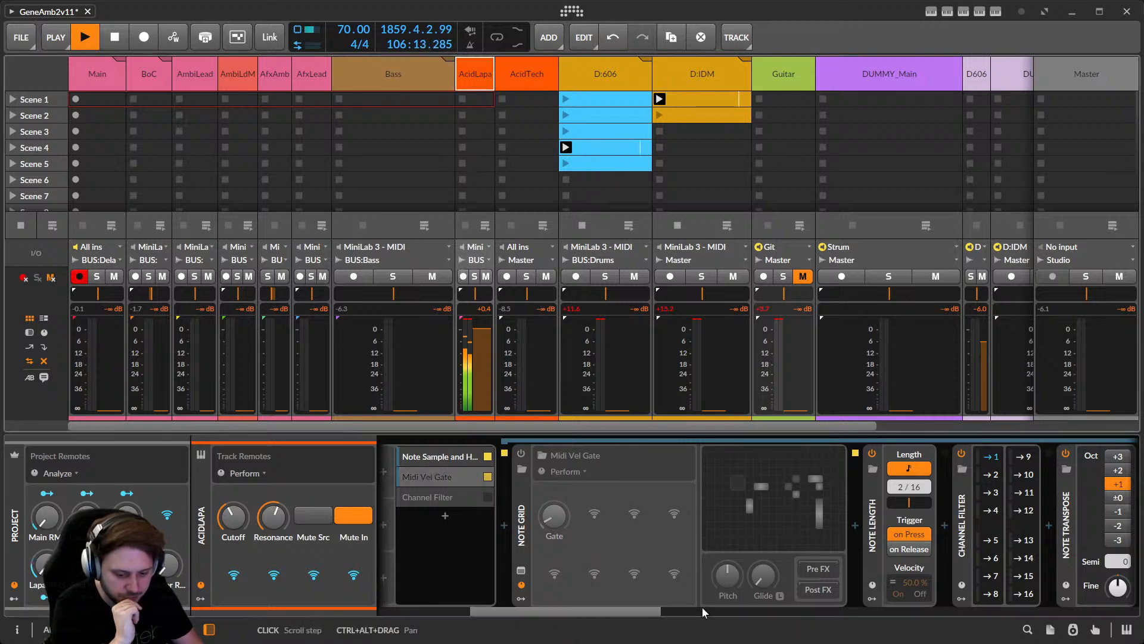
{"action": "left_click_drag", "start_coordinate": [637, 614], "coordinate": [893, 581]}
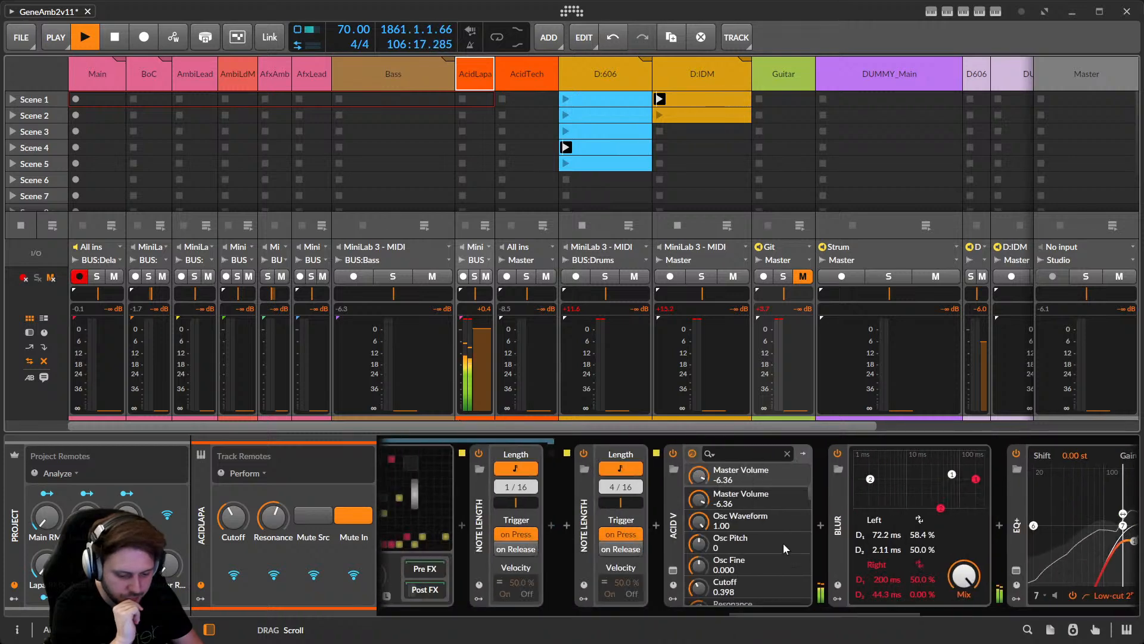
{"action": "left_click", "coordinate": [671, 568]}
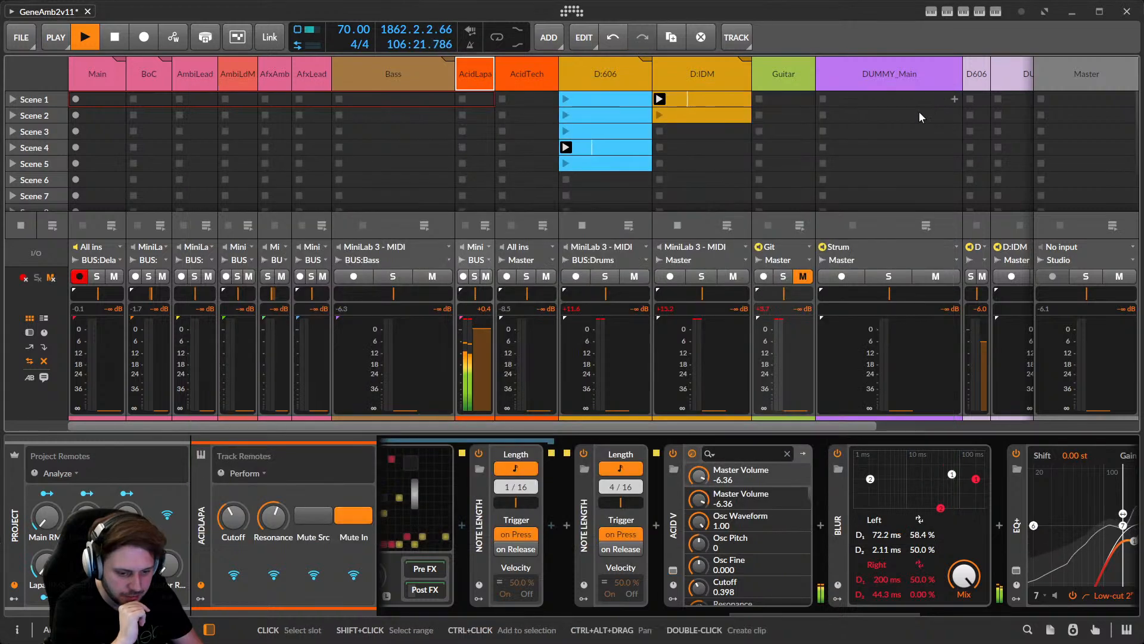
{"action": "left_click", "coordinate": [947, 92]}
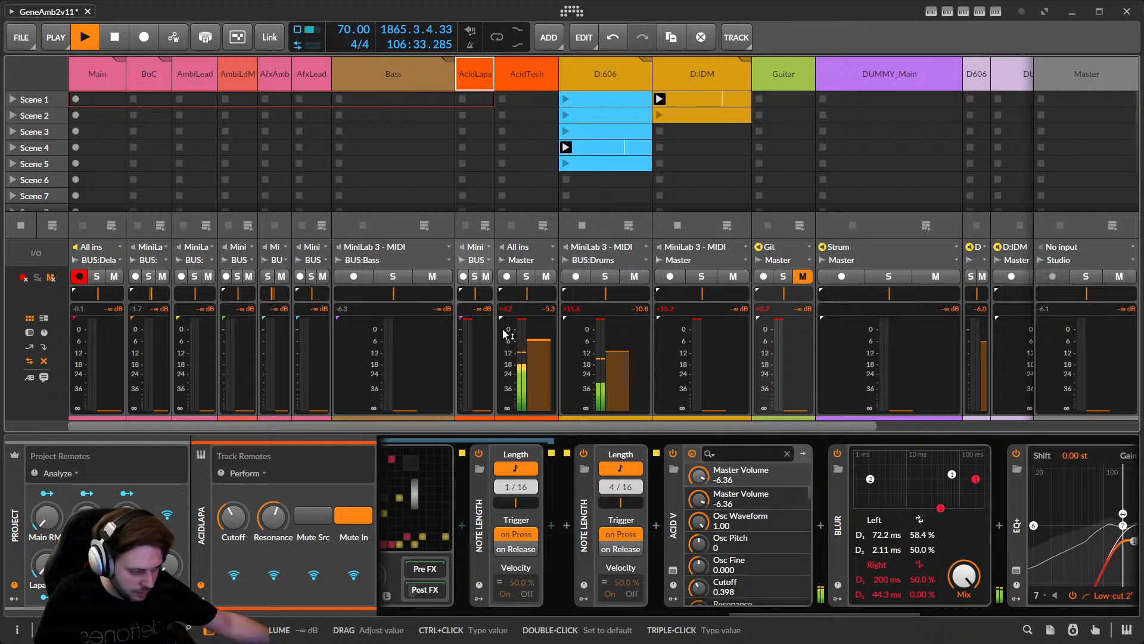
{"action": "left_click", "coordinate": [536, 84]}
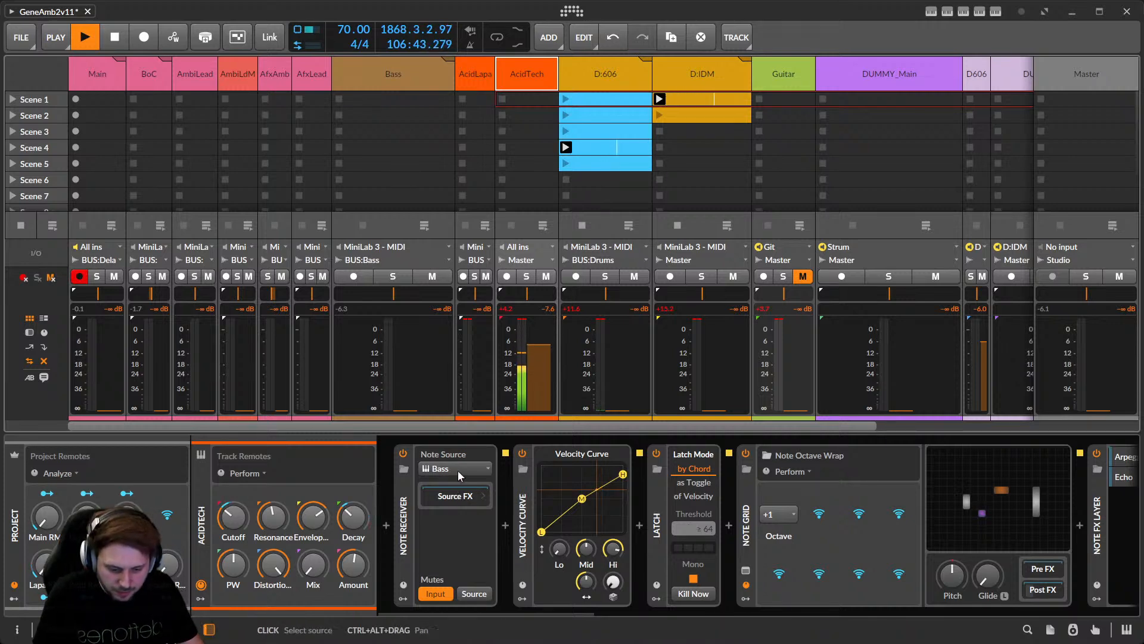
Show AcidTech's Note FX Layer with the Arpeggiator and Echo at 13/16 with 3 repetitions.
{"action": "left_click", "coordinate": [399, 73]}
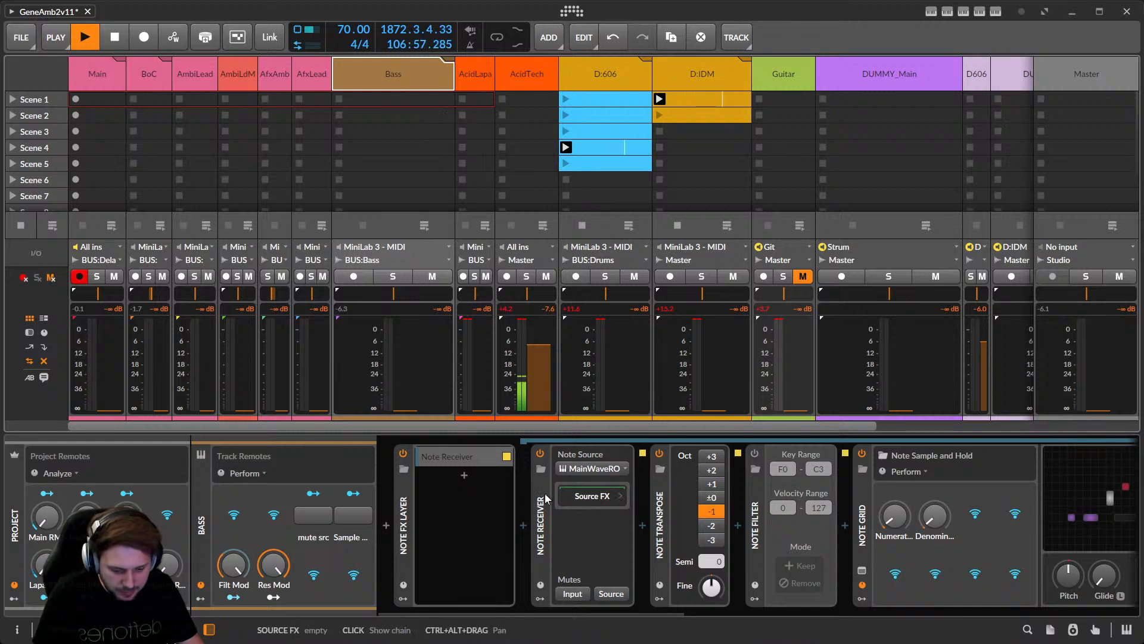
{"action": "left_click", "coordinate": [522, 85]}
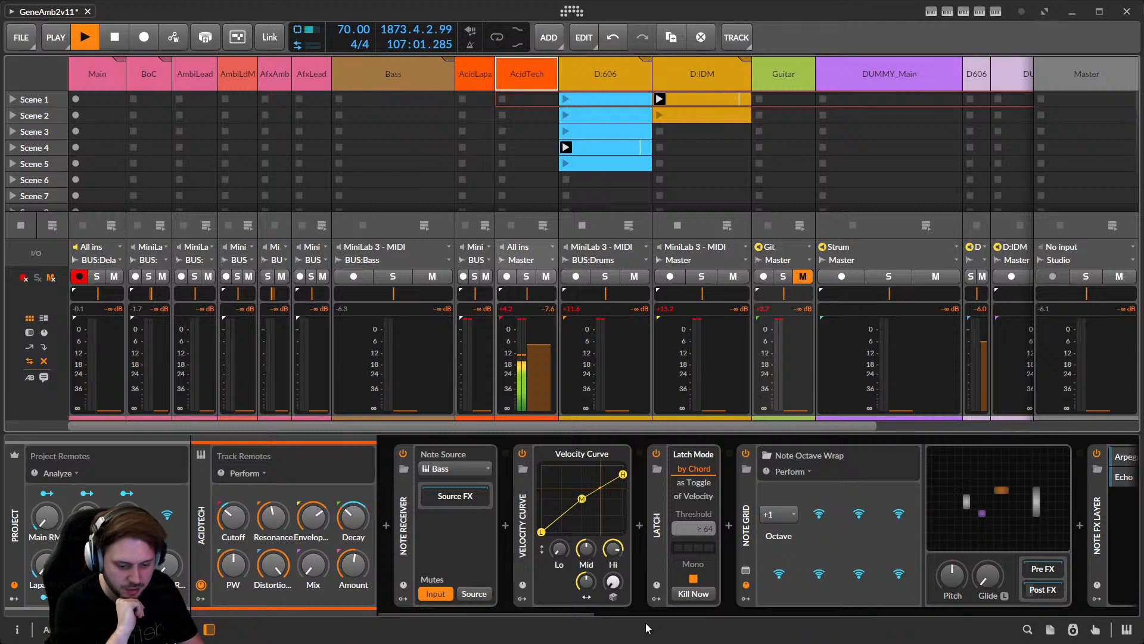
{"action": "left_click_drag", "start_coordinate": [570, 616], "coordinate": [670, 609]}
{"action": "left_click", "coordinate": [672, 453]}
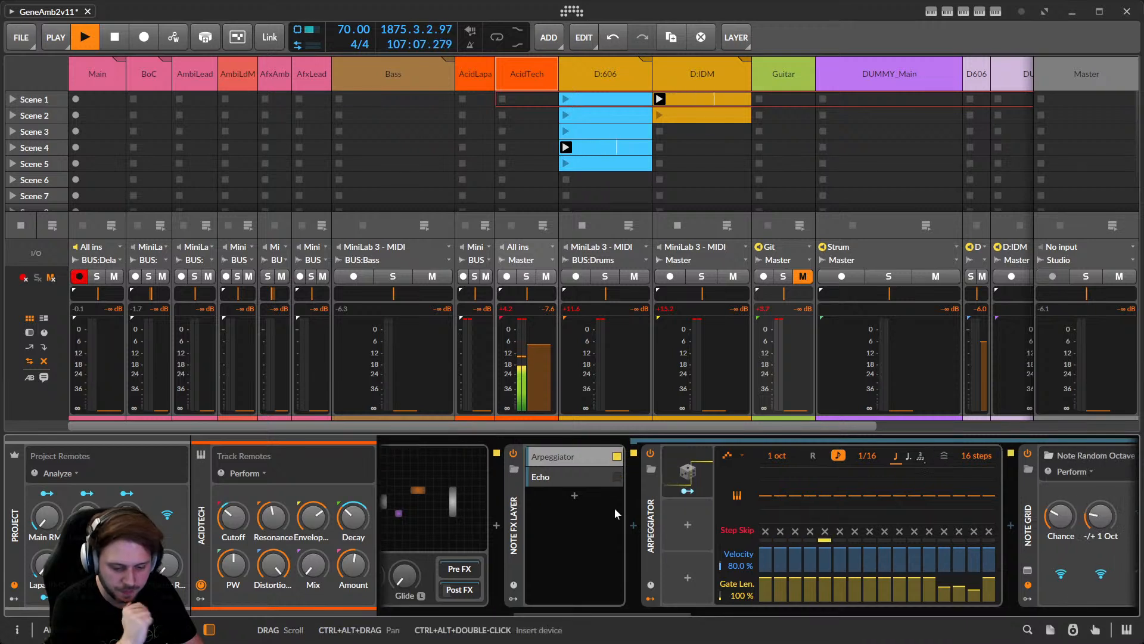
{"action": "left_click", "coordinate": [583, 478]}
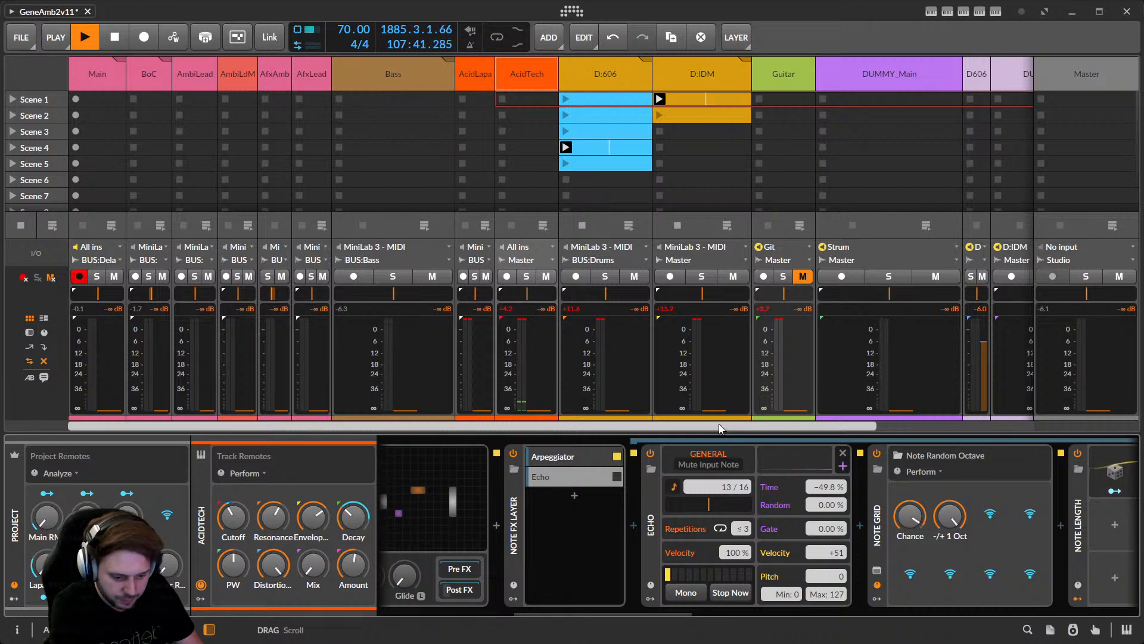
{"action": "left_click_drag", "start_coordinate": [719, 426], "coordinate": [907, 418]}
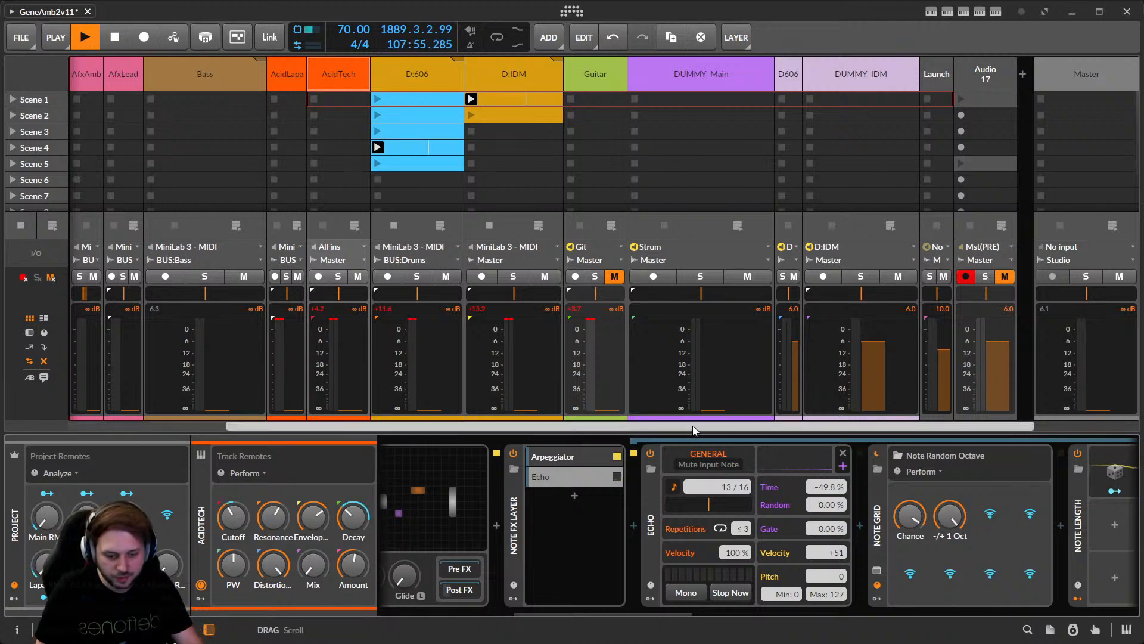
{"action": "left_click_drag", "start_coordinate": [907, 422], "coordinate": [644, 423]}
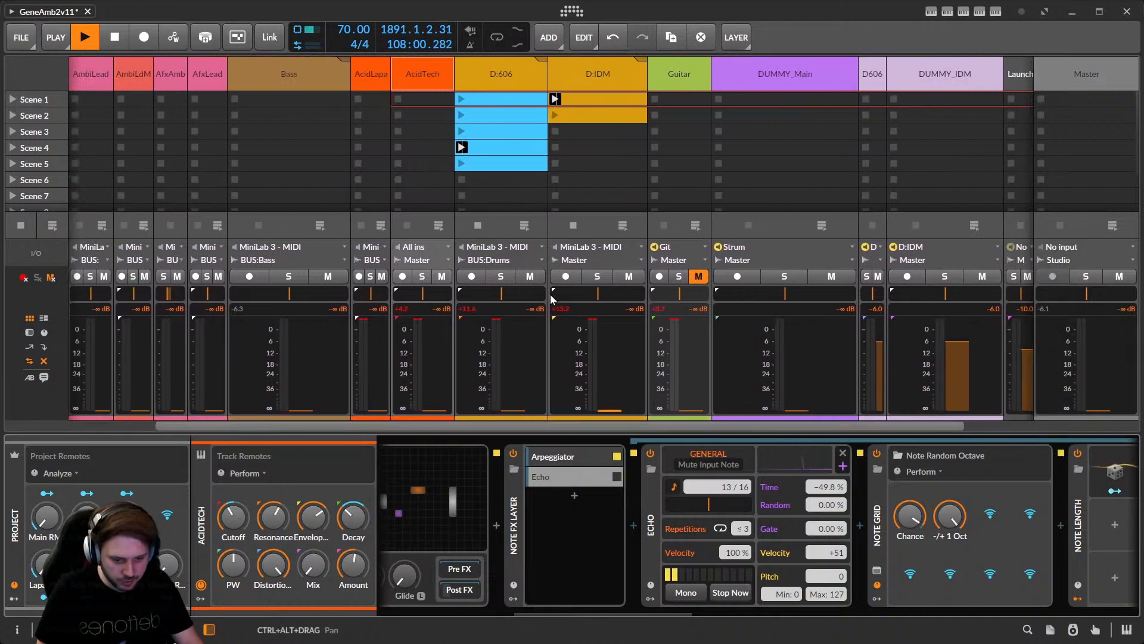
Show the Bass track's note devices, stop playback, and minimize Bitwig to reveal TouchDesigner.
{"action": "left_click", "coordinate": [327, 69]}
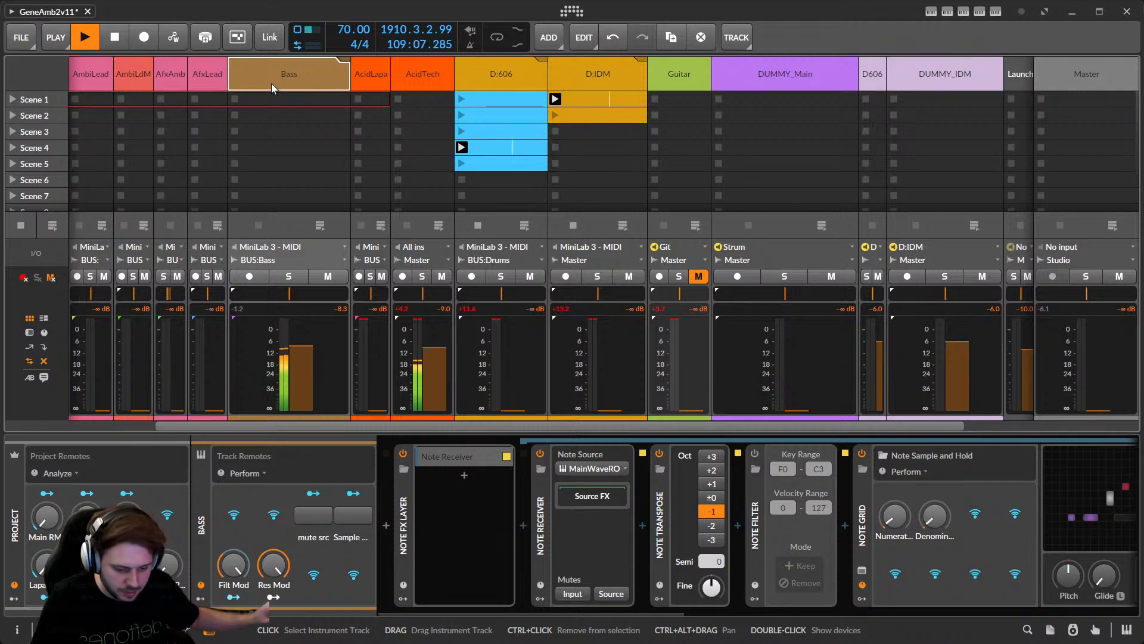
{"action": "key", "text": "space"}
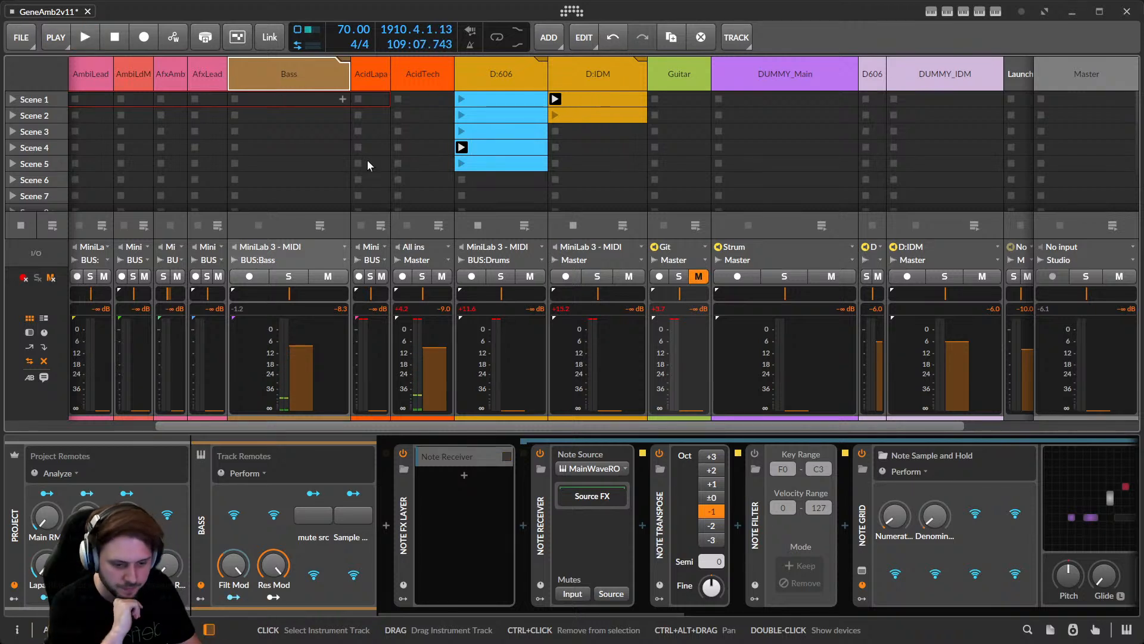
{"action": "left_click_drag", "start_coordinate": [795, 426], "coordinate": [866, 427]}
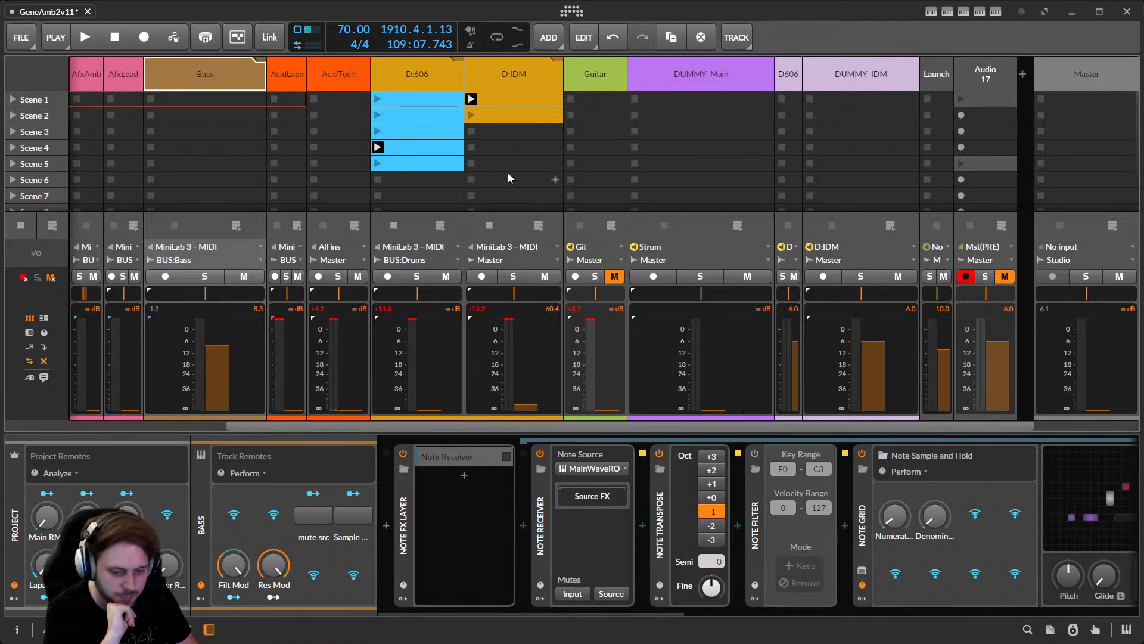
{"action": "left_click", "coordinate": [1069, 12]}
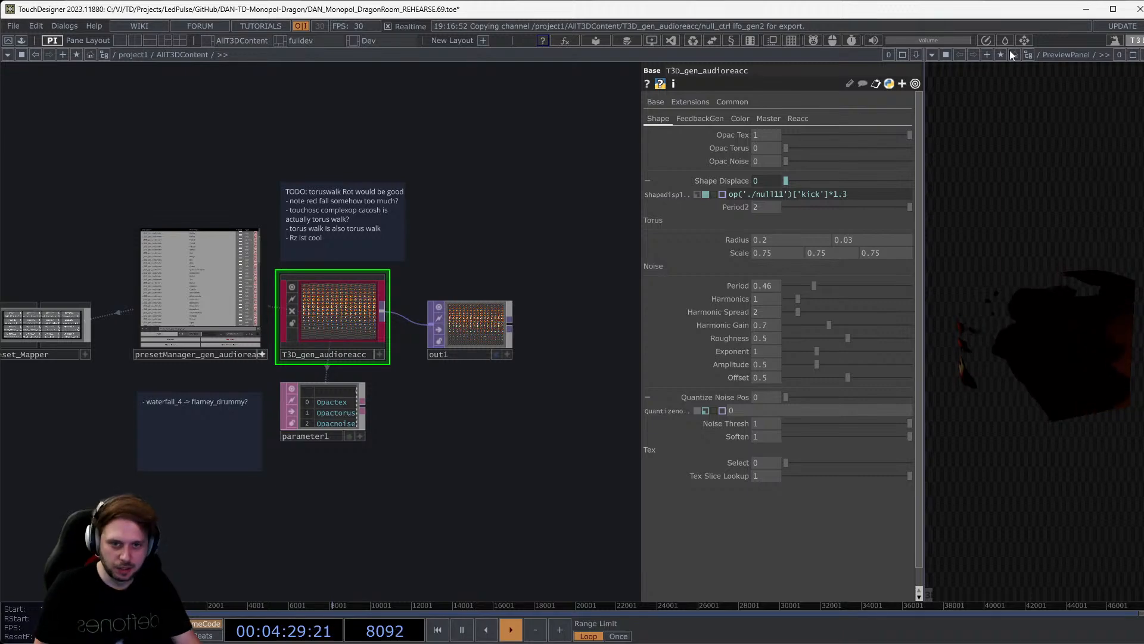
Move from AllT3DContent's out1 node up to project1's TouchOSC, BITWIG and AUDIO components.
{"action": "scroll", "coordinate": [135, 357], "scroll_direction": "up", "scroll_amount": 4}
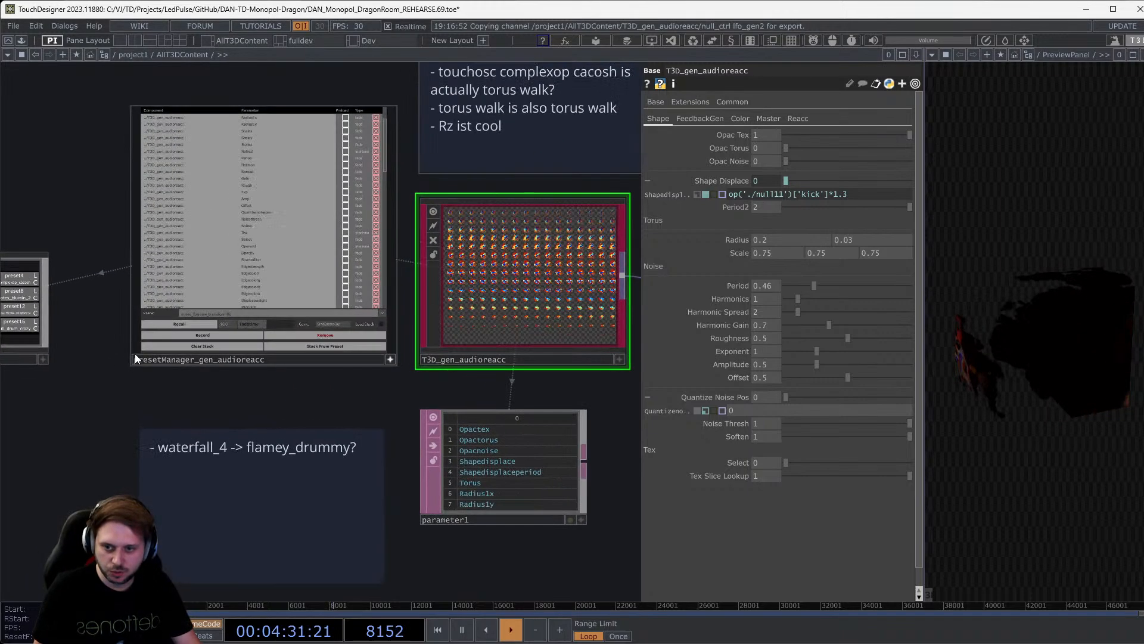
{"action": "key", "text": "ctrl+z"}
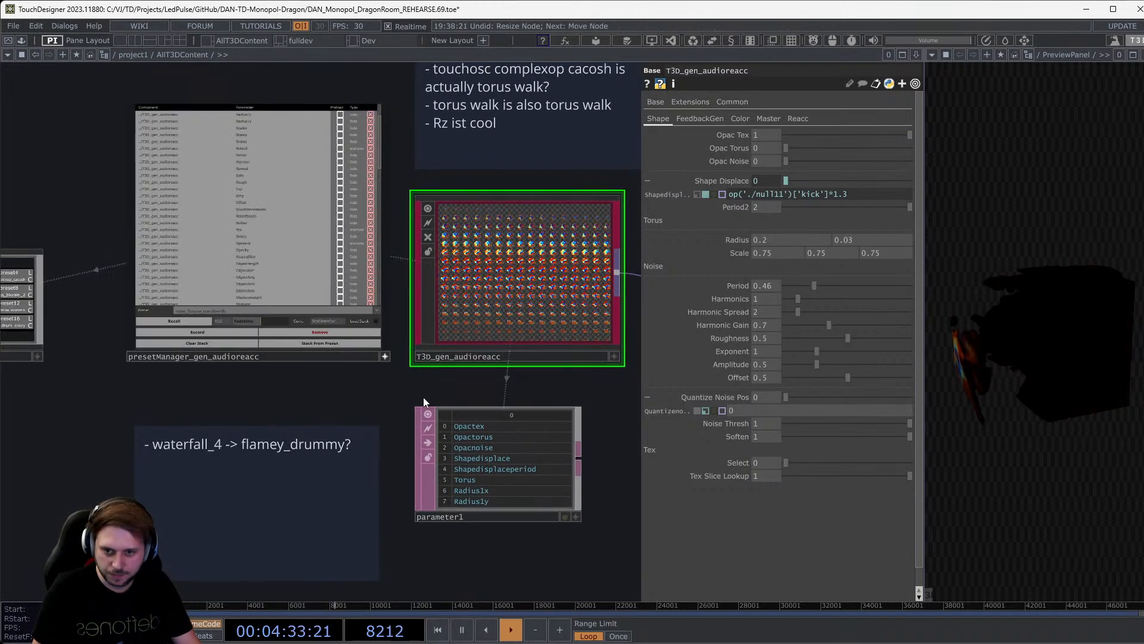
{"action": "left_click_drag", "start_coordinate": [420, 397], "coordinate": [223, 422]}
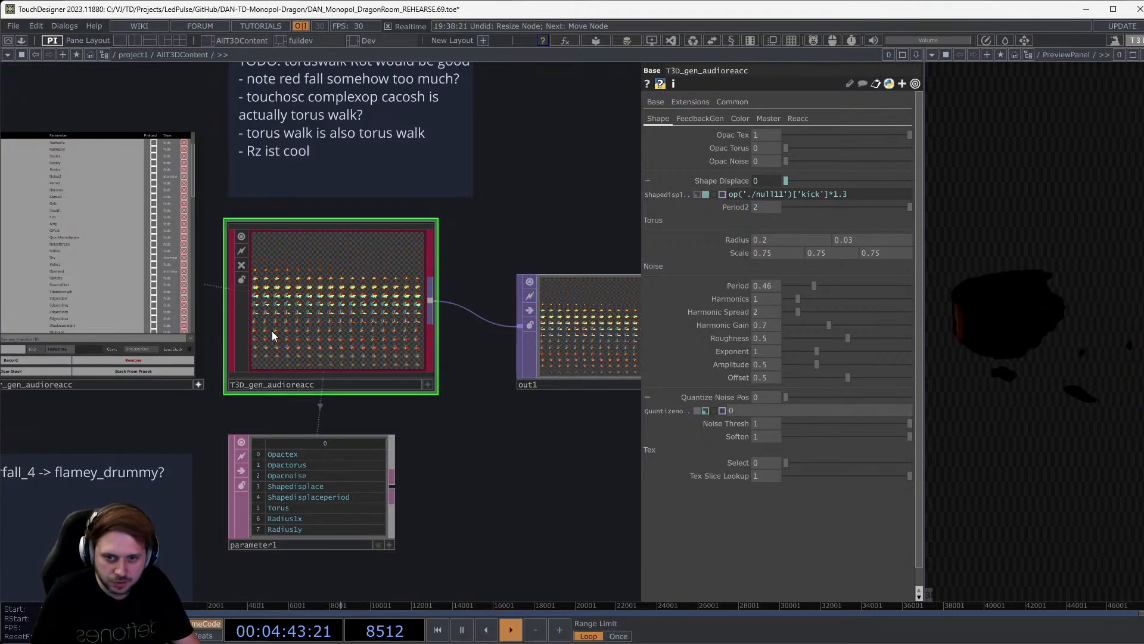
{"action": "scroll", "coordinate": [272, 331], "scroll_direction": "down", "scroll_amount": 10}
{"action": "scroll", "coordinate": [301, 336], "scroll_direction": "down", "scroll_amount": 5}
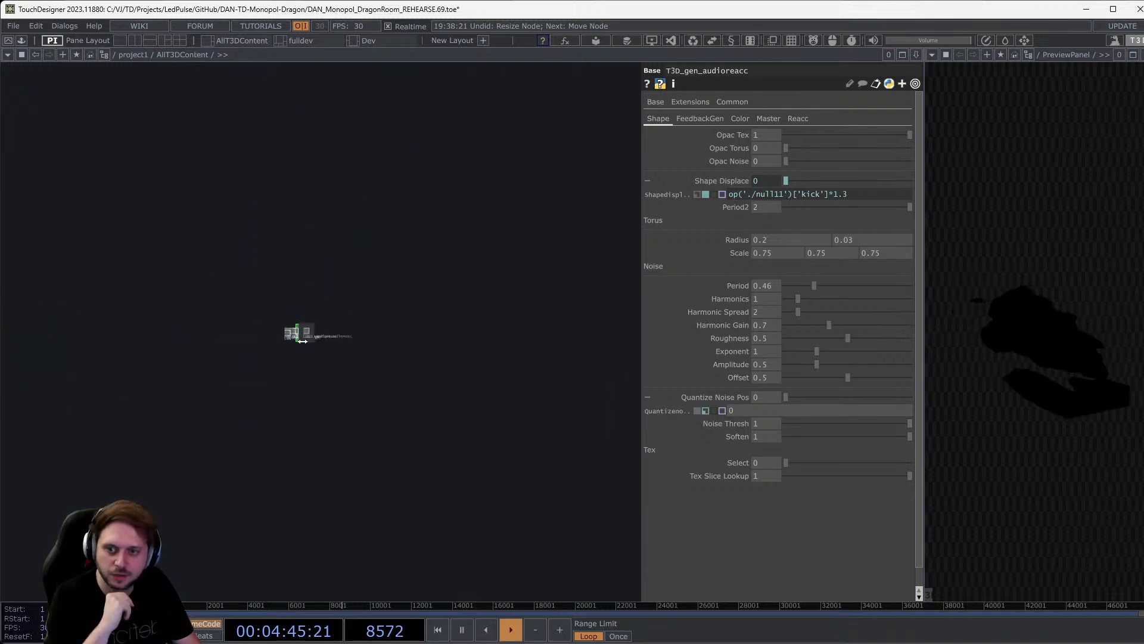
{"action": "scroll", "coordinate": [310, 361], "scroll_direction": "down", "scroll_amount": 5}
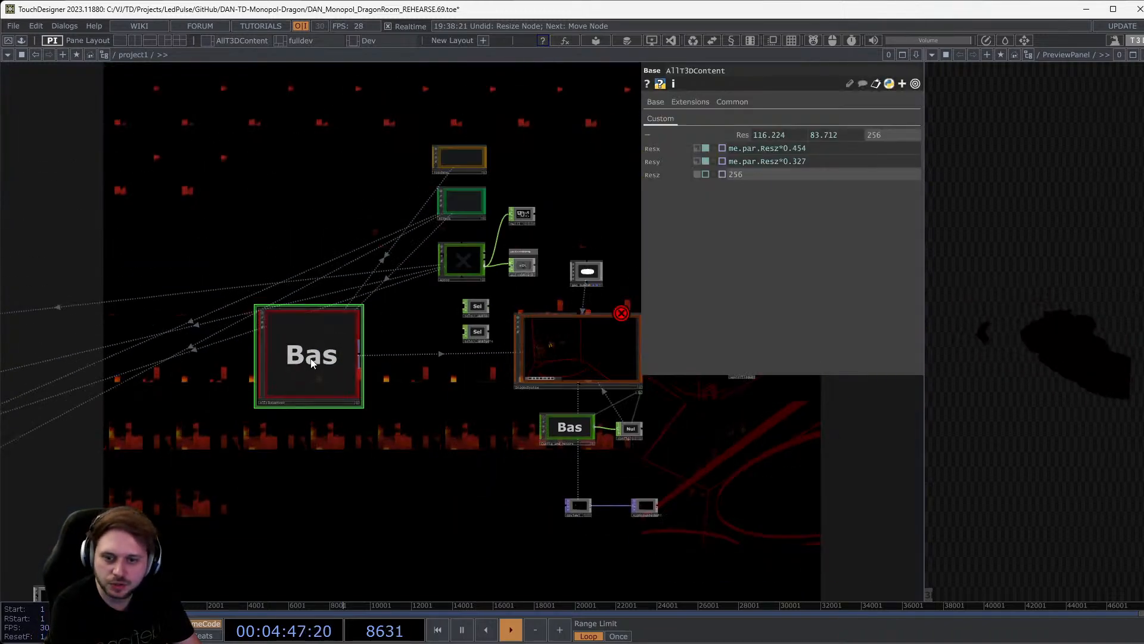
{"action": "left_click_drag", "start_coordinate": [352, 406], "coordinate": [468, 328]}
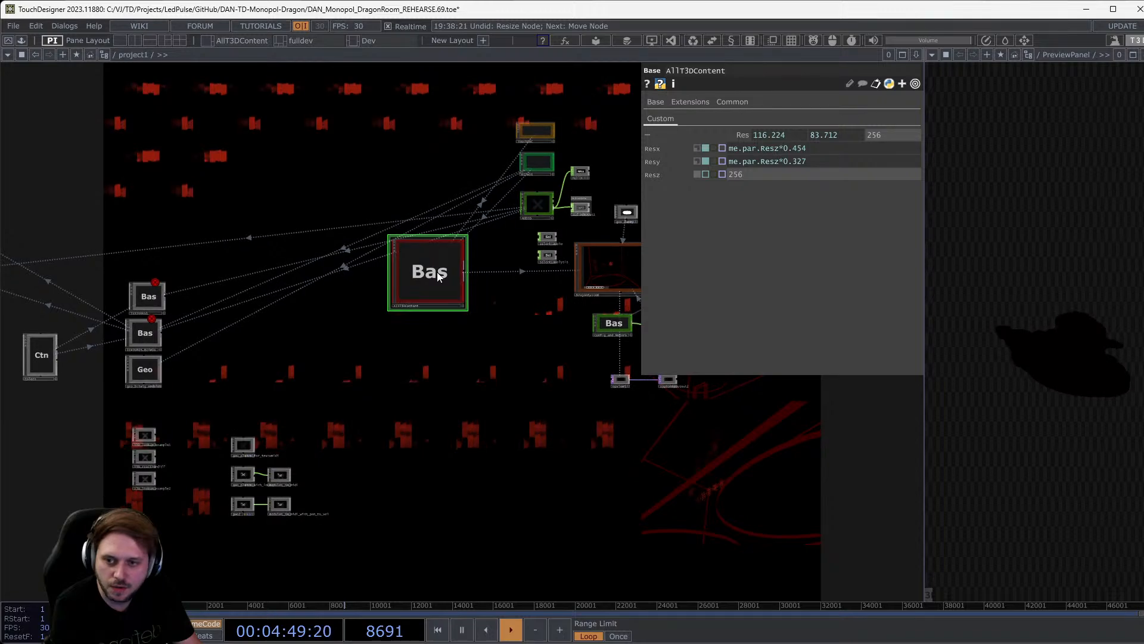
{"action": "key", "text": "i"}
{"action": "scroll", "coordinate": [445, 223], "scroll_direction": "down", "scroll_amount": 5}
{"action": "scroll", "coordinate": [462, 282], "scroll_direction": "down", "scroll_amount": 10}
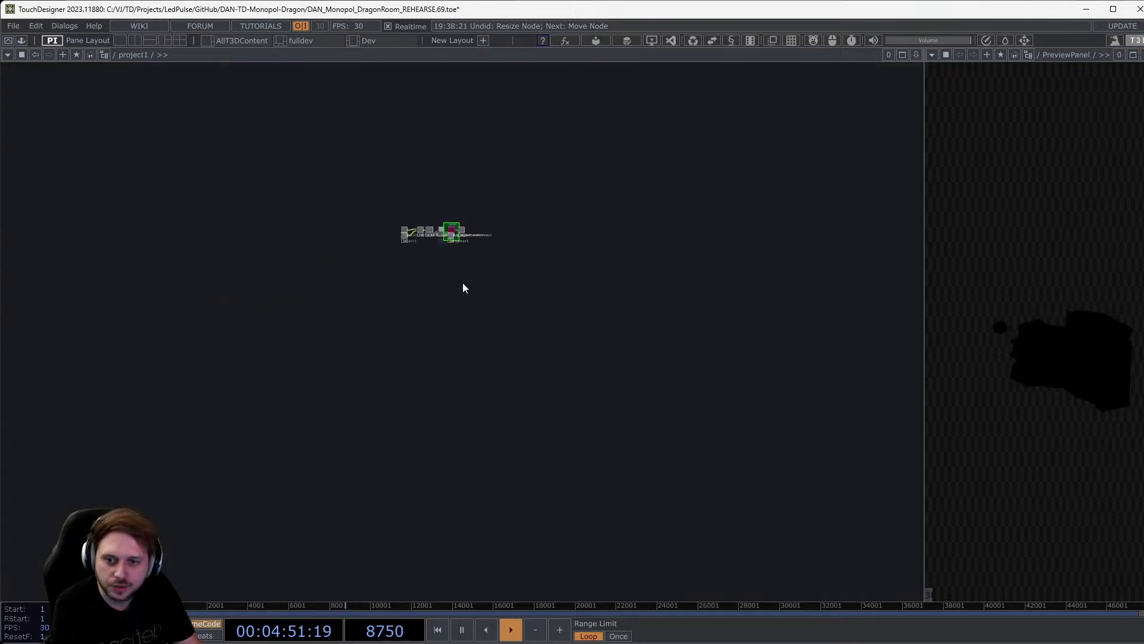
{"action": "scroll", "coordinate": [507, 242], "scroll_direction": "up", "scroll_amount": 5}
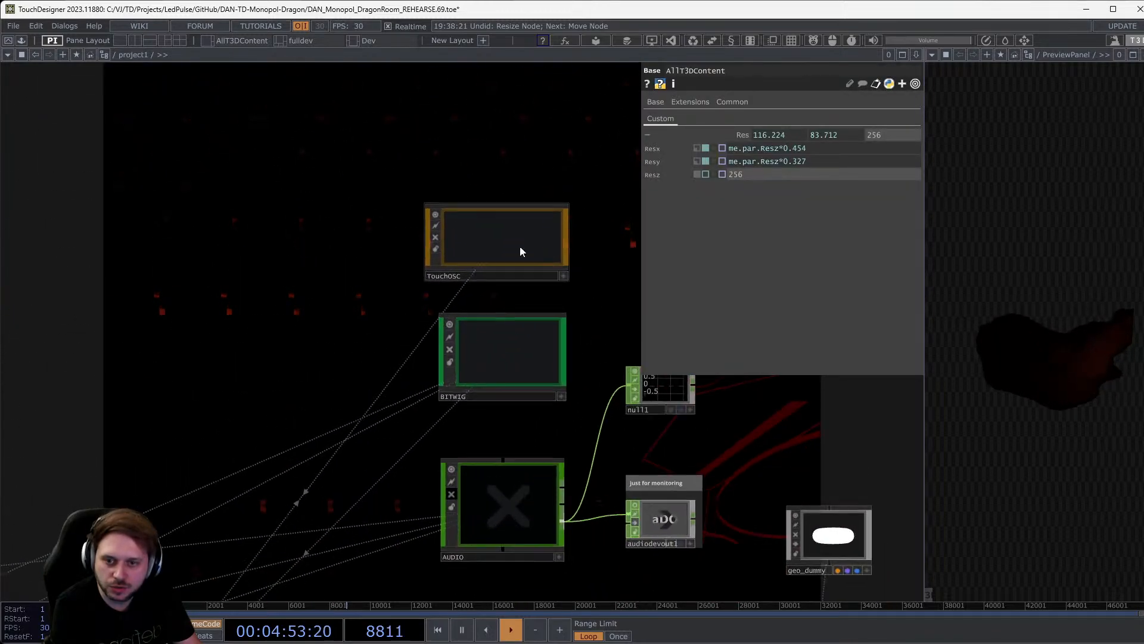
Inspect the TouchOSC and BITWIG networks, then return to project1 showing BITWIG's IP address 192.168.8.66.
{"action": "left_click", "coordinate": [520, 246]}
{"action": "key", "text": "i"}
{"action": "scroll", "coordinate": [124, 302], "scroll_direction": "down", "scroll_amount": 6}
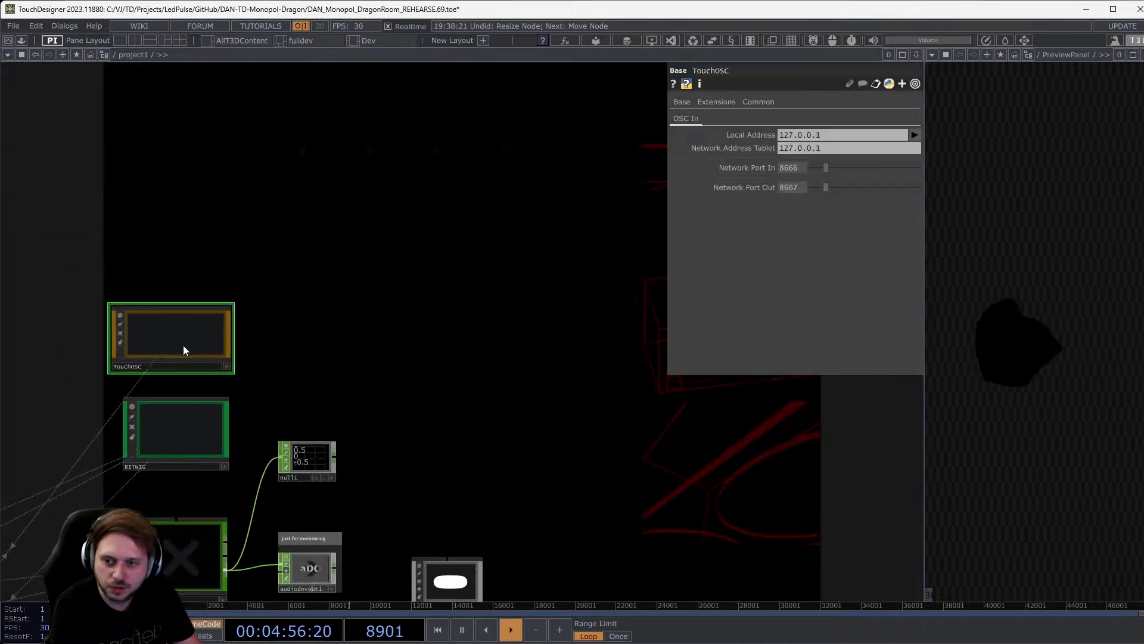
{"action": "left_click", "coordinate": [172, 423]}
{"action": "key", "text": "i"}
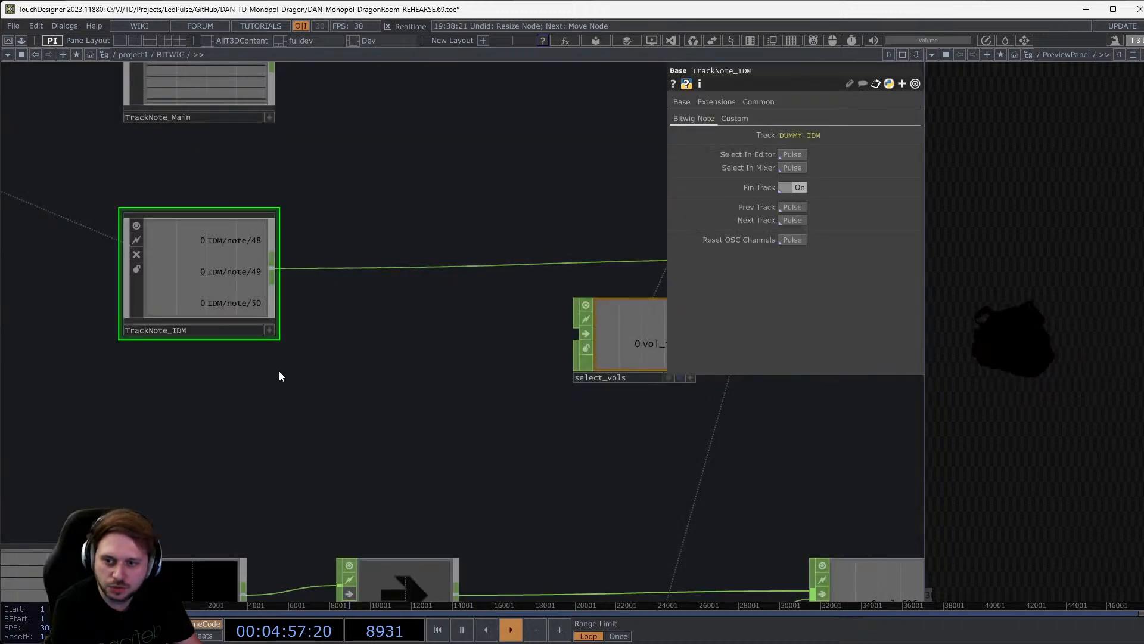
{"action": "scroll", "coordinate": [279, 370], "scroll_direction": "down", "scroll_amount": 4}
{"action": "left_click_drag", "start_coordinate": [304, 266], "coordinate": [388, 308]}
{"action": "scroll", "coordinate": [387, 308], "scroll_direction": "down", "scroll_amount": 10}
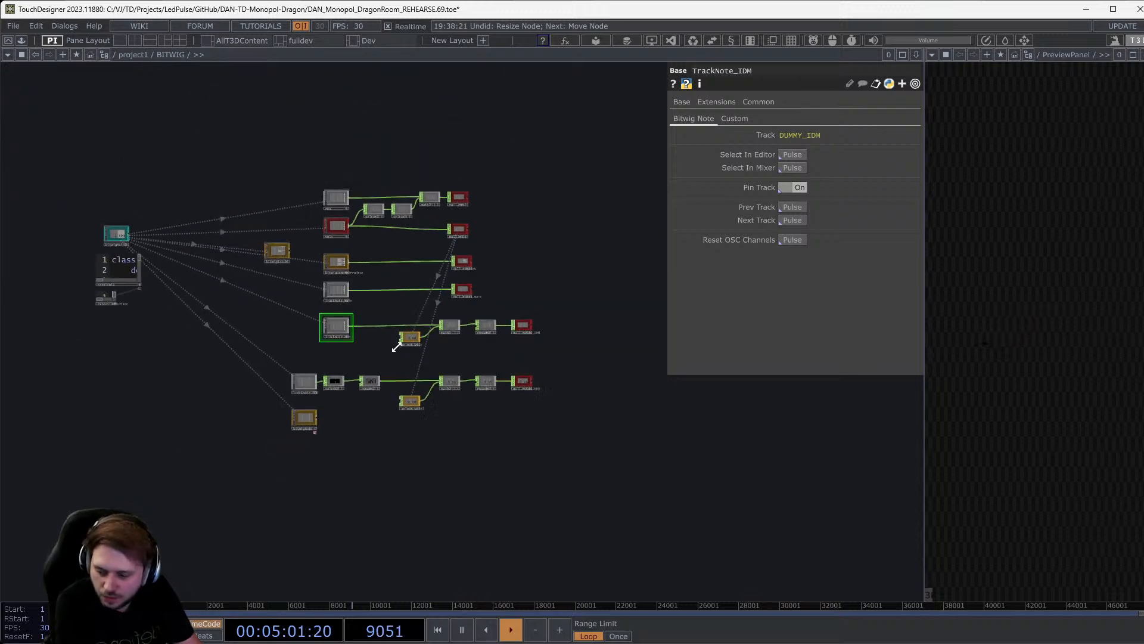
{"action": "scroll", "coordinate": [398, 346], "scroll_direction": "down", "scroll_amount": 4}
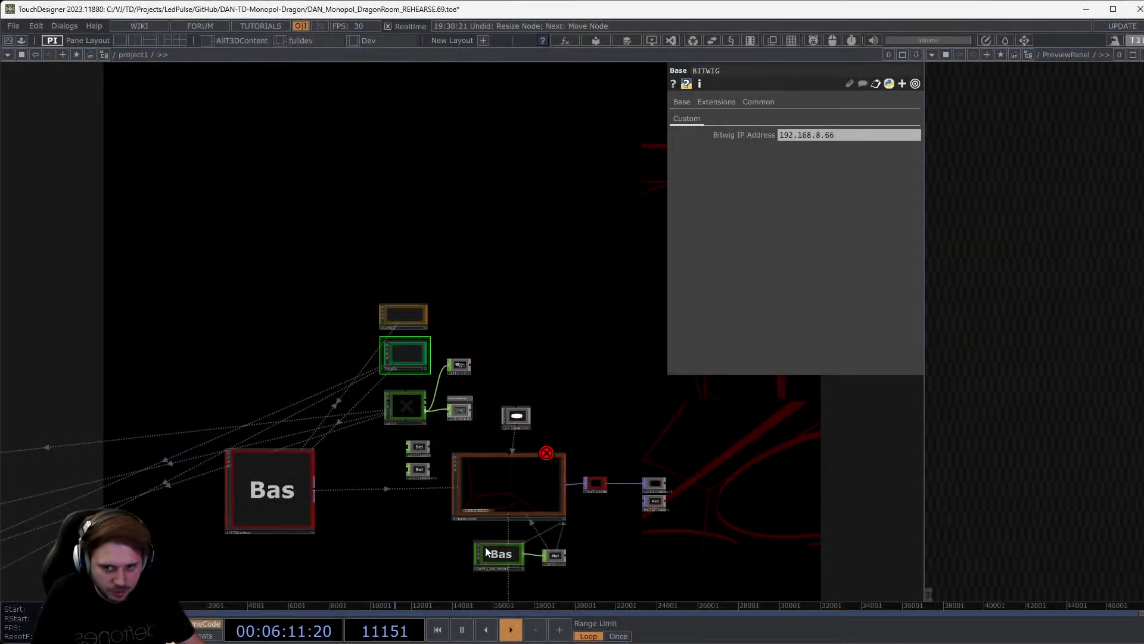
Inside TouchOSC, inspect oscout1 sending to 127.0.0.1 port 8667 and the presetManager callbacks DAT.
{"action": "scroll", "coordinate": [381, 338], "scroll_direction": "up", "scroll_amount": 4}
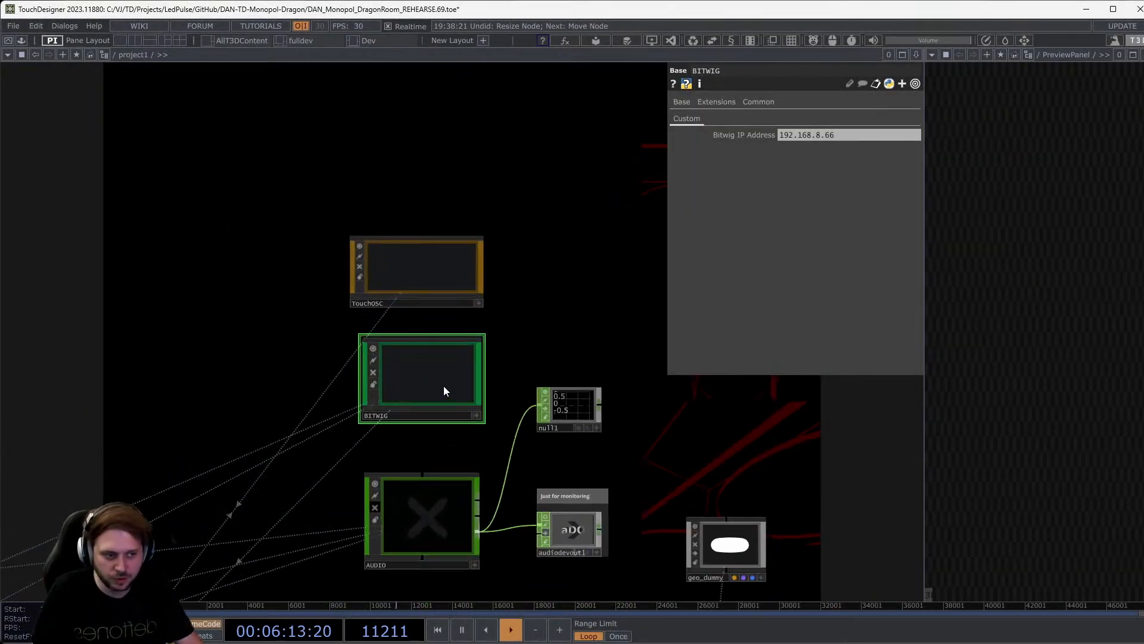
{"action": "key", "text": "i"}
{"action": "scroll", "coordinate": [370, 289], "scroll_direction": "down", "scroll_amount": 5}
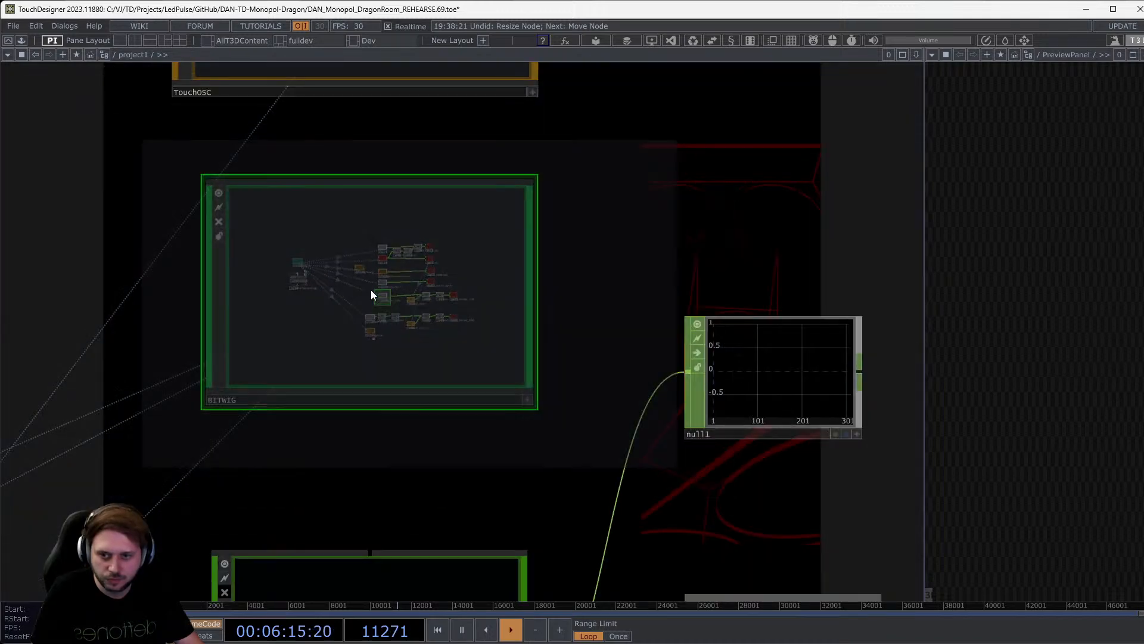
{"action": "scroll", "coordinate": [396, 247], "scroll_direction": "down", "scroll_amount": 5}
{"action": "scroll", "coordinate": [392, 152], "scroll_direction": "up", "scroll_amount": 5}
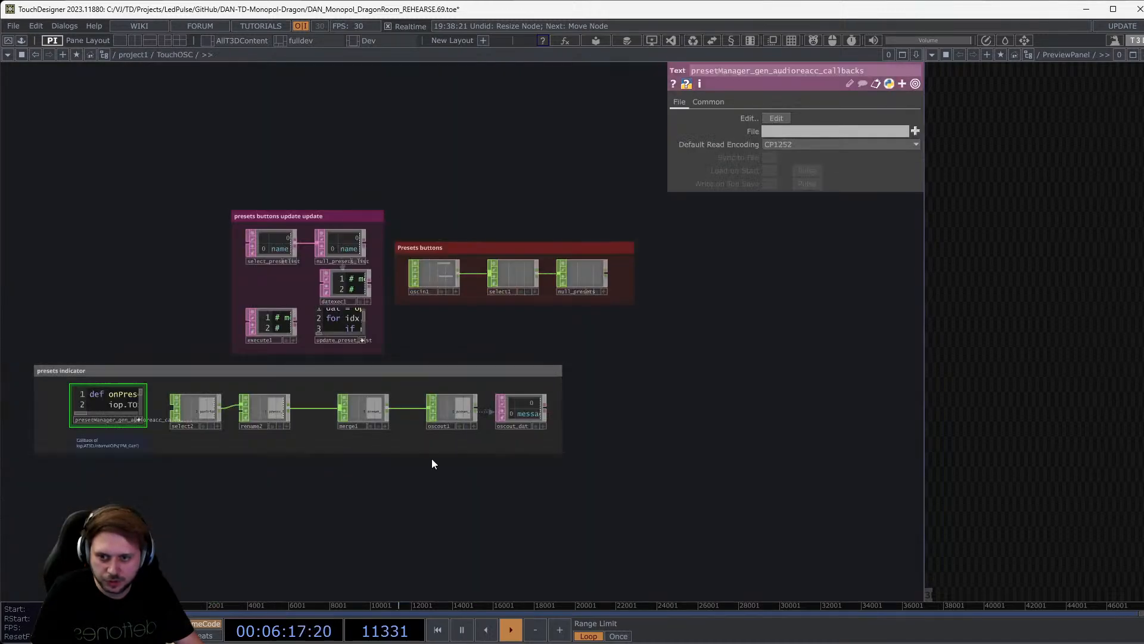
{"action": "scroll", "coordinate": [563, 405], "scroll_direction": "up", "scroll_amount": 5}
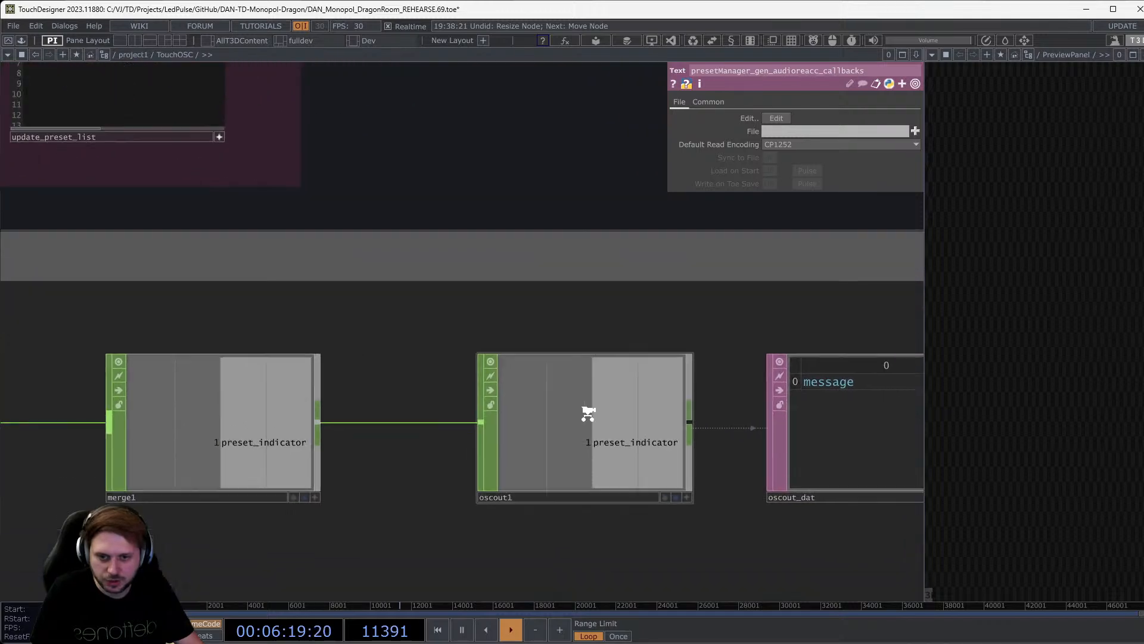
{"action": "scroll", "coordinate": [588, 413], "scroll_direction": "up", "scroll_amount": 2}
{"action": "left_click", "coordinate": [591, 451]}
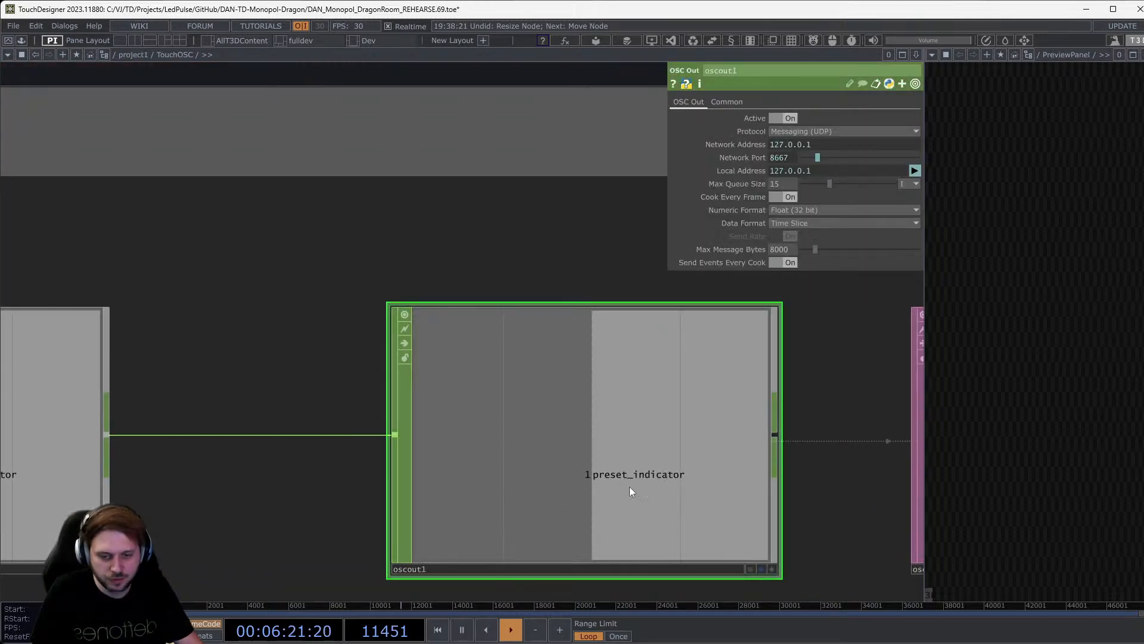
{"action": "scroll", "coordinate": [595, 474], "scroll_direction": "down", "scroll_amount": 3}
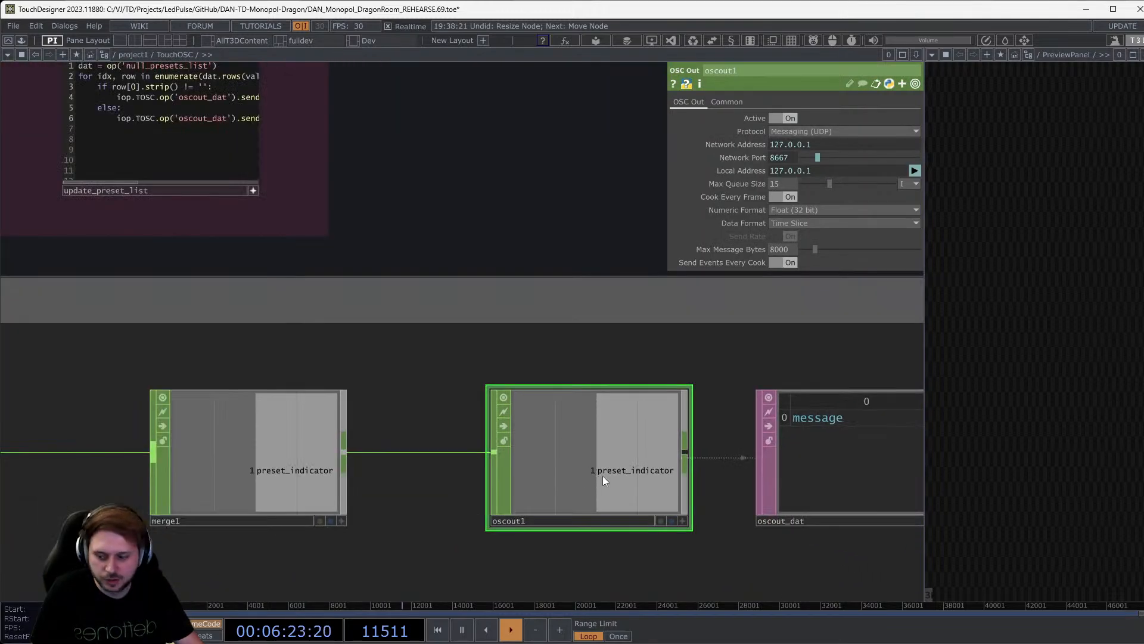
{"action": "scroll", "coordinate": [602, 475], "scroll_direction": "down", "scroll_amount": 5}
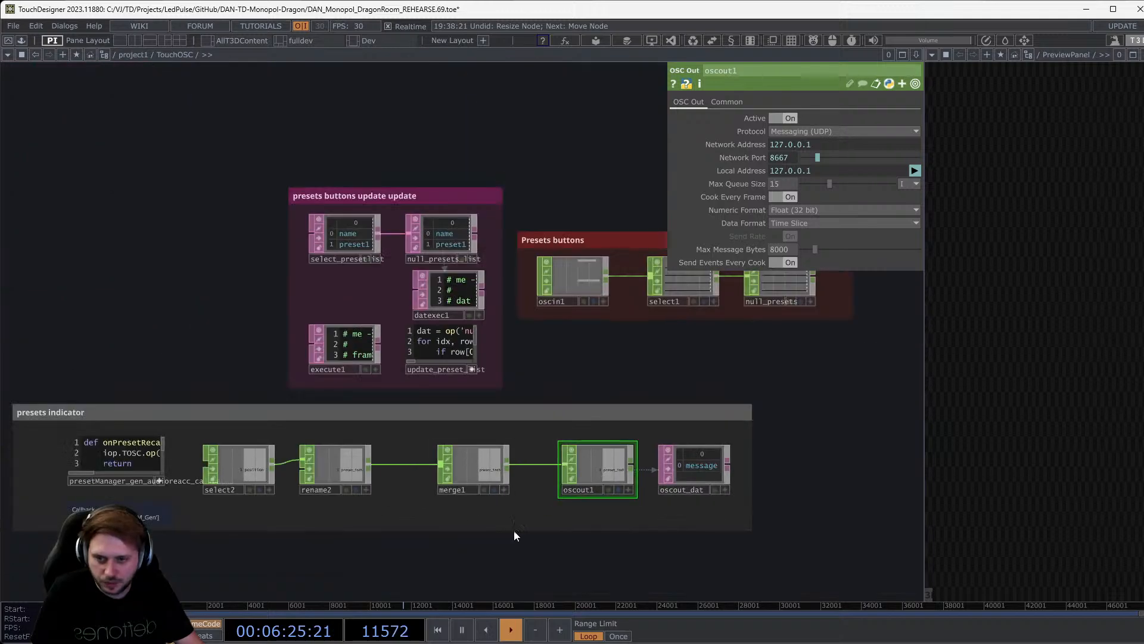
{"action": "scroll", "coordinate": [42, 477], "scroll_direction": "up", "scroll_amount": 6}
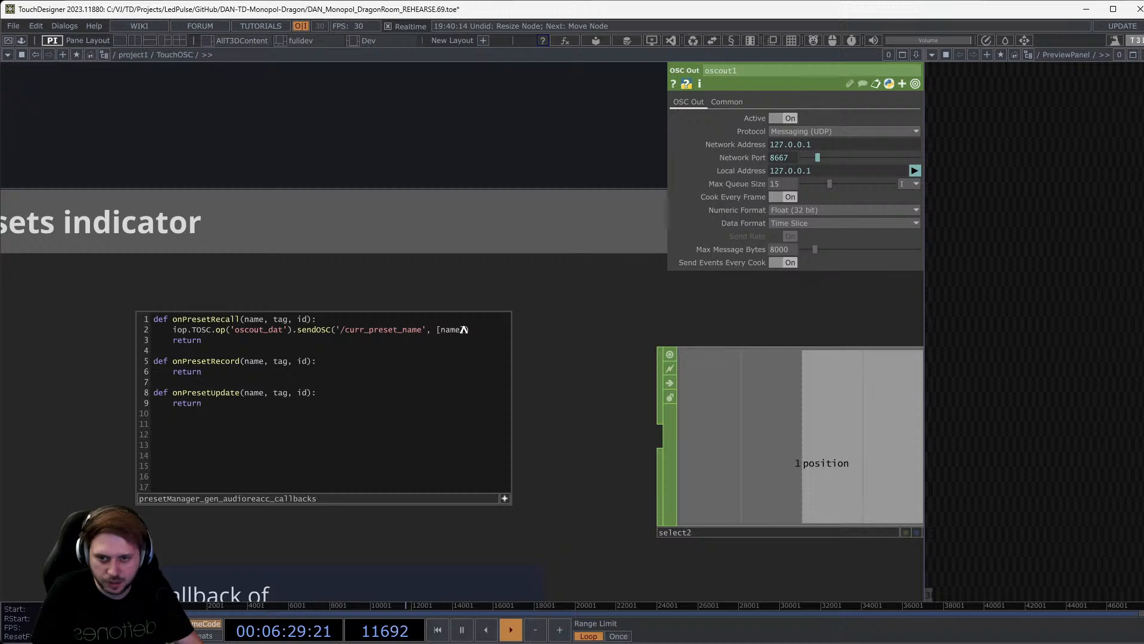
{"action": "scroll", "coordinate": [447, 255], "scroll_direction": "down", "scroll_amount": 8}
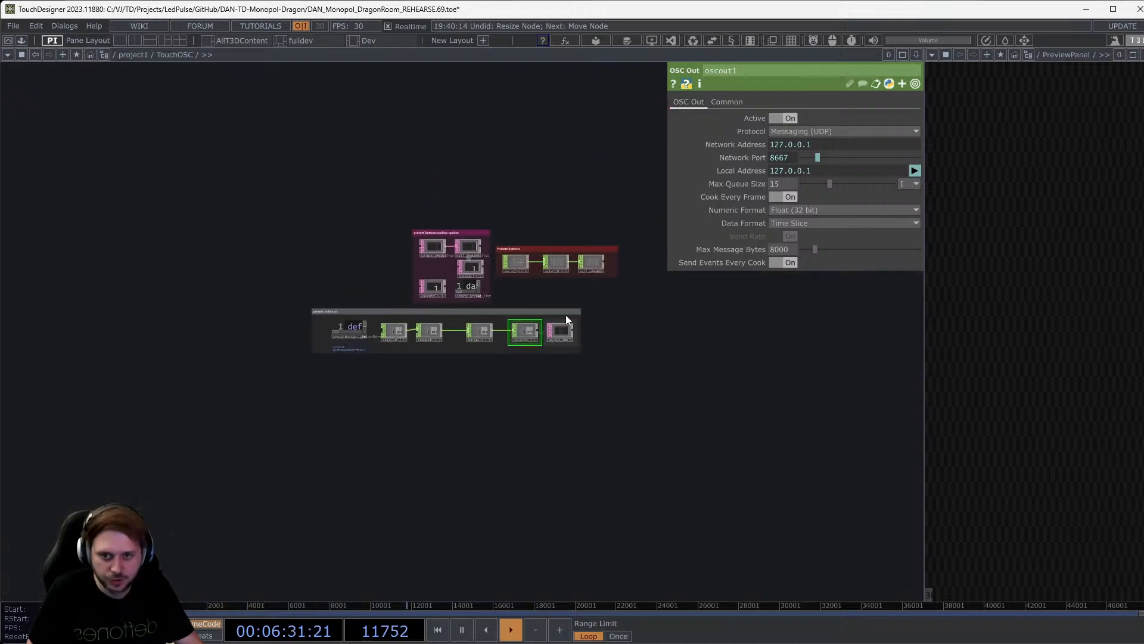
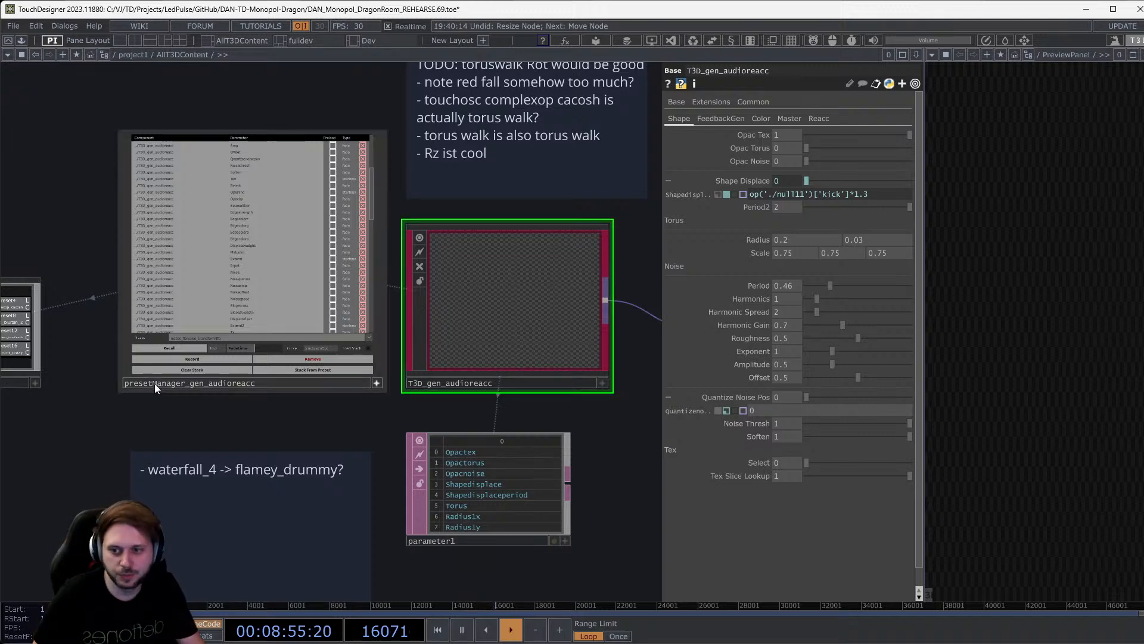
Zoom out of AllT3DContent up to project1 and pan to the TouchOSC, BITWIG and AUDIO components.
{"action": "scroll", "coordinate": [119, 379], "scroll_direction": "up", "scroll_amount": 4}
{"action": "left_click_drag", "start_coordinate": [94, 413], "coordinate": [89, 475]}
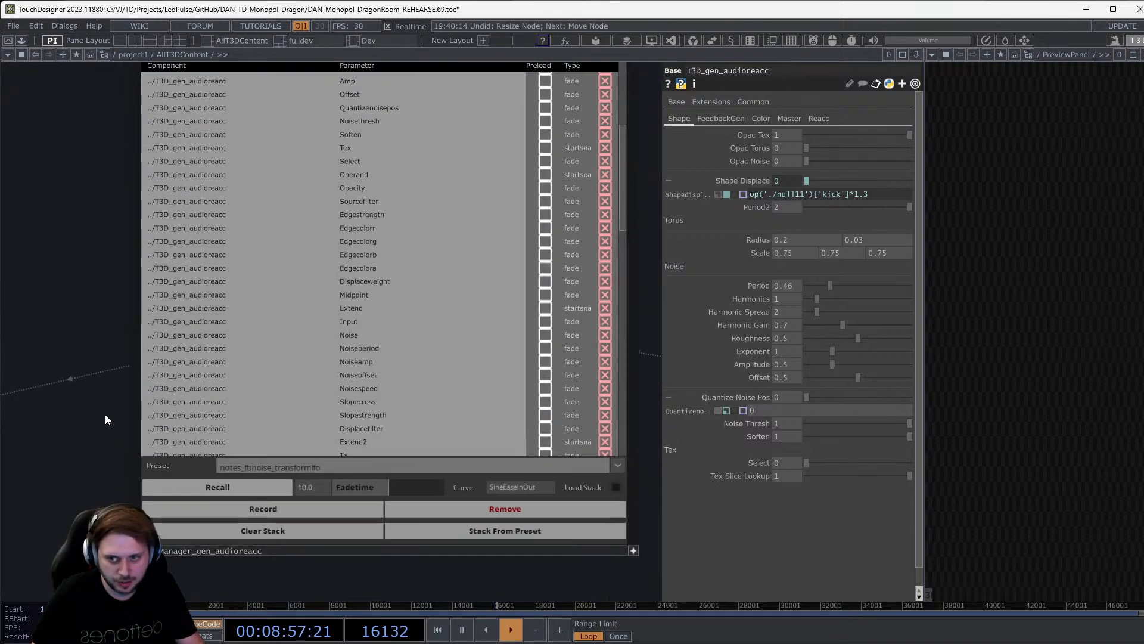
{"action": "scroll", "coordinate": [105, 413], "scroll_direction": "down", "scroll_amount": 2}
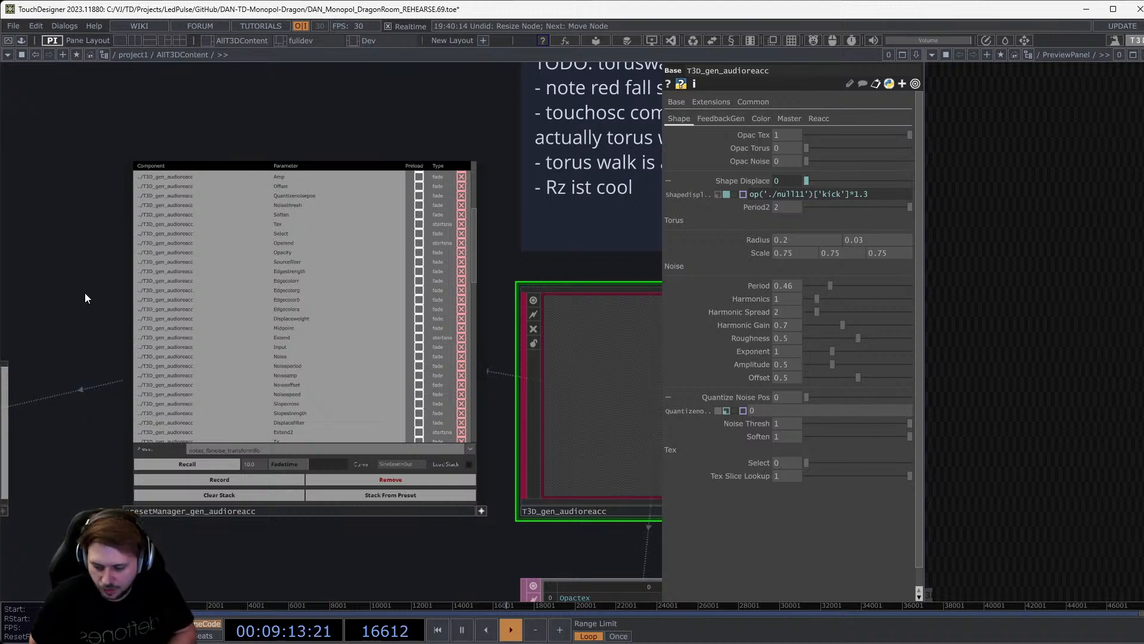
{"action": "scroll", "coordinate": [84, 292], "scroll_direction": "down", "scroll_amount": 8}
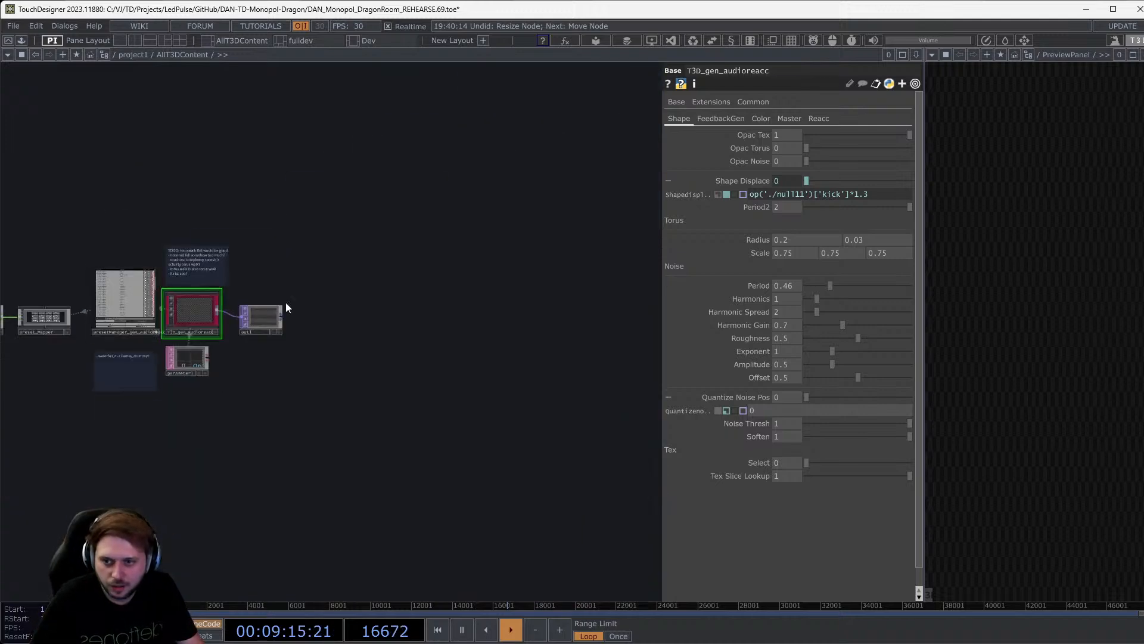
{"action": "scroll", "coordinate": [416, 266], "scroll_direction": "down", "scroll_amount": 6}
{"action": "scroll", "coordinate": [417, 266], "scroll_direction": "down", "scroll_amount": 6}
{"action": "left_click_drag", "start_coordinate": [437, 406], "coordinate": [376, 530]}
Enter the BITWIG component and zoom in on its rms and vols CHOPs.
{"action": "scroll", "coordinate": [527, 258], "scroll_direction": "up", "scroll_amount": 5}
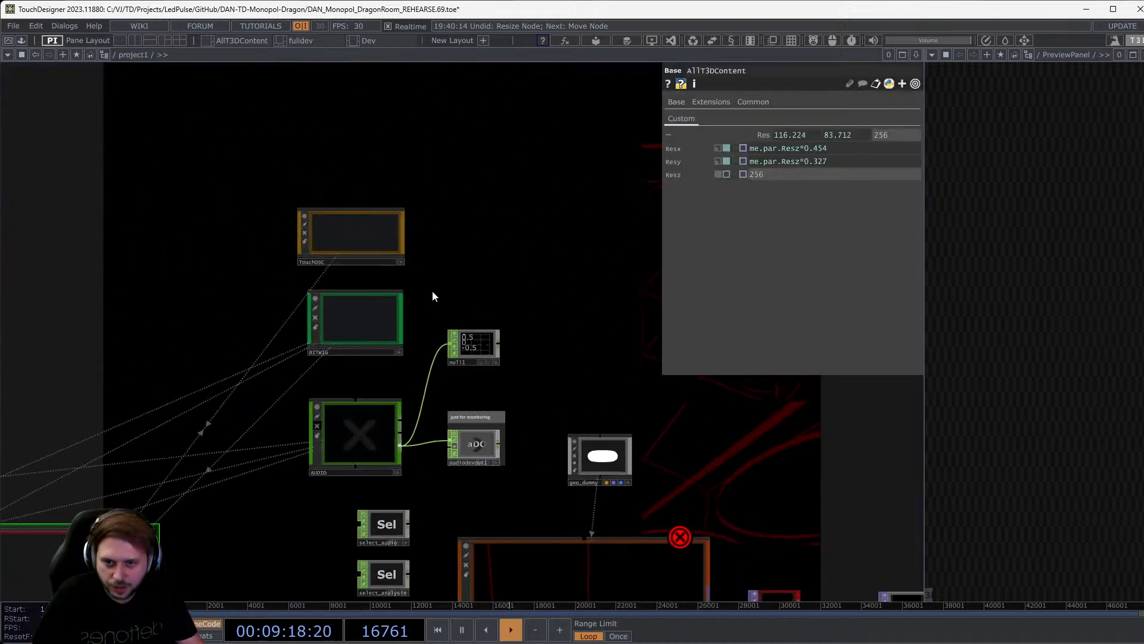
{"action": "double_click", "coordinate": [354, 315]}
{"action": "scroll", "coordinate": [352, 172], "scroll_direction": "up", "scroll_amount": 8}
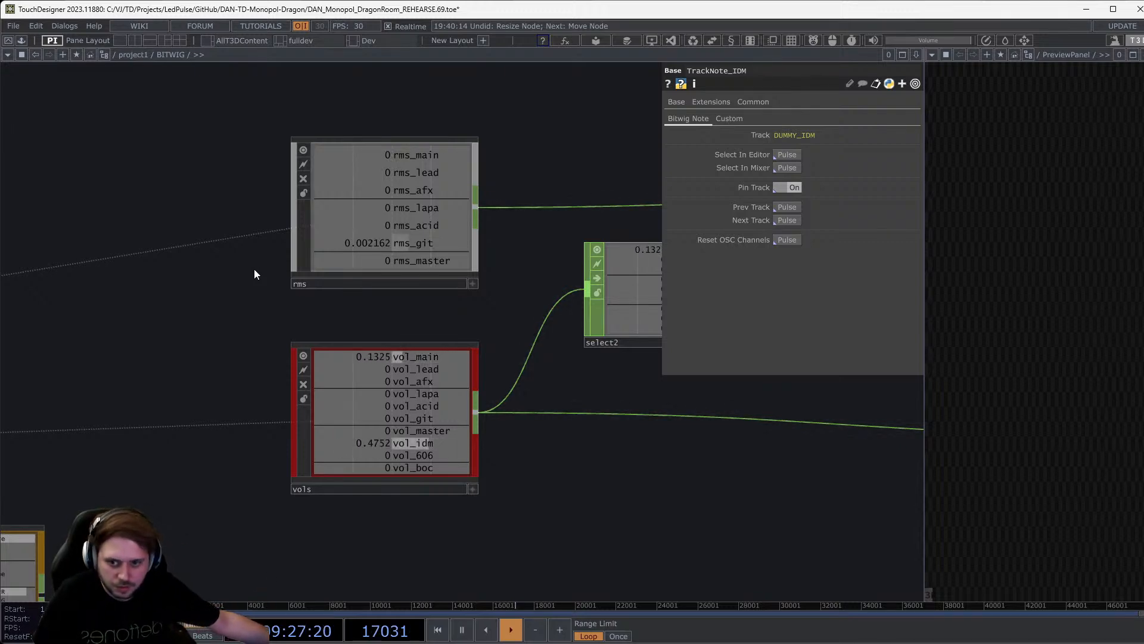
Switch to Bitwig Studio's GeneAmb2v11 project, playing around bar 10.
{"action": "key", "text": "alt+Tab"}
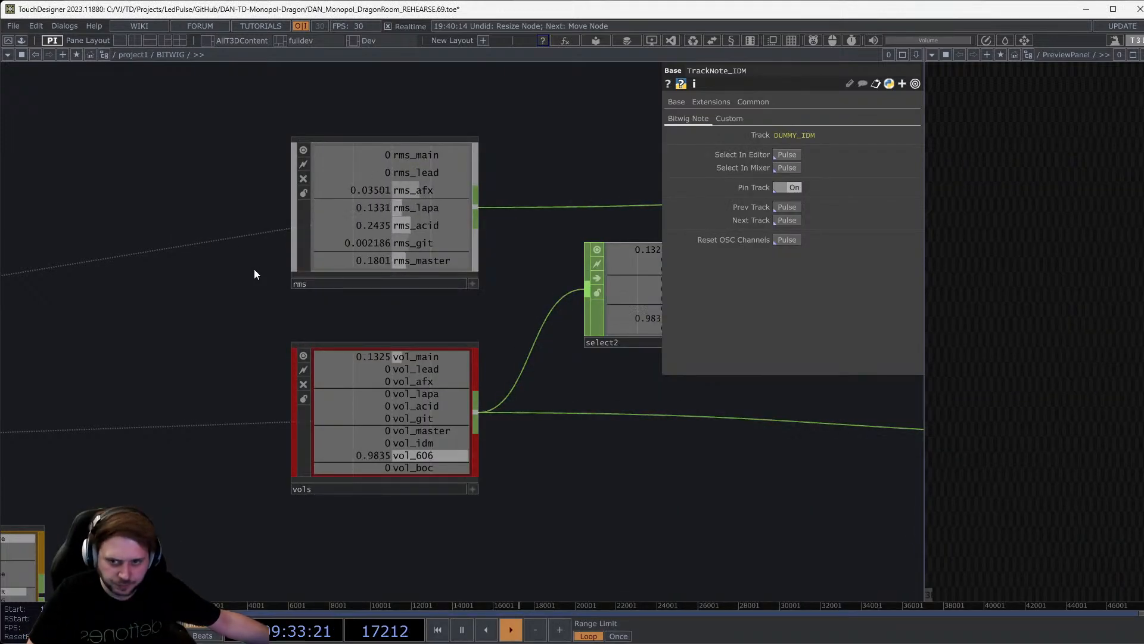
{"action": "scroll", "coordinate": [360, 223], "scroll_direction": "up", "scroll_amount": 5}
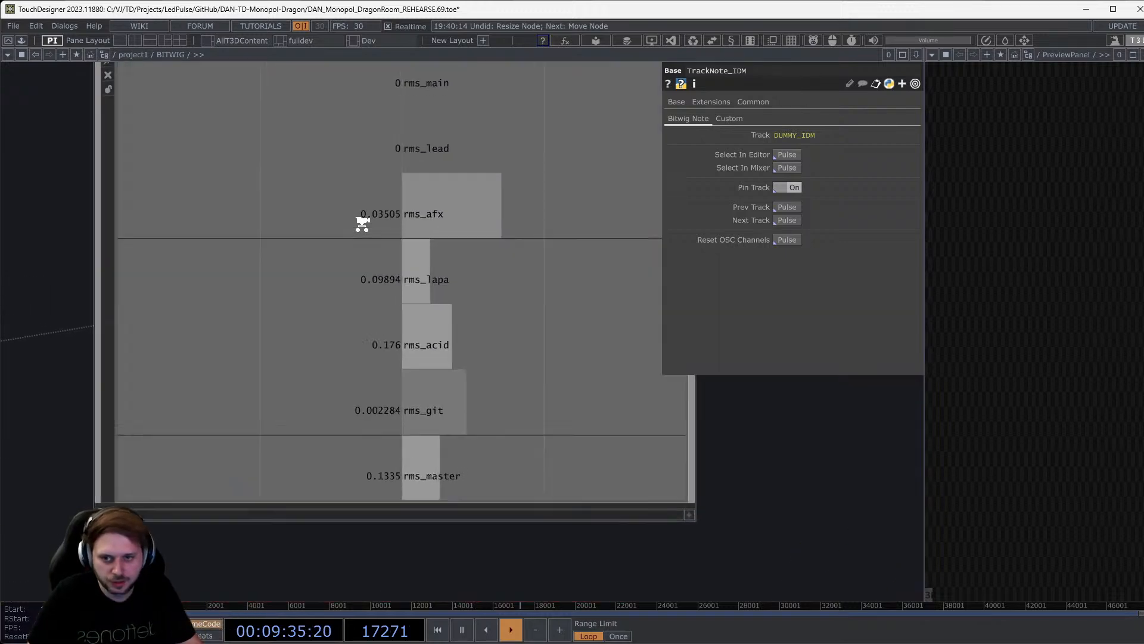
{"action": "scroll", "coordinate": [363, 224], "scroll_direction": "down", "scroll_amount": 2}
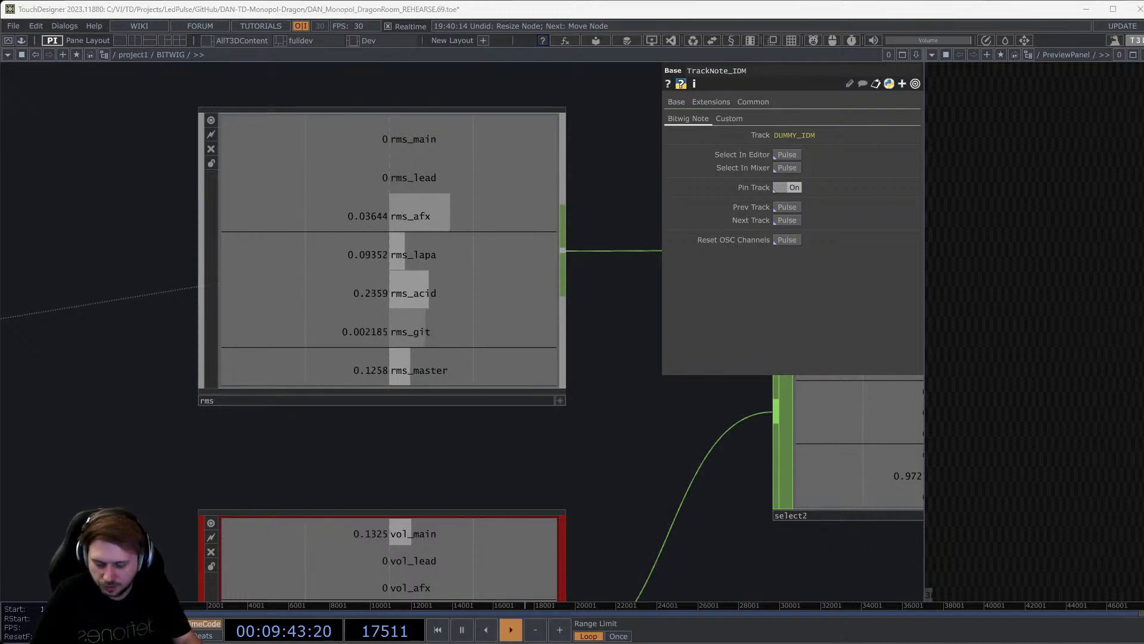
{"action": "scroll", "coordinate": [463, 288], "scroll_direction": "down", "scroll_amount": 4}
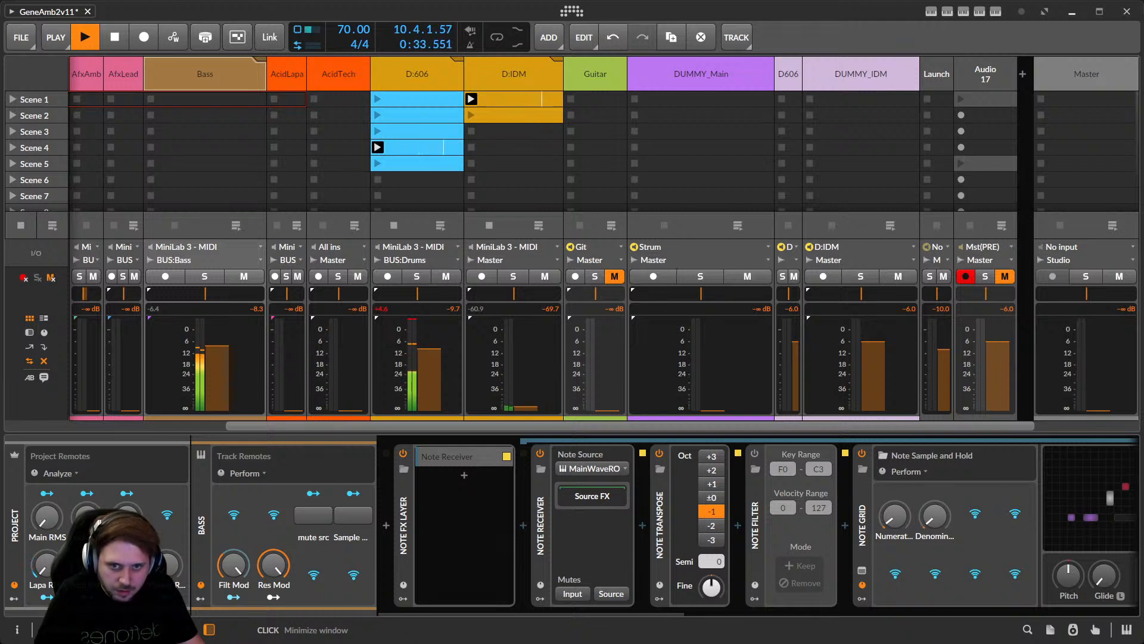
Move the Photos window over Bitwig and maximize PXL_20240826_195726128.jpg.
{"action": "left_click_drag", "start_coordinate": [524, 136], "coordinate": [440, 258]}
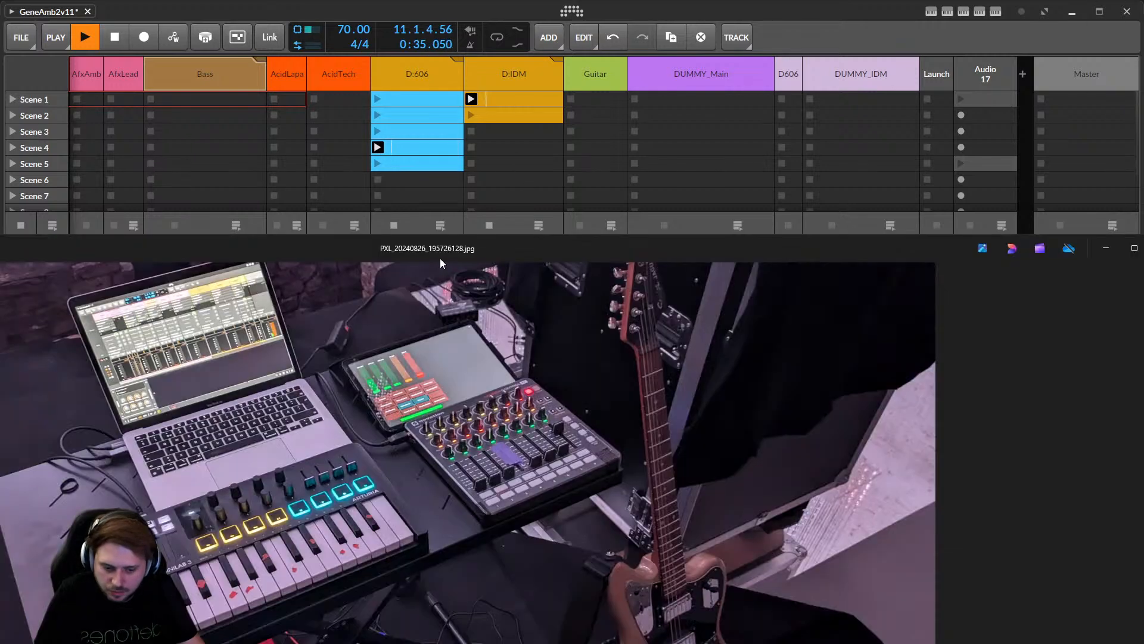
{"action": "double_click", "coordinate": [536, 248]}
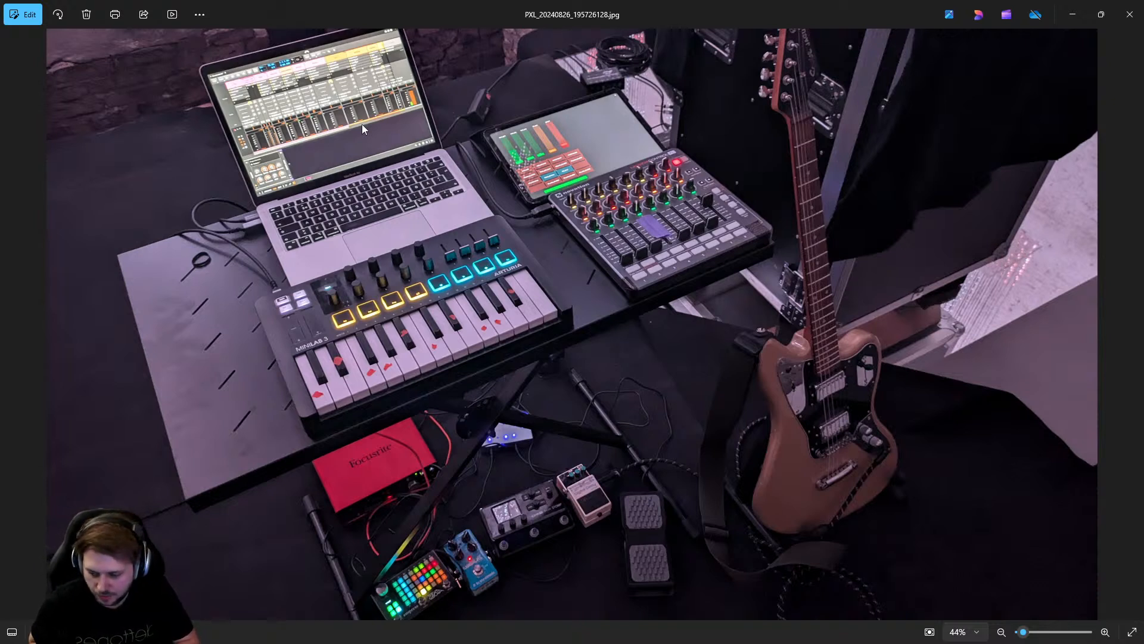
Close the photo viewer and select Bitwig's Main track to show its devices.
{"action": "left_click", "coordinate": [1129, 22]}
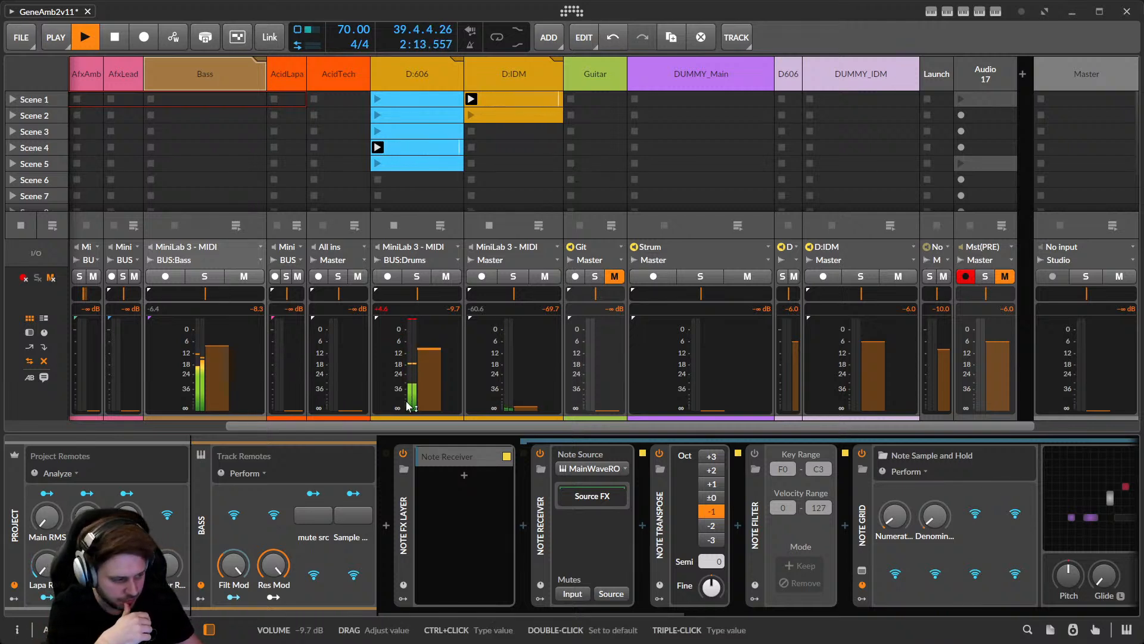
{"action": "left_click_drag", "start_coordinate": [365, 428], "coordinate": [221, 424]}
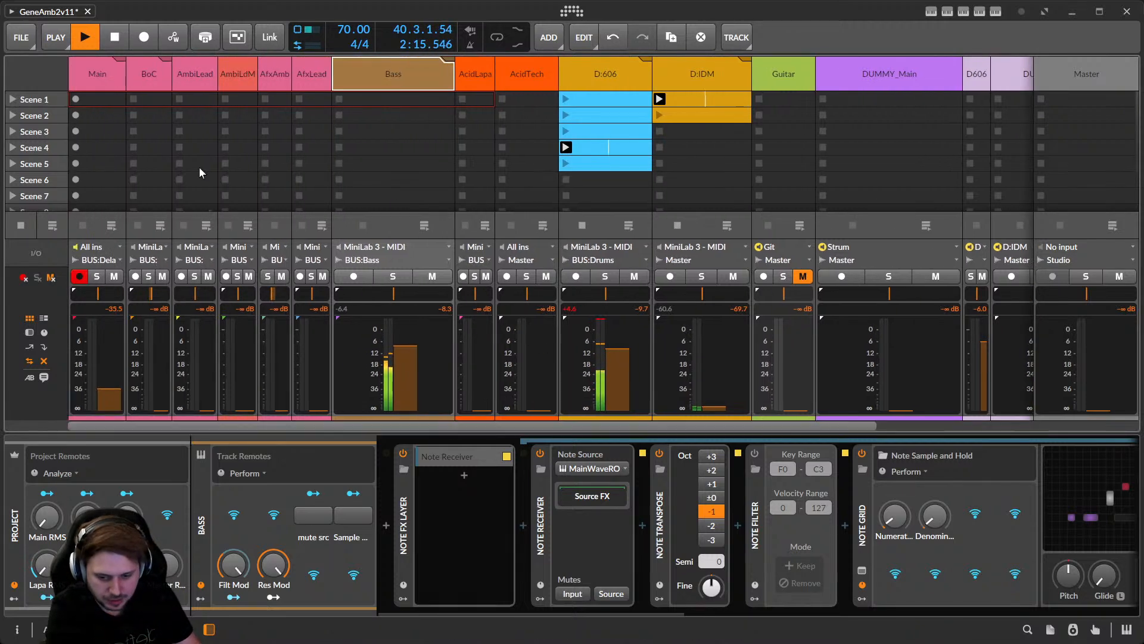
{"action": "left_click", "coordinate": [109, 80]}
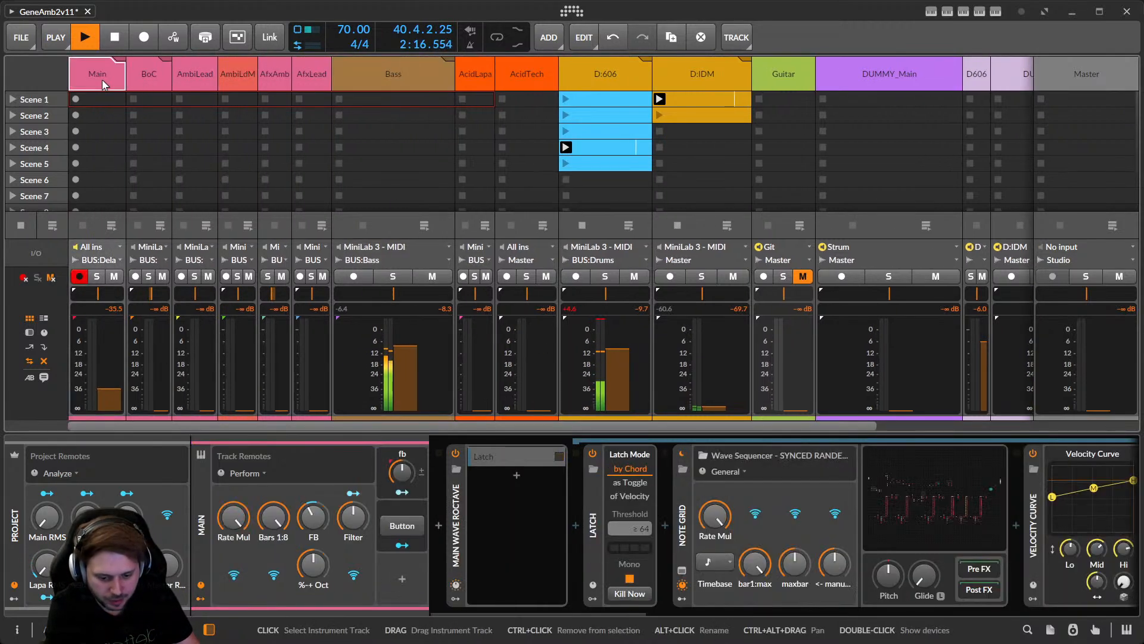
Browse the Wave Sequencer patch's Offset, Gate and Pan modules, then minimize Bitwig.
{"action": "left_click", "coordinate": [910, 504]}
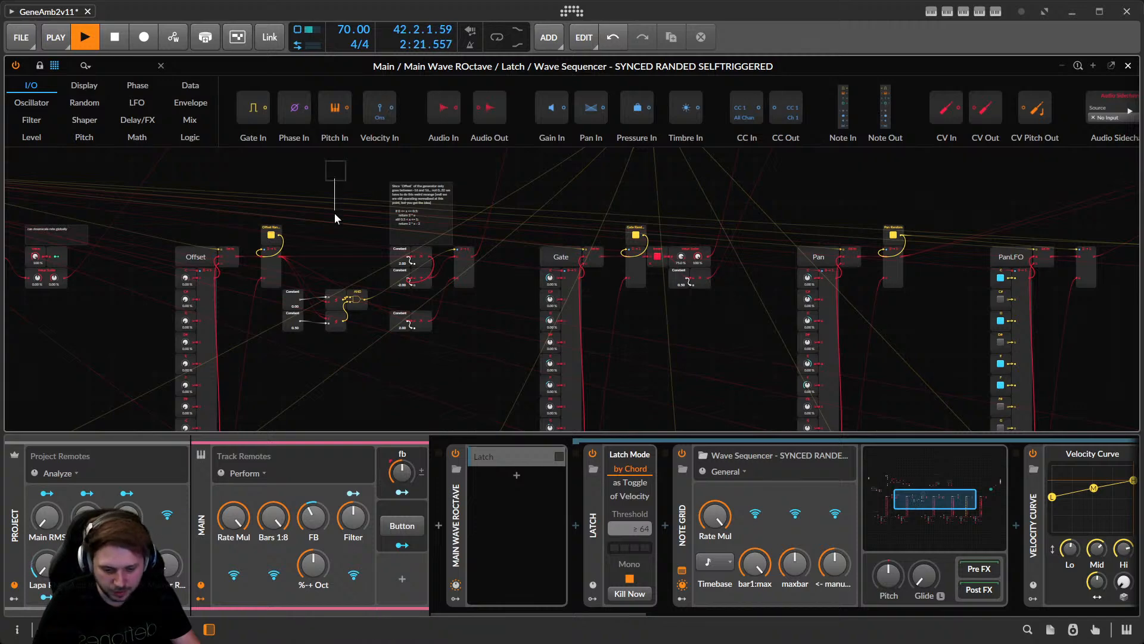
{"action": "middle_click_drag", "start_coordinate": [332, 172], "coordinate": [581, 366]}
{"action": "middle_click_drag", "start_coordinate": [471, 361], "coordinate": [251, 285]}
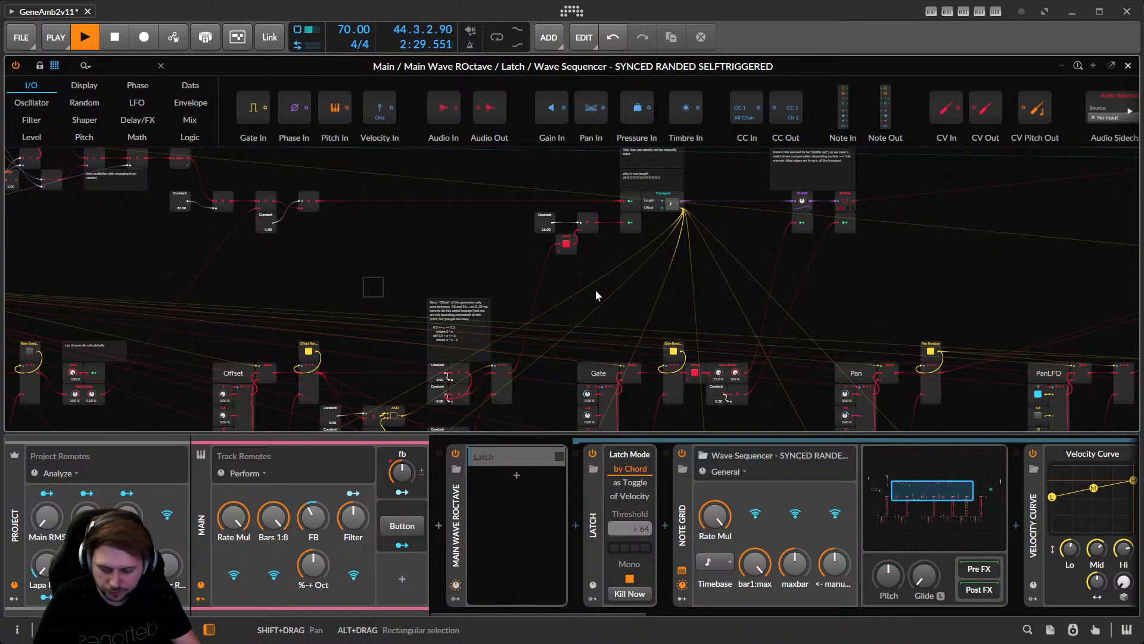
{"action": "middle_click_drag", "start_coordinate": [596, 295], "coordinate": [467, 272]}
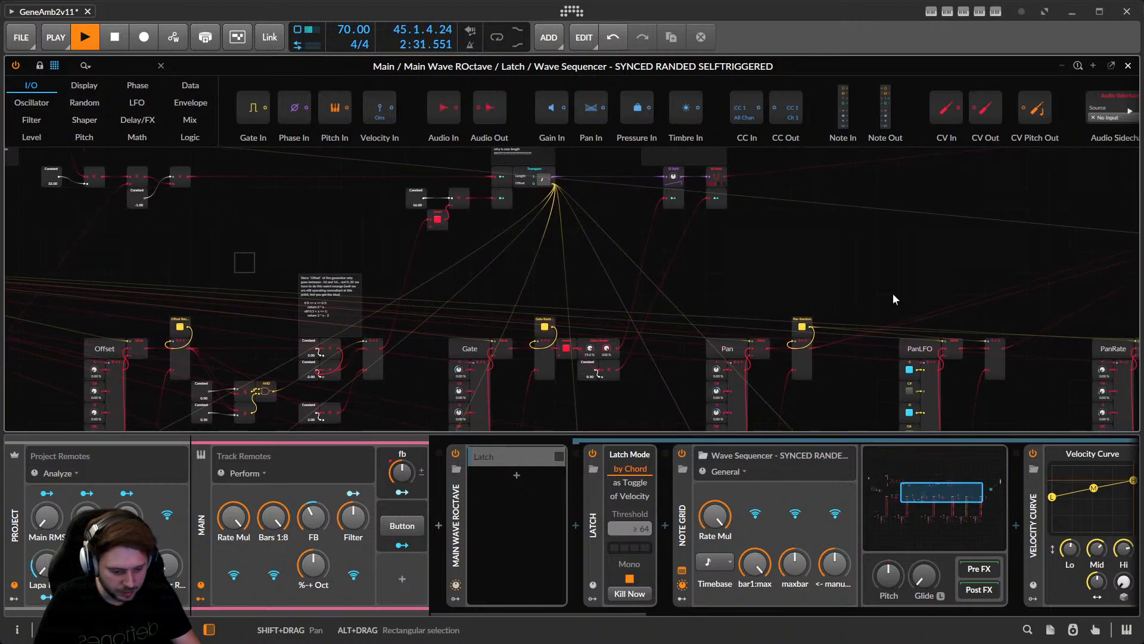
{"action": "left_click", "coordinate": [1071, 13]}
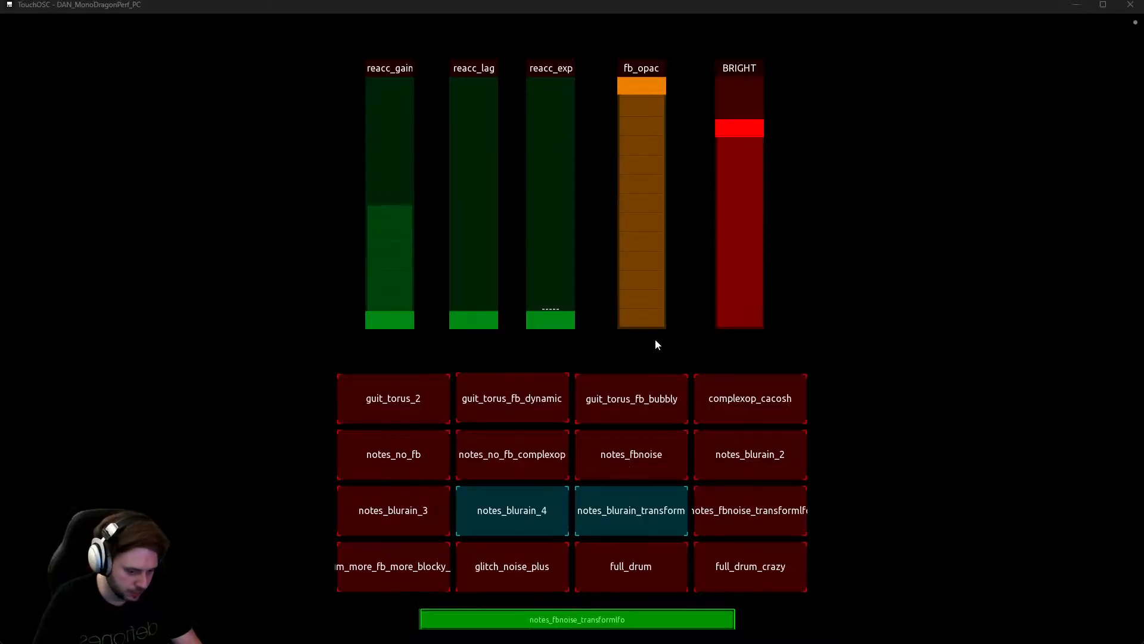
Cycle the visual preset through full_drum, notes_no_fb and notes_no_fb_complexop.
{"action": "left_click", "coordinate": [648, 570]}
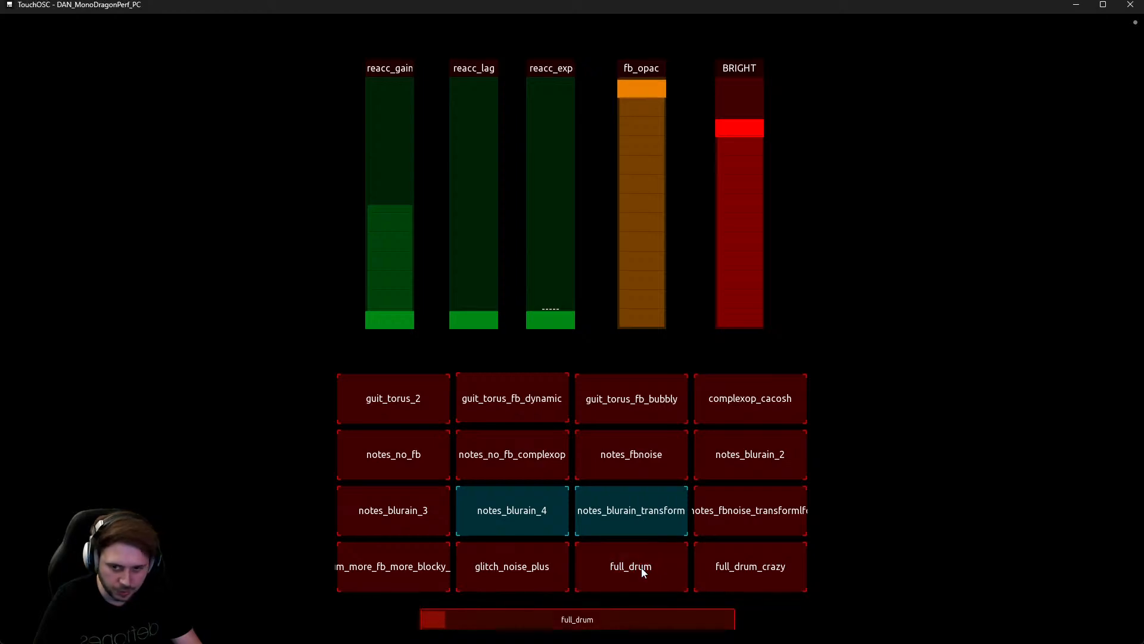
{"action": "left_click", "coordinate": [410, 457]}
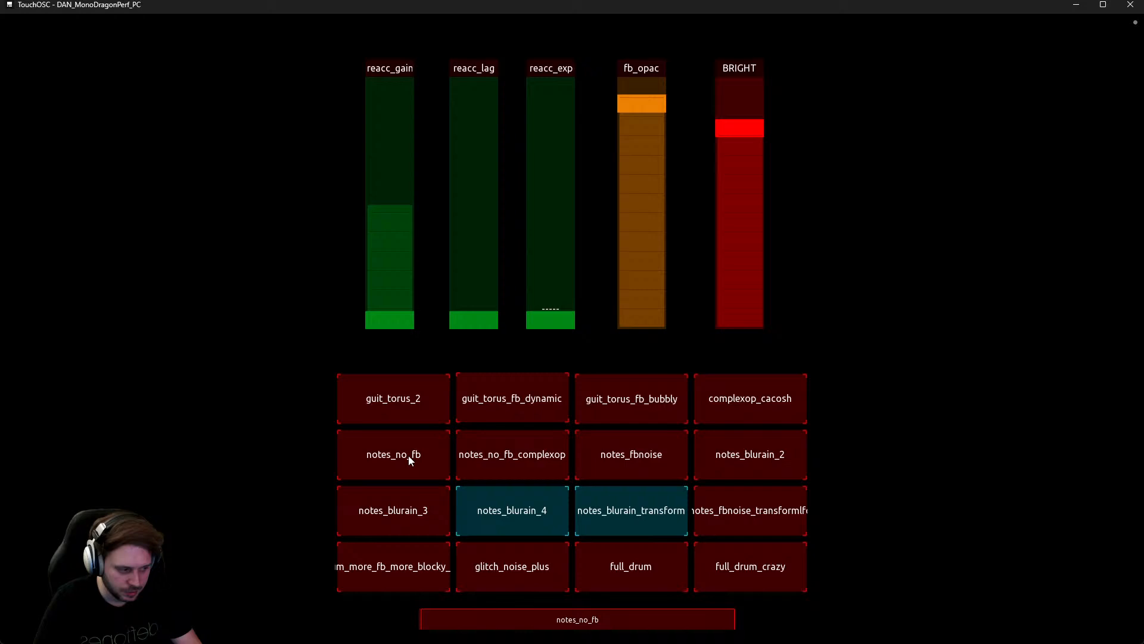
{"action": "left_click", "coordinate": [511, 457]}
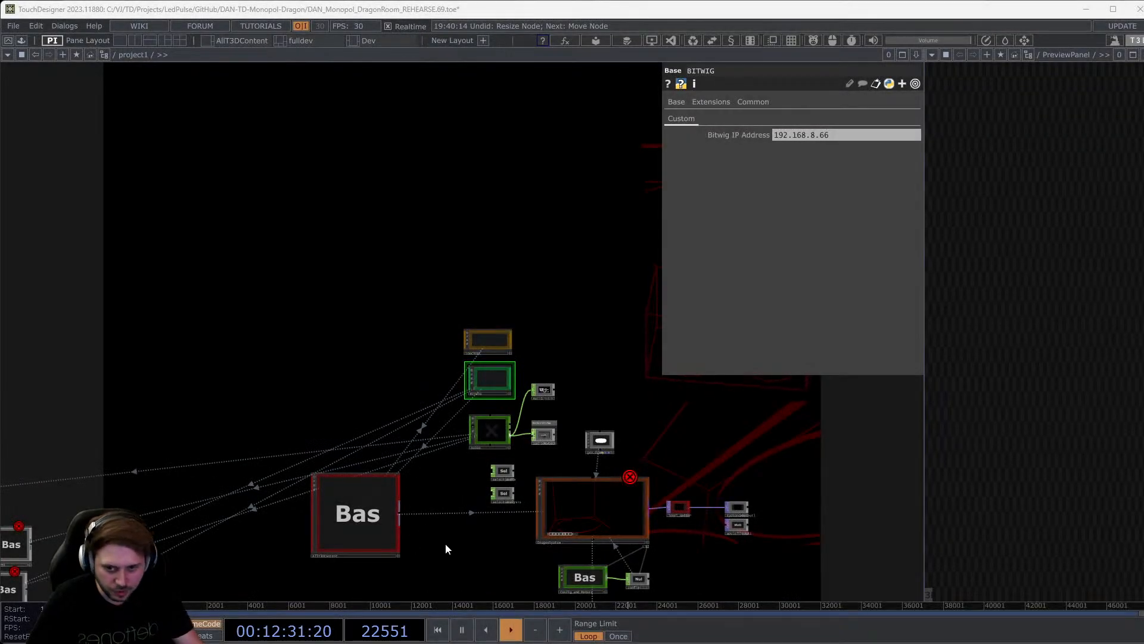
Open a floating DragonSystem preview, centre it, orbit the LED-cube scene, then close it.
{"action": "scroll", "coordinate": [445, 546], "scroll_direction": "up", "scroll_amount": 2}
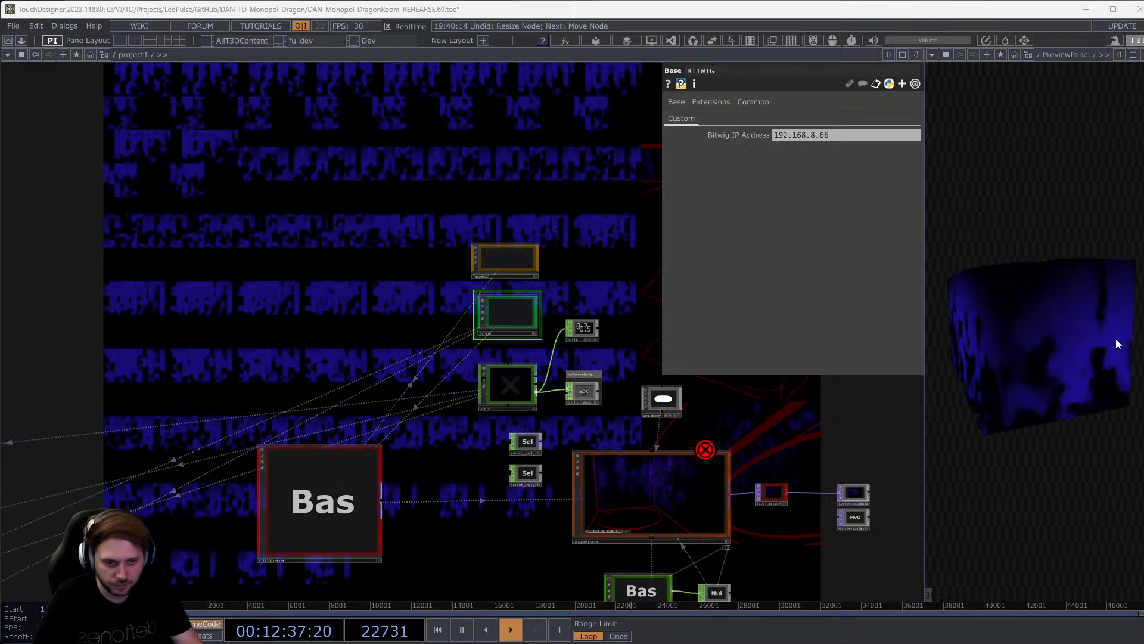
{"action": "middle_click", "coordinate": [1111, 41]}
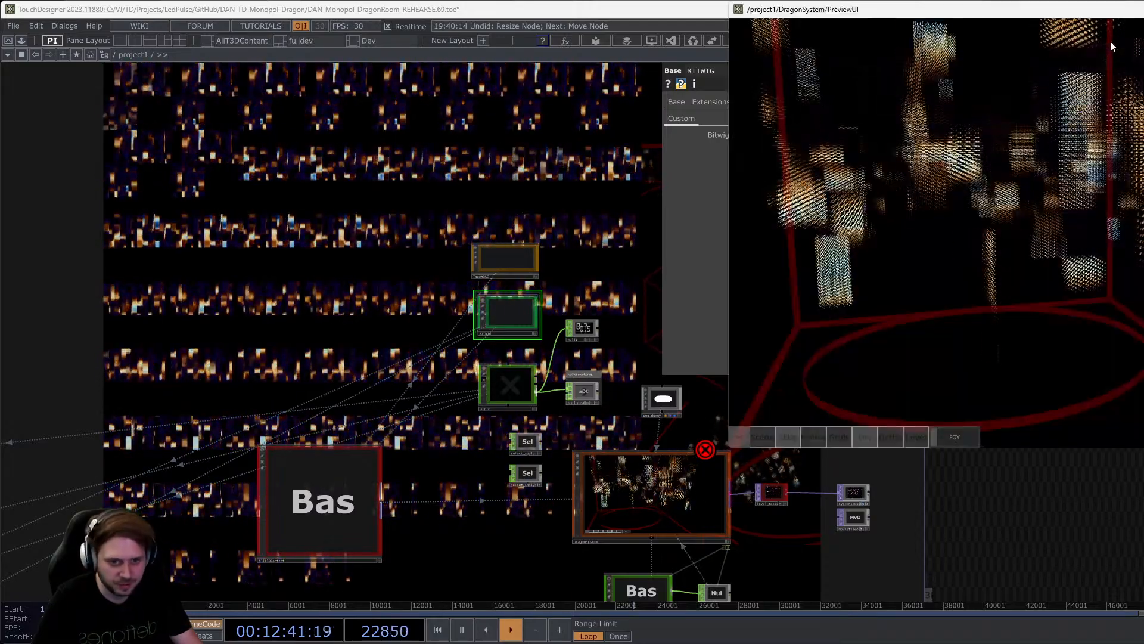
{"action": "left_click_drag", "start_coordinate": [1110, 12], "coordinate": [611, 137]}
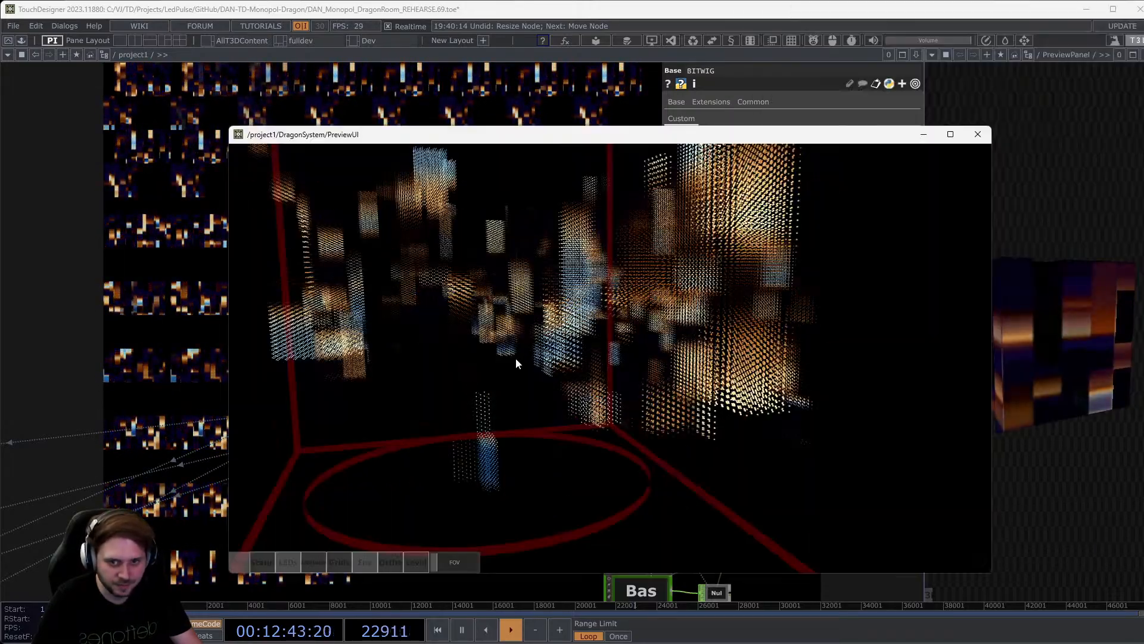
{"action": "left_click_drag", "start_coordinate": [516, 358], "coordinate": [808, 313]}
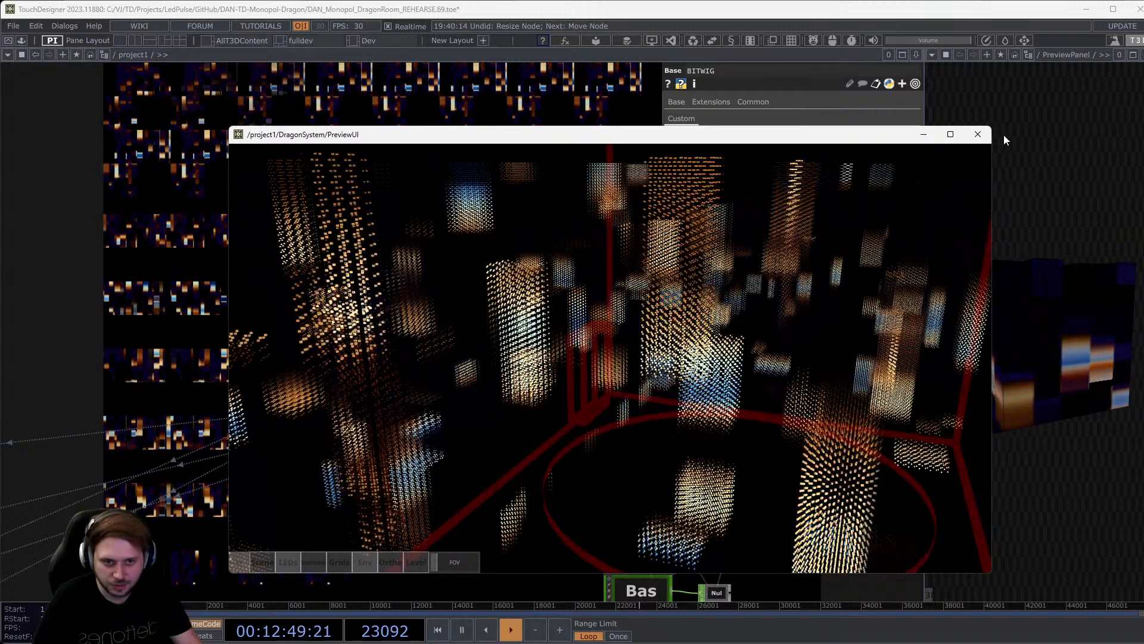
{"action": "left_click", "coordinate": [977, 135]}
Rotate the preview panel's LED cube to the front and several other angles.
{"action": "mouse_move", "coordinate": [1017, 284]}
{"action": "left_mouse_down"}
{"action": "mouse_move", "coordinate": [1007, 332]}
{"action": "mouse_move", "coordinate": [1024, 275]}
{"action": "left_mouse_up"}
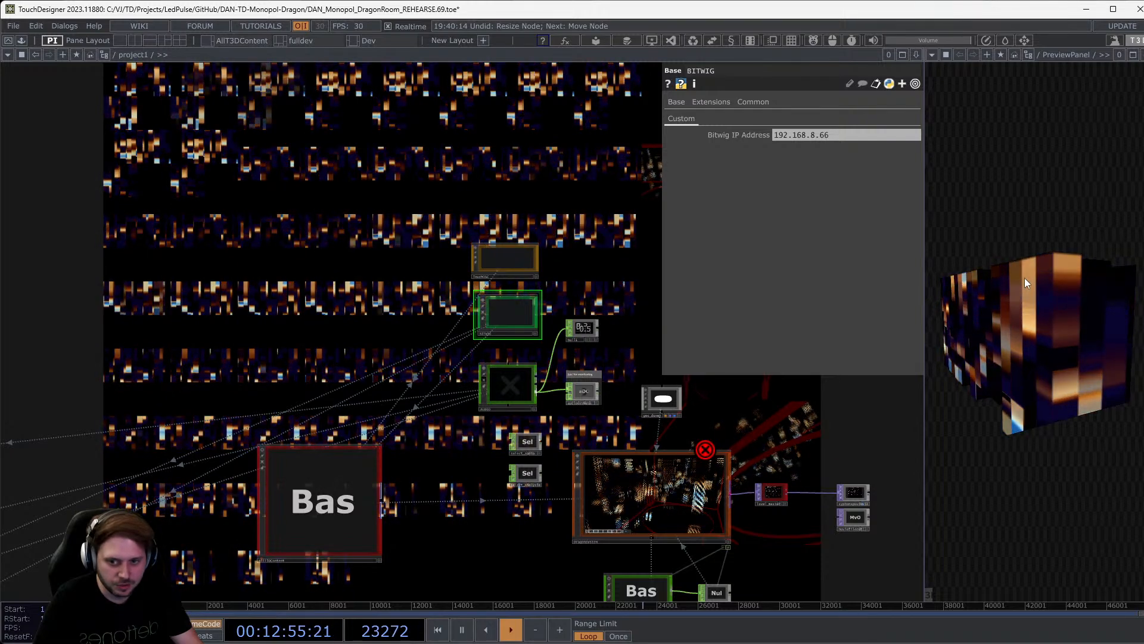
{"action": "left_click_drag", "start_coordinate": [1028, 292], "coordinate": [1086, 302]}
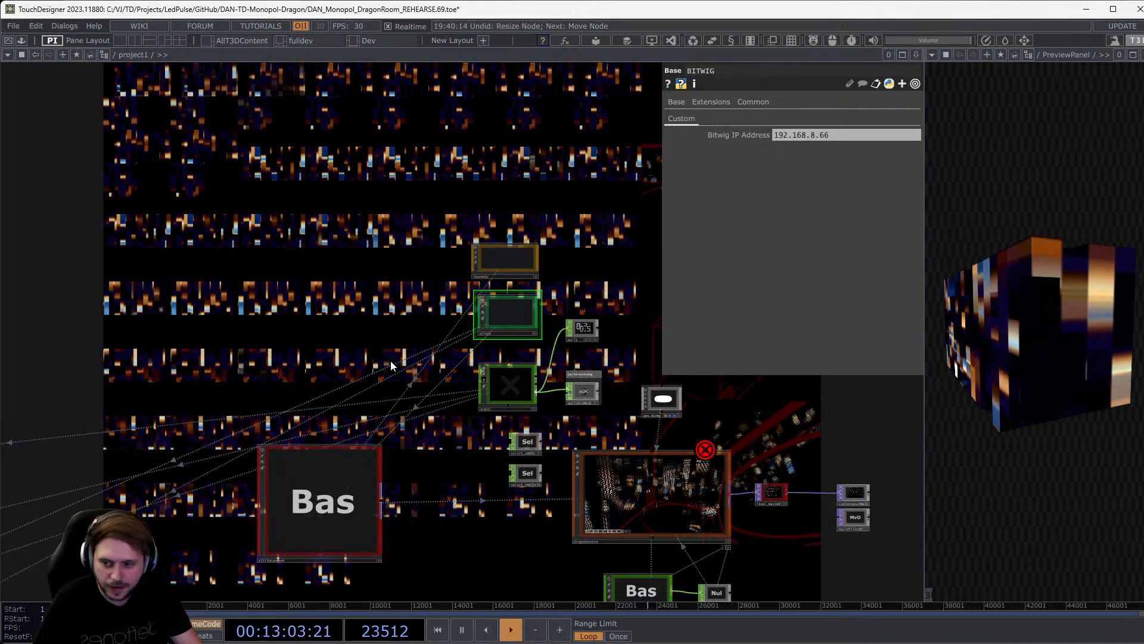
{"action": "scroll", "coordinate": [386, 376], "scroll_direction": "down", "scroll_amount": 2}
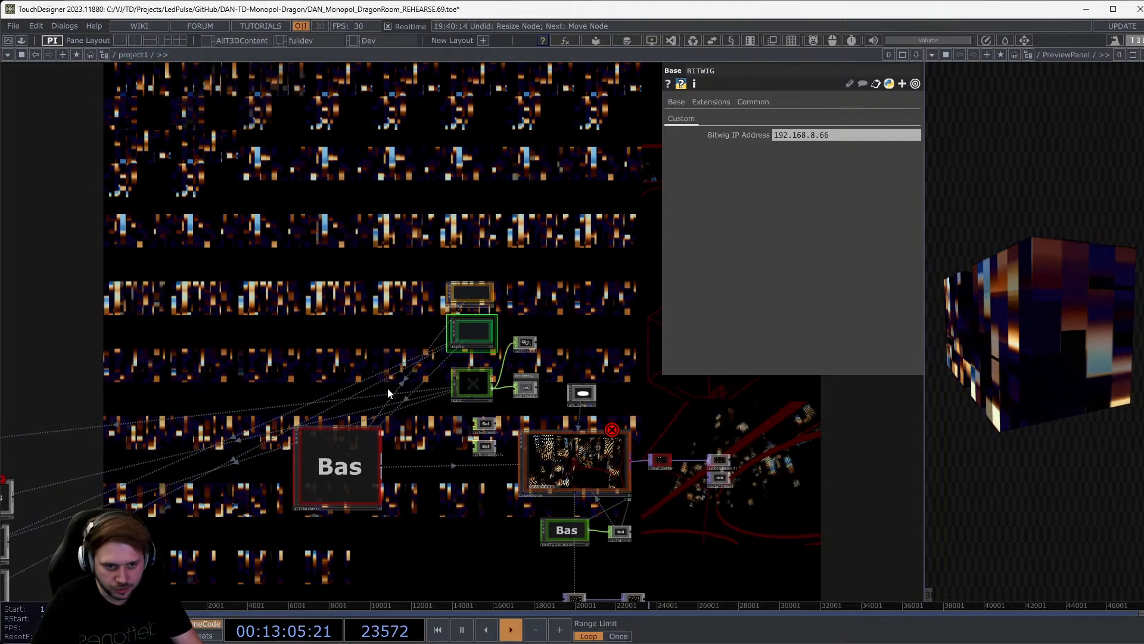
{"action": "left_click_drag", "start_coordinate": [1012, 284], "coordinate": [1010, 331]}
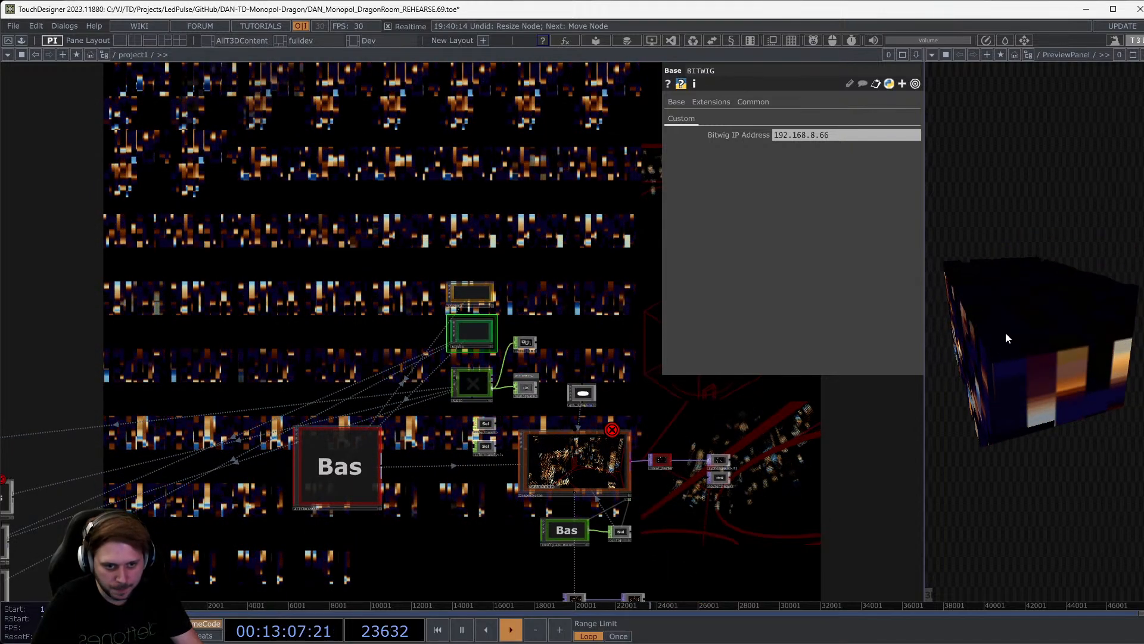
{"action": "left_click_drag", "start_coordinate": [1016, 330], "coordinate": [1022, 328]}
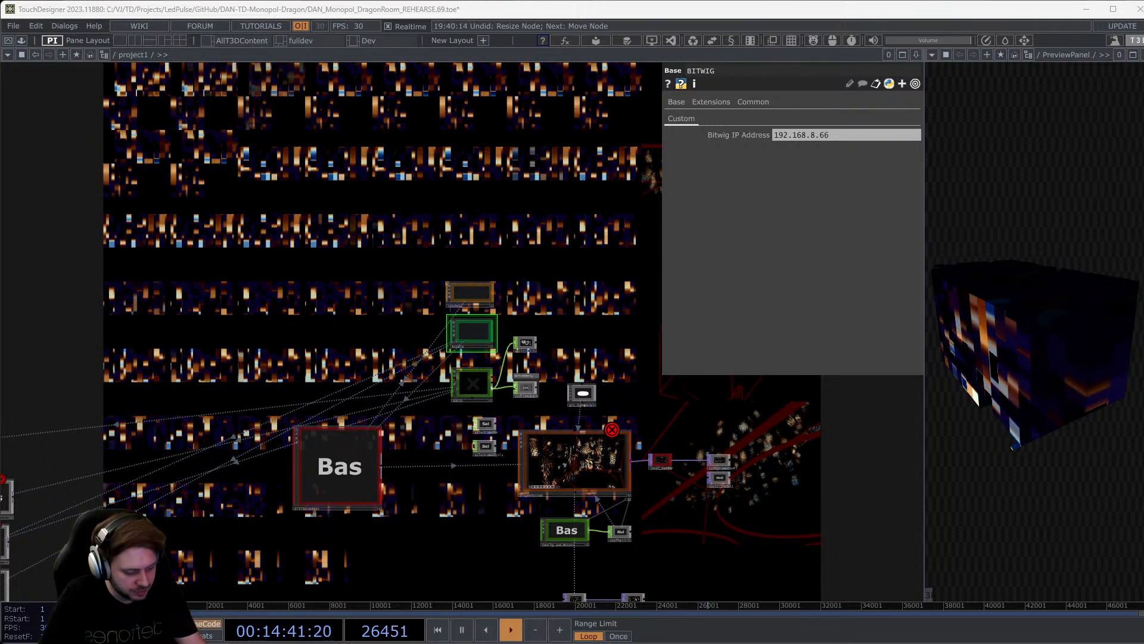
Switch between the TouchOSC panel and TouchDesigner, ending away from the network editor.
{"action": "key", "text": "alt+Tab"}
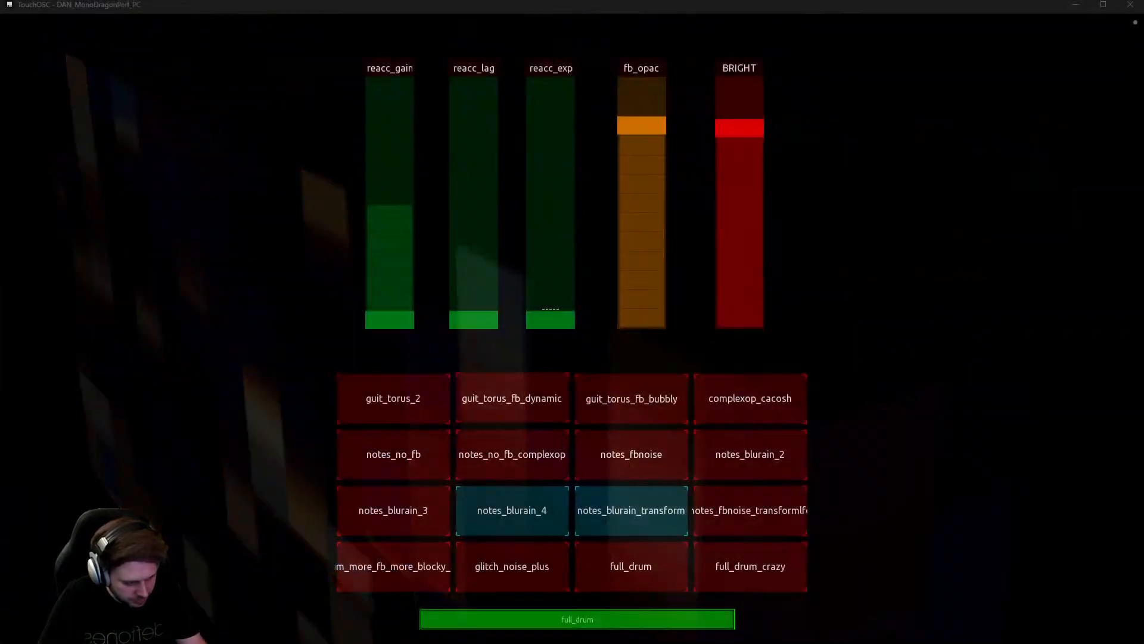
{"action": "key", "text": "alt+Tab"}
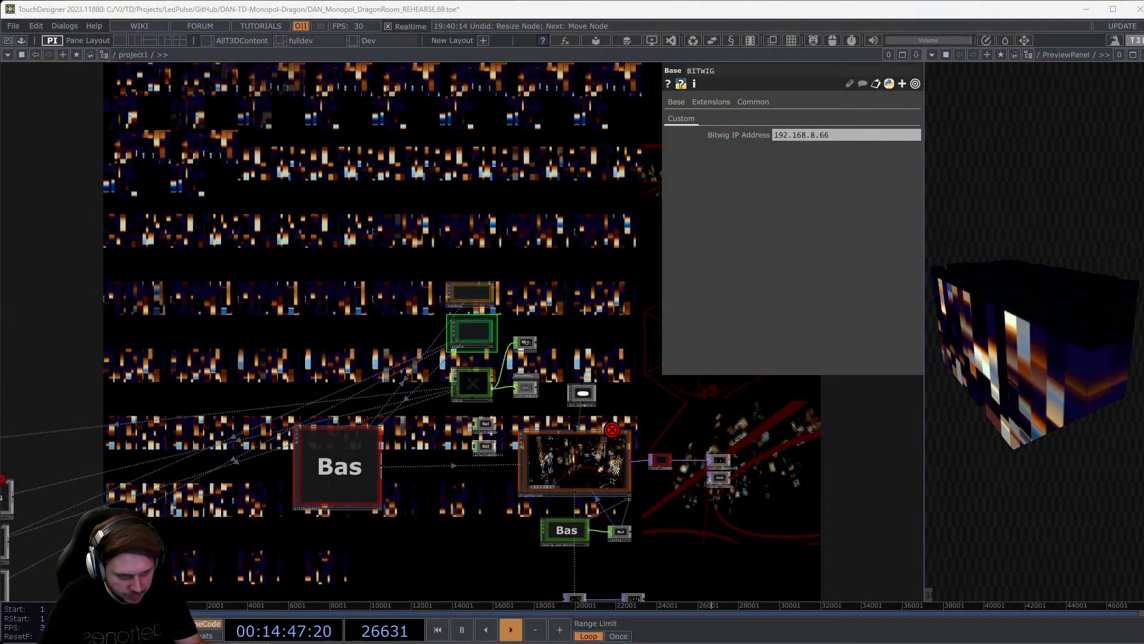
{"action": "key", "text": "alt+Tab"}
{"action": "key", "text": "alt+Tab"}
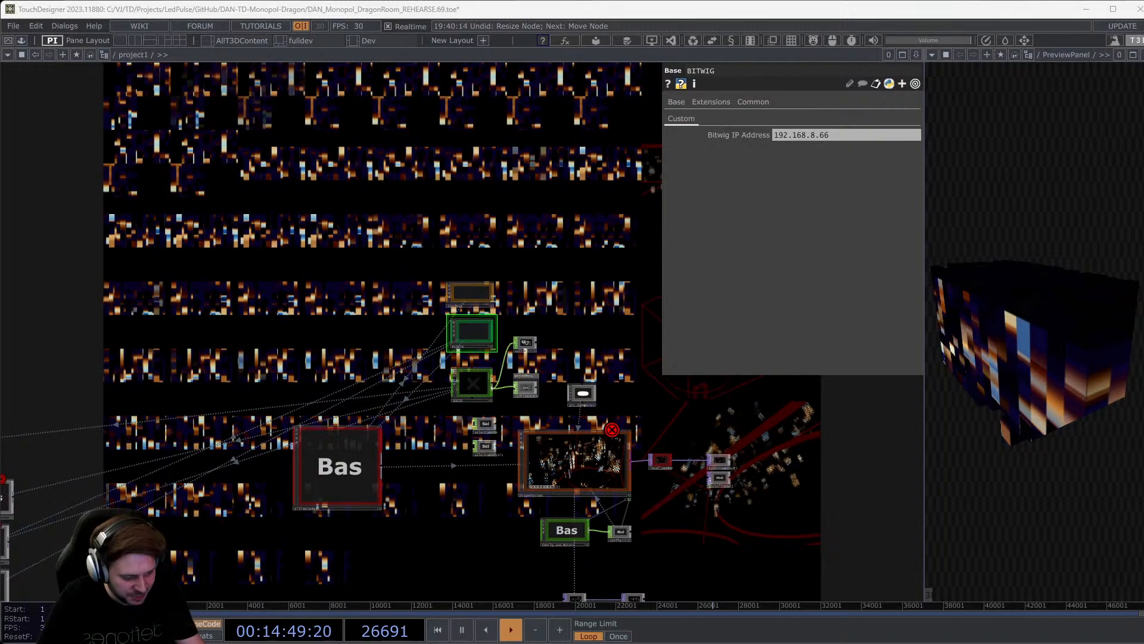